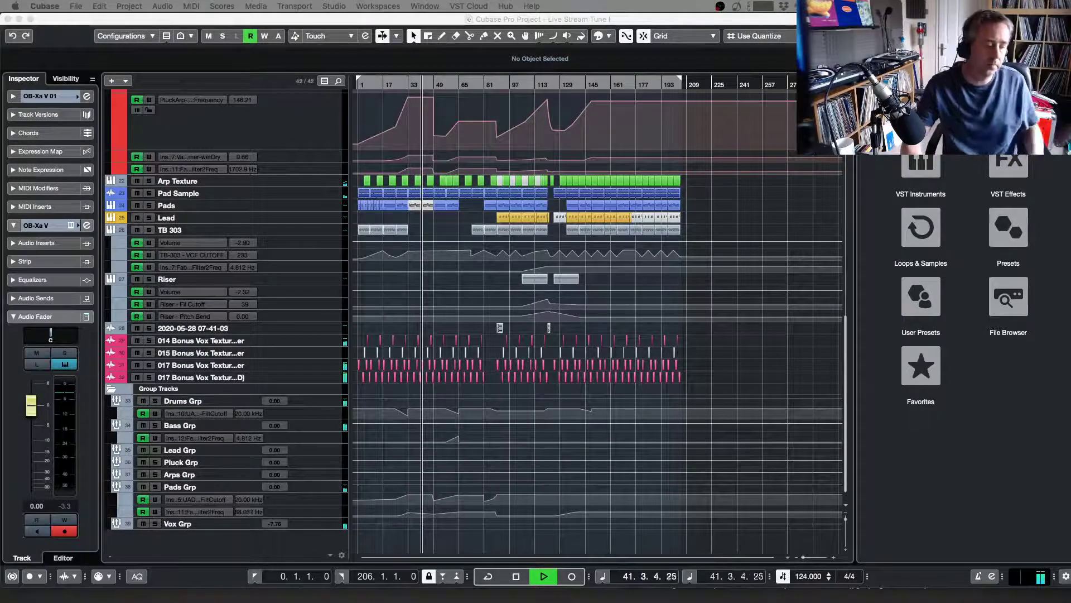
Stop the project's playback
click(782, 187)
key(space)
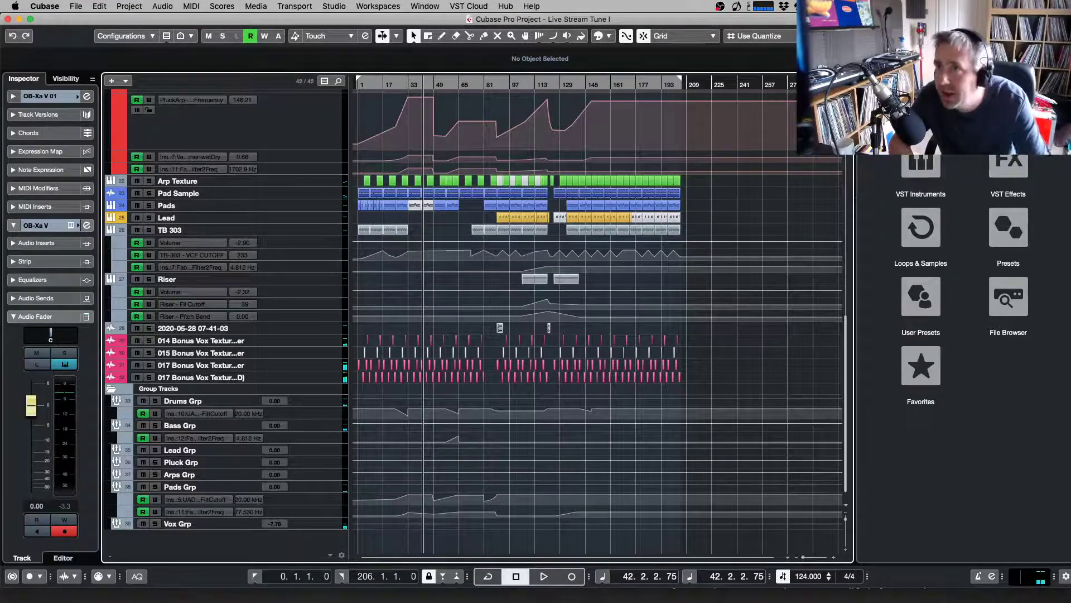
key(super+Tab)
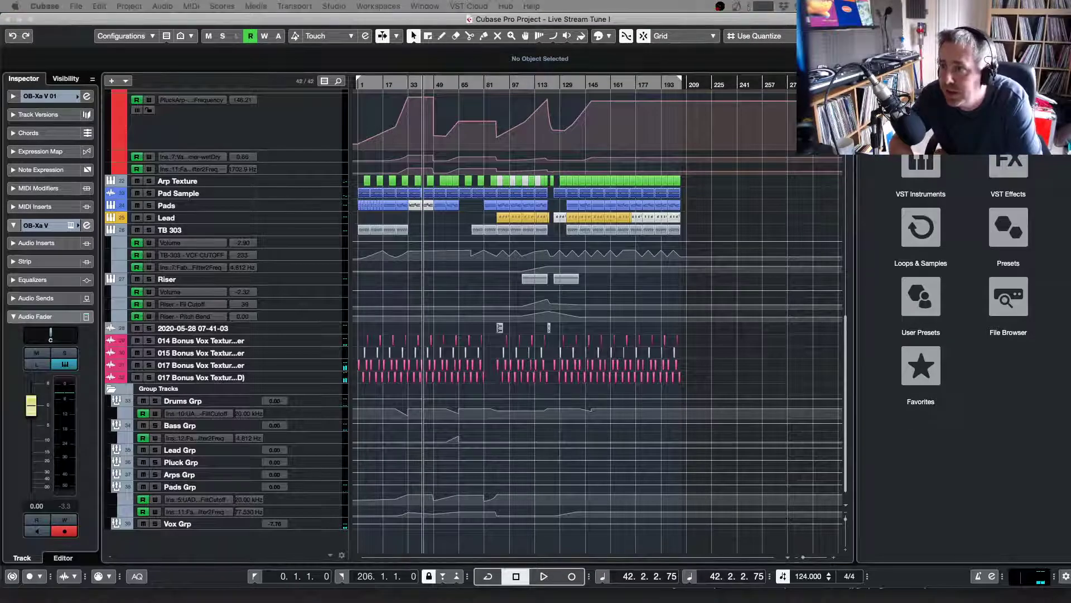
key(super+Tab)
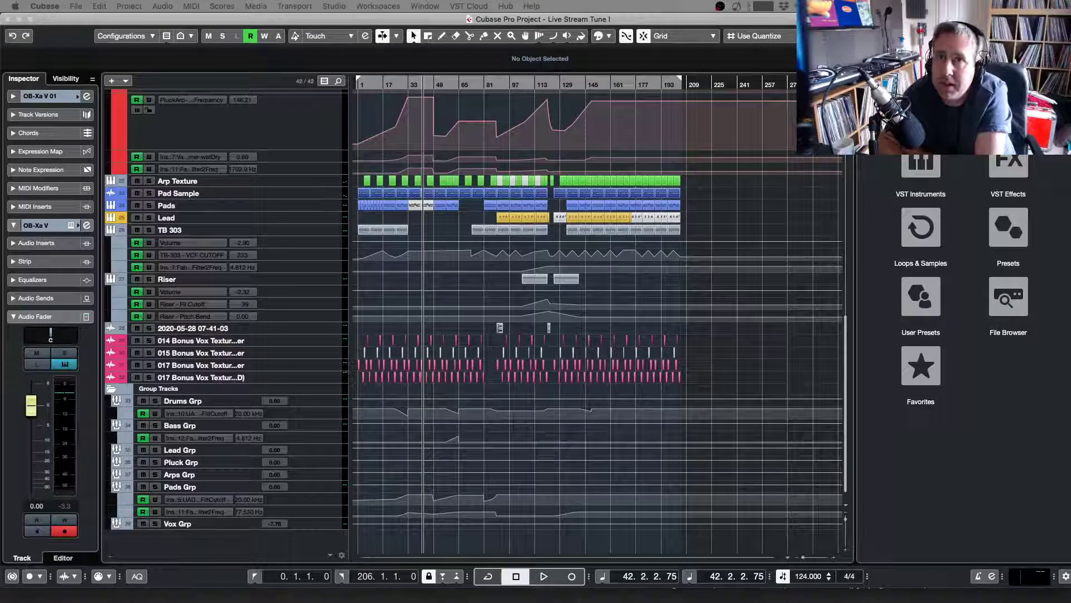
key(super+Tab)
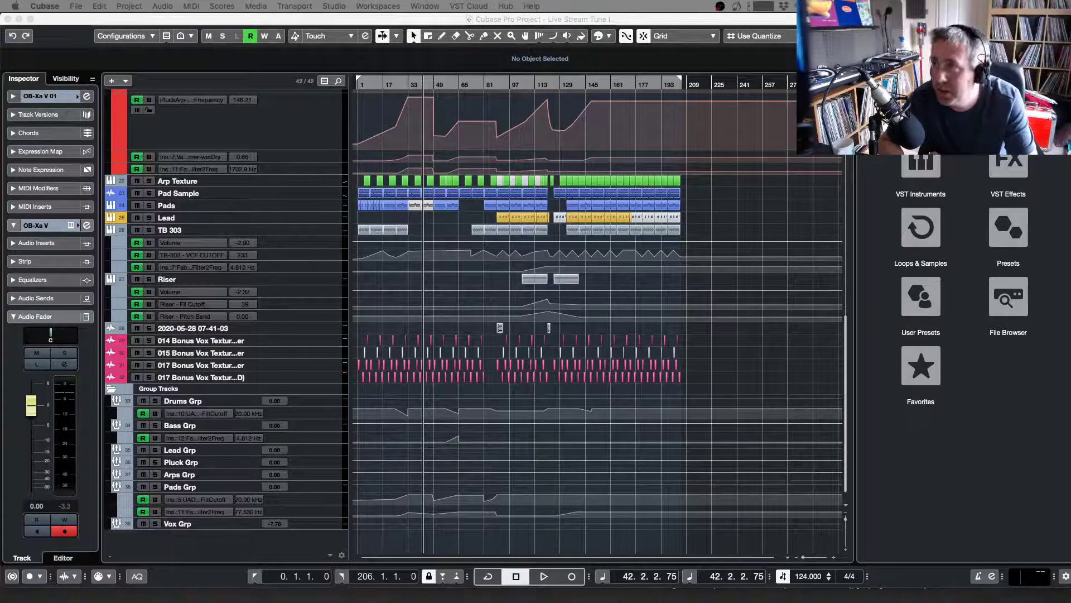
Place the playback cursor at bar 59 in the upper part of the arrangement
scroll(463, 150, up, 10)
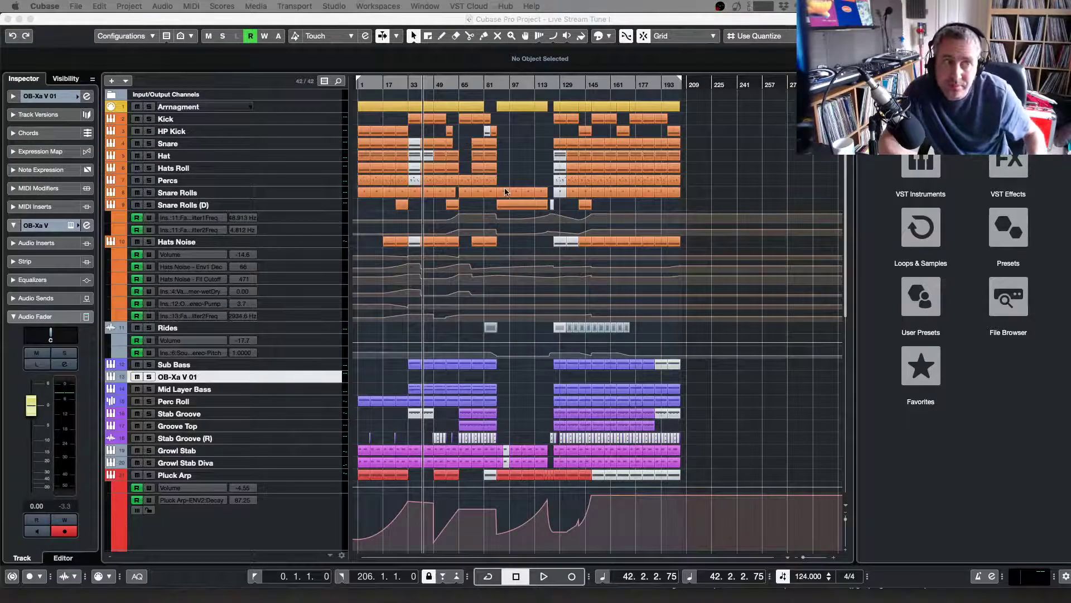
scroll(701, 166, up, 5)
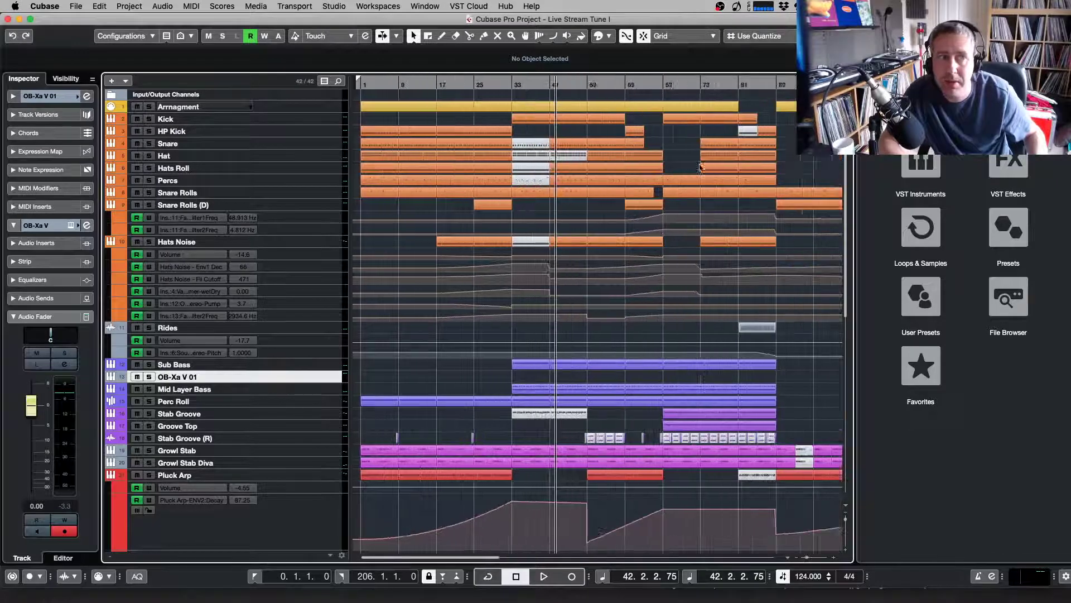
scroll(700, 166, down, 5)
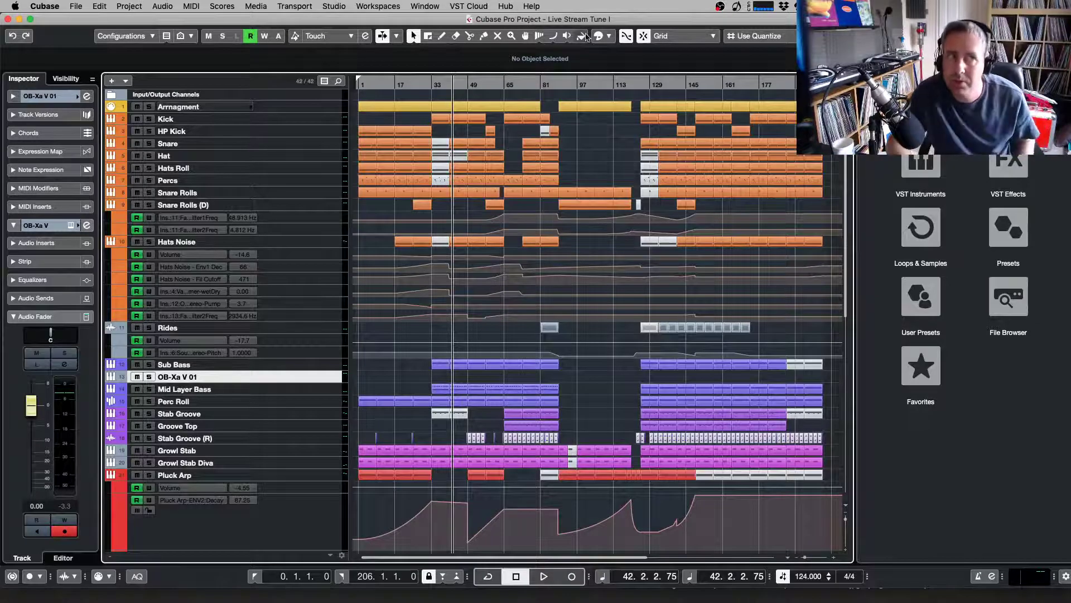
click(490, 88)
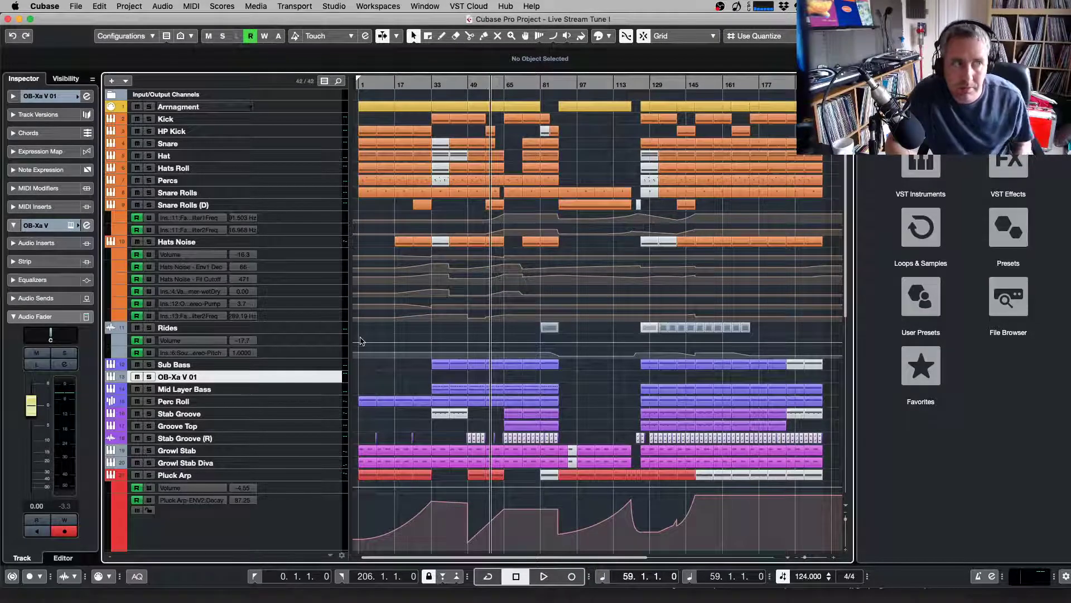
Open the Groove Top track's Chromaphone instrument and bring its window onto the main screen
click(294, 439)
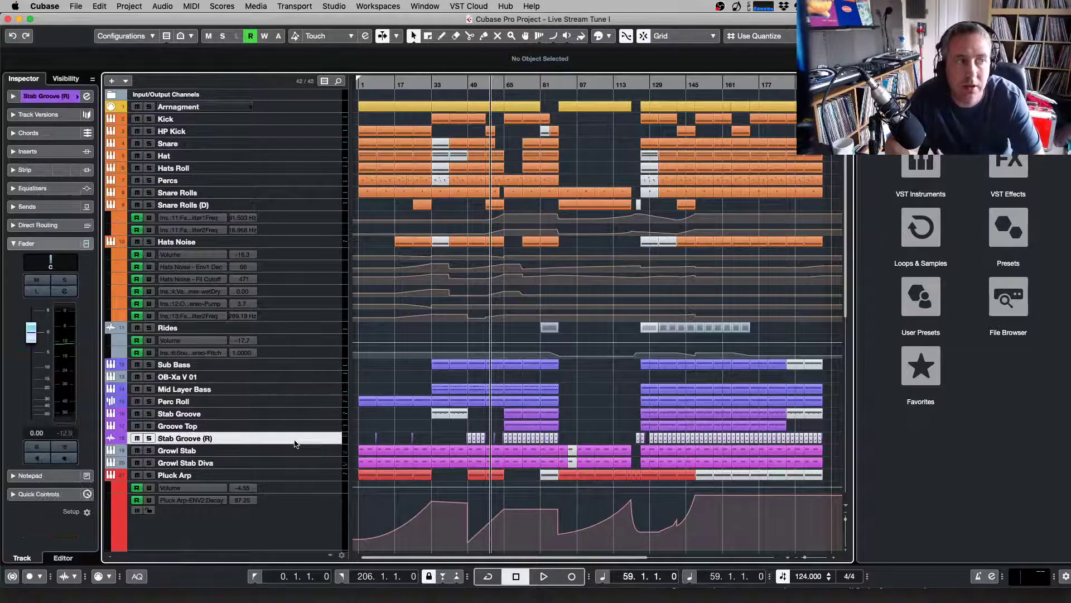
click(294, 426)
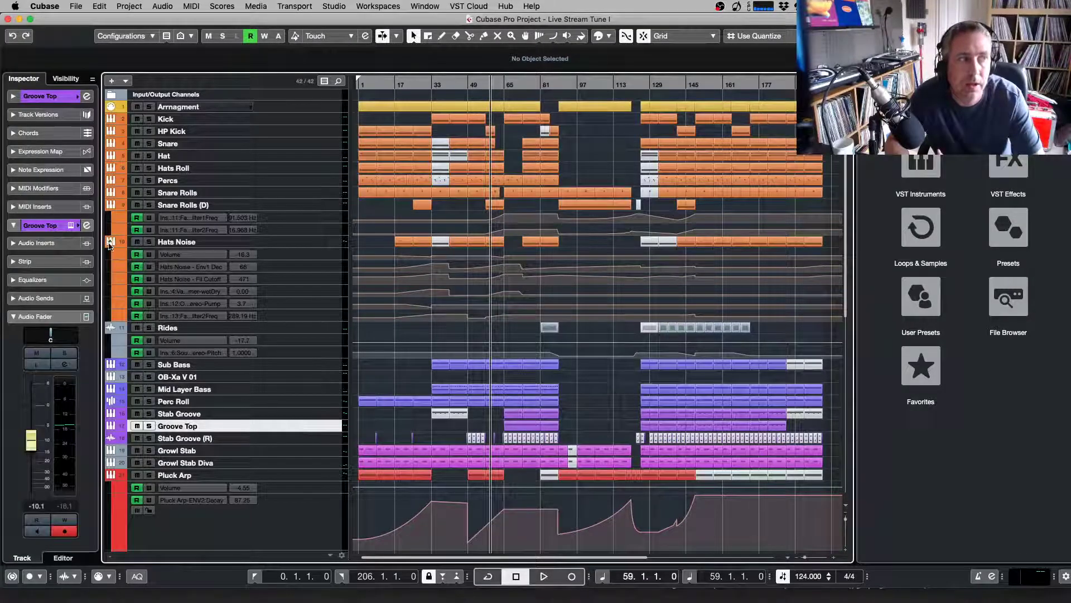
click(71, 226)
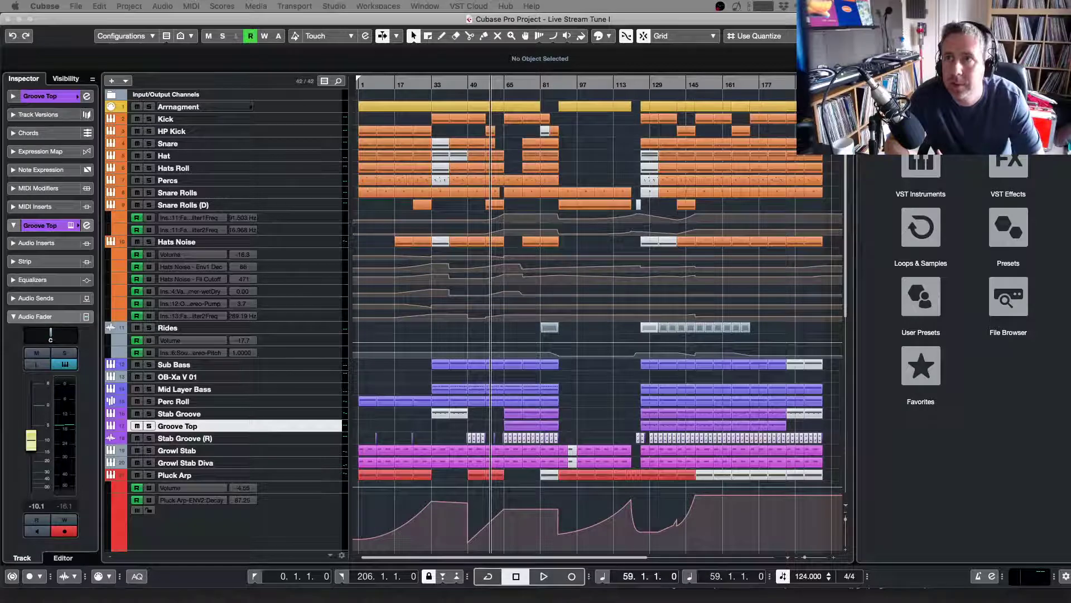
drag(1070, 101, 472, 100)
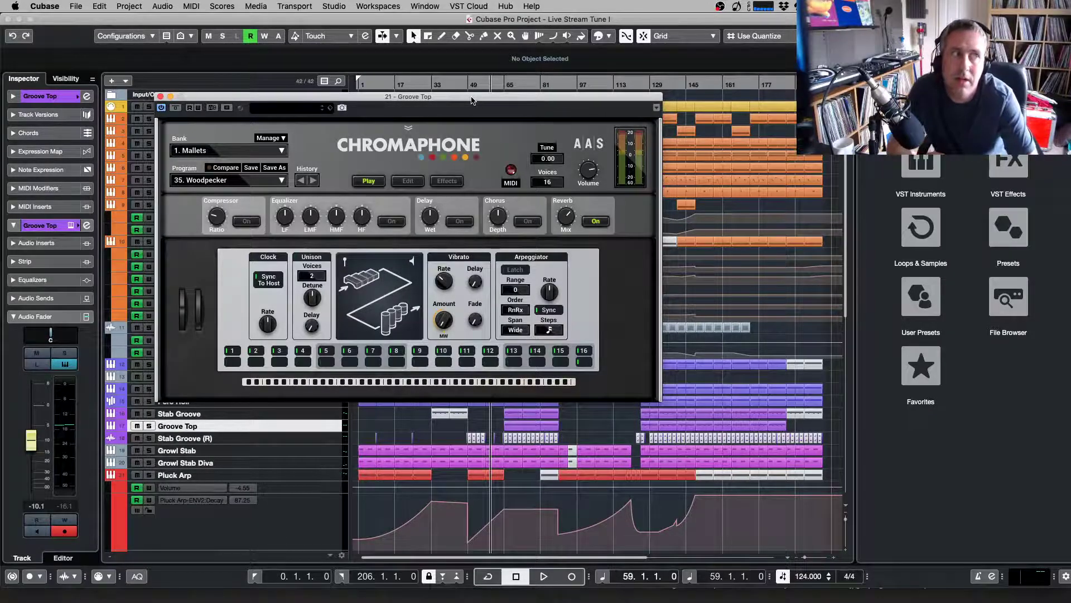
Look through Chromaphone's sound bank list and its version information, keeping the Mallets bank selected
click(225, 152)
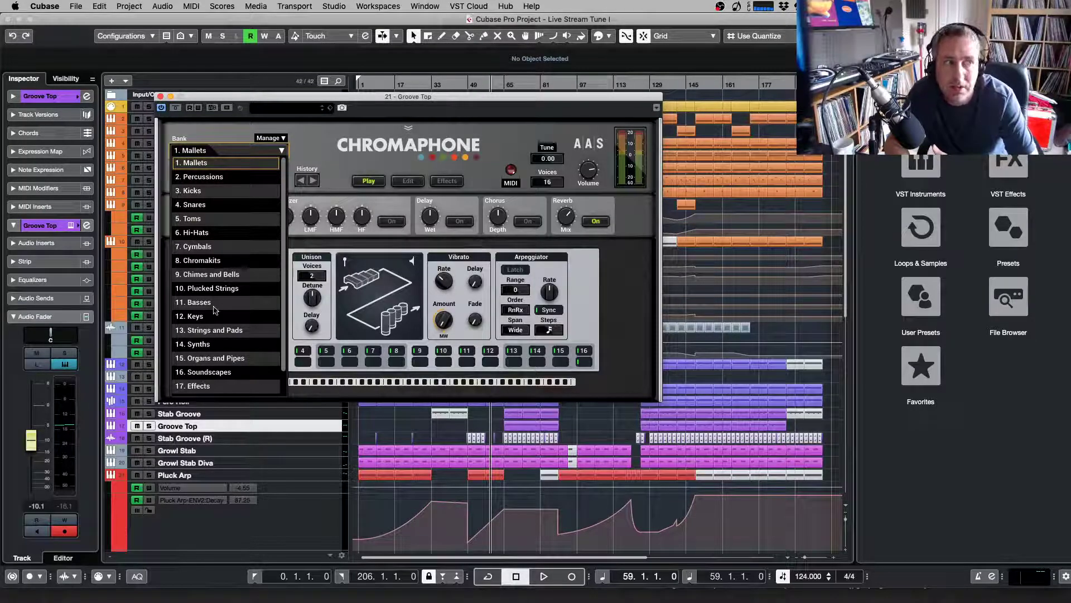
scroll(223, 332, down, 2)
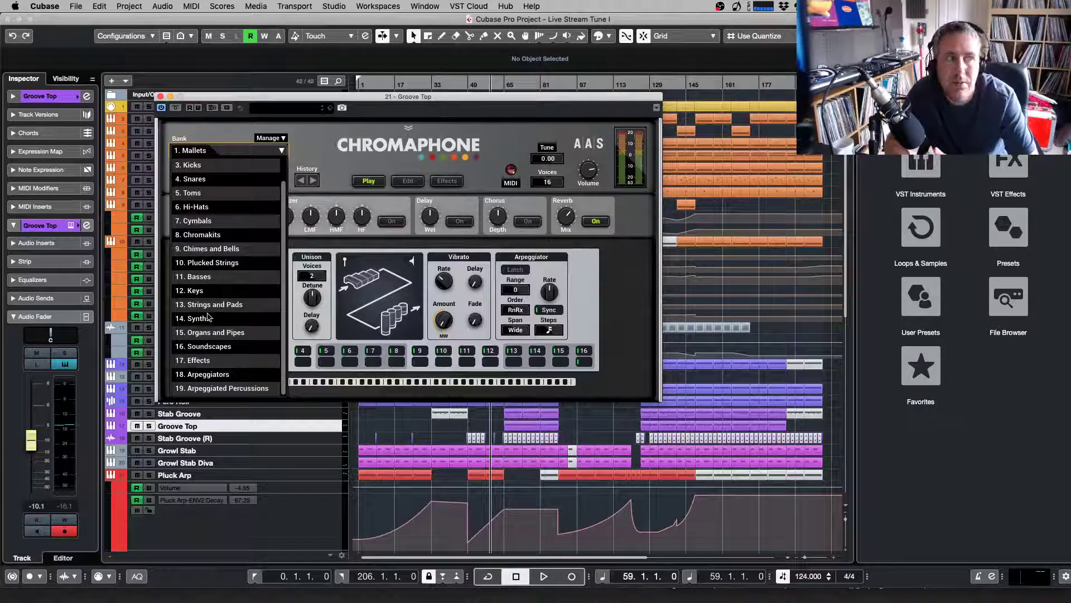
scroll(226, 270, up, 2)
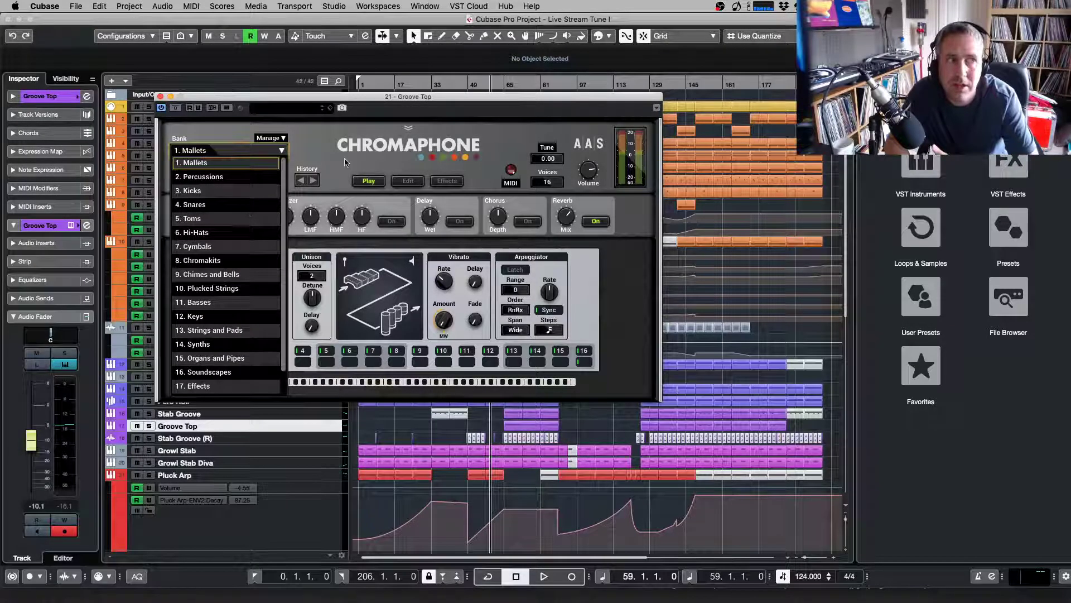
click(267, 123)
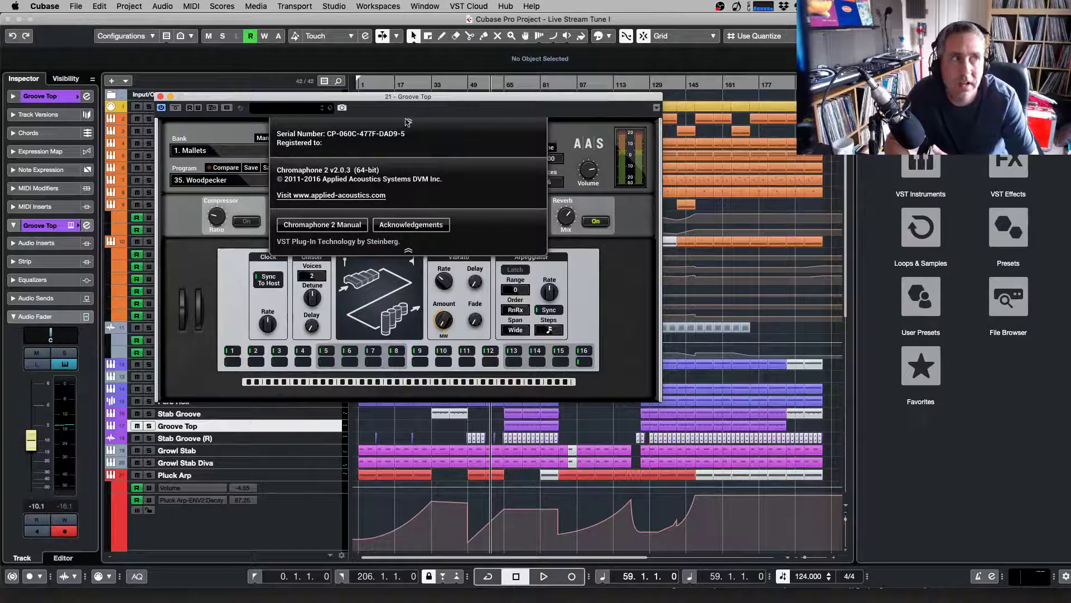
click(406, 121)
Move the Chromaphone window clear of the track list and play the arrangement into the Groove Top section
drag(393, 97, 542, 400)
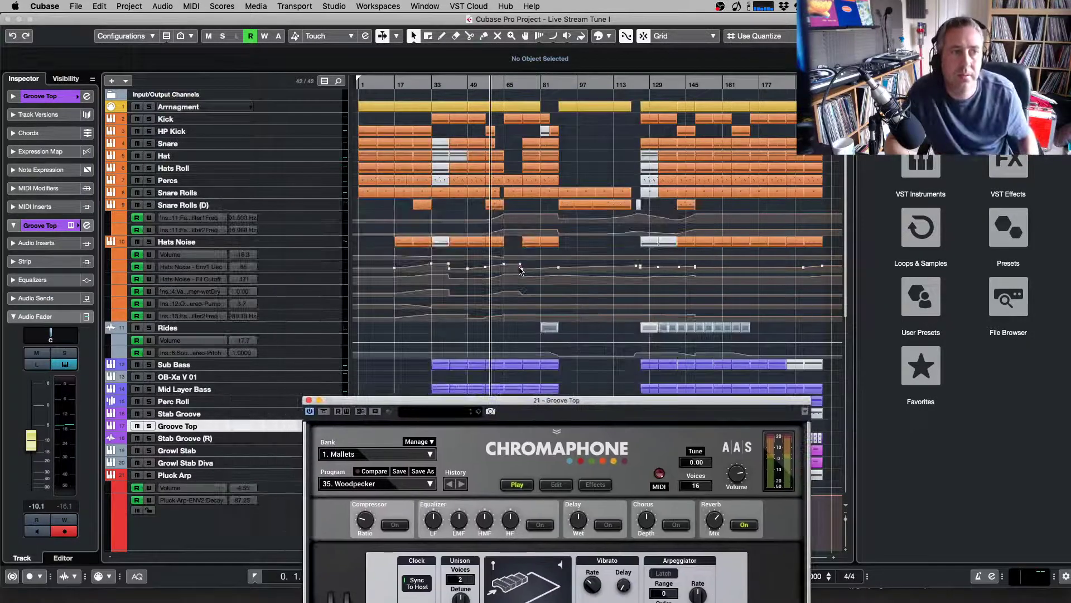
click(472, 91)
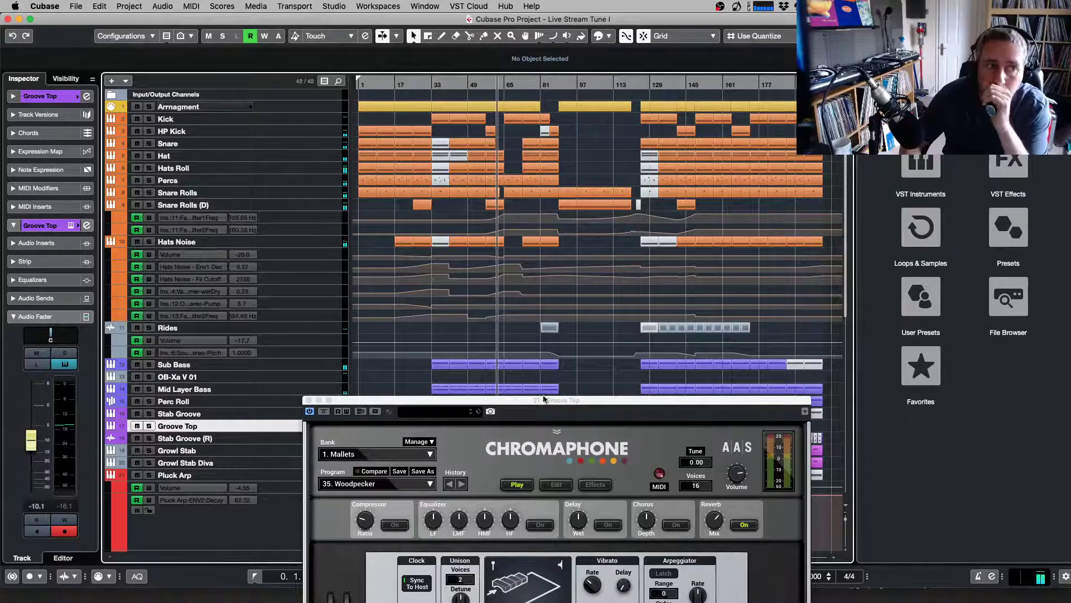
drag(544, 399, 835, 208)
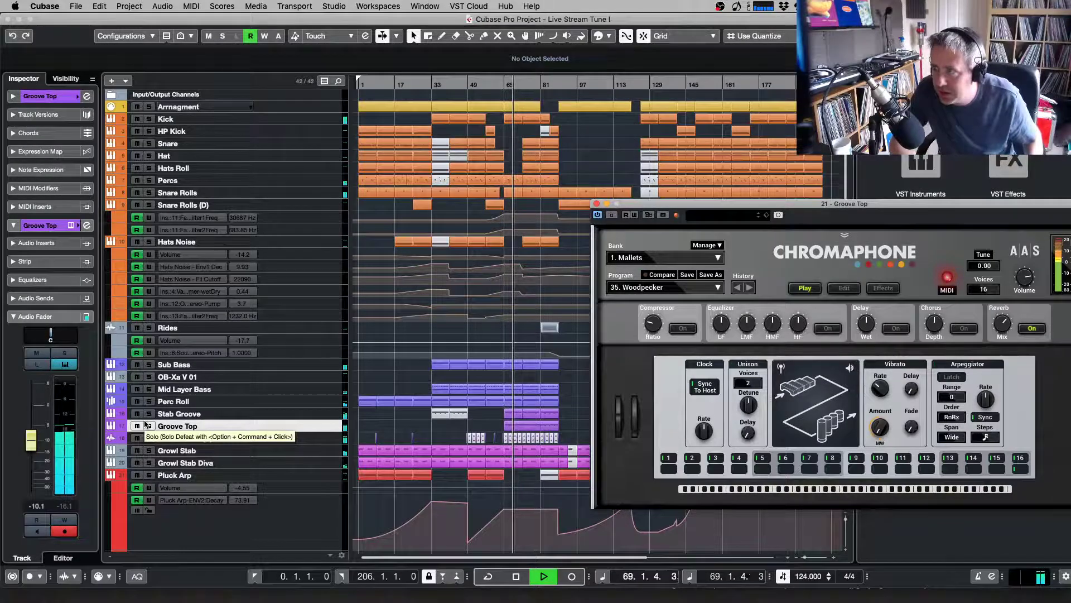
key(space)
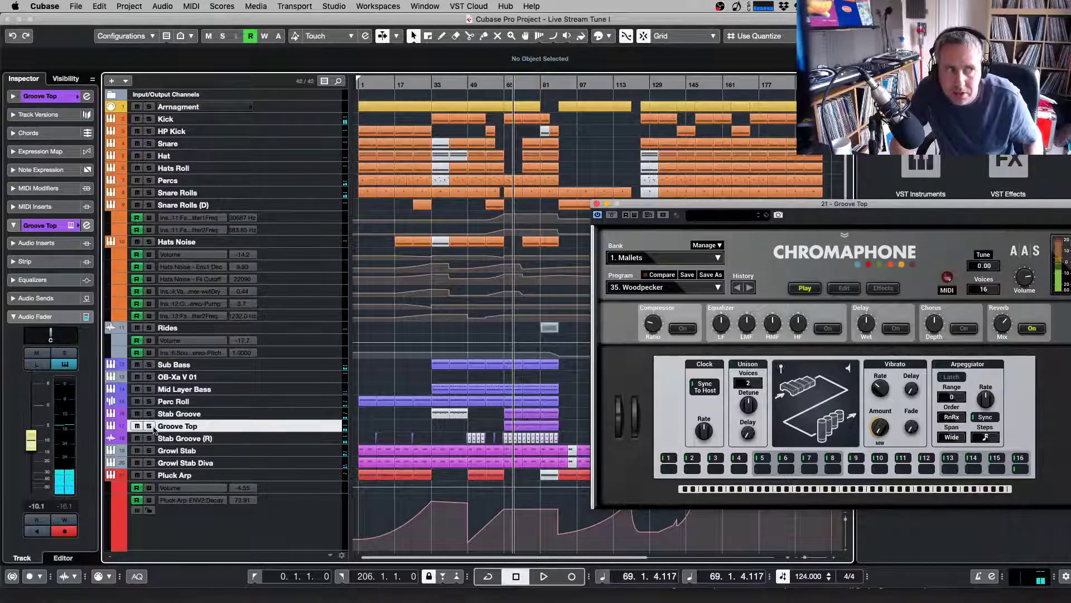
Solo the Groove Top track and play it back on its own
click(149, 425)
key(space)
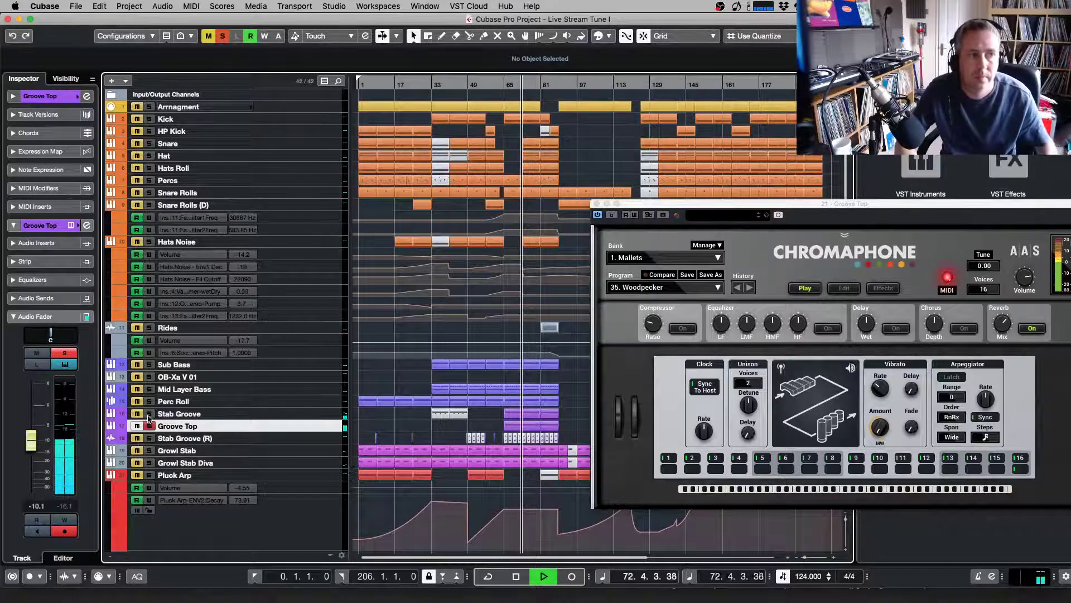
key(space)
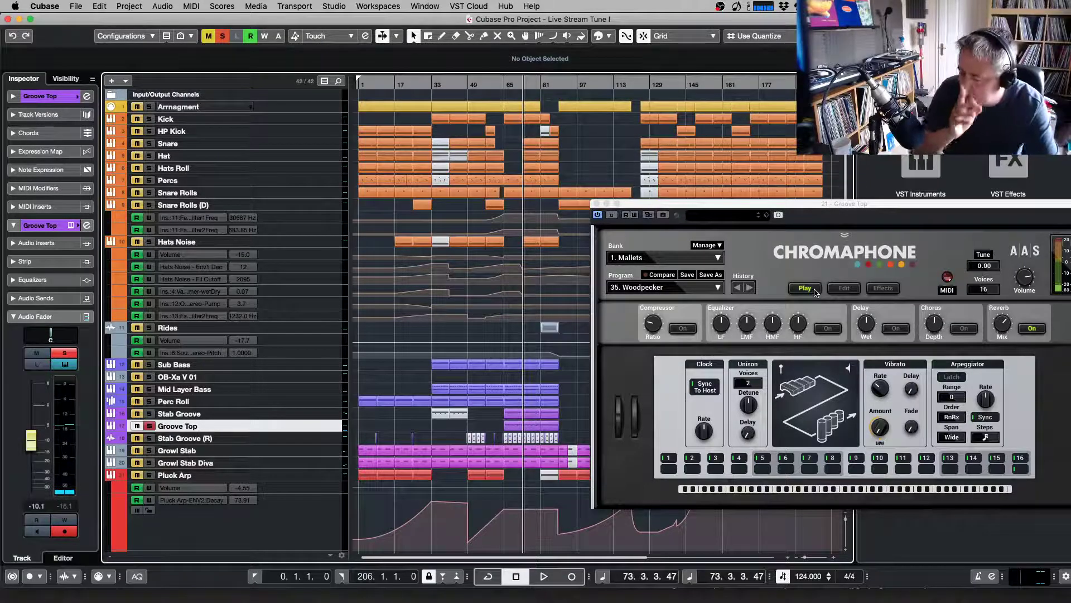
Show Chromaphone's Edit page and solo the Stab Groove track together with Groove Top during playback
click(845, 289)
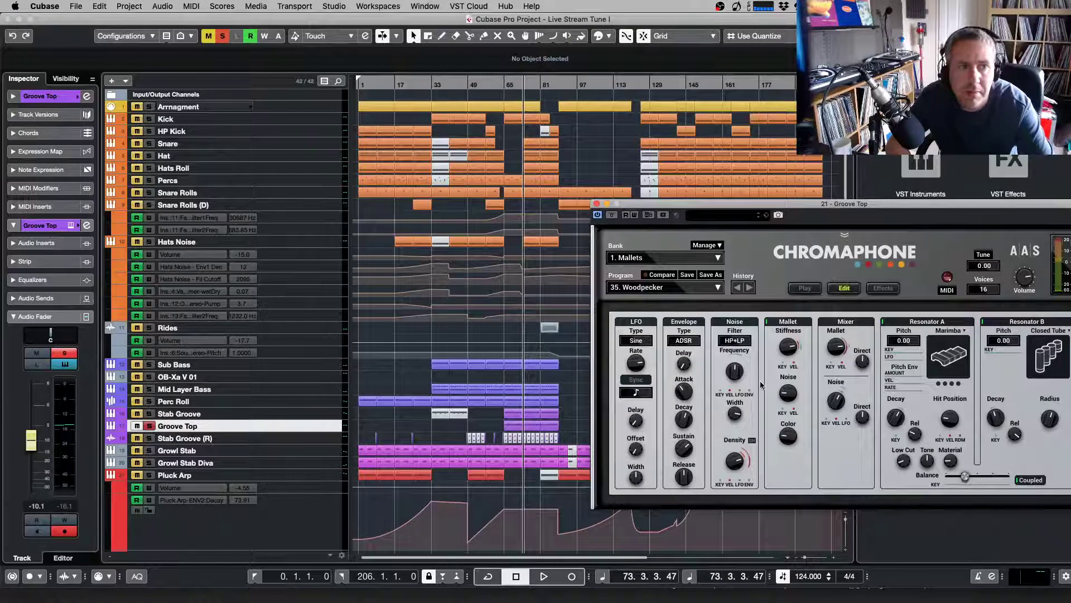
key(space)
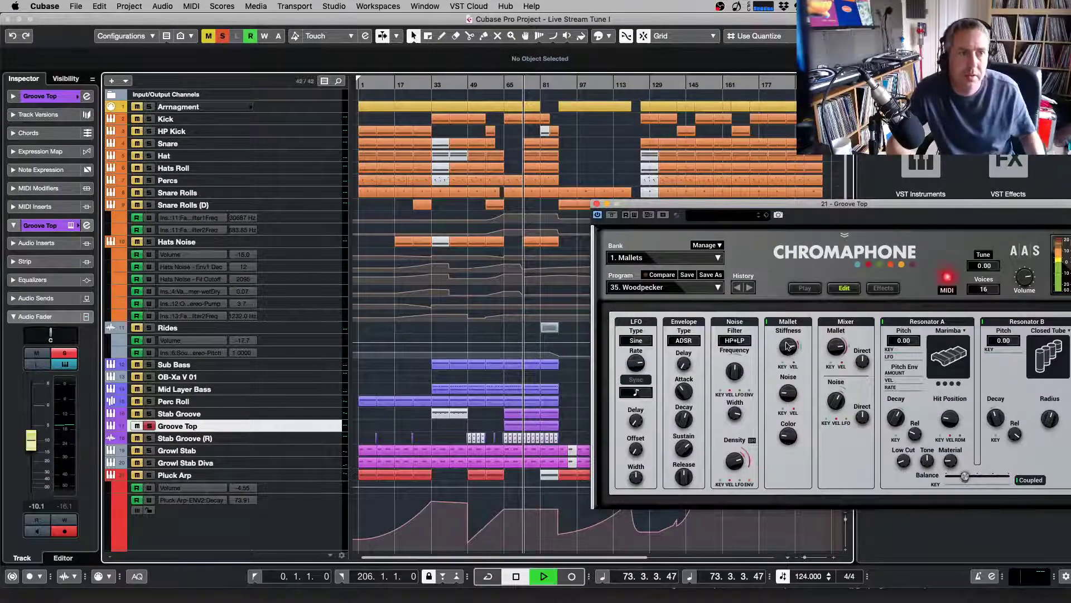
click(149, 414)
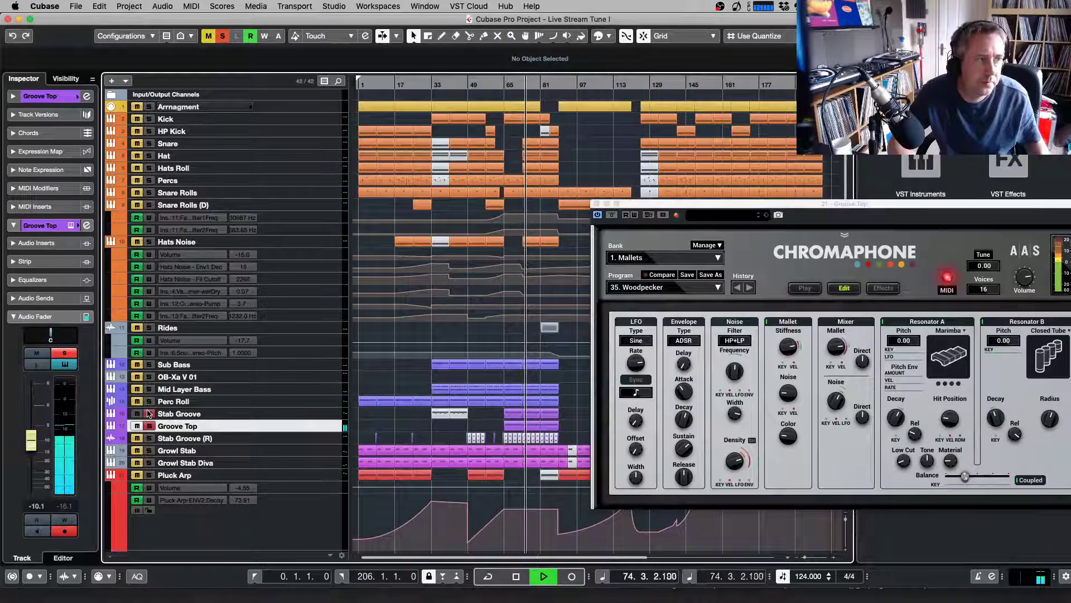
click(788, 347)
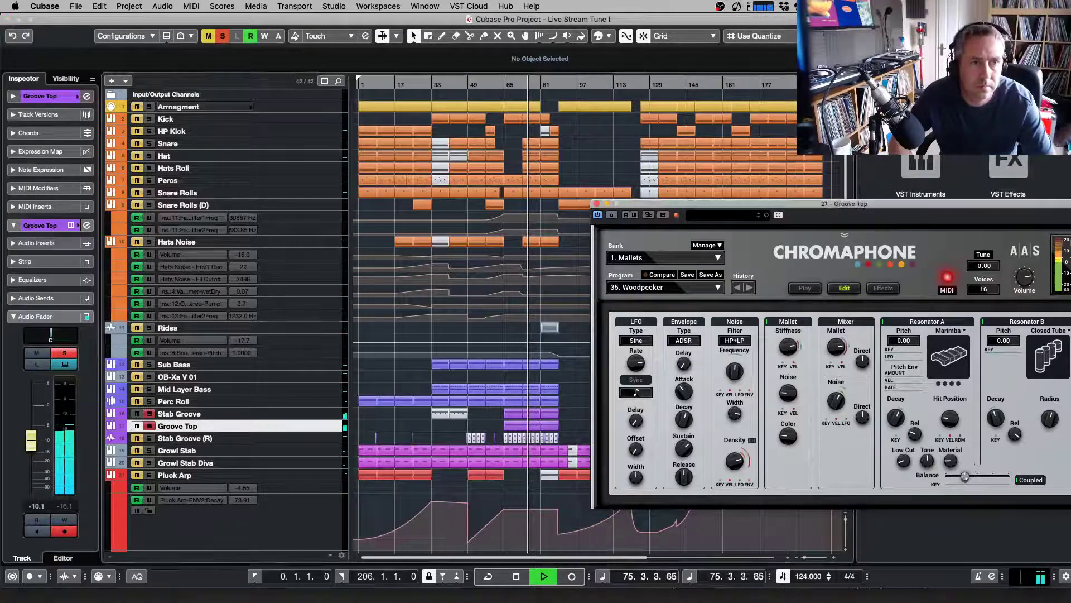
drag(788, 346, 788, 322)
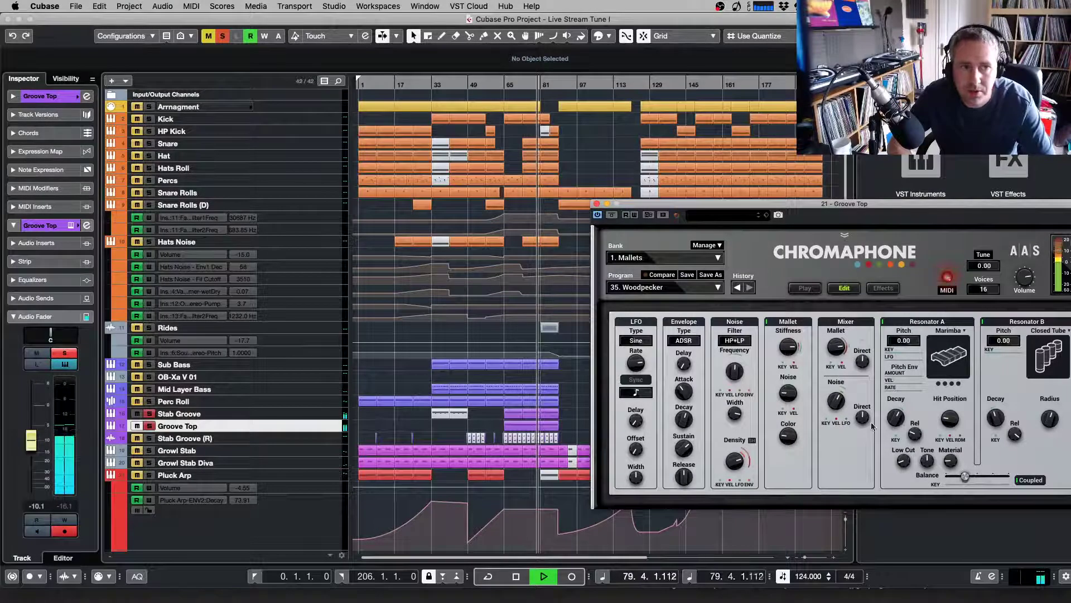
drag(899, 427, 899, 396)
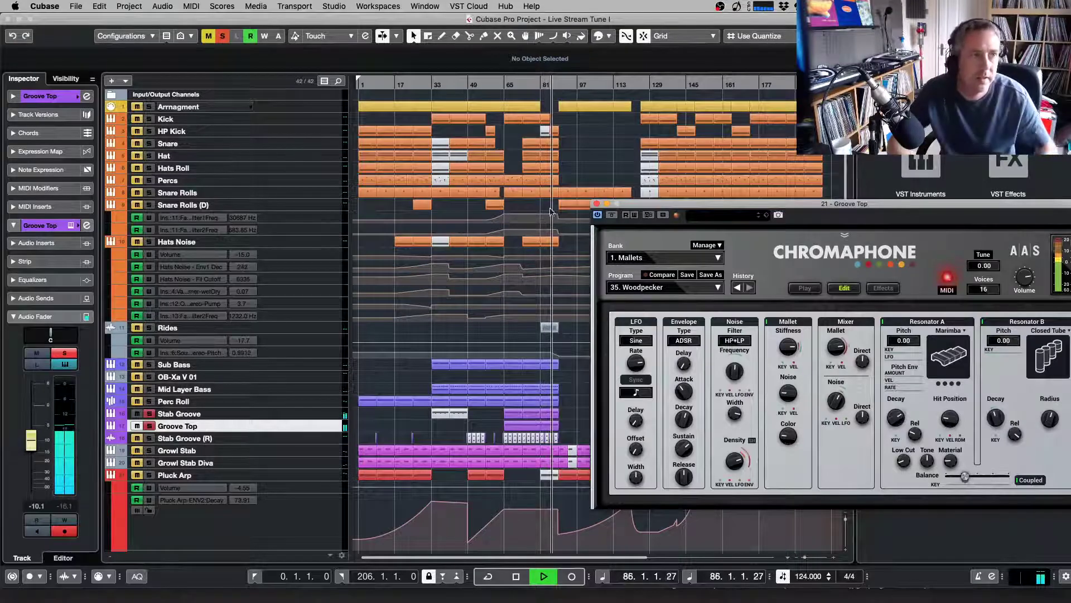
Close the Chromaphone window and replay the full mix from about bar 60 with all solos cleared
click(596, 205)
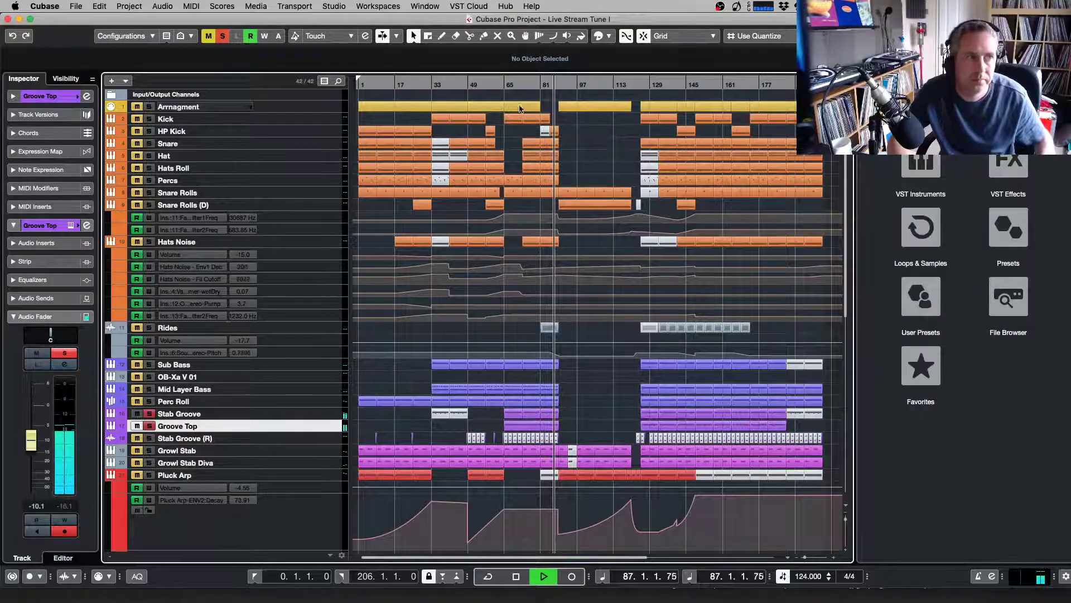
click(492, 89)
click(223, 35)
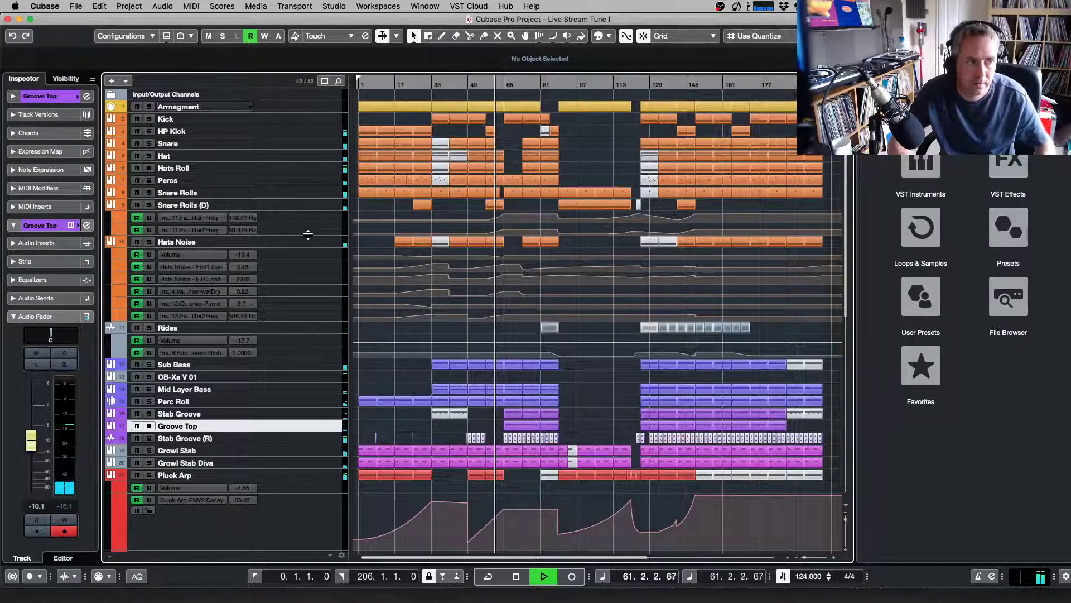
Mute the Groove Top track to hear the section around bar 65 without it
key(h)
key(h)
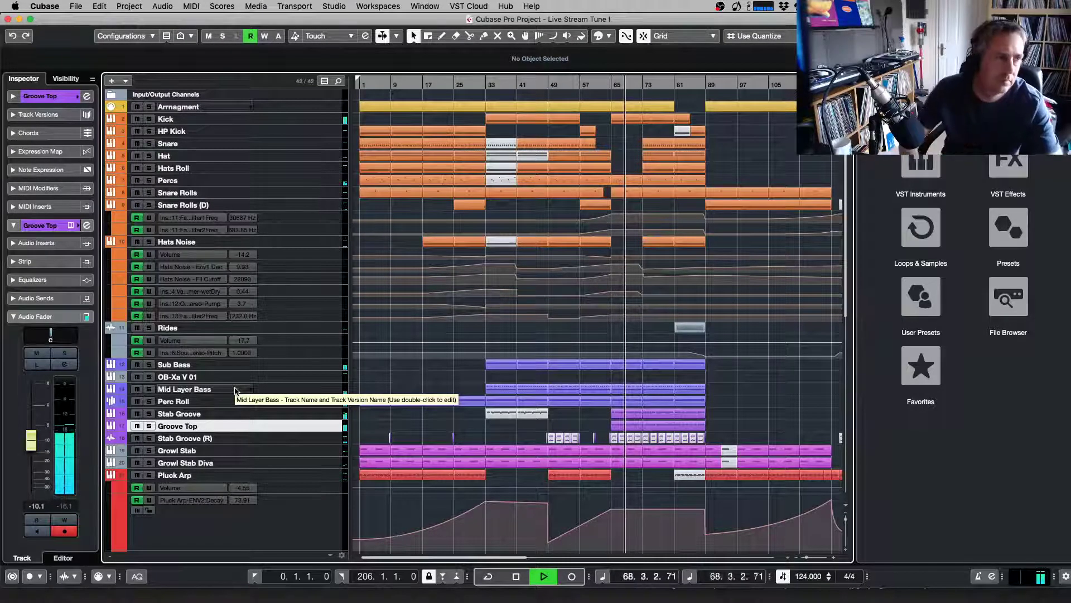
key(space)
click(137, 426)
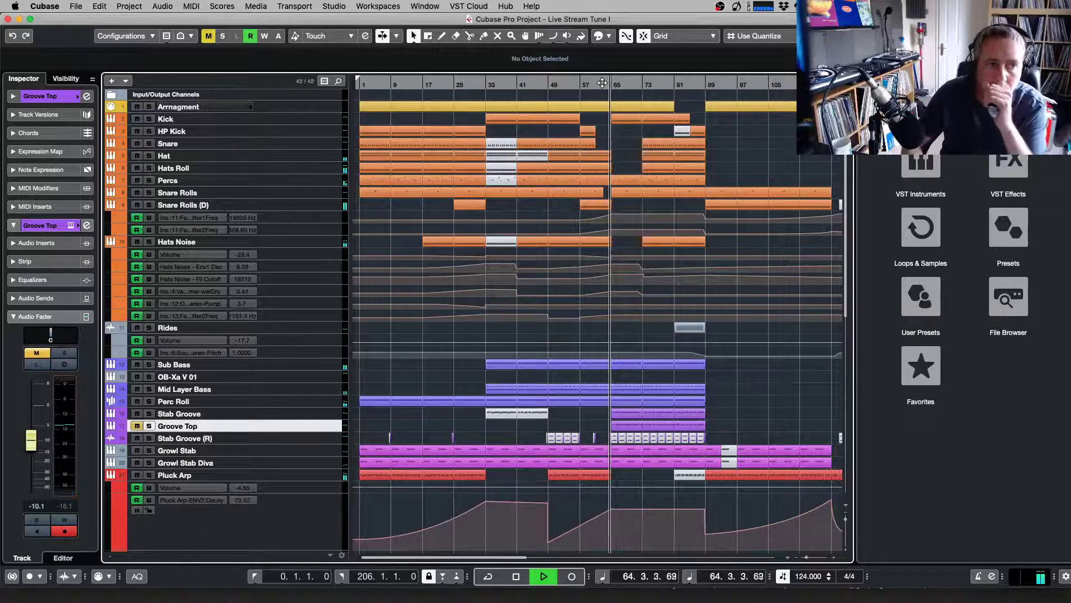
Set the Stab Groove track's volume to -6.44 dB
click(298, 418)
drag(31, 451, 31, 435)
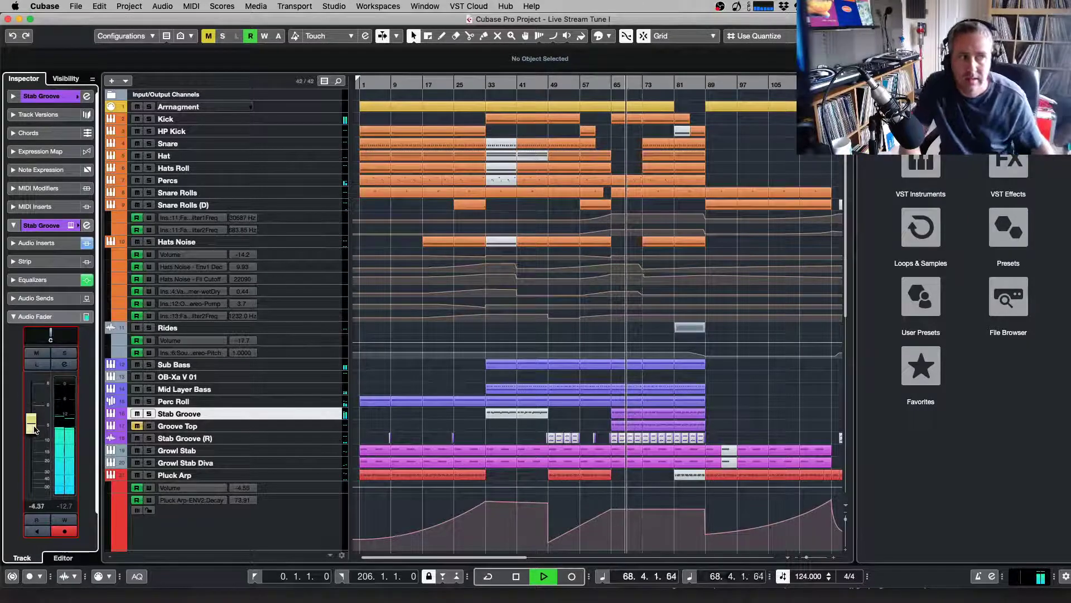
Compare the two groove tracks by muting Stab Groove and unmuting Groove Top, ending with both unmuted
click(137, 413)
click(137, 426)
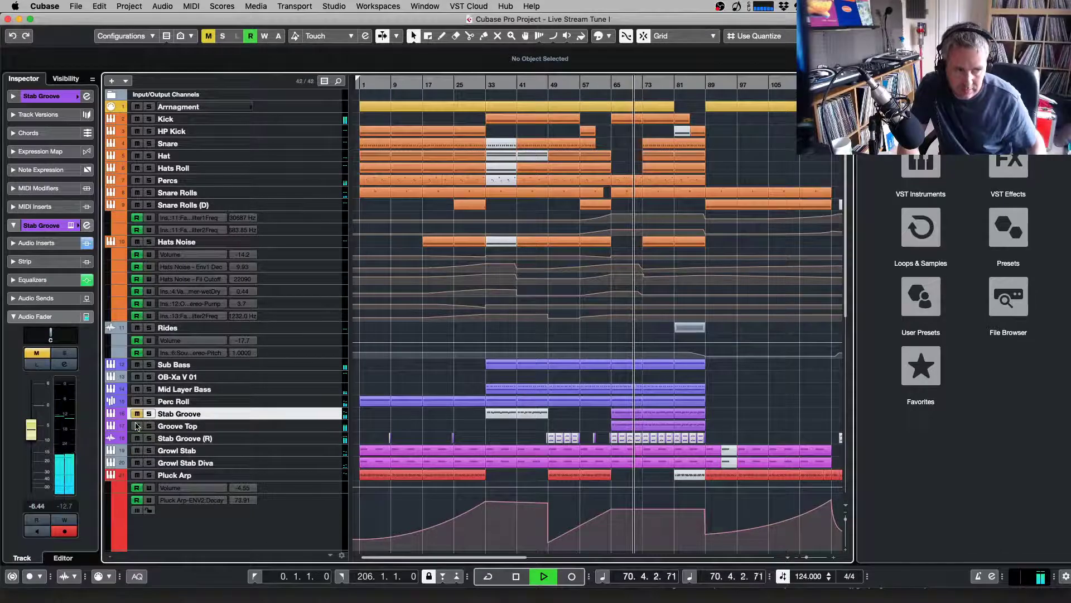
click(136, 414)
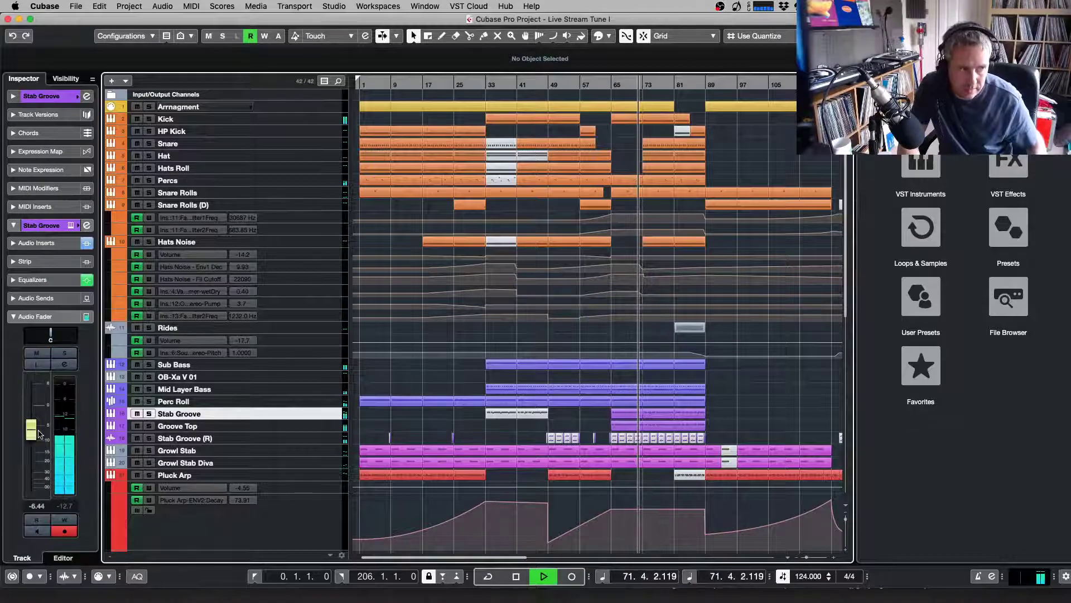
Set the Stab Groove track's volume to -7.30 dB and replay the full mix from bar 62
drag(31, 430, 37, 437)
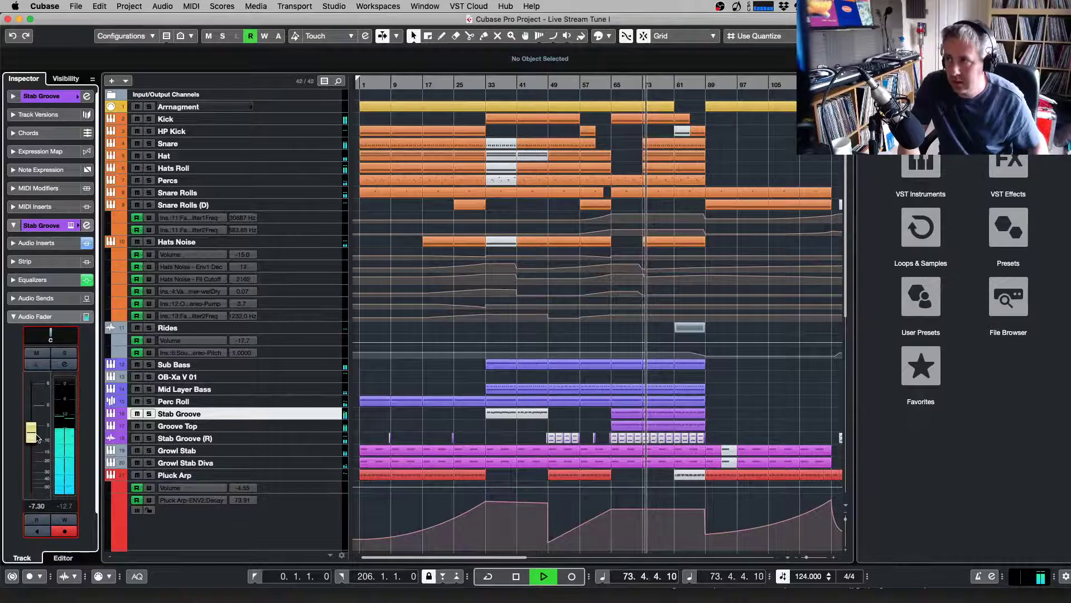
key(space)
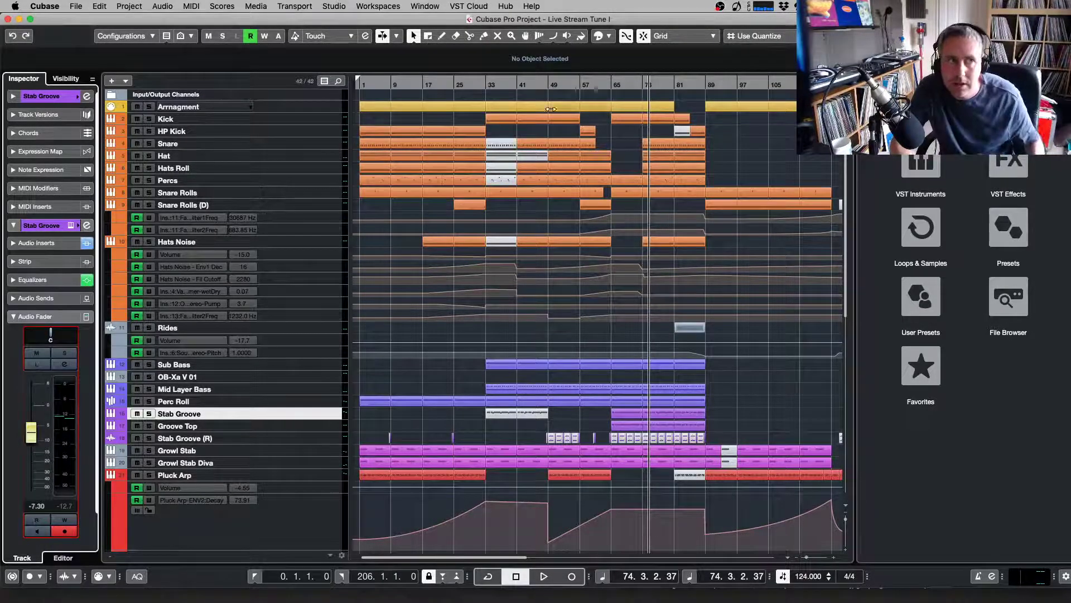
click(599, 85)
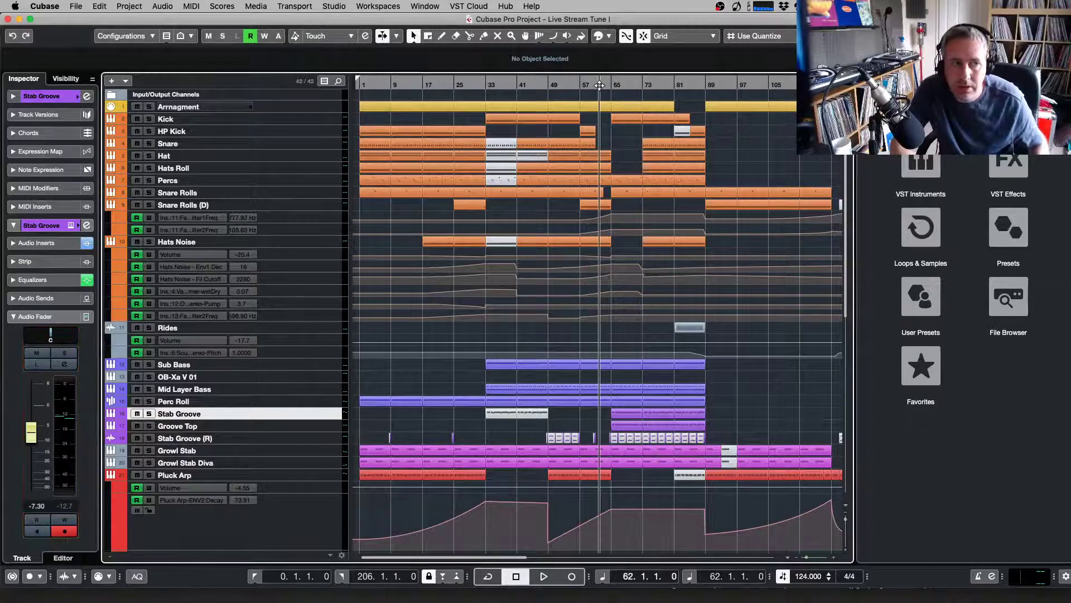
key(space)
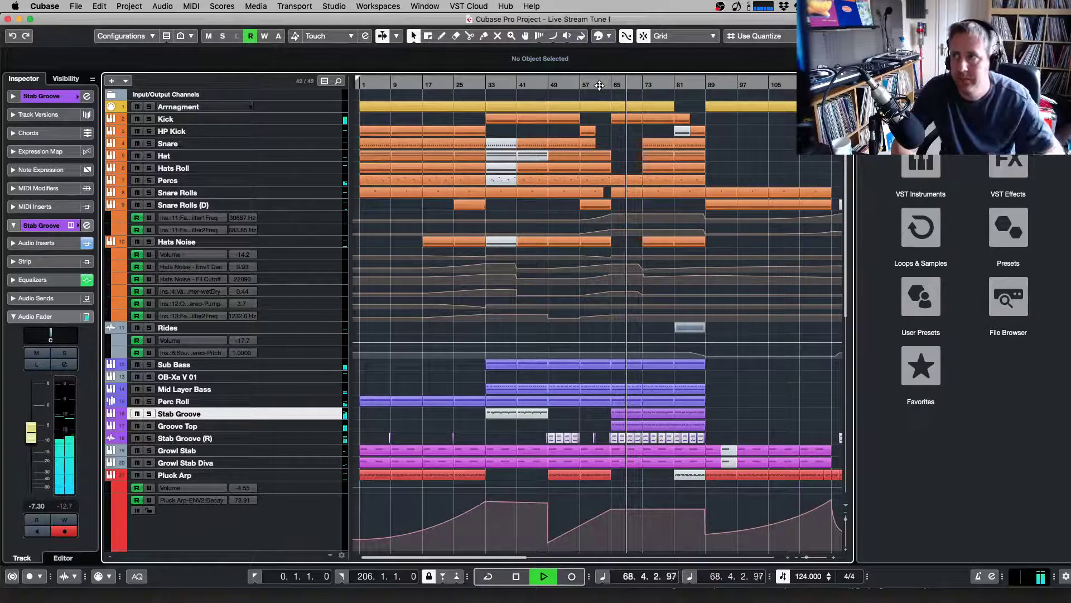
key(space)
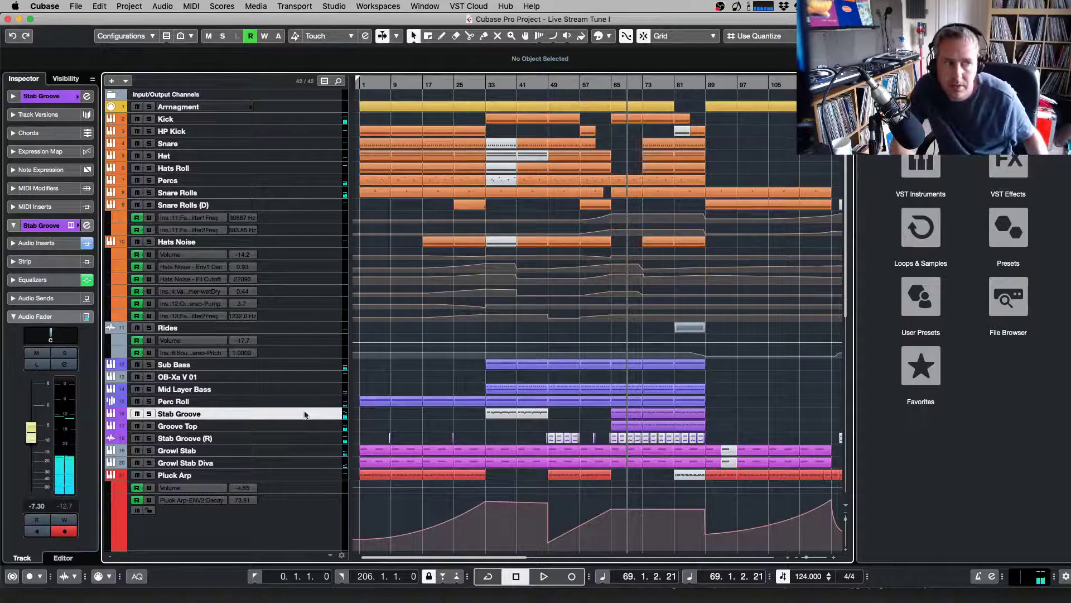
Create a stereo group track named Groove Grp for the Stab Groove and Groove Top tracks, placed inside the group folder
shift+click(306, 426)
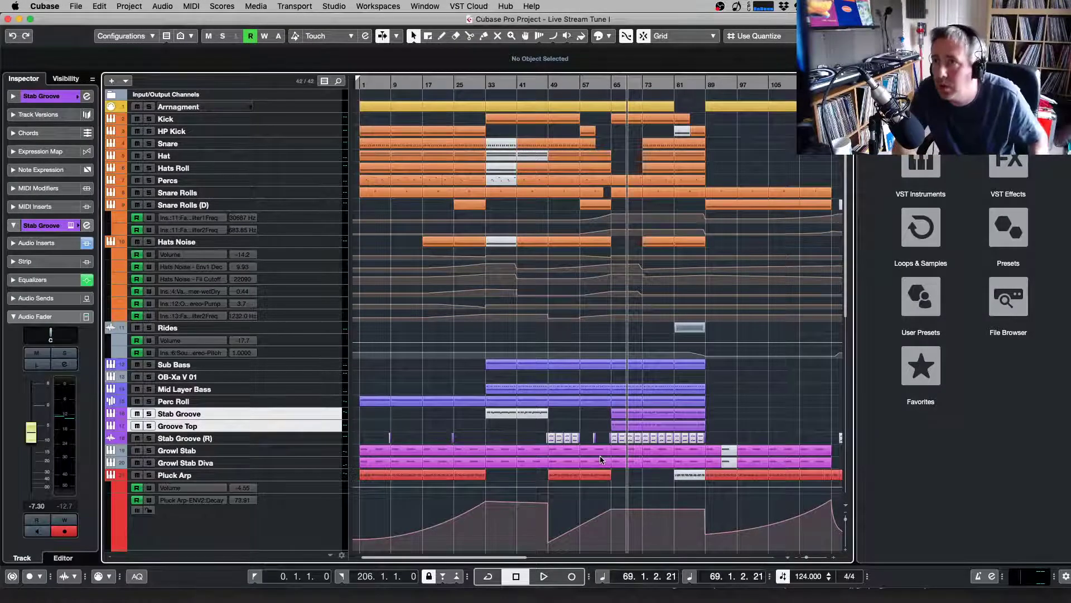
click(860, 444)
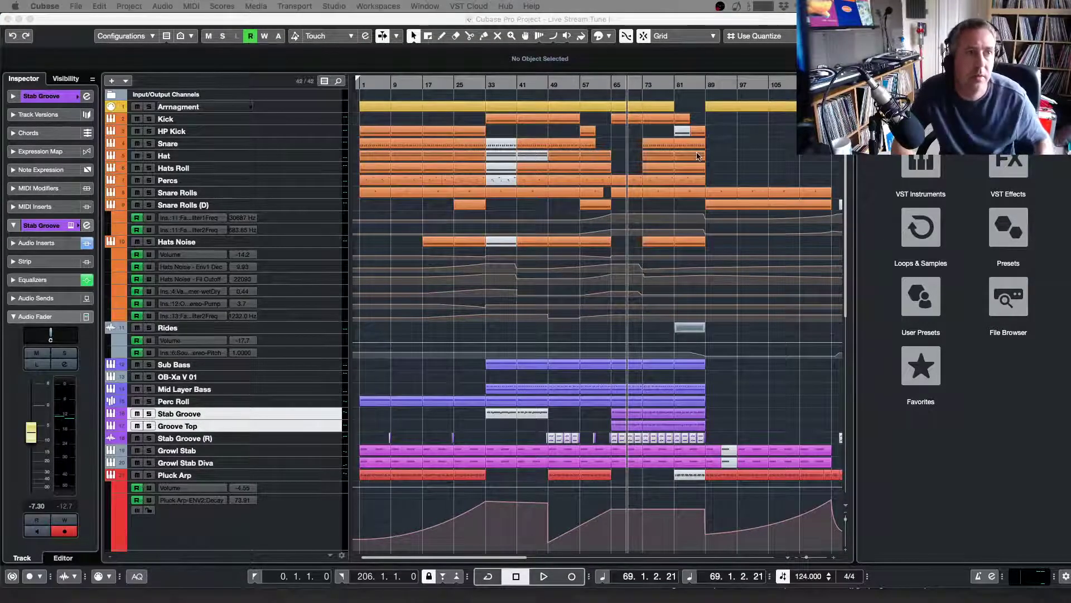
key(space)
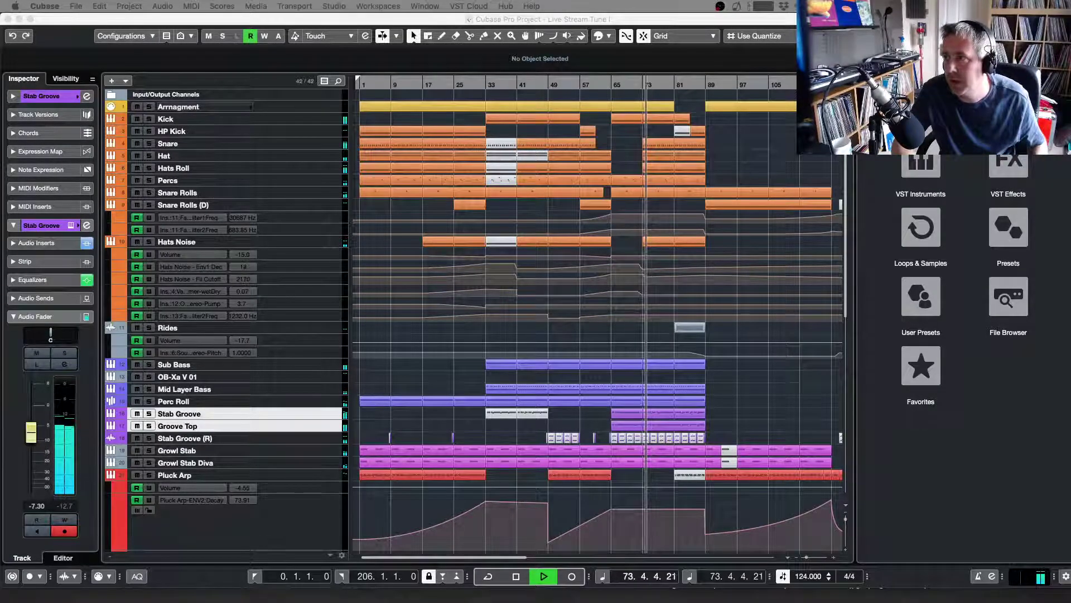
key(super+t)
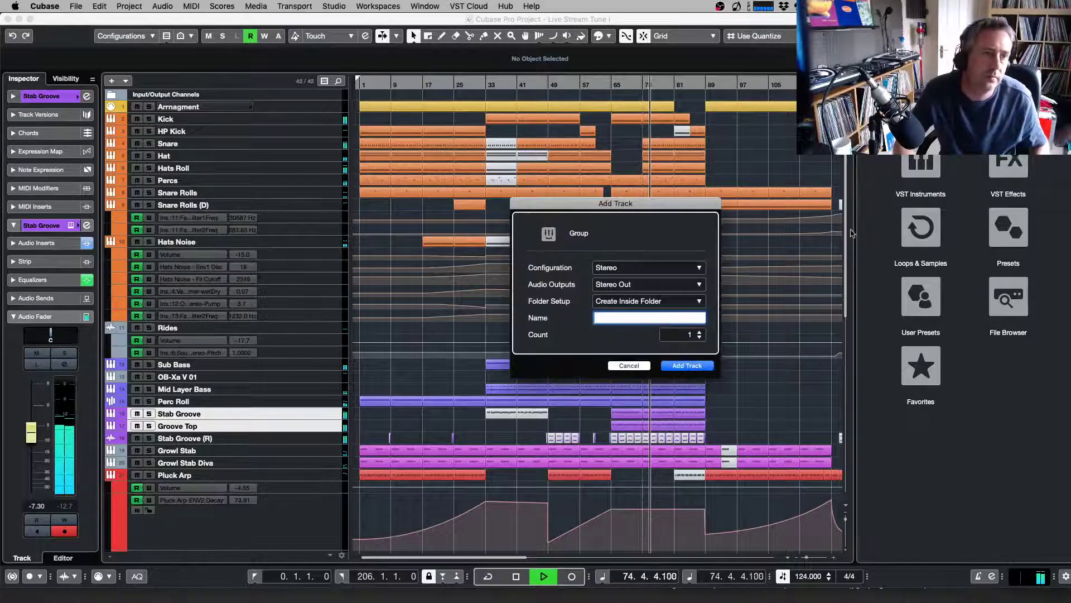
key(Escape)
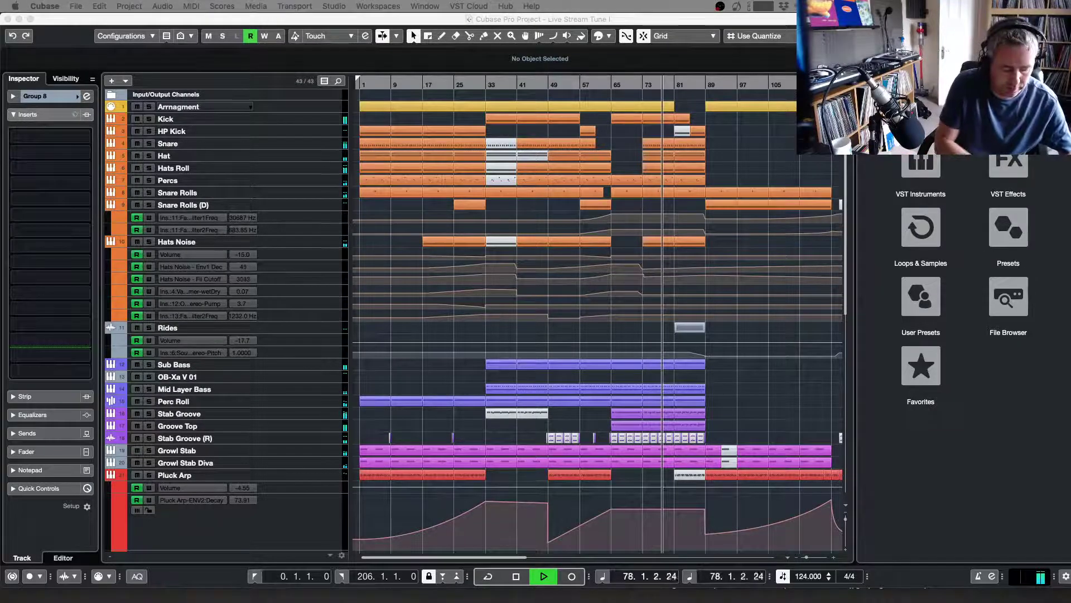
key(Return)
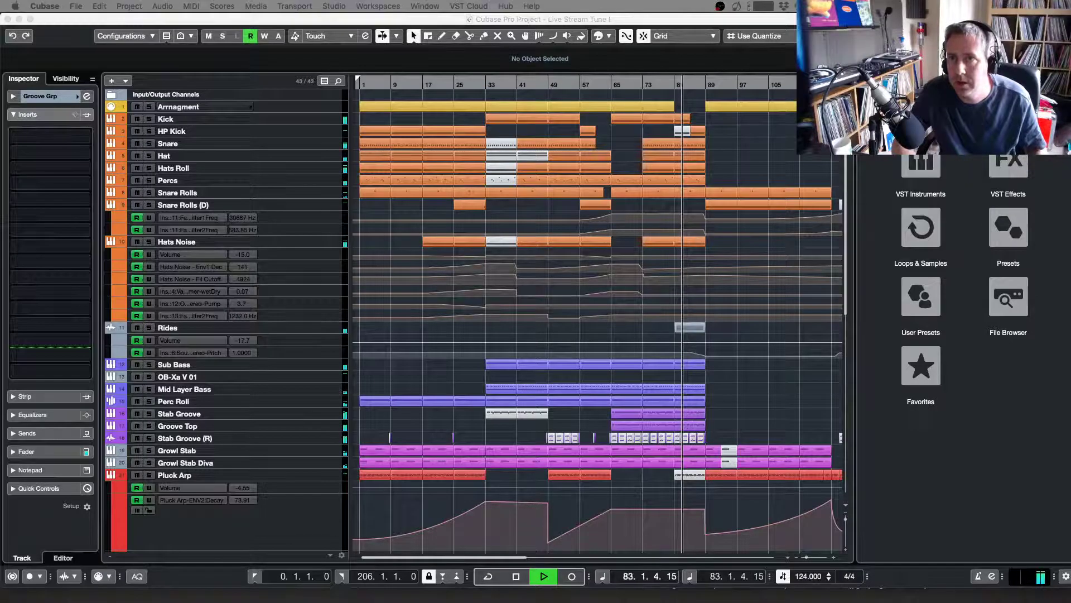
key(space)
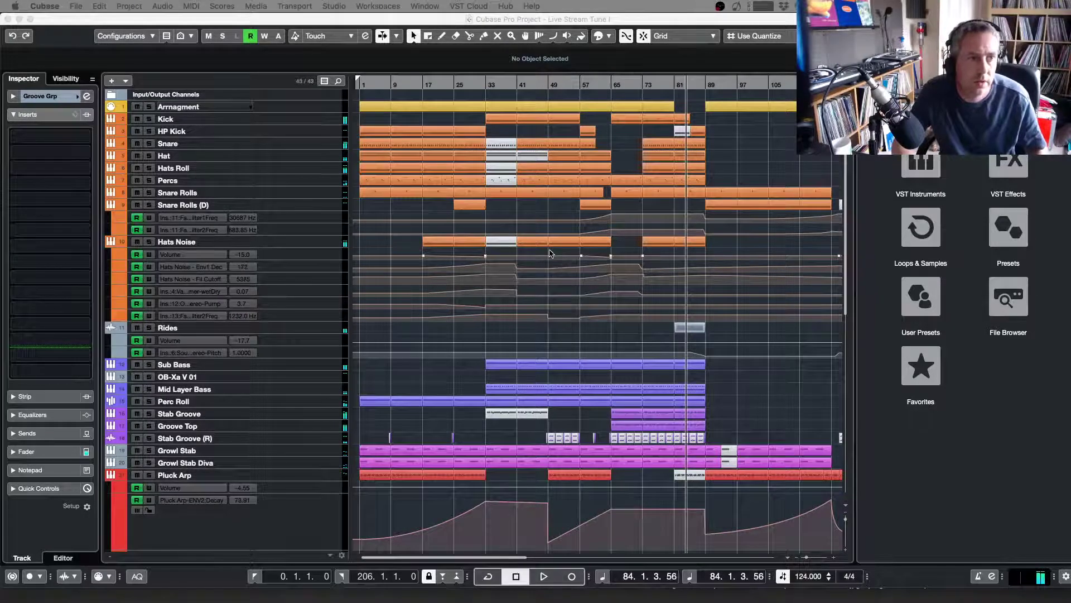
Solo the Stab Groove and Groove Top tracks and start playback
click(250, 426)
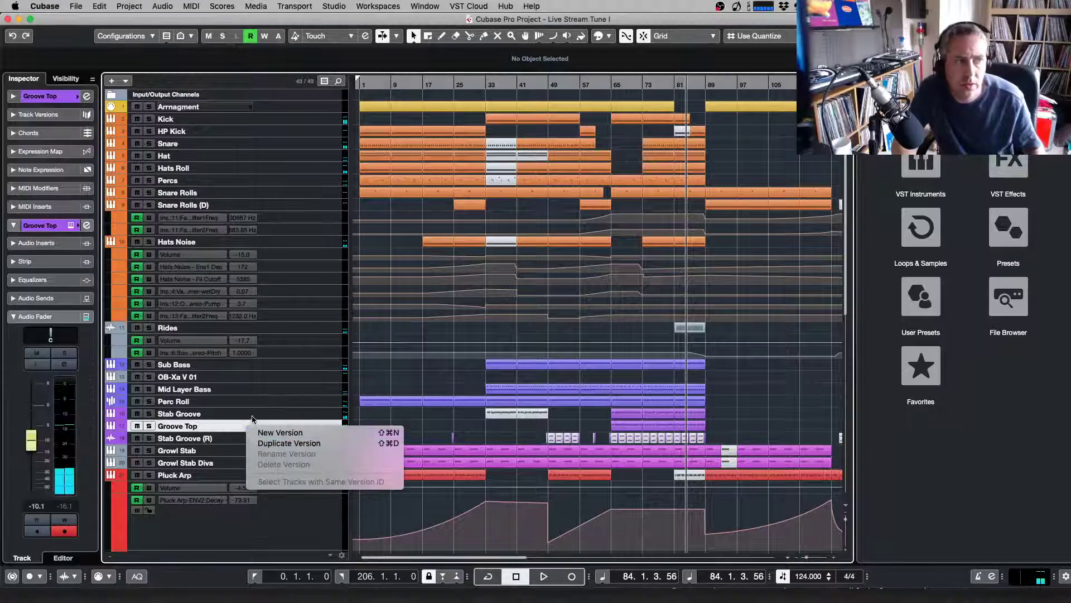
click(252, 419)
drag(150, 414, 150, 426)
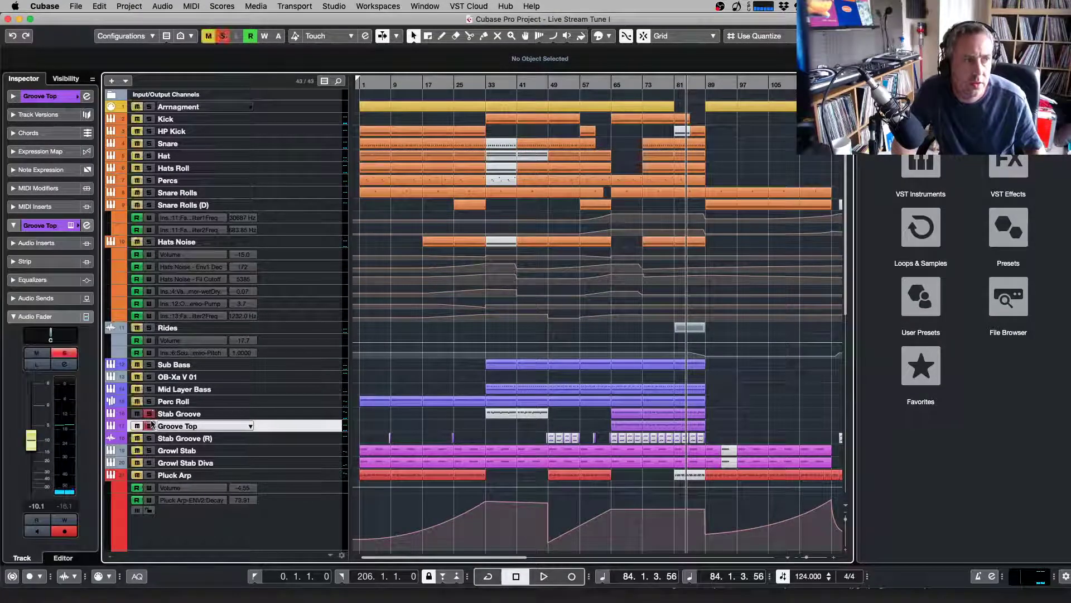
key(space)
scroll(284, 424, down, 15)
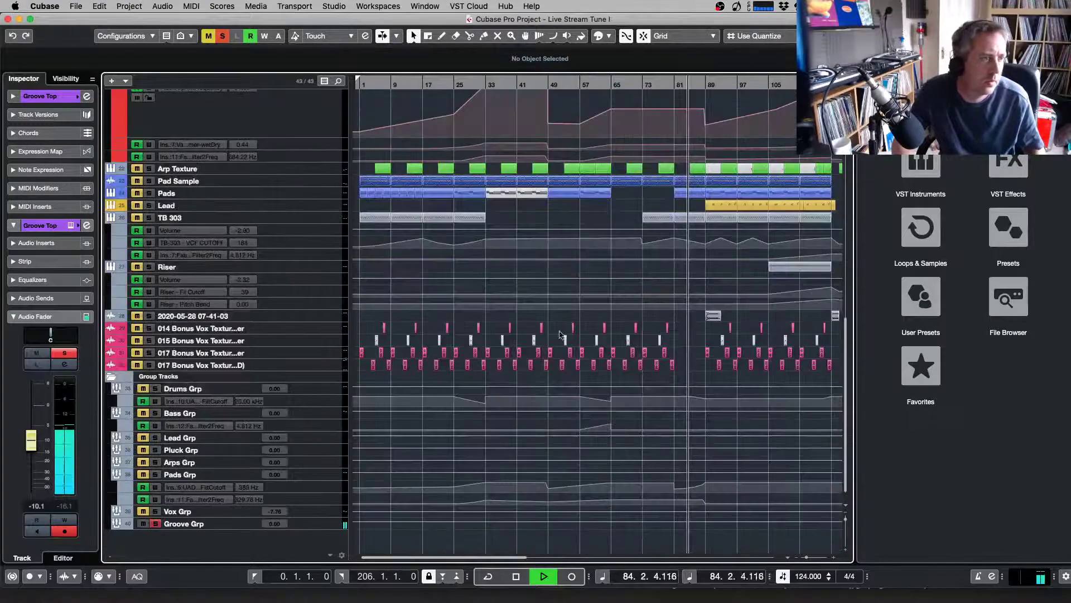
click(234, 523)
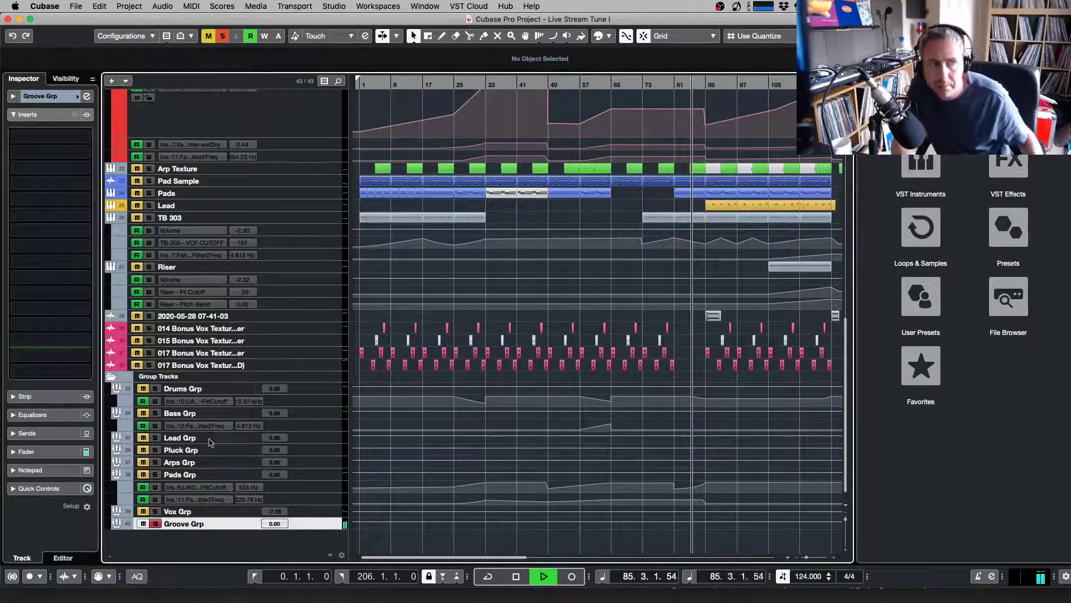
click(76, 166)
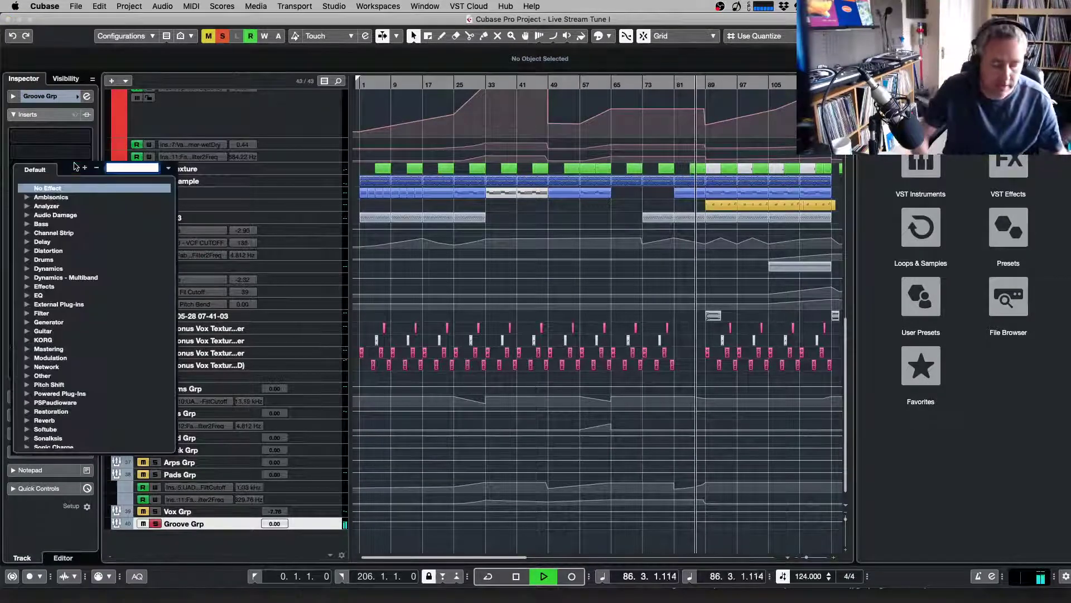
text(pre)
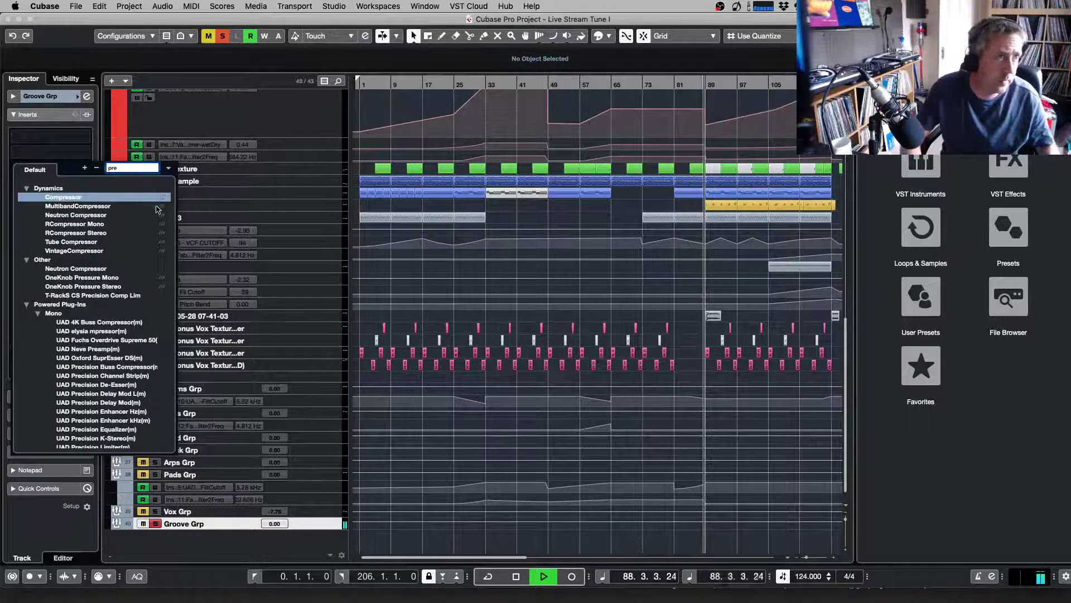
click(392, 272)
Set the locators around the Groove Top clip from bar 65 to bar 89 and play from bar 65
scroll(472, 268, up, 8)
scroll(486, 271, down, 3)
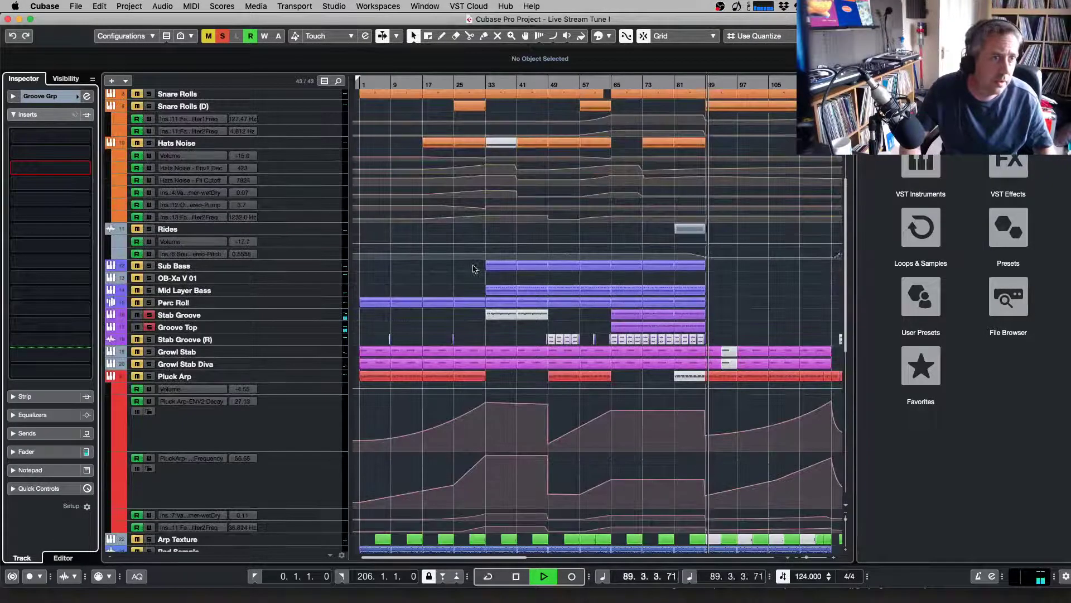
click(624, 326)
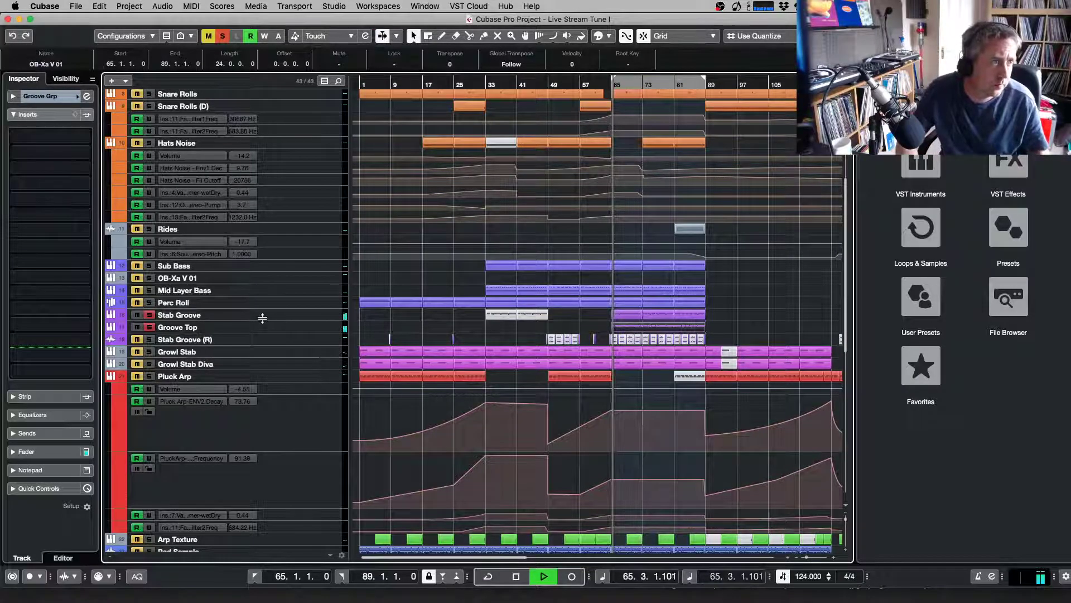
Shorten the Env 1 decay to 207 ms in the Stab Groove track's Serum instrument and close its window
click(234, 315)
click(39, 242)
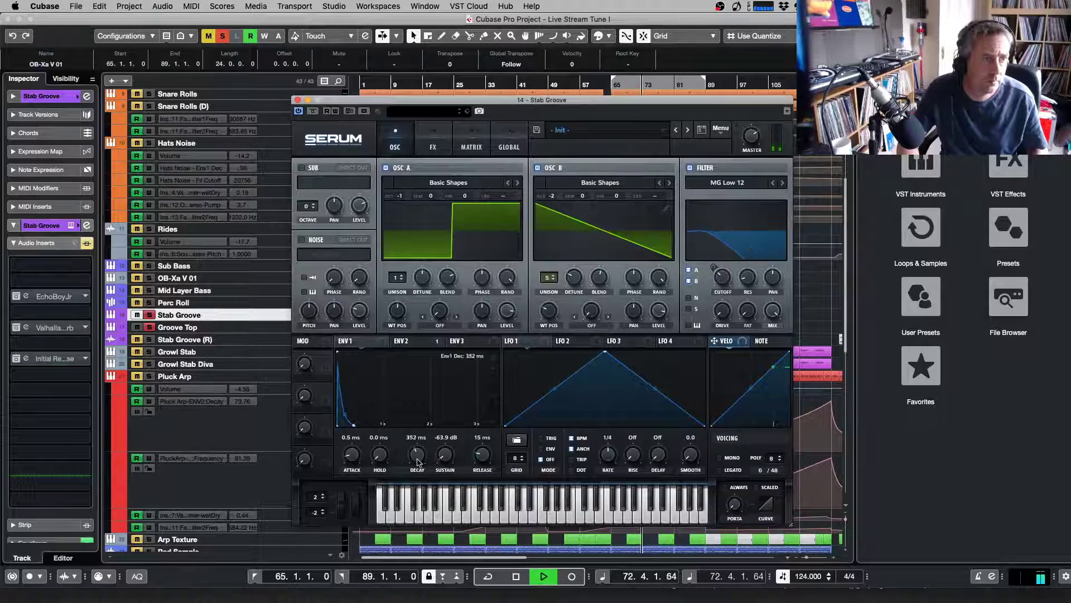
drag(417, 461, 420, 466)
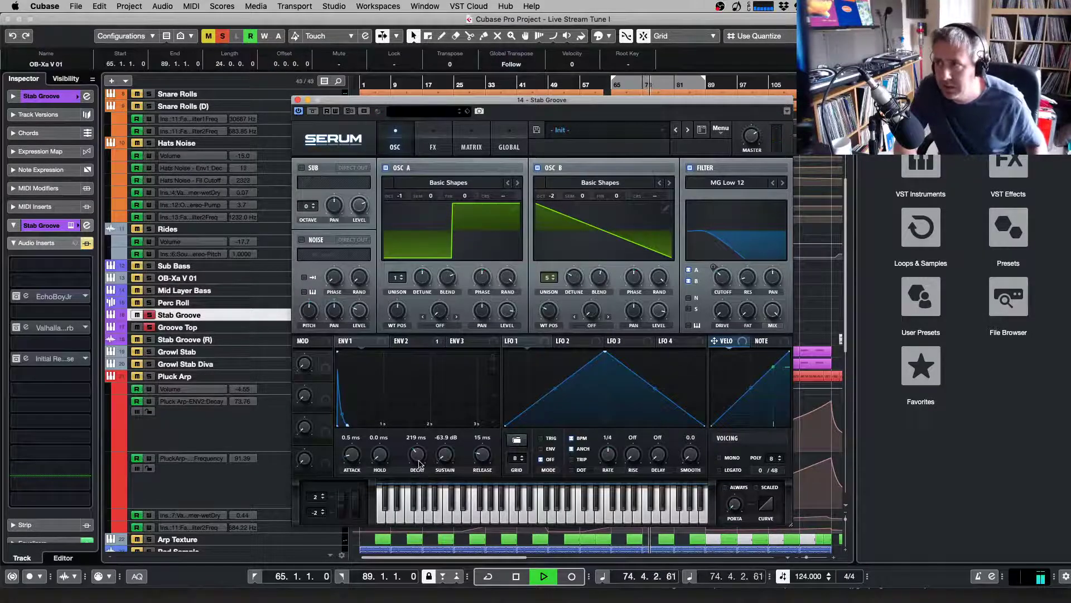
drag(420, 463, 420, 462)
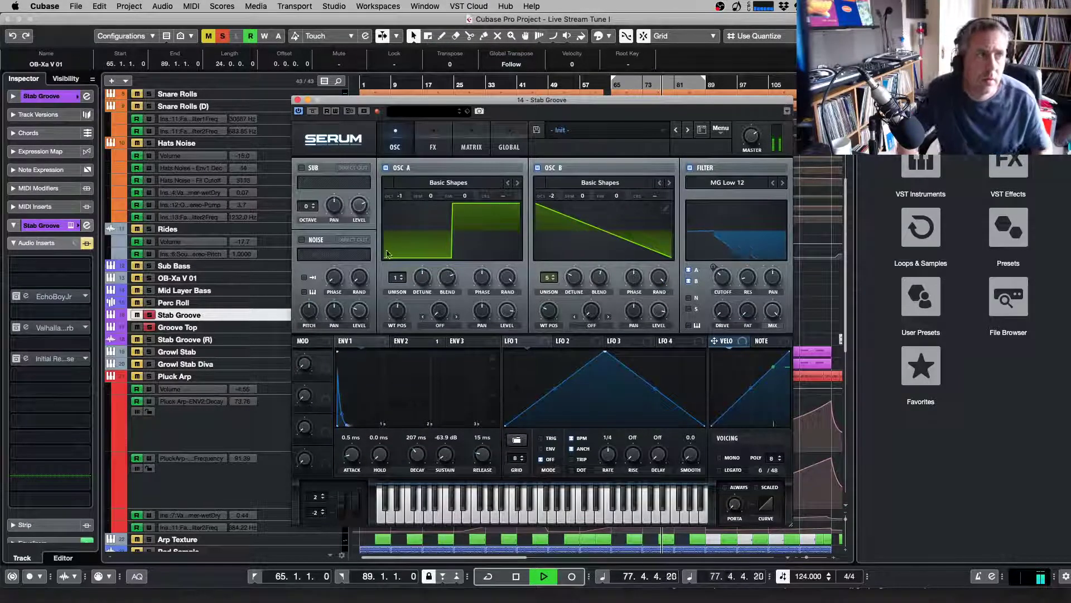
click(297, 100)
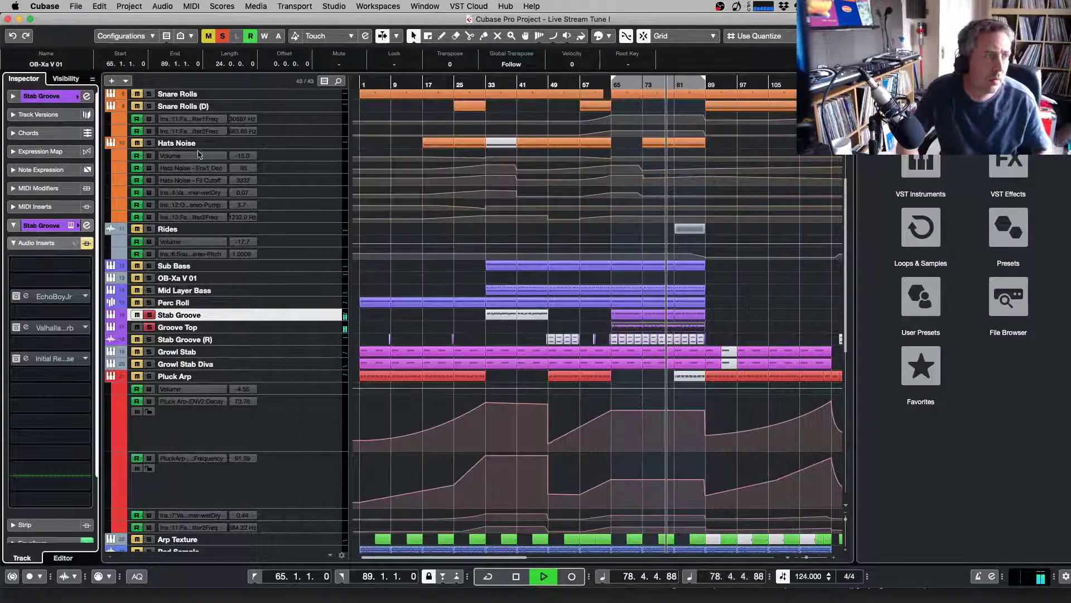
Insert the stereo UAD Neve Preamp in the third insert slot of the Groove Grp track
scroll(201, 313, down, 10)
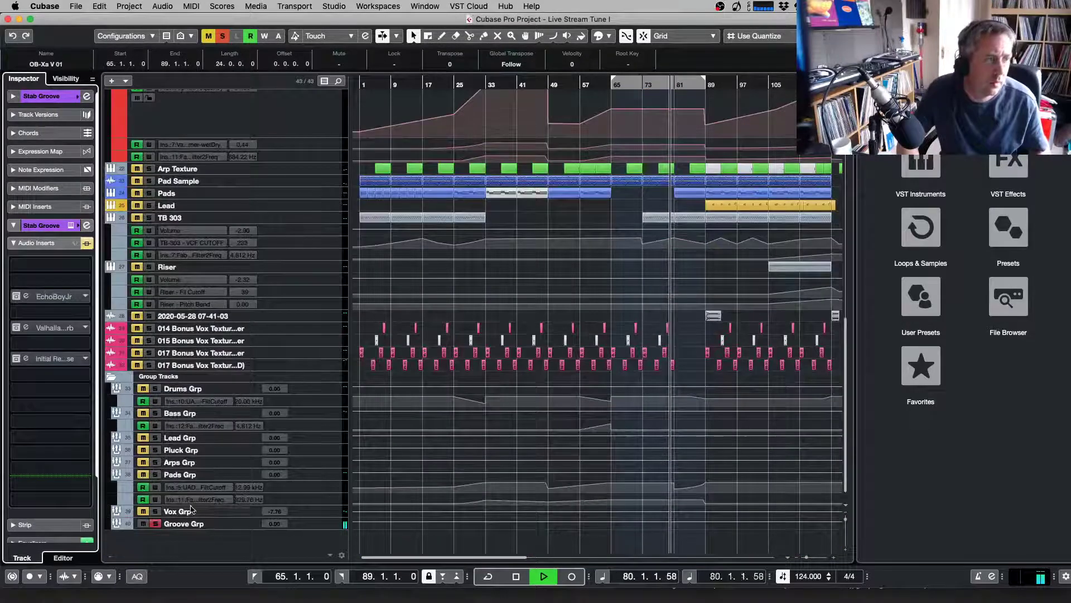
click(190, 523)
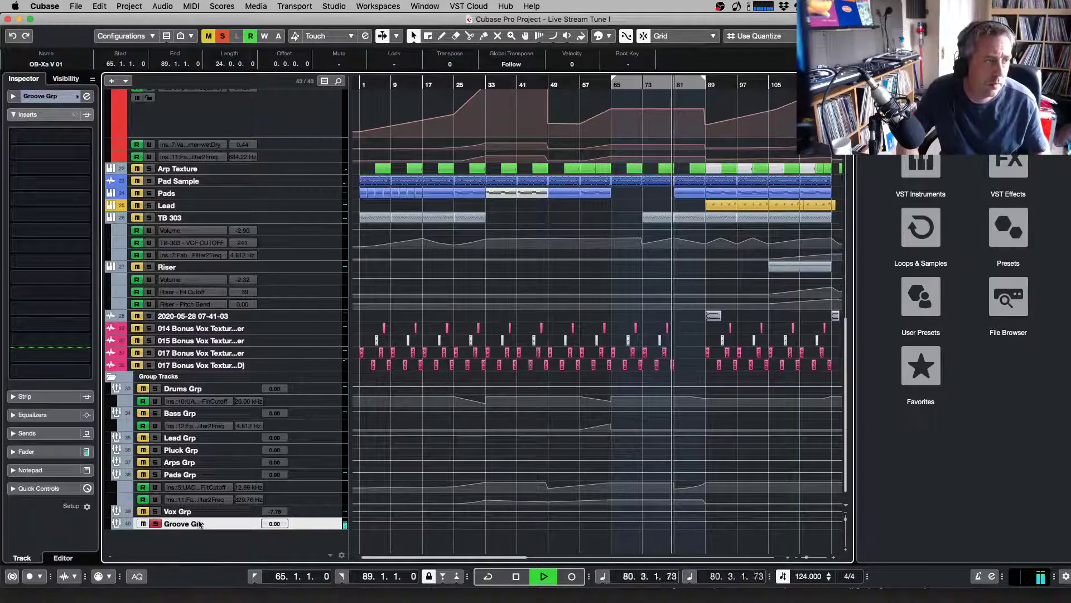
click(65, 170)
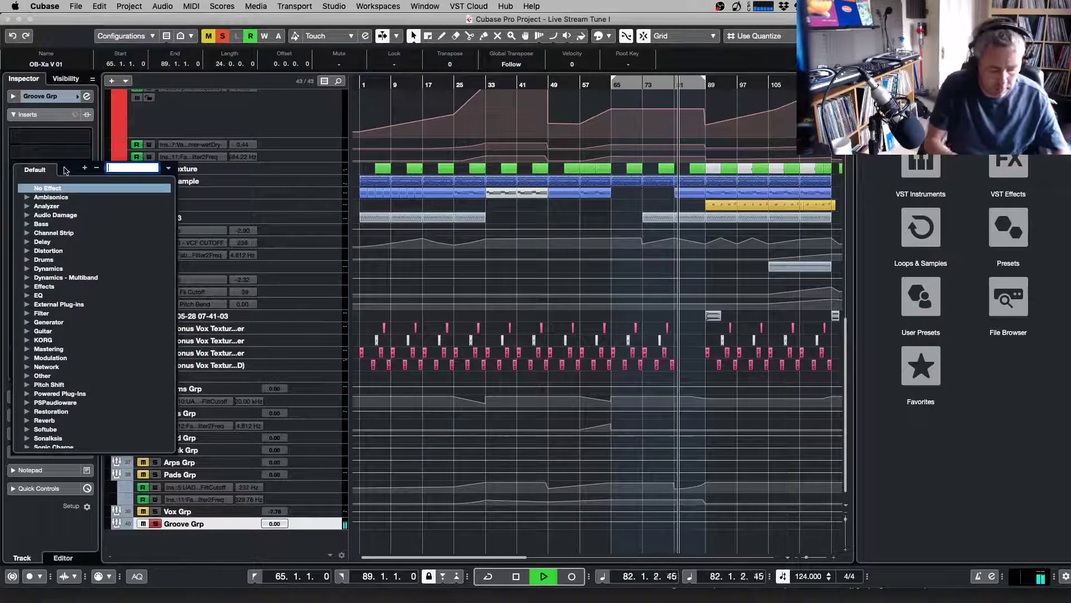
text(pre)
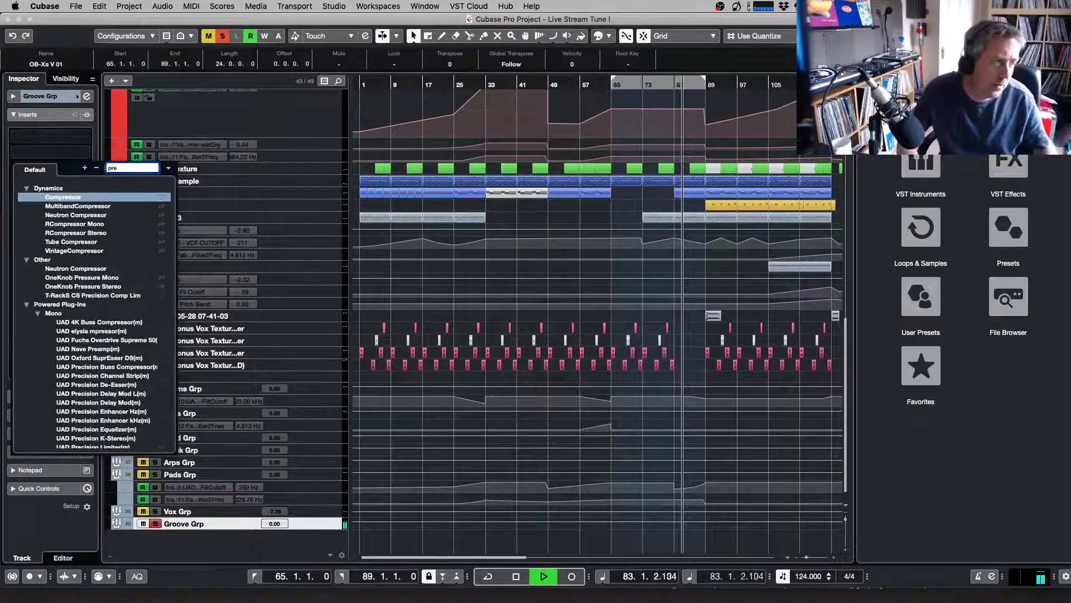
text(am)
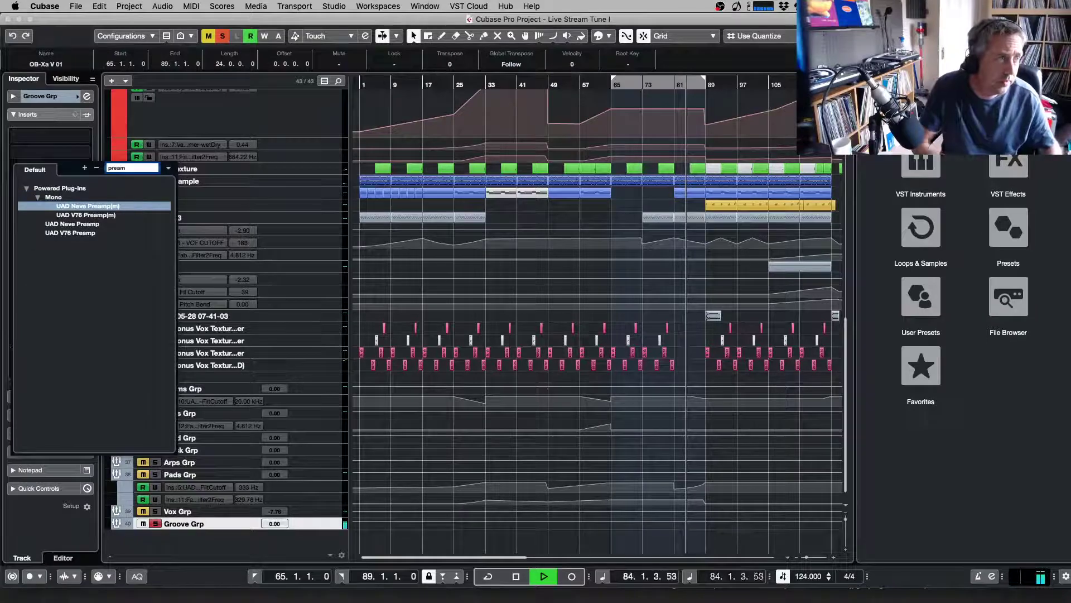
click(79, 226)
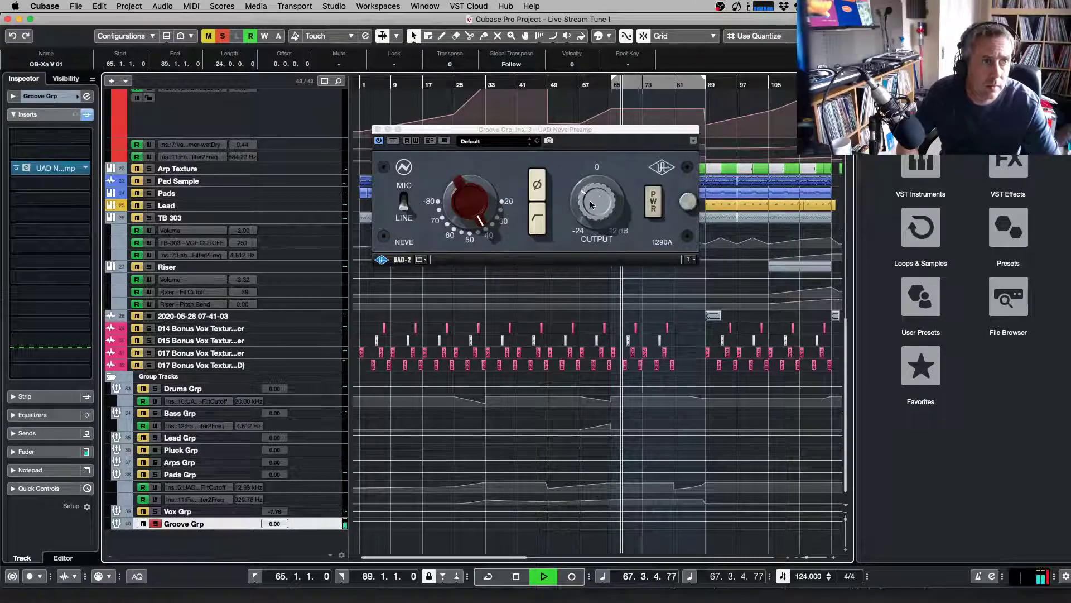
Adjust the Neve Preamp's gain and output level, and toggle its bypass to compare the sound
click(590, 201)
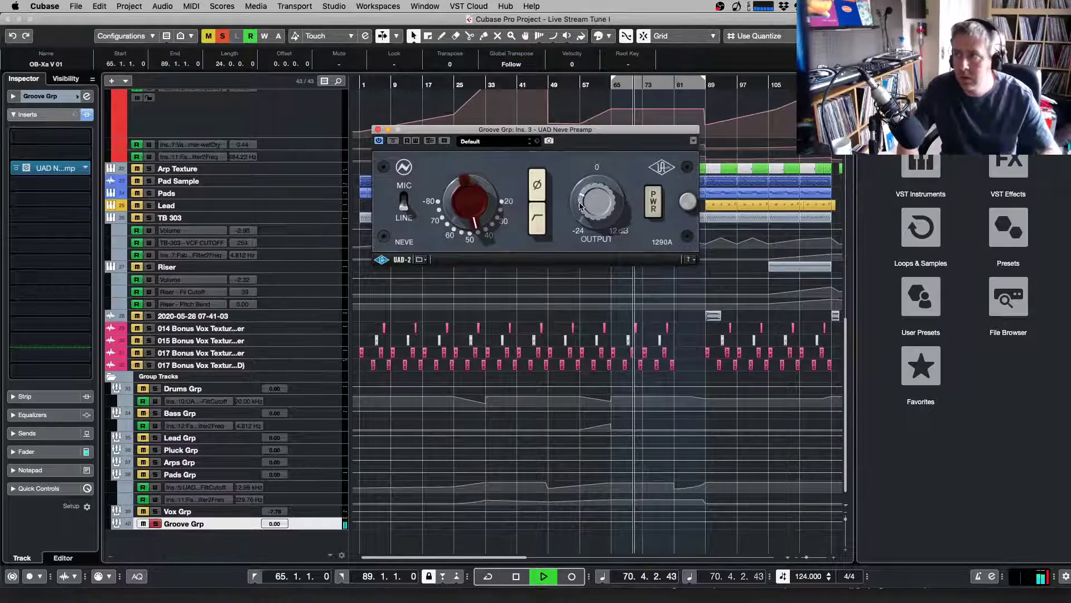
click(390, 142)
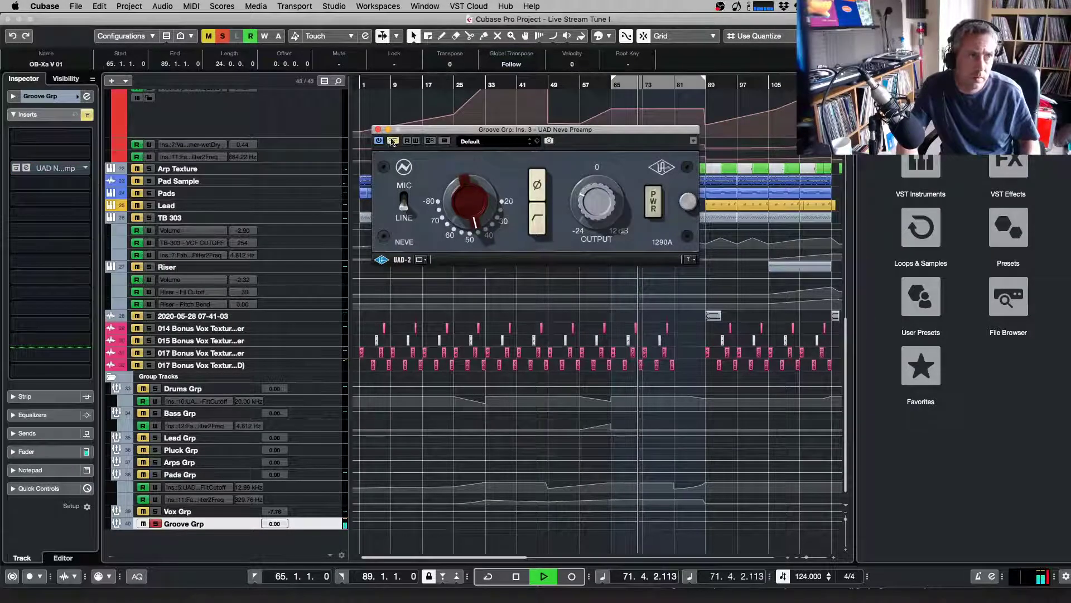
click(393, 141)
Resume playback from about bar 72 and clear all solos to hear the groove group in the full mix
key(space)
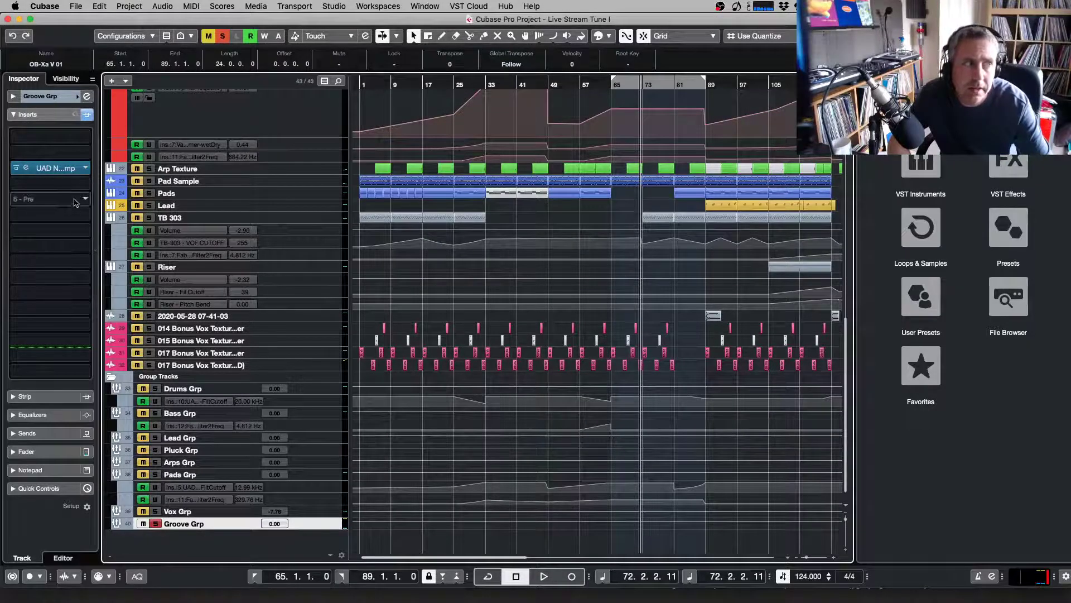
key(space)
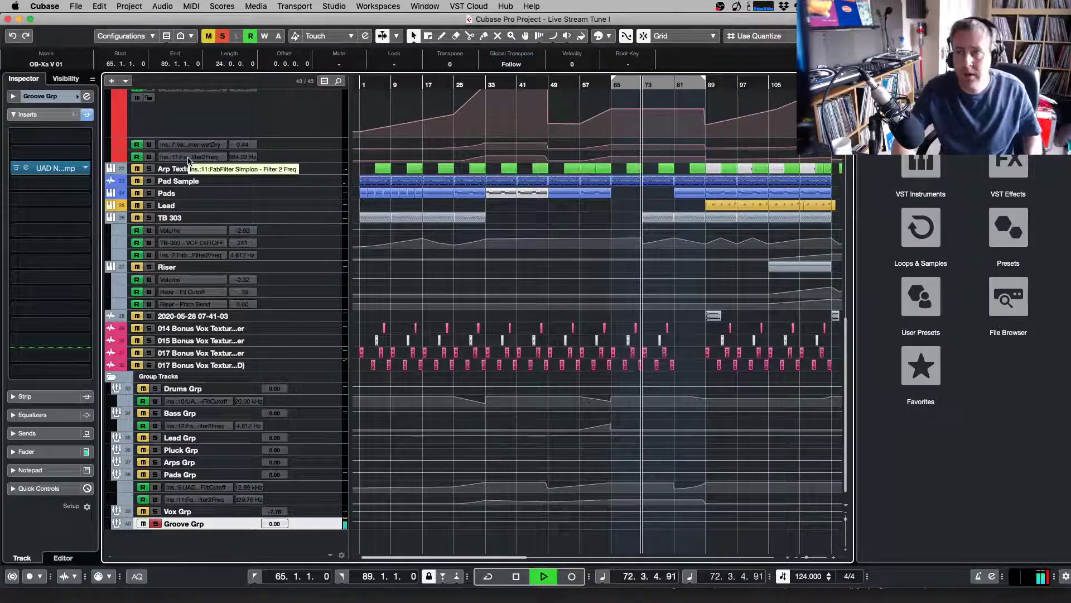
click(224, 37)
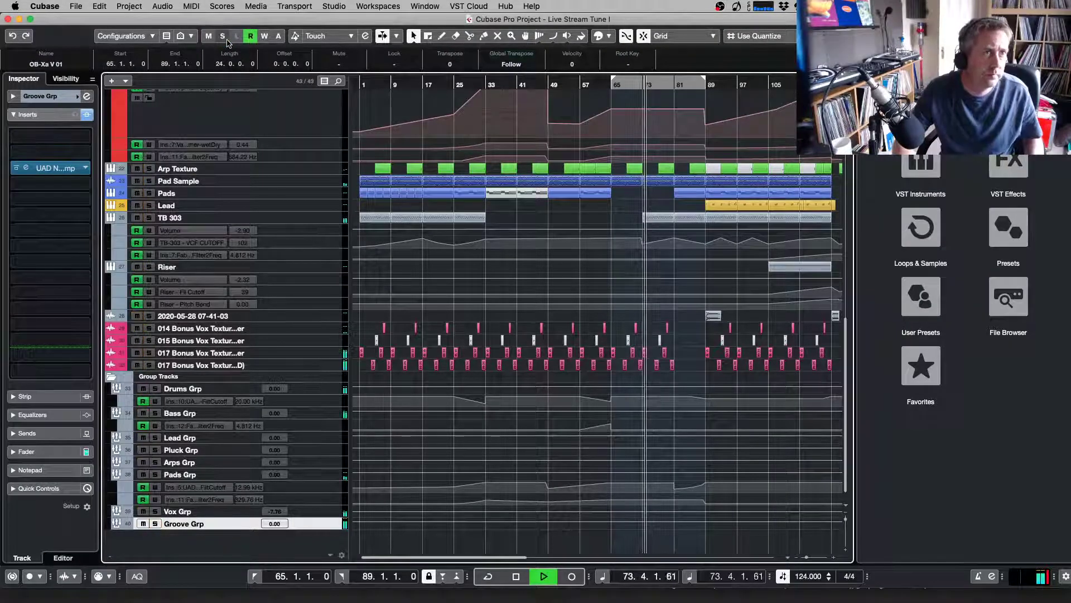
Insert the Soundtoys EchoBoyJr echo in the fourth insert slot of the Groove Grp track
click(63, 182)
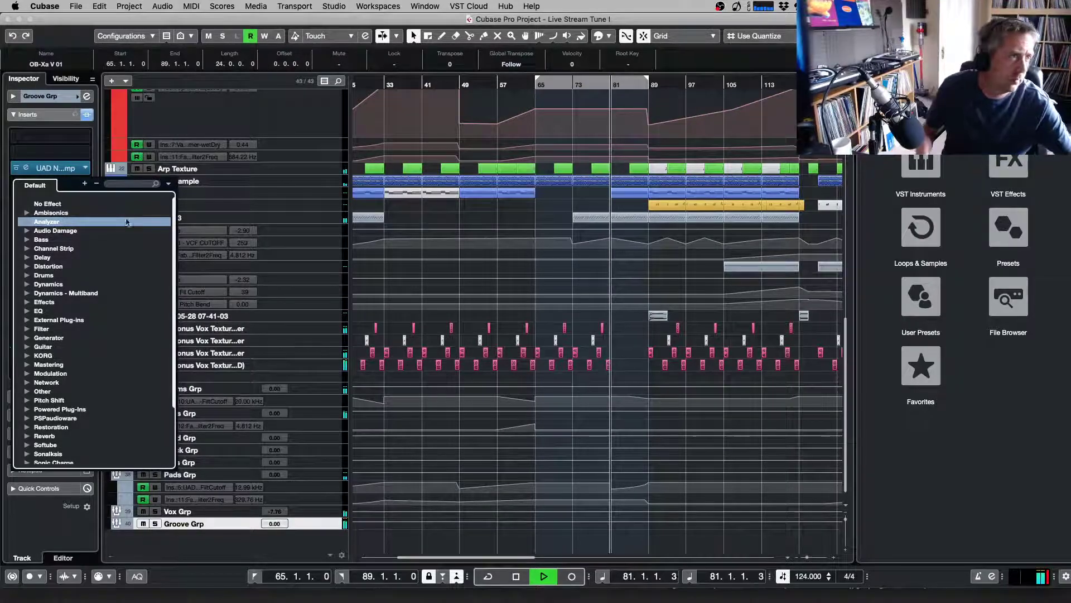
click(128, 184)
text(echo)
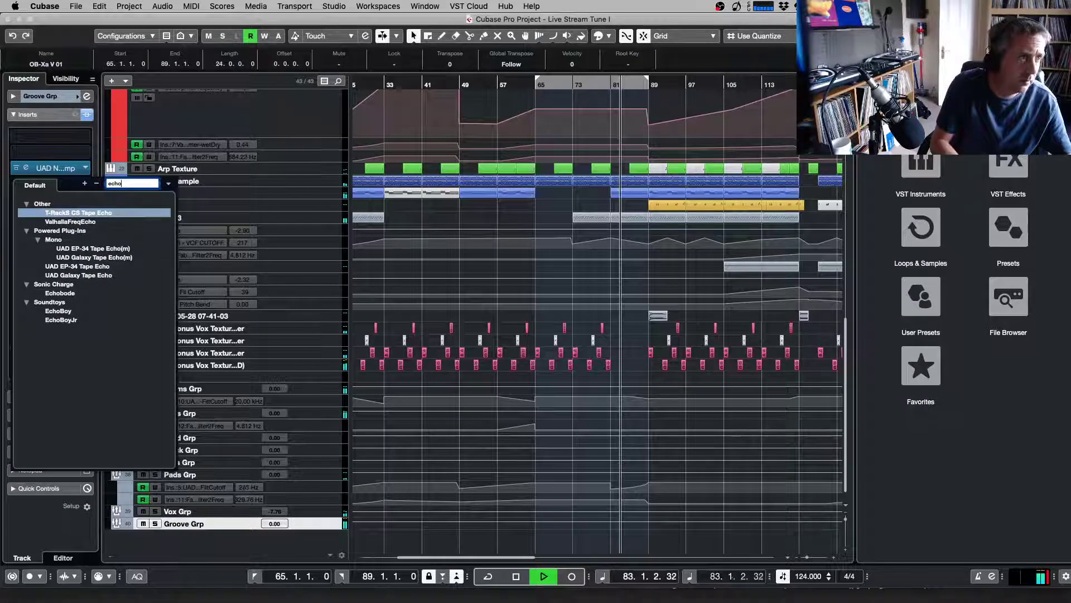
click(75, 321)
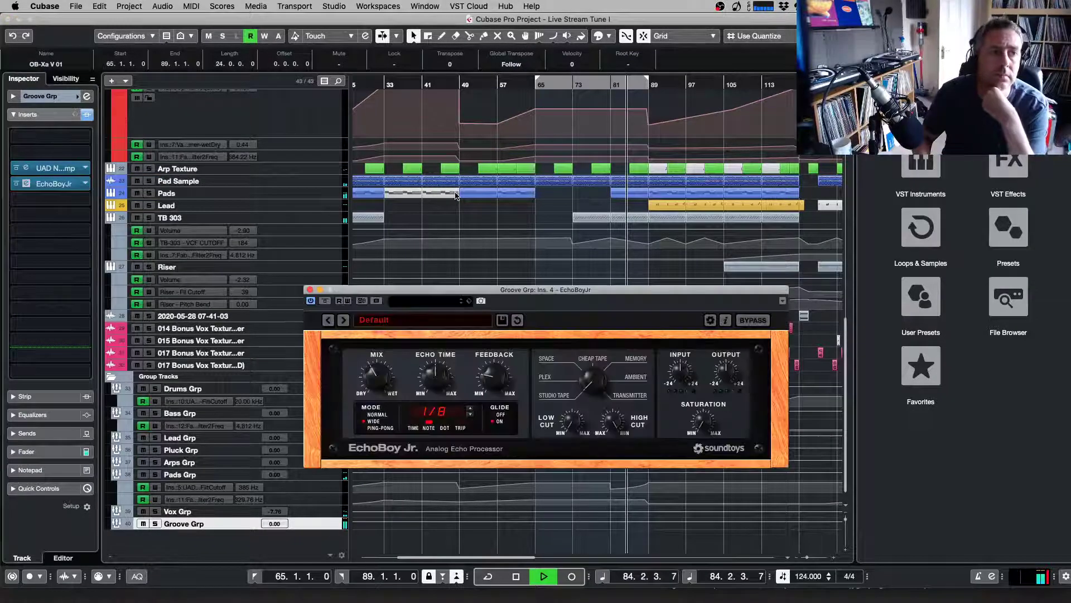
Set EchoBoy Jr to a dotted 1/8 echo in ping-pong mode with the Cheap Tape style, replaying the section from bar 65
click(443, 422)
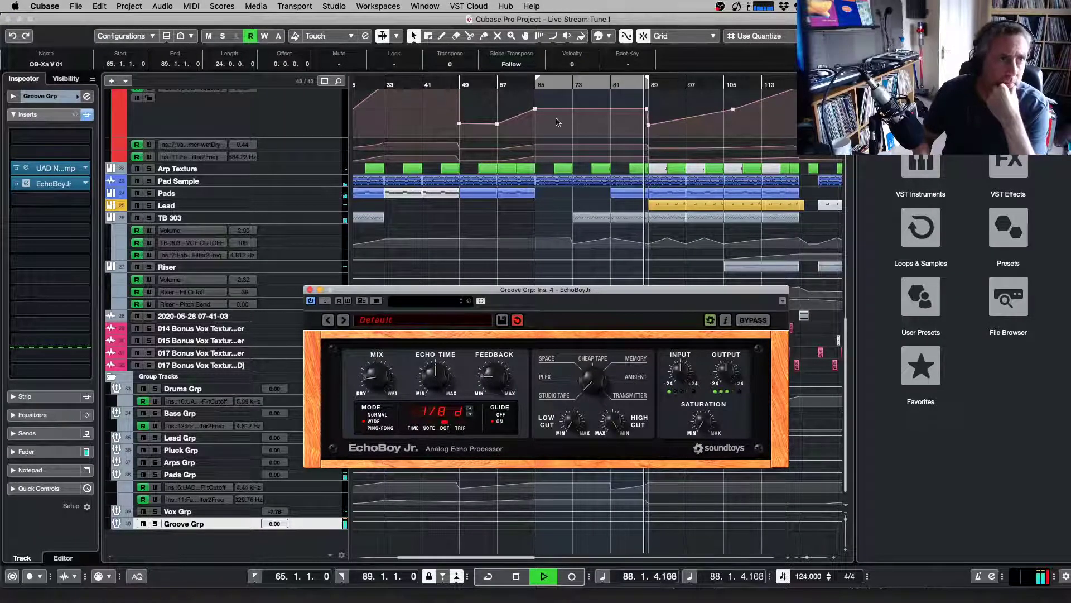
click(540, 85)
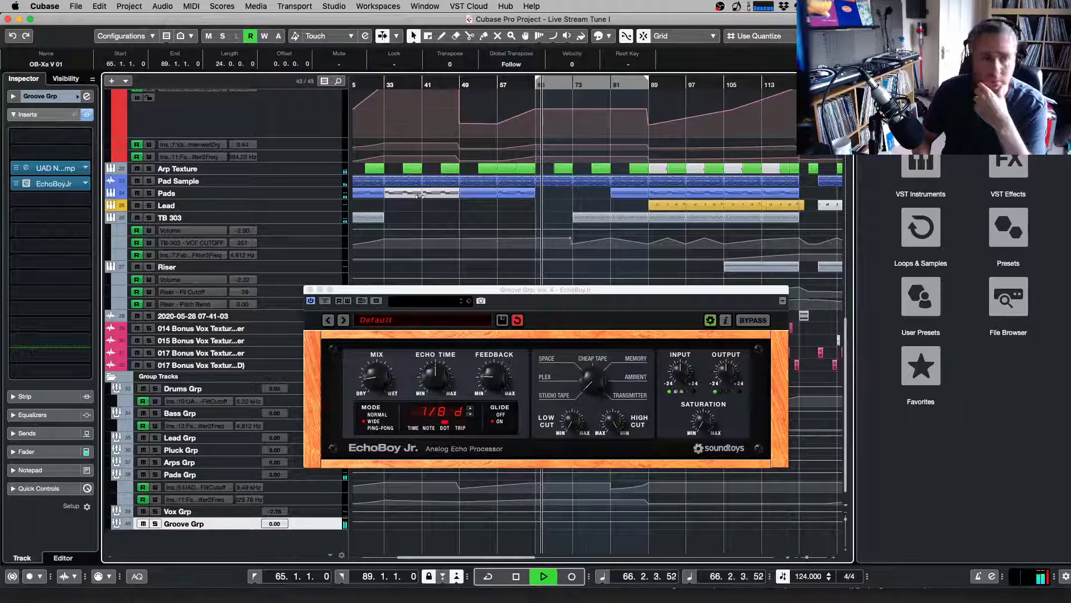
click(378, 389)
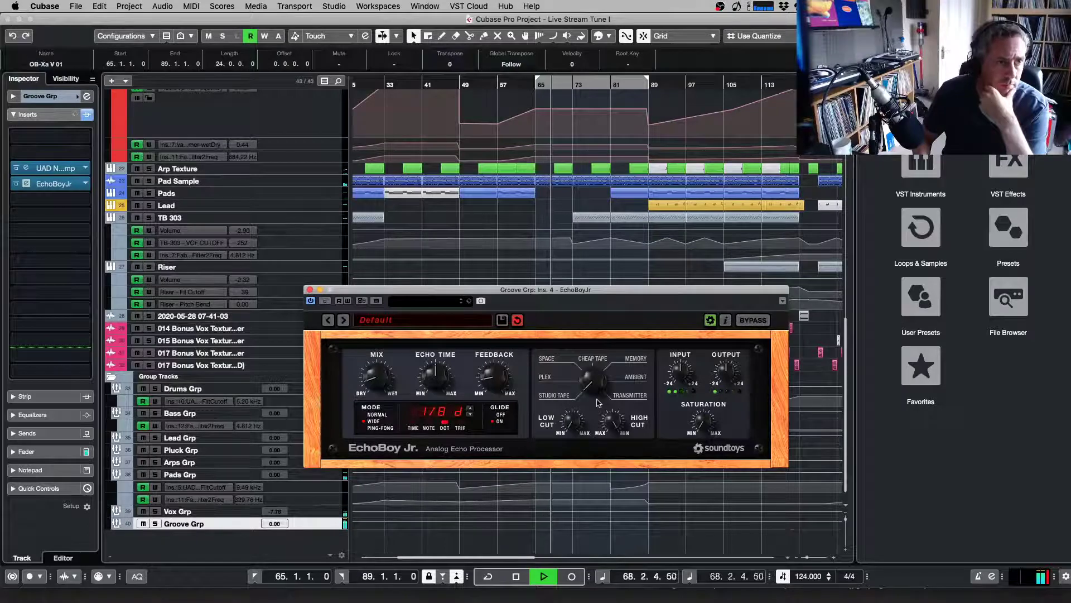
click(377, 428)
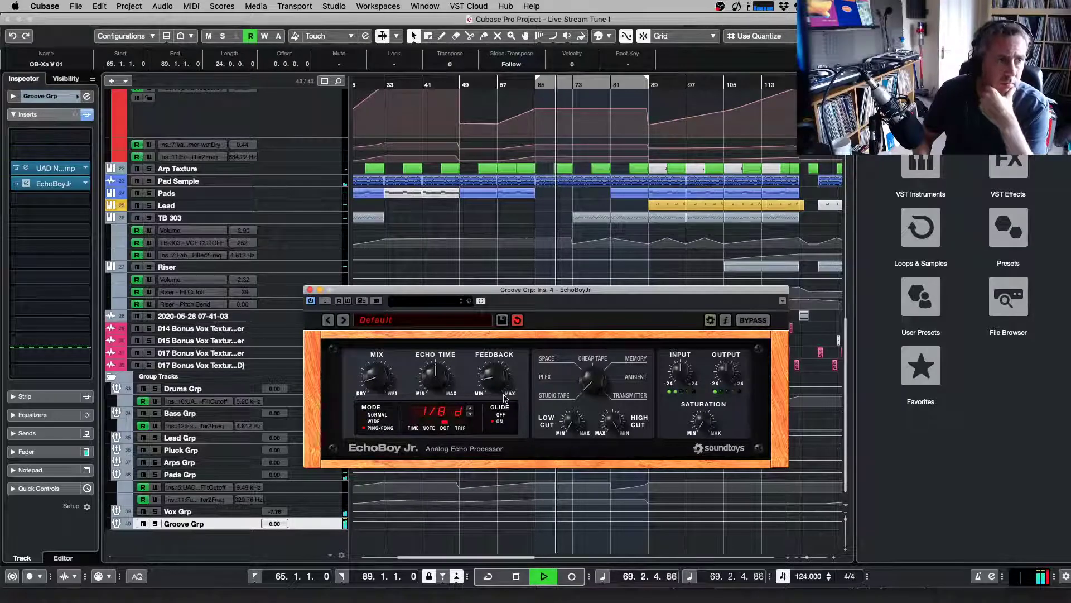
drag(588, 385, 587, 365)
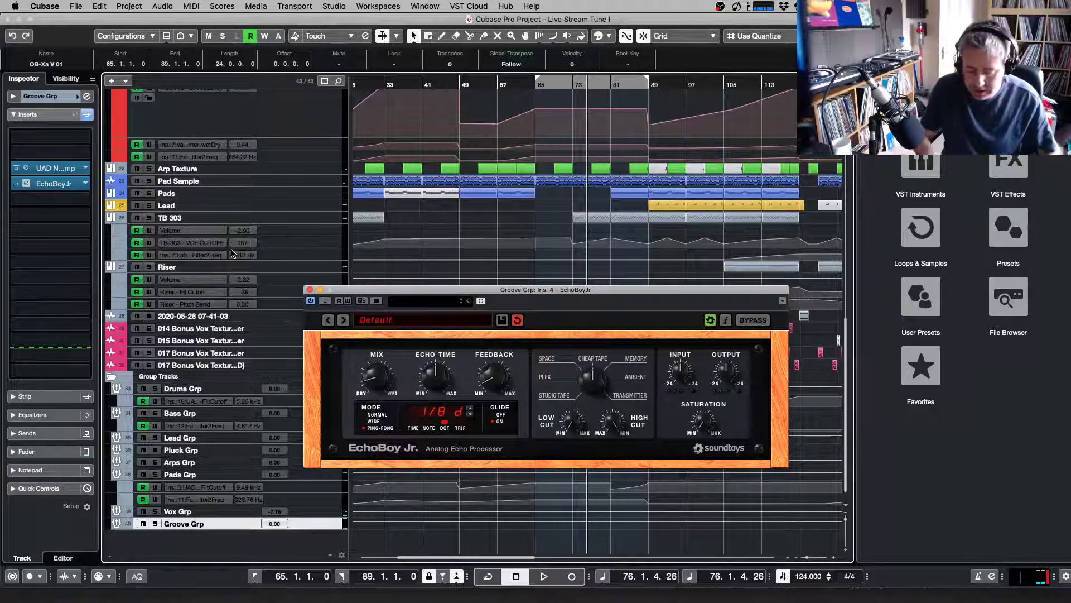
key(KP_1)
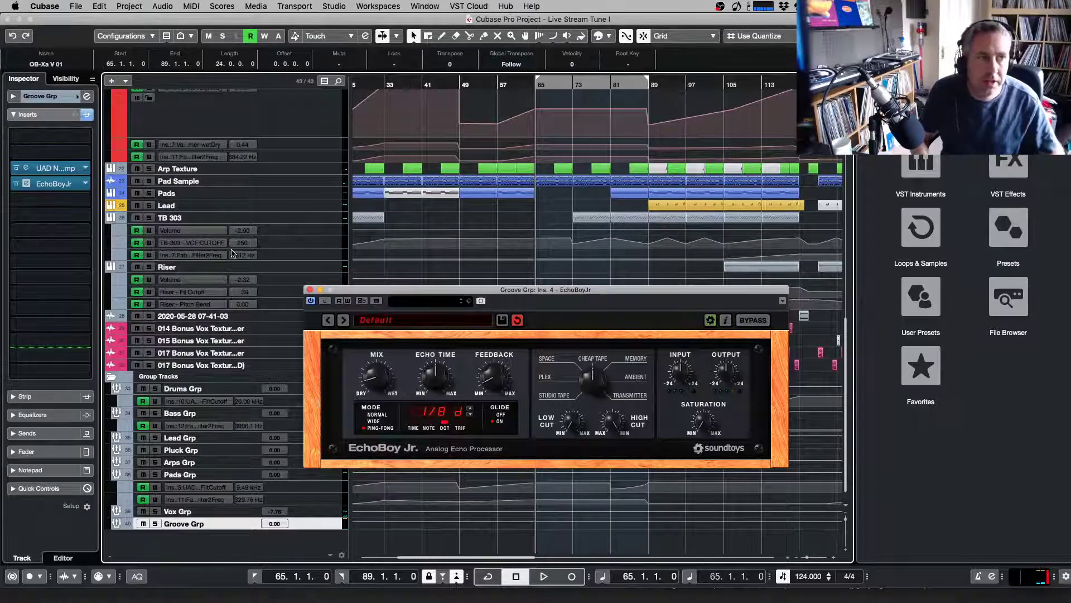
key(space)
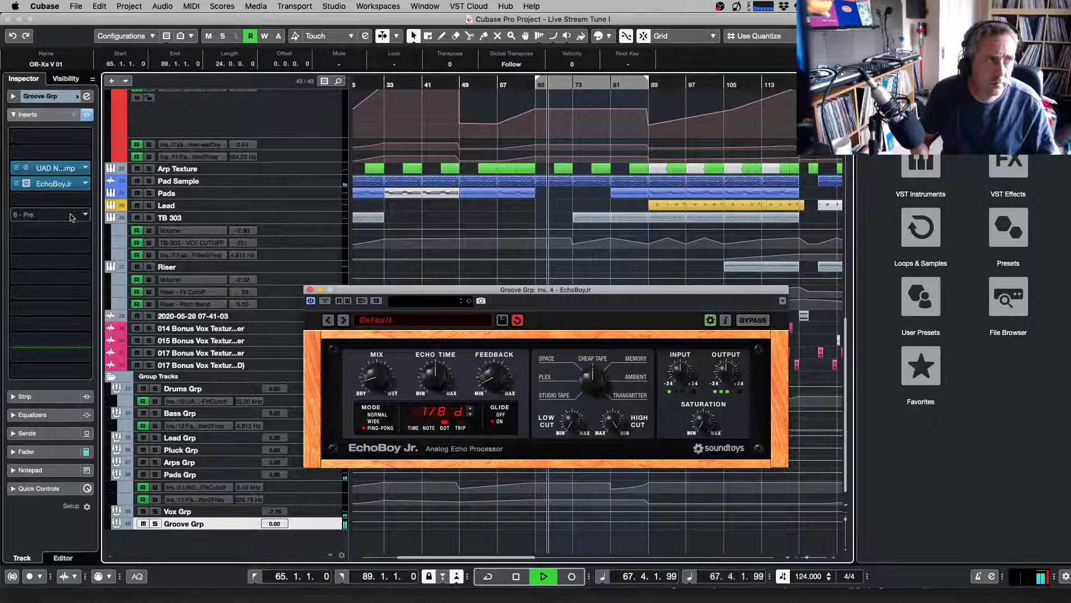
click(71, 217)
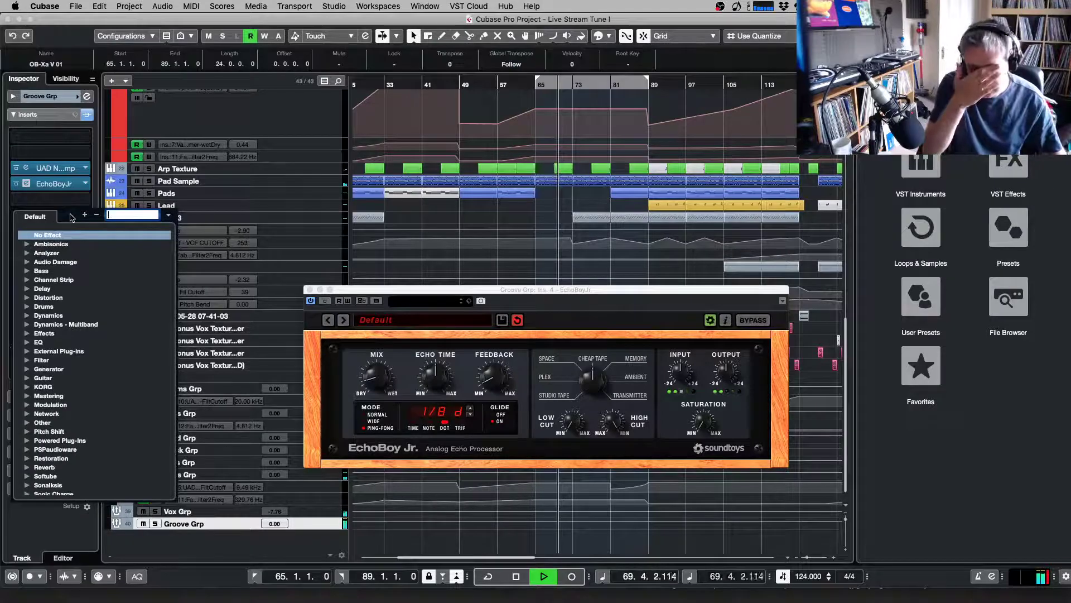
text(v)
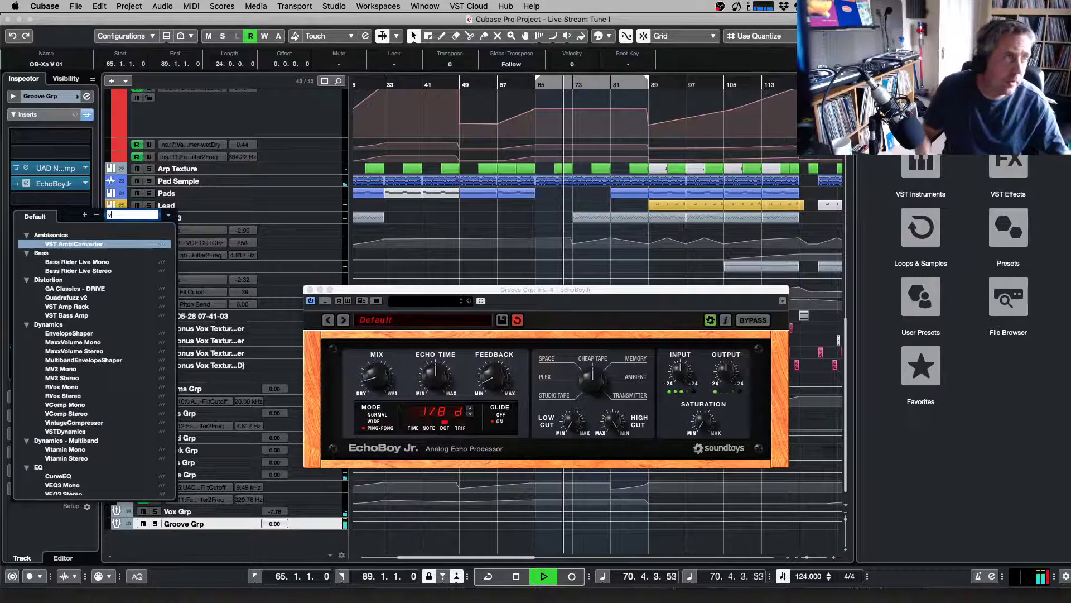
key(Escape)
Move EchoBoyJr to Groove Grp's fifth insert slot, add TAL-Chorus-LX in the fourth, and close both plug-in windows
drag(56, 185, 60, 200)
click(61, 185)
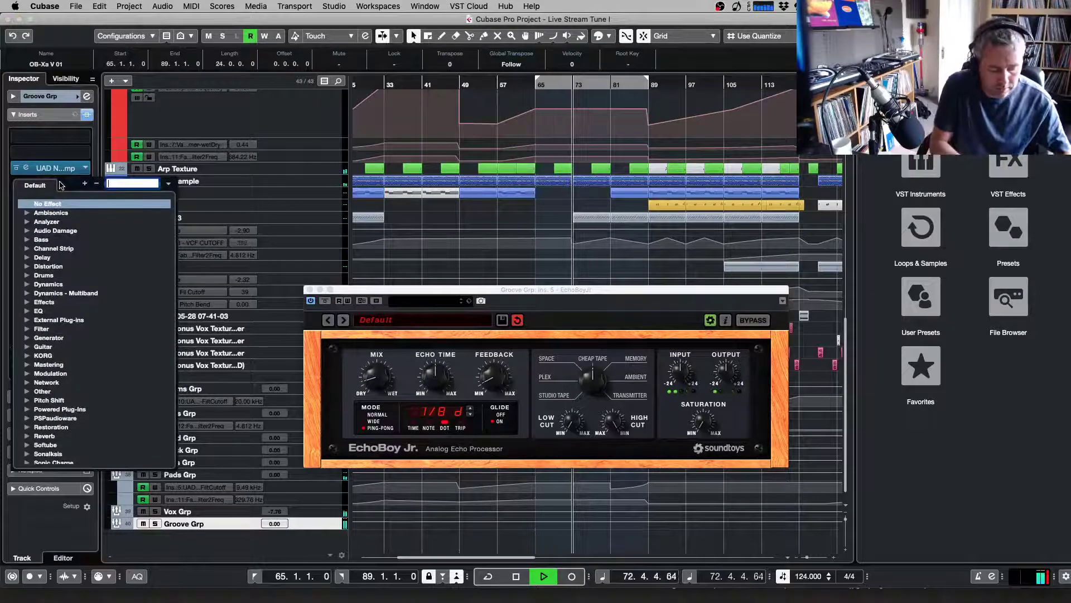
text(Tal)
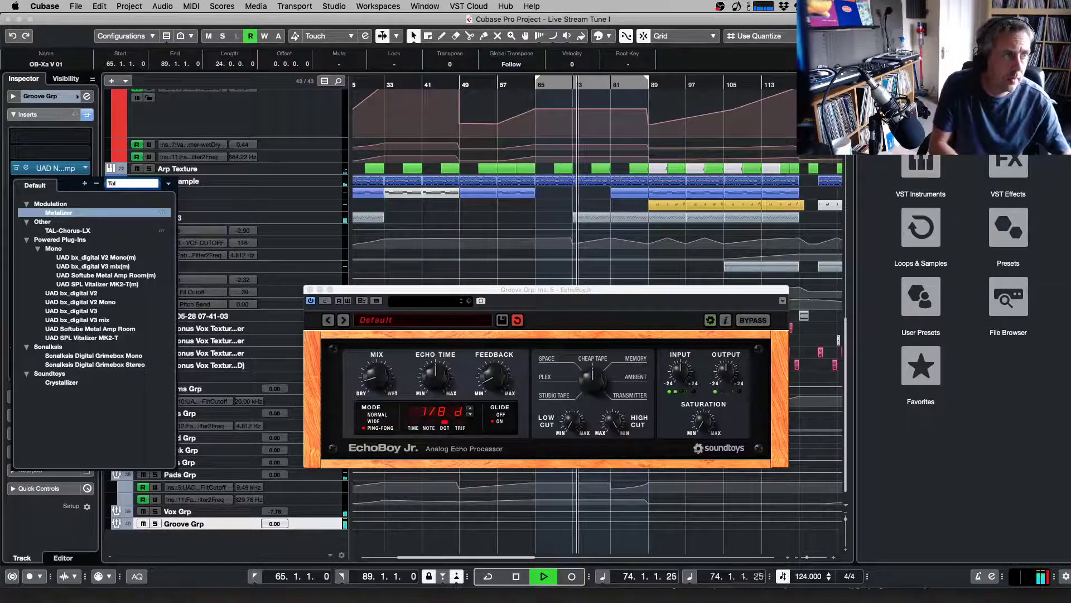
click(75, 231)
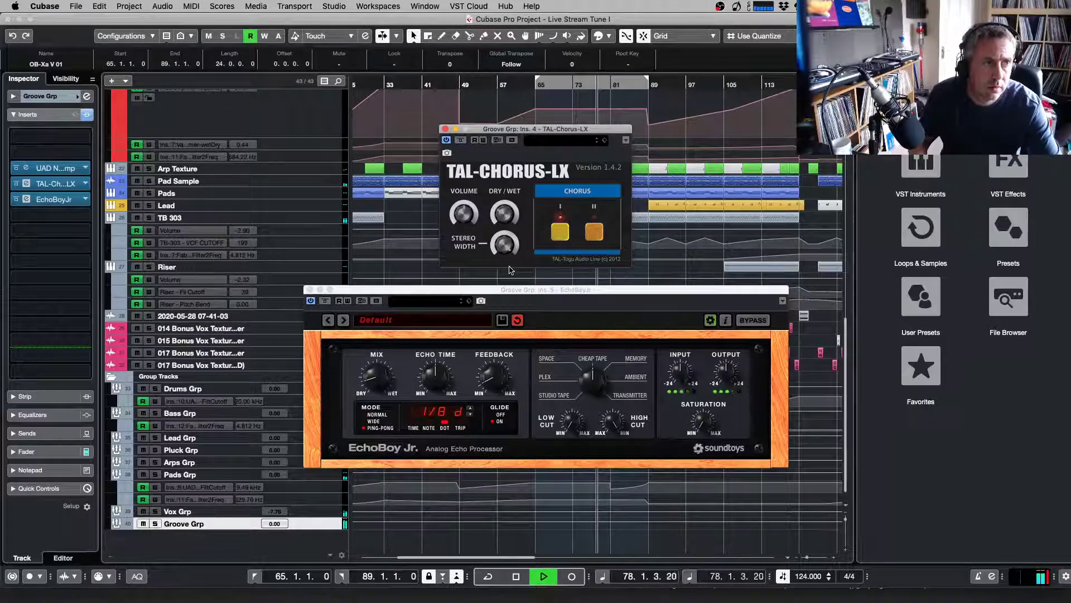
click(445, 129)
click(310, 290)
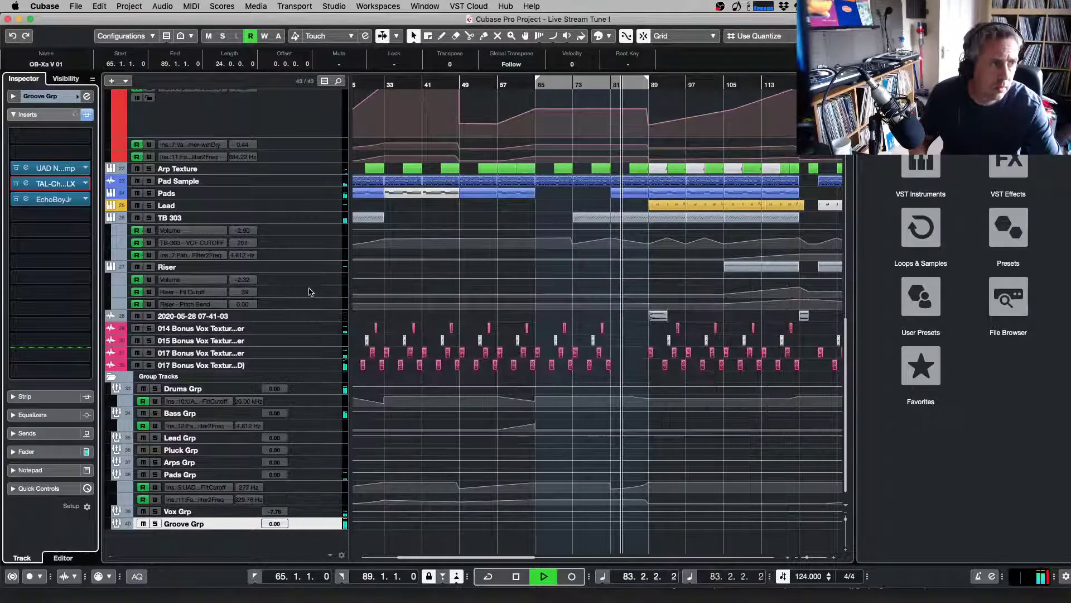
Audition the processed Groove Grp in solo and in the full mix, then stop playback
click(157, 525)
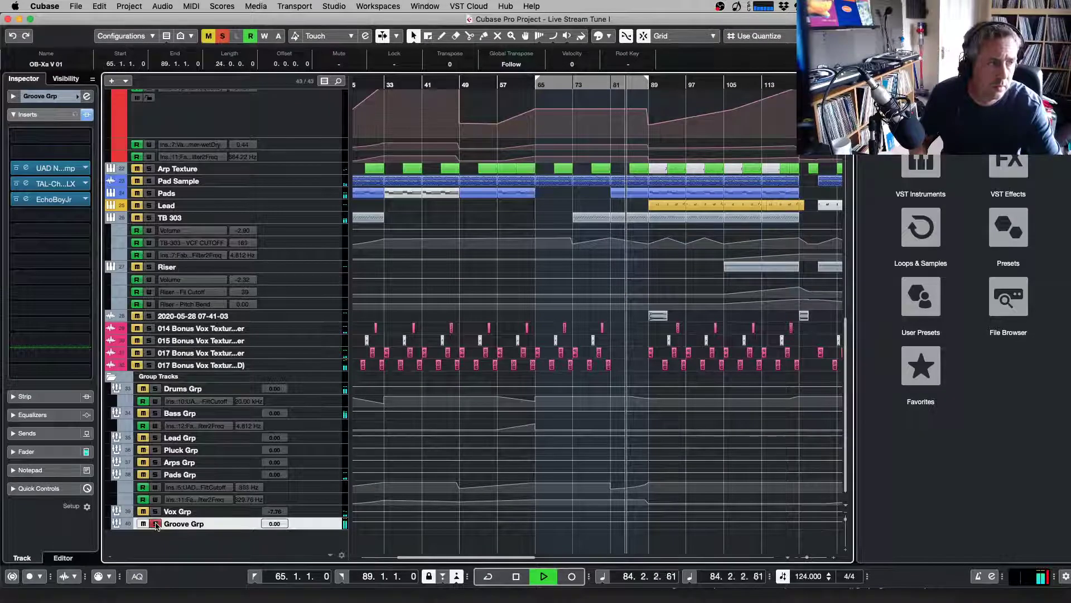
key(space)
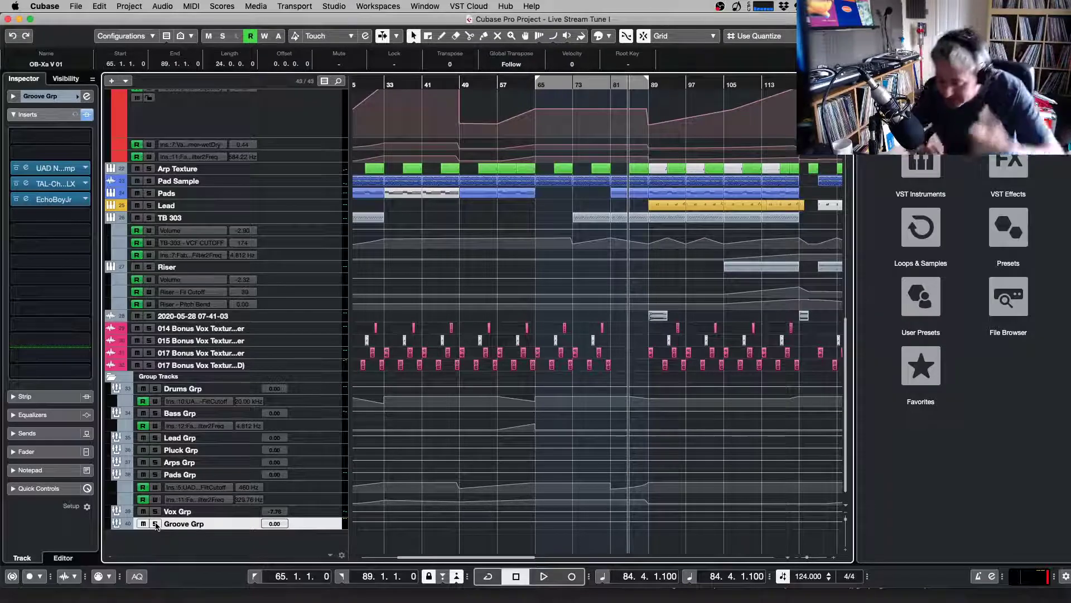
key(space)
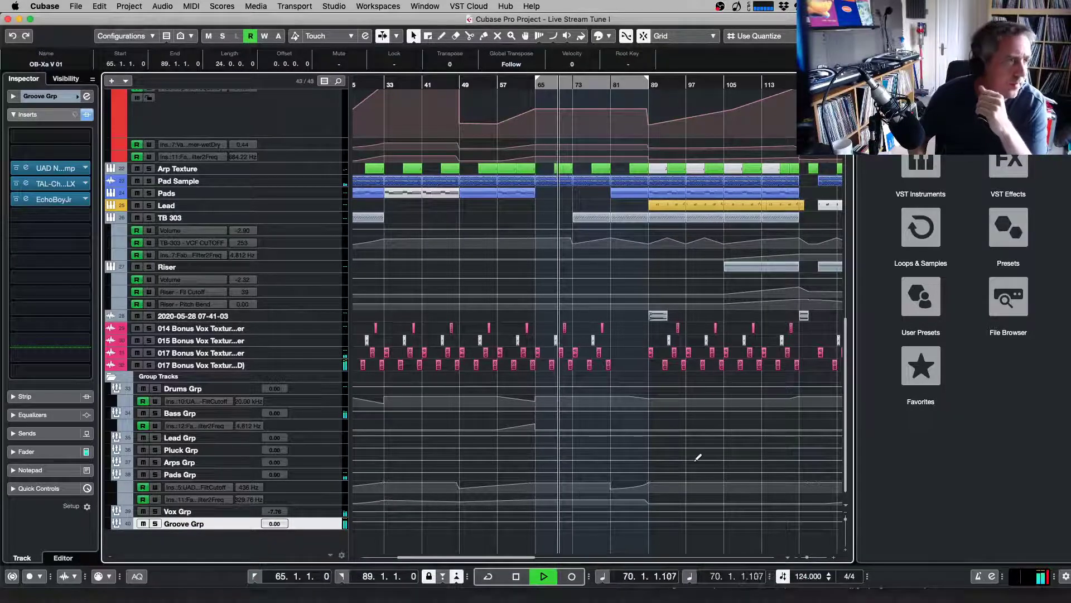
key(space)
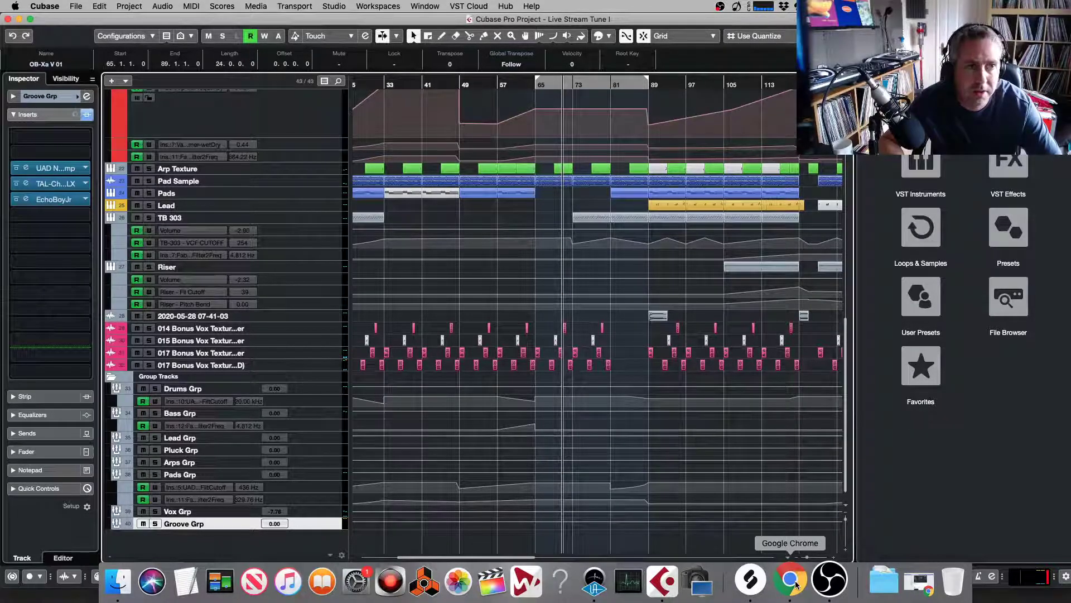
click(796, 584)
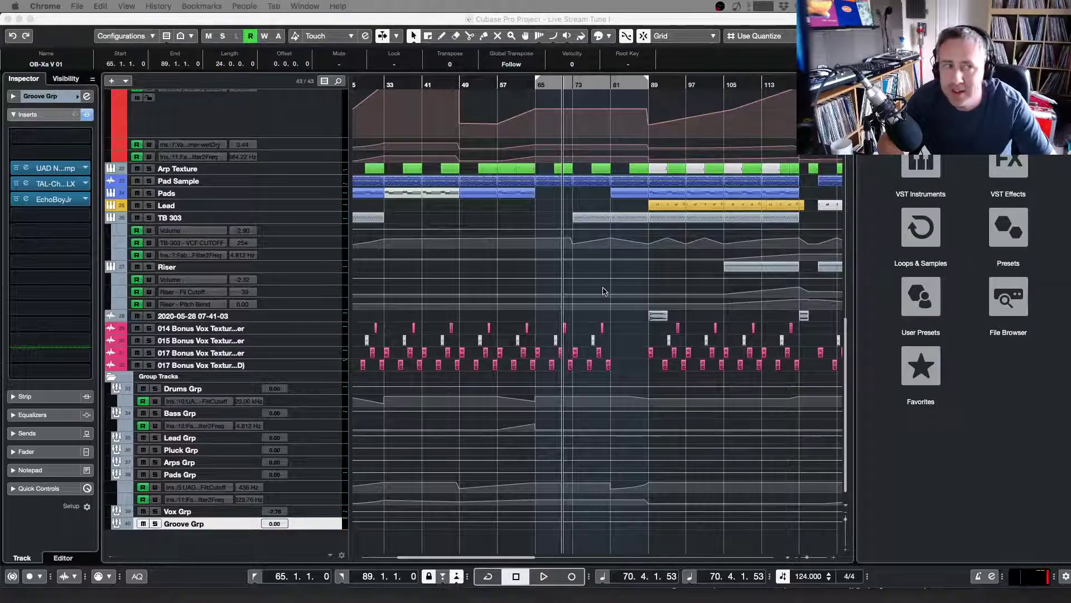
click(622, 323)
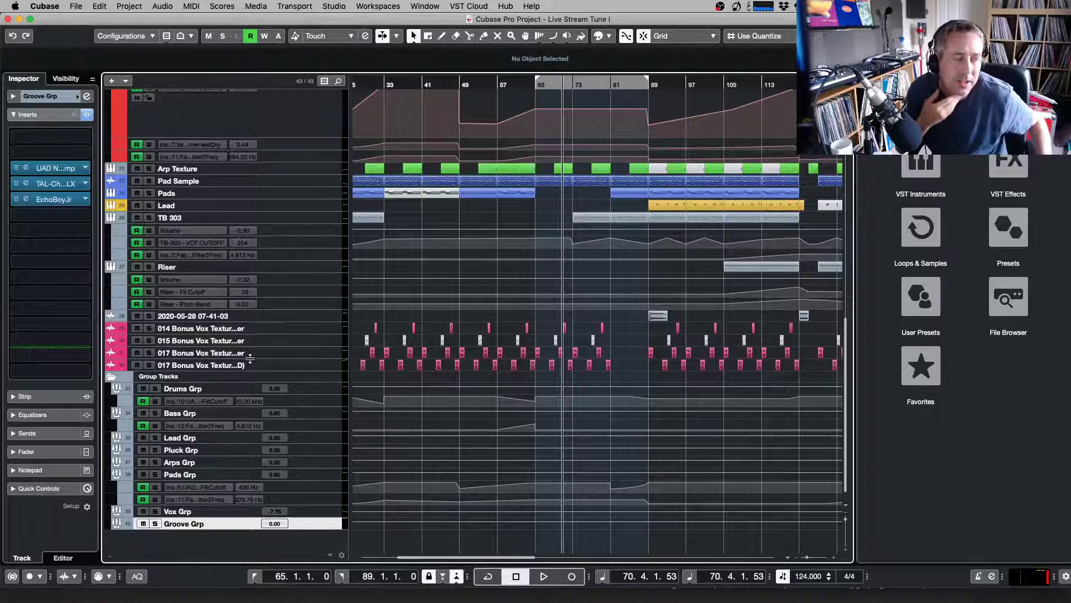
Insert the stereo UAD Oxford Inflator in Groove Grp's seventh insert slot and move its window over the arrangement
click(70, 232)
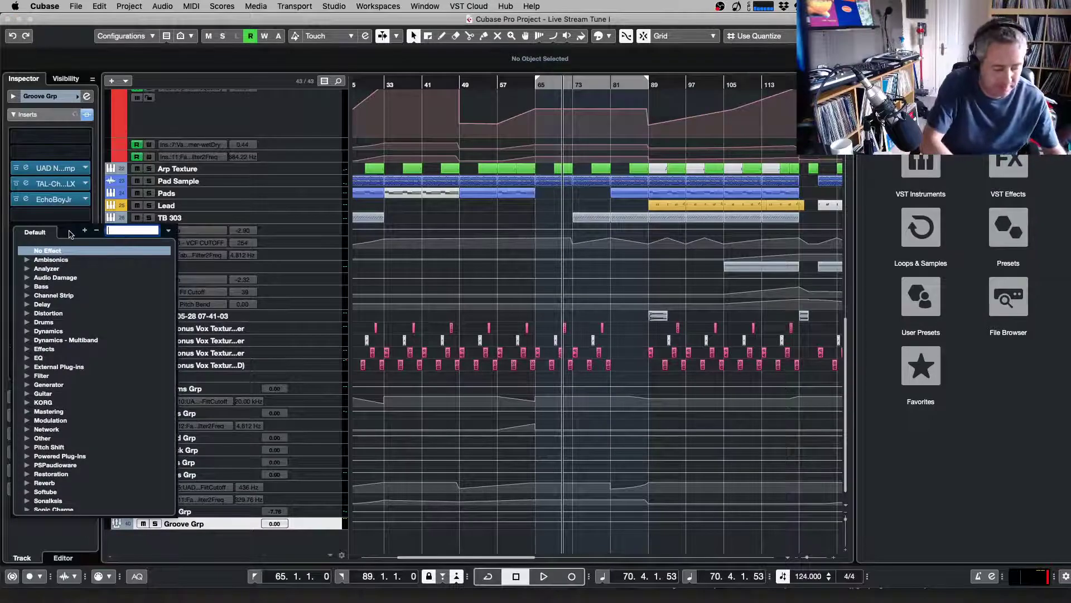
text(inf)
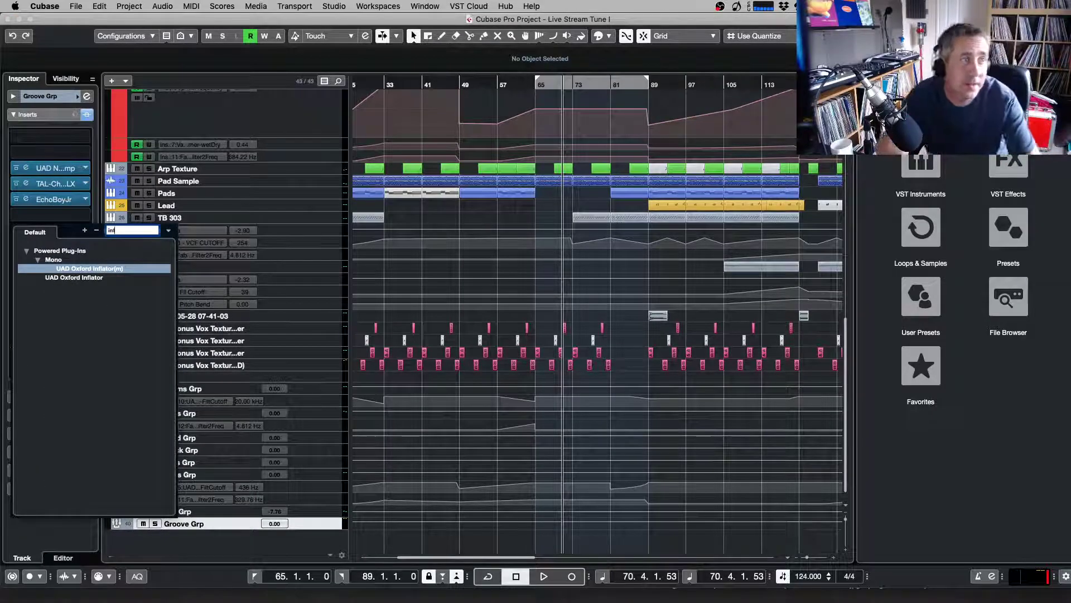
click(82, 278)
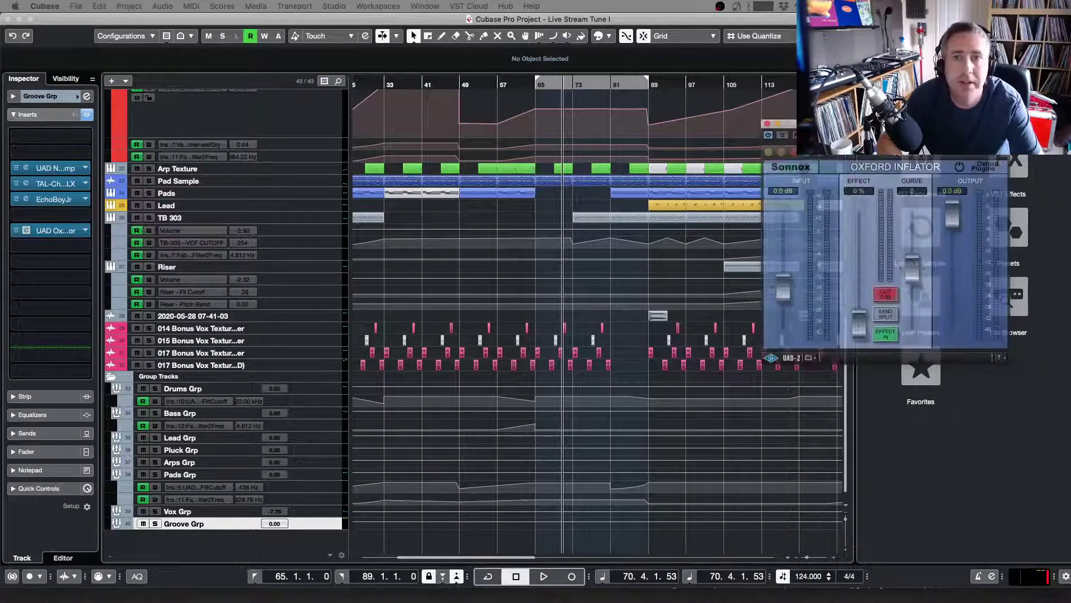
drag(897, 124, 644, 202)
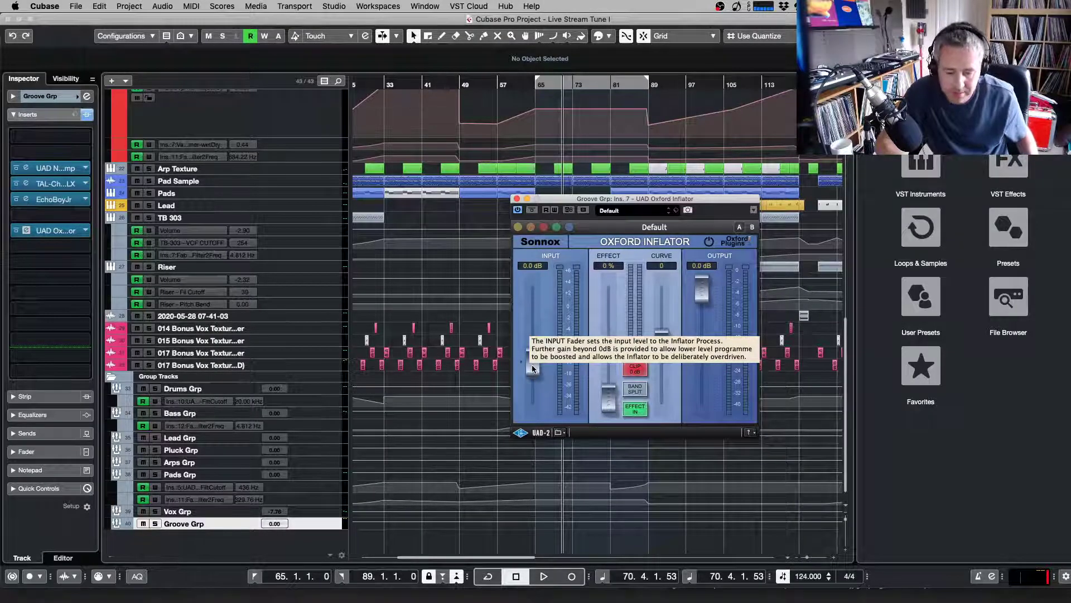
During playback, set the Oxford Inflator's input to 3.62 dB and effect to 45.5 %, toggling its bypass to compare
key(space)
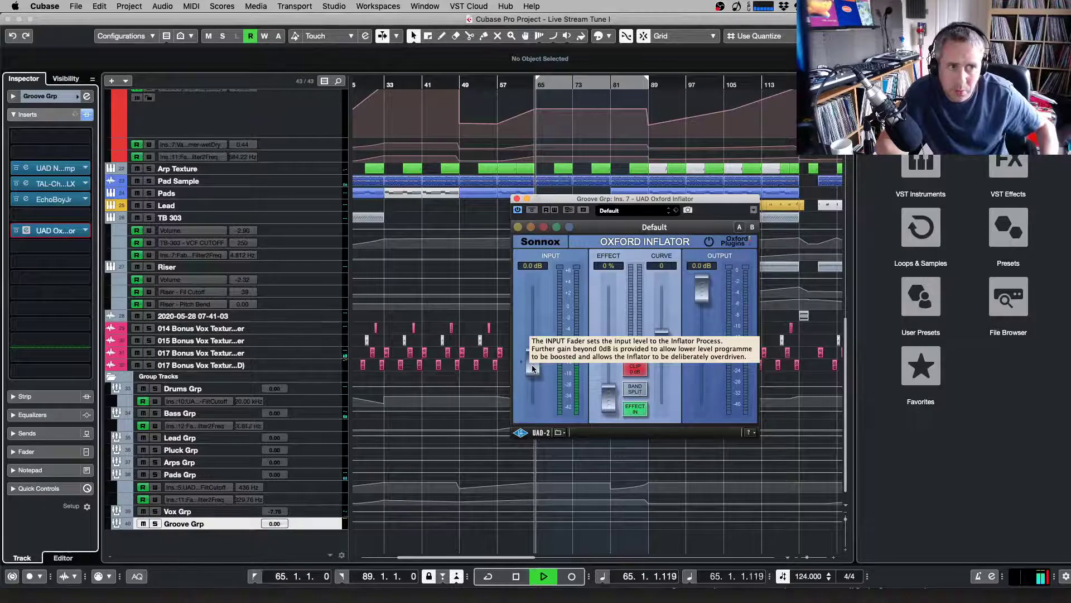
drag(532, 367, 533, 348)
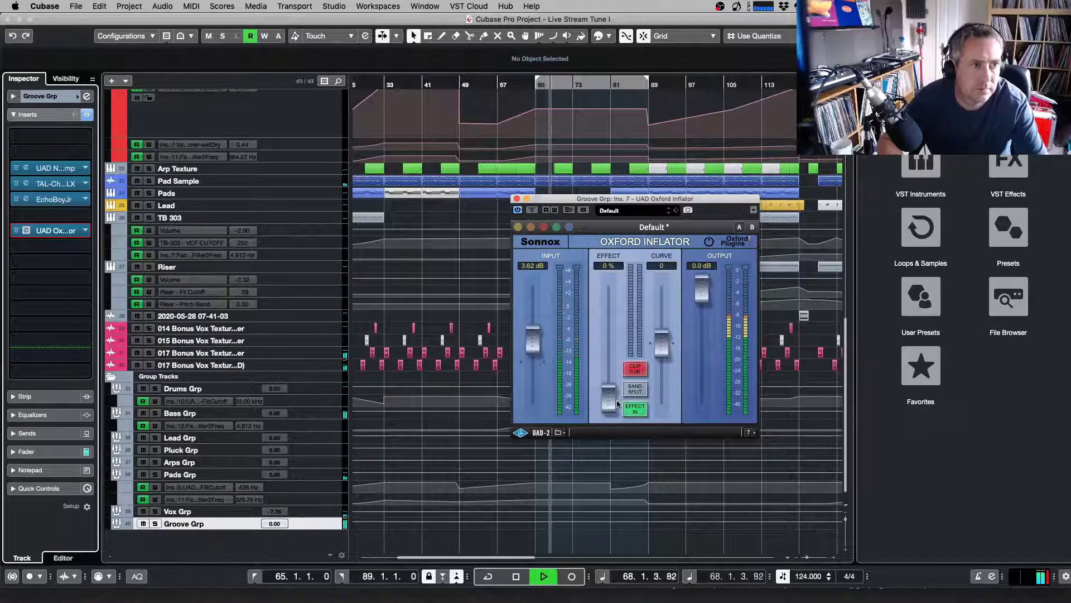
drag(613, 397, 617, 345)
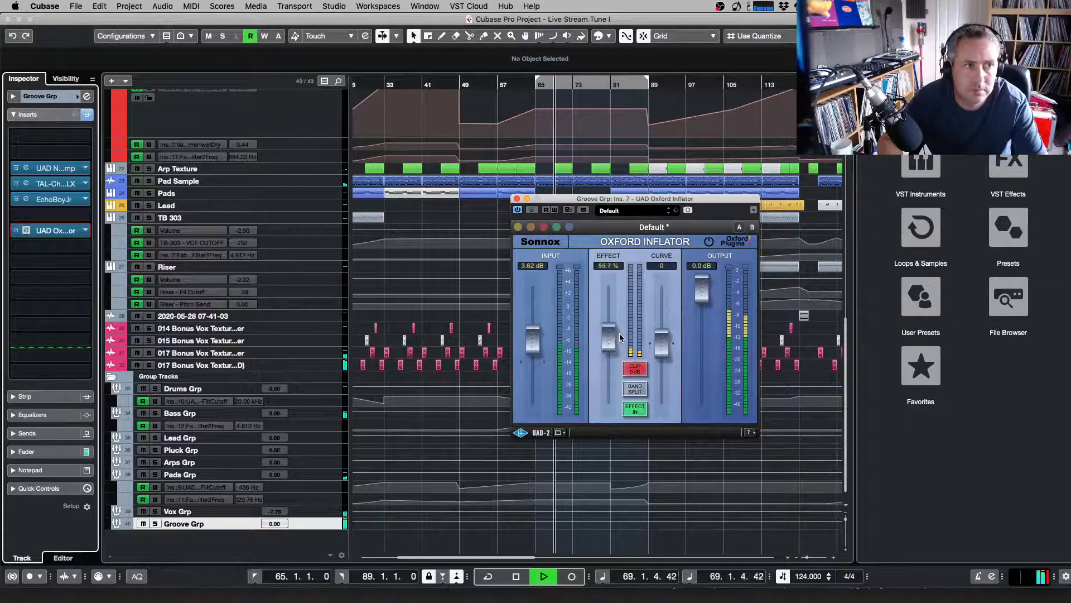
drag(620, 340, 610, 350)
click(532, 210)
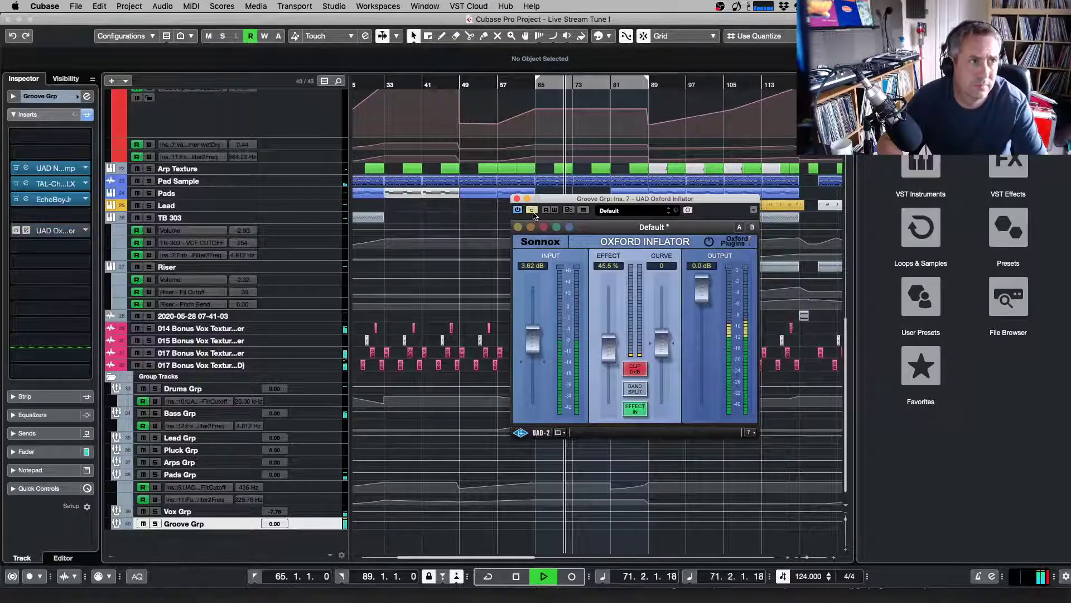
click(532, 210)
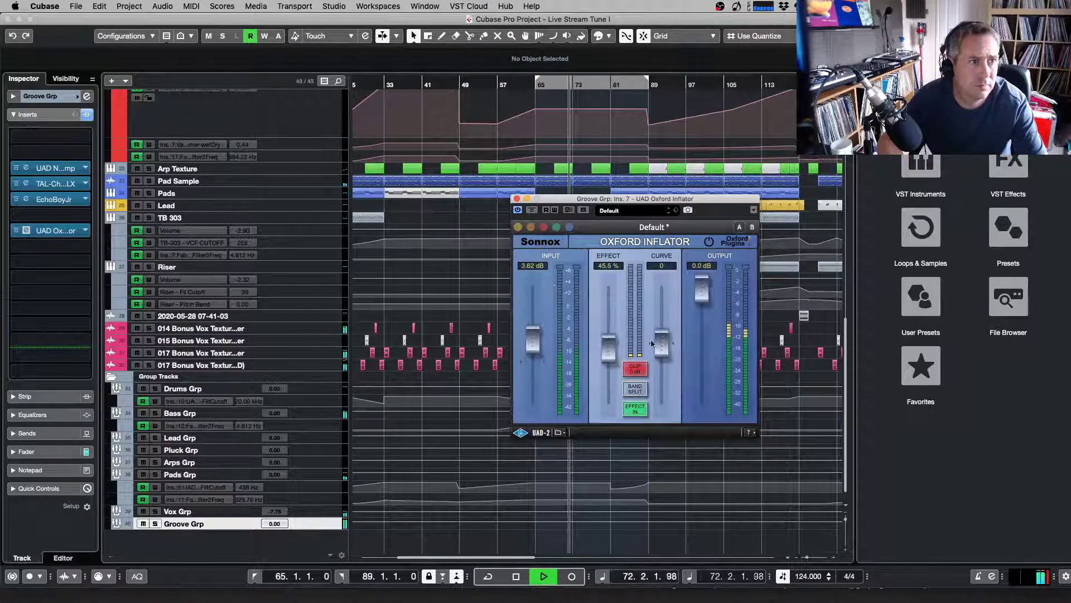
Set the Oxford Inflator's curve to 15.1 and toggle its Effect In and Clip 0 dB switches to compare the sound
drag(666, 346, 664, 331)
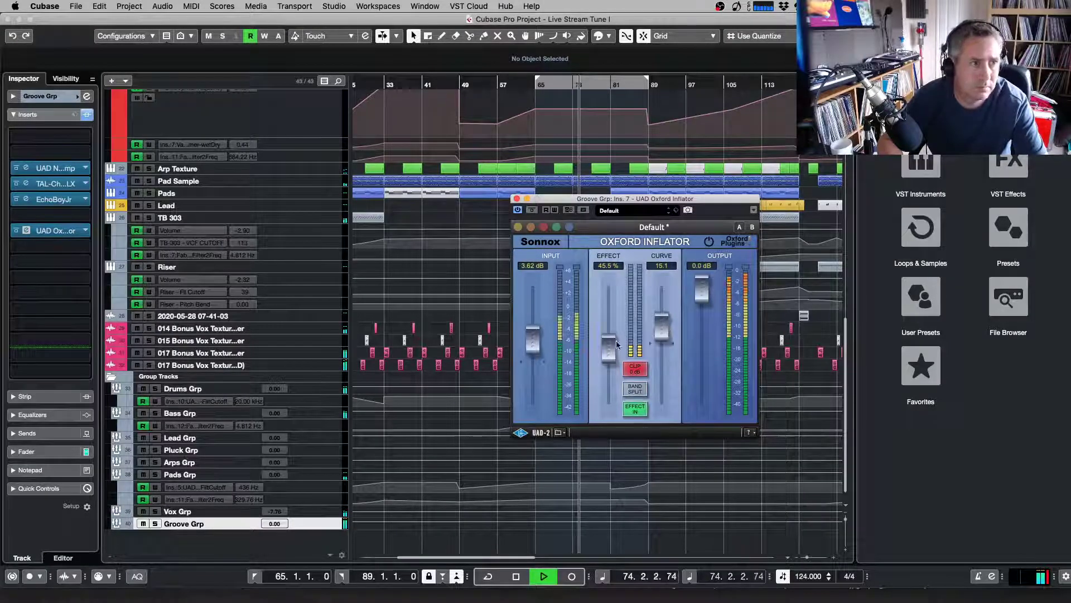
click(642, 393)
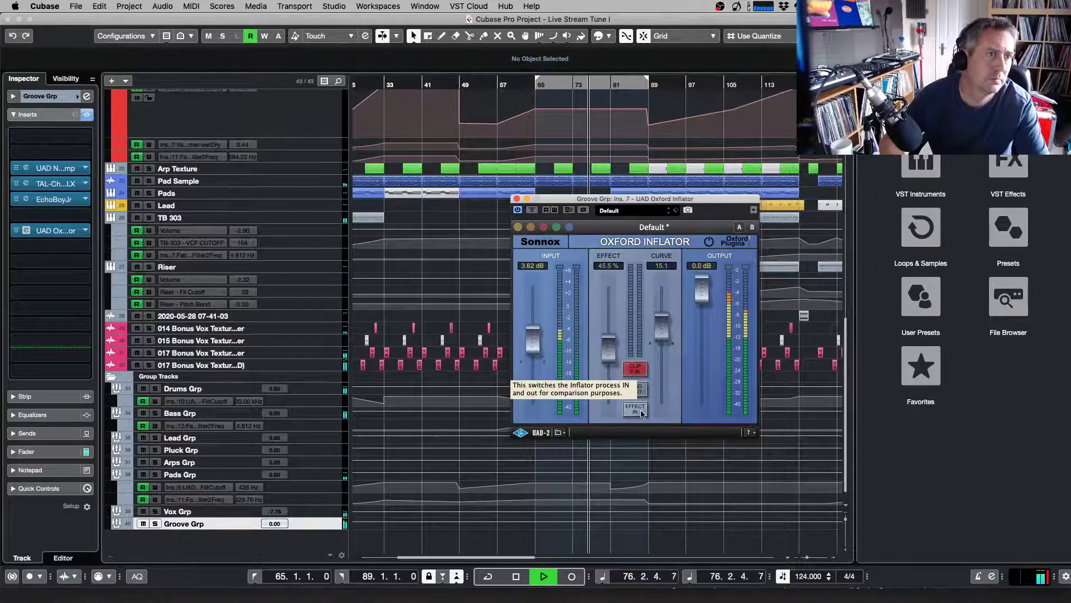
click(642, 372)
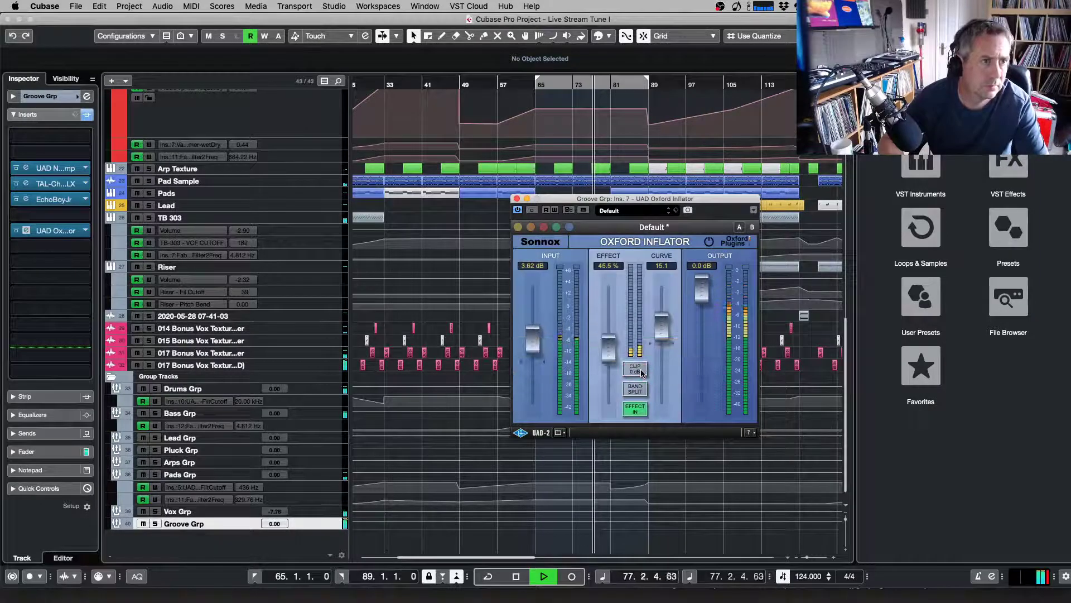
click(642, 372)
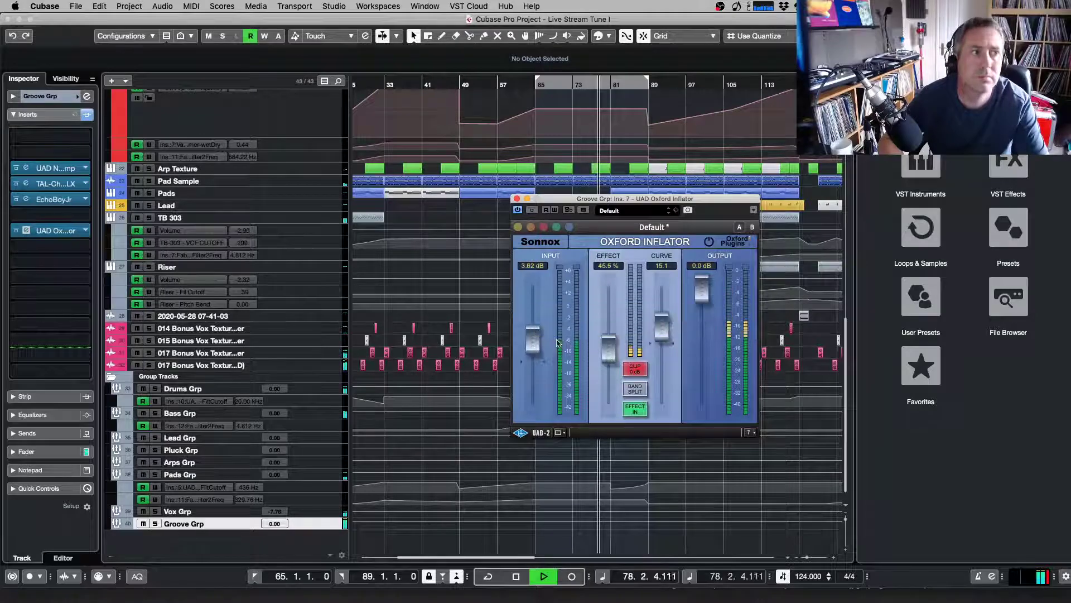
Set the Oxford Inflator's output to -1.48 dB and toggle its bypass during playback to compare the processed and unprocessed levels
drag(702, 295, 703, 311)
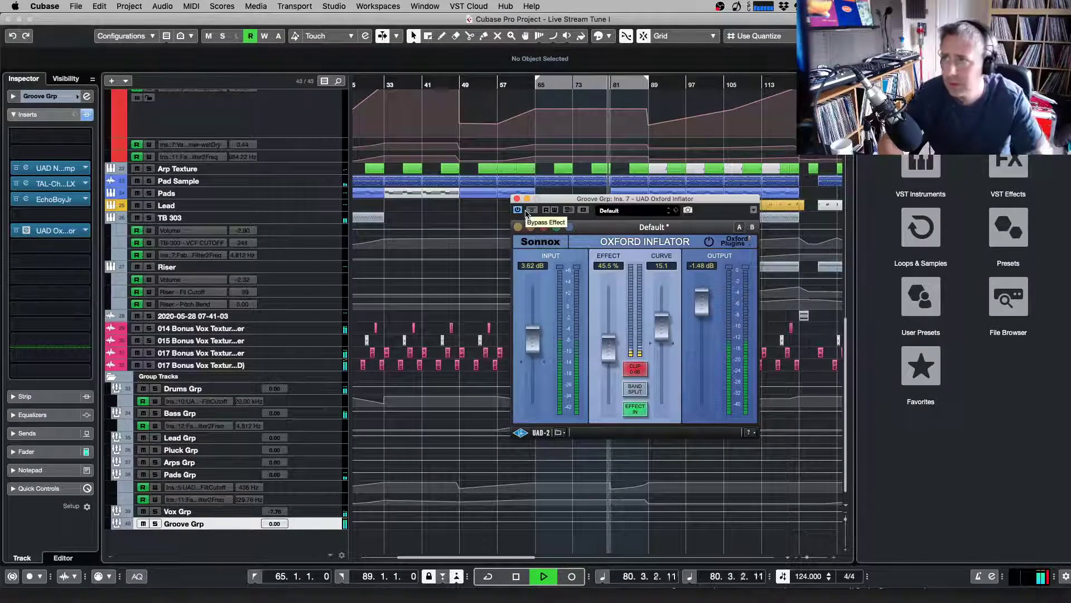
key(space)
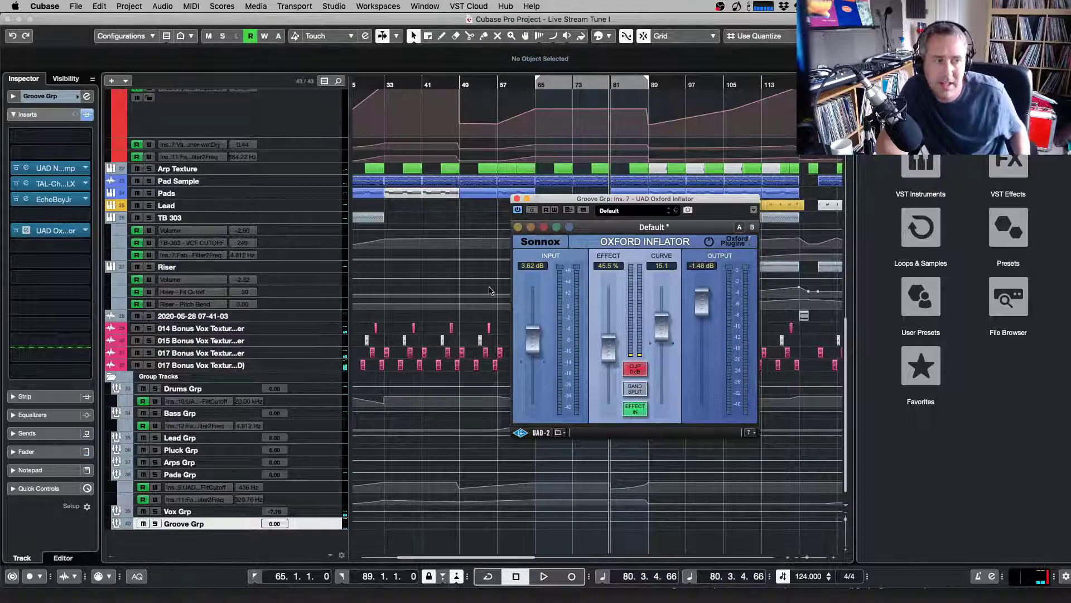
click(533, 211)
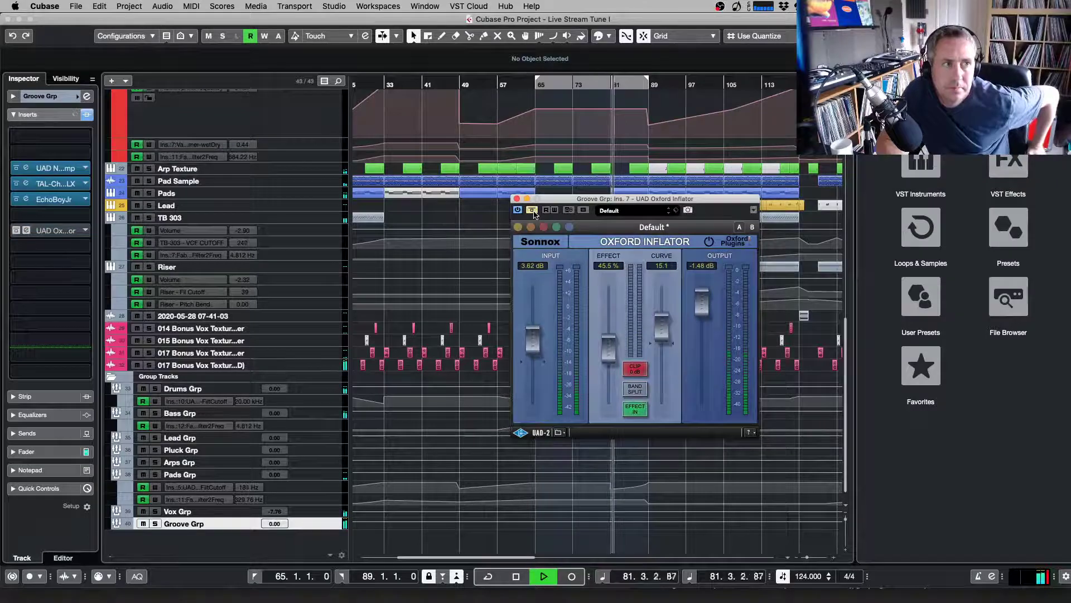
click(533, 211)
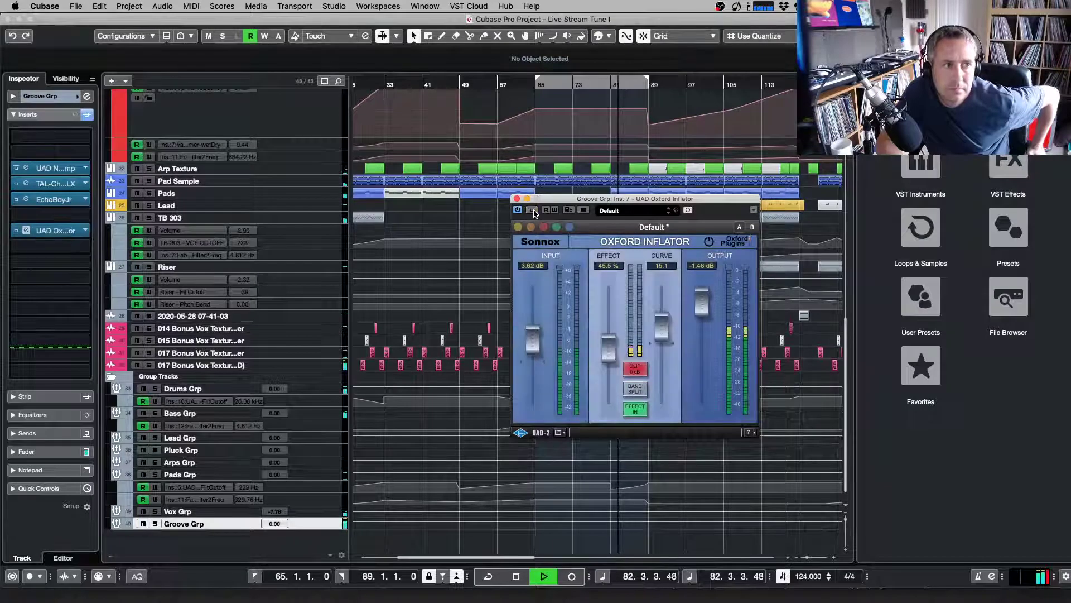
click(533, 211)
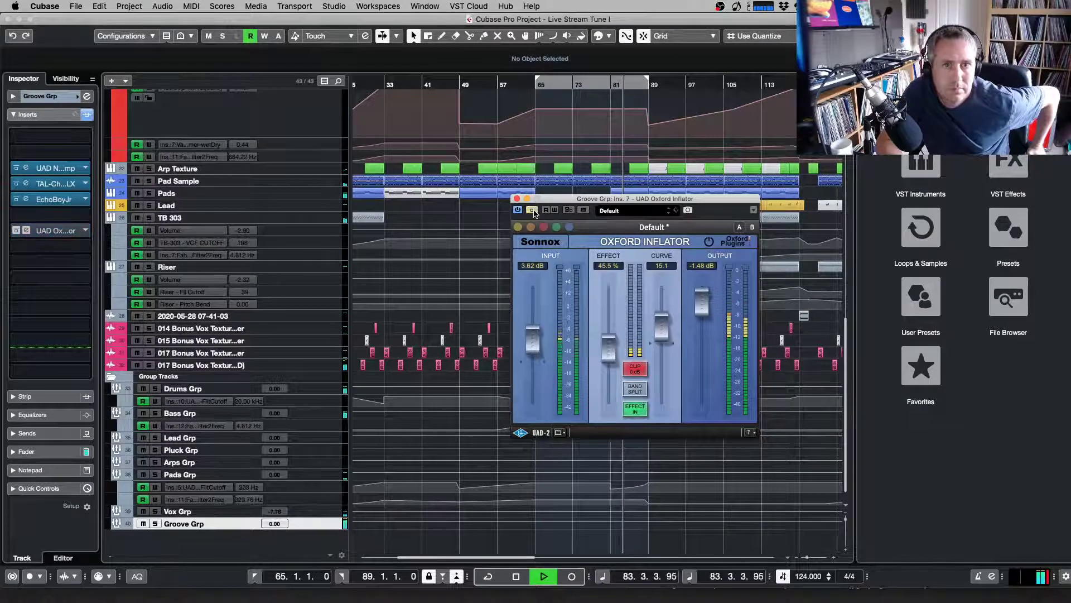
click(532, 211)
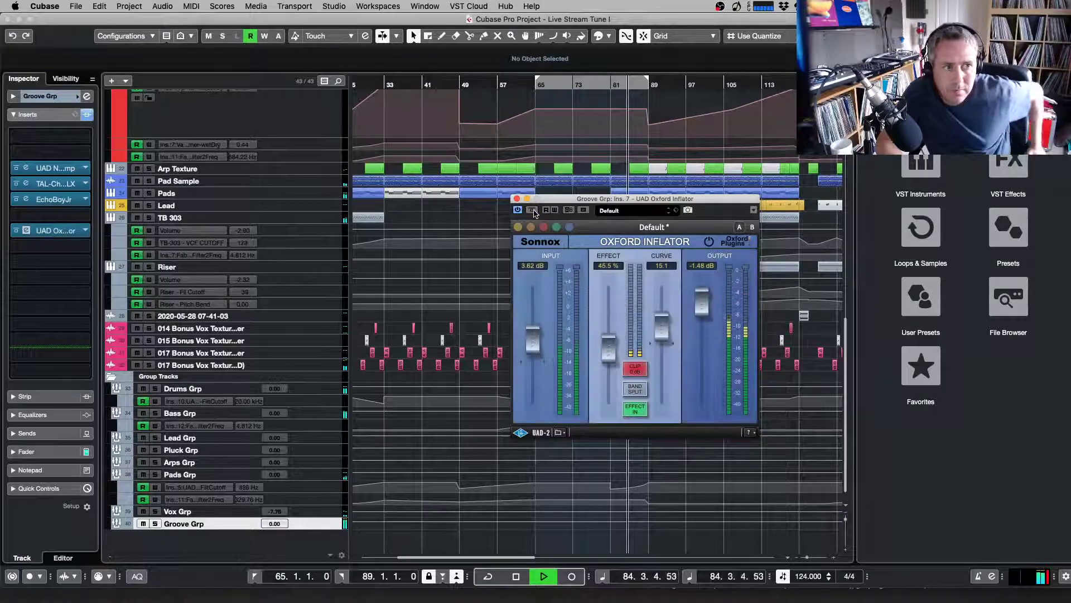
Set the Oxford Inflator's input to 3.29 dB, audition it briefly and close the plug-in window
drag(533, 340, 533, 346)
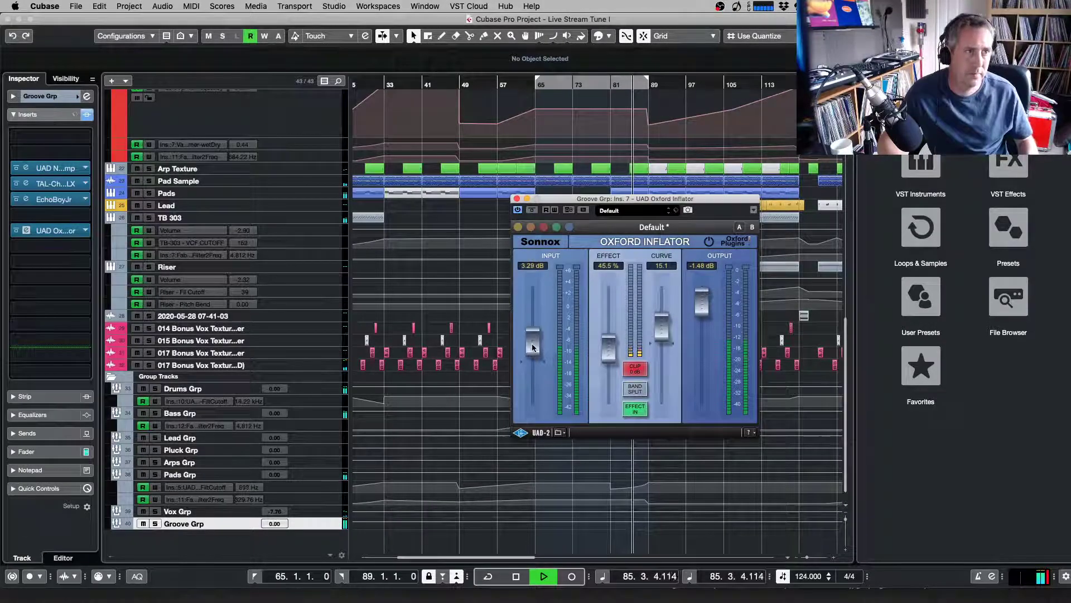
key(space)
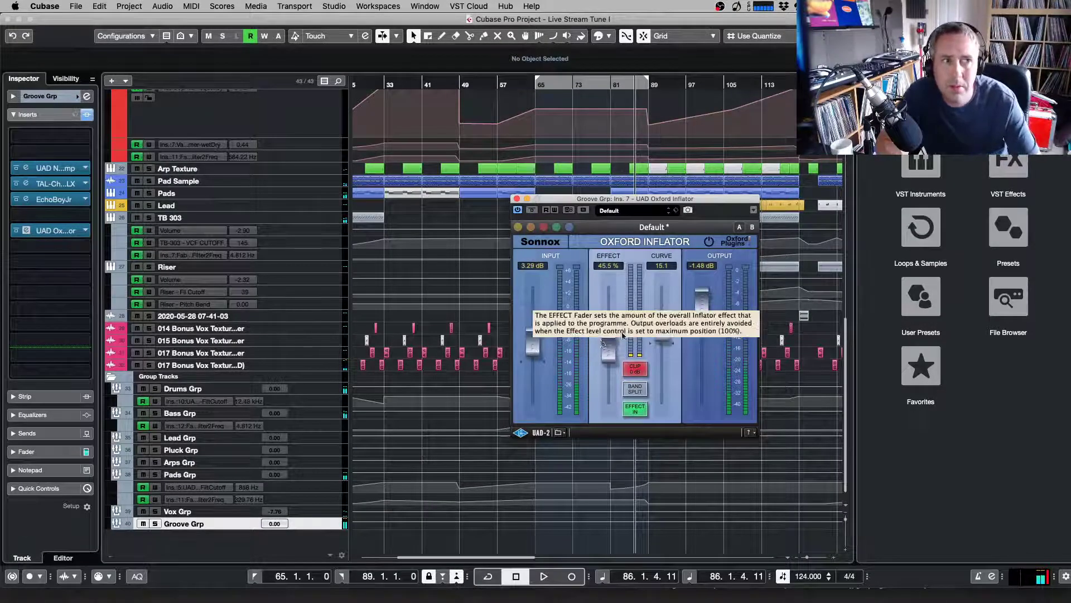
click(710, 242)
click(711, 243)
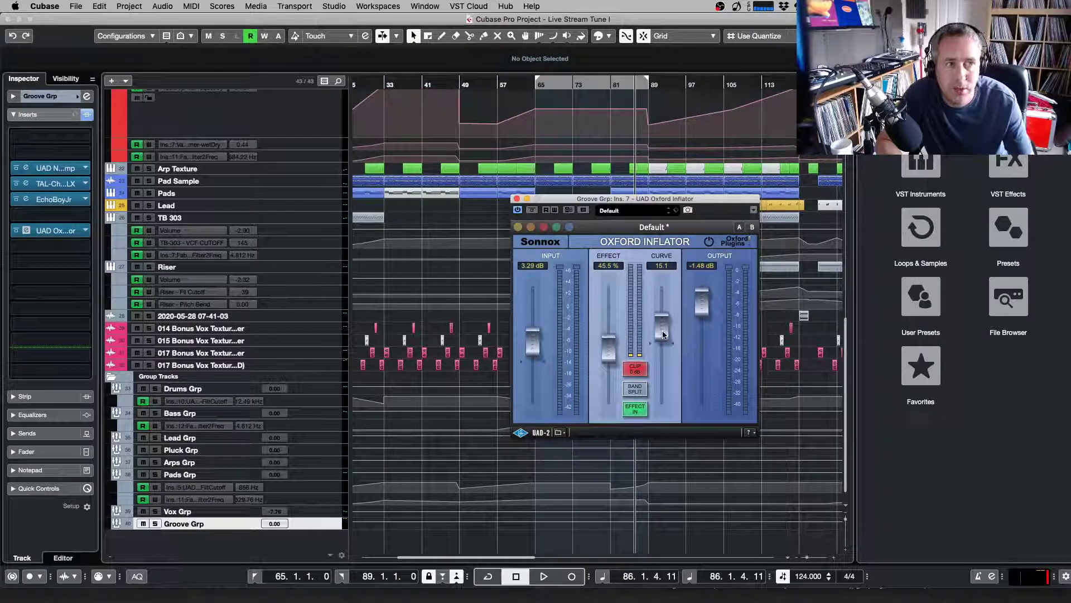
mouse_move(663, 329)
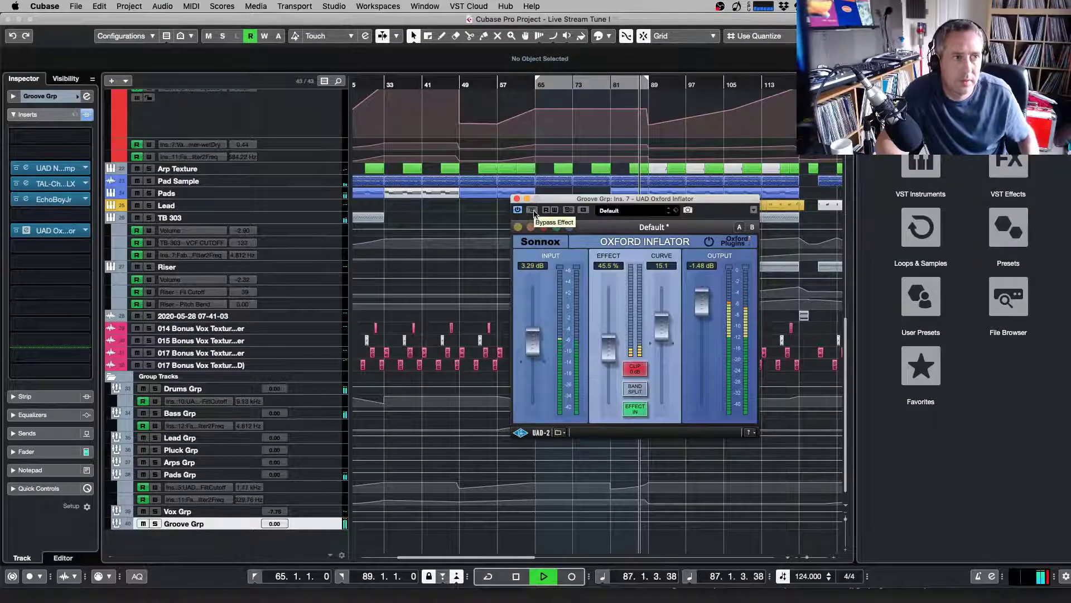
key(space)
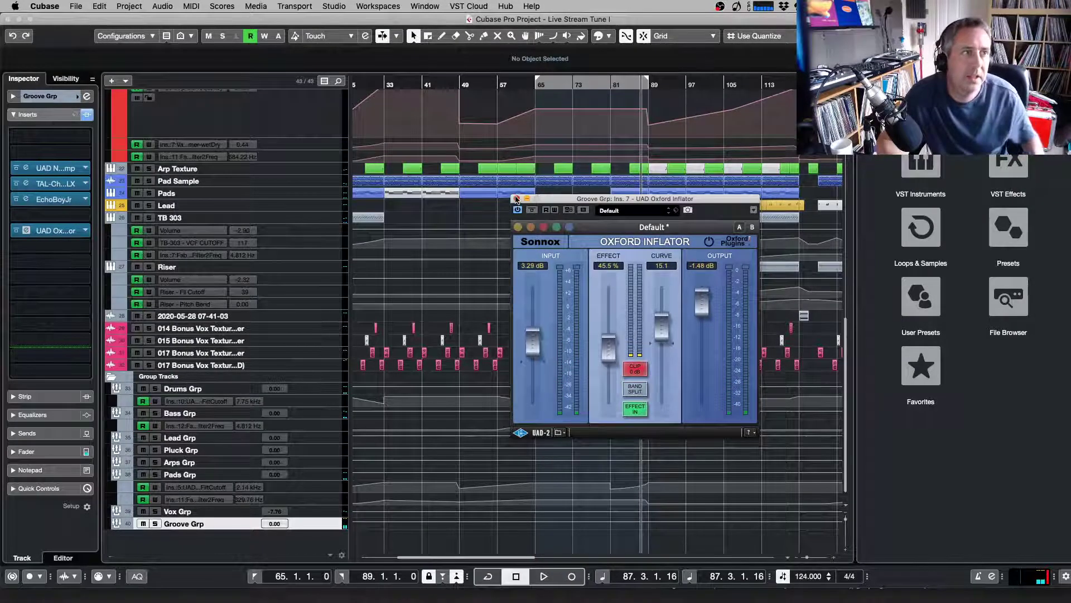
click(517, 198)
Restart playback at bar 65 and lower the Groove Grp fader to -6.95 dB
key(1)
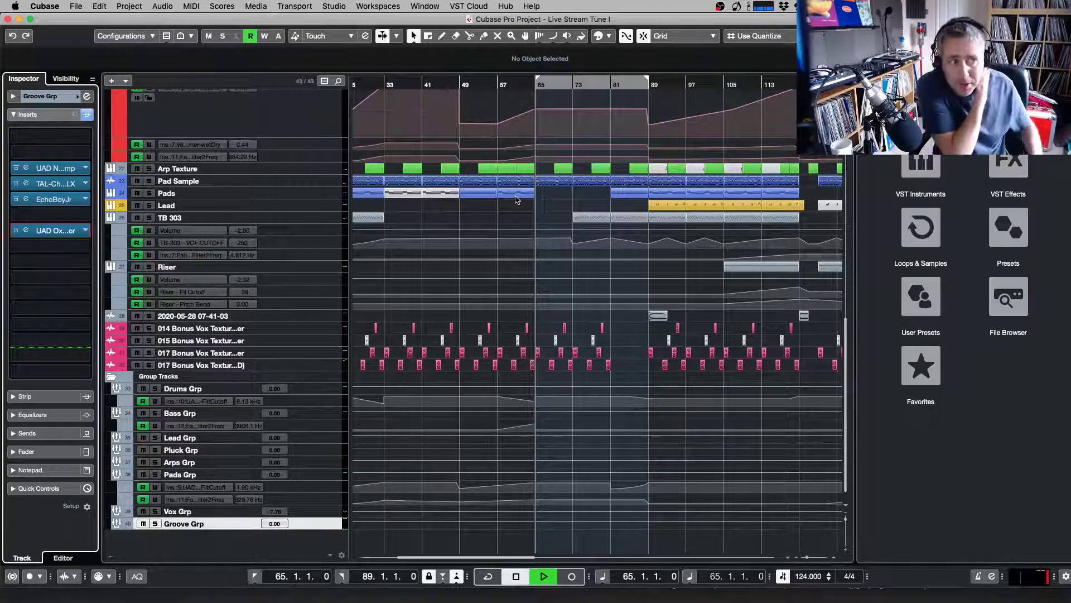
key(space)
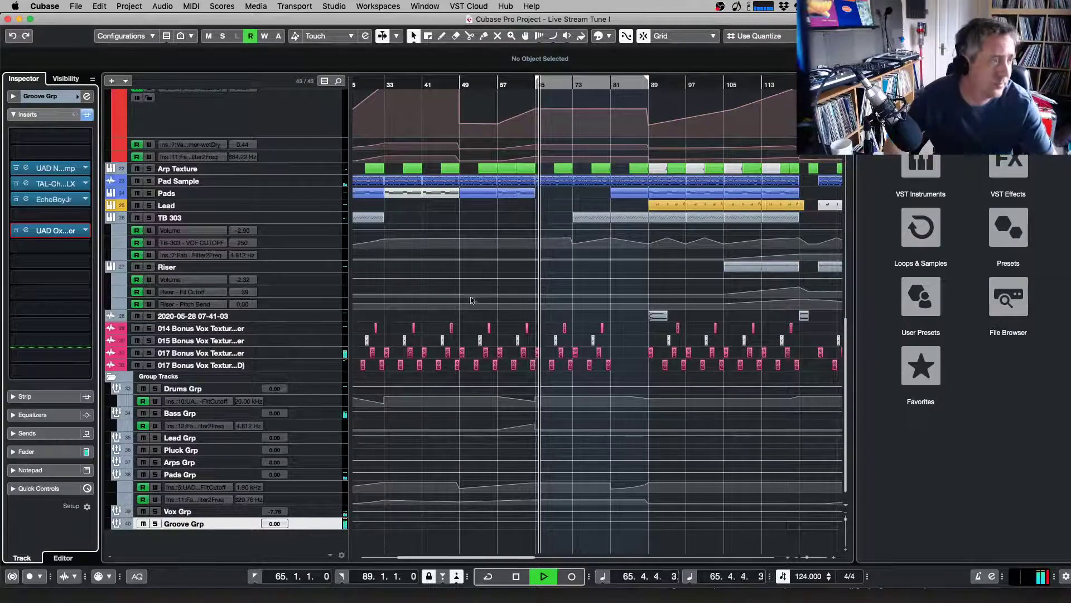
click(46, 447)
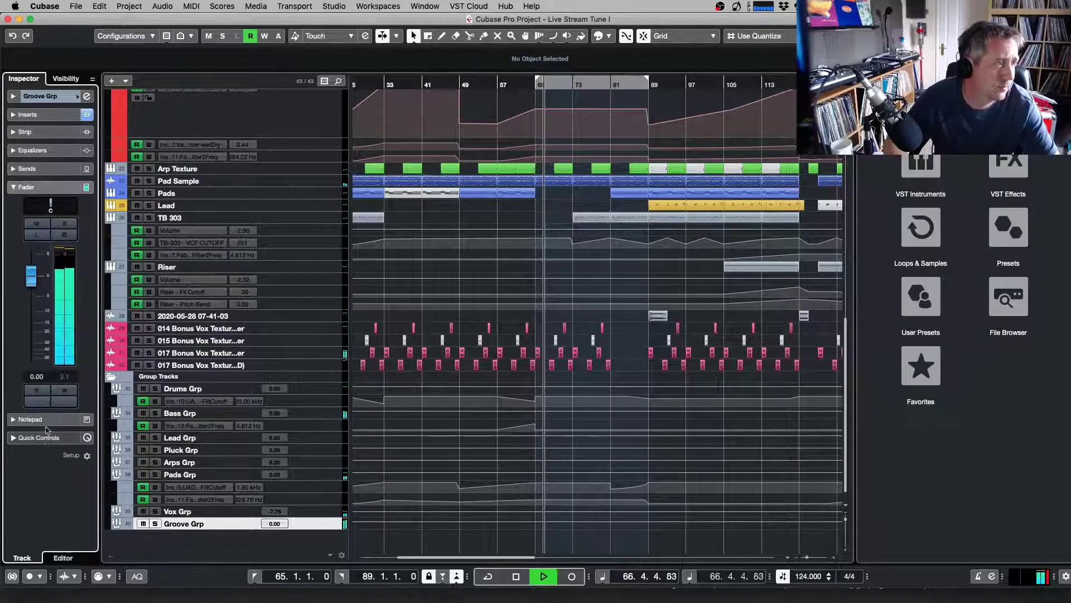
drag(32, 279, 39, 307)
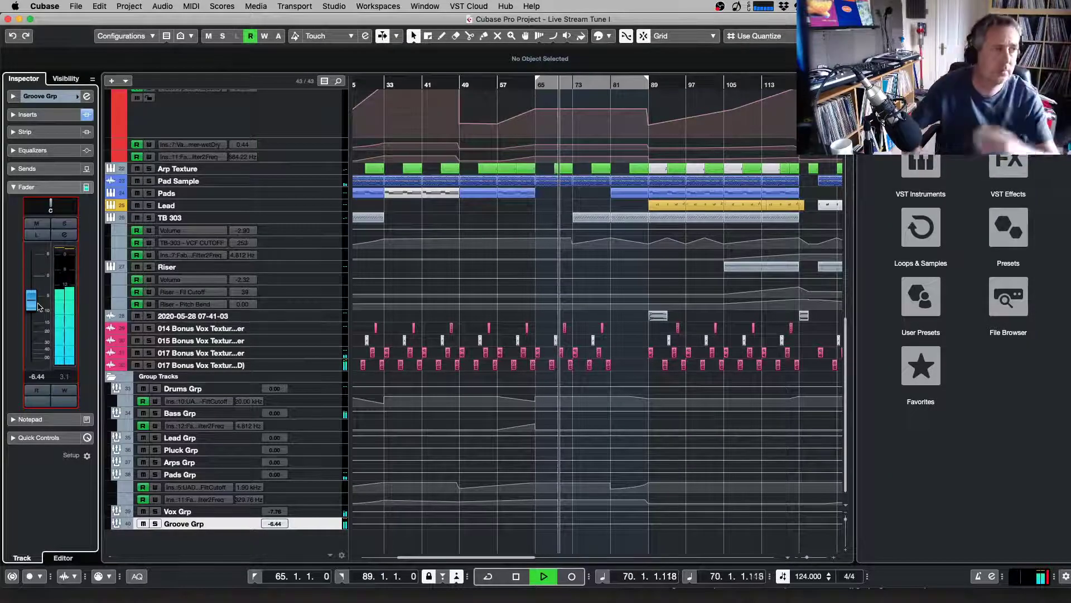
drag(39, 306, 40, 311)
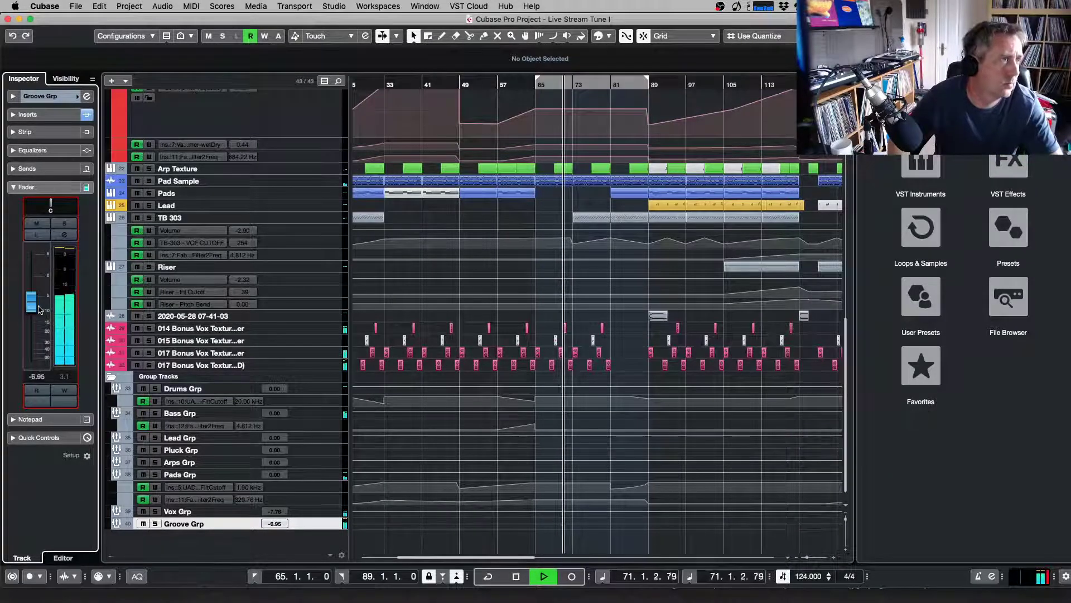
Insert the stereo UAD Pultec-Pro Legacy in Groove Grp's ninth insert slot and reposition its window
click(47, 116)
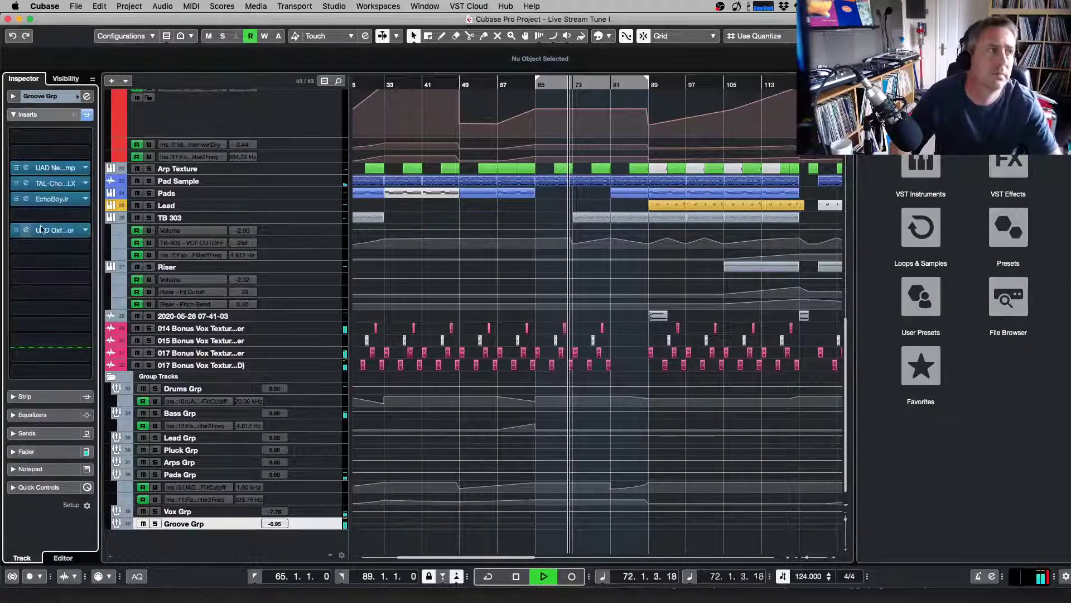
click(45, 261)
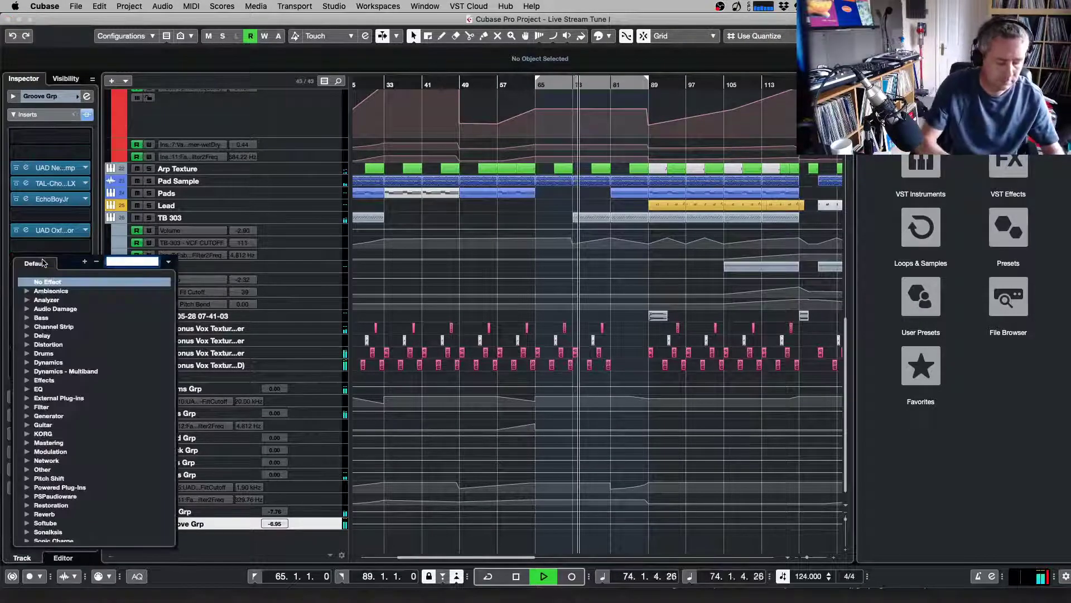
text(pul)
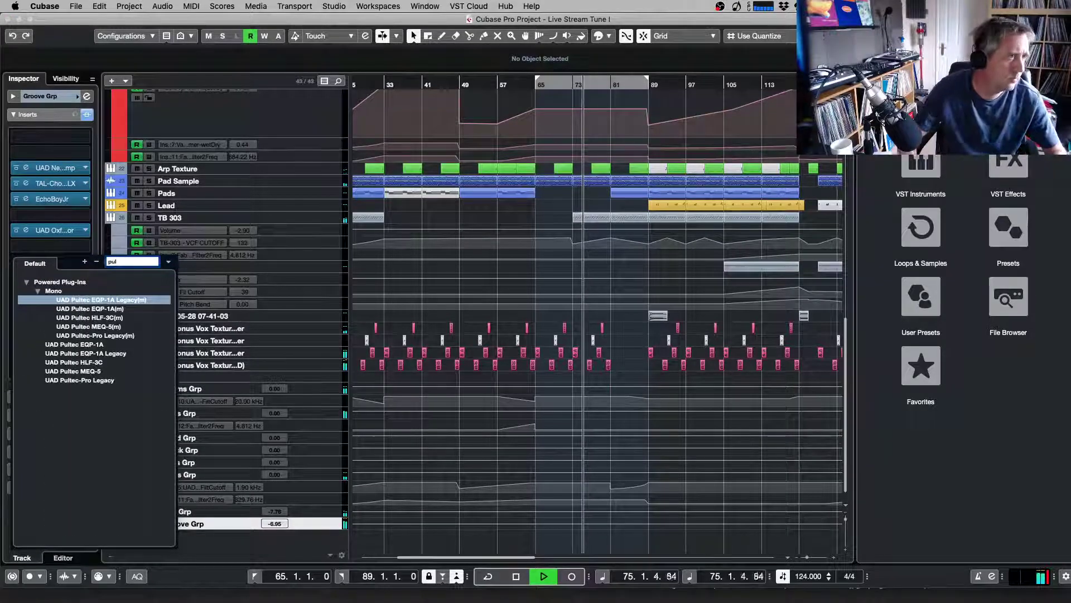
key(Escape)
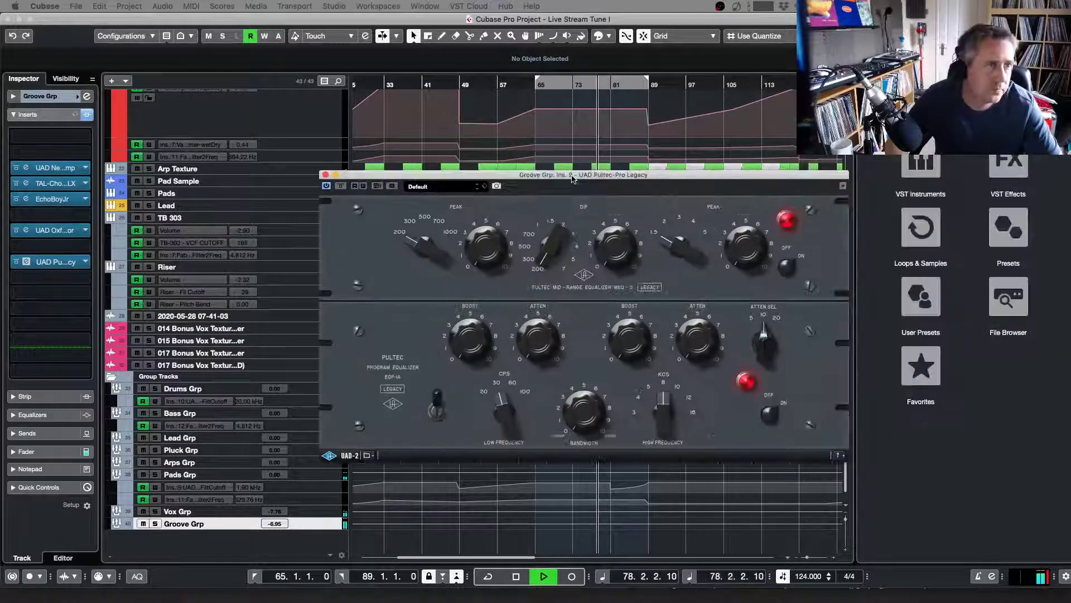
drag(573, 179, 545, 191)
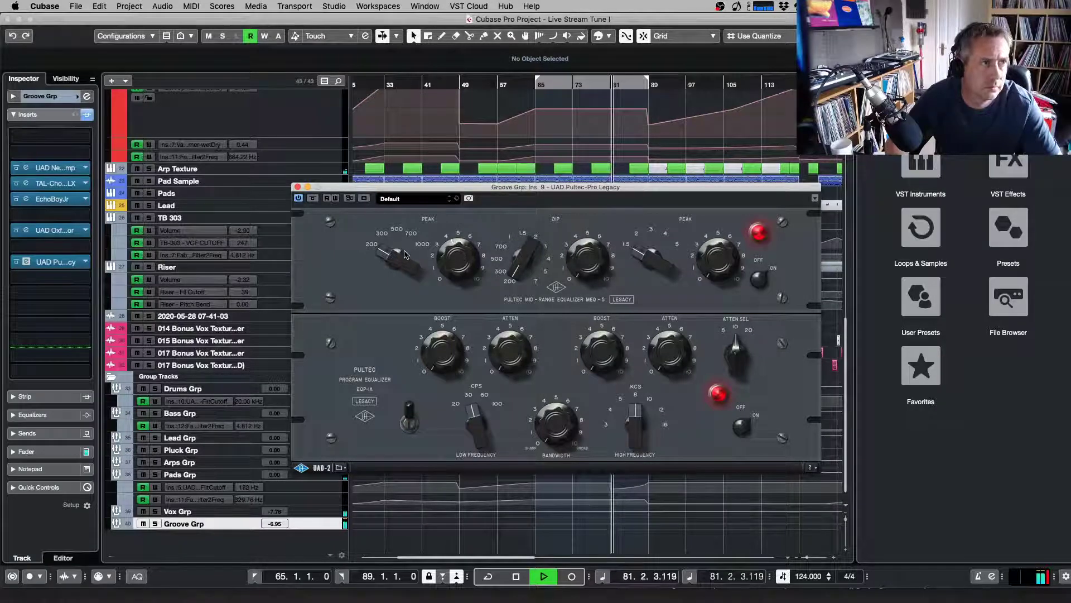
Set the Pultec-Pro's high-frequency KCS selector to 10 and solo Groove Grp
drag(406, 255, 399, 285)
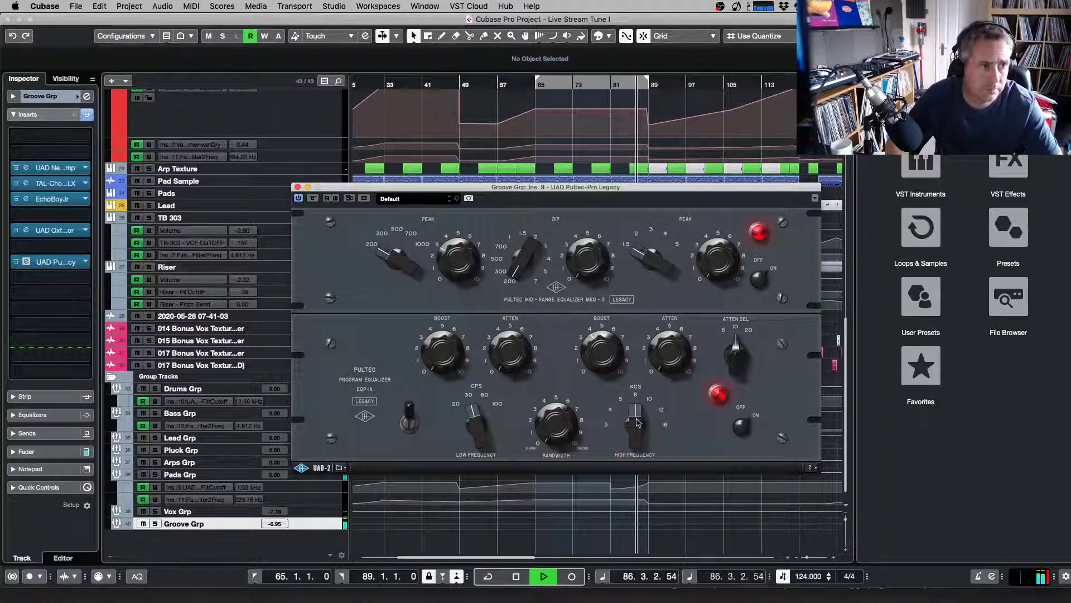
drag(638, 418, 669, 409)
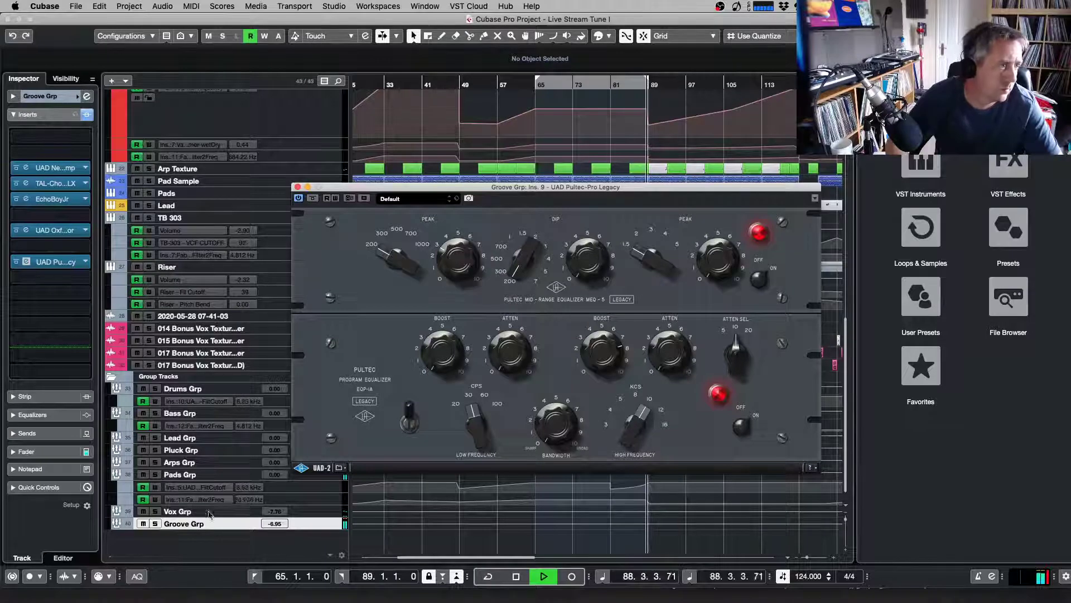
click(160, 526)
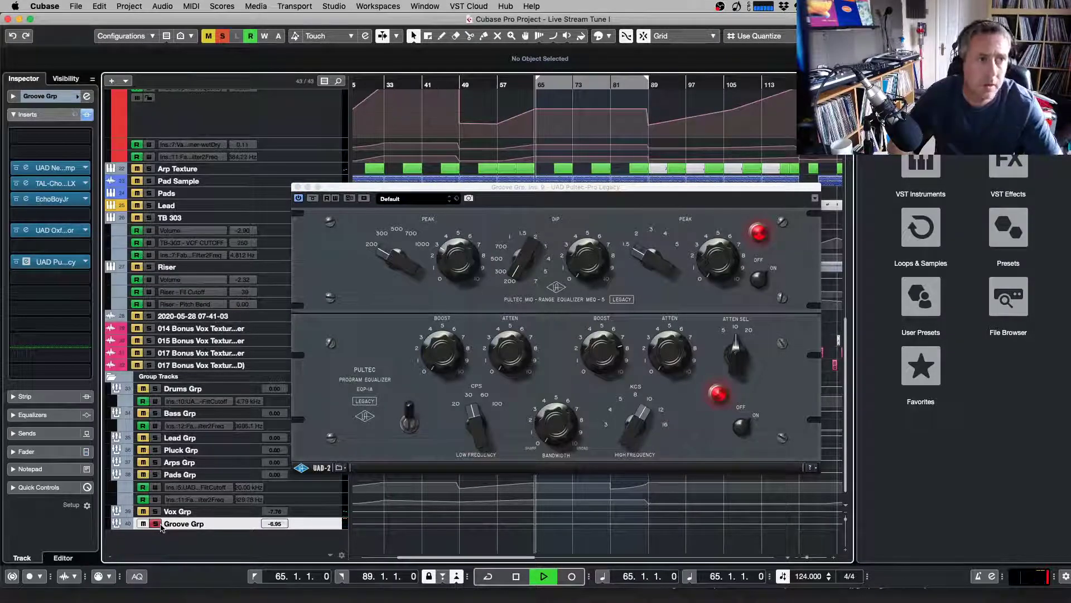
key(space)
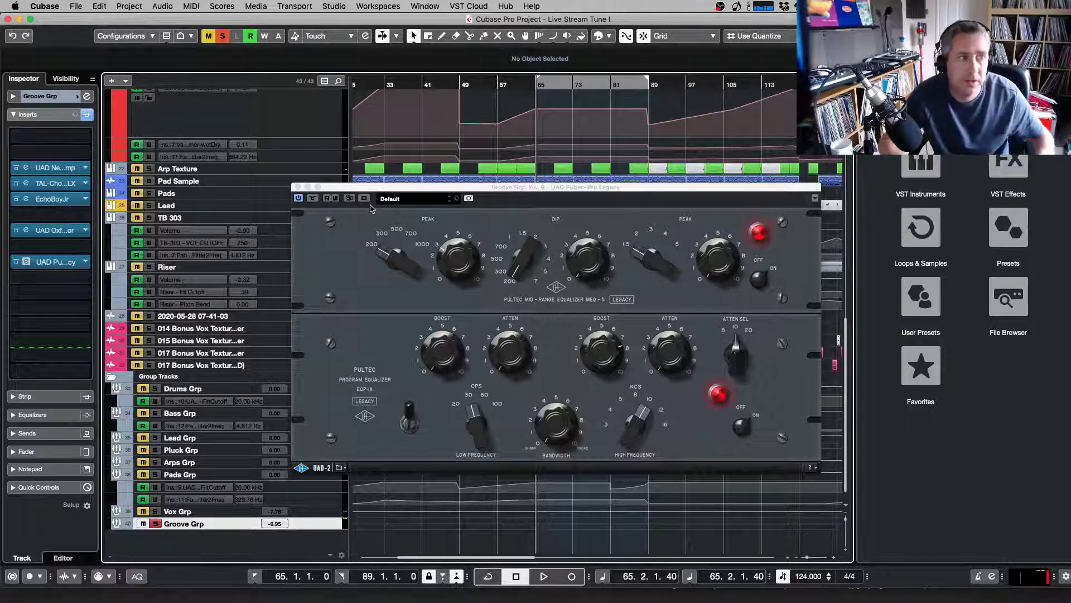
Compare Groove Grp with the Pultec-Pro bypassed and active, first in solo and then in the full mix
key(space)
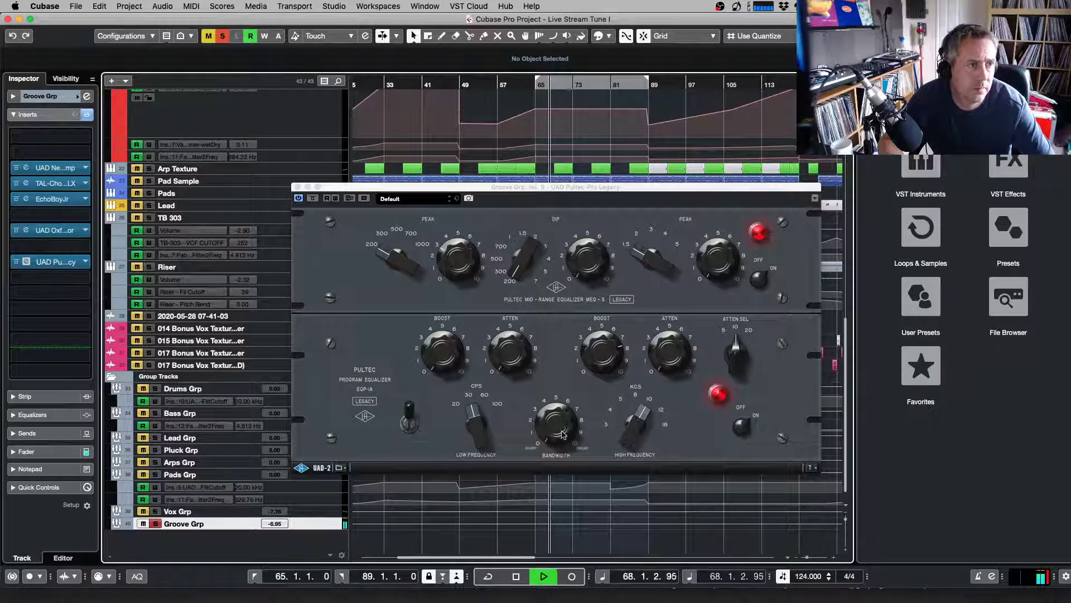
click(316, 199)
click(315, 198)
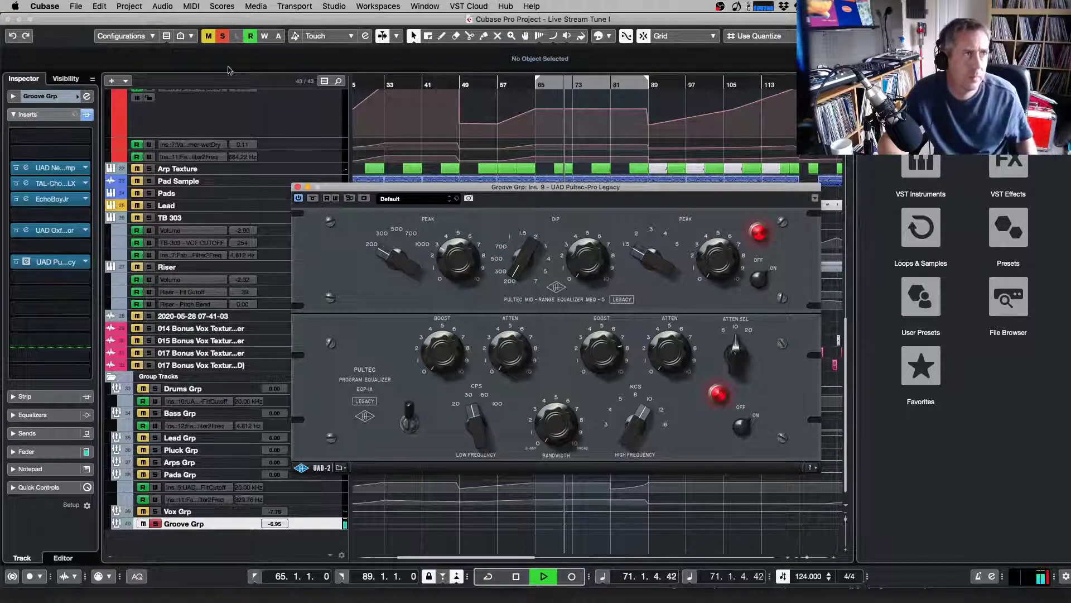
key(s)
click(314, 200)
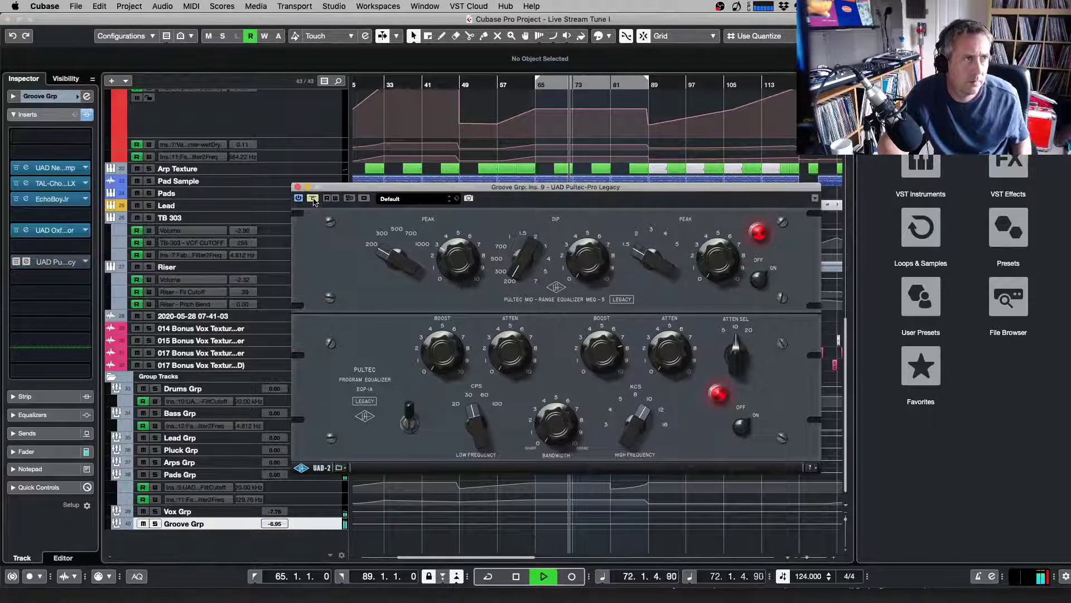
click(314, 199)
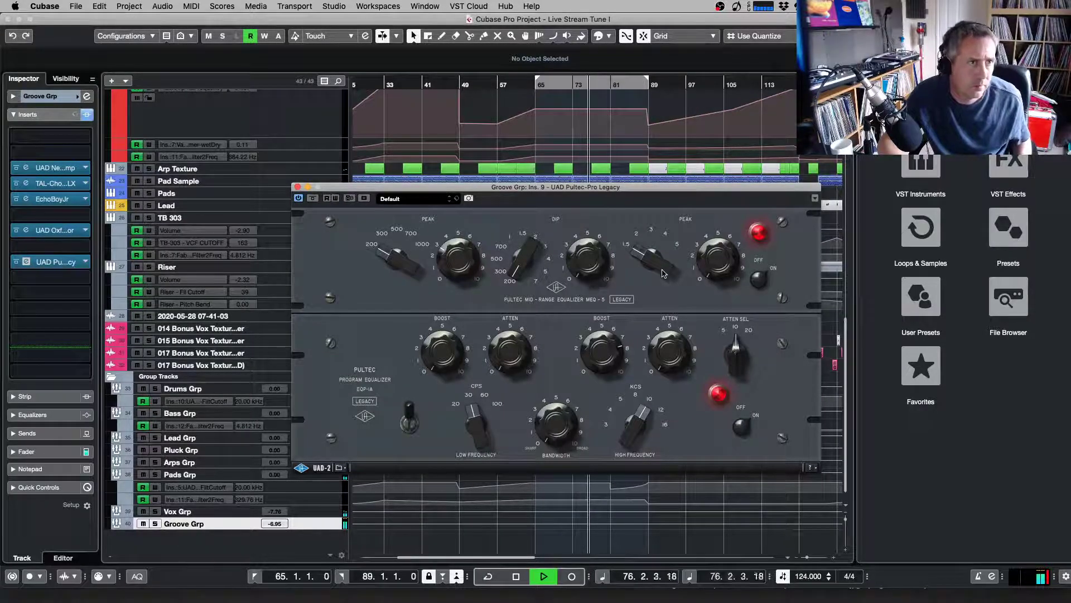
Set the Pultec-Pro's high peak frequency selector to 2, then lower the Groove Grp fader to -8.03 dB
drag(658, 254, 656, 245)
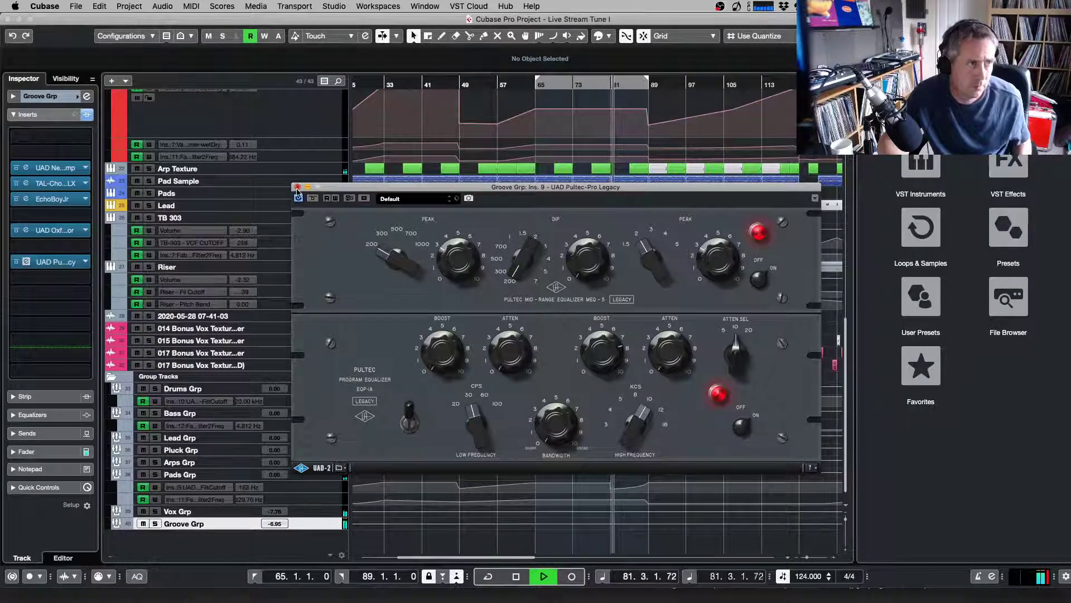
click(297, 186)
click(27, 451)
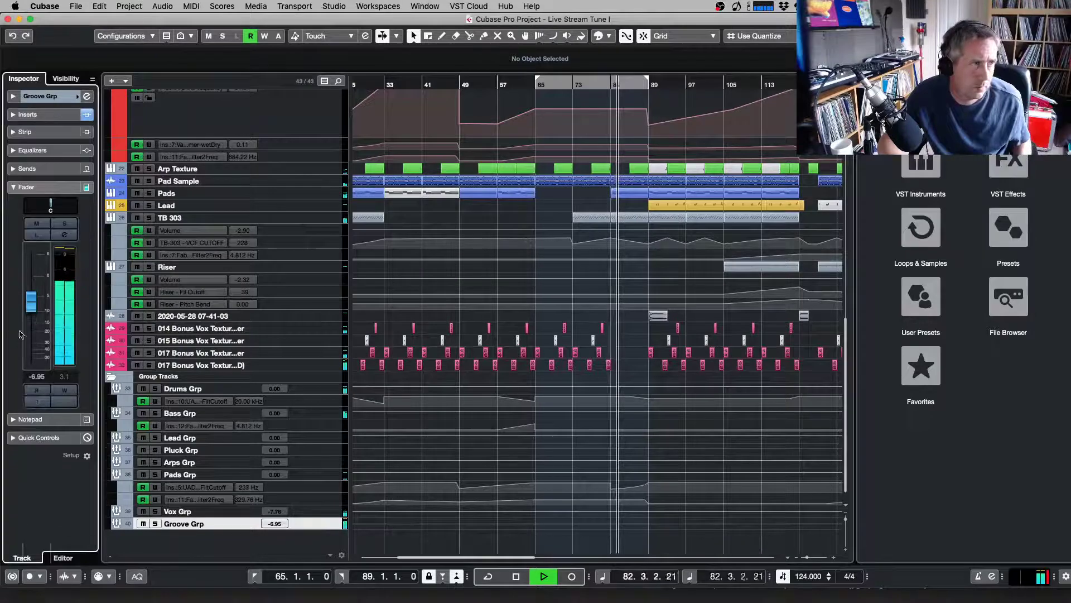
drag(31, 301, 35, 306)
key(space)
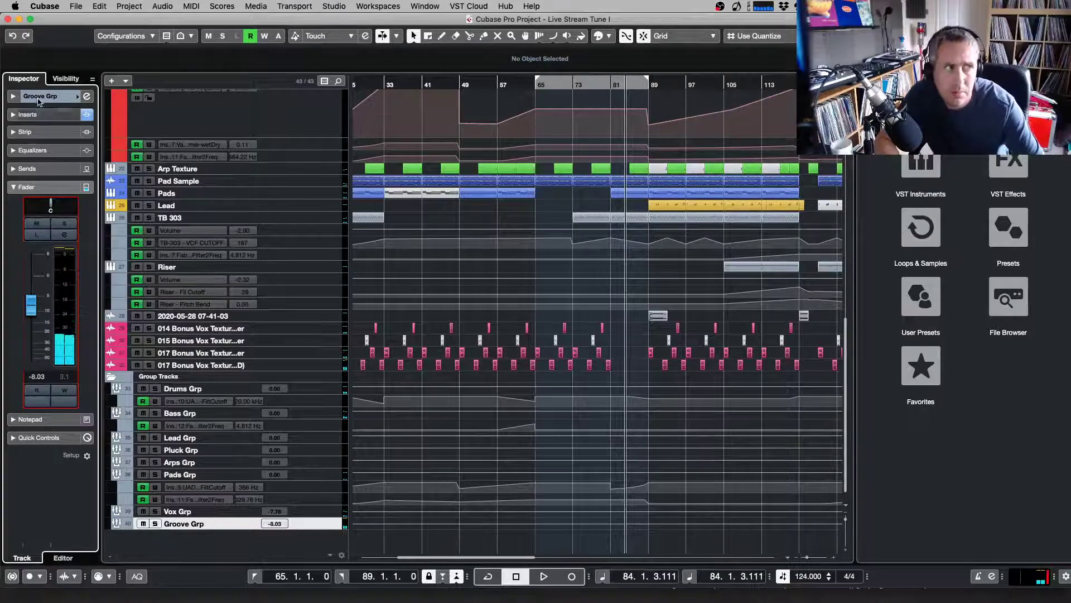
Show Groove Grp's insert chain and audition the full mix from bar 65
click(28, 114)
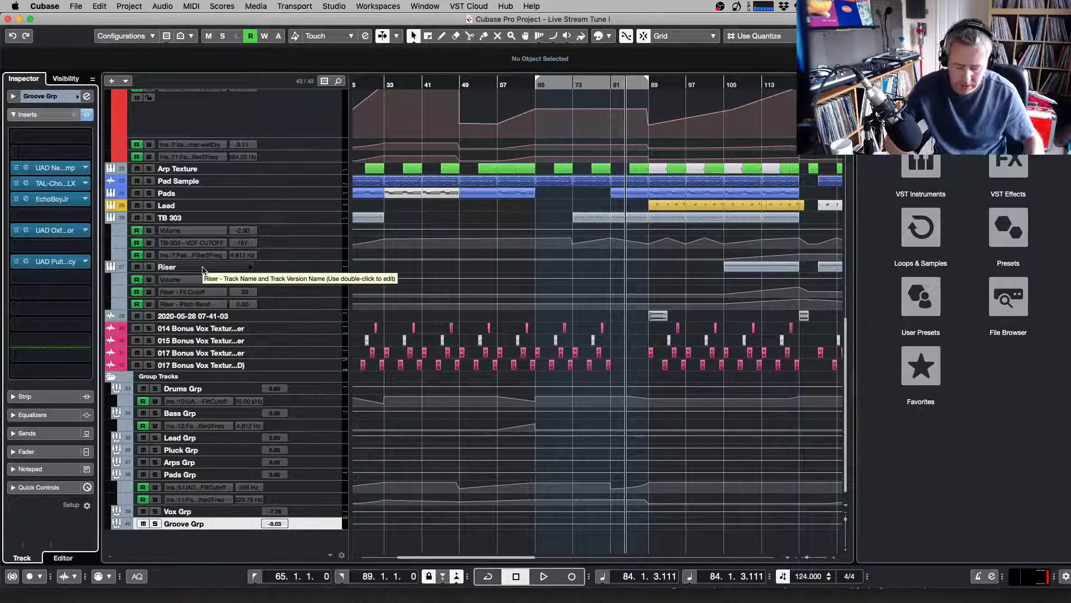
key(space)
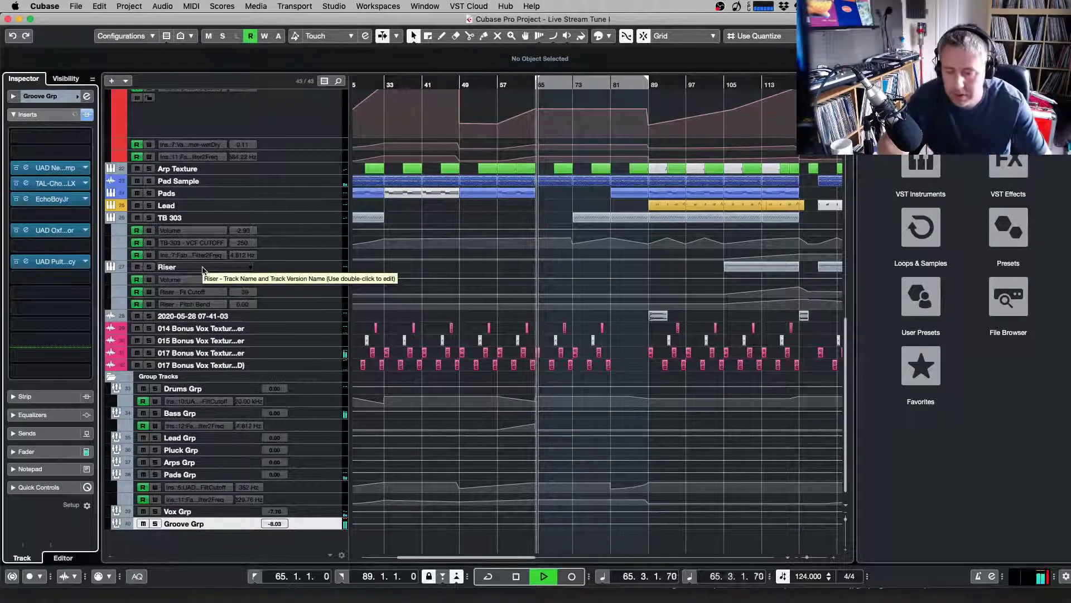
key(space)
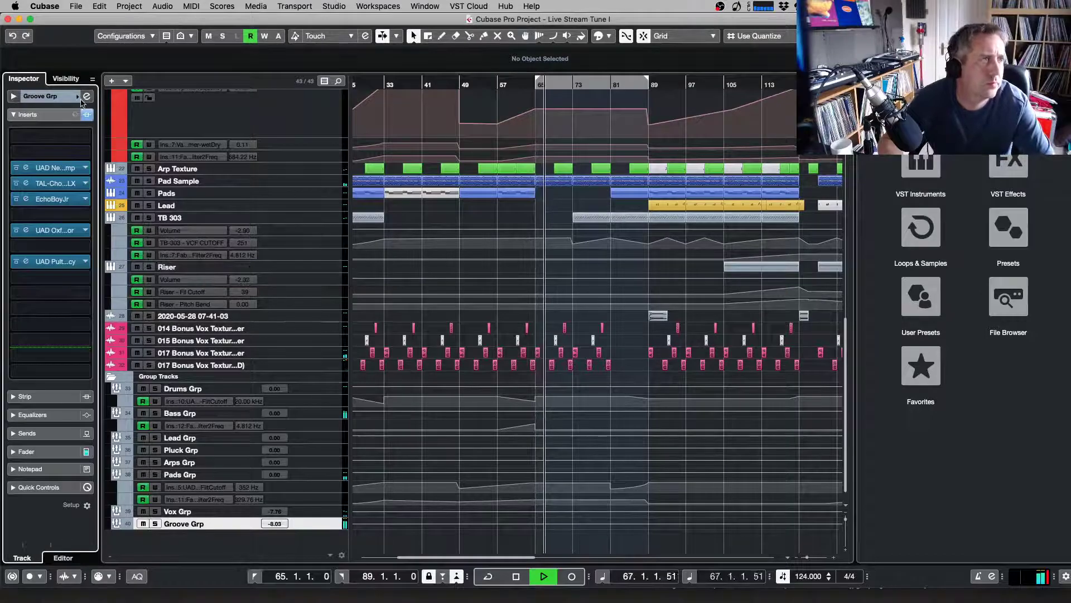
click(86, 96)
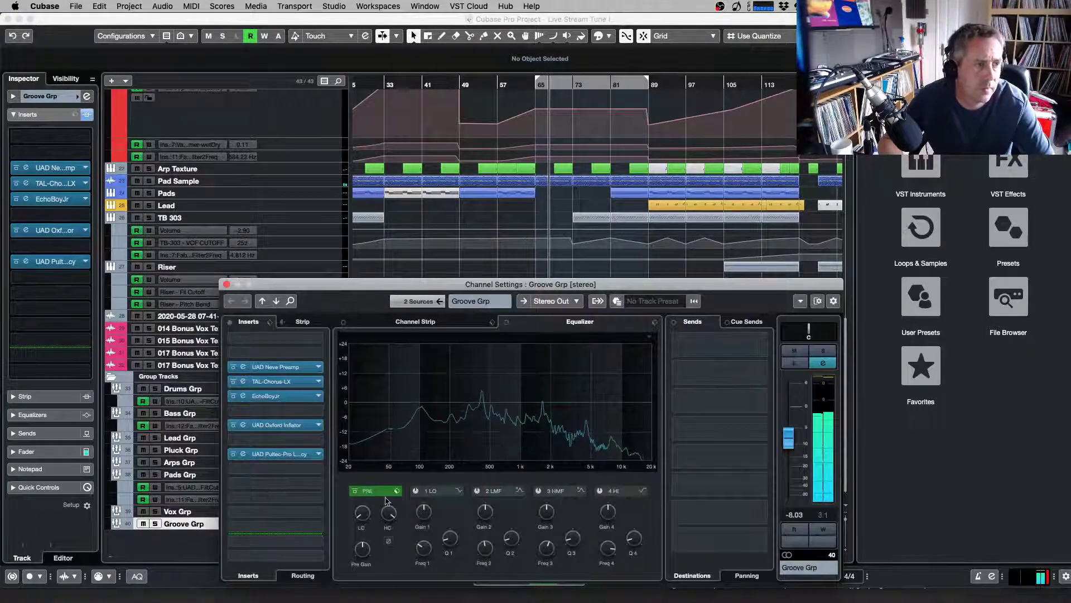
click(458, 490)
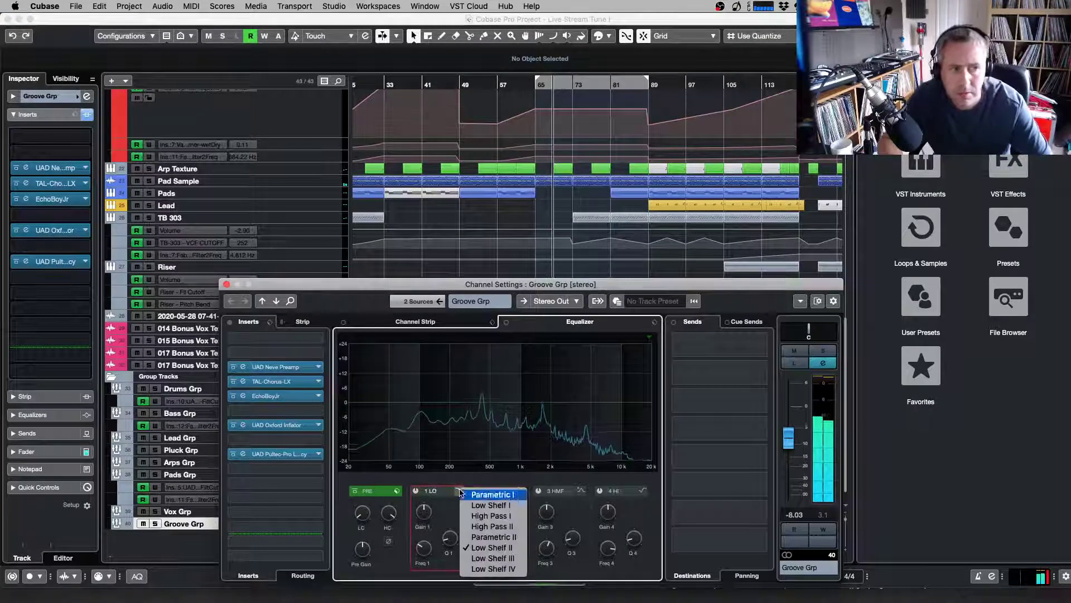
click(488, 527)
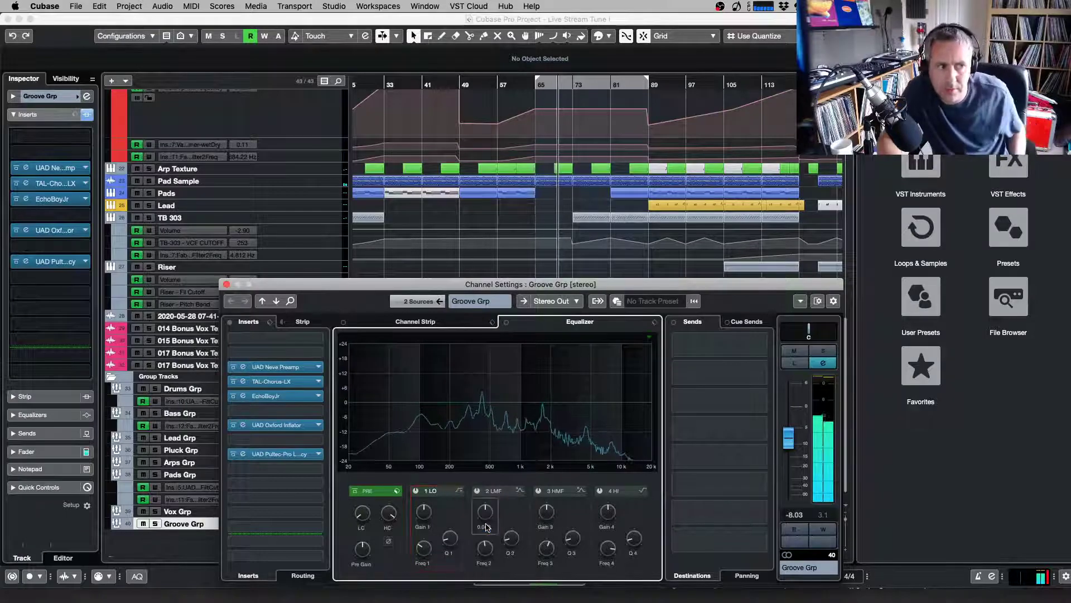
click(460, 491)
click(470, 525)
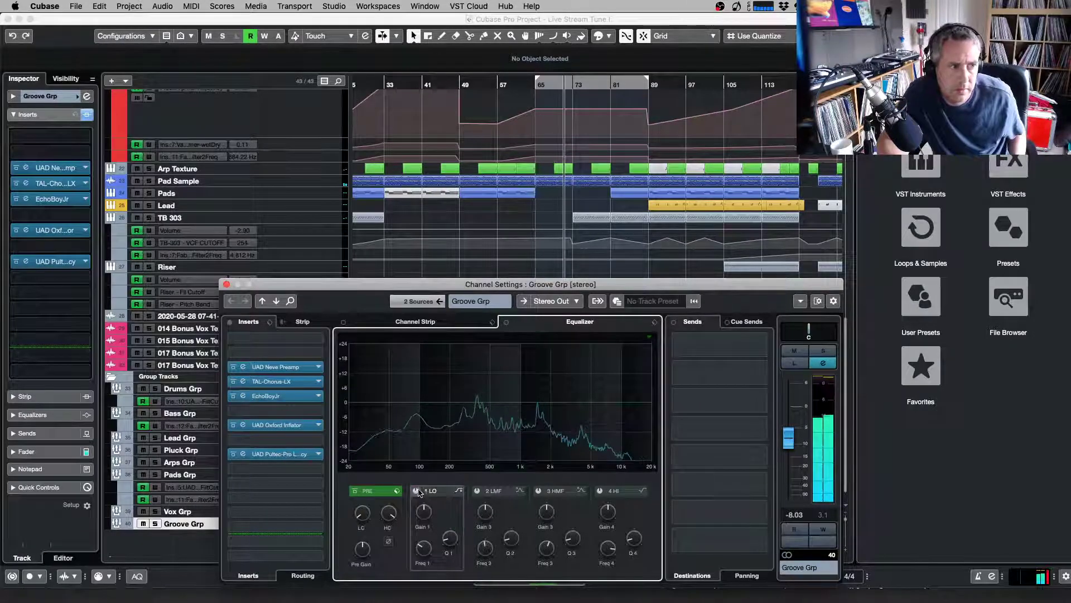
drag(451, 556, 426, 552)
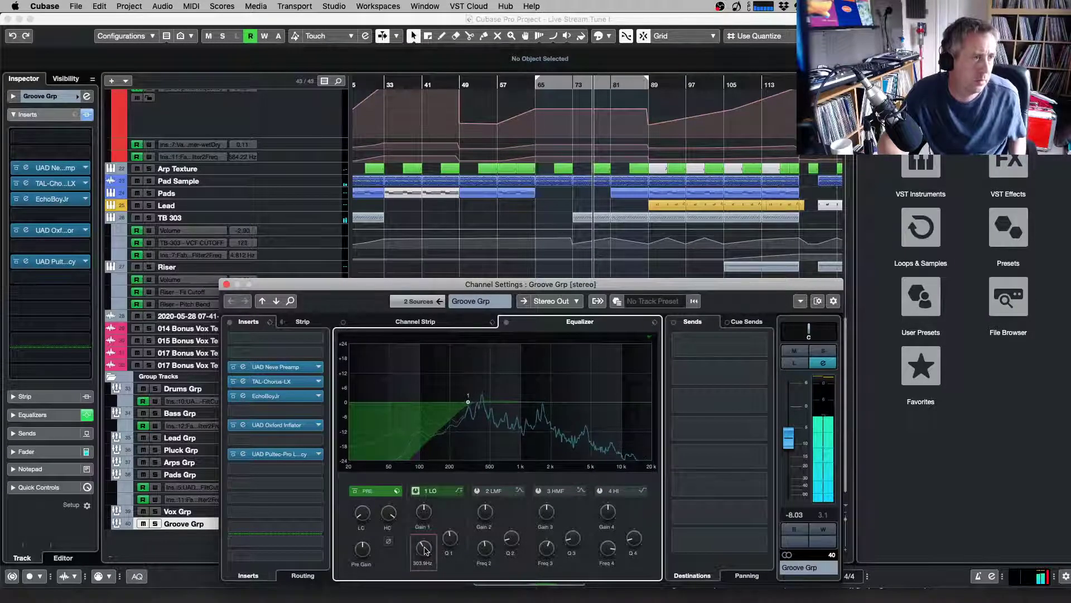
drag(788, 438, 790, 451)
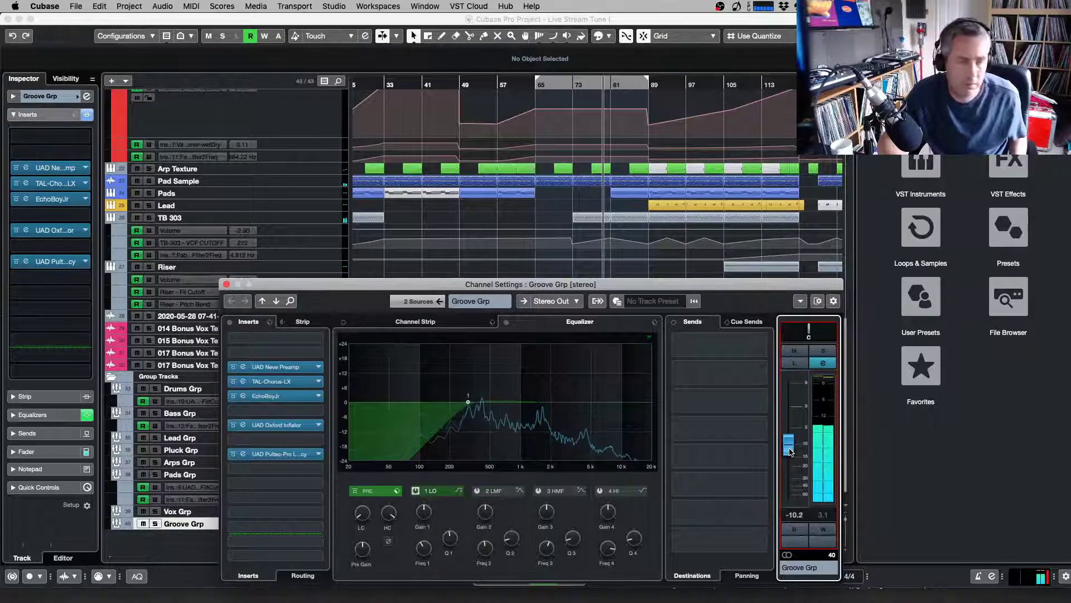
drag(790, 451, 791, 452)
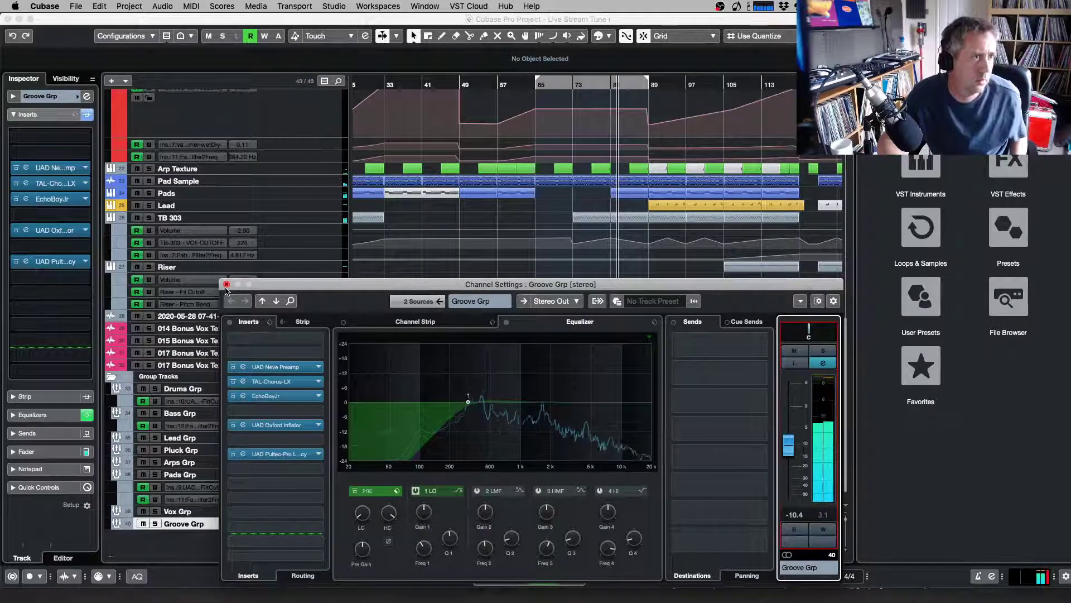
Enable Groove Grp's low-mid EQ band with a narrow Q, sweep a boost, and place an approximately 8 dB cut just below 500 Hz
click(511, 402)
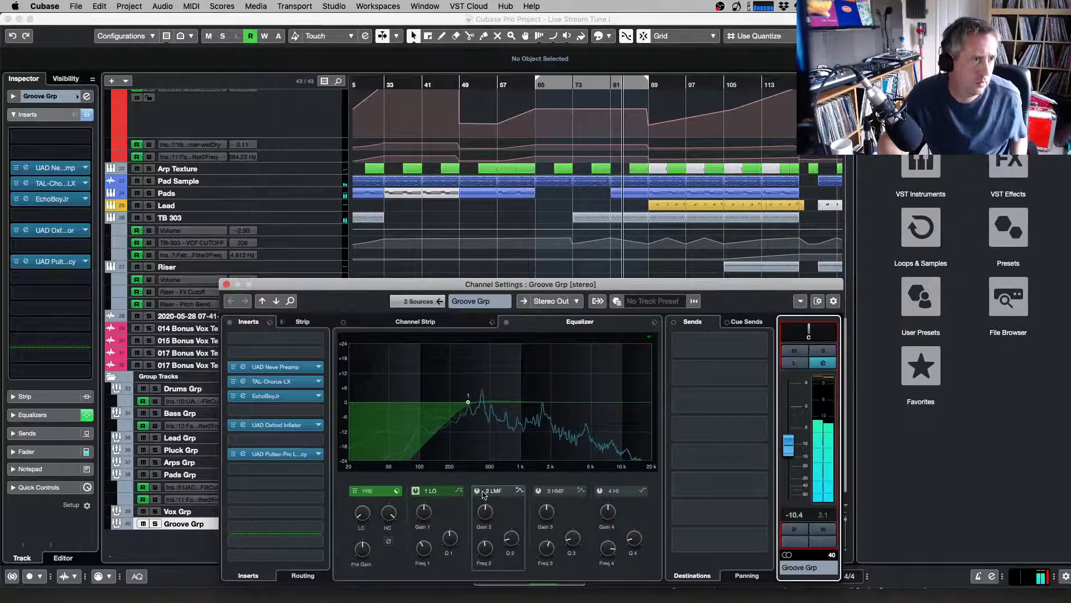
drag(508, 401, 505, 376)
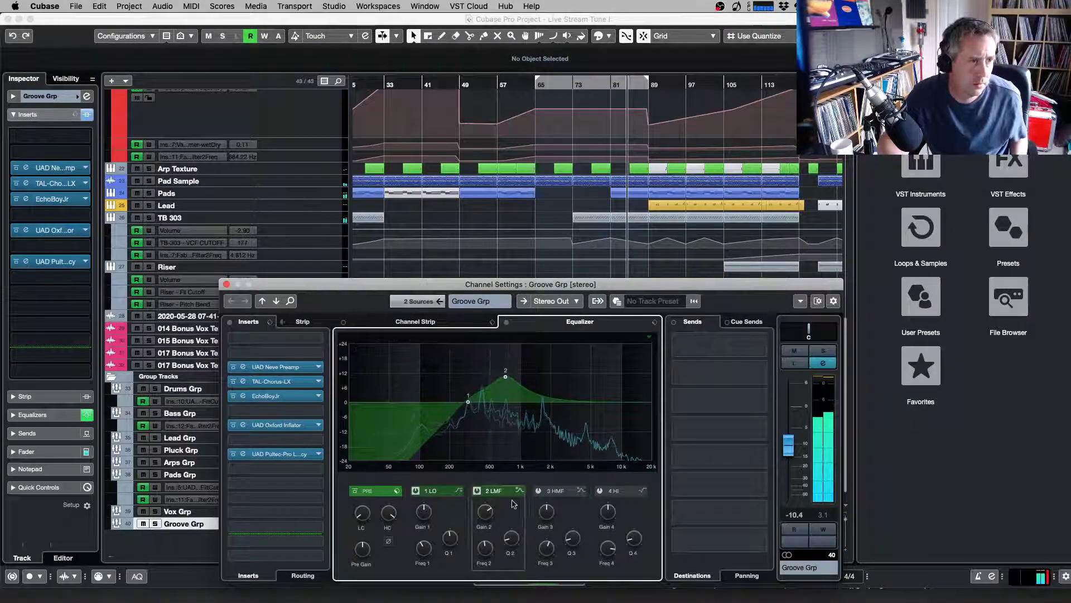
mouse_move(505, 378)
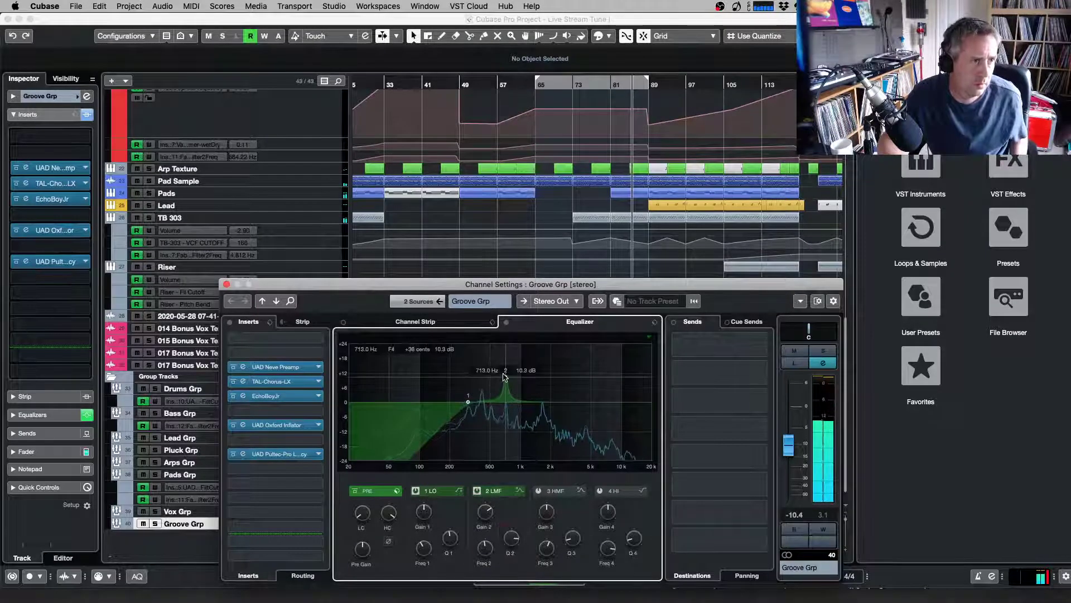
drag(505, 378, 481, 421)
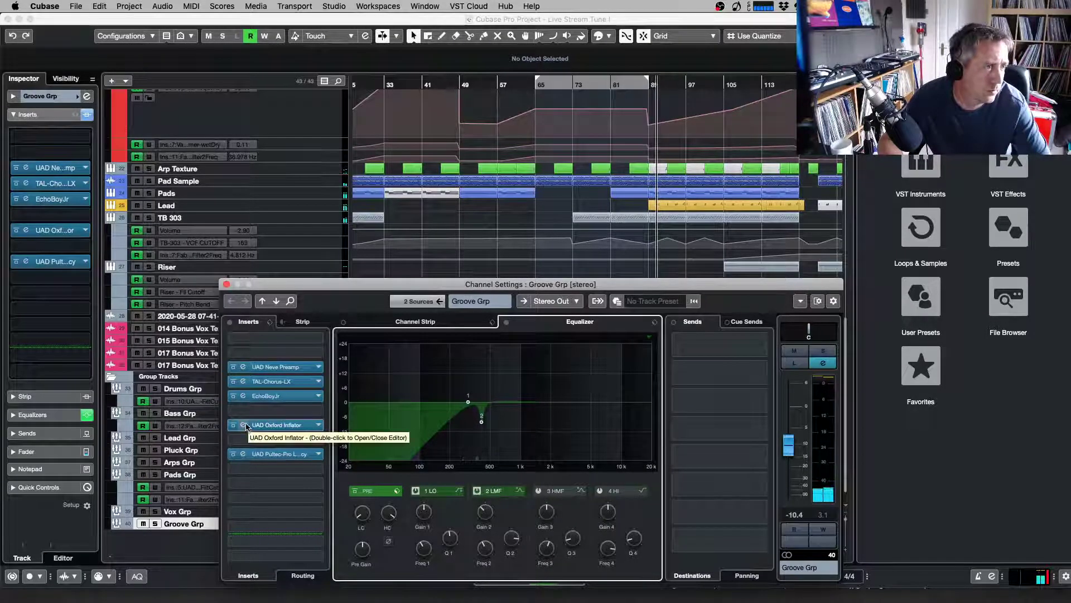
On Groove Grp's Pultec-Pro, set the mid dip frequency to 500 and the high peak frequency to 1.5 while playing from bar 69
click(244, 454)
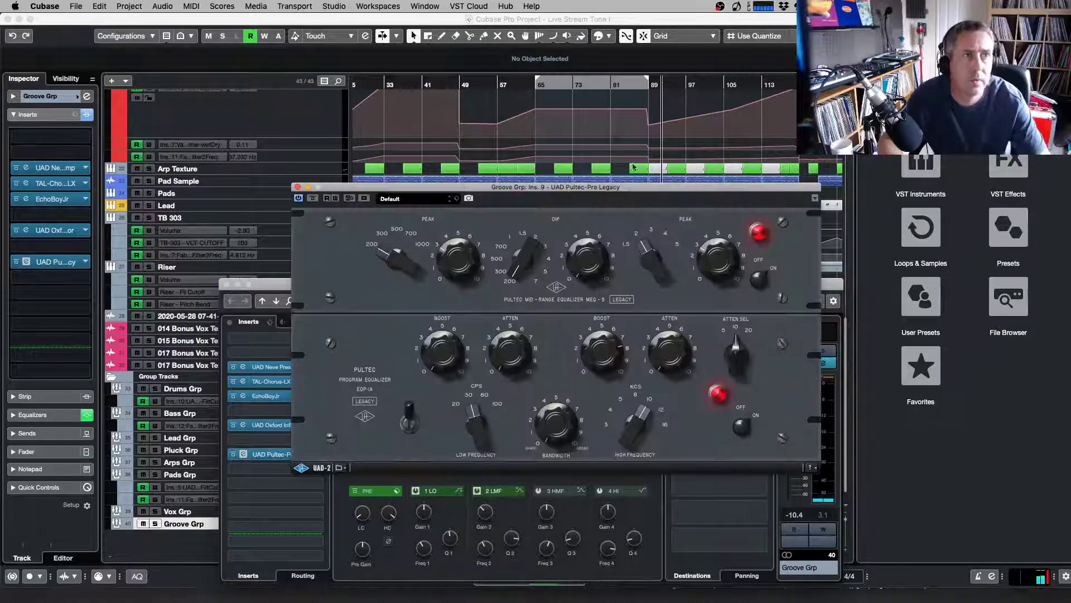
click(567, 86)
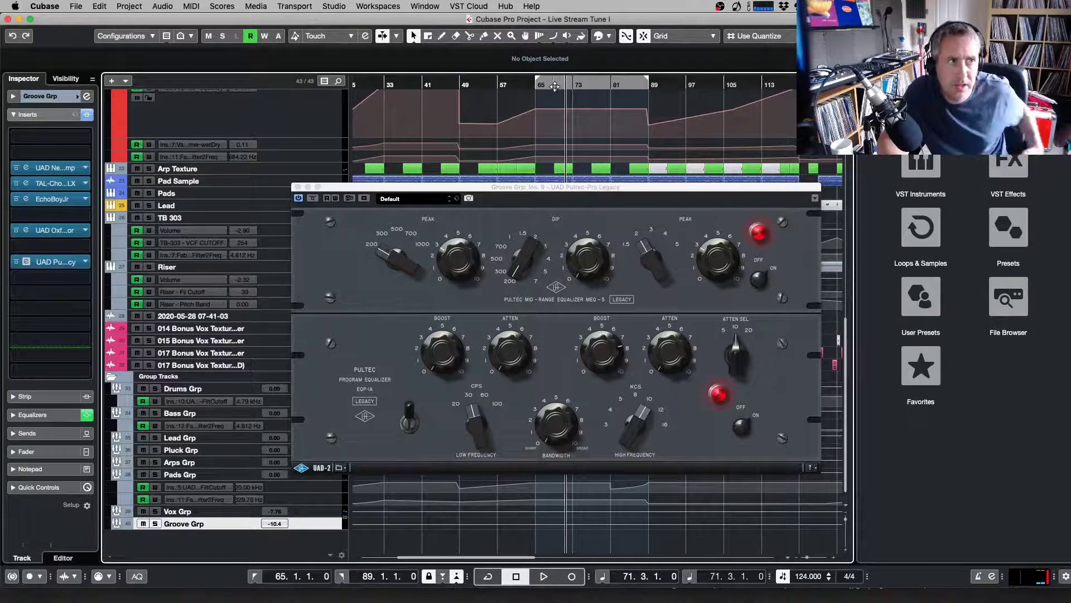
click(555, 86)
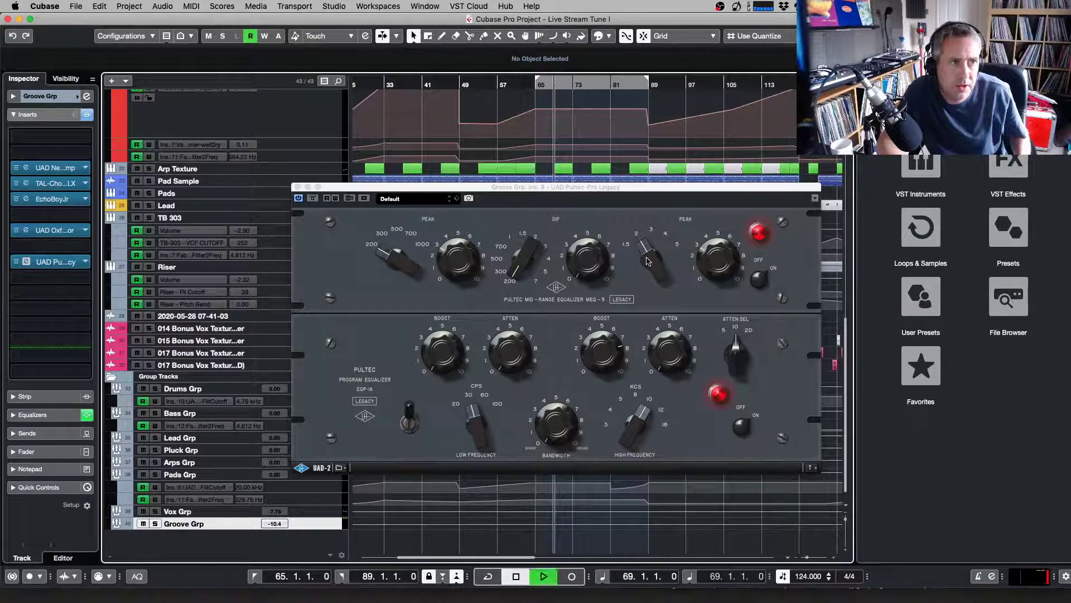
click(718, 261)
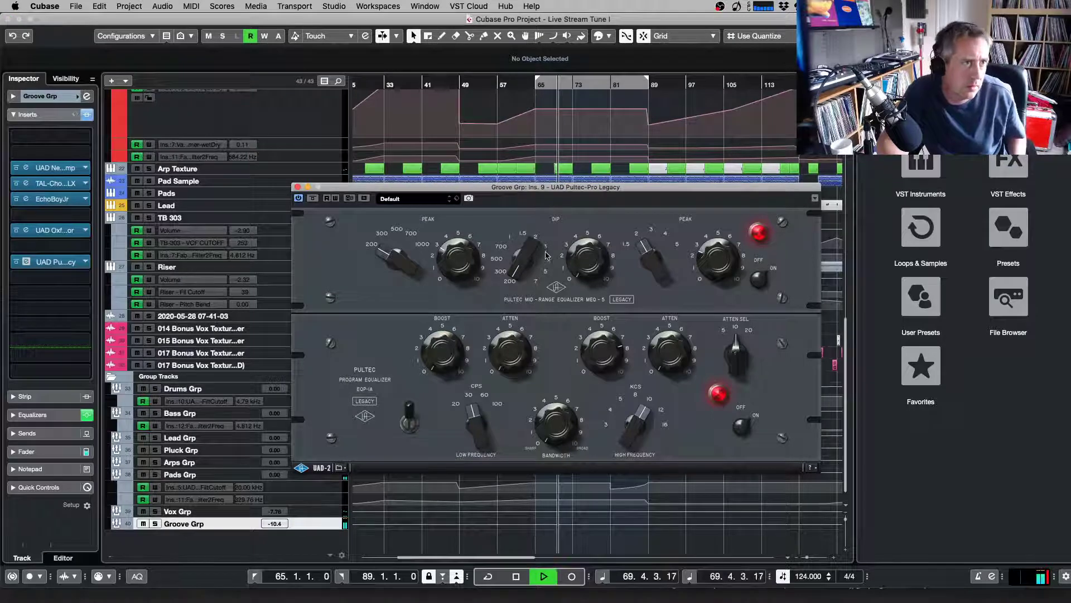
drag(529, 261, 575, 218)
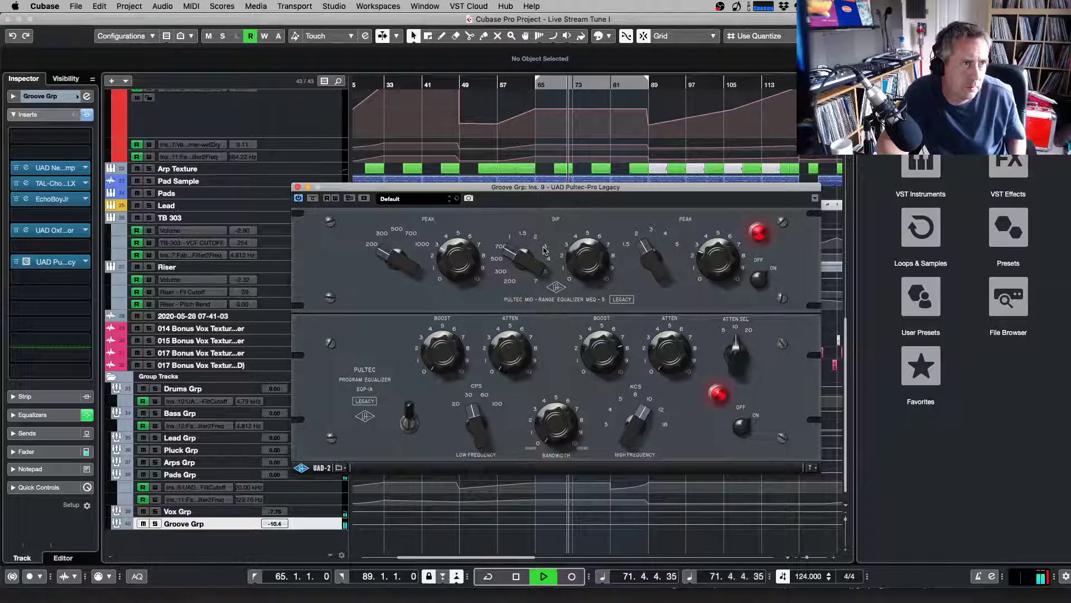
drag(531, 262, 537, 246)
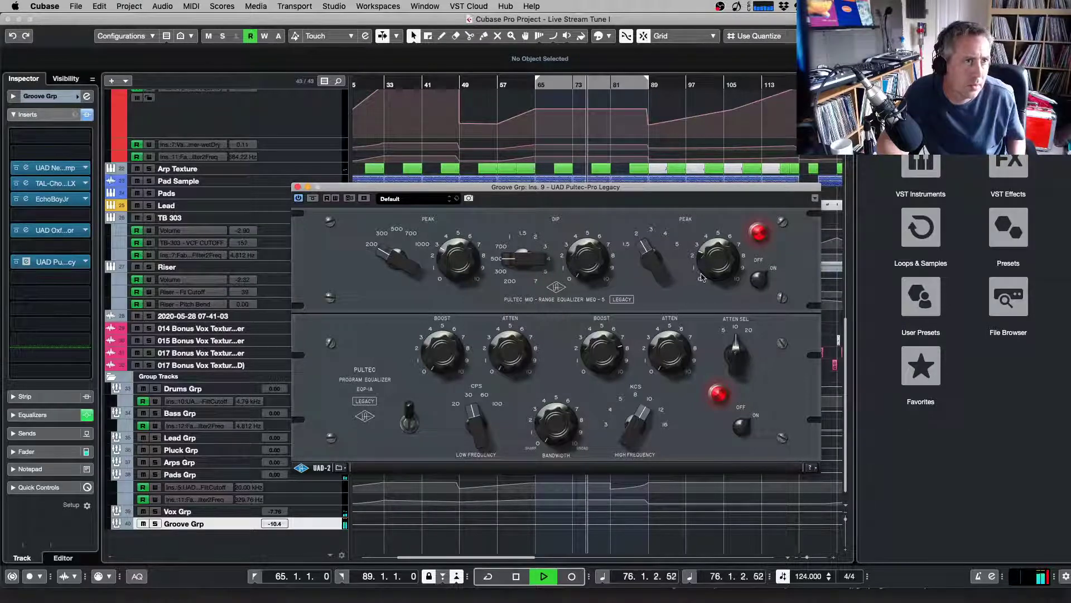
drag(641, 256, 656, 296)
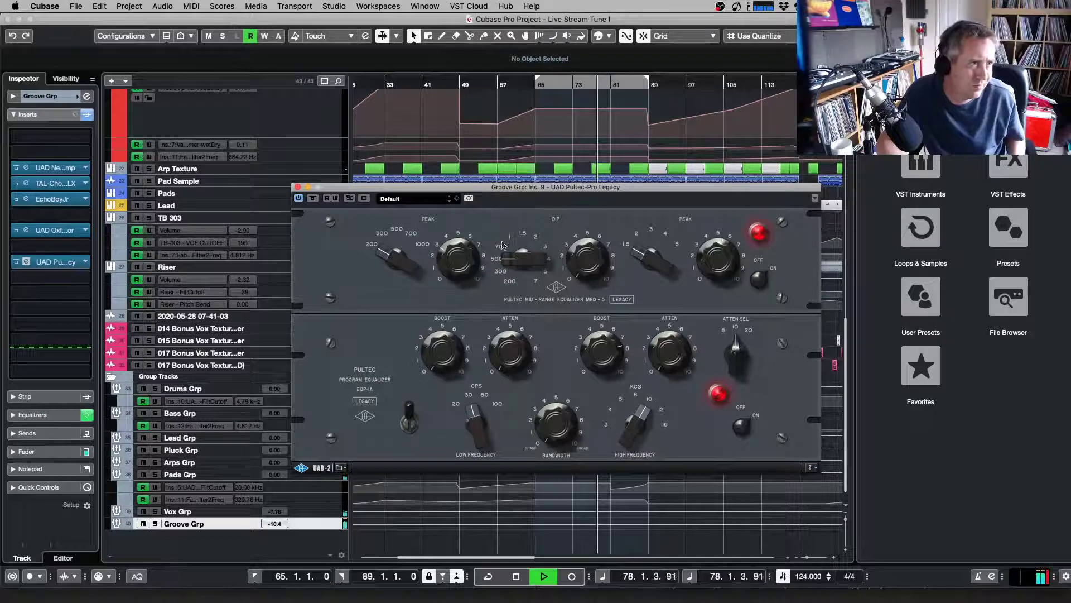
Compare Groove Grp with the Pultec-Pro bypassed and active, in the full mix and in solo, and close the plug-in editor
click(312, 199)
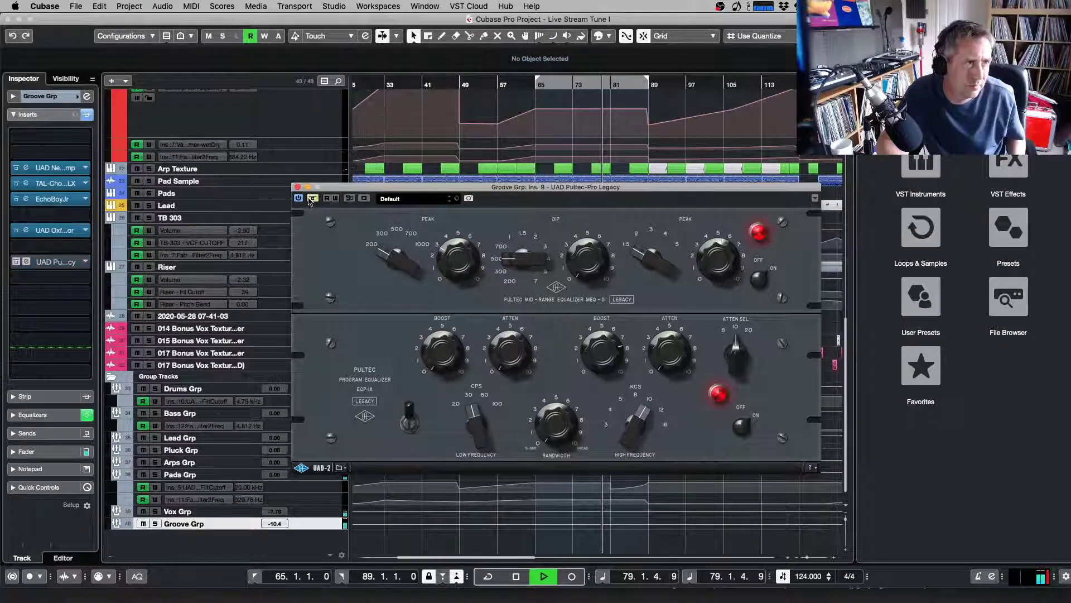
click(311, 200)
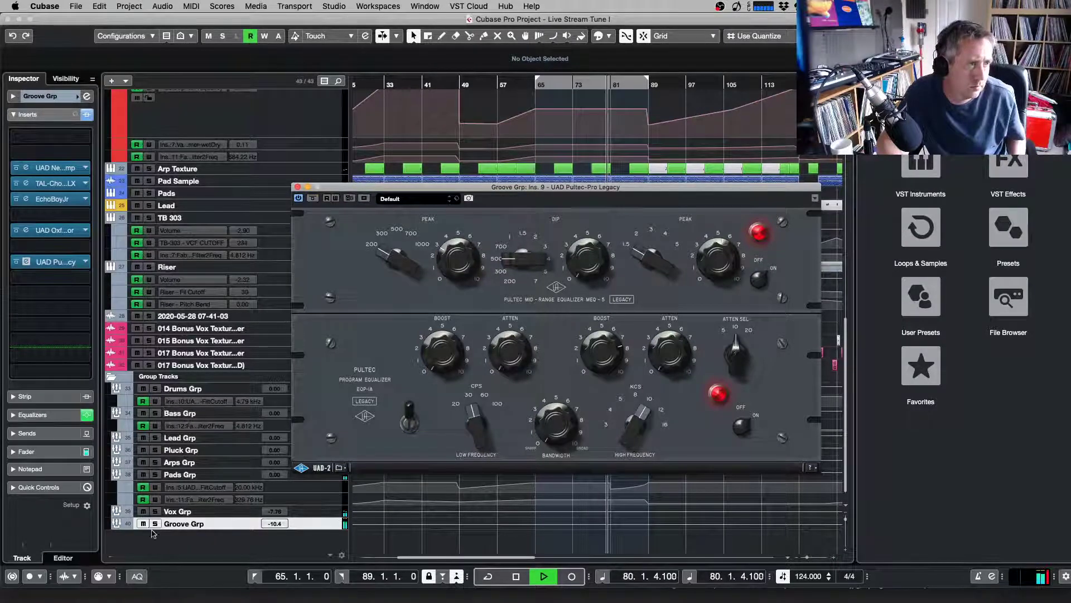
key(s)
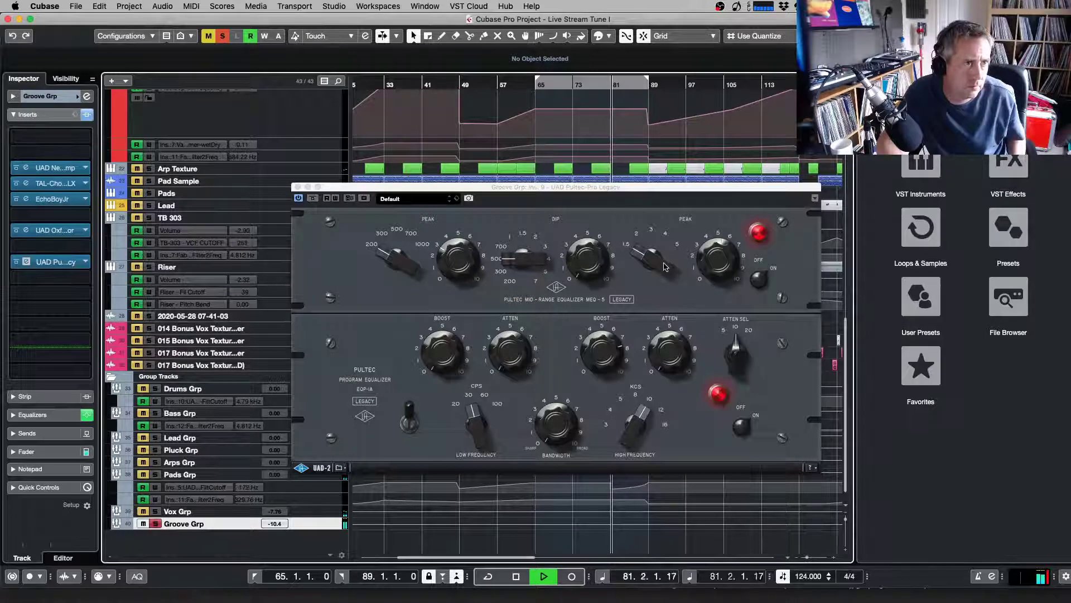
mouse_move(664, 267)
mouse_down()
mouse_move(650, 241)
mouse_move(653, 262)
mouse_up()
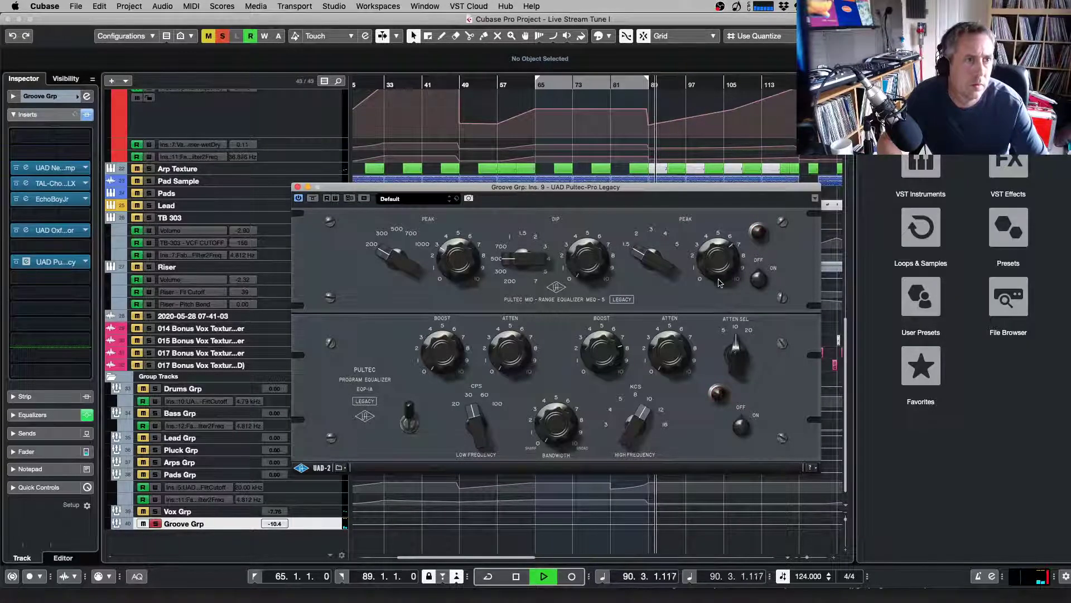
click(313, 198)
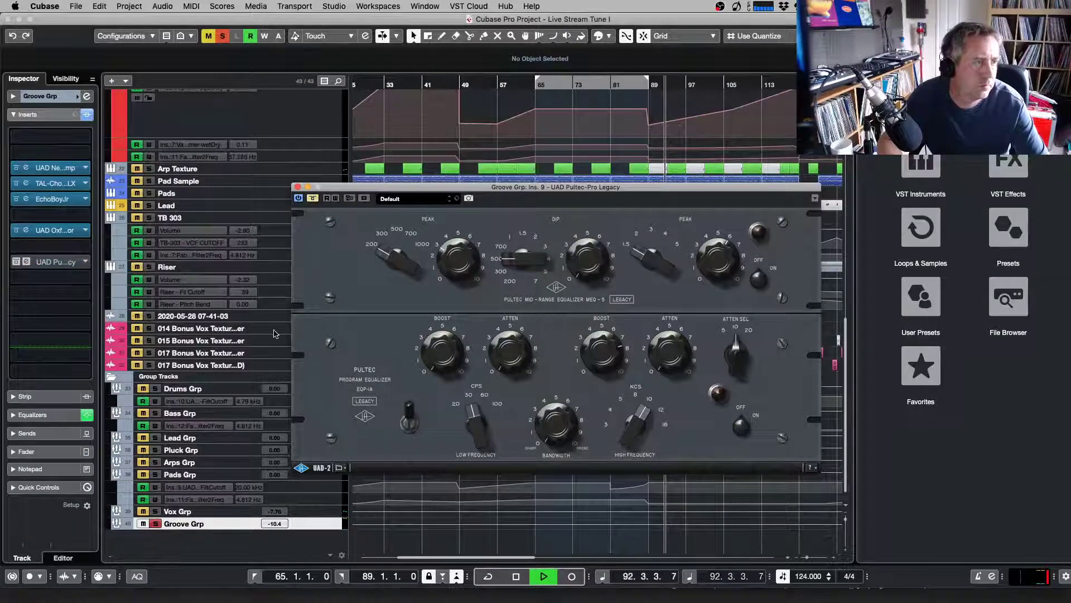
click(224, 37)
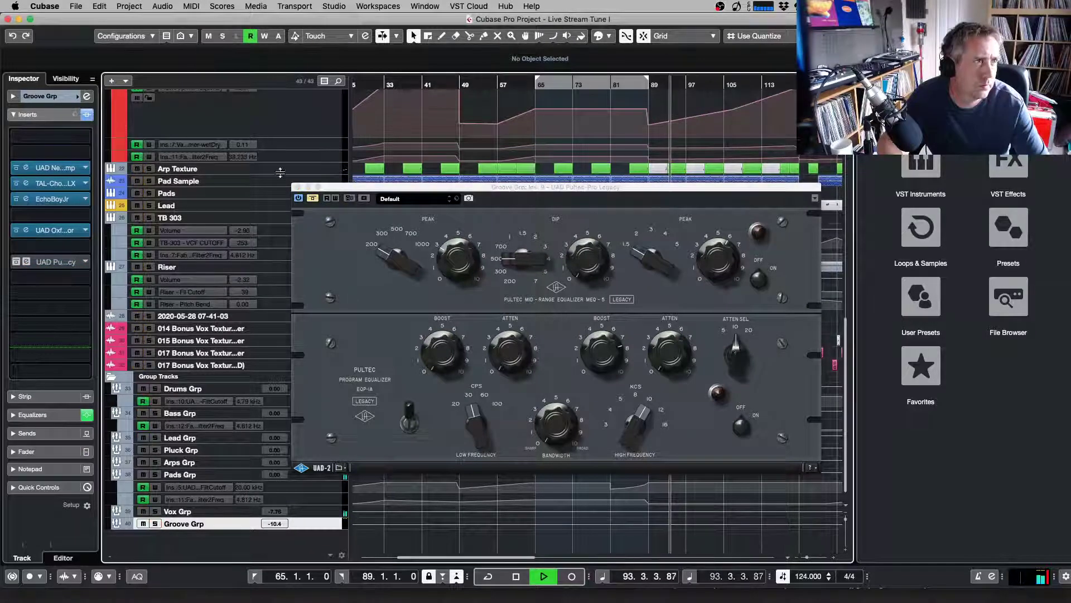
click(297, 188)
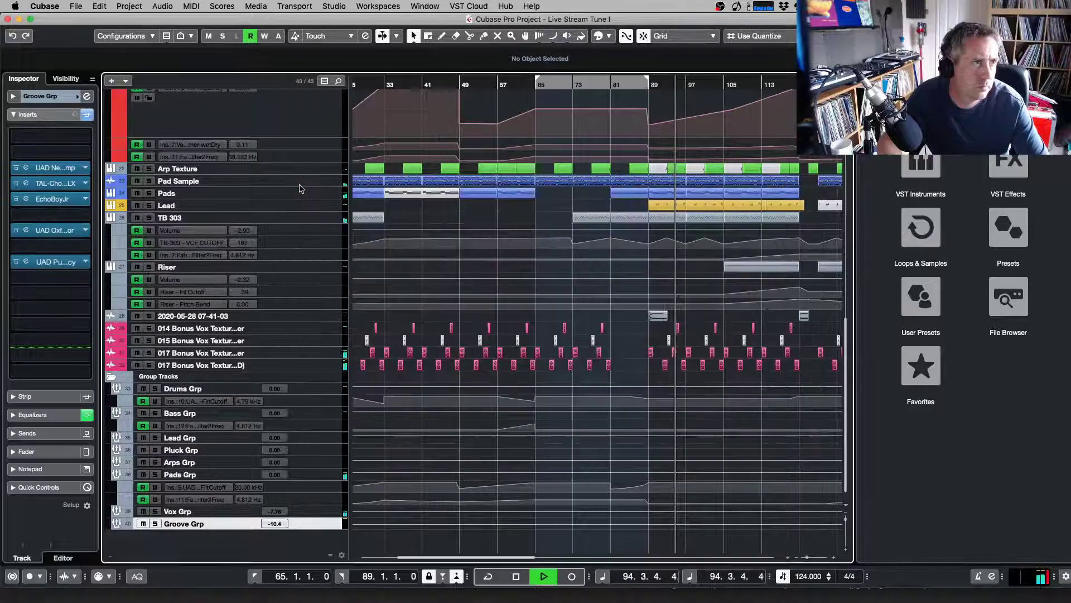
Play the full mix from bar 65 and raise the Groove Grp fader to -5.92 dB
key(KP_1)
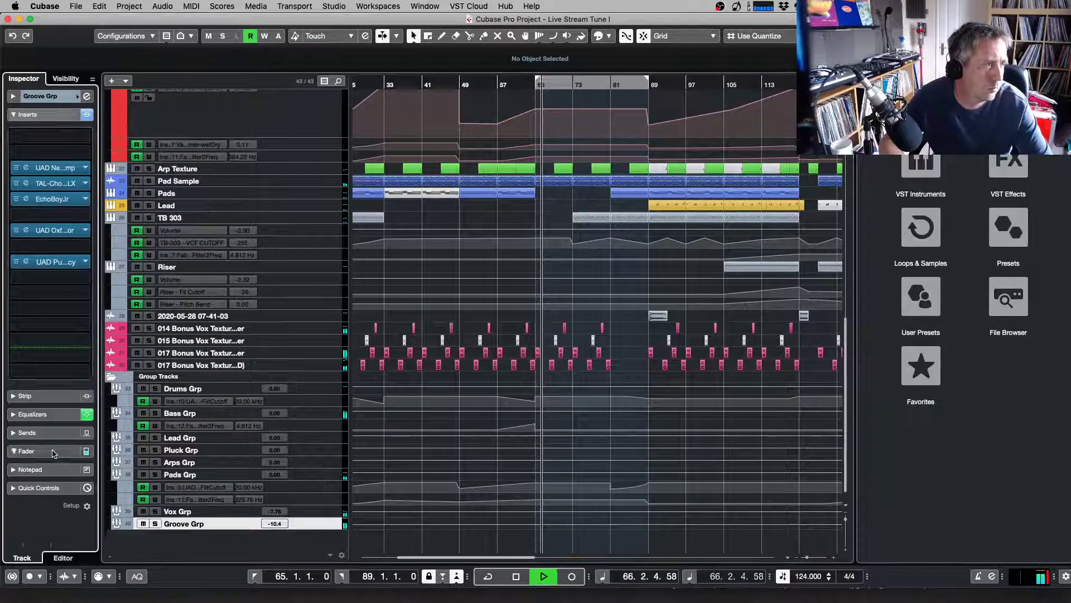
click(26, 452)
drag(29, 317, 34, 294)
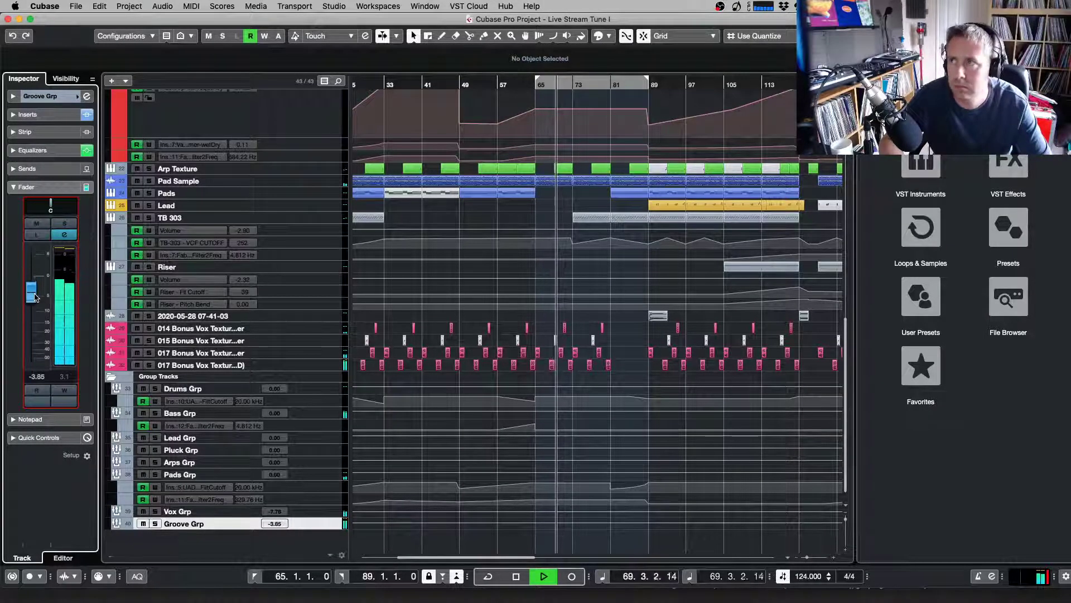
drag(34, 295, 35, 301)
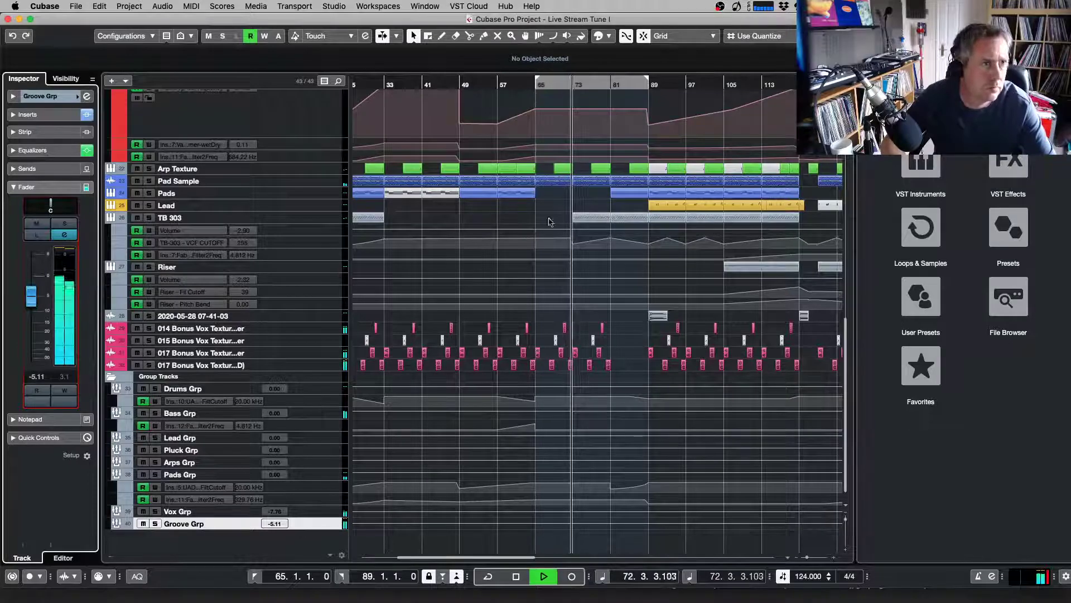
drag(37, 304, 36, 307)
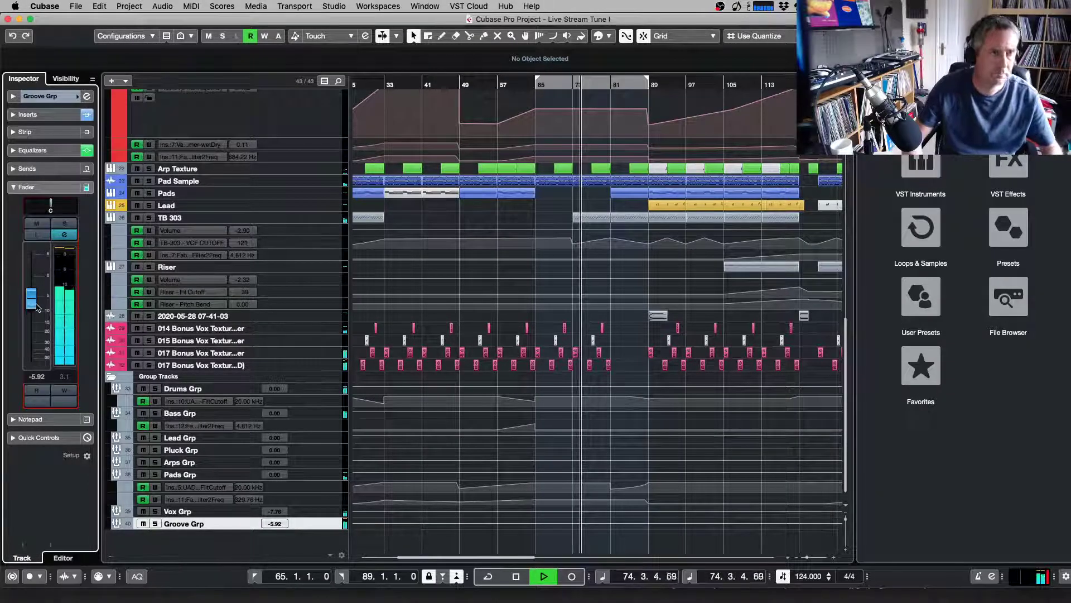
Show more of the arrangement, audition the full mix from bar 56, and lower the Groove Grp fader to -6.95 dB
key(g)
key(g)
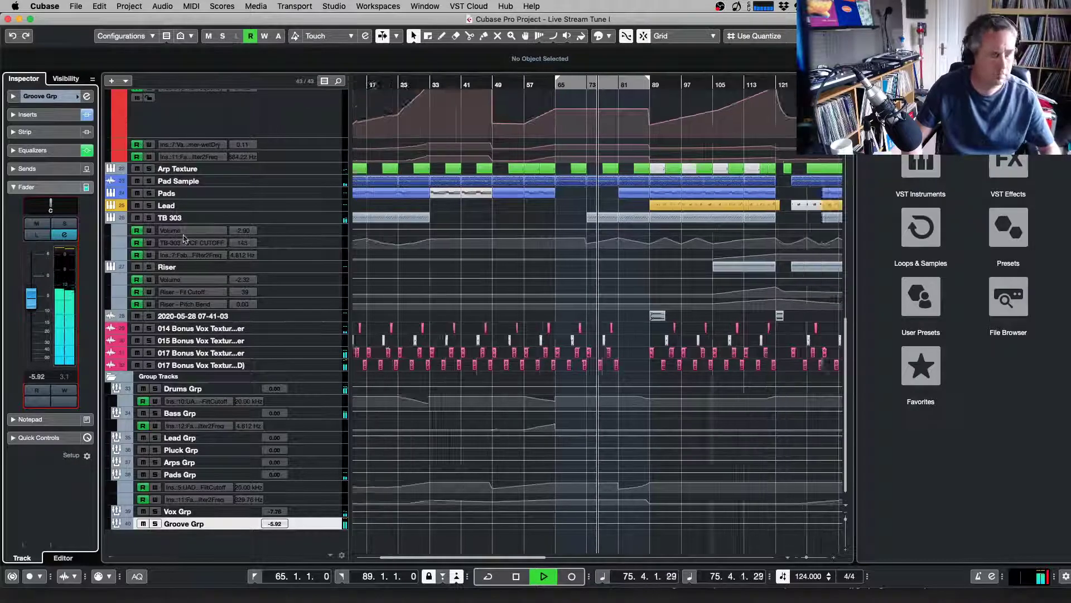
key(space)
scroll(534, 136, up, 15)
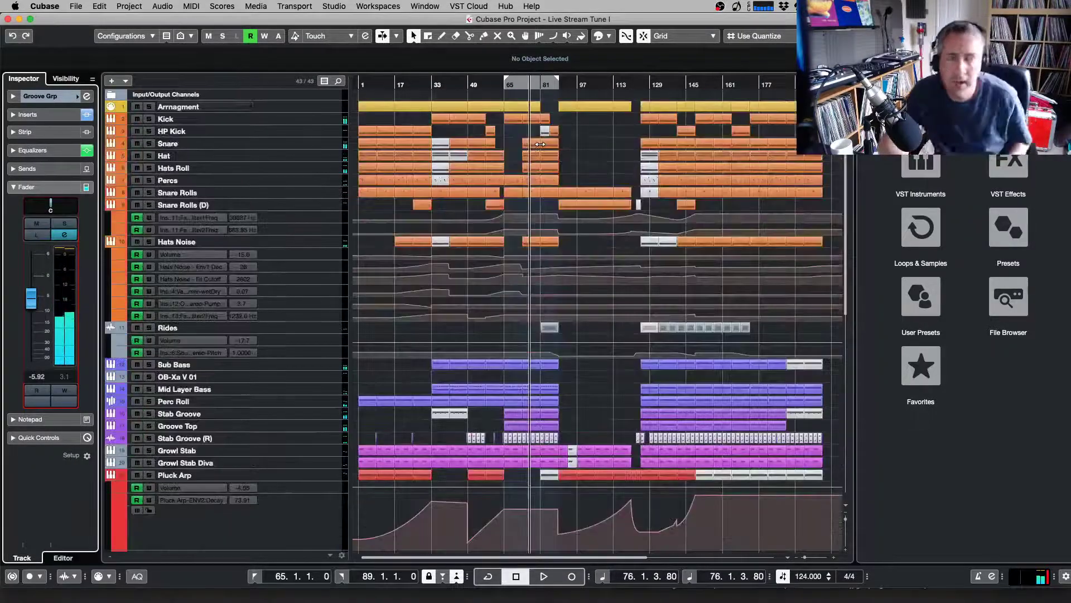
click(484, 83)
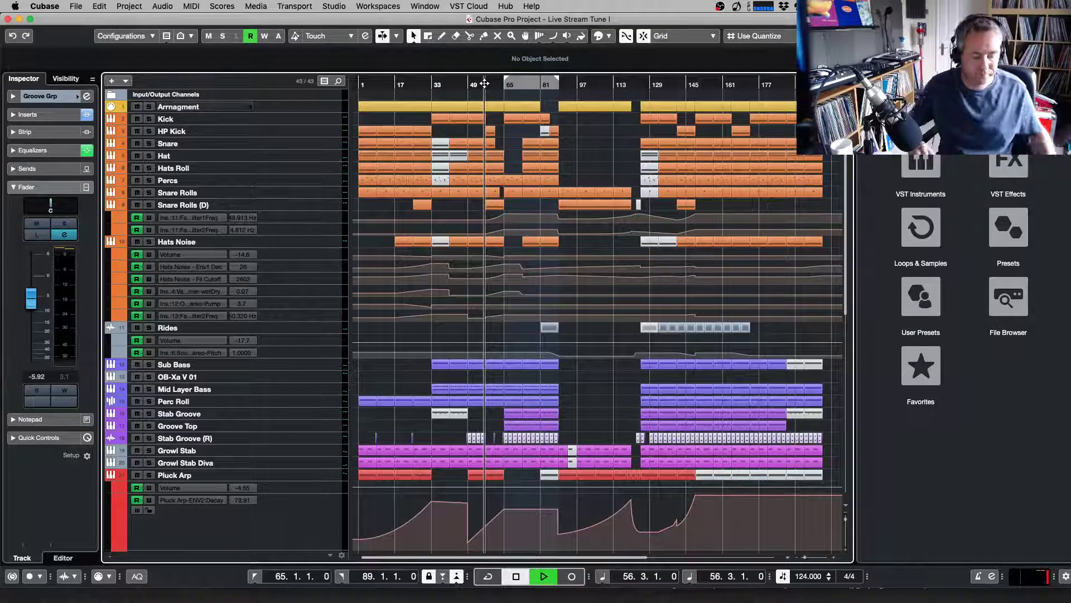
key(space)
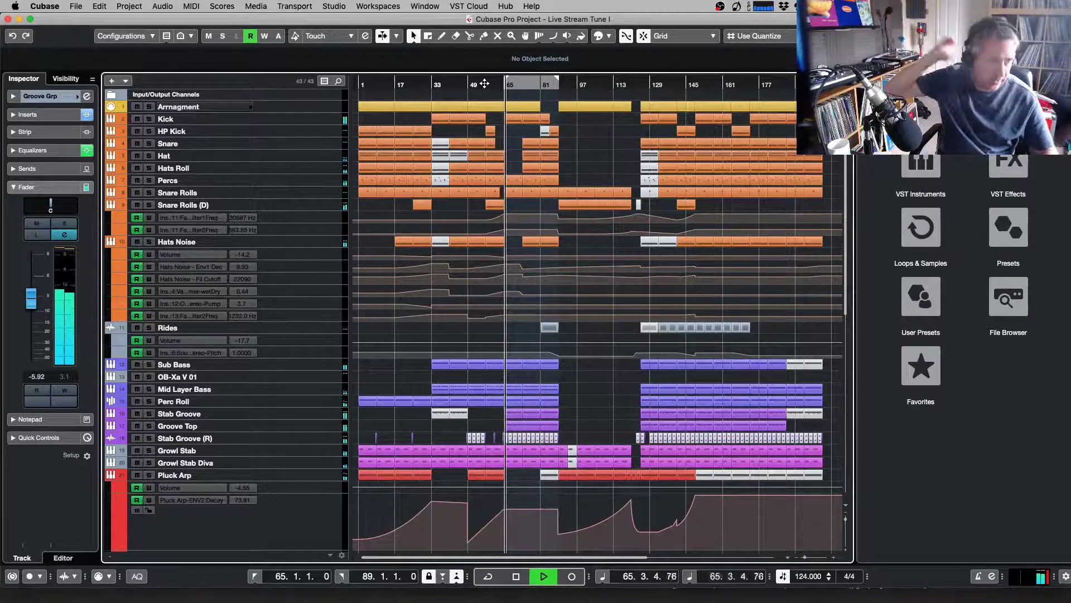
scroll(375, 266, down, 10)
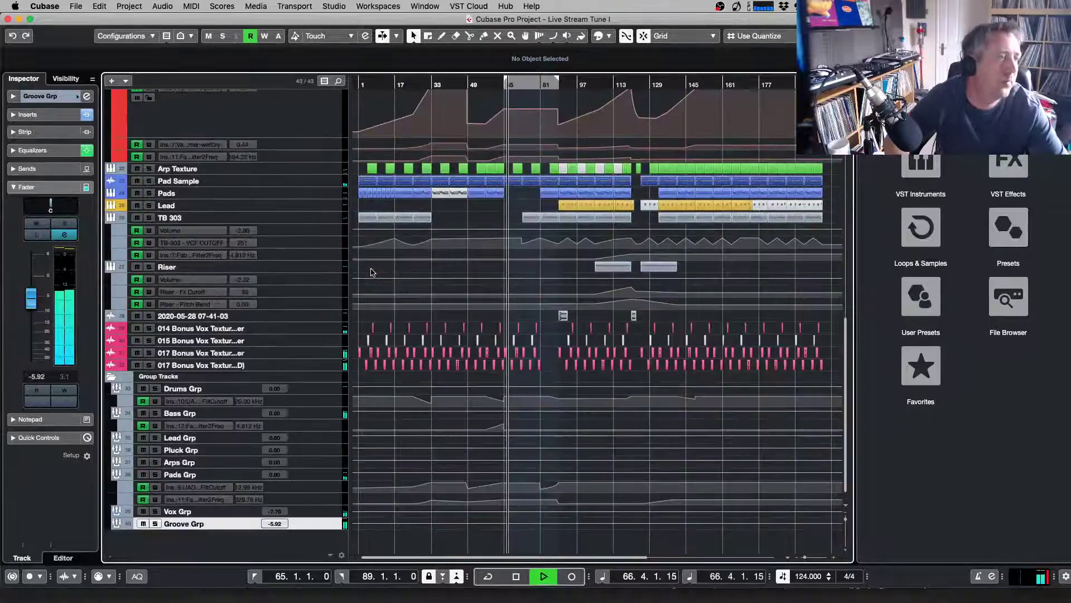
drag(32, 299, 36, 315)
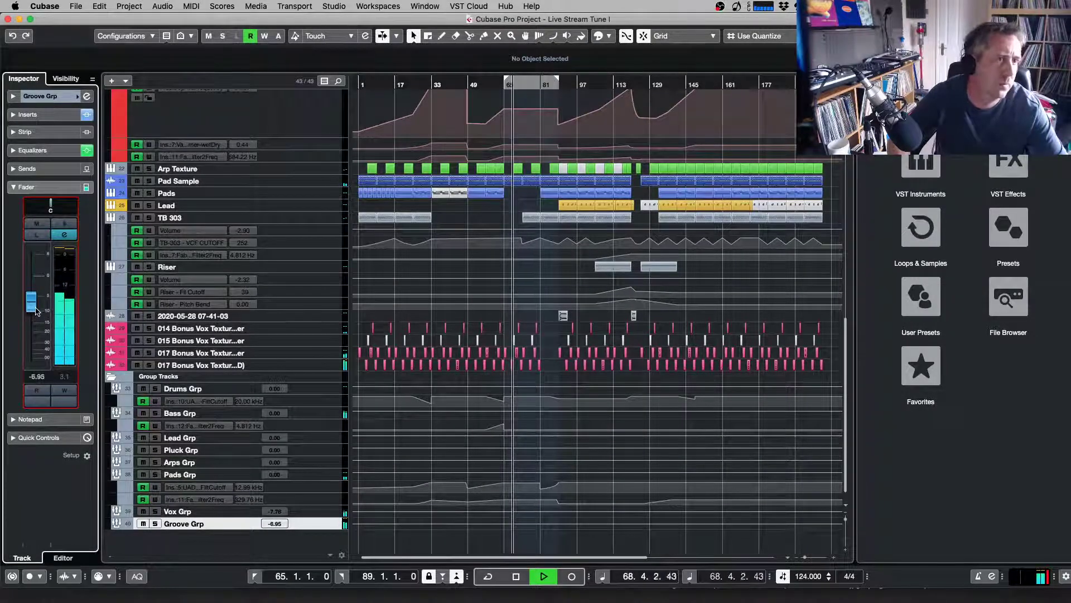
Lower the Groove Grp fader to -7.48 dB while the full mix plays
drag(36, 313, 37, 312)
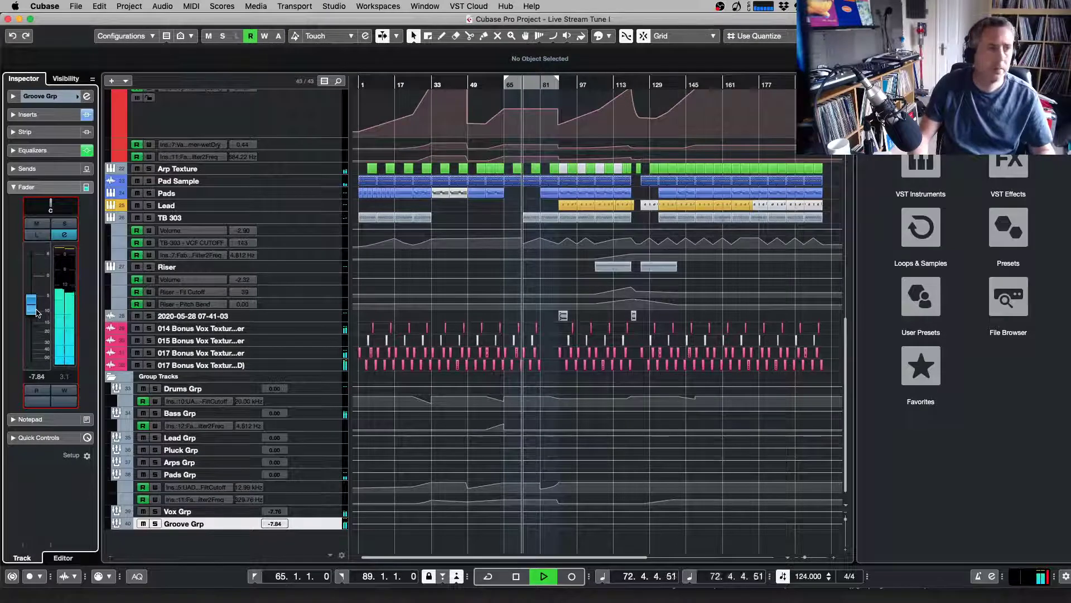
drag(34, 312, 34, 311)
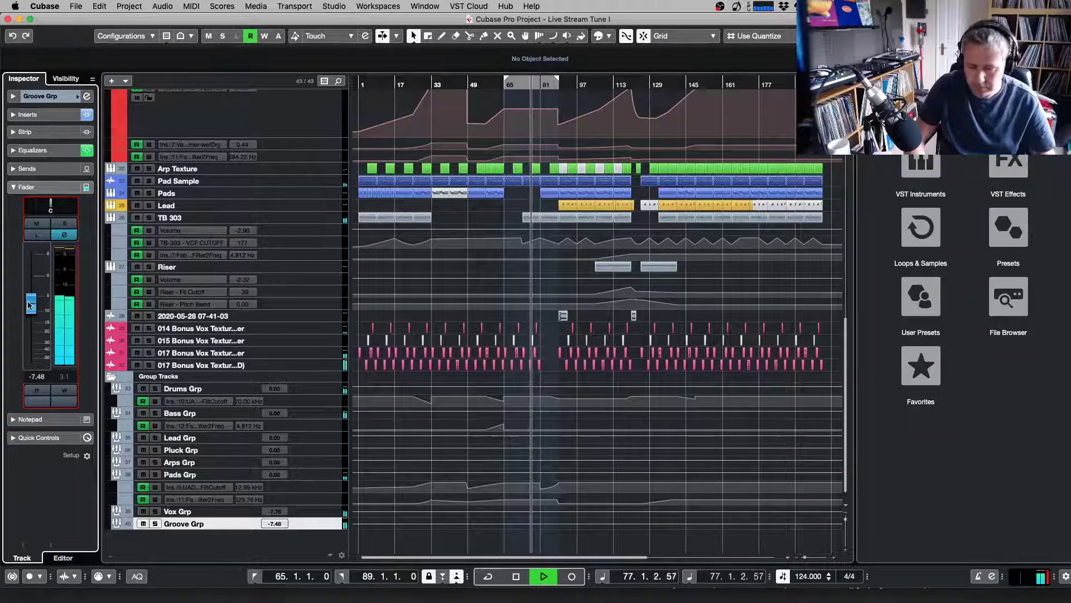
Extend the right locator to 131.3.1.0 and play on from the end of bar 88 into the breakdown
key(g)
key(g)
scroll(335, 270, up, 10)
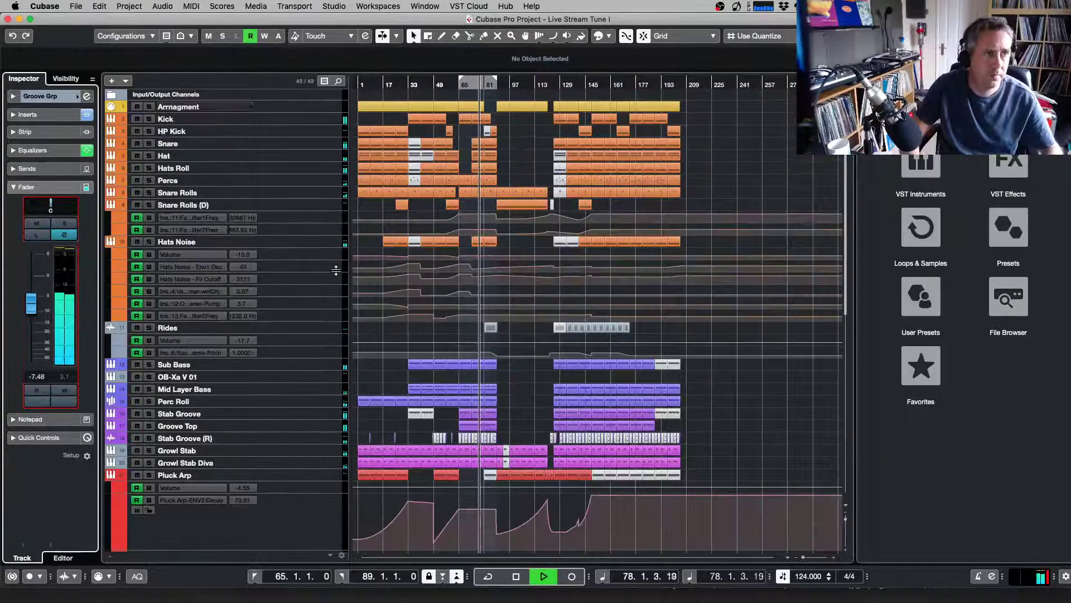
key(h)
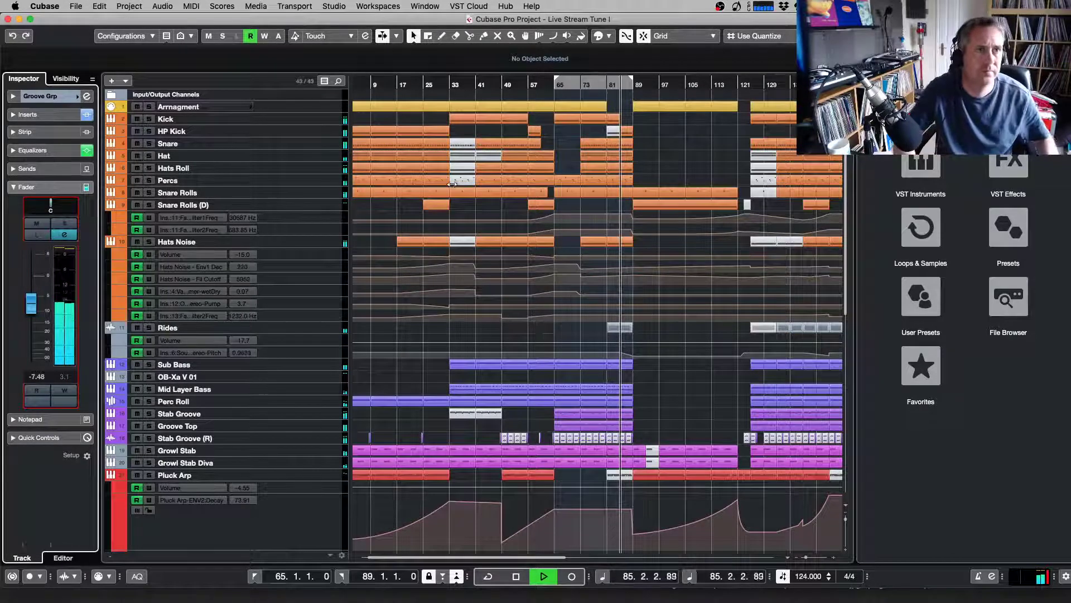
alt+click(772, 86)
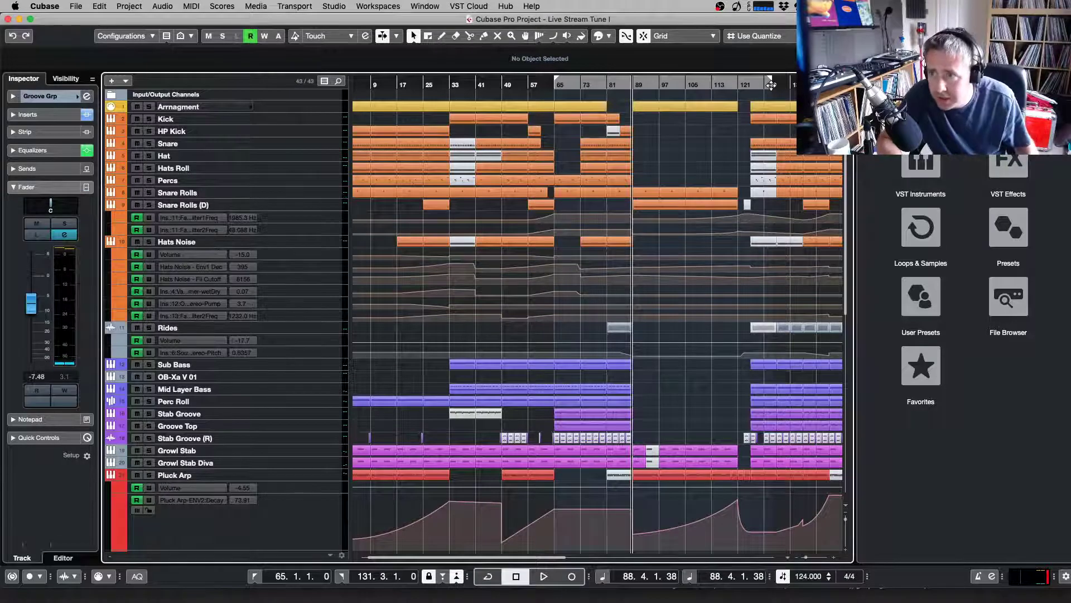
key(space)
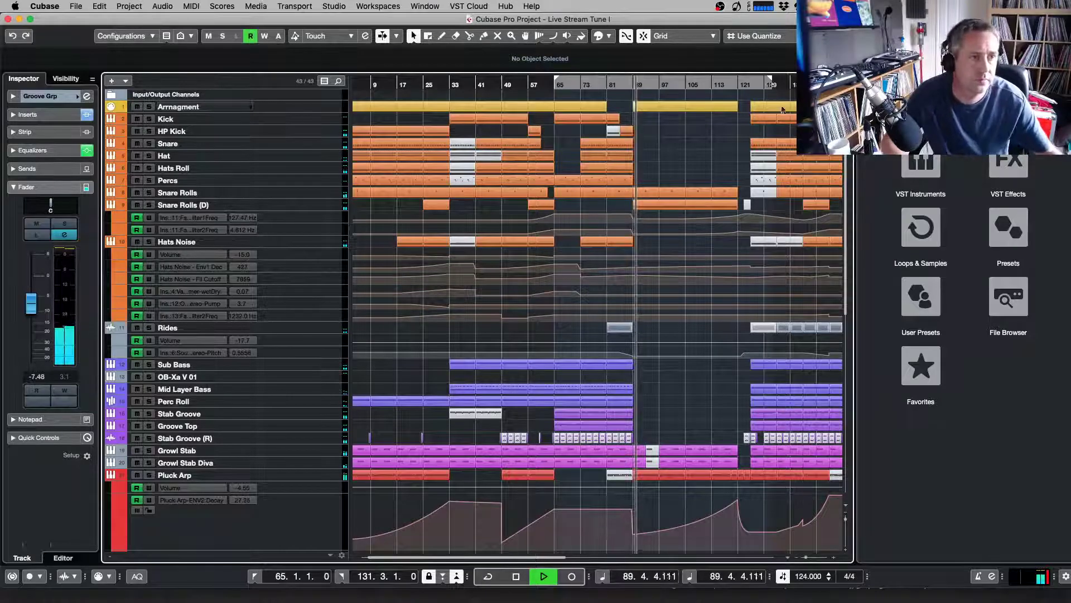
Find Pads Grp's filter cutoff point at bar 89, stop playback, and set the left locator and project cursor to bar 89
scroll(805, 160, down, 10)
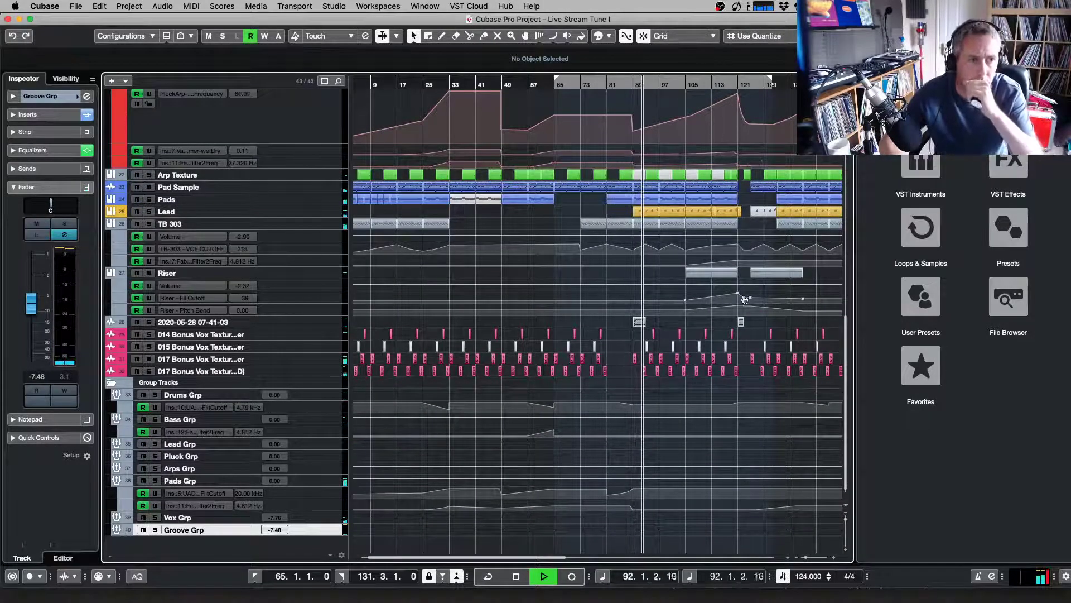
click(633, 489)
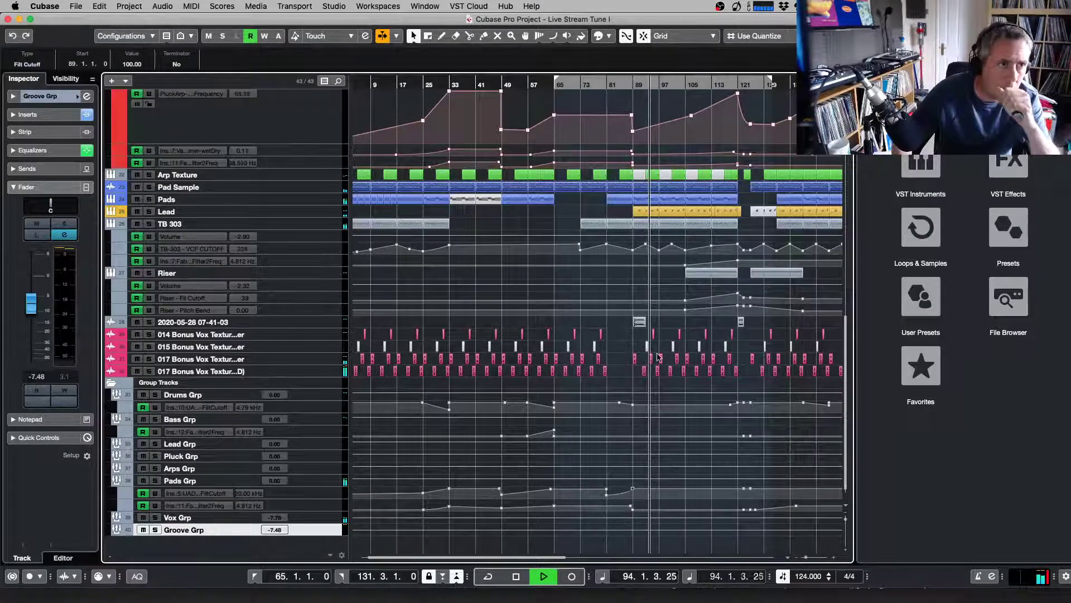
key(space)
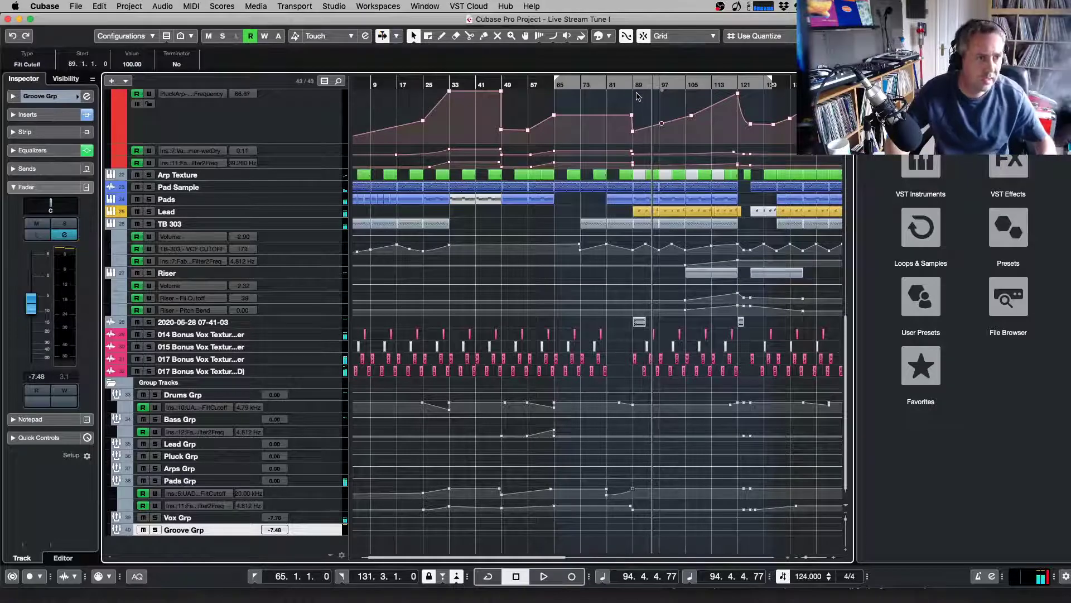
key(h)
key(h)
key(h)
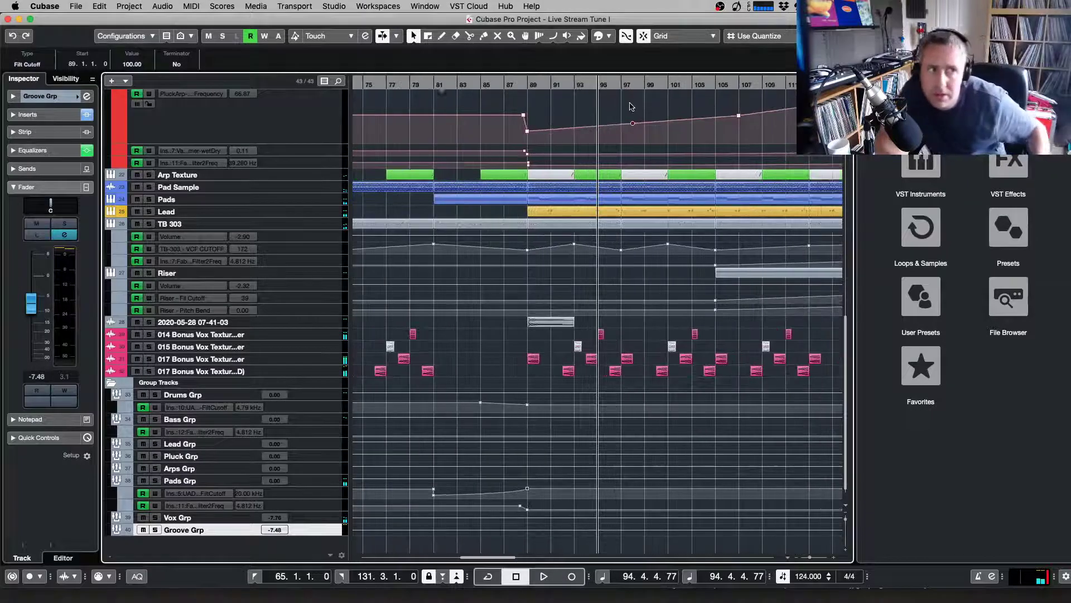
ctrl+click(528, 84)
click(528, 84)
scroll(530, 206, down, 1)
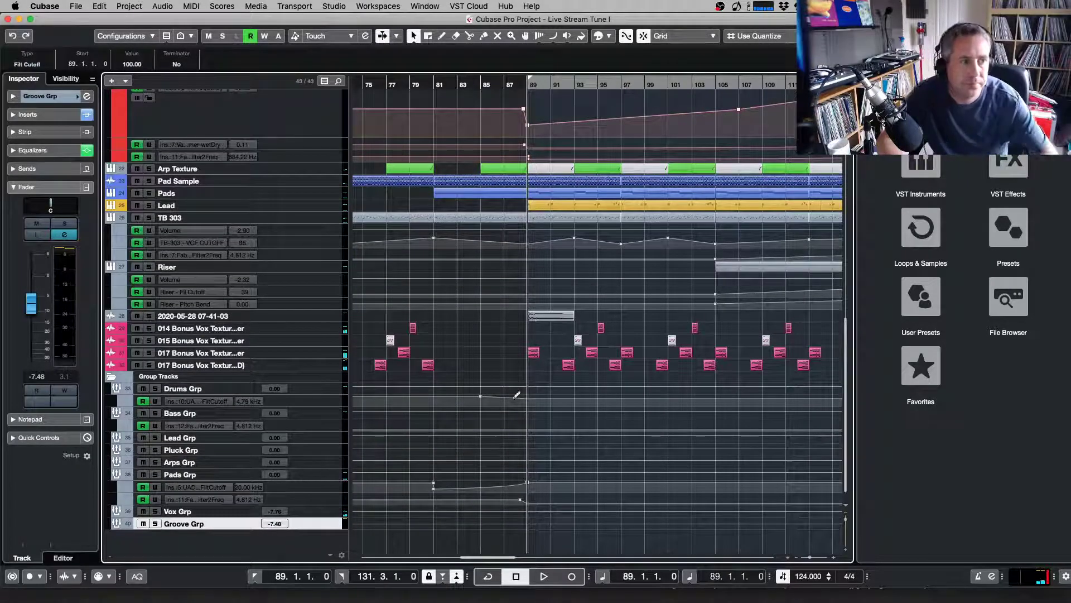
Enlarge Pads Grp's filter cutoff lane and draw a ramp from 44.64 at bar 89 to 100 at bar 105
drag(310, 491, 309, 503)
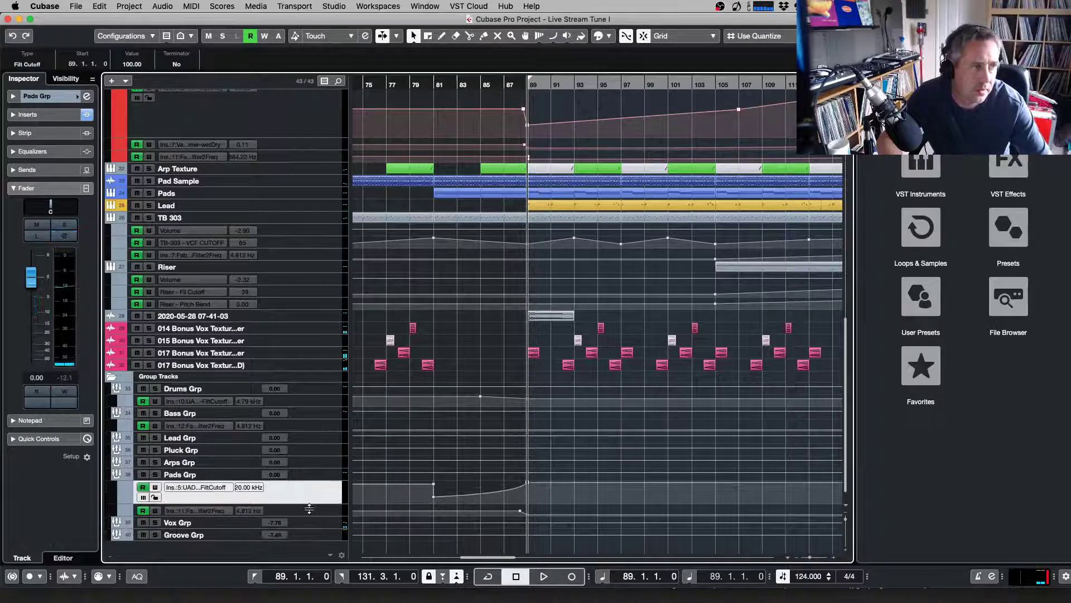
scroll(358, 458, down, 2)
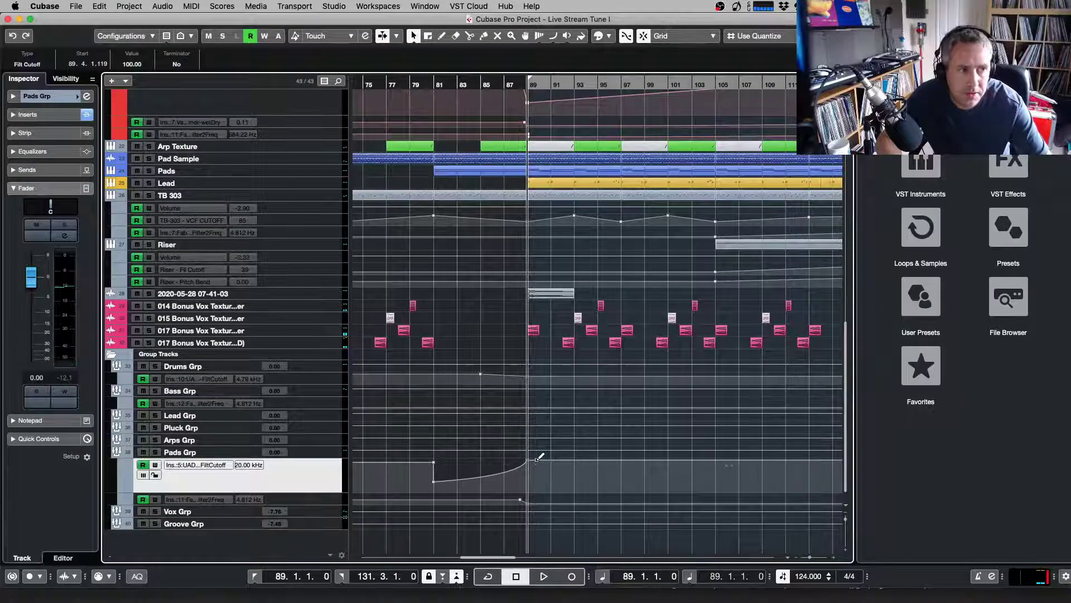
drag(538, 457, 529, 478)
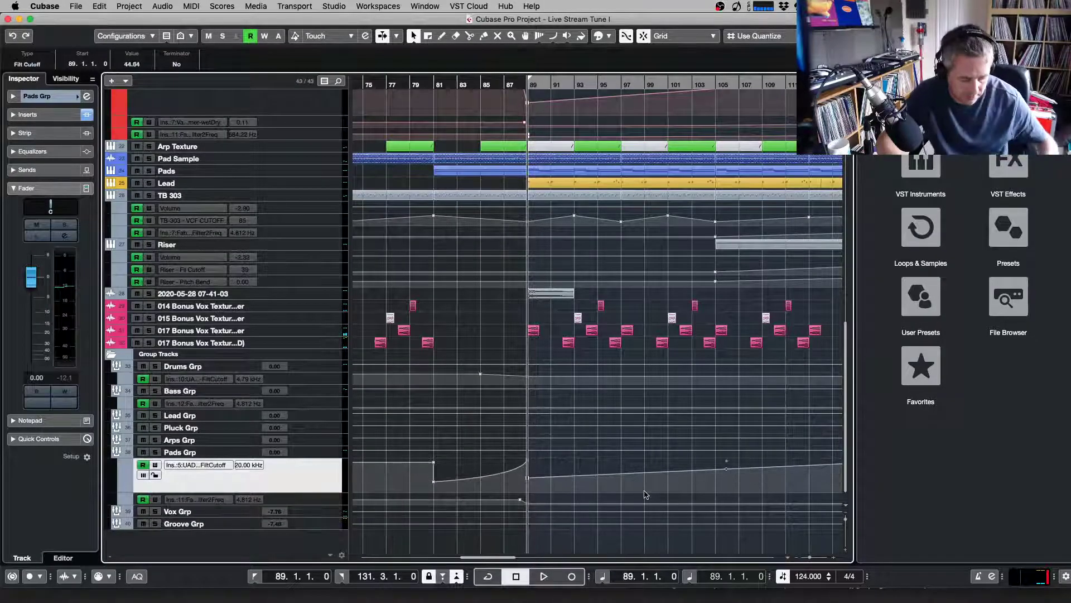
scroll(646, 495, down, 3)
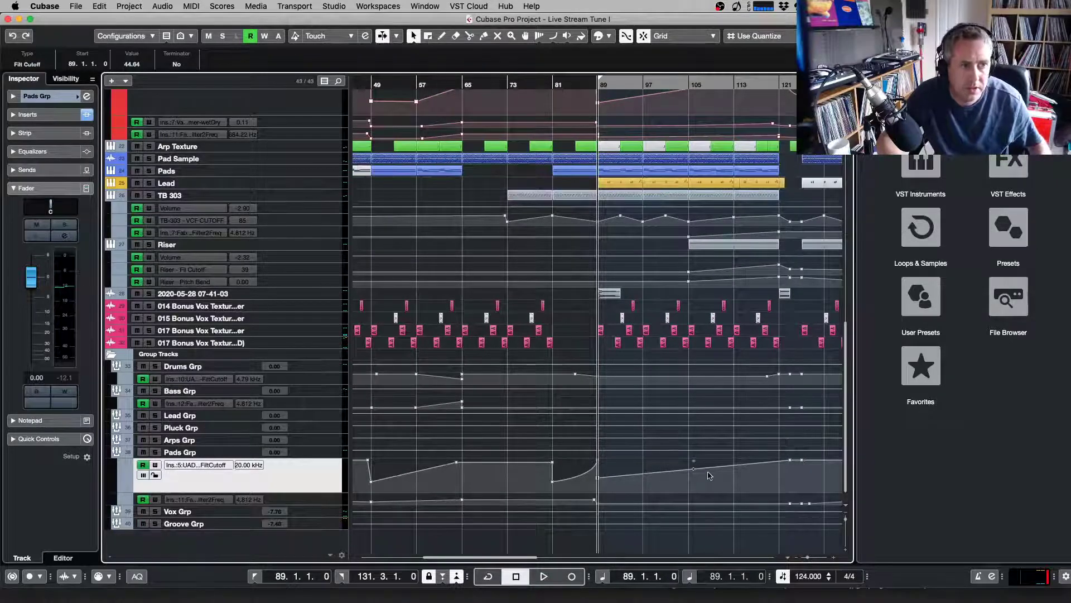
click(709, 469)
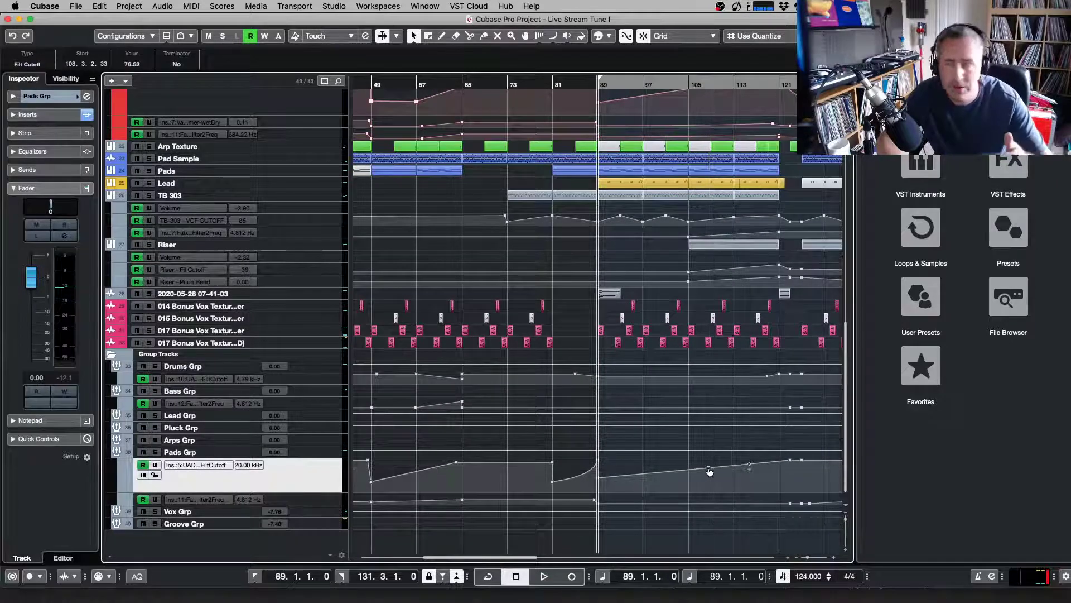
drag(709, 471, 689, 460)
While playing from bar 84, set Pads Grp's bar 89 cutoff peak to 89.29, ramp start to 55.36 and Filter 2 point to 4.812 Hz
click(575, 88)
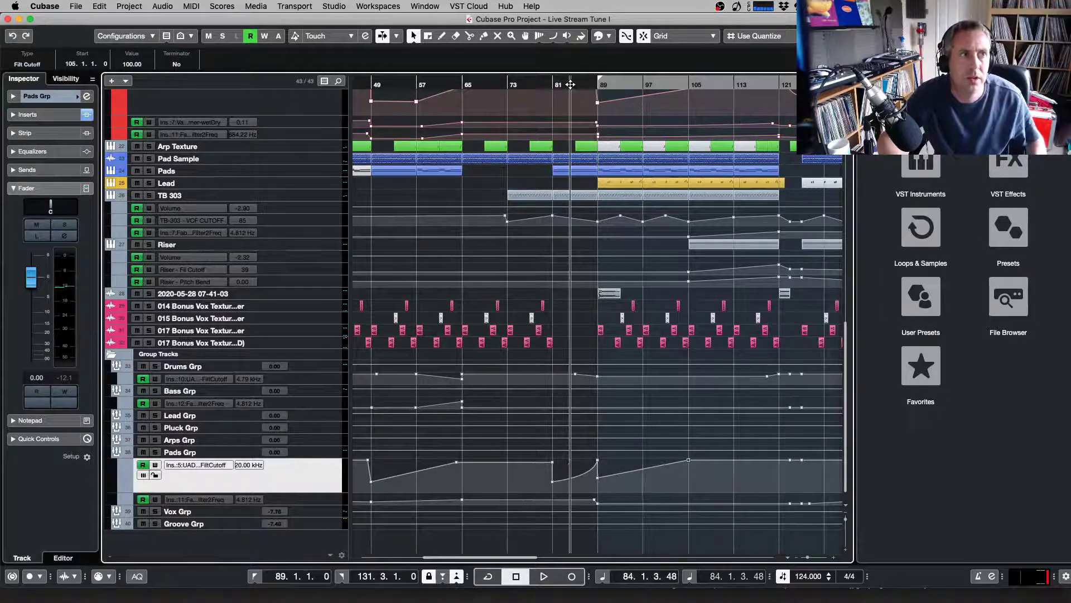
key(space)
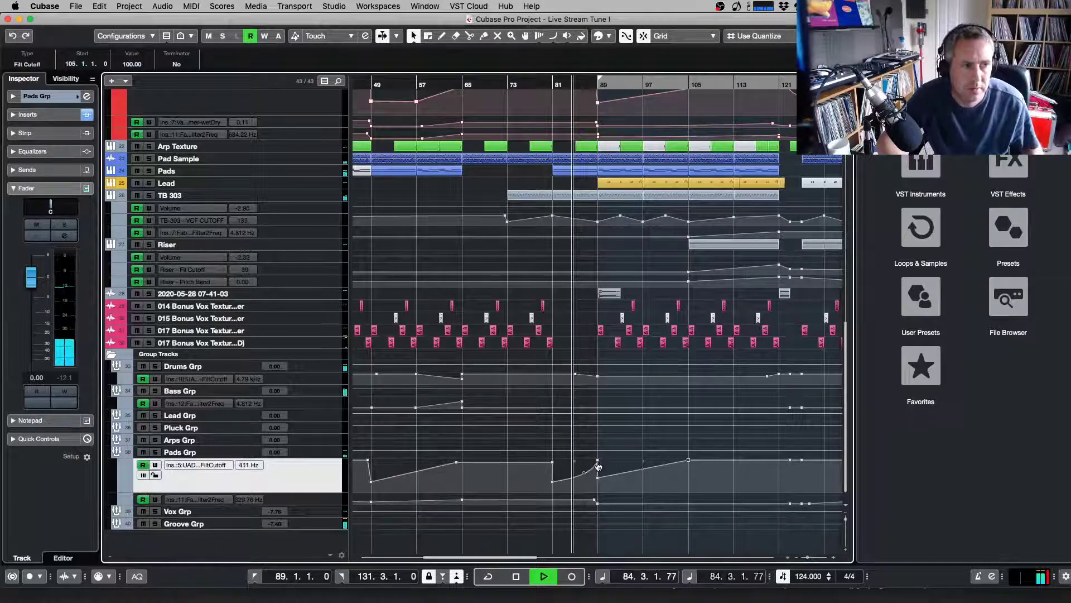
drag(601, 459, 600, 467)
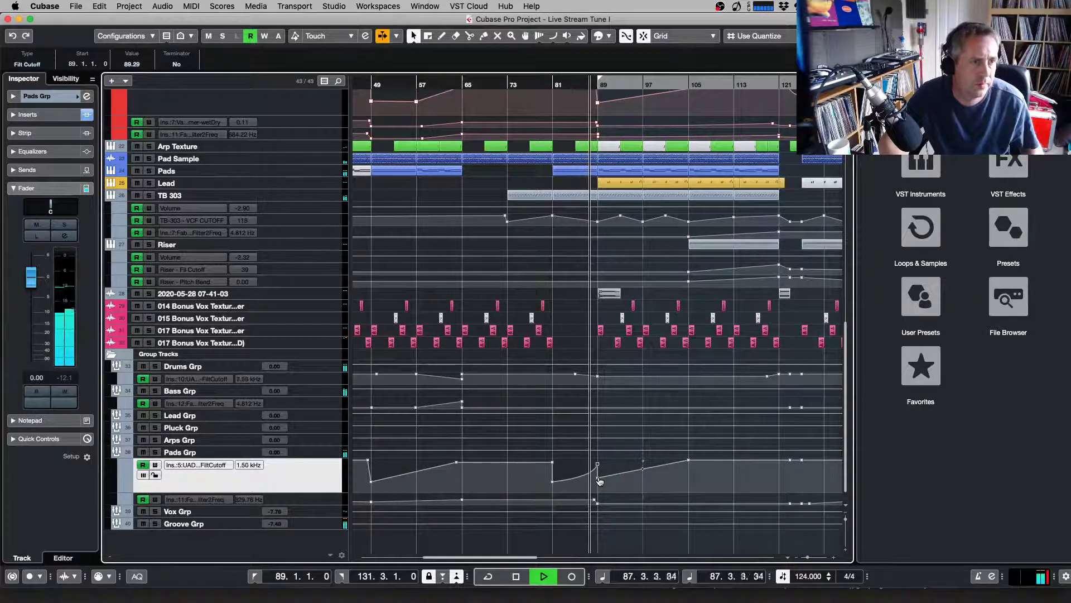
drag(596, 501, 598, 509)
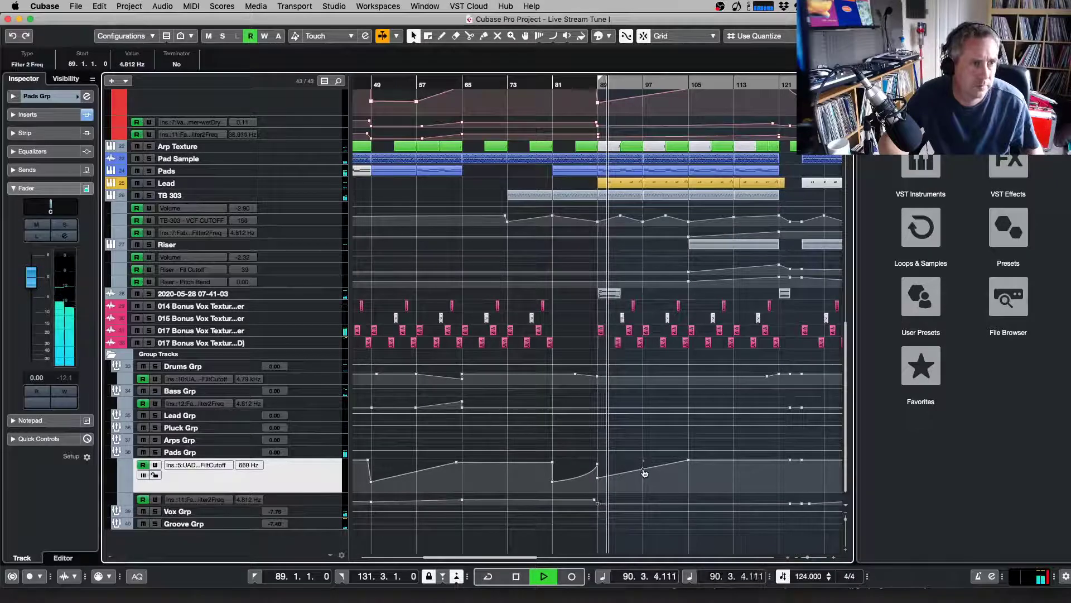
drag(599, 481, 598, 475)
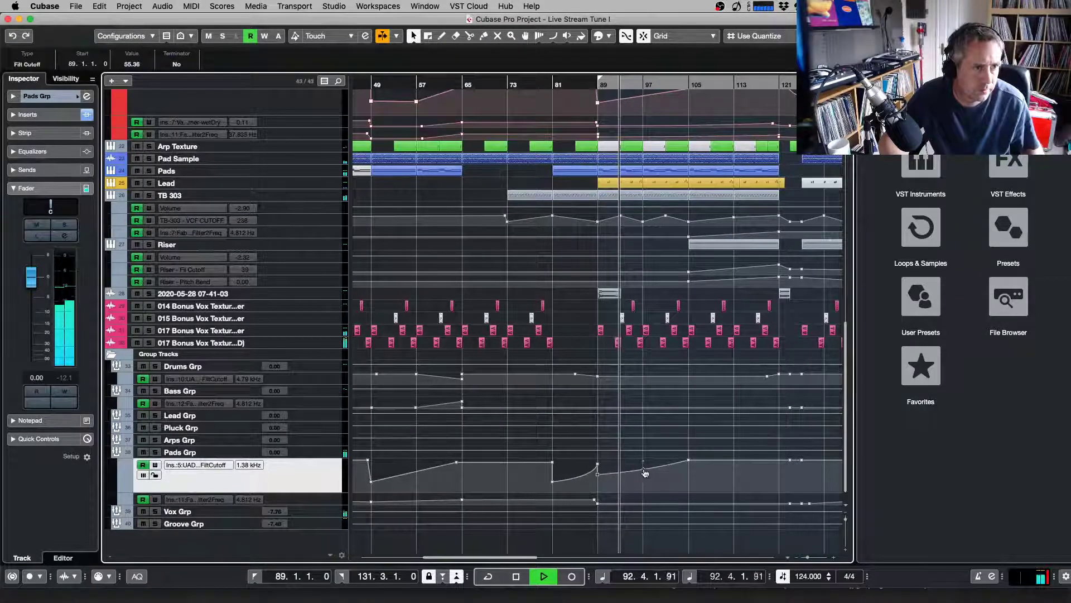
key(Escape)
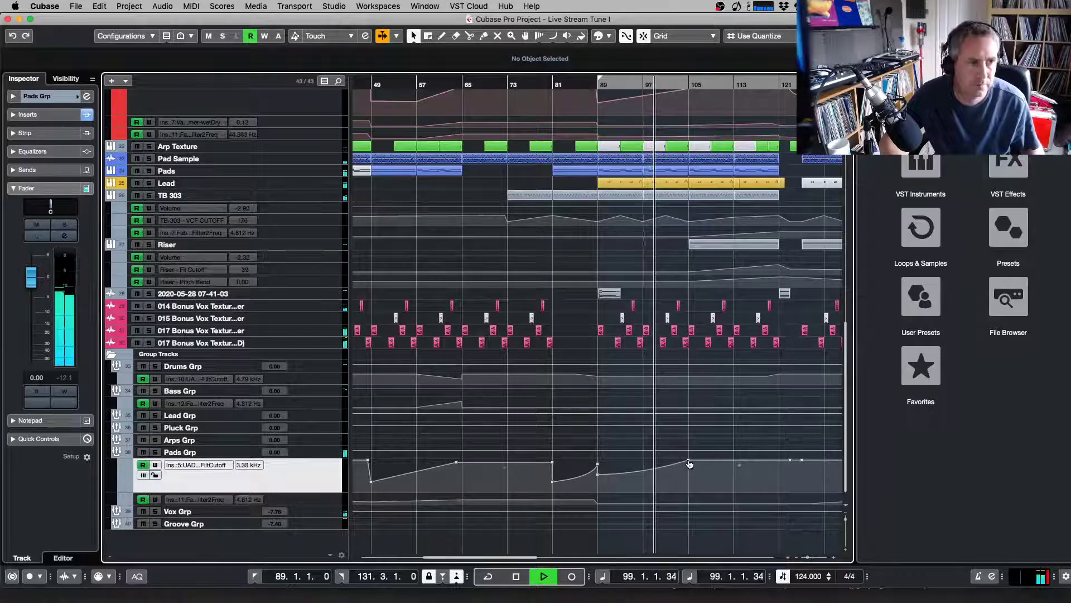
Enlarge Pads Grp's Filter 2 frequency lane and draw a rise from 4.812 Hz at bar 113 to 427.16 Hz at bar 121
click(327, 499)
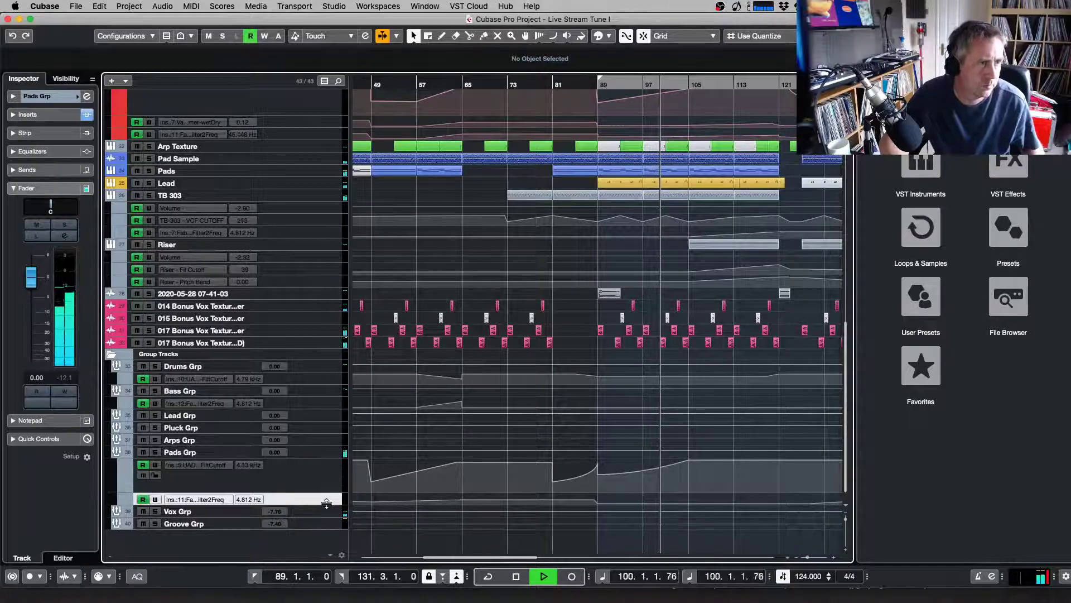
drag(327, 502, 327, 525)
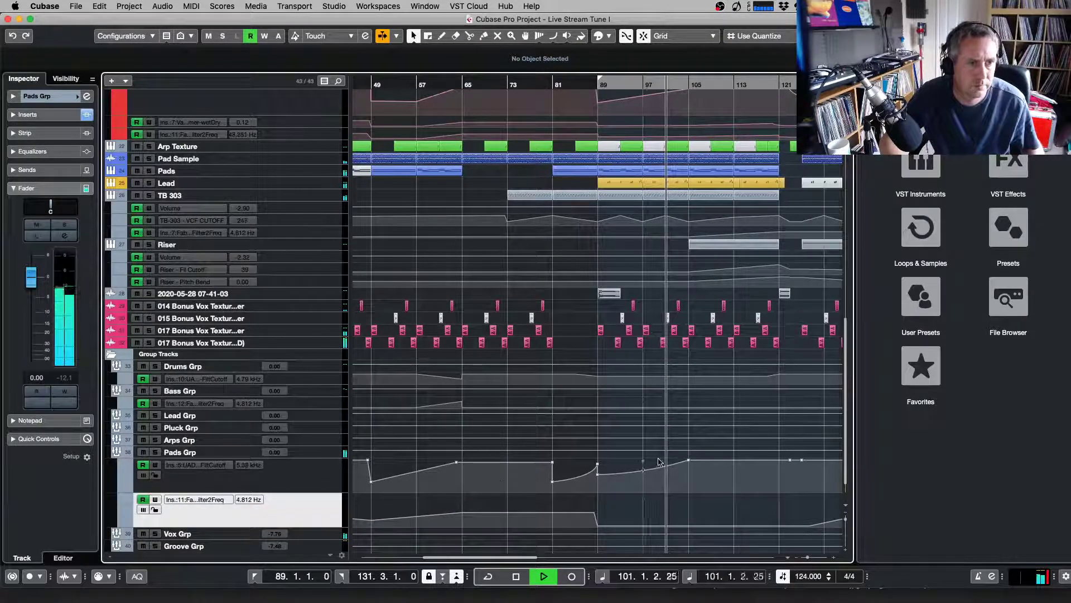
click(737, 525)
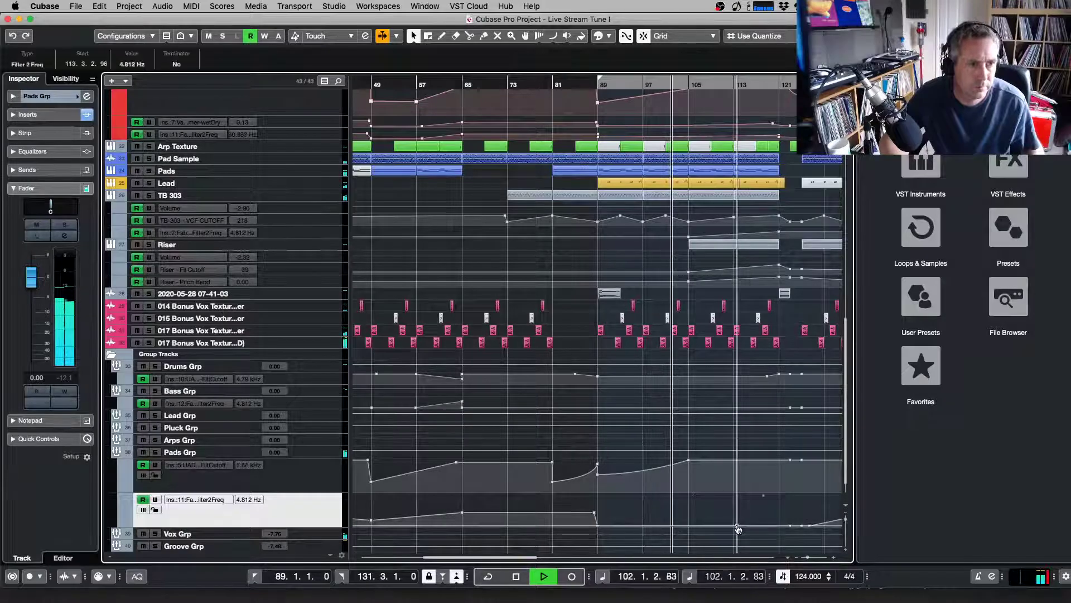
drag(783, 524, 785, 513)
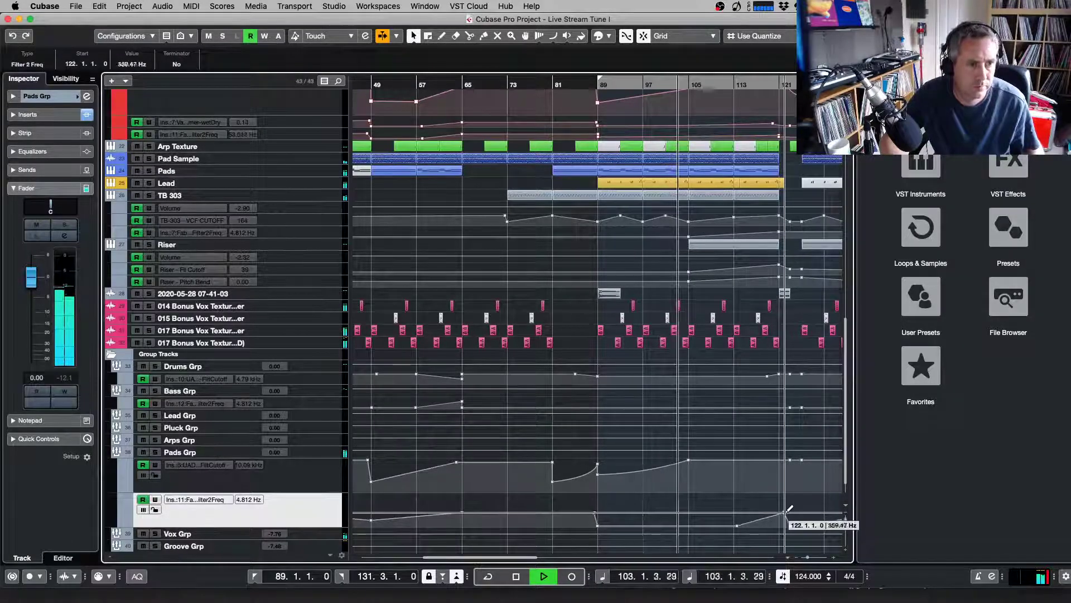
click(736, 526)
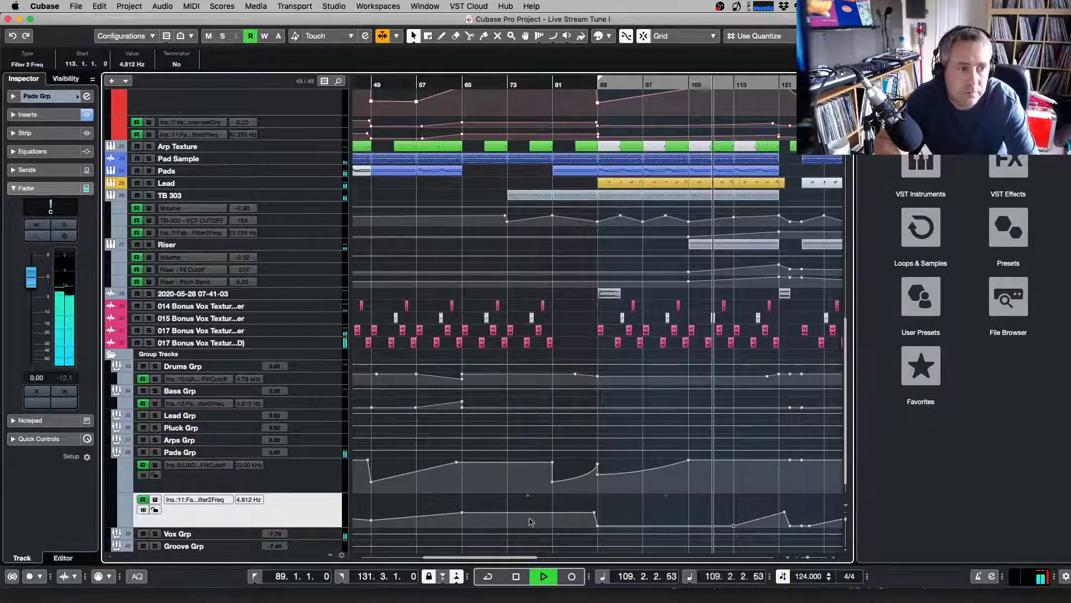
click(784, 513)
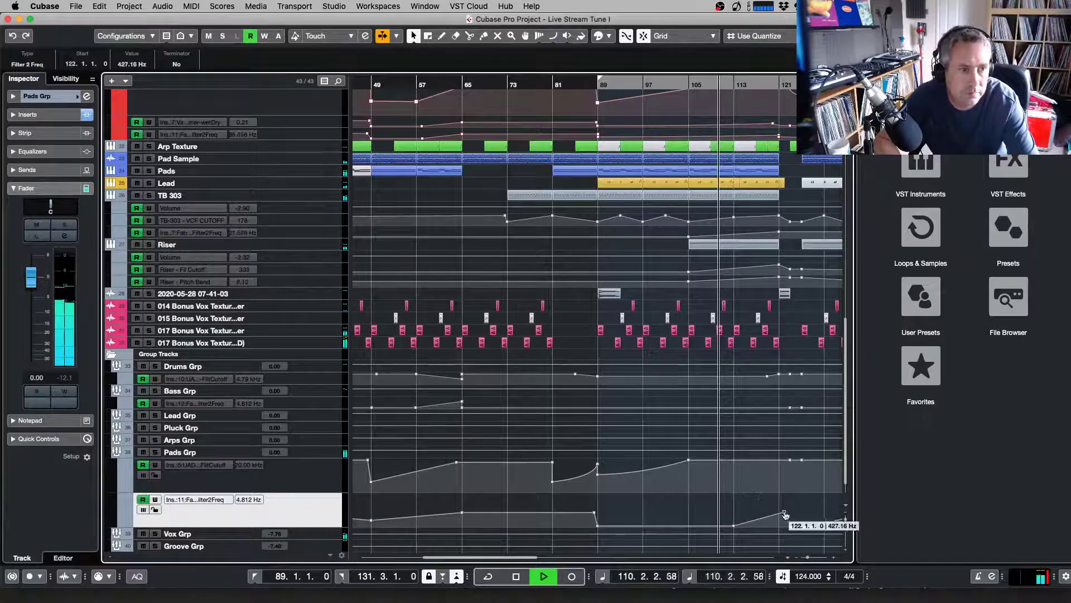
drag(785, 513, 779, 513)
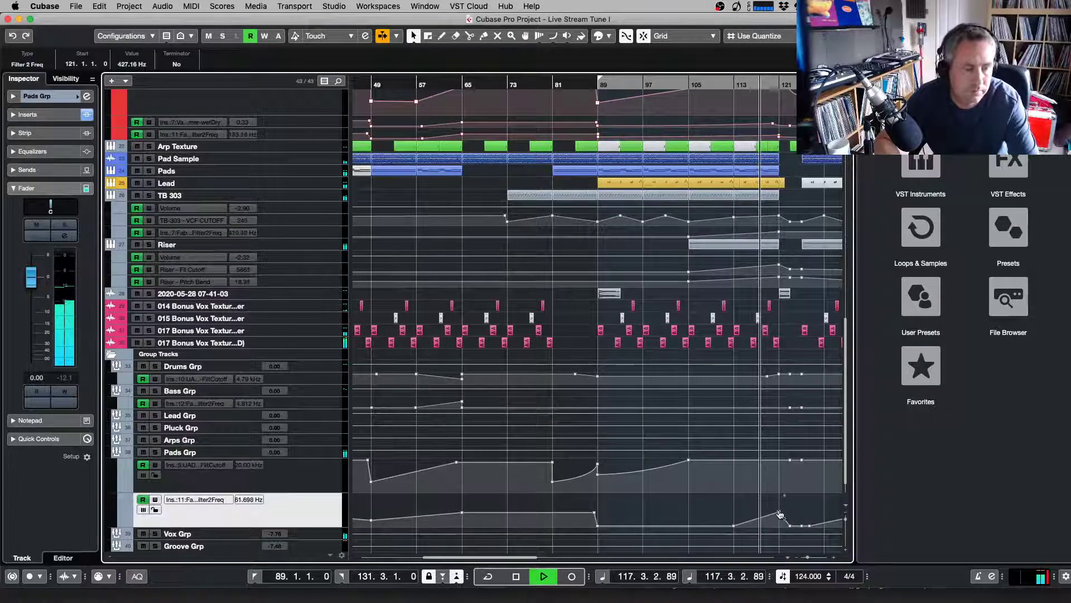
Select Pluck Arp, view its filter frequency automation around bar 125 closely, stop playback, and place the project cursor at bar 120
scroll(345, 257, up, 5)
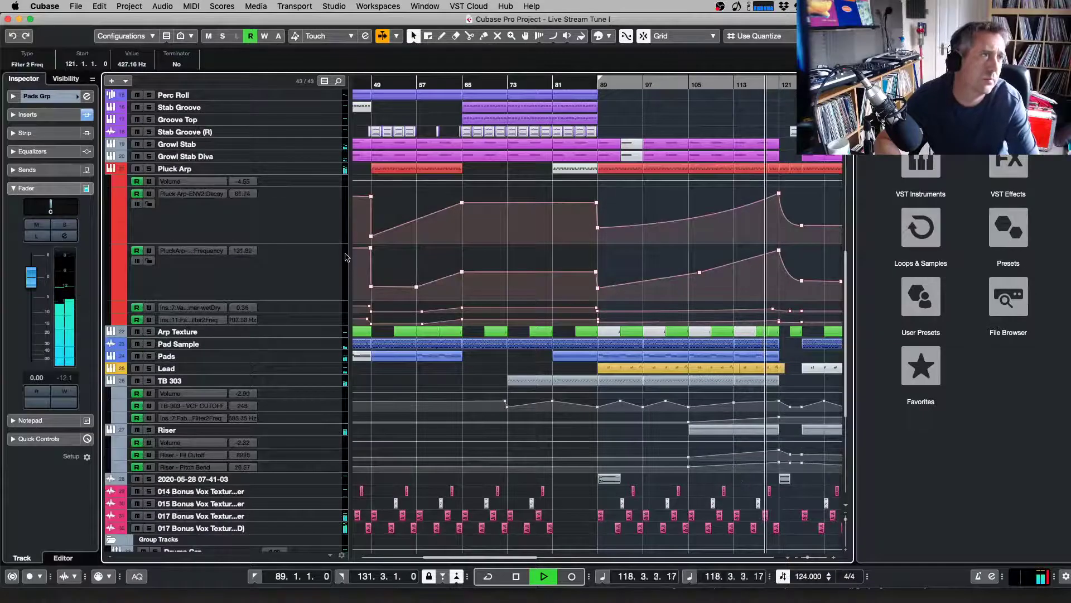
click(307, 169)
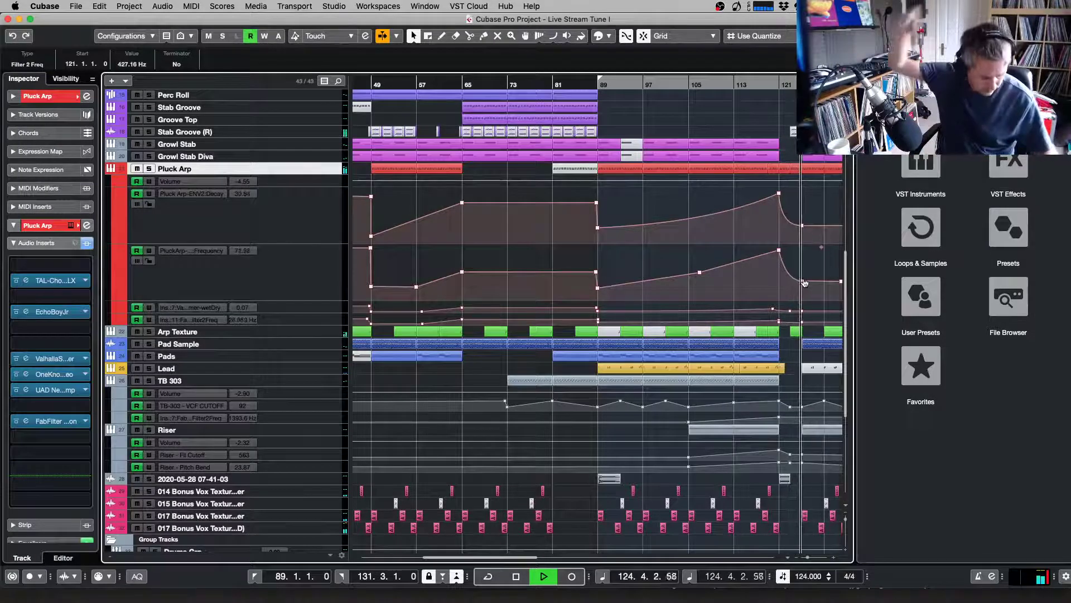
key(g)
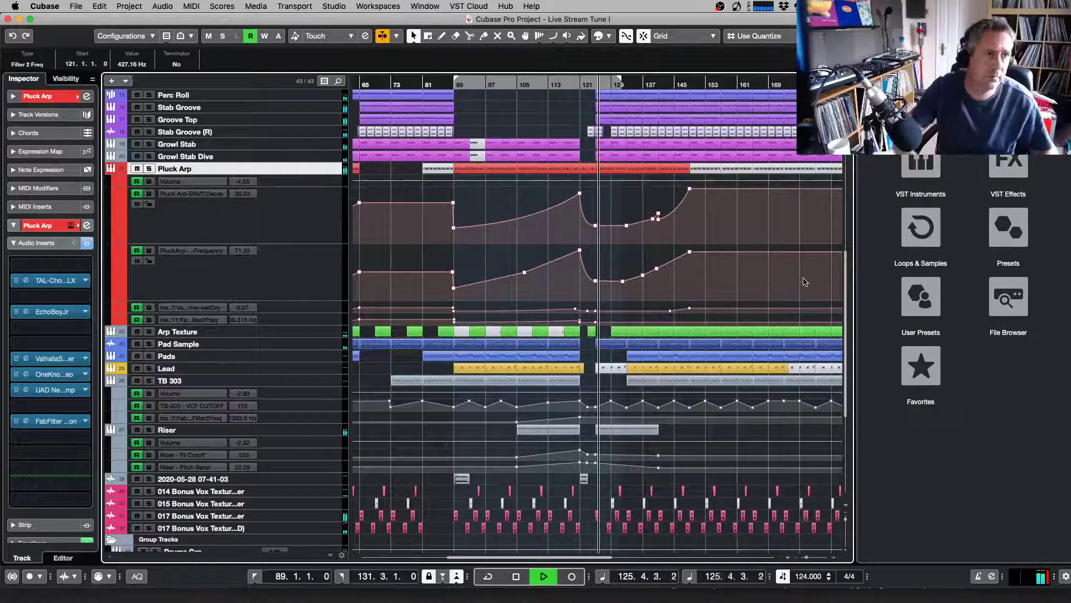
key(h)
key(h)
key(h)
key(h)
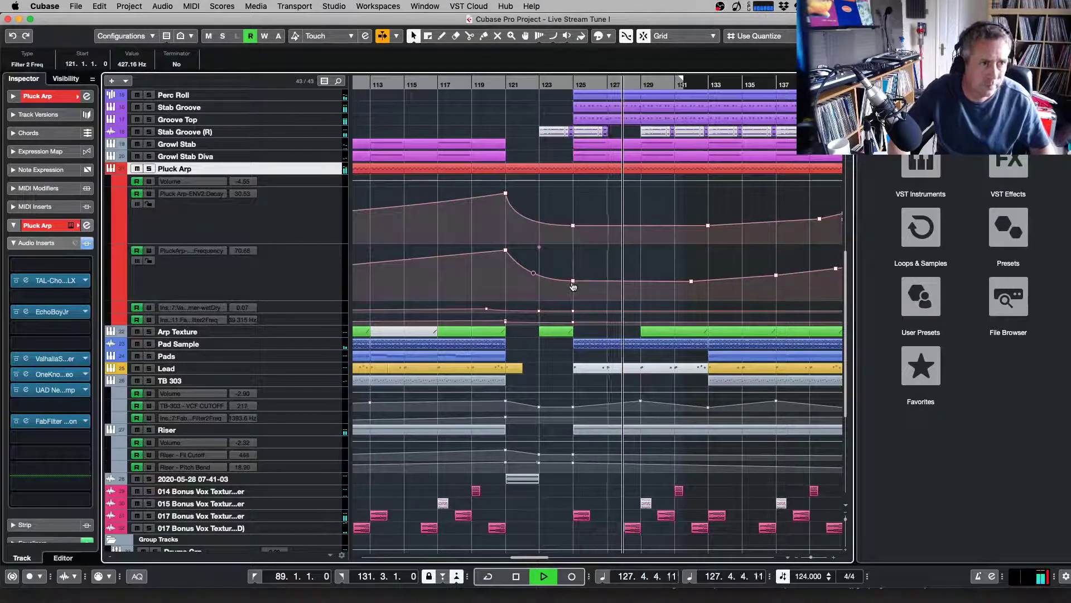
key(space)
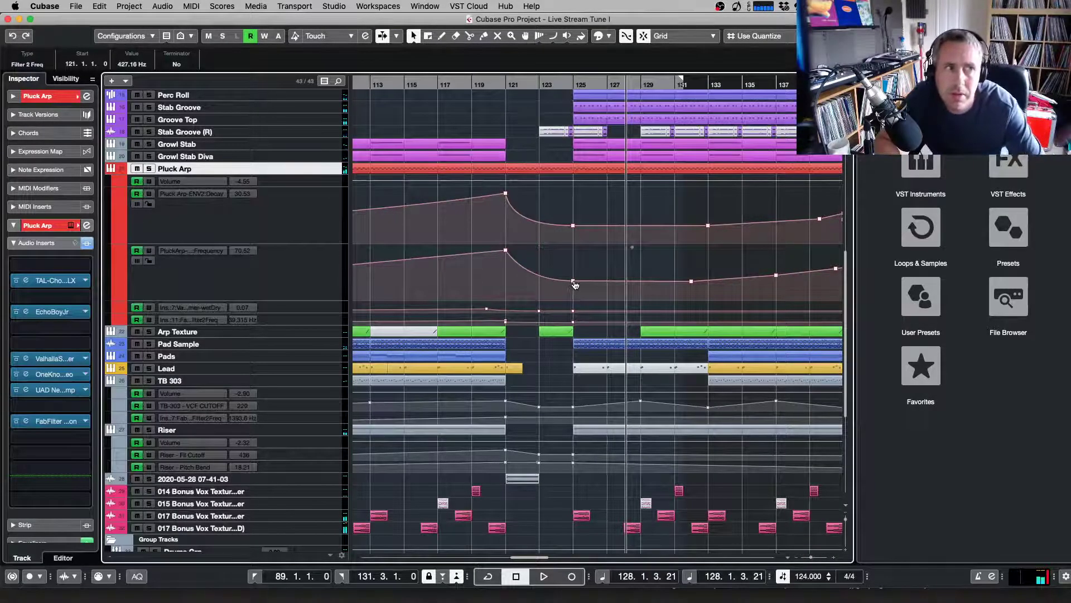
click(492, 80)
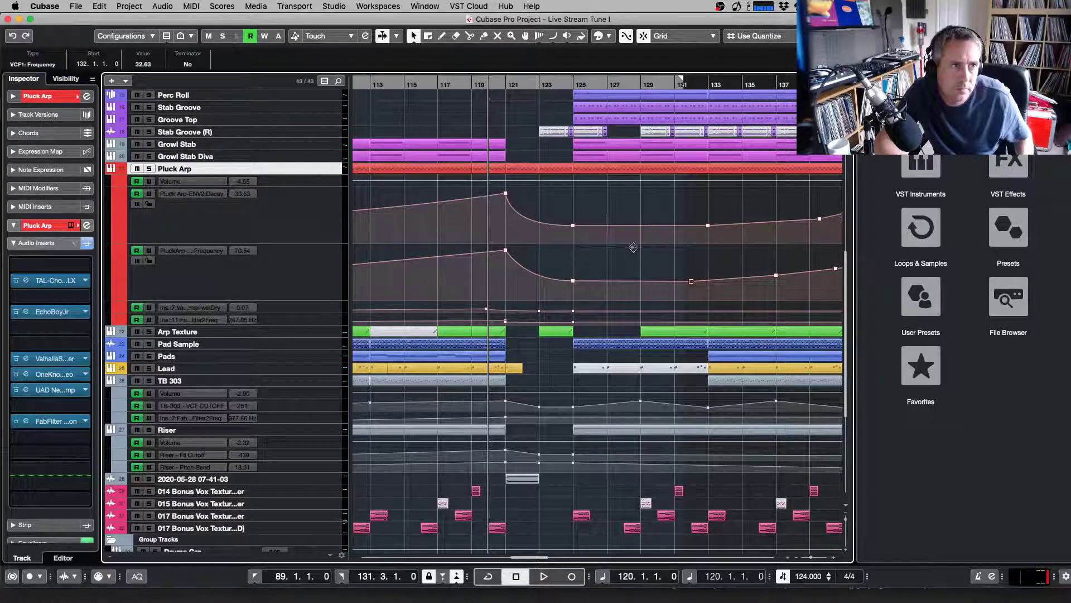
While playing from bar 120, set Pluck Arp's bar 132 filter frequency to 57.89, align the bar 125 point, and set bar 125 decay to 28.42
key(space)
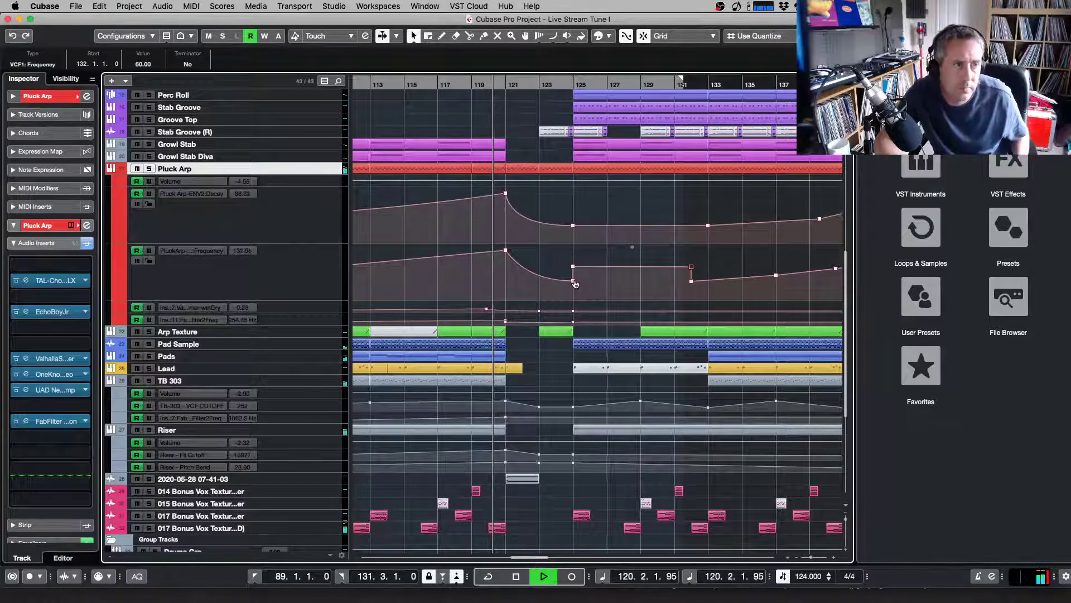
click(573, 282)
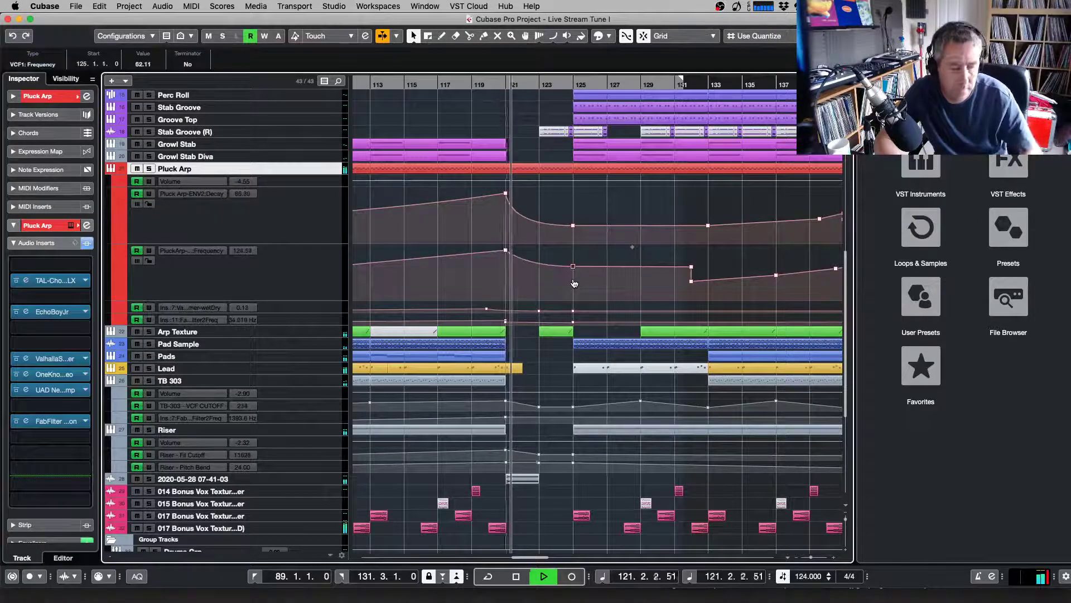
drag(573, 283, 574, 269)
drag(574, 226, 573, 228)
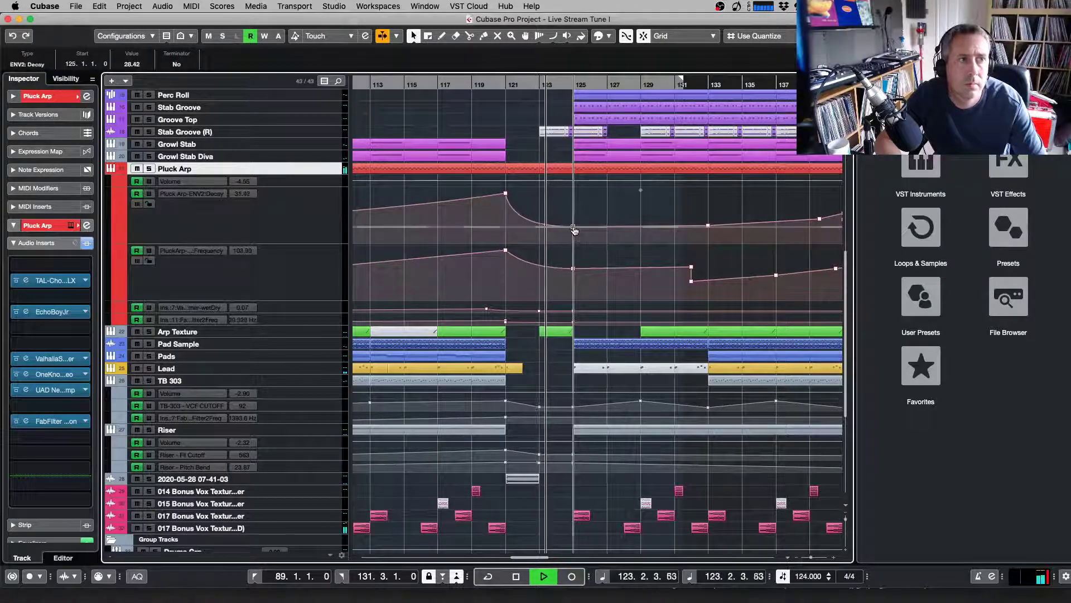
click(708, 226)
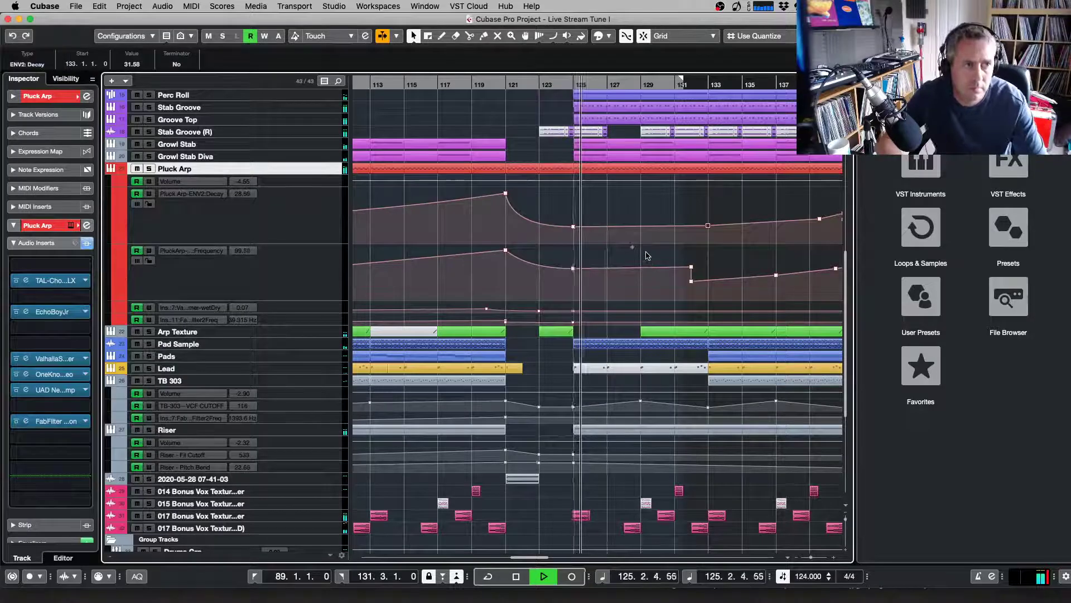
click(691, 268)
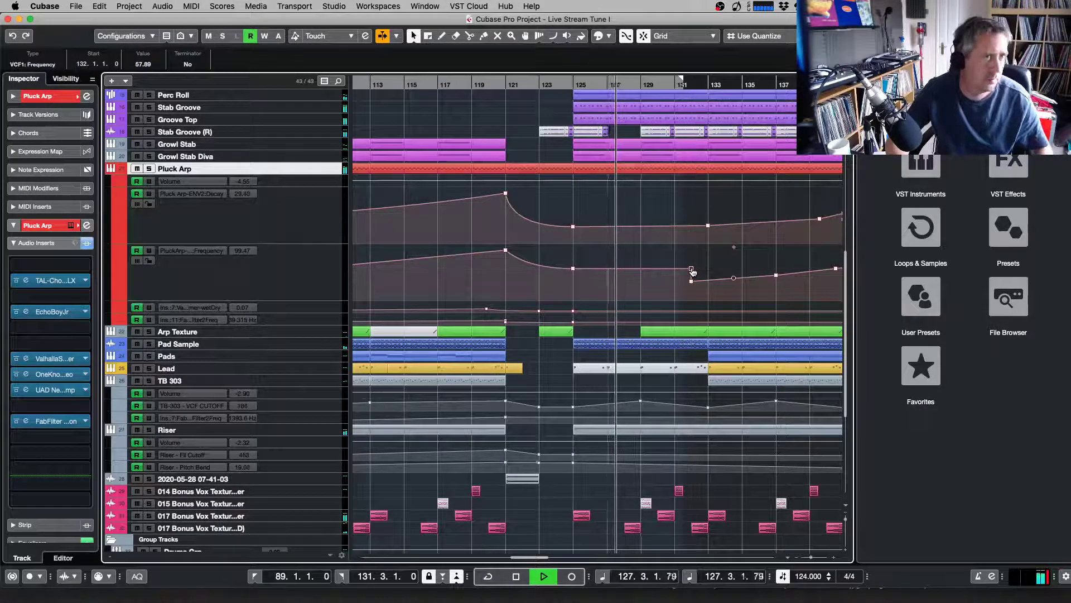
key(space)
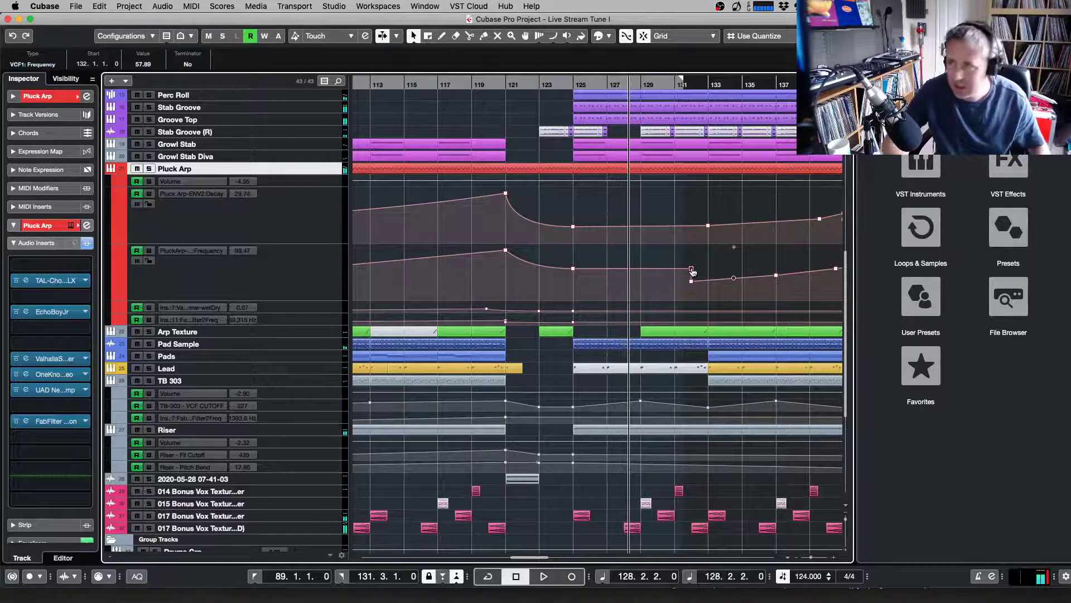
With Pads soloed from bar 116, raise Pads Grp's Filter 2 frequency peak at bar 121 and curve the rise from bar 113
click(490, 85)
click(464, 85)
click(422, 85)
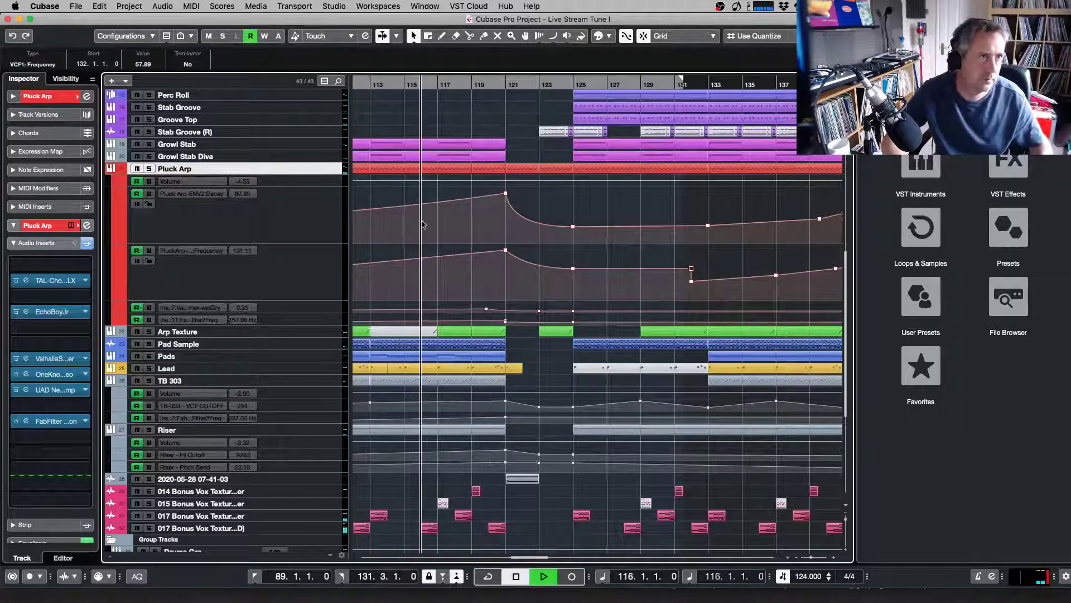
scroll(429, 241, down, 10)
key(space)
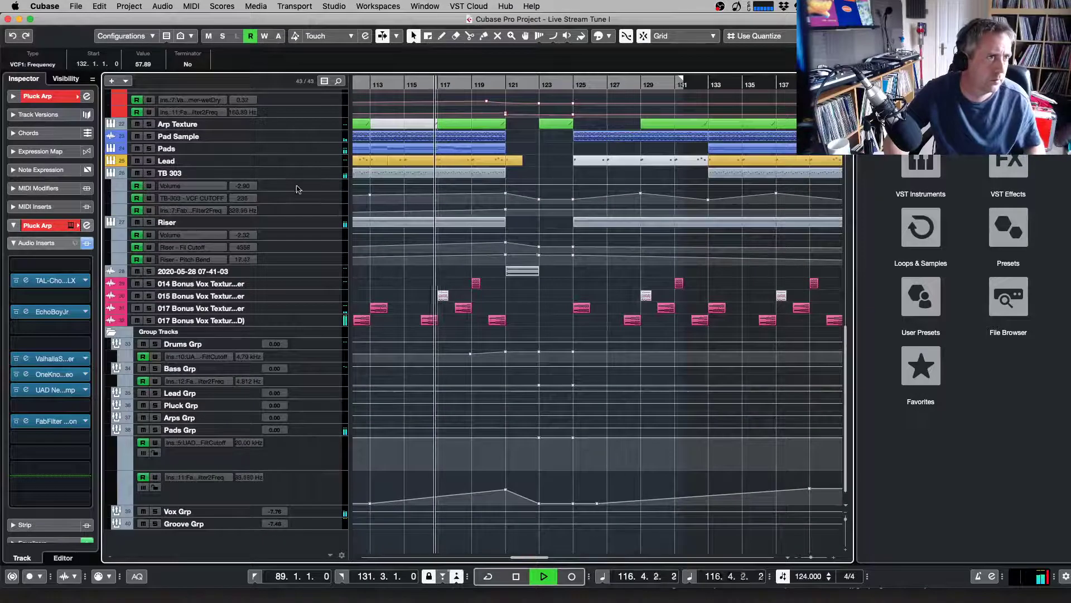
click(149, 149)
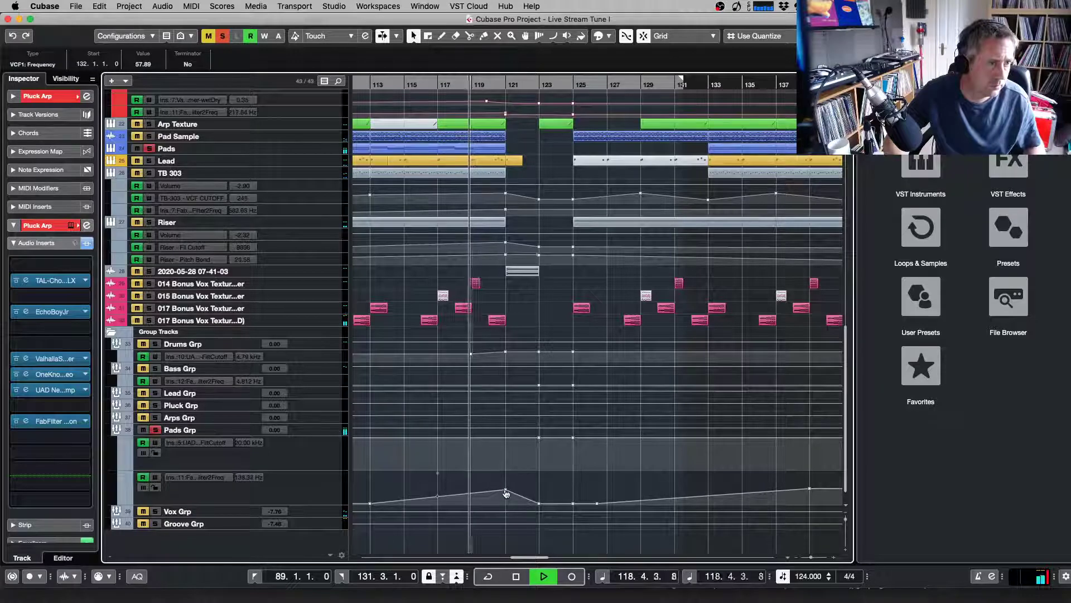
drag(505, 490, 506, 485)
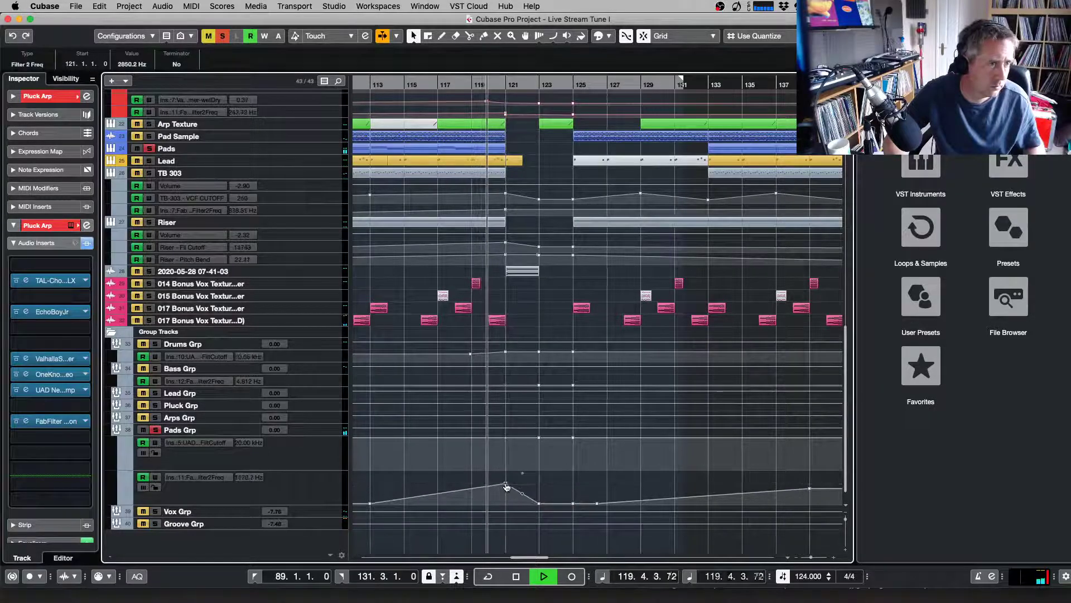
click(506, 484)
click(455, 374)
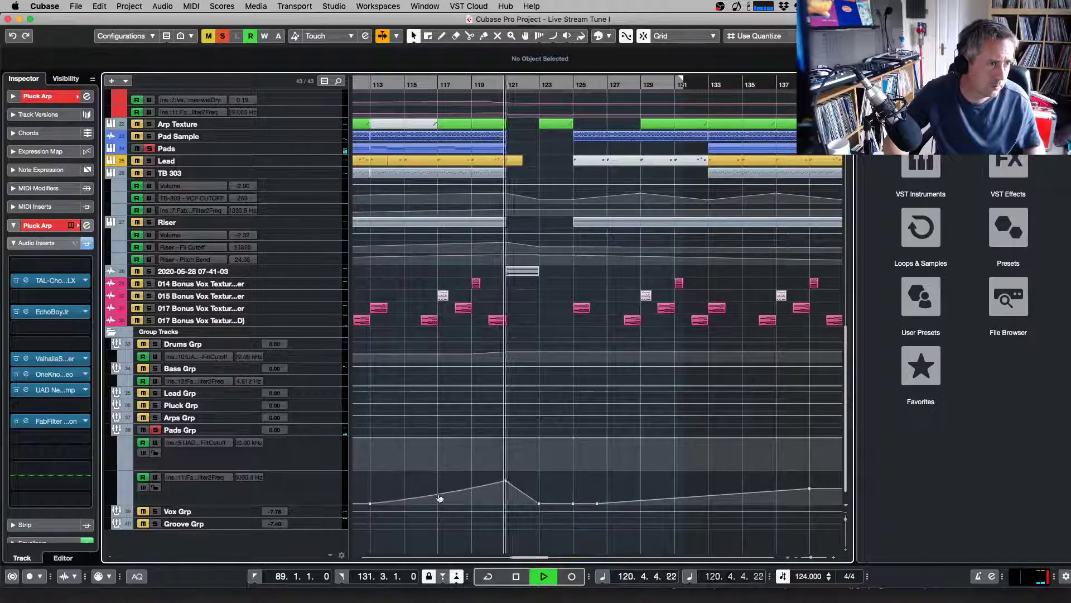
Play the unsoloed mix from bar 113, show the whole arrangement, move the right locator to 206.3.1.0, and stop playback
click(378, 82)
click(223, 36)
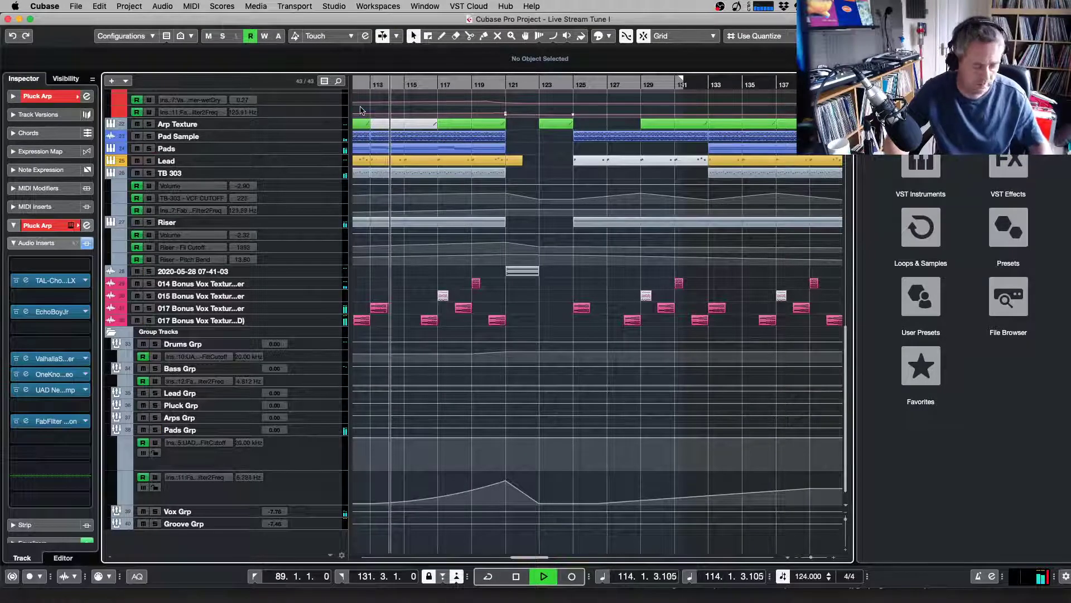
key(g)
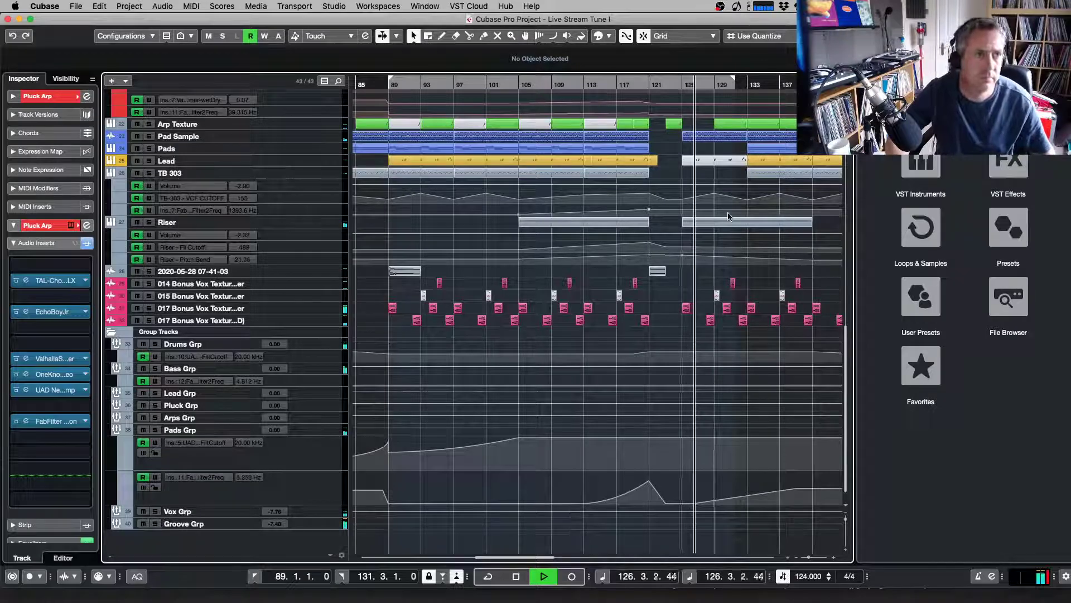
key(g)
key(g)
key(g)
key(g)
key(g)
key(g)
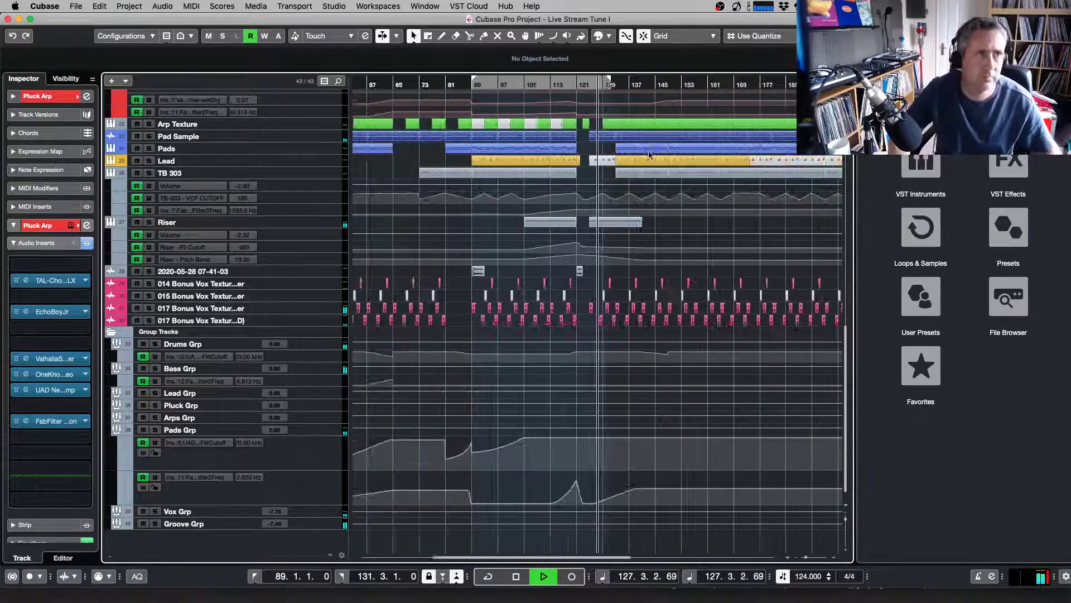
scroll(636, 146, up, 10)
click(639, 137)
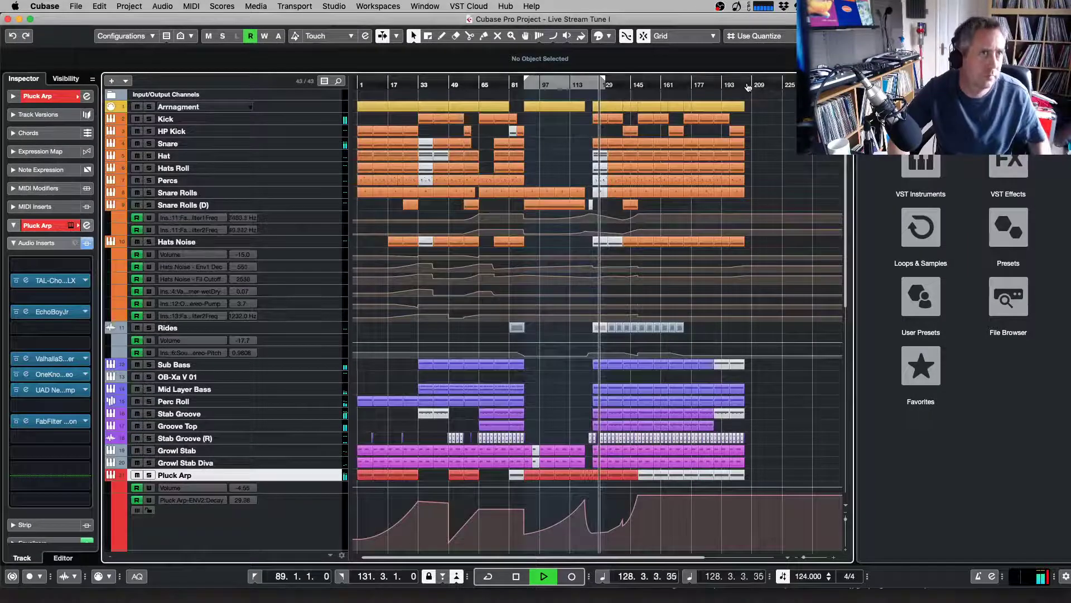
key(space)
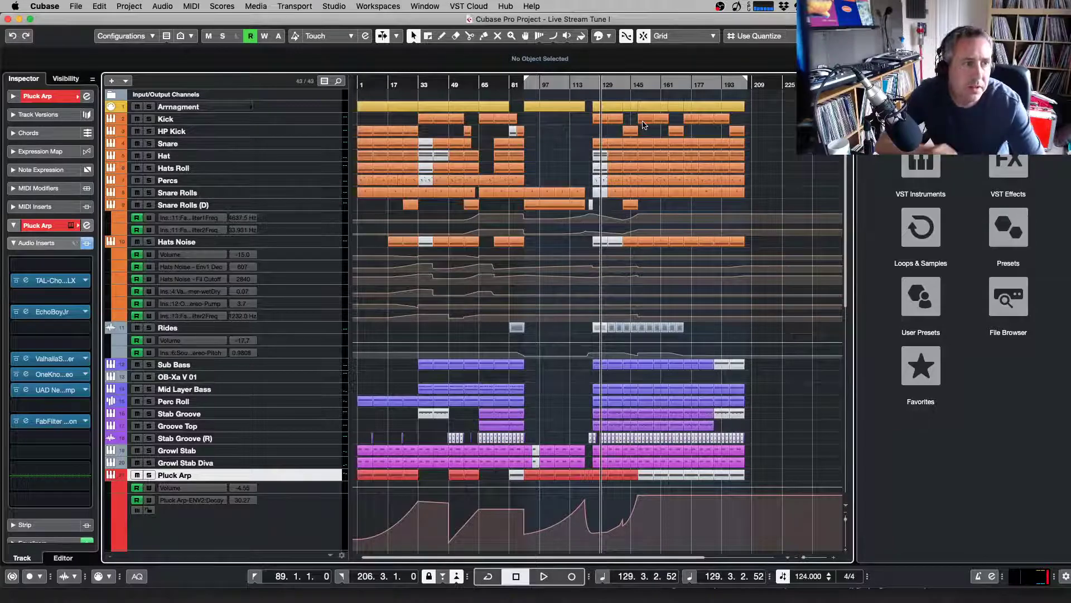
Unmute the Lead part between bars 125 and 133
scroll(643, 133, down, 15)
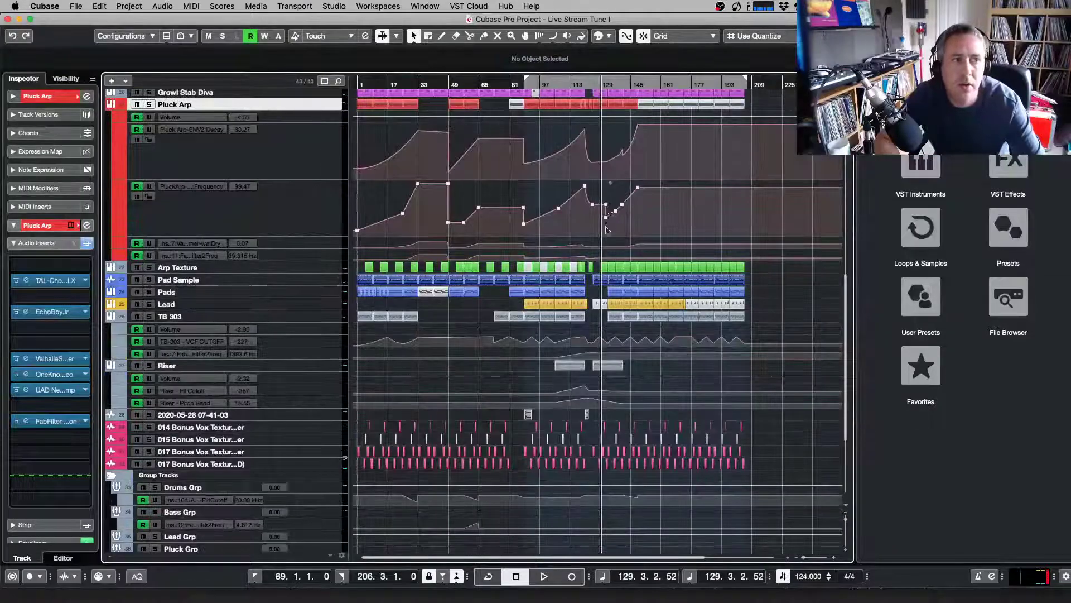
key(h)
key(h)
key(h)
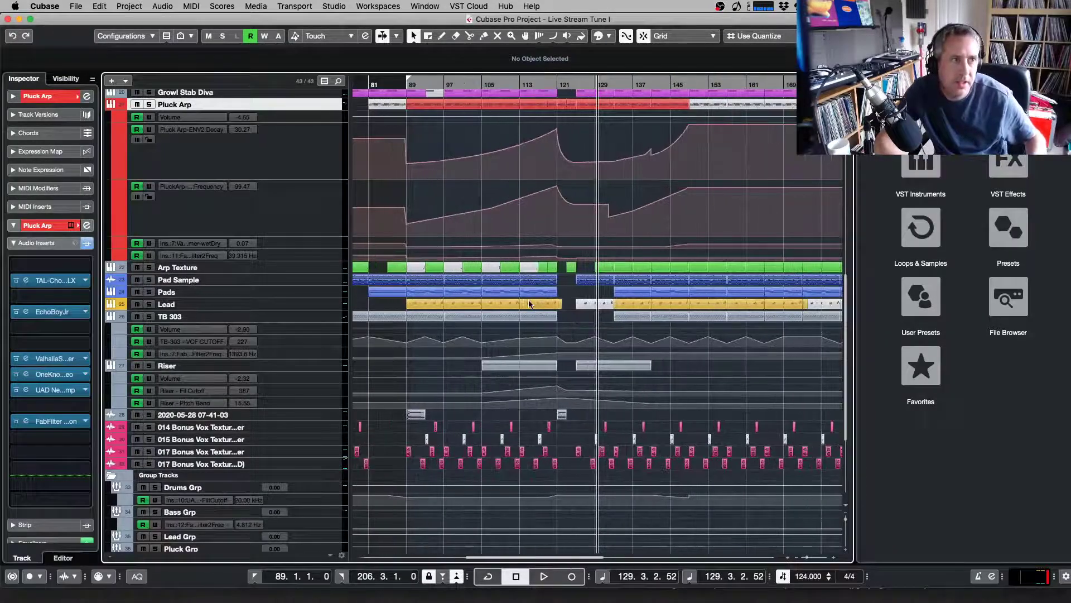
right_click(595, 305)
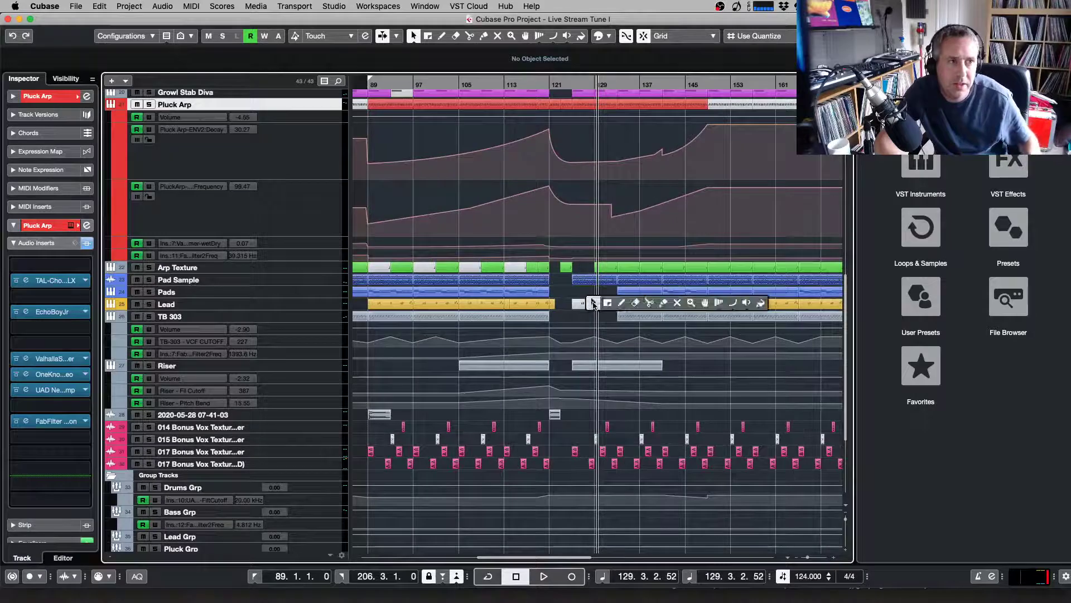
click(677, 302)
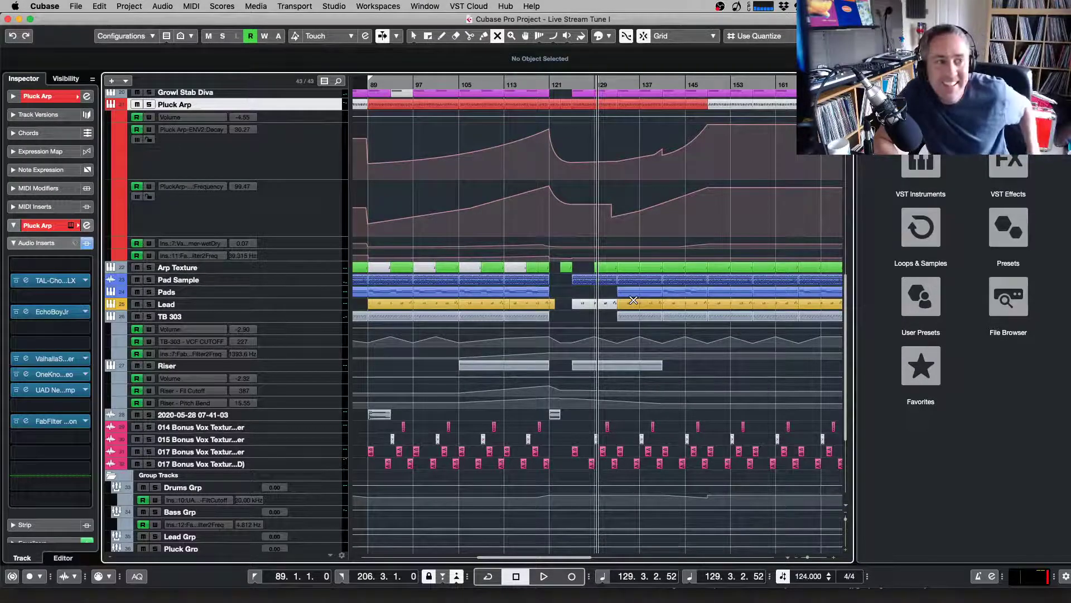
click(603, 303)
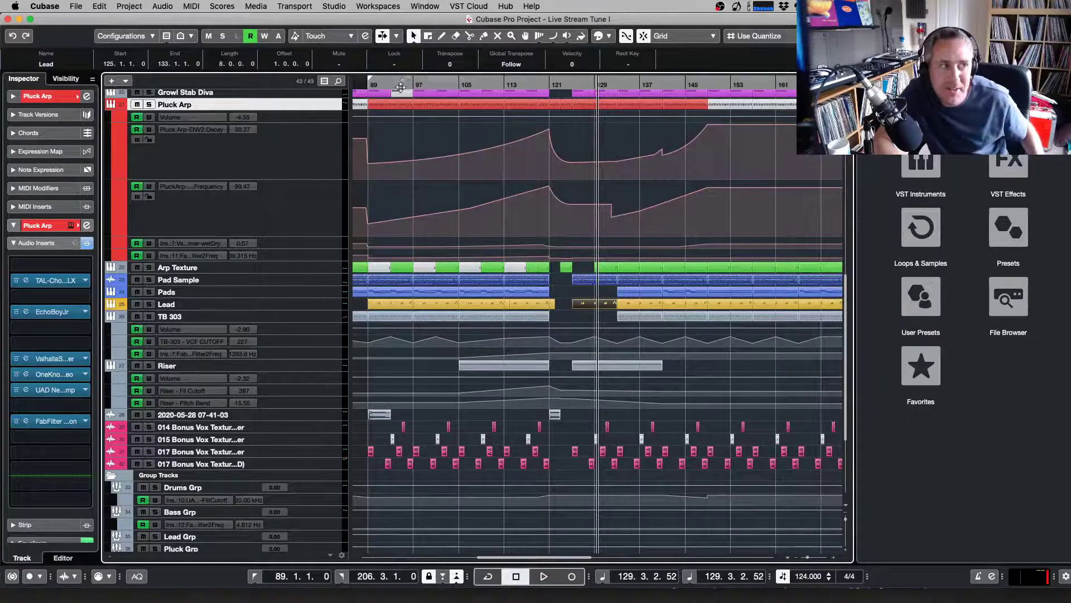
Audition the full mix from bar 89, followed by Pluck Arp and Lead each in solo, clearing the solos and stopping playback
key(KP_1)
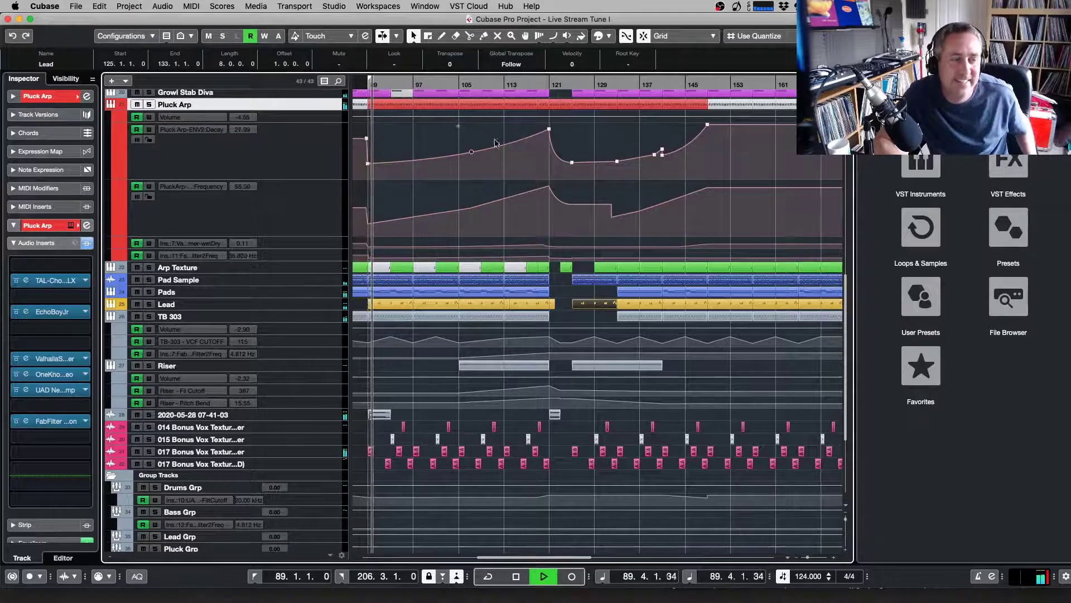
key(space)
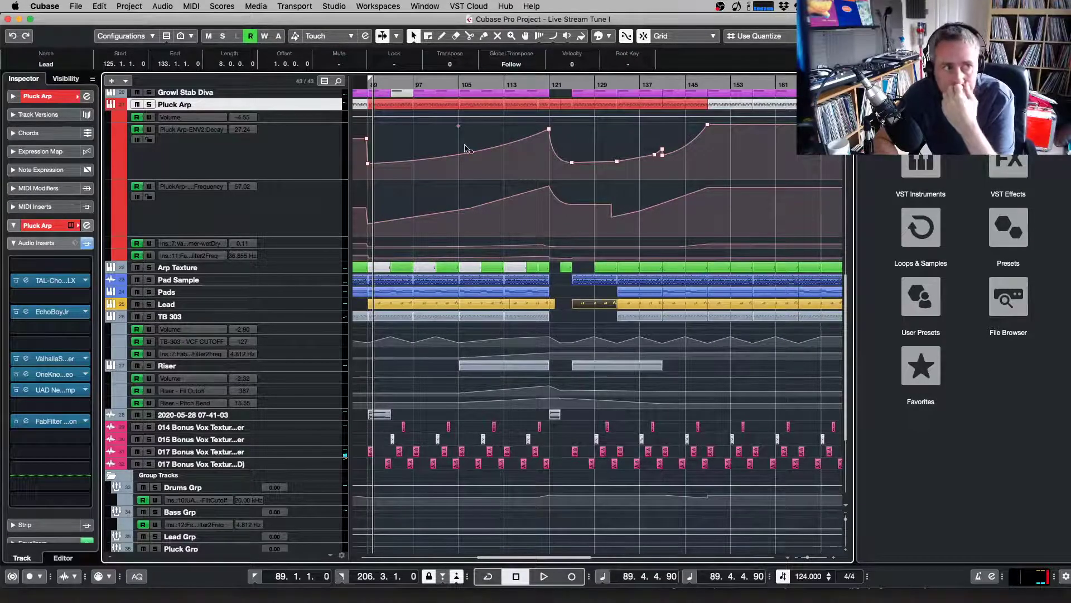
scroll(528, 148, up, 3)
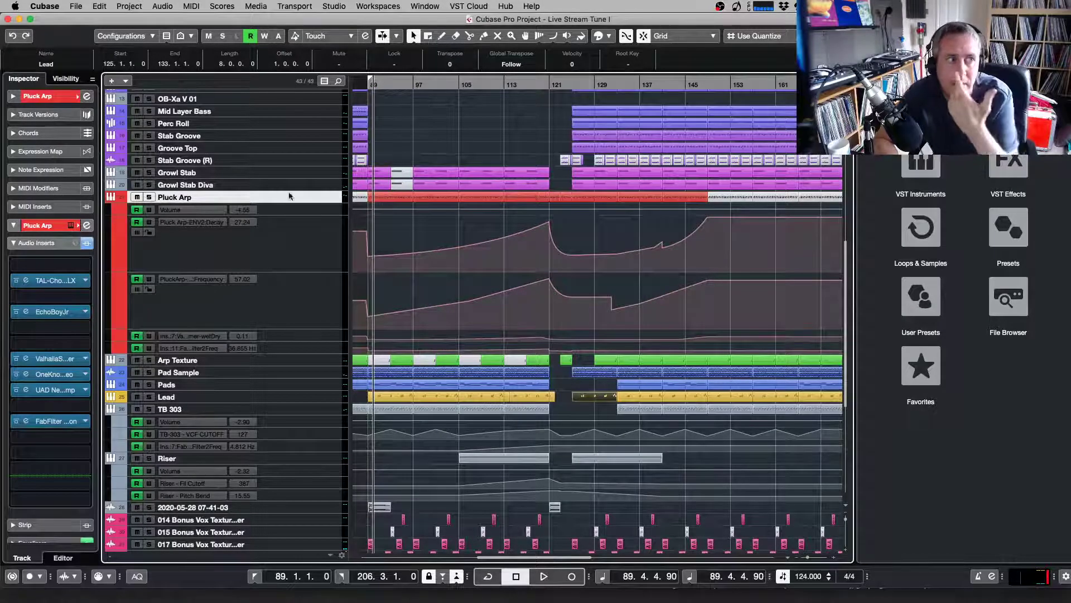
click(149, 197)
key(space)
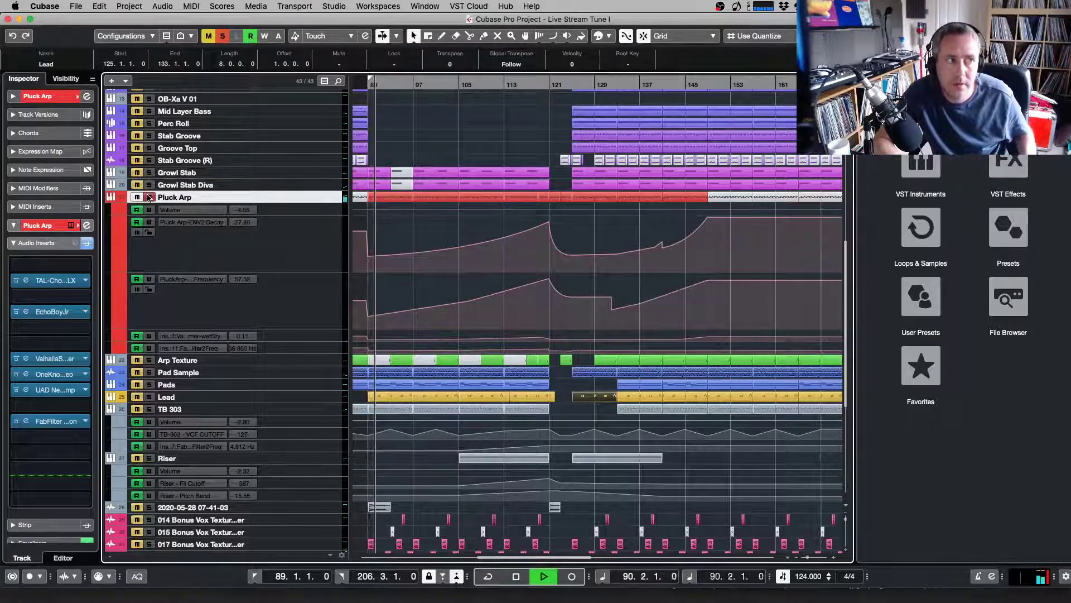
key(space)
click(149, 197)
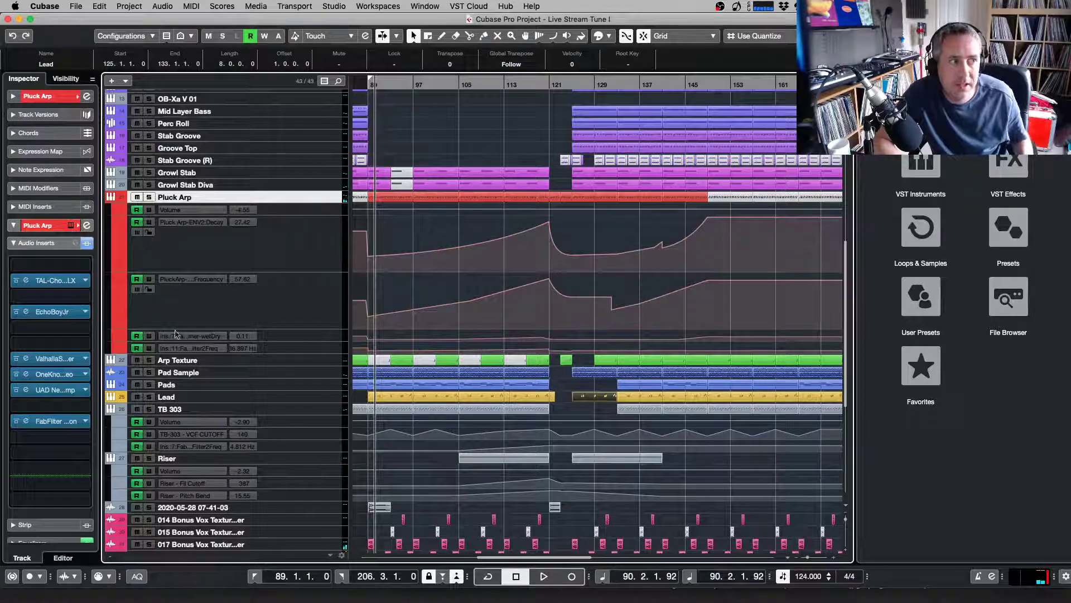
click(149, 396)
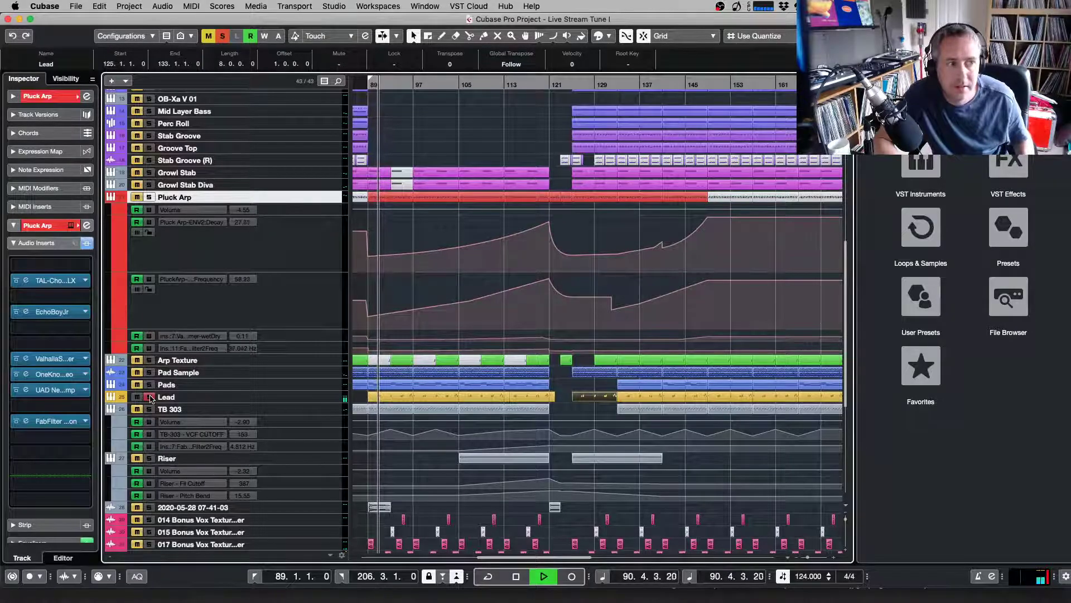
click(150, 397)
key(space)
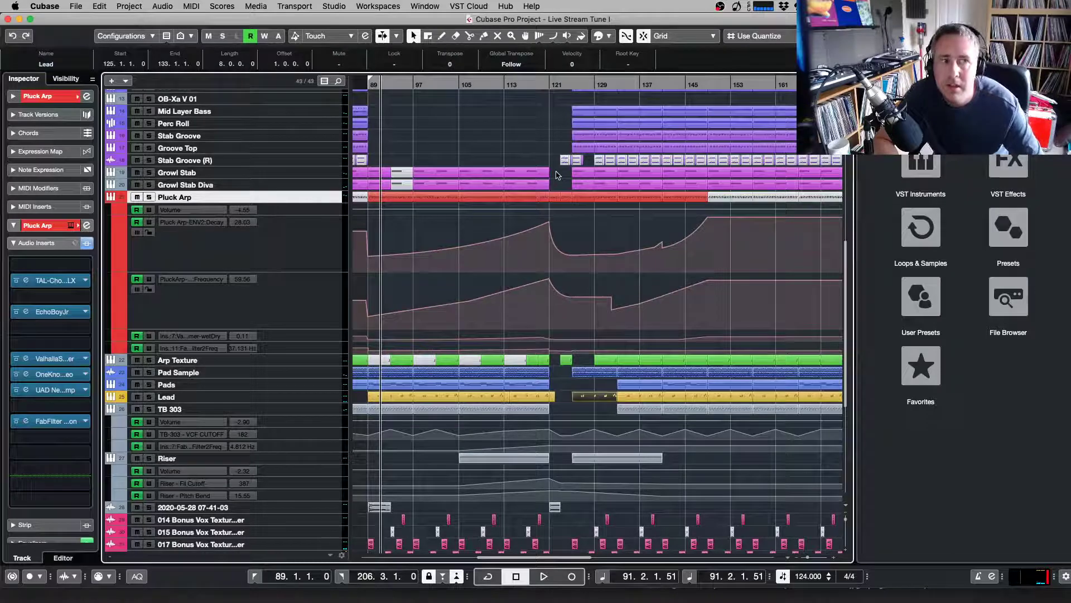
Set the left locator to bar 113 and play the build-up from there
click(528, 85)
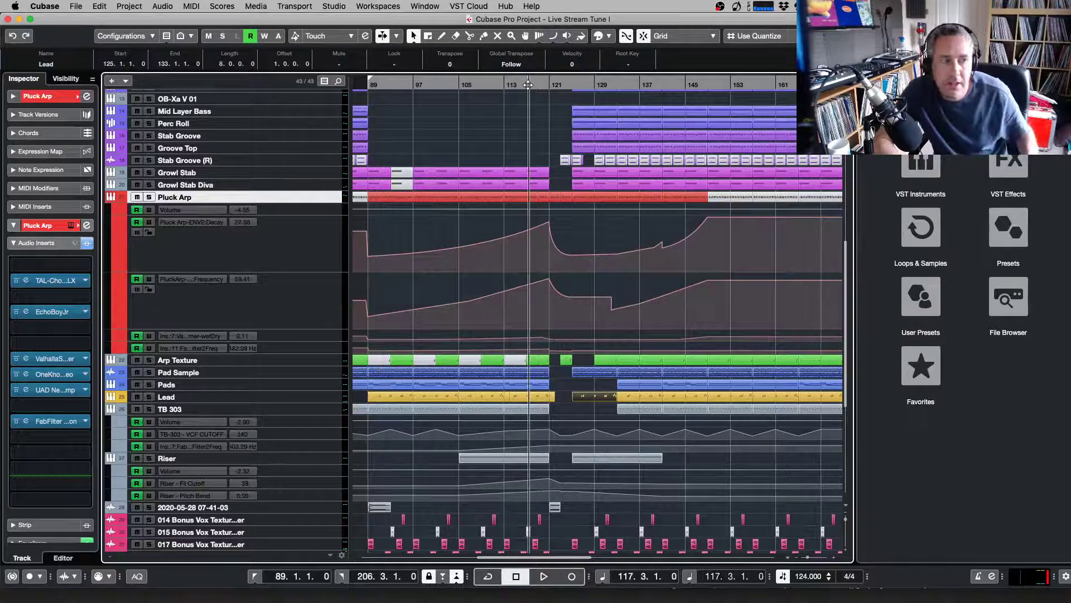
scroll(527, 85, up, 3)
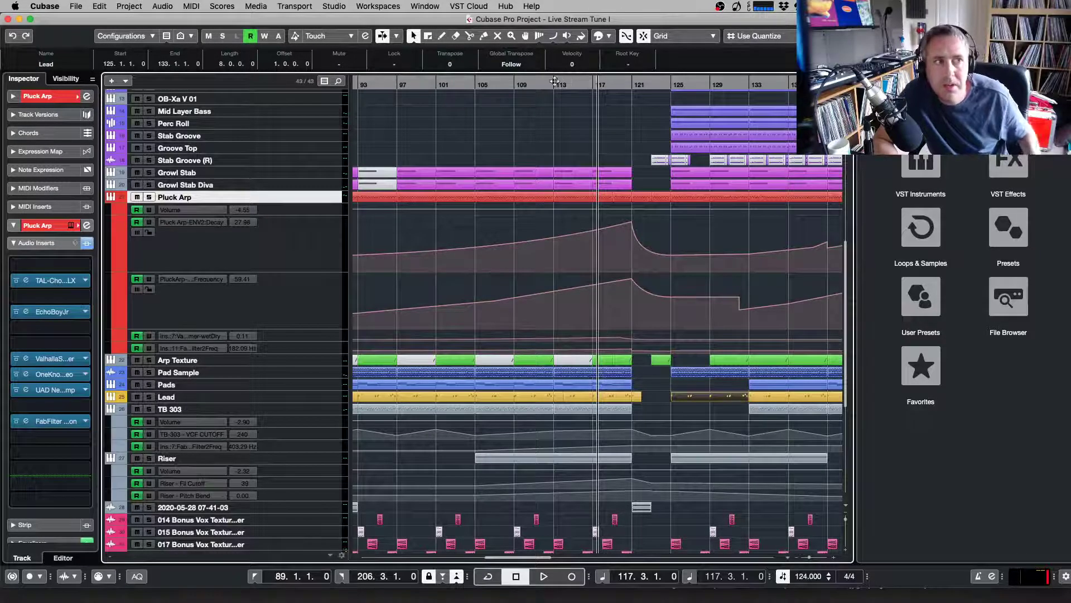
super+click(554, 81)
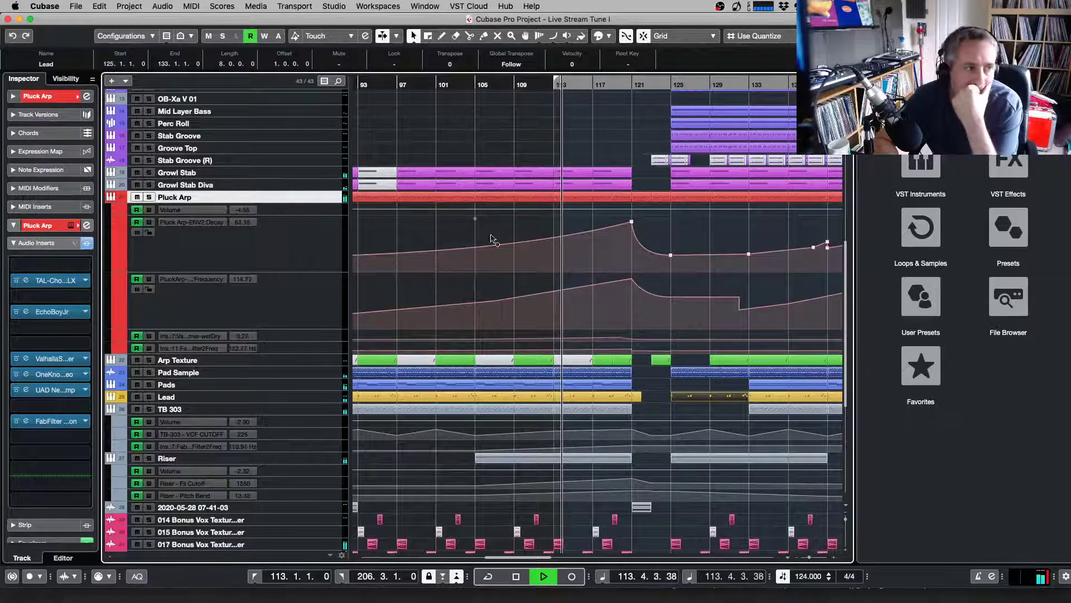
Select the Lead track, mute its part between bars 125 and 133, and stop playback
click(254, 395)
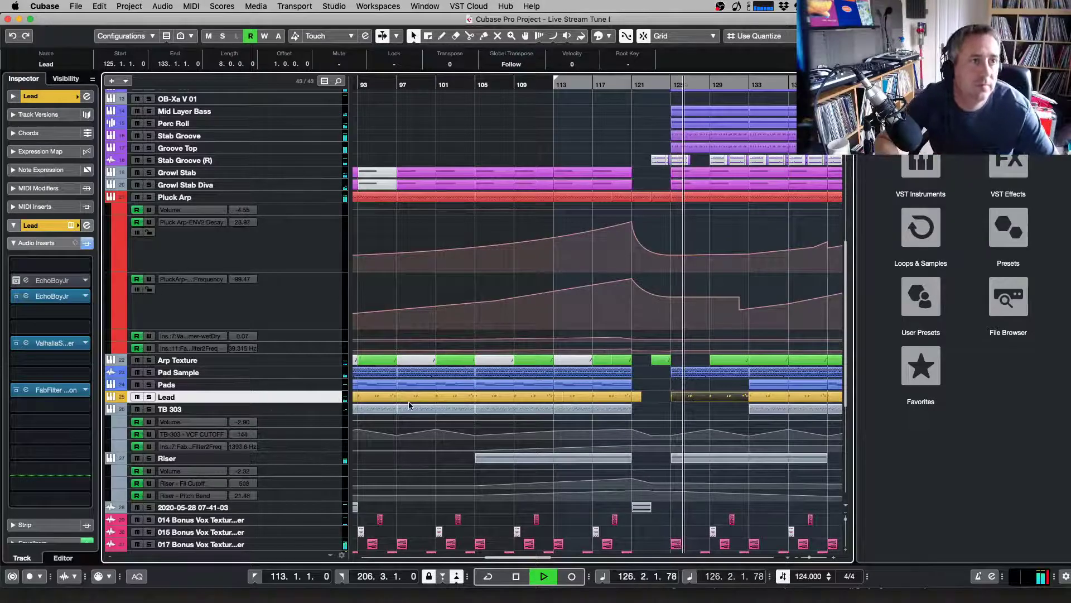
right_click(693, 317)
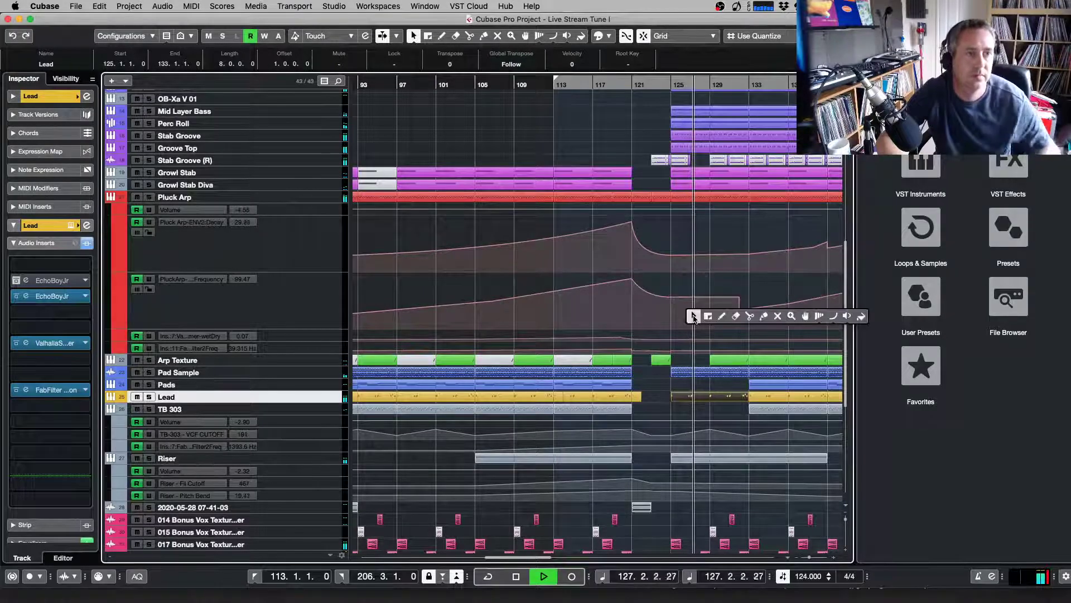
click(778, 316)
key(space)
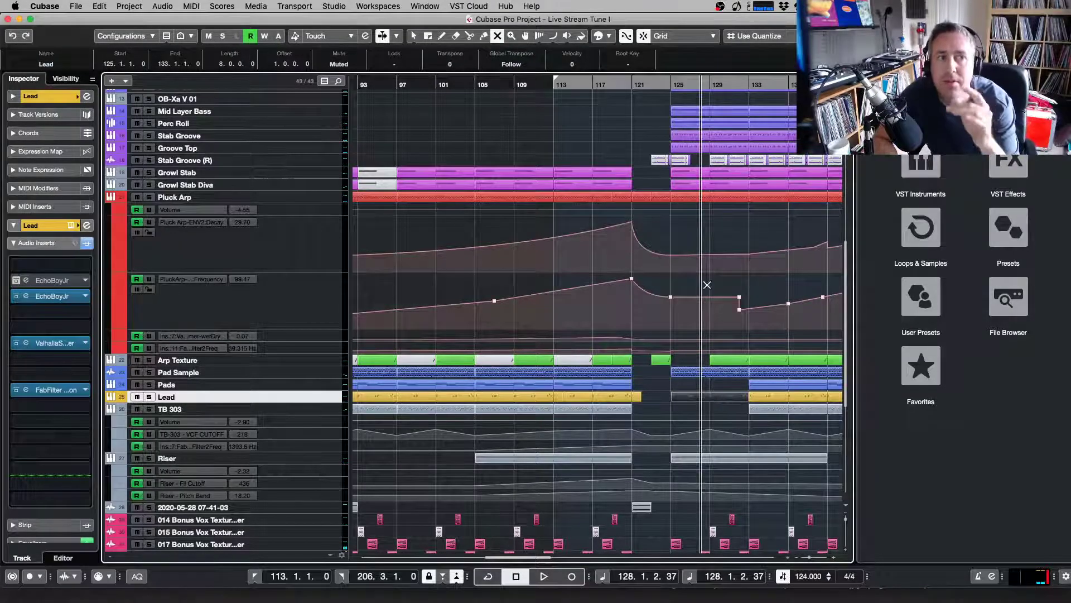
key(super+z)
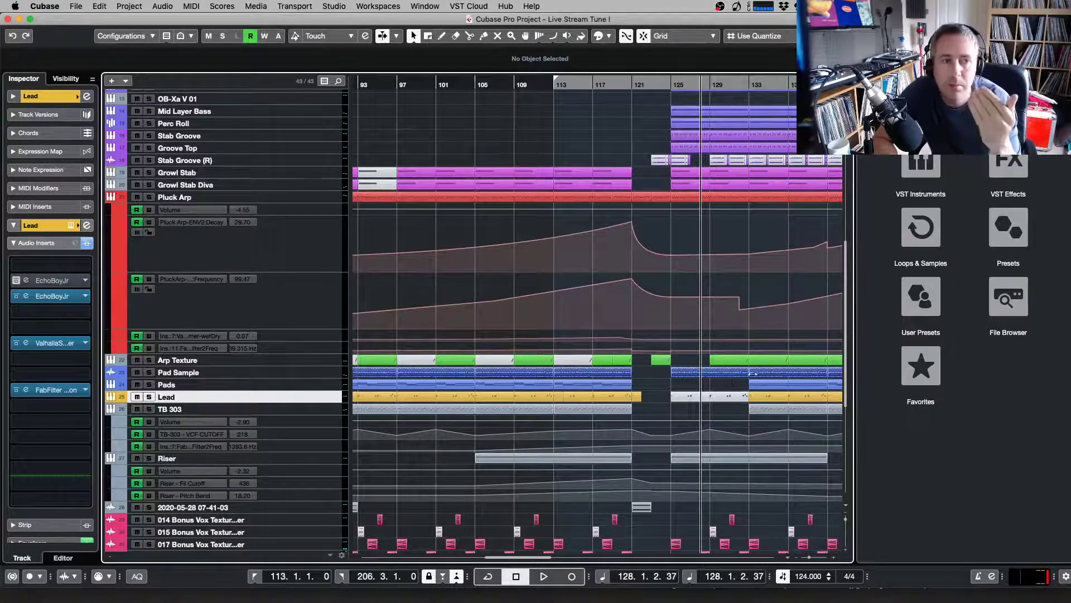
Select the Pluck Arp track and the muted Lead part between bars 125 and 133
click(760, 400)
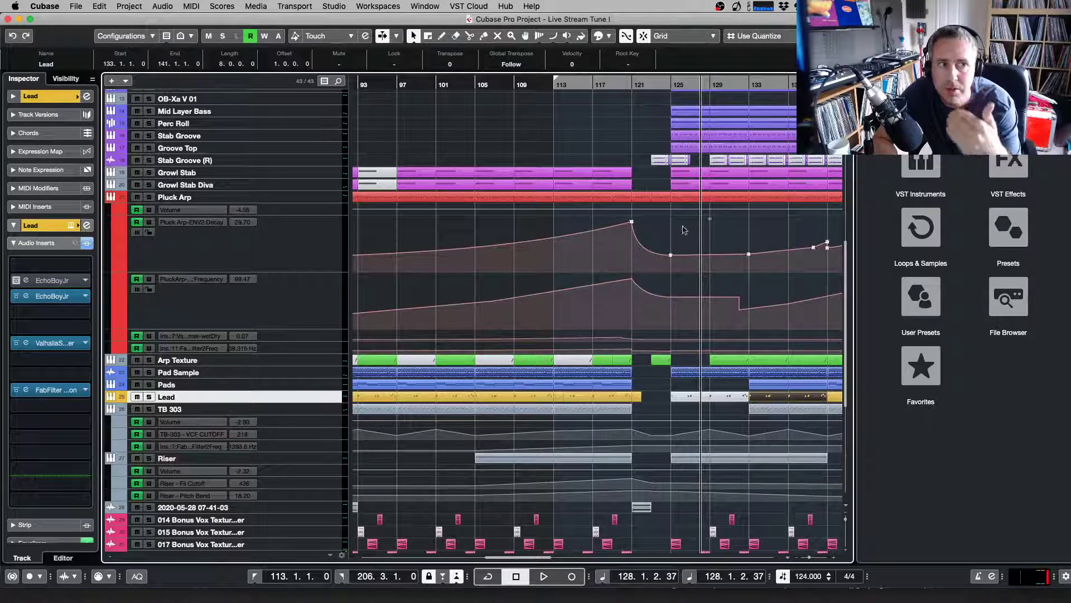
click(688, 198)
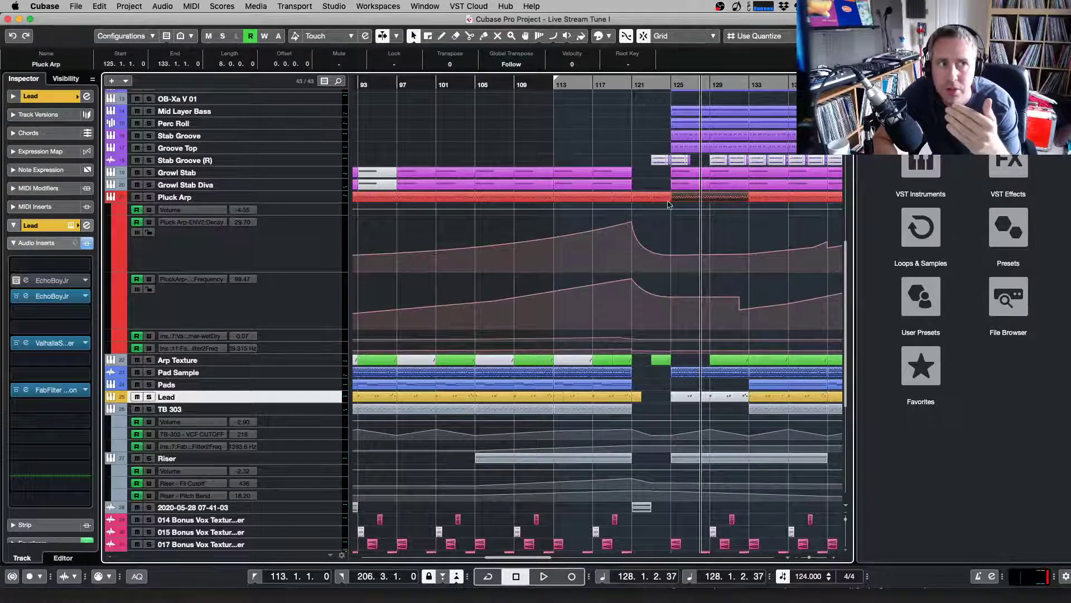
click(269, 199)
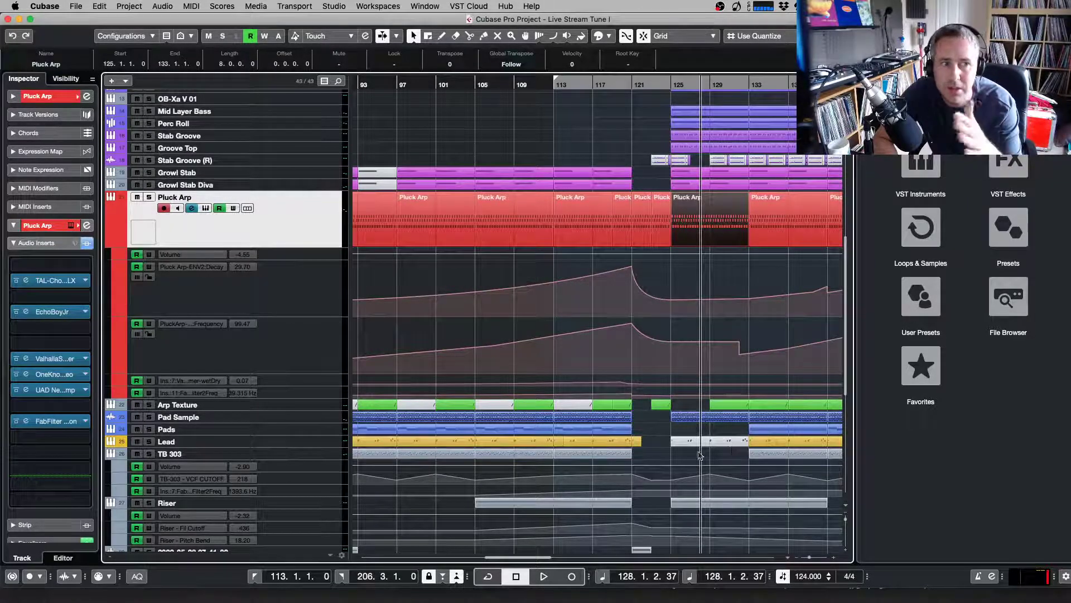
click(712, 442)
key(shift+m)
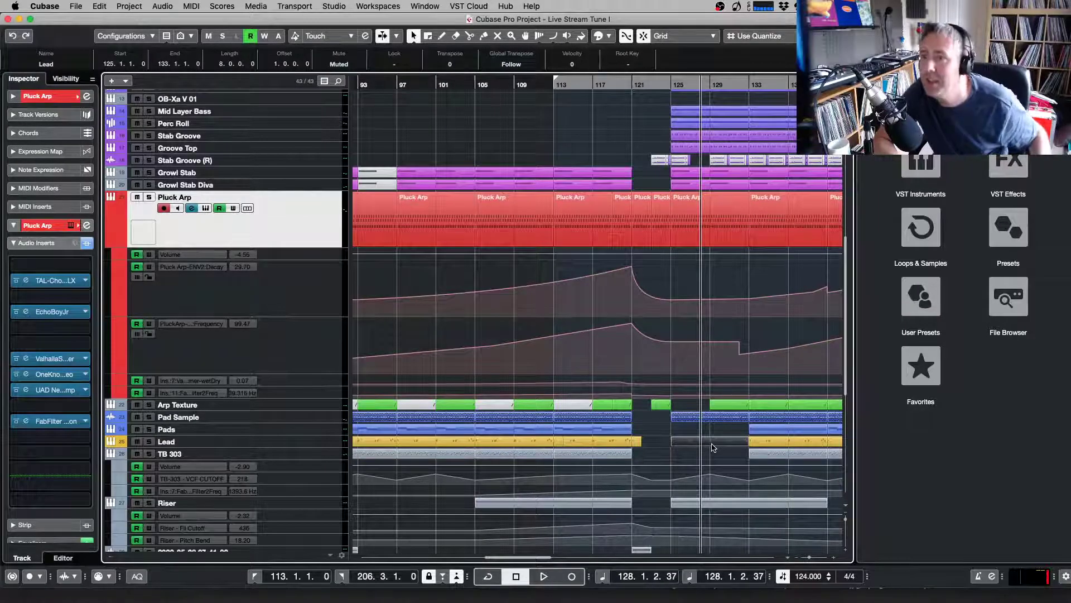
Audition the full mix from bar 117 through the drop at bar 125
click(591, 85)
key(g)
key(g)
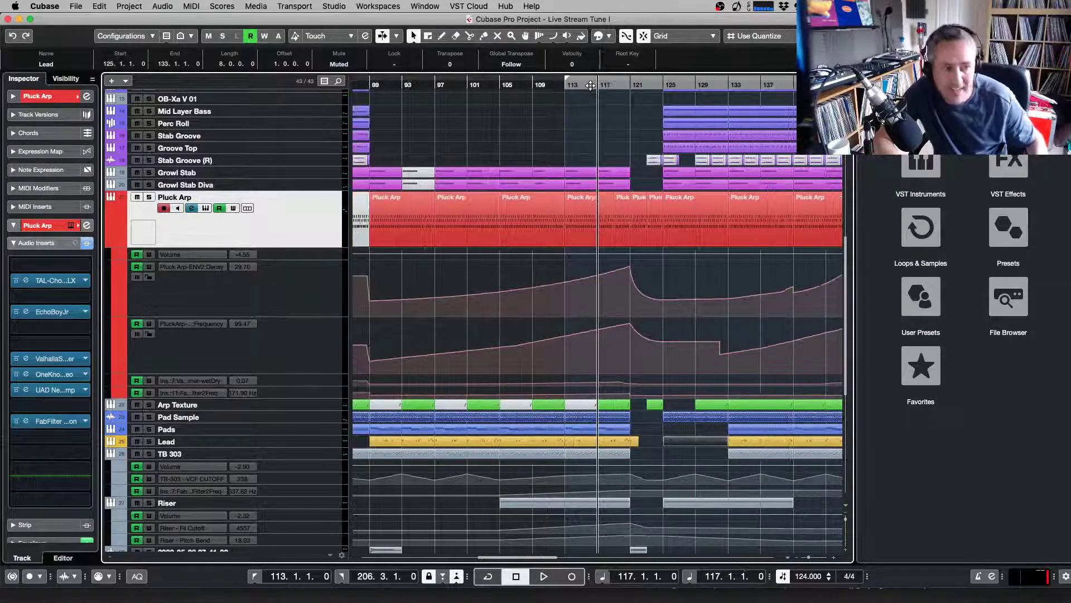
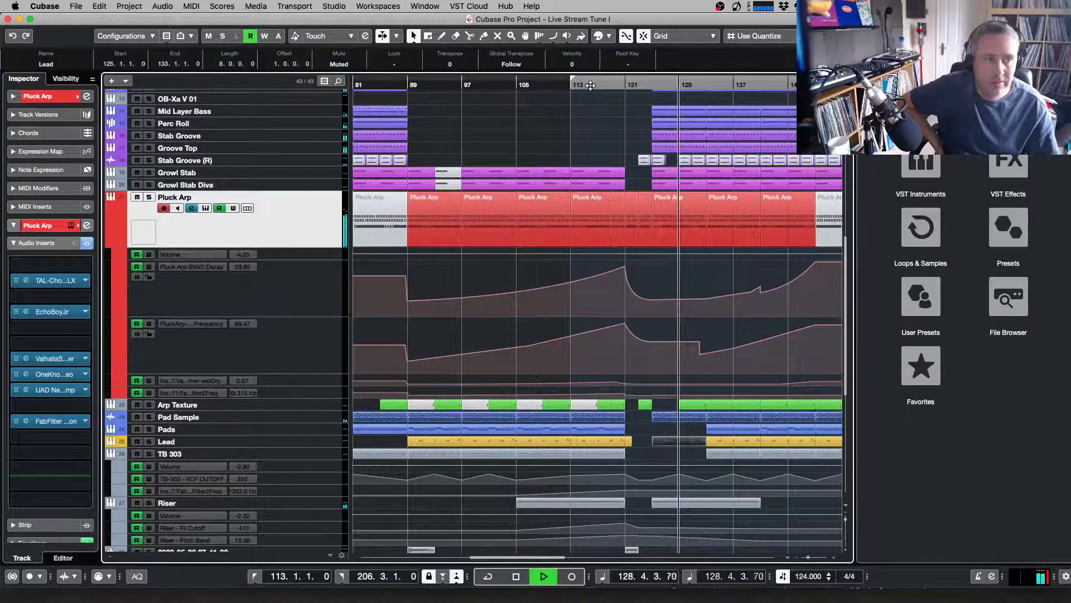
key(h)
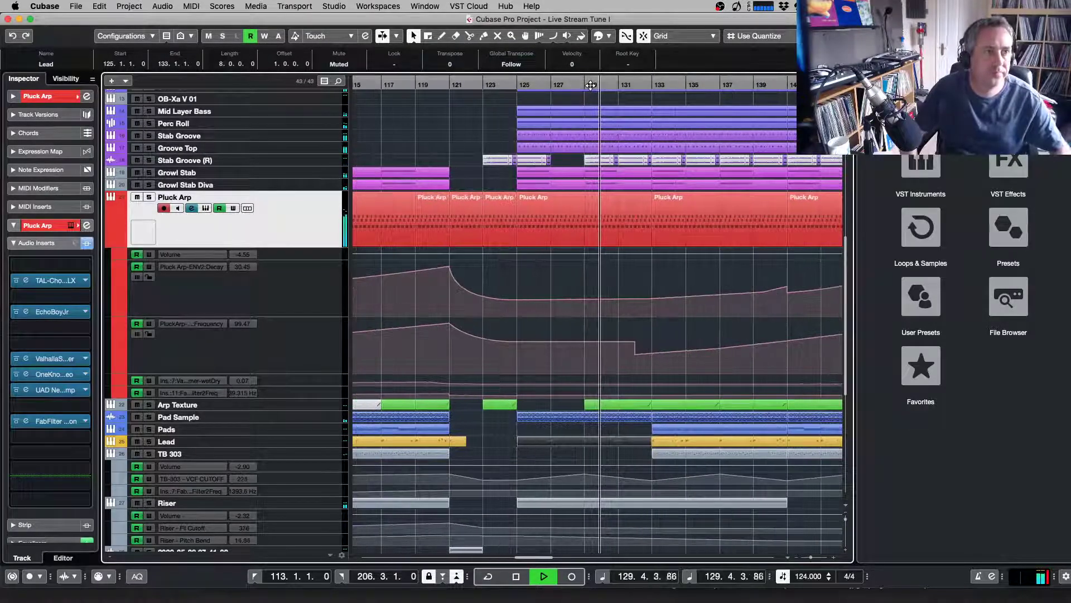
right_click(634, 194)
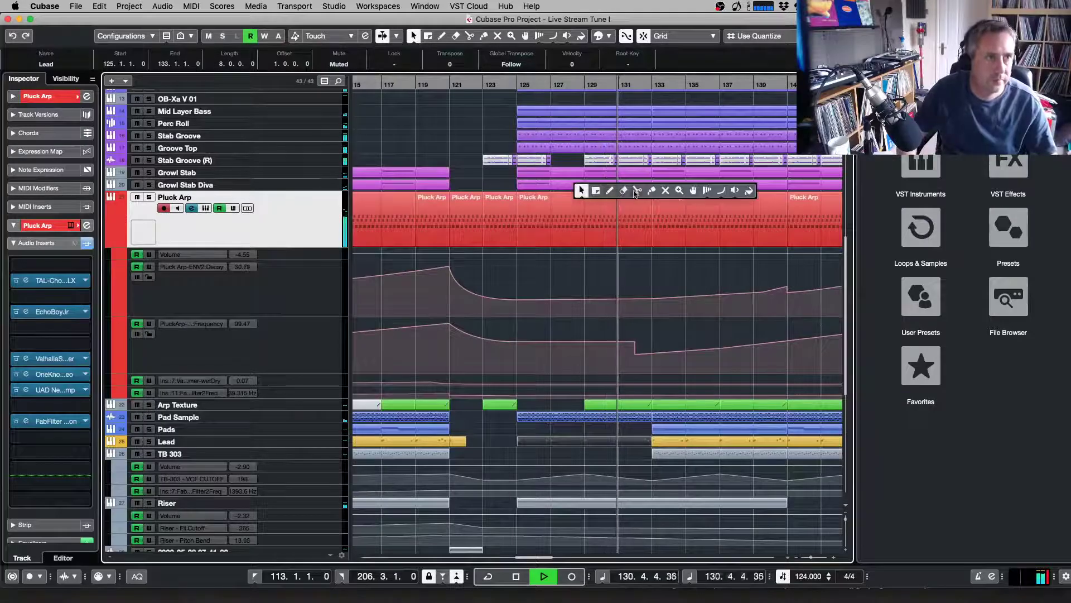
click(636, 191)
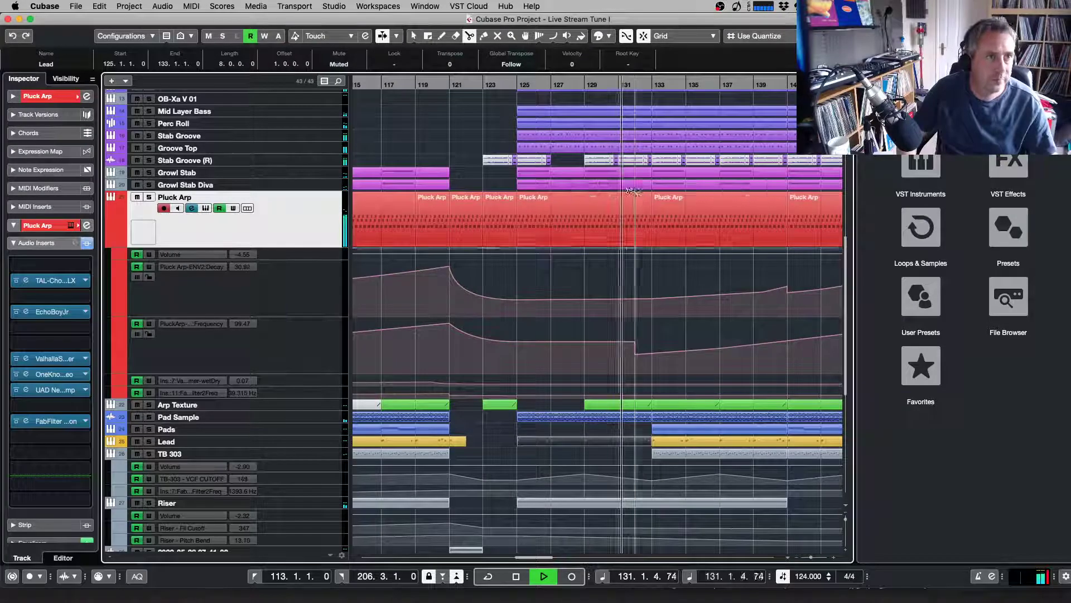
right_click(587, 175)
click(590, 173)
Stop playback, remove the step and dip from Pluck Arp's Frequency automation between bars 132 and 140, and audition from bar 127
key(space)
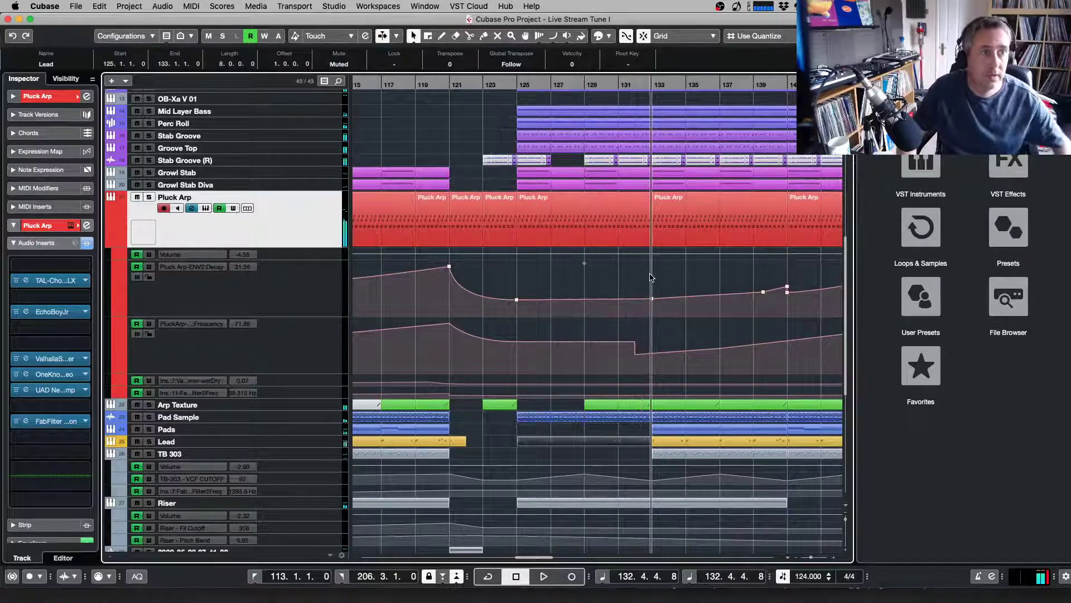
click(636, 354)
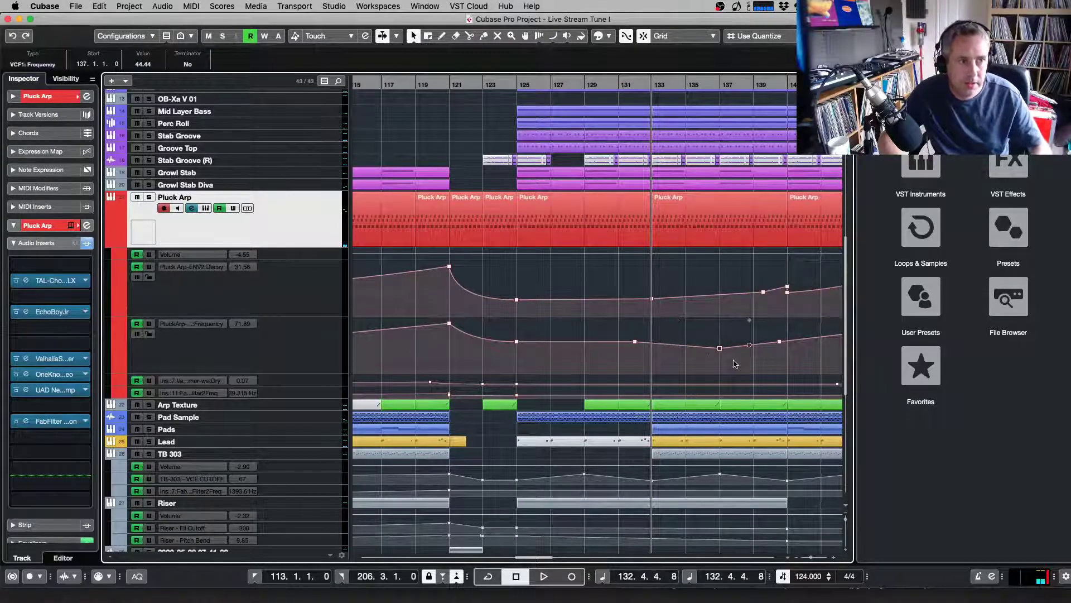
click(550, 83)
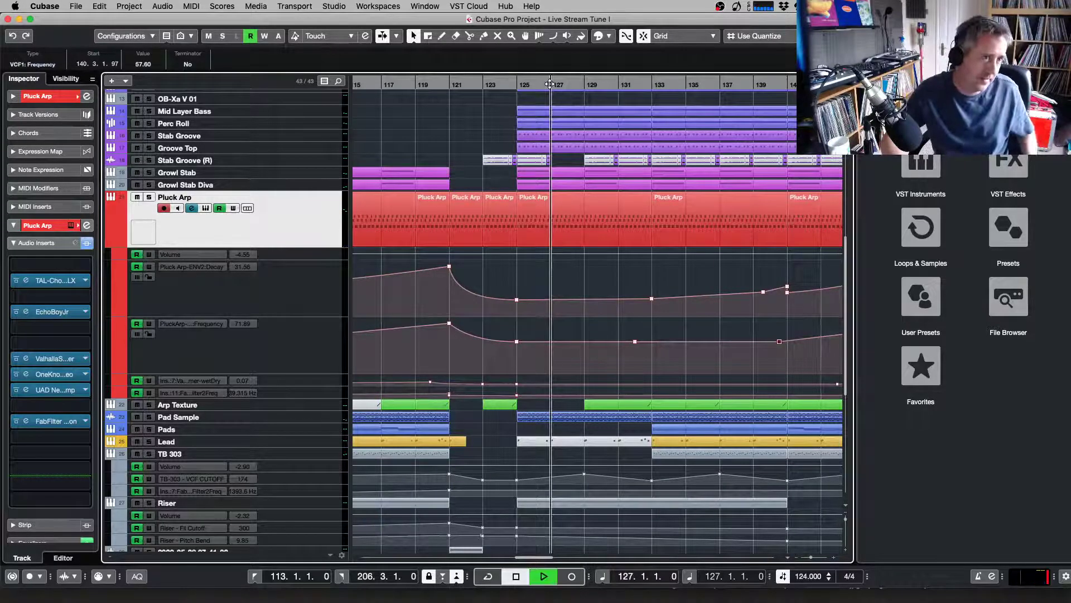
key(space)
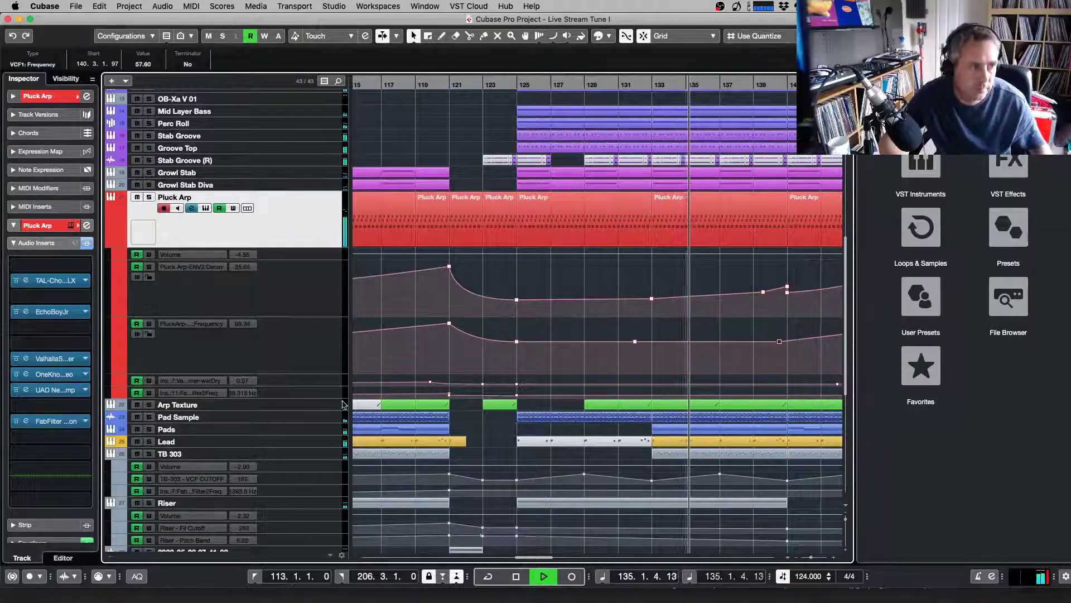
Select the Lead track, show its automation lanes around bars 109 to 161, and stop playback
click(303, 442)
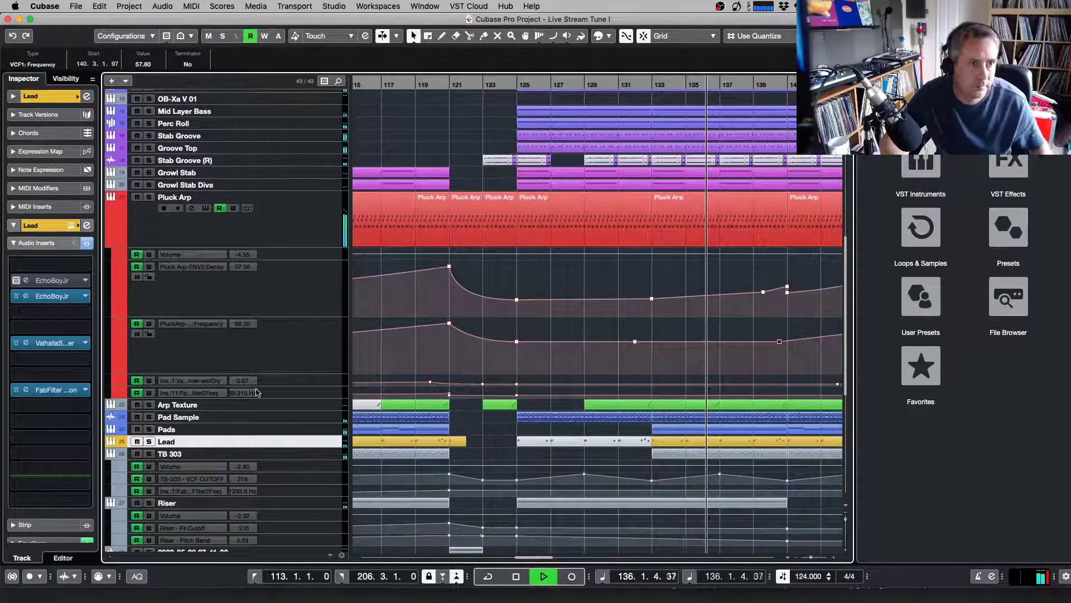
key(g)
key(g)
key(g)
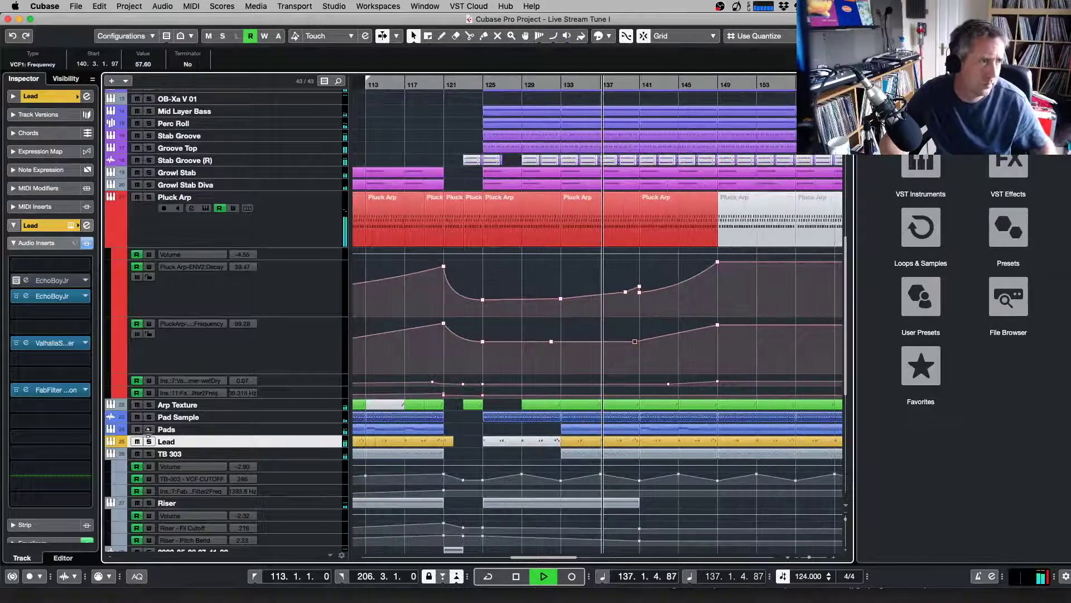
click(110, 446)
key(g)
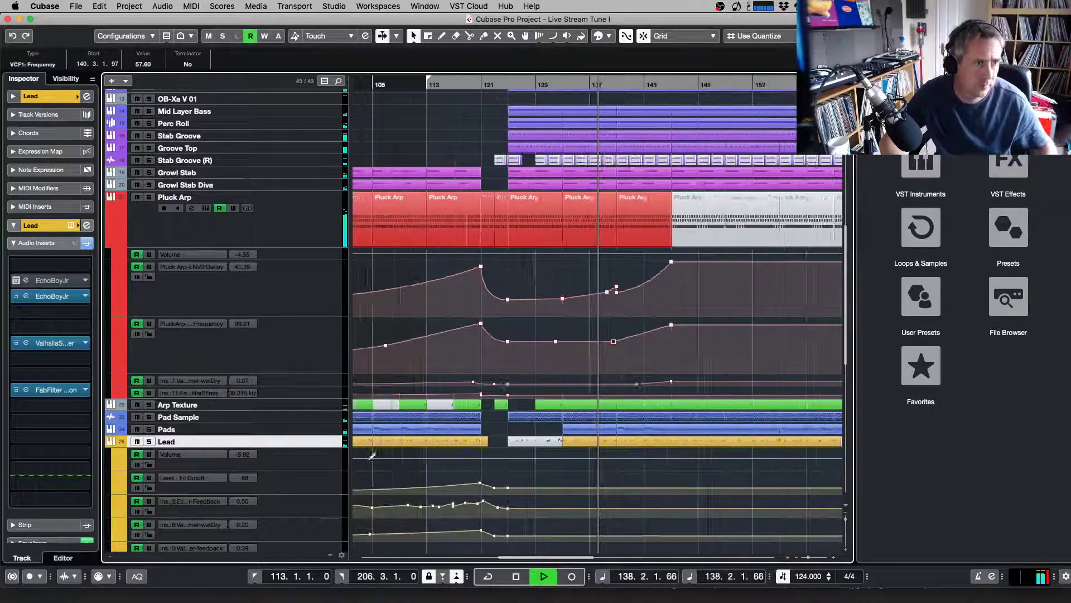
key(g)
key(g)
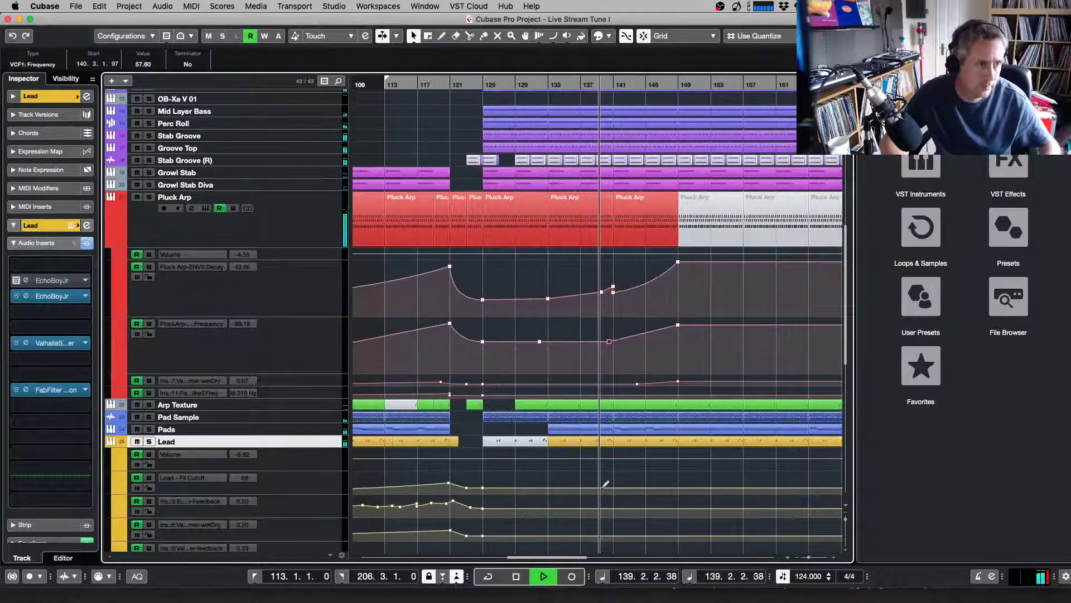
key(space)
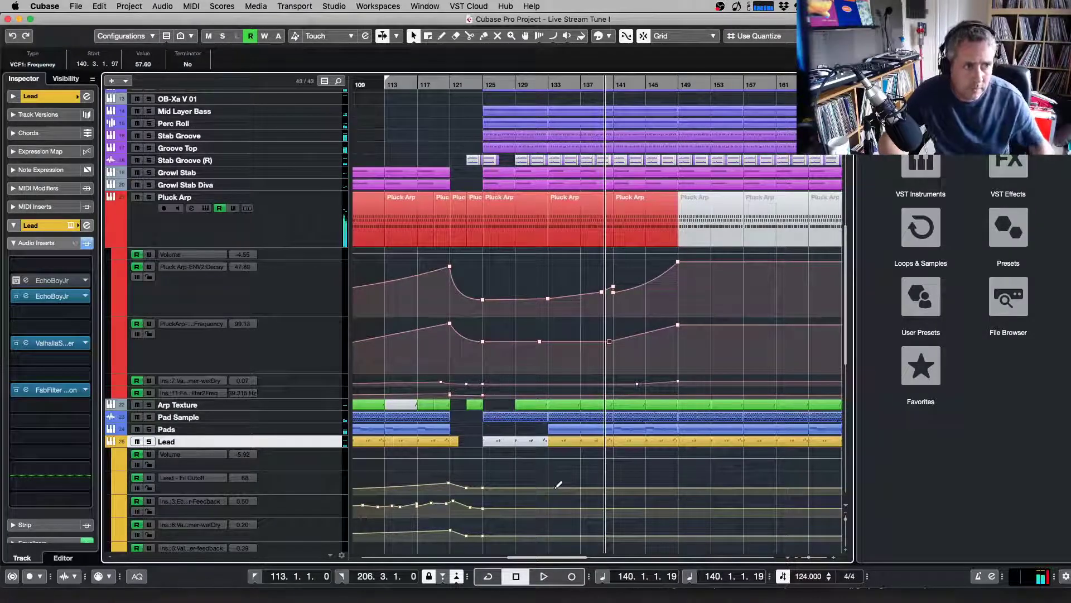
Ramp the Lead's Fil Cutoff automation from bar 133 up to 52.78 at bar 141, and audition from just before bar 133
click(550, 487)
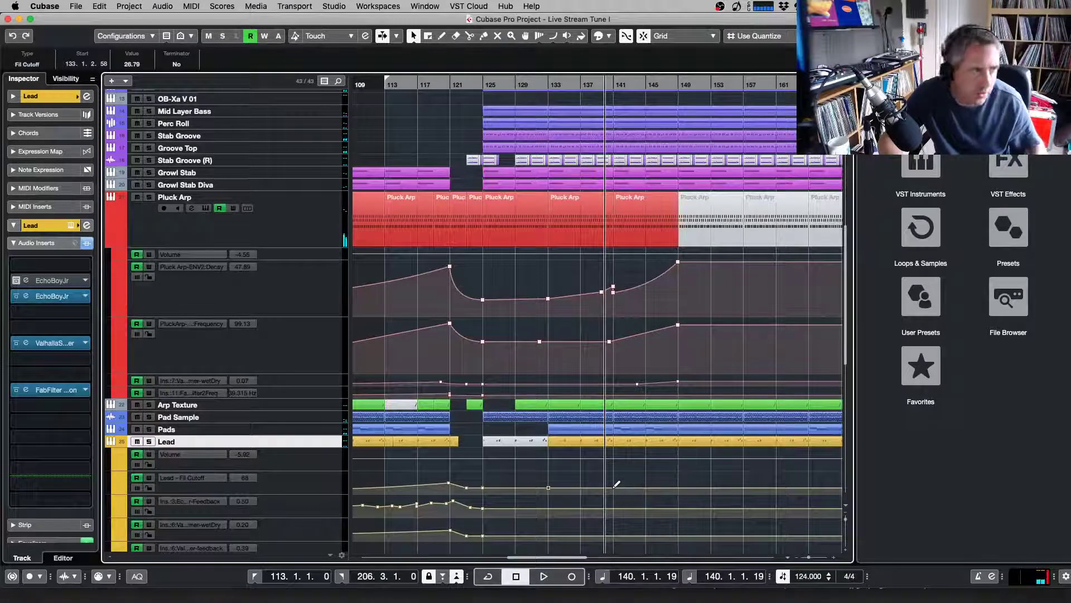
drag(615, 484, 614, 484)
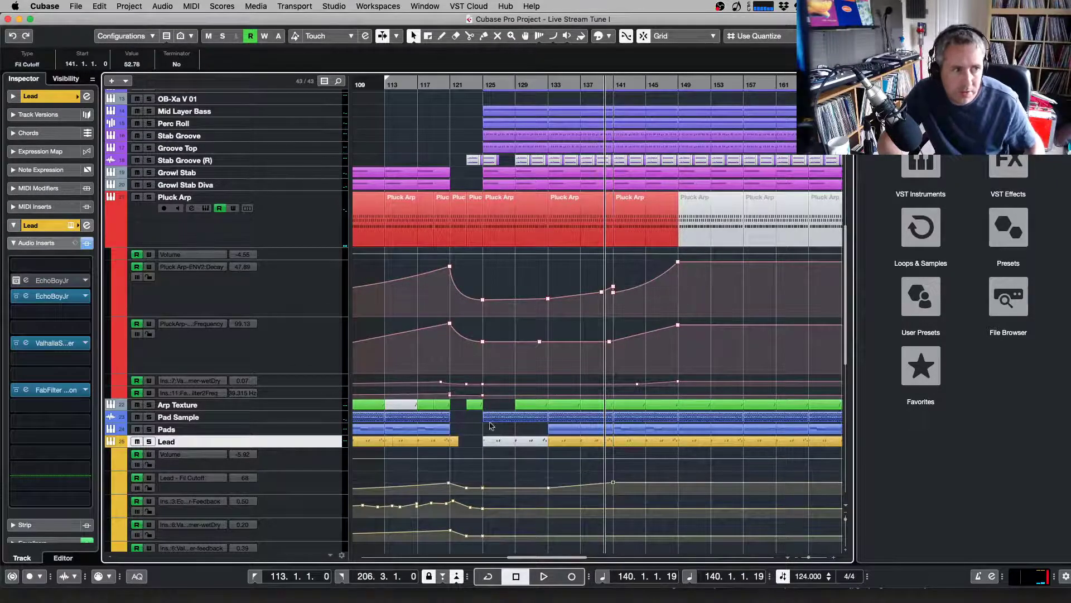
click(543, 84)
key(space)
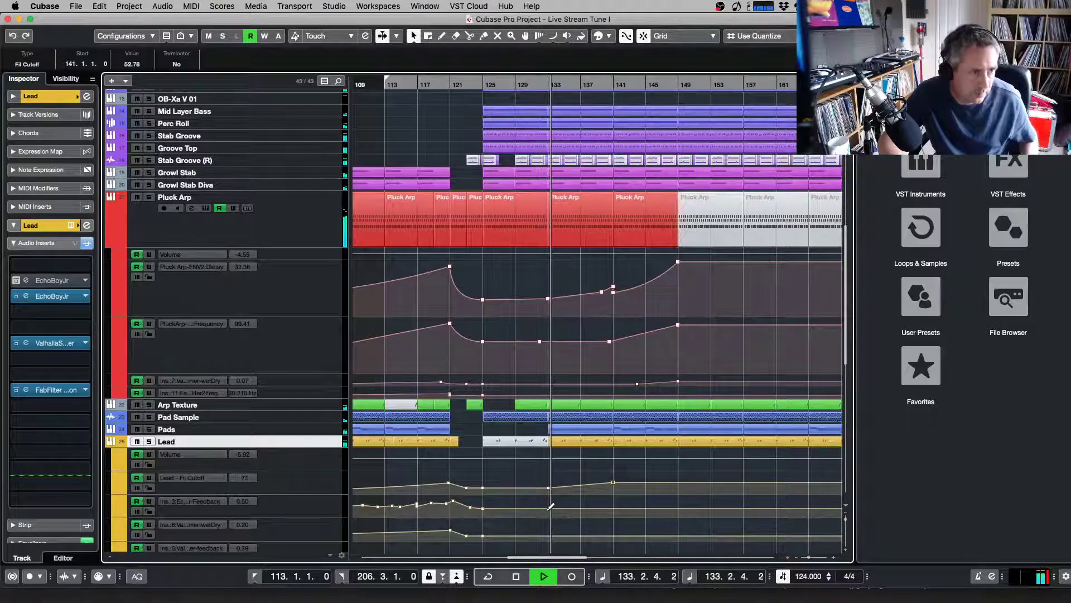
Add a point of 27.78 to the Lead's echo Feedback automation just before bar 133
drag(547, 509, 547, 510)
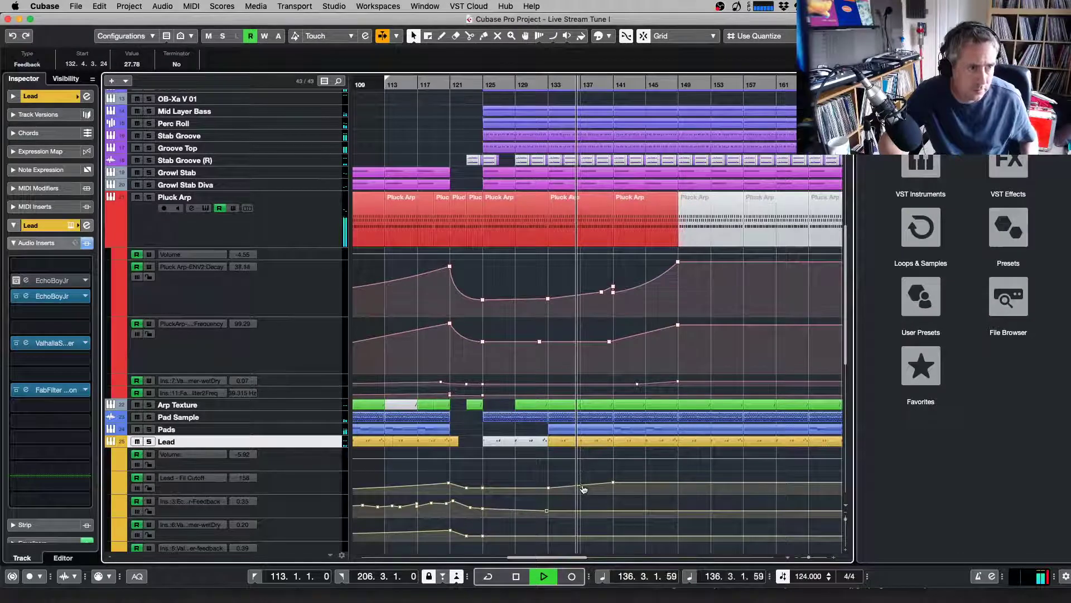
Shape the Lead's Fil Cutoff automation to 55.56 at bar 141 and 63.89 just before bar 149
click(614, 482)
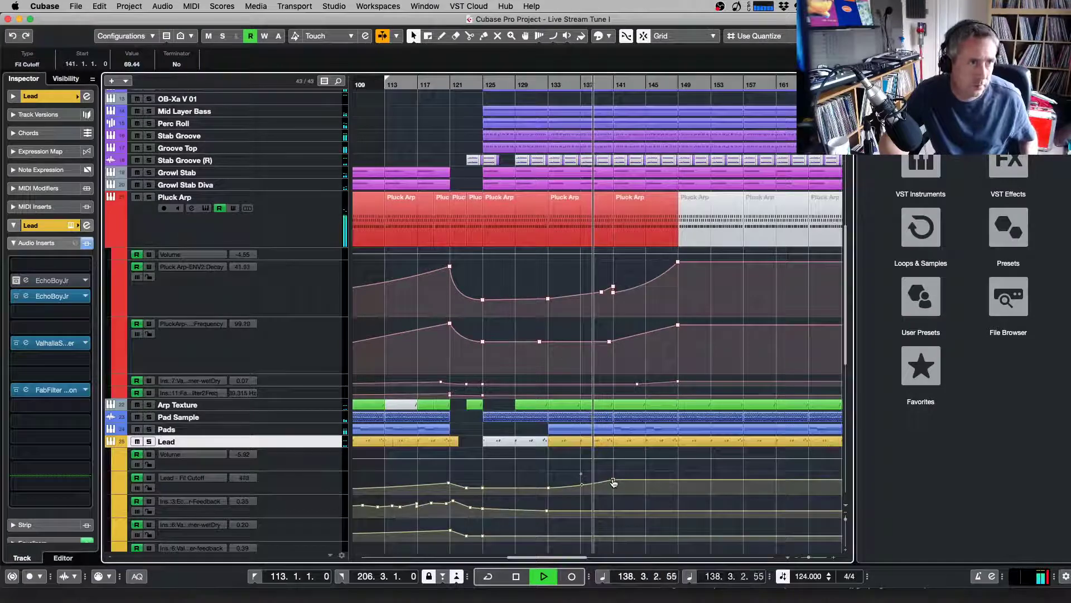
drag(614, 482, 614, 485)
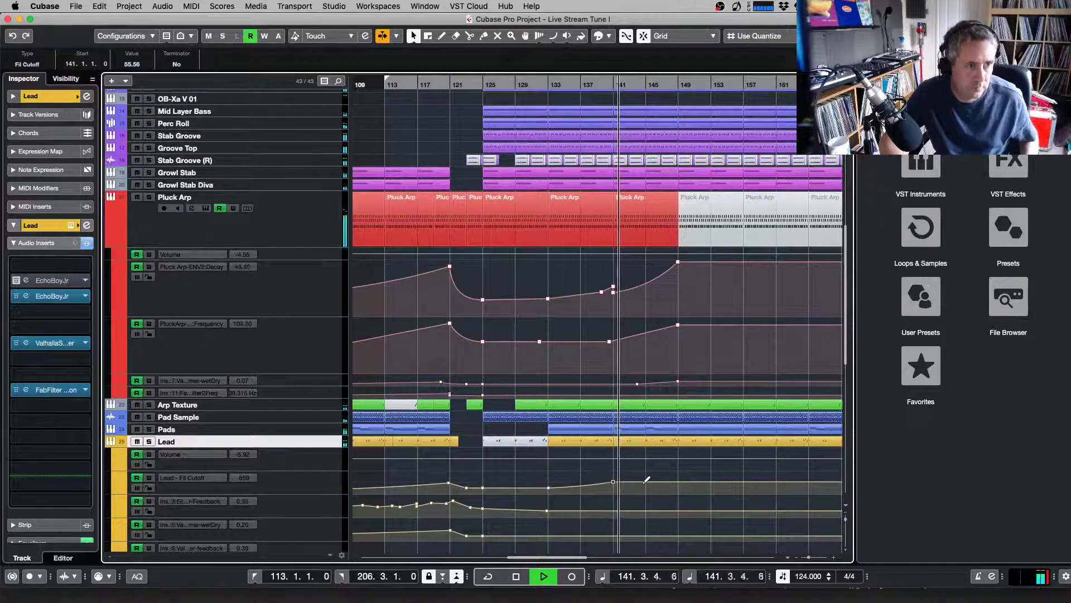
click(680, 478)
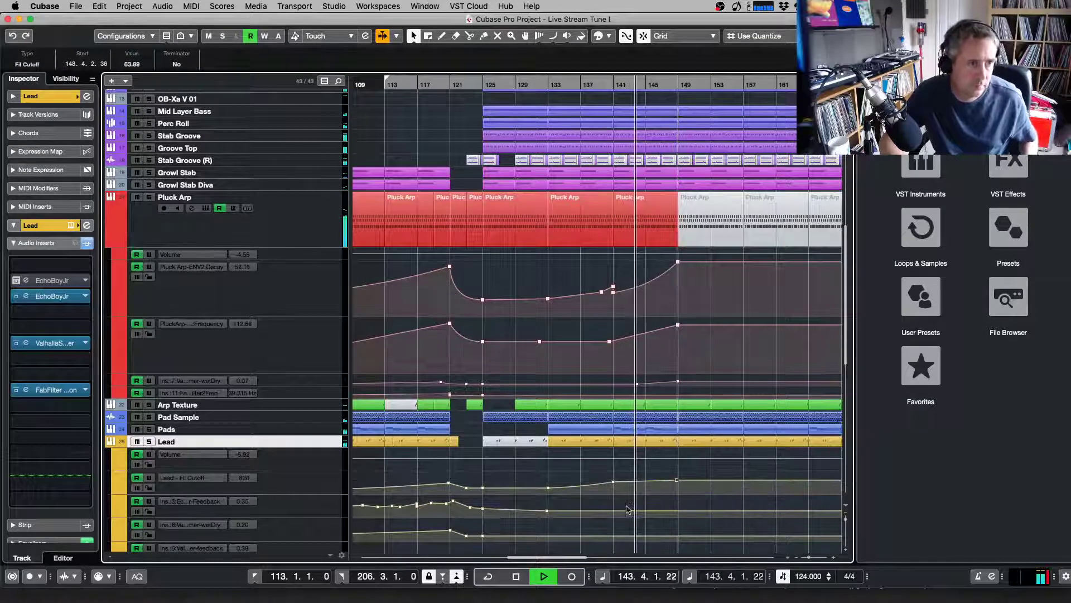
Add a wetDry automation point of 38.89 at bar 149 on the Lead and raise the Fil Cutoff peak just before it to 72.22
click(678, 534)
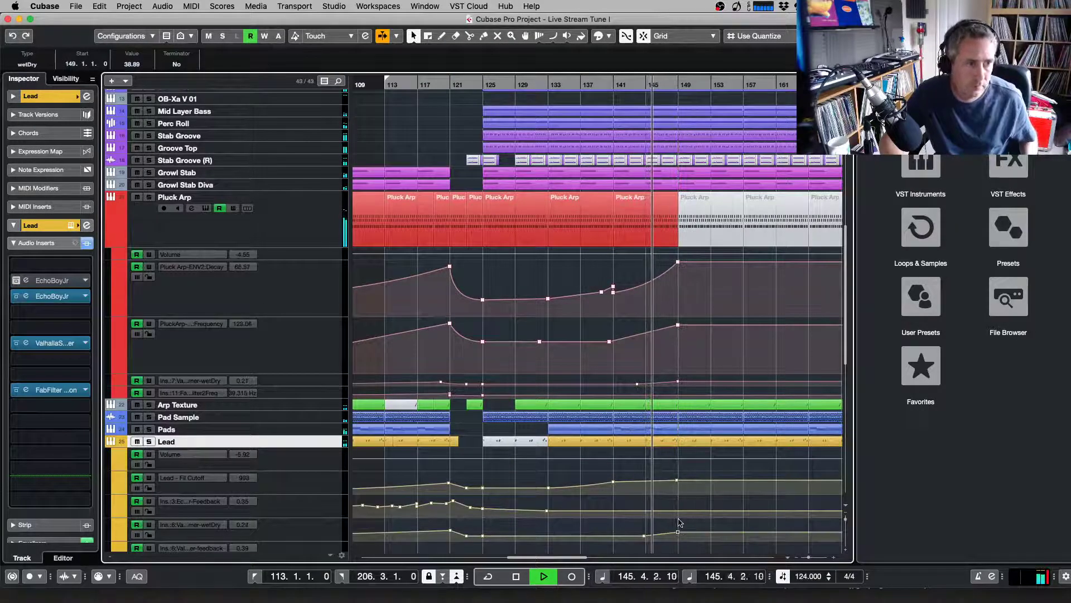
click(678, 481)
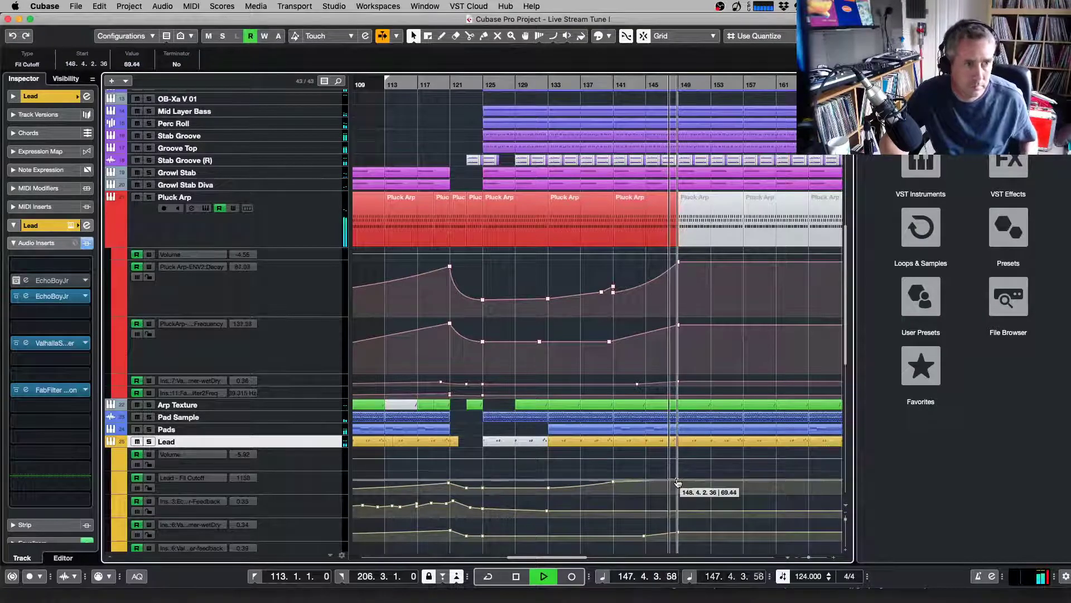
drag(684, 478, 678, 482)
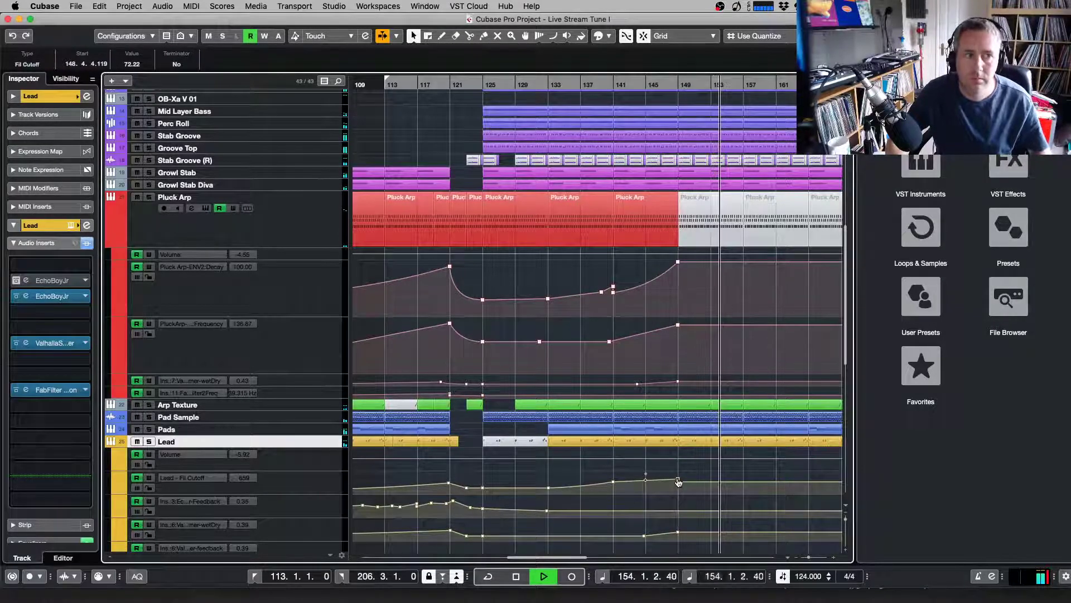
Add a drop to 27.78 at bar 149 in the Lead's wetDry automation and stop playback
key(g)
key(g)
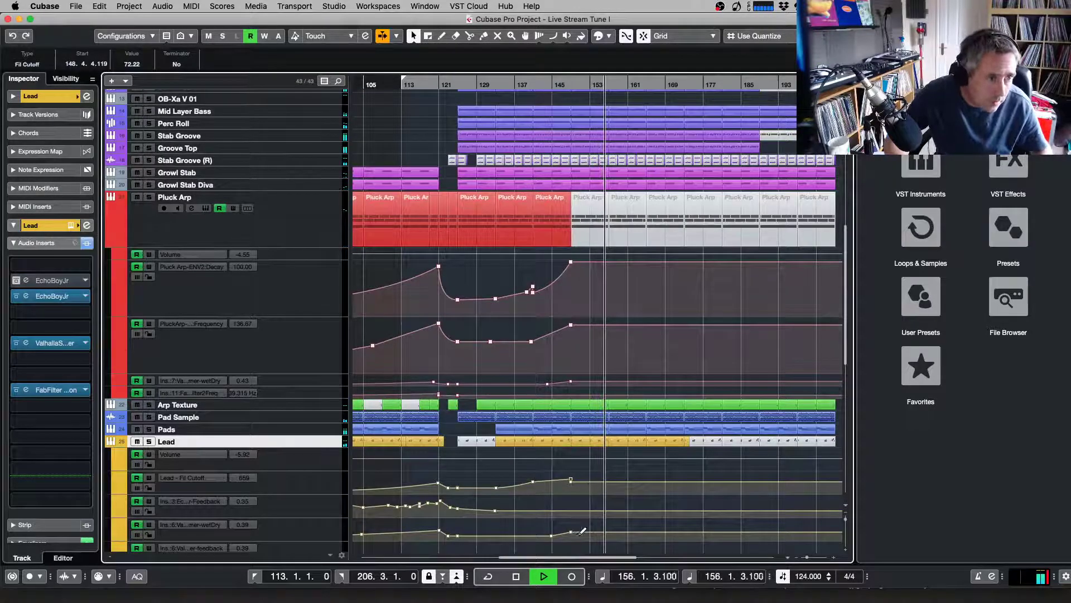
key(h)
key(h)
key(h)
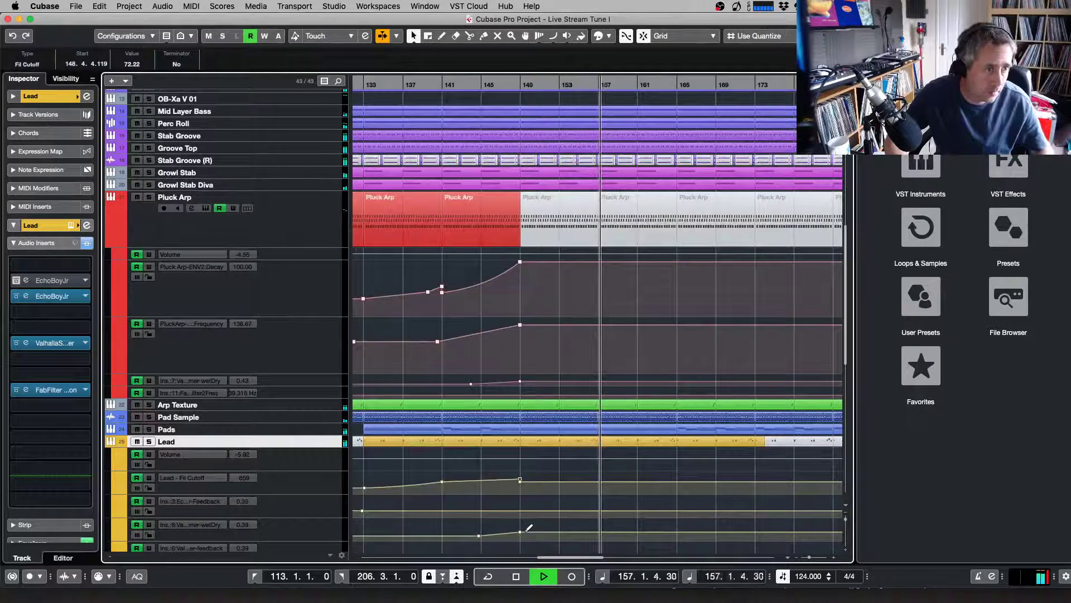
drag(520, 531, 522, 535)
key(space)
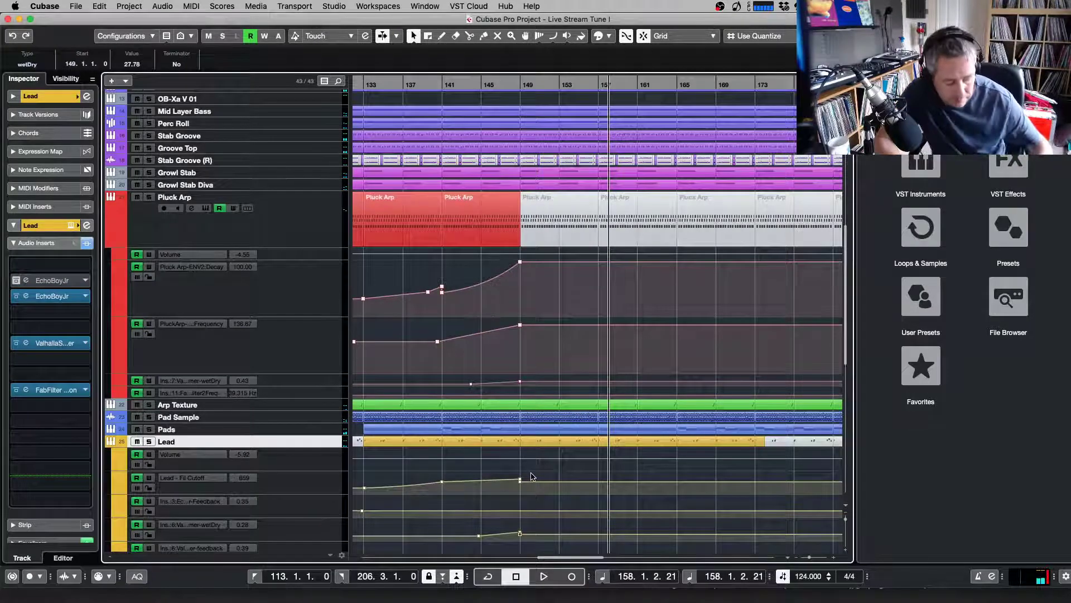
key(g)
key(g)
key(g)
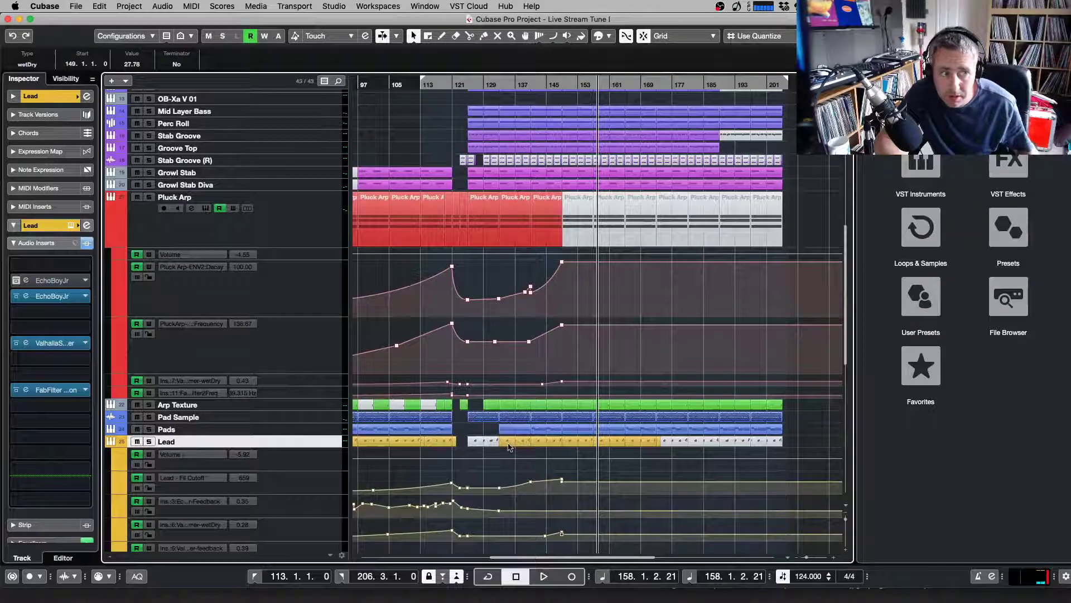
right_click(529, 441)
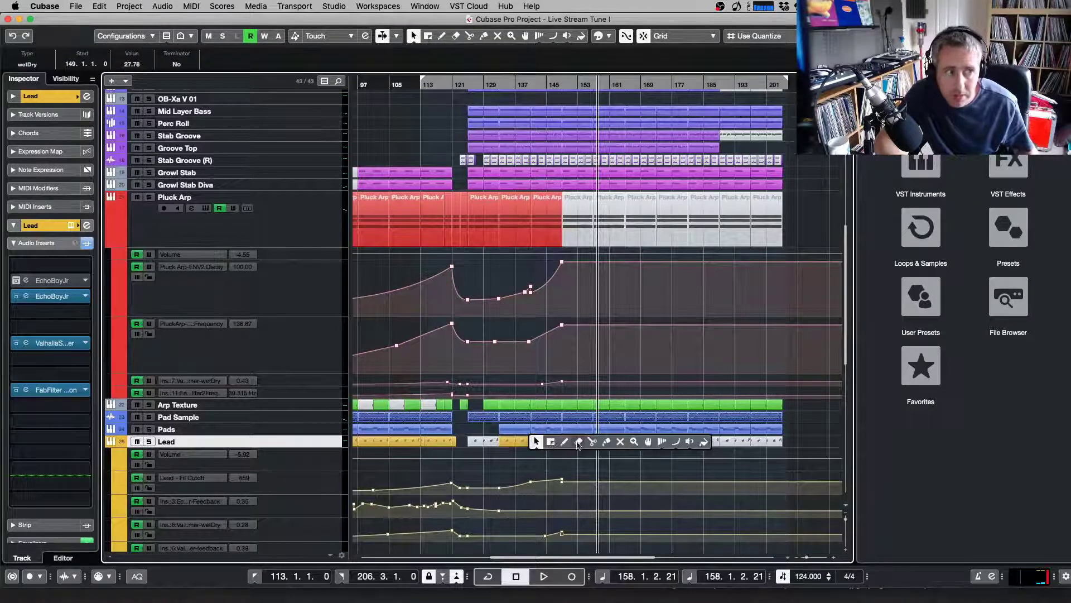
click(603, 442)
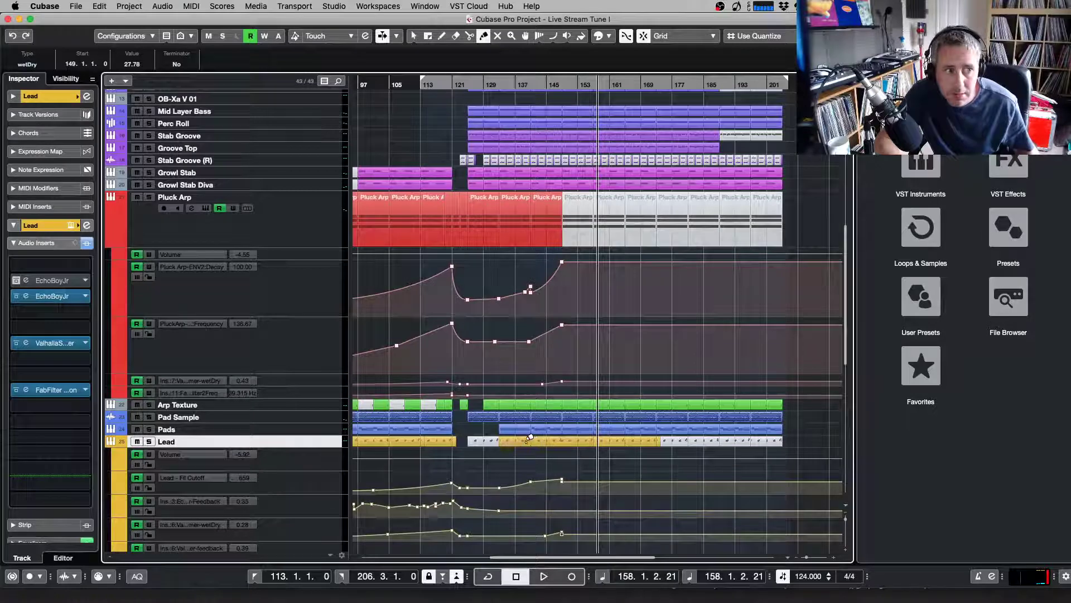
right_click(529, 441)
click(582, 442)
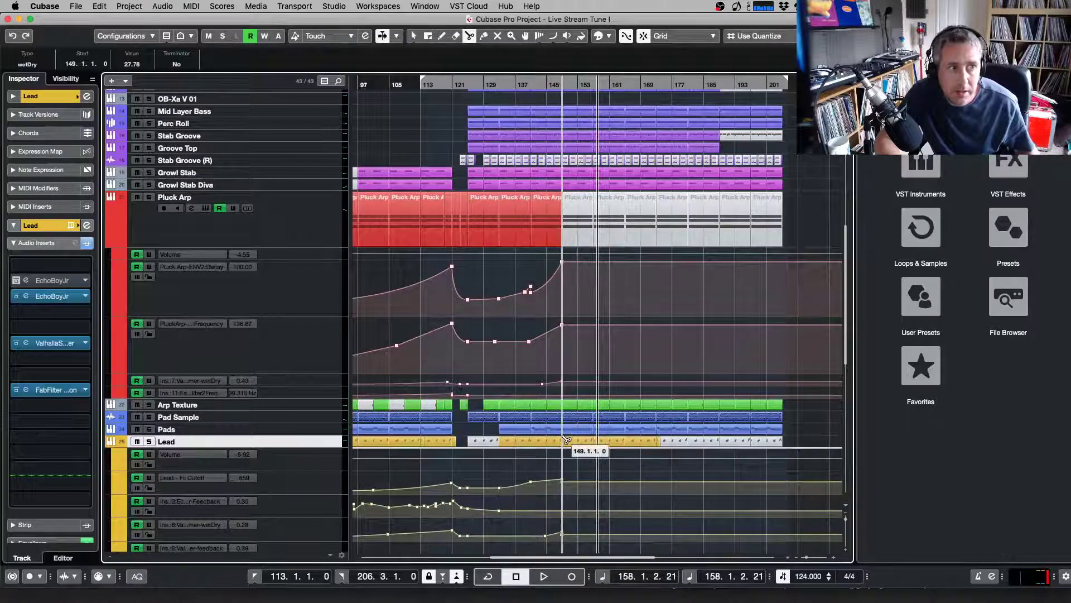
click(854, 36)
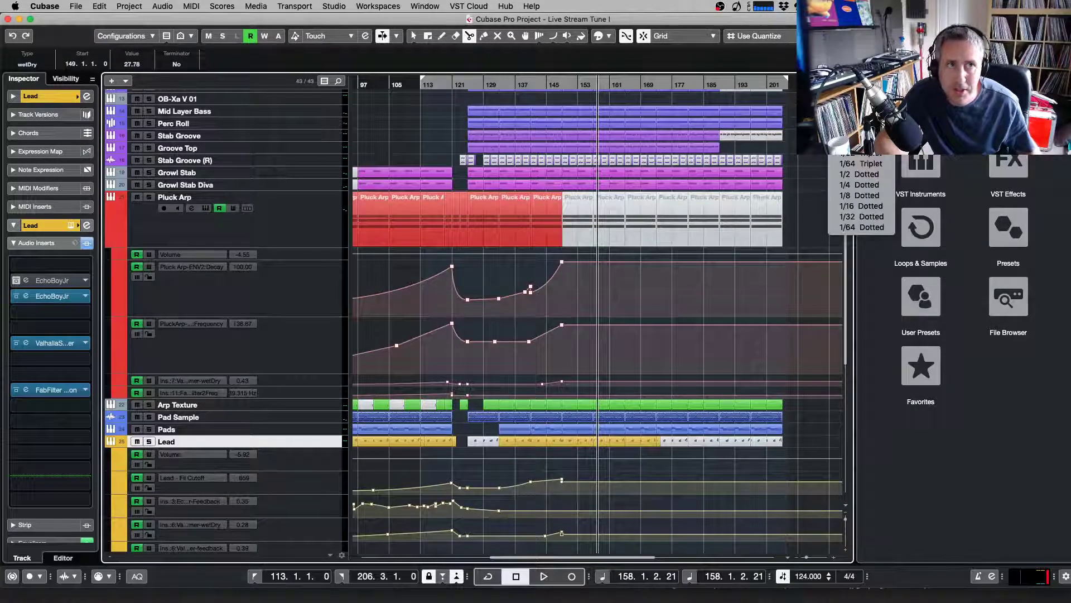
click(862, 145)
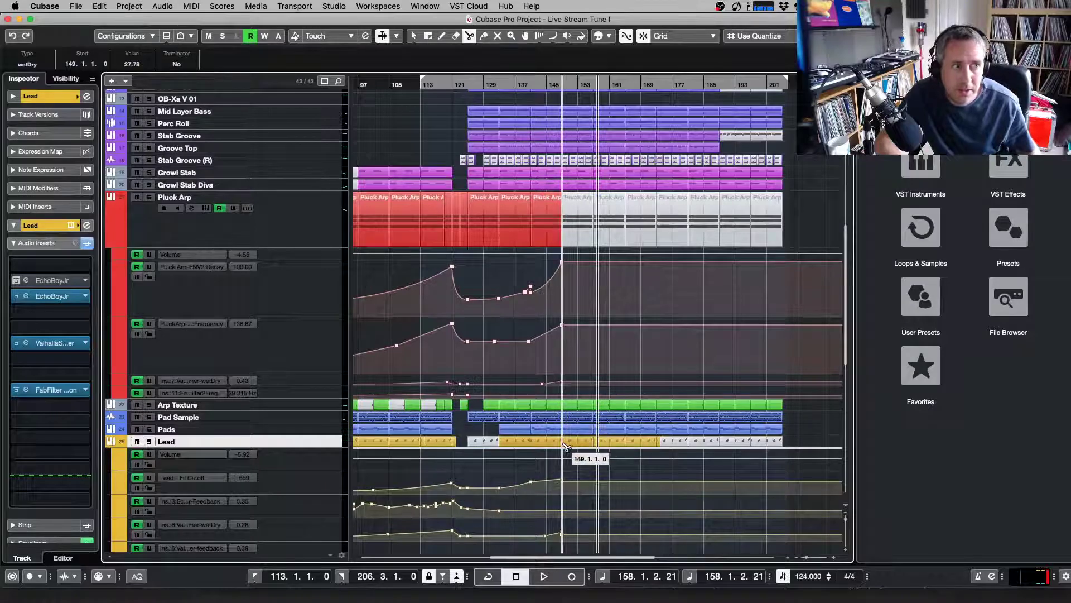
key(1)
Play the arrangement from around bar 141 and enlarge the Lead's Fil Cutoff automation lane
click(534, 233)
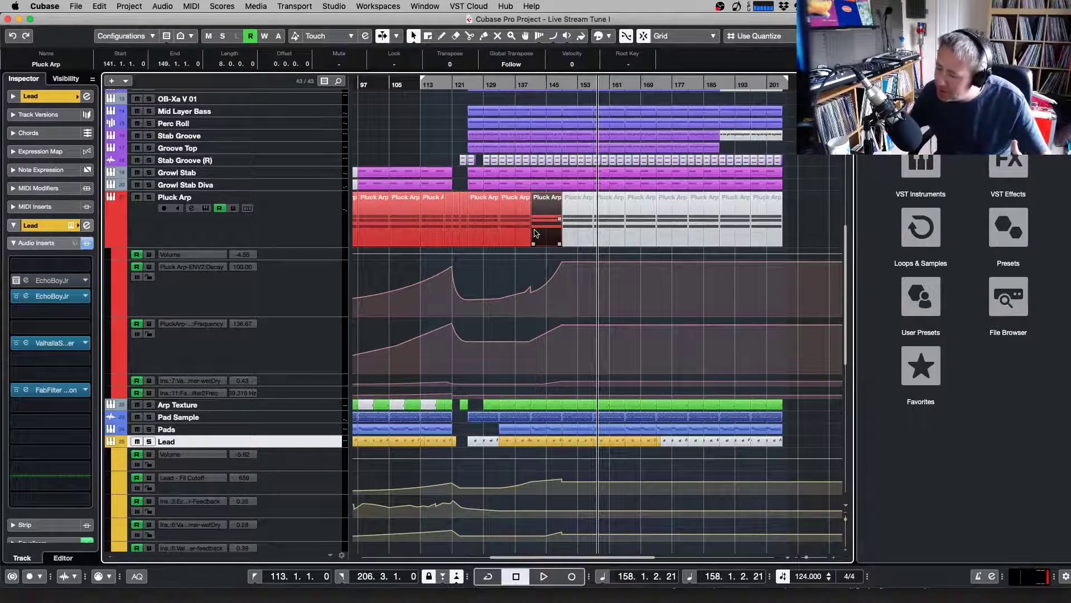
click(527, 84)
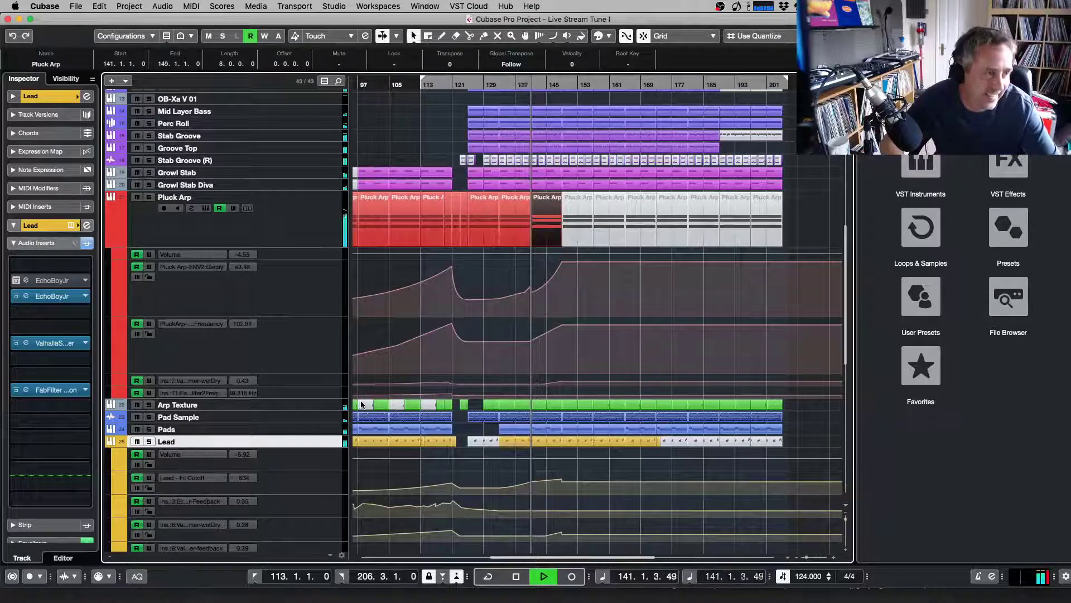
click(300, 490)
drag(302, 492, 301, 504)
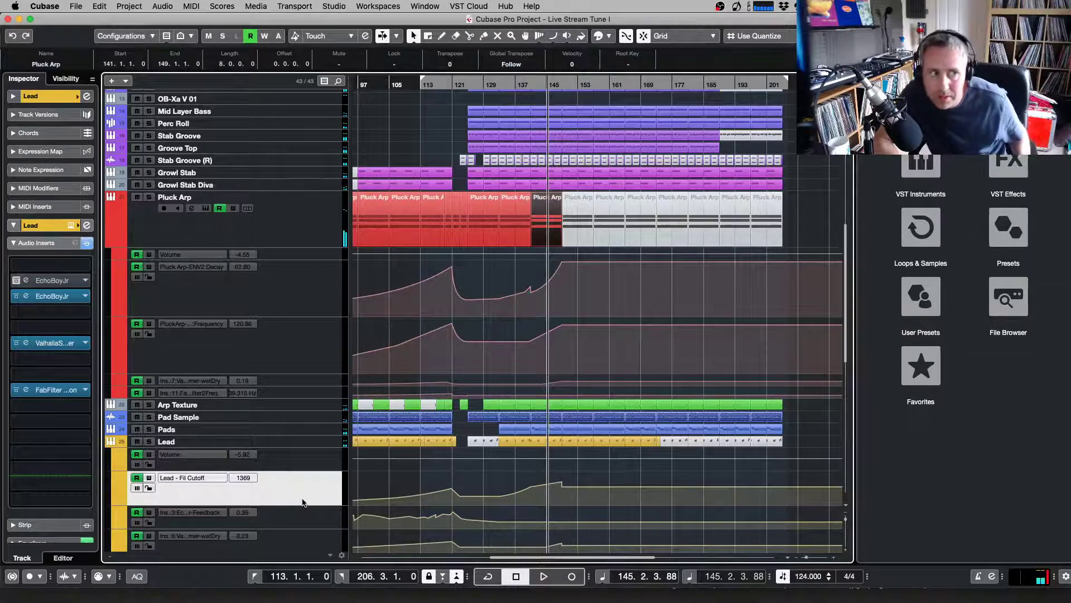
key(space)
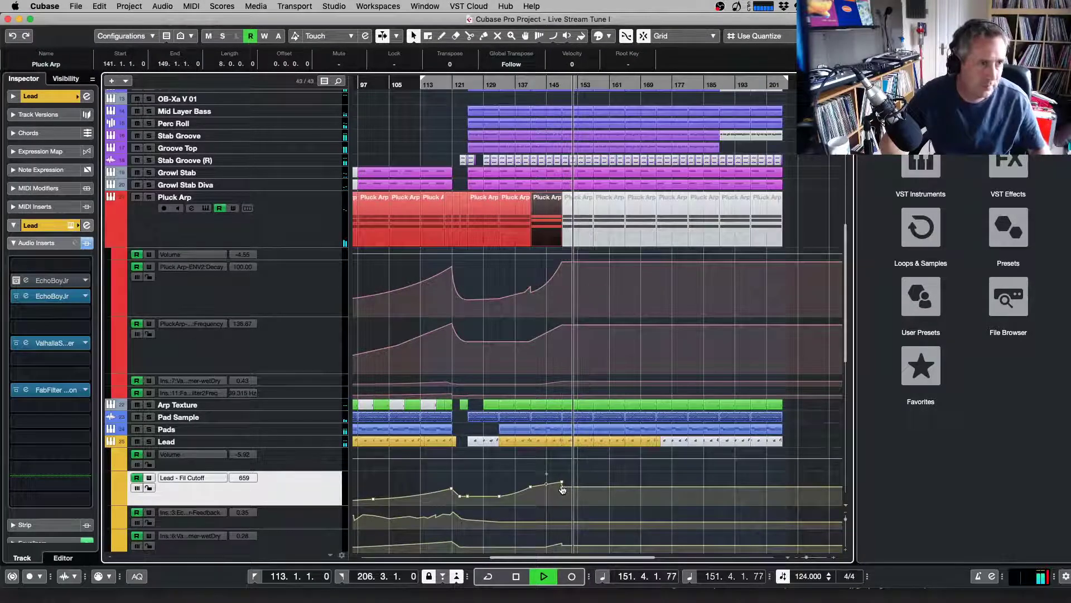
Lower the Lead's Fil Cutoff automation point at bar 149 to 35.71 and stop playback
scroll(563, 489, up, 4)
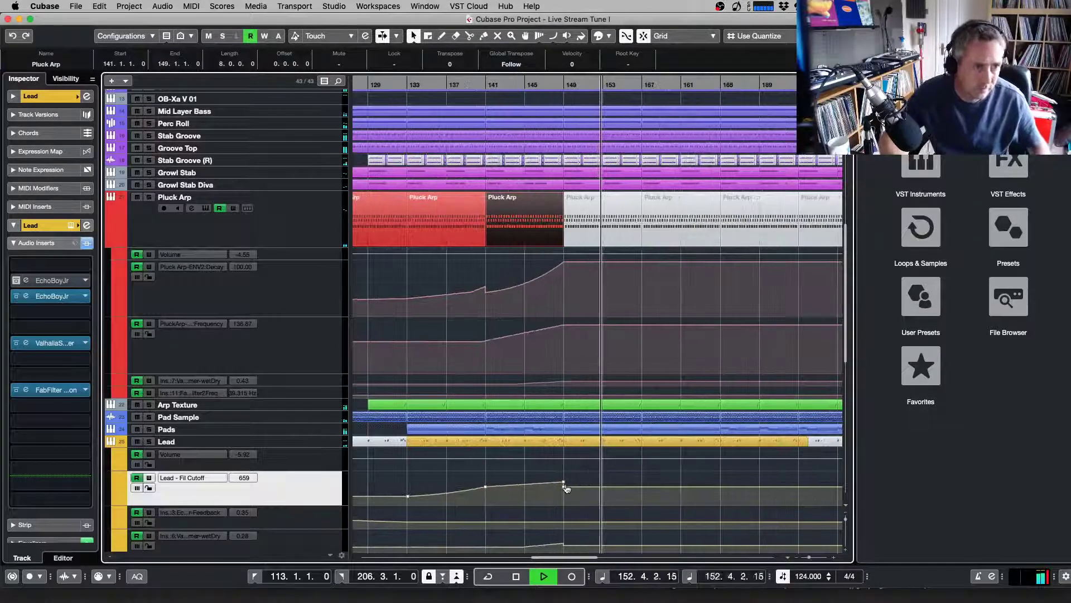
click(564, 483)
key(space)
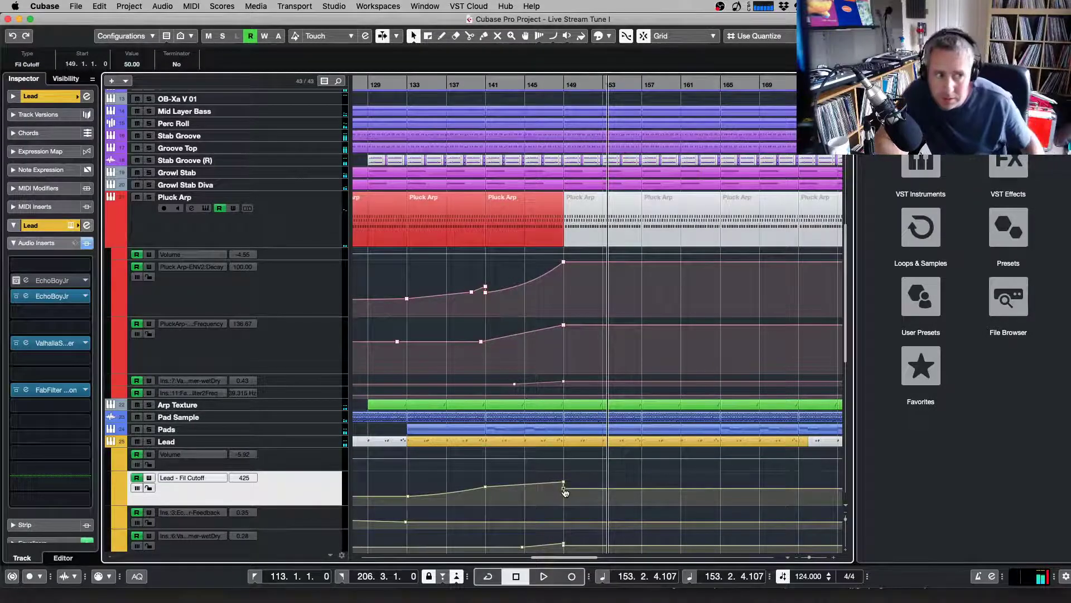
drag(564, 491, 565, 496)
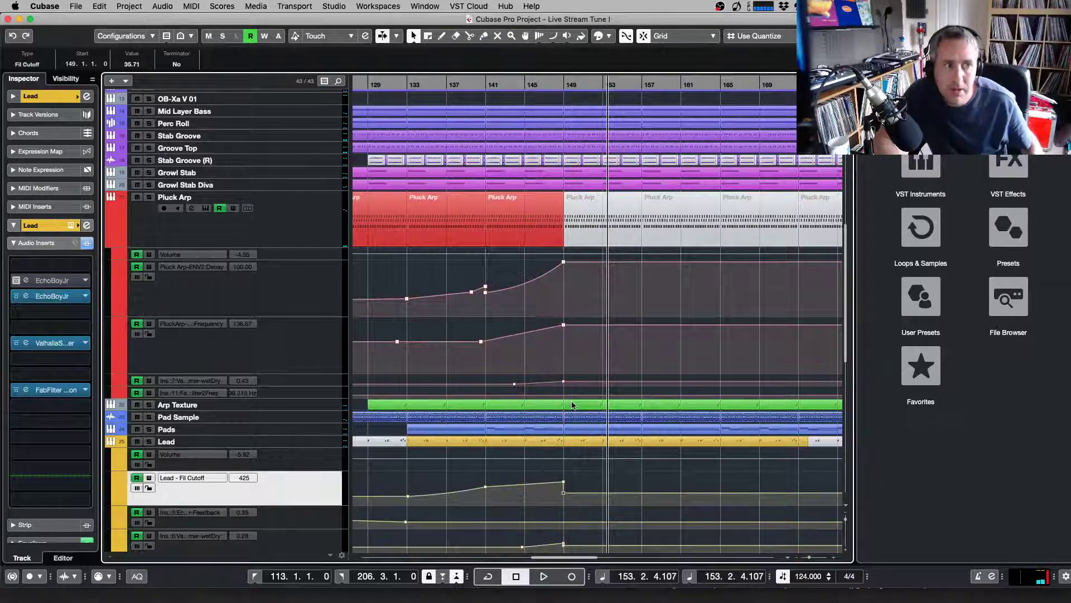
Play from bar 145, enlarge the Lead's wetDry lane and lower its automation point at bar 149 to 20.00
click(526, 82)
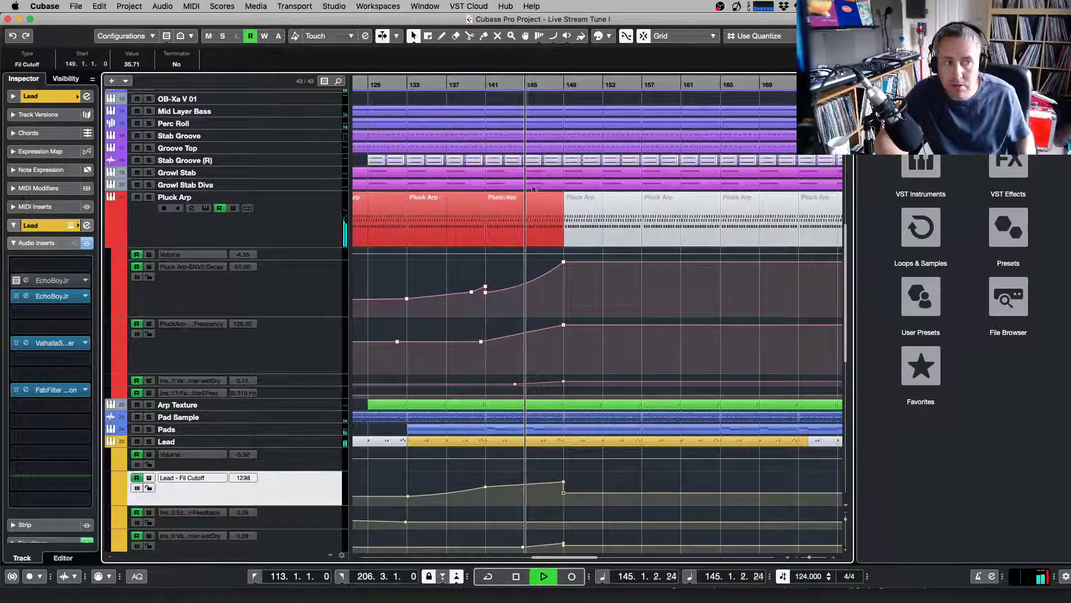
scroll(582, 450, down, 3)
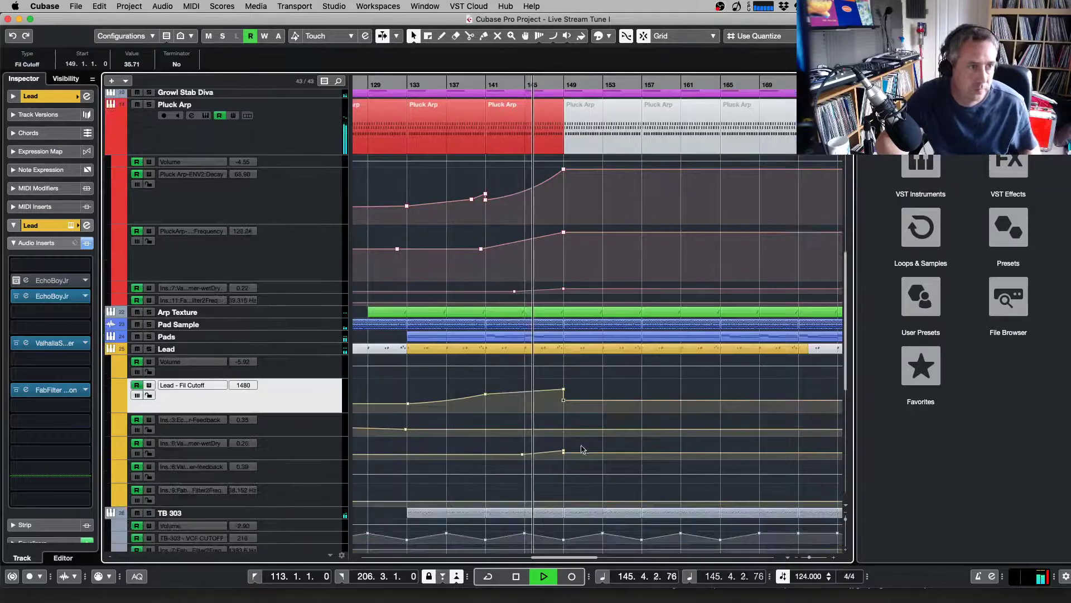
click(321, 456)
click(565, 490)
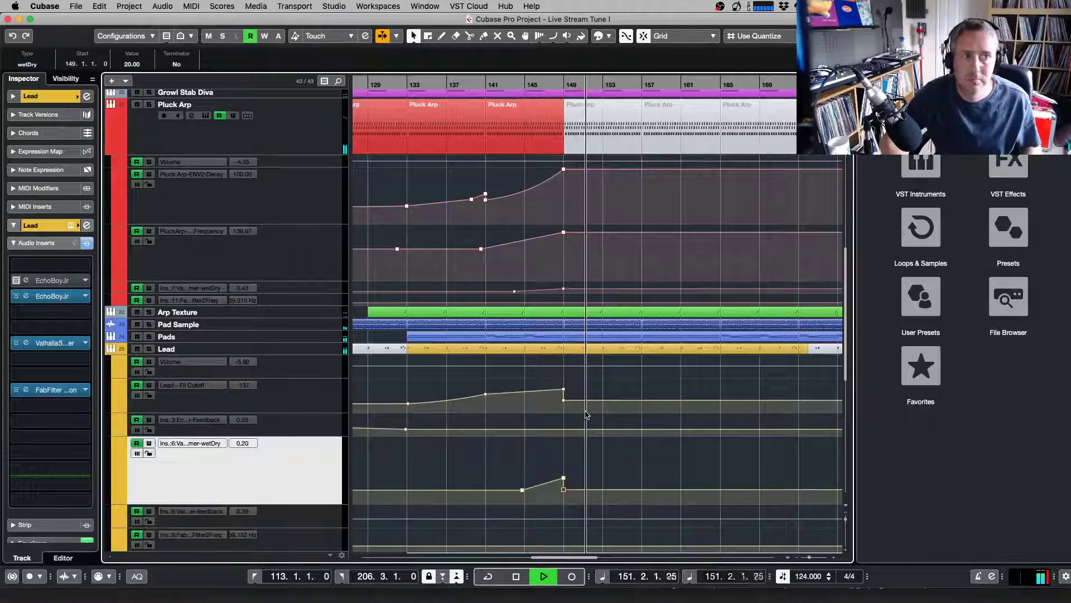
Delete the Arp Texture clip between bars 149 and 153
click(593, 313)
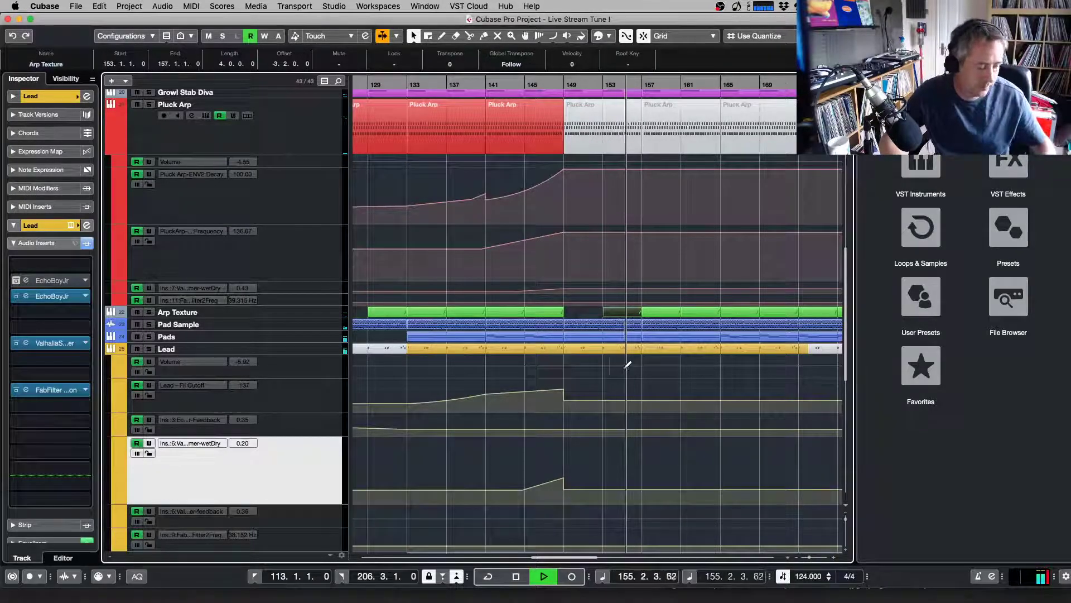
key(g)
key(g)
key(g)
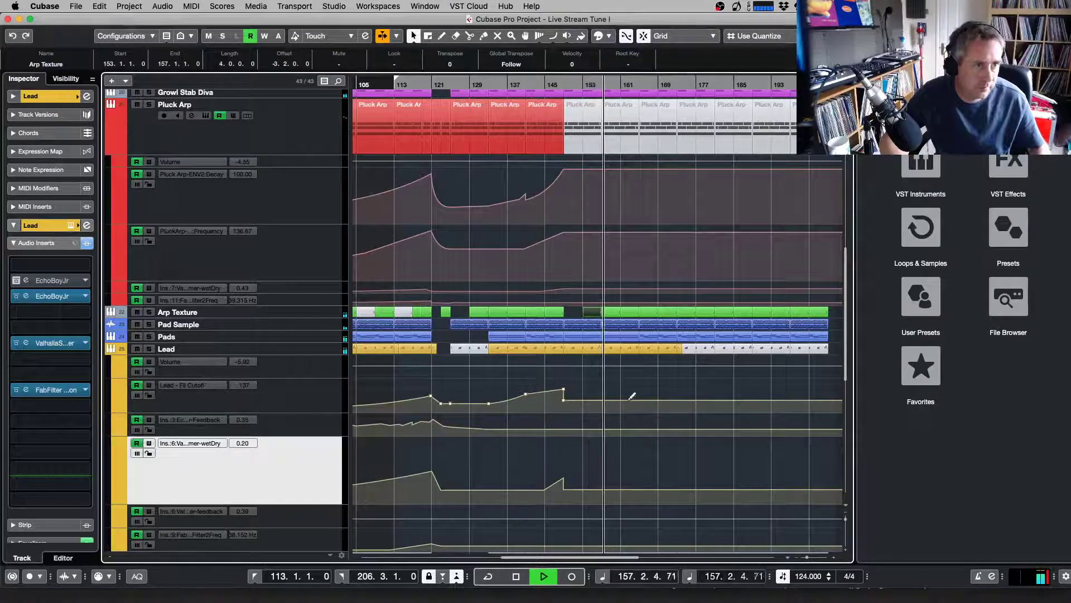
Build the Lead's automation with Fil Cutoff at 44.64 near bar 157 and 55.36 at bar 165, wetDry 29.57 at 165, and Feedback 41.67 at 166
click(601, 396)
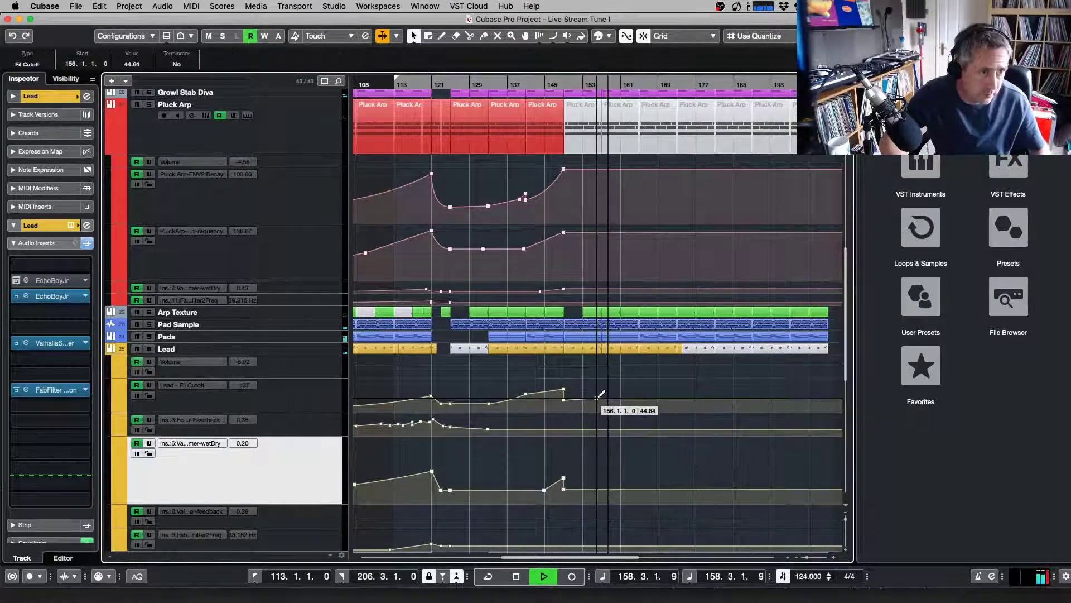
drag(601, 395, 603, 394)
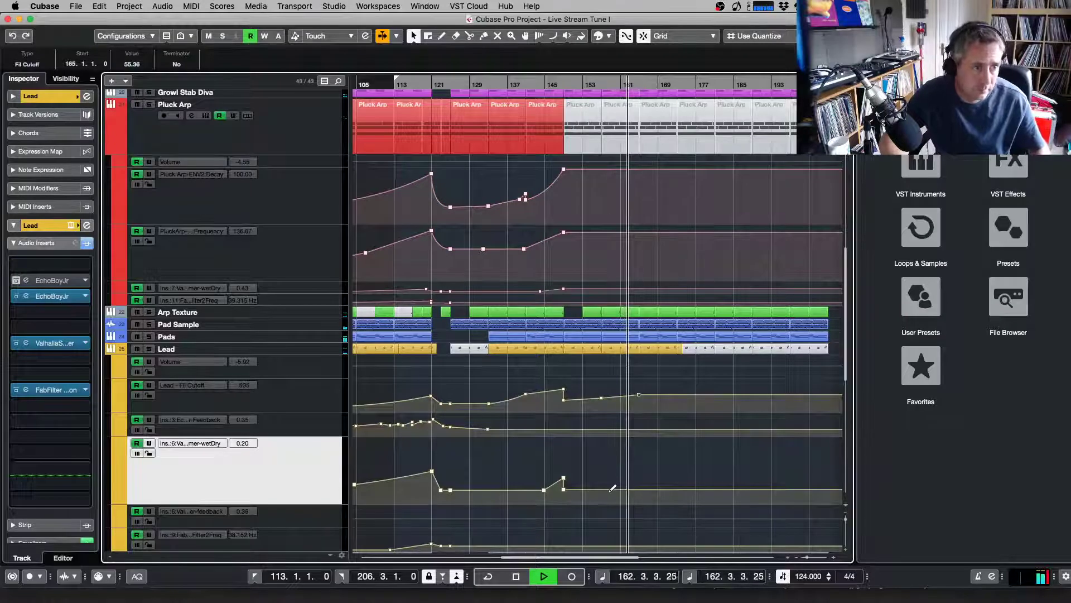
drag(638, 488, 639, 485)
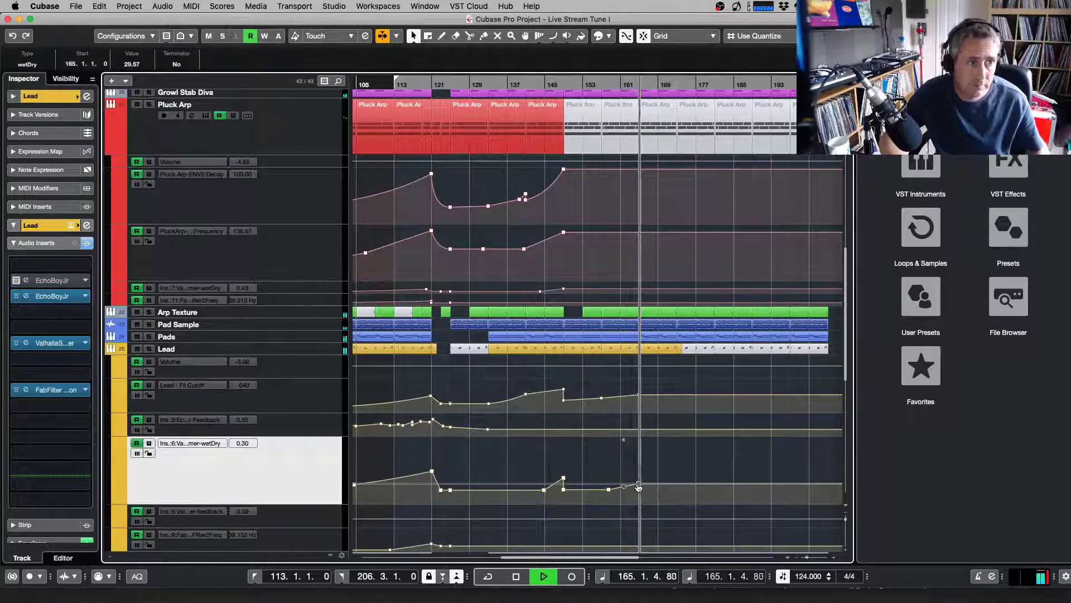
click(630, 431)
click(644, 427)
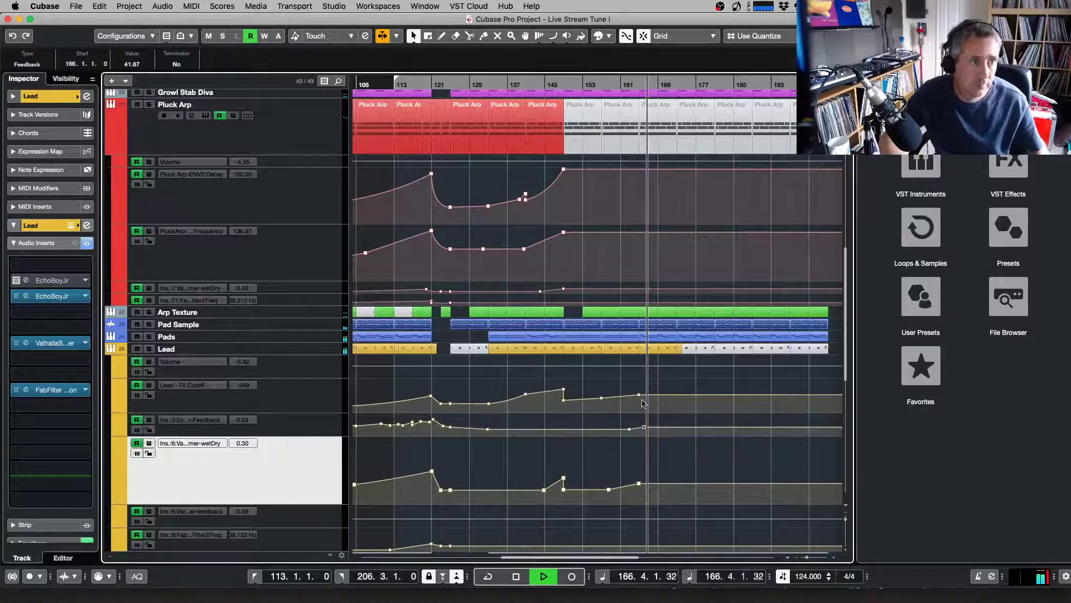
Raise the Lead's automation at bar 174 to Fil Cutoff 68.07, wetDry 36.52 and higher Feedback, and enlarge the Feedback lane
click(682, 391)
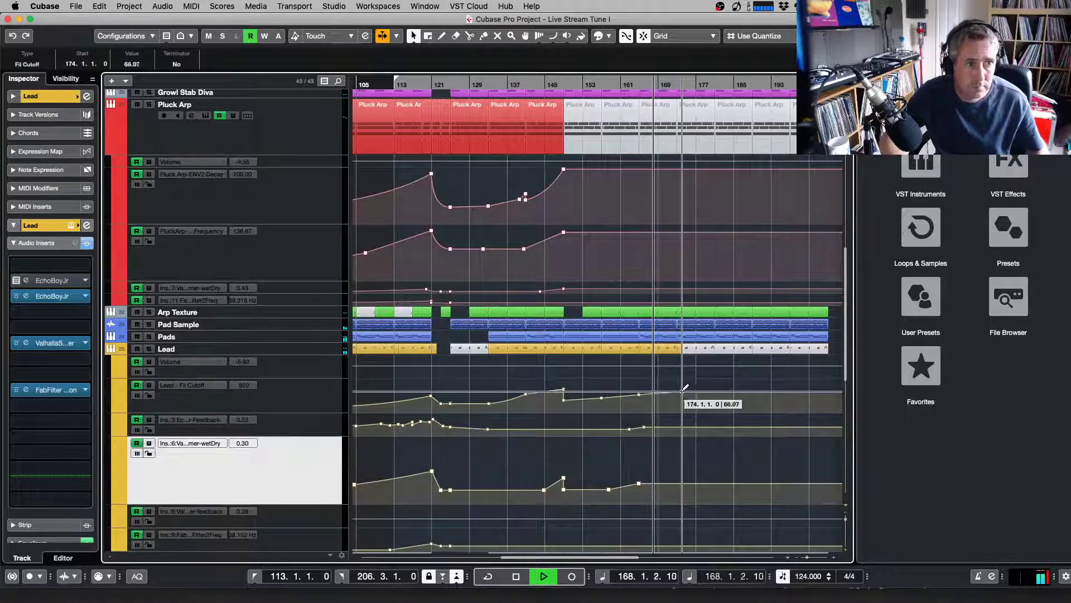
click(682, 424)
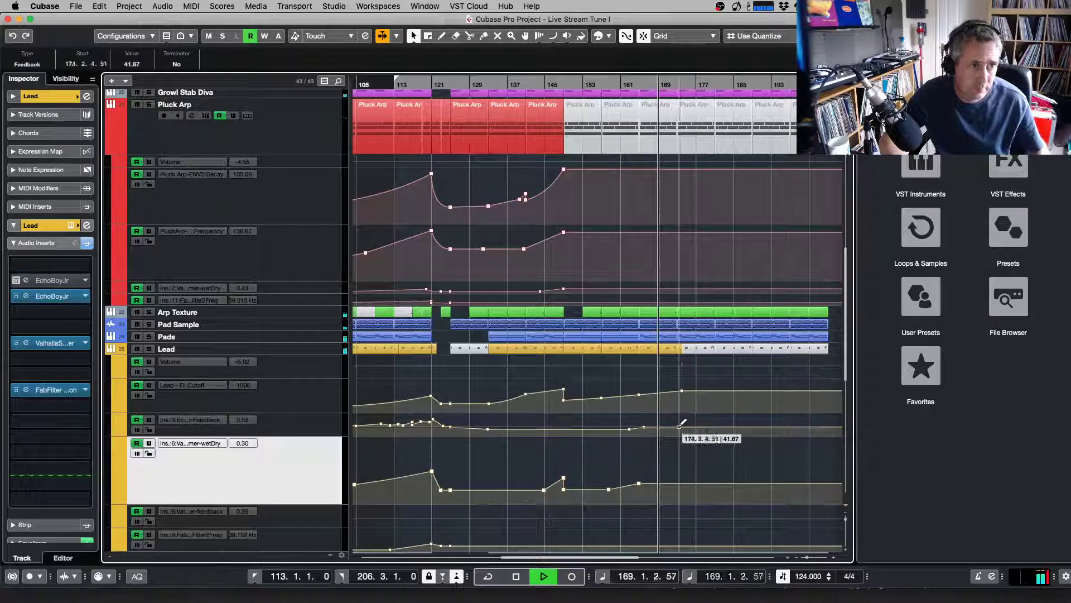
click(682, 480)
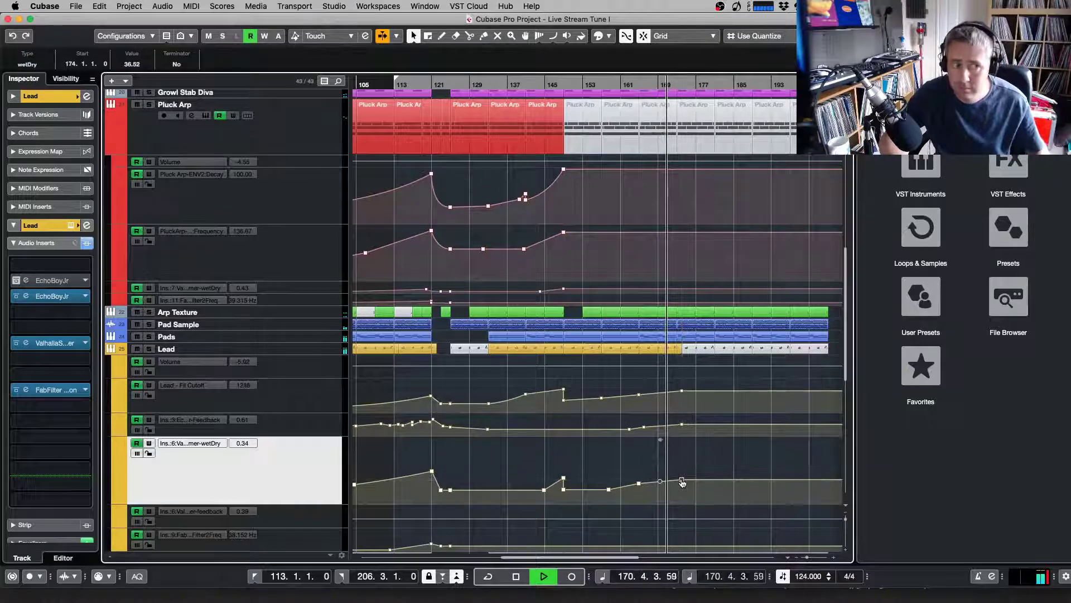
click(306, 430)
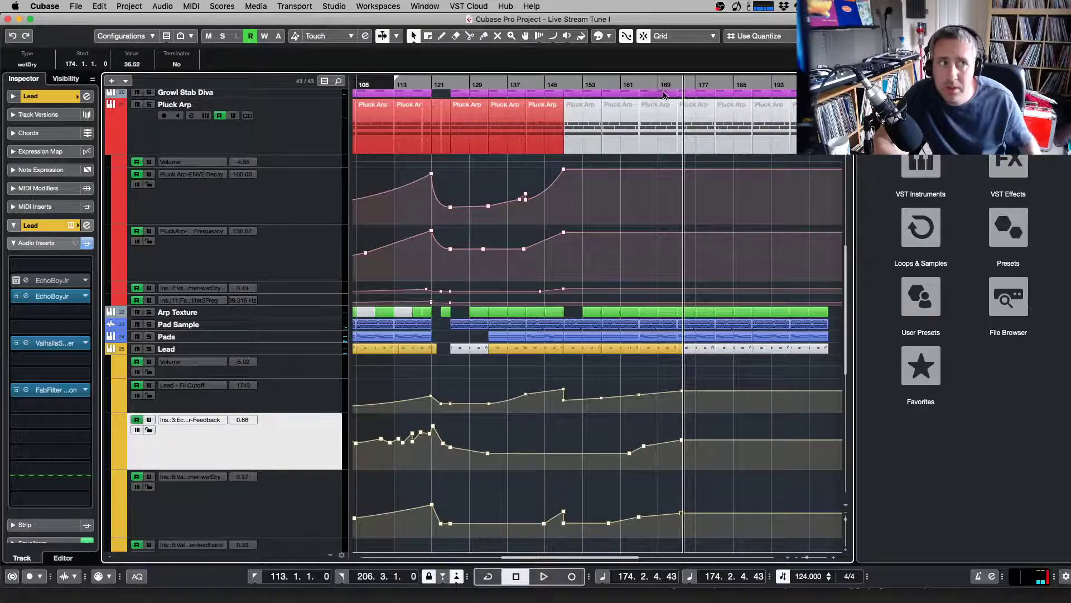
Move the Lead's bar 174 automation points to bar 173, with Feedback at 52.78 and wetDry at 40.00
click(663, 83)
drag(663, 83, 635, 186)
click(579, 80)
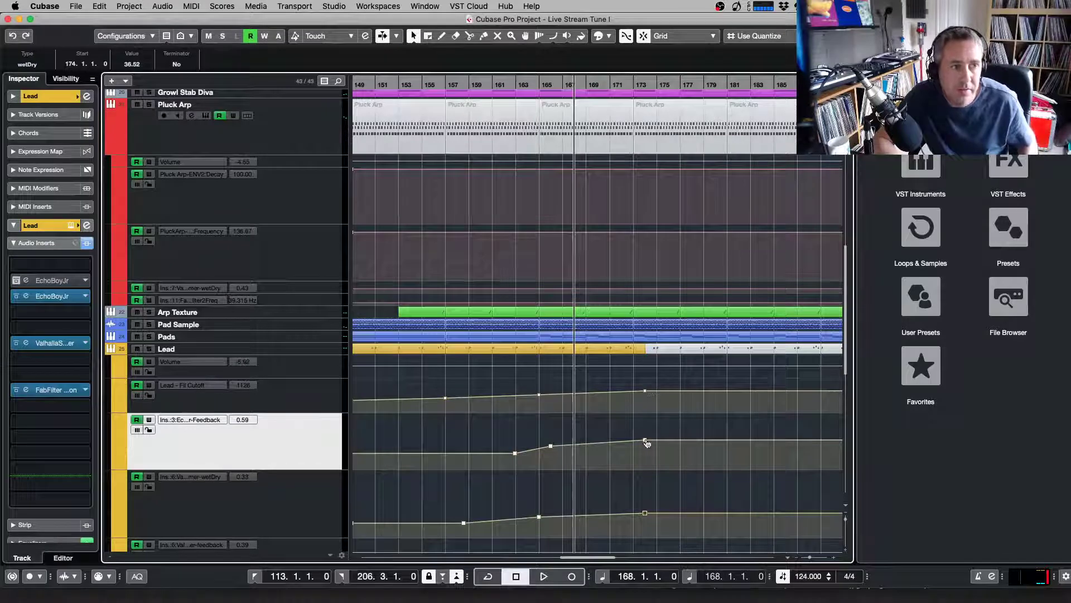
drag(646, 441, 633, 440)
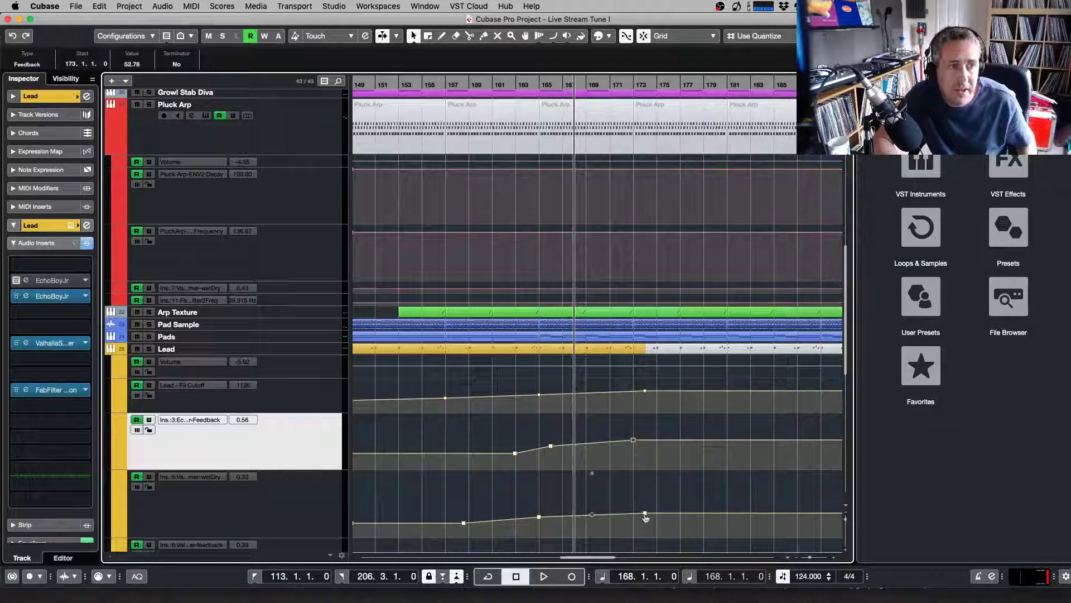
drag(645, 514, 634, 510)
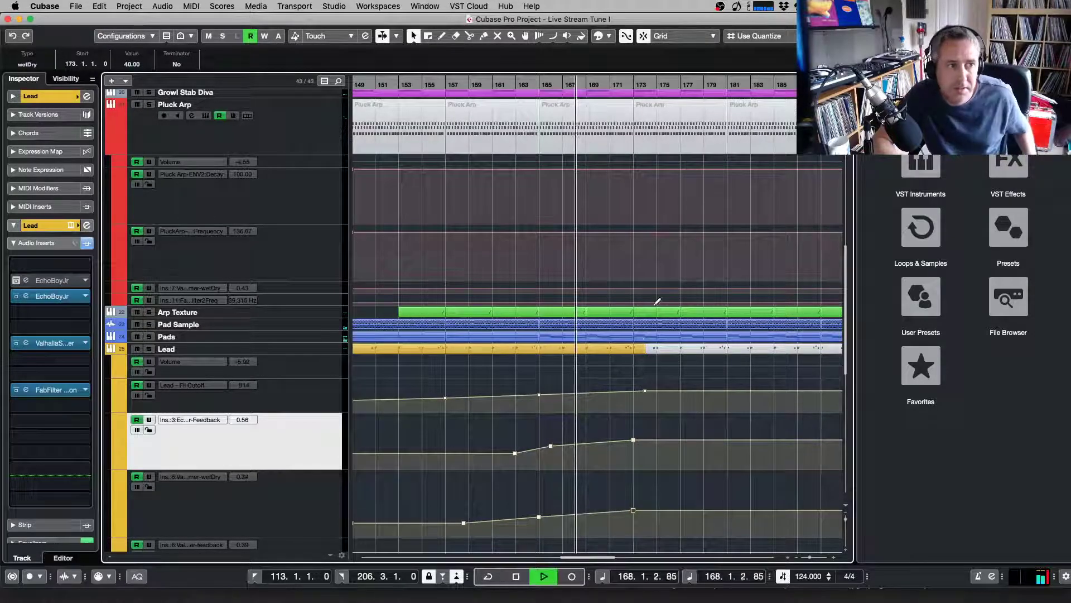
Steepen the Lead's Feedback rise with a point near bar 171, raise bar 173, and add points at bar 177 and near 181 at 73.68
click(610, 439)
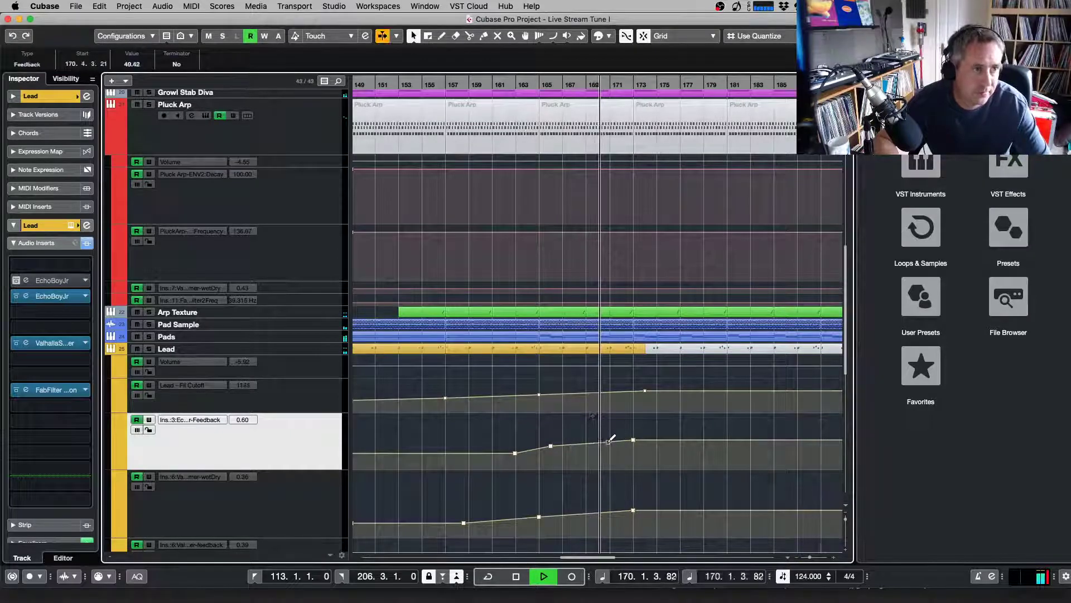
click(633, 438)
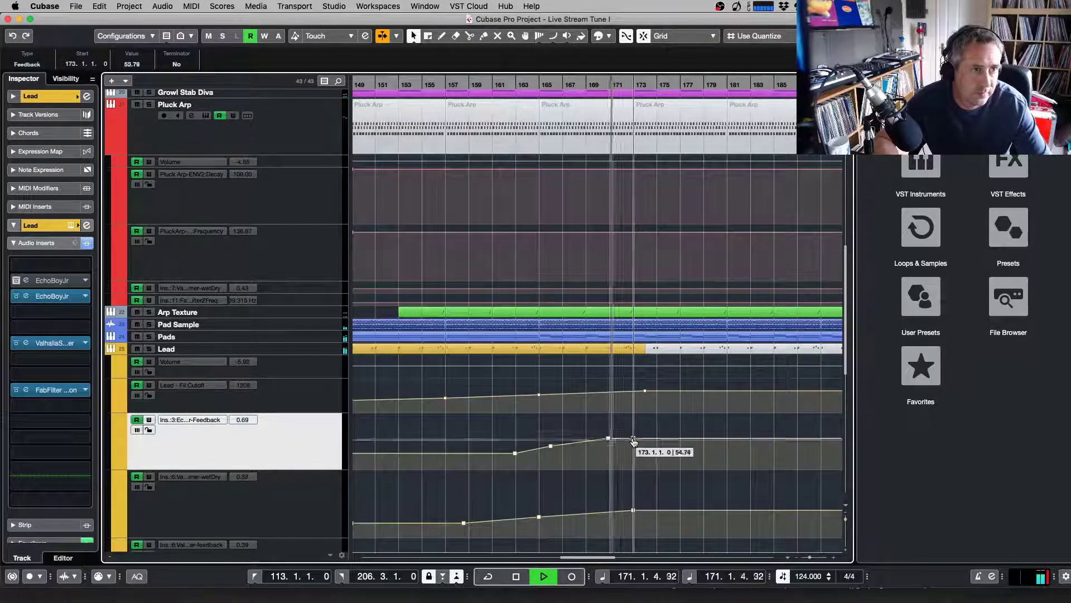
mouse_move(633, 438)
mouse_down()
mouse_move(686, 421)
mouse_move(679, 426)
mouse_up()
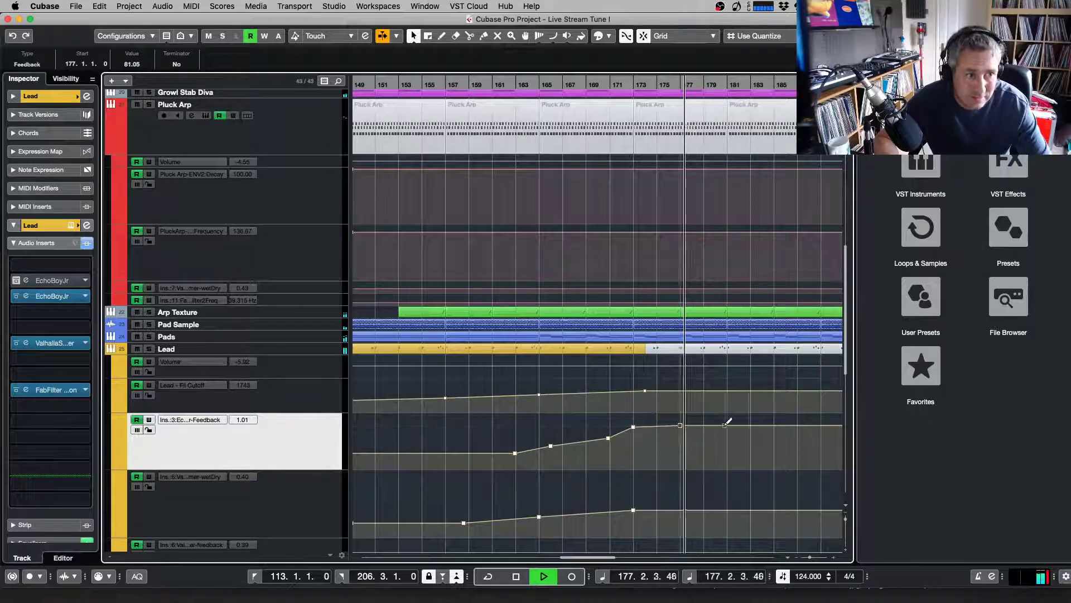
click(726, 425)
click(680, 427)
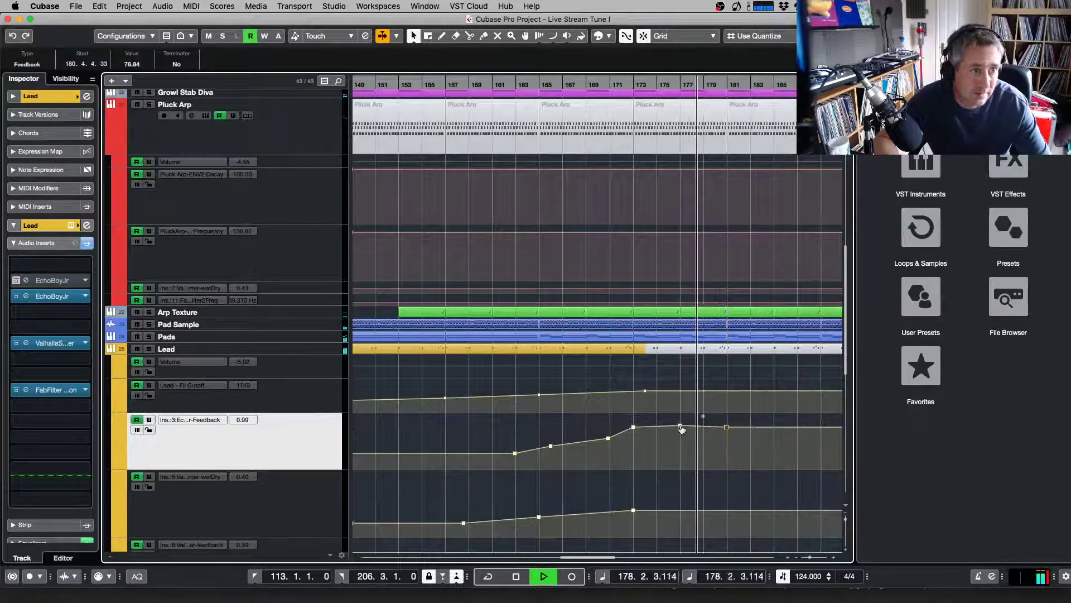
drag(727, 427, 730, 429)
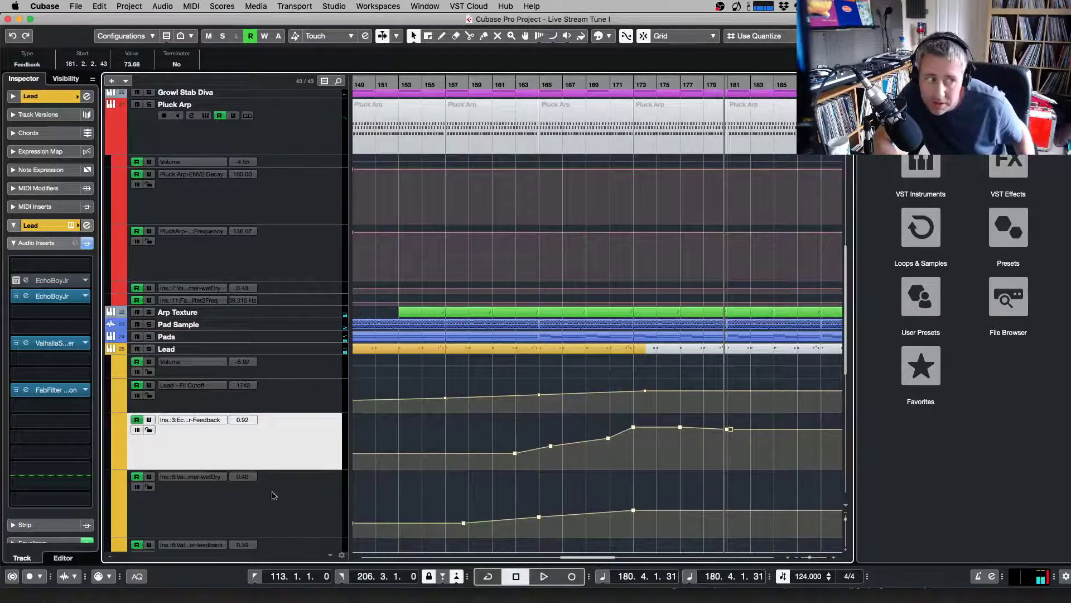
Enlarge the Lead's Feedback lane, play from bar 168, and raise its points near bar 166 slightly and near bar 171 to 61.49
drag(281, 469, 287, 513)
scroll(335, 449, down, 5)
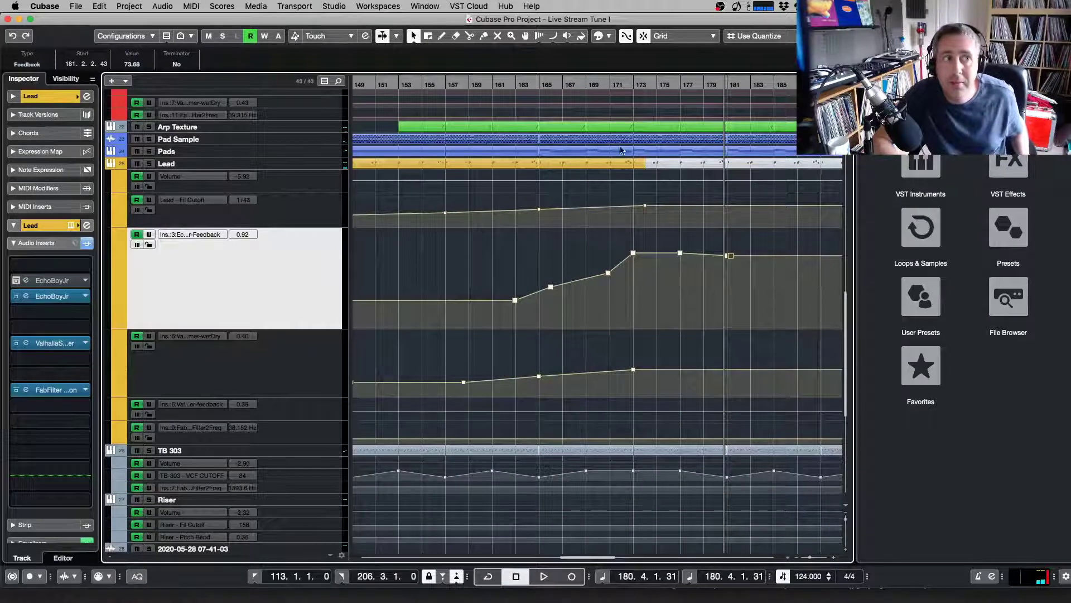
click(571, 84)
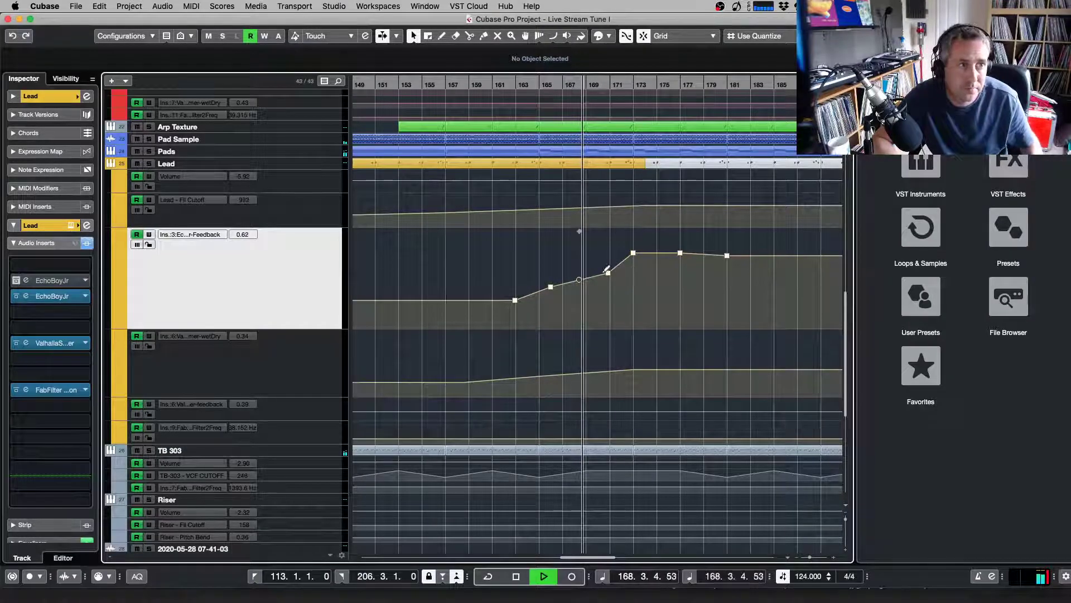
drag(608, 274, 608, 270)
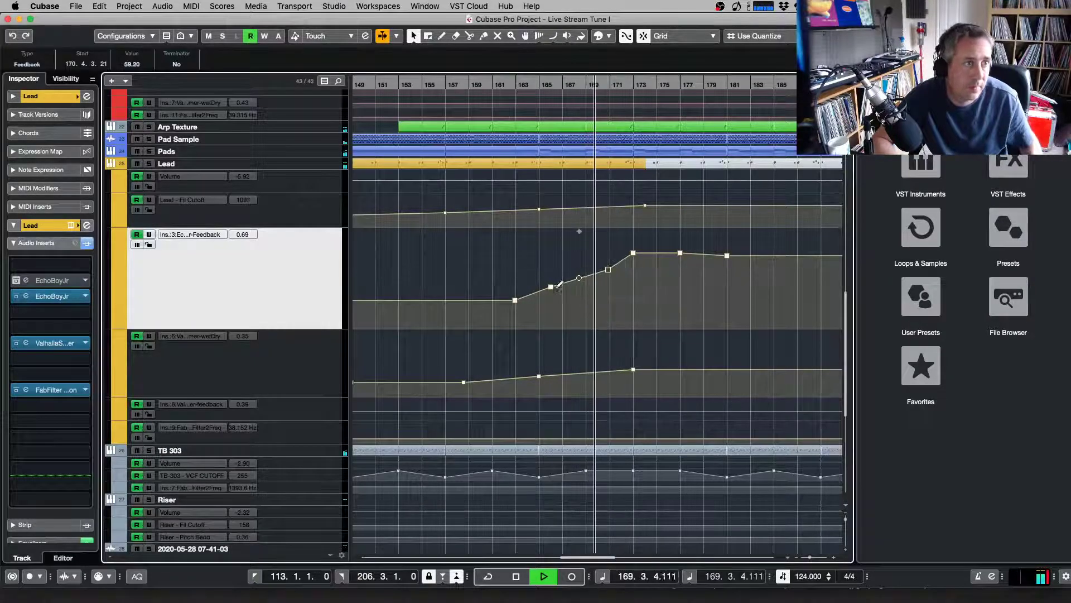
click(551, 287)
click(609, 270)
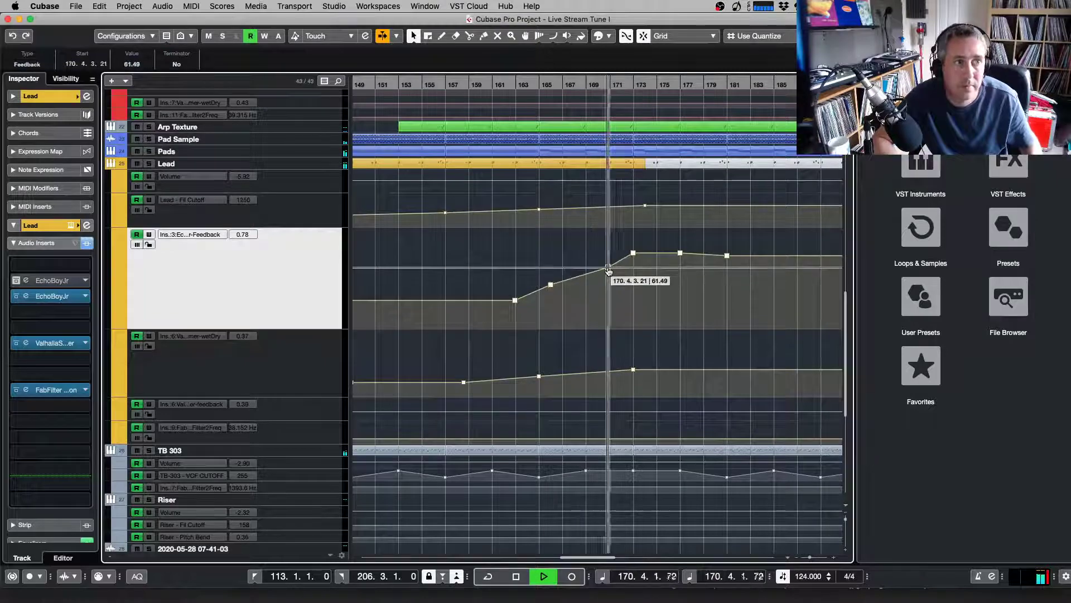
Set the Lead's Feedback to 76.84 at bar 173, raise it at bar 177, and set it to 80.46 at bar 181
click(635, 254)
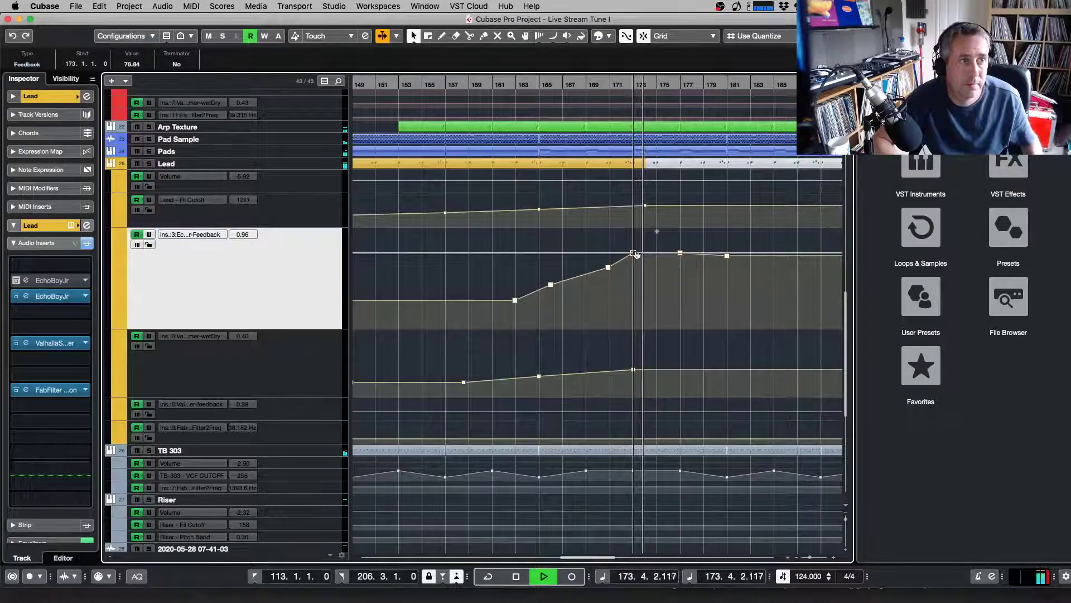
click(680, 254)
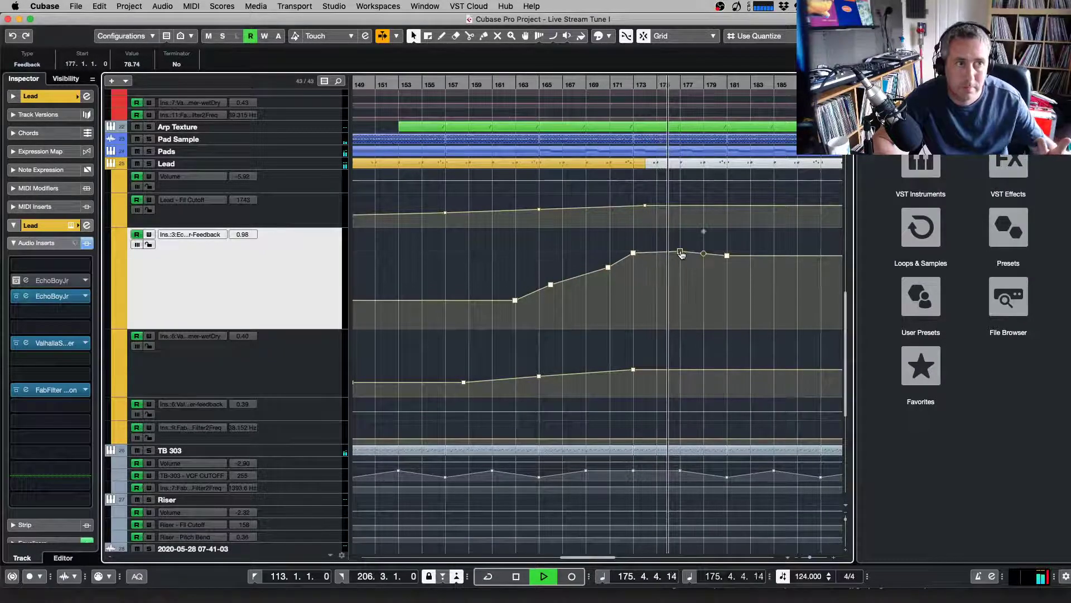
drag(681, 254, 728, 252)
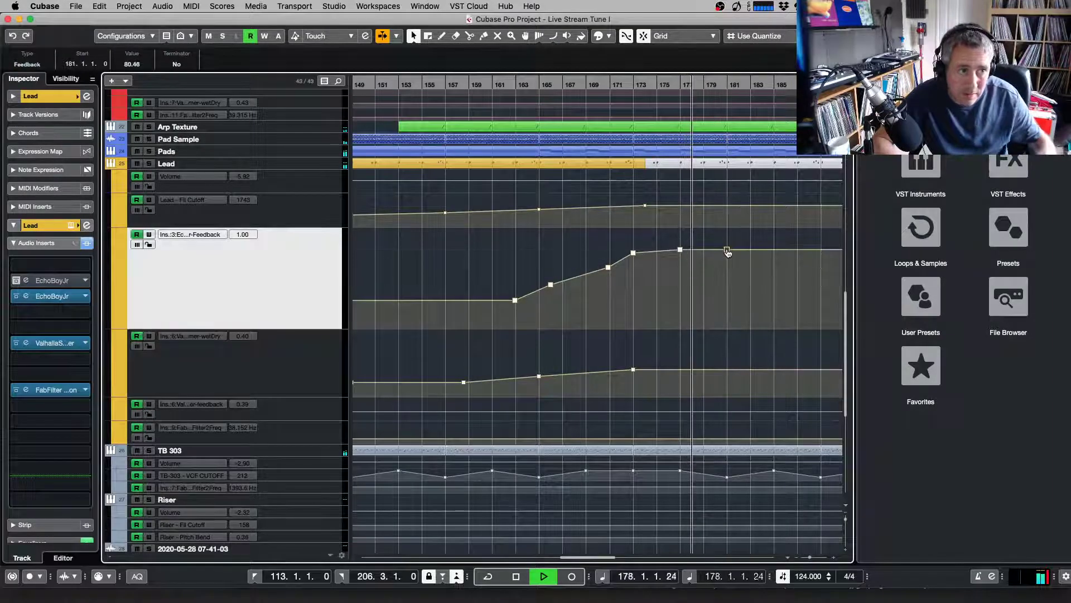
Stop playback and try a sudden drop of the Lead's Feedback to 31.03 at bar 177
key(space)
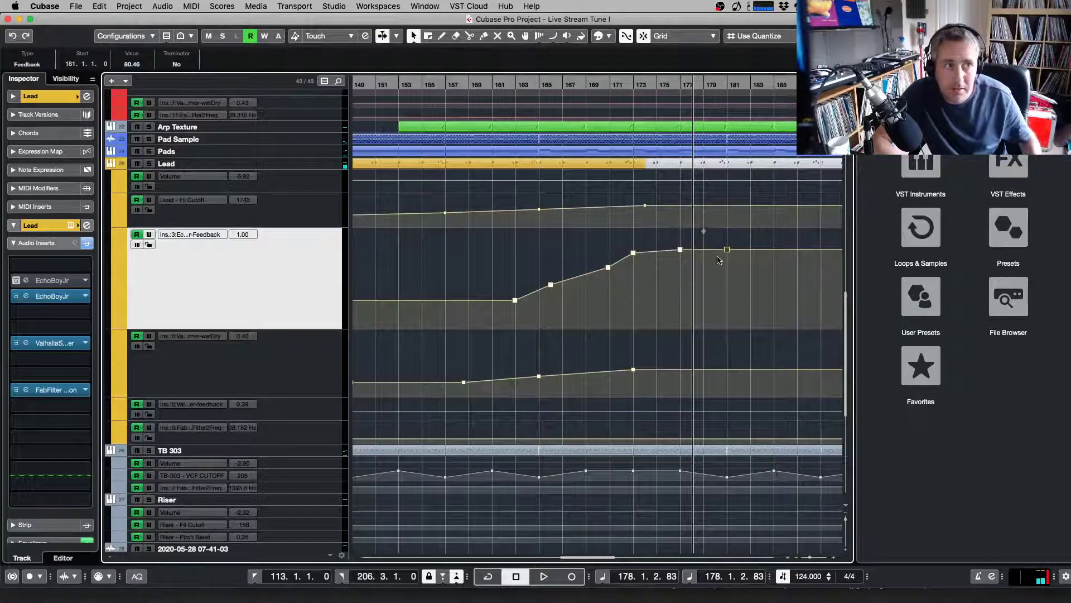
drag(729, 256, 680, 300)
key(space)
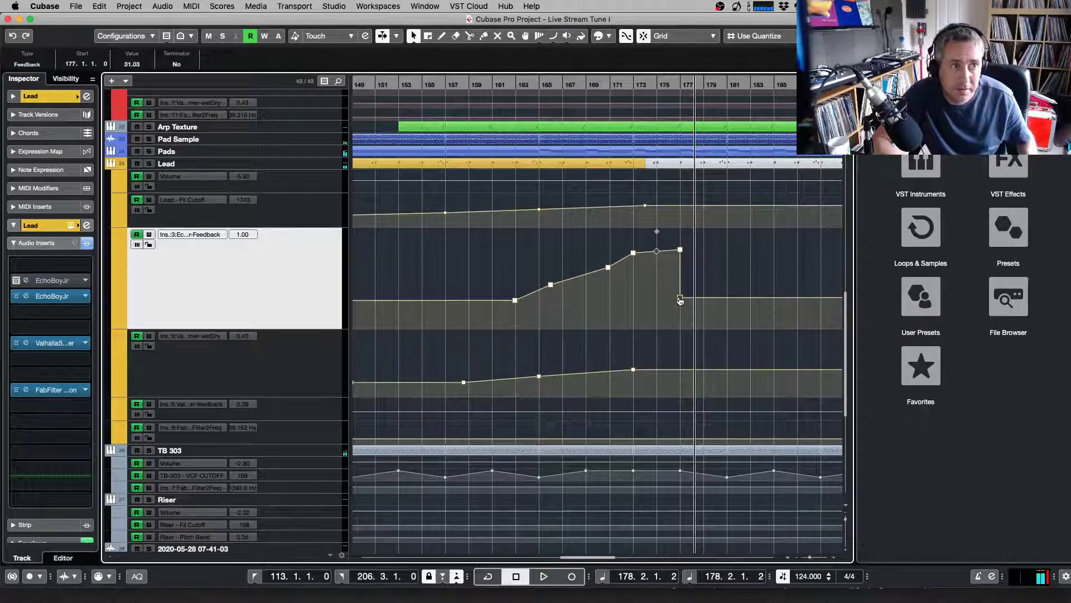
Play from bar 169 and set the Lead's Feedback to 78.74 at bar 179, 63.79 near bar 171 and 81.61 at bar 177
click(574, 85)
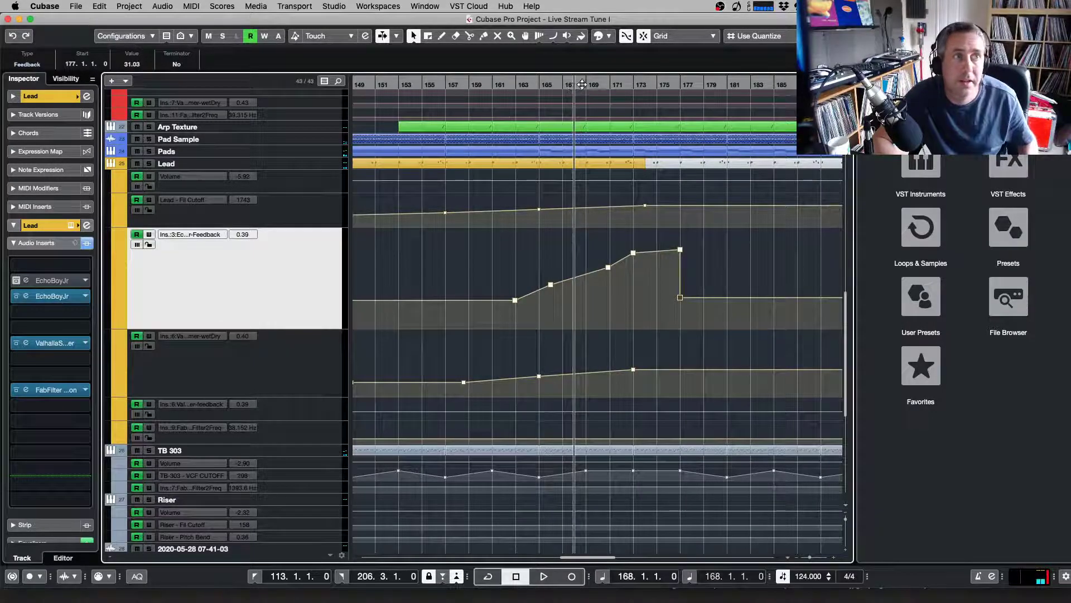
click(587, 84)
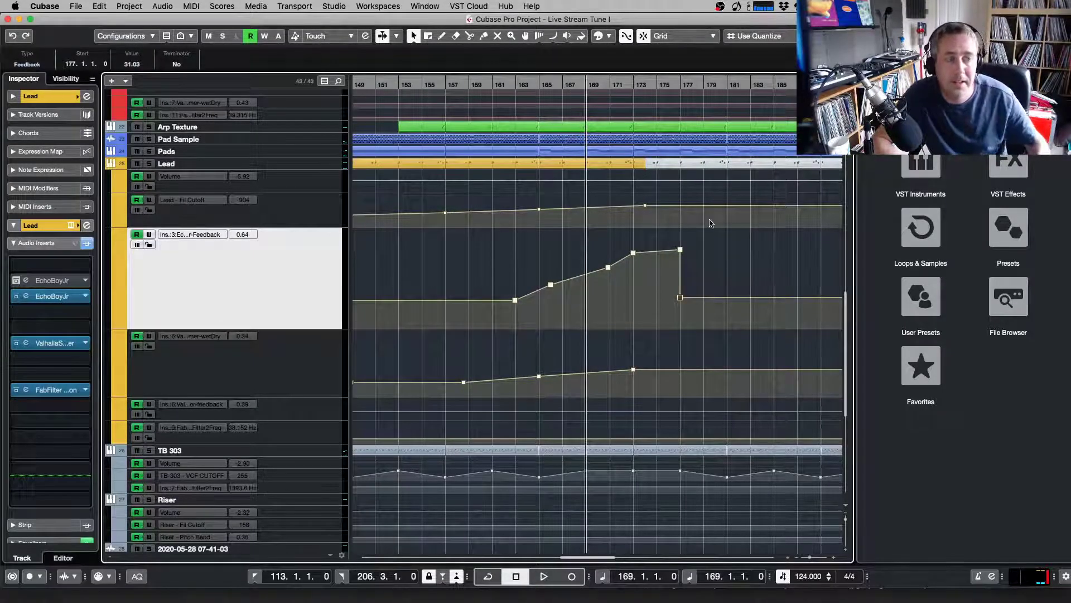
key(g)
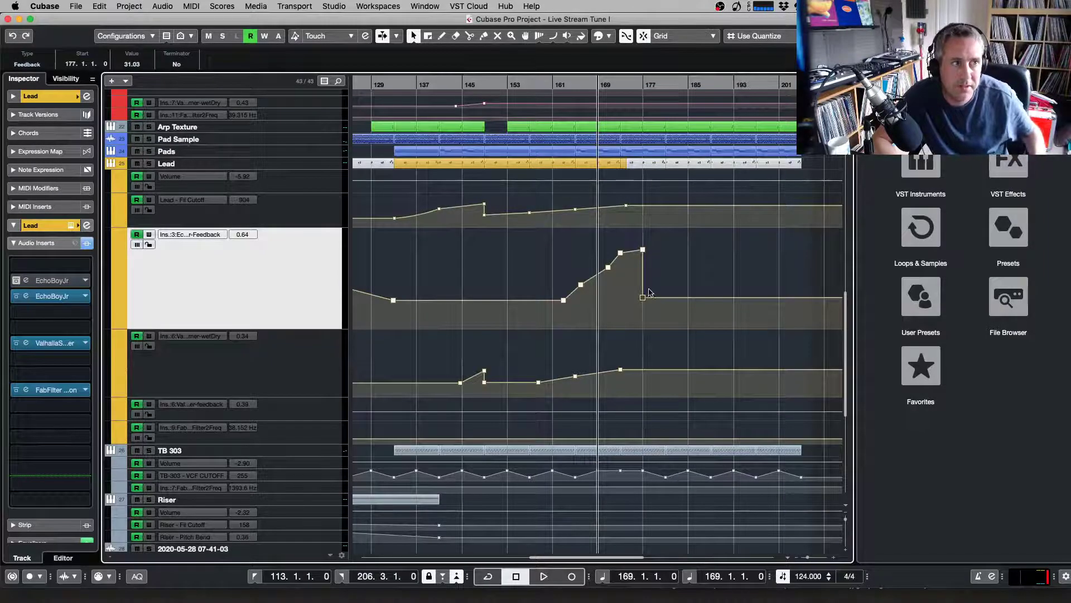
key(h)
key(h)
key(h)
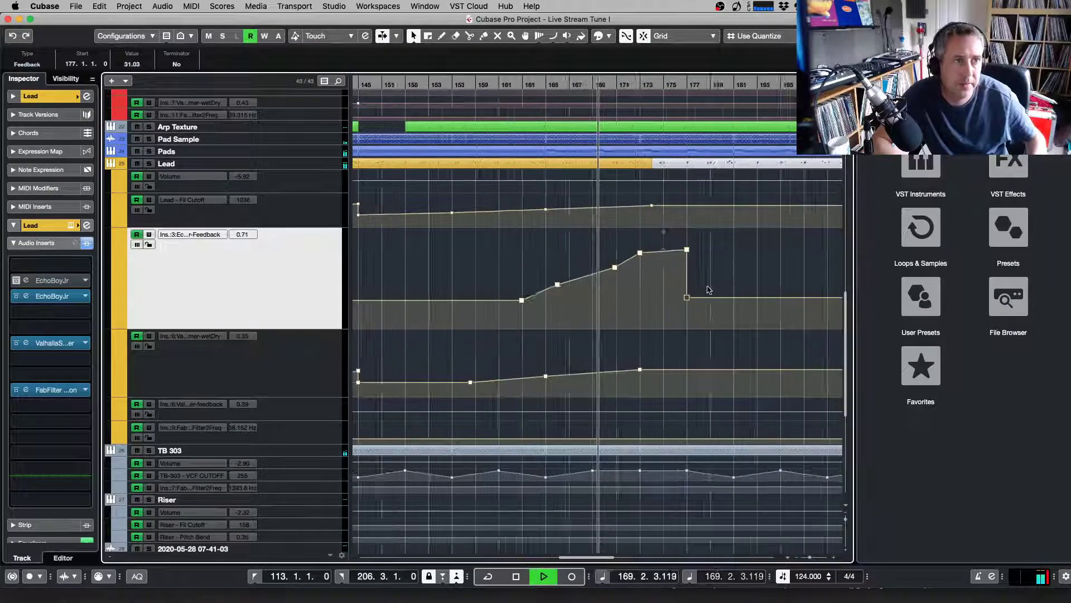
drag(724, 300, 757, 251)
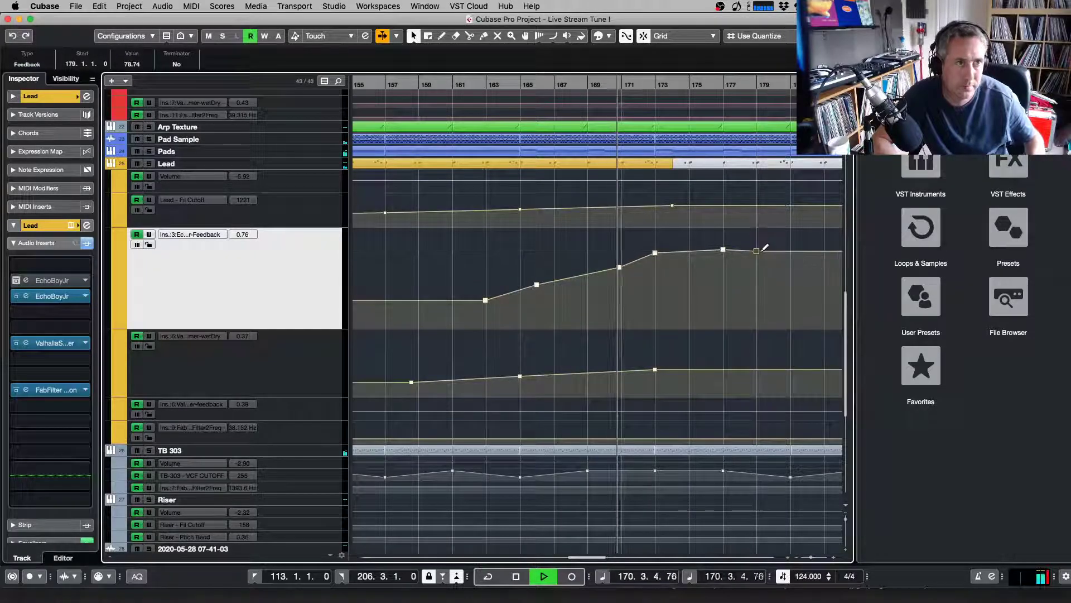
click(618, 268)
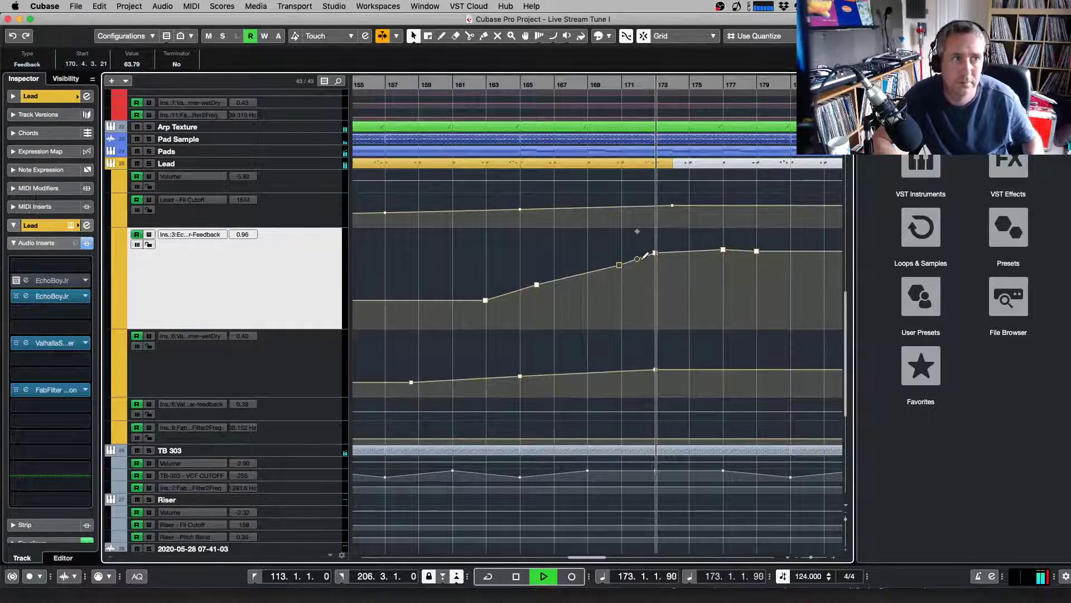
click(723, 252)
drag(724, 253, 725, 252)
Extend the Lead's Feedback with a dip at bar 181, 81.61 at bar 183 and 78.66 at bar 187, enlarging the lane
key(g)
click(628, 252)
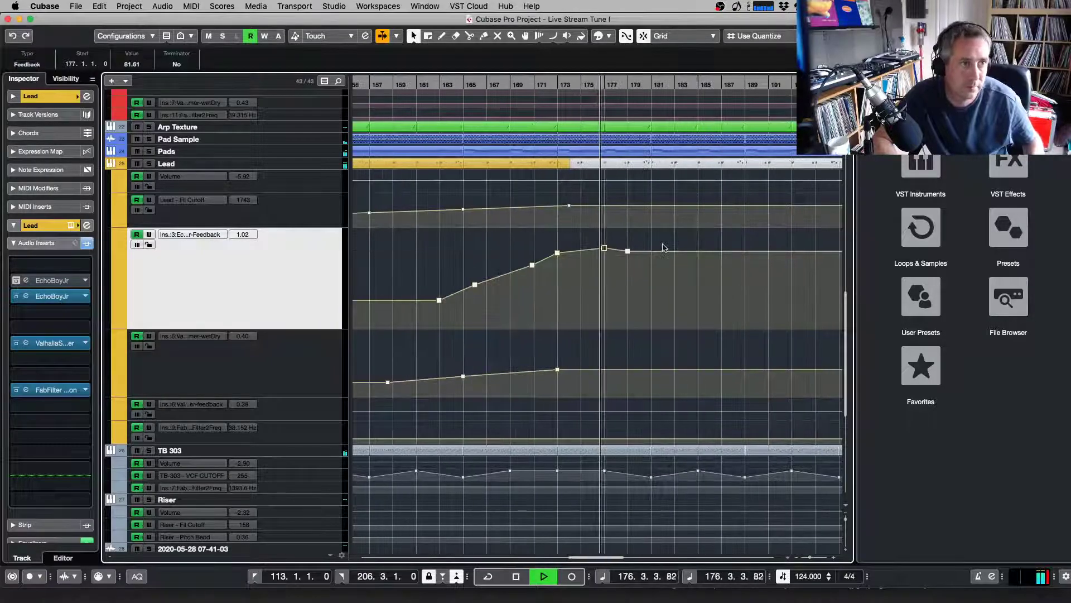
drag(630, 254, 675, 248)
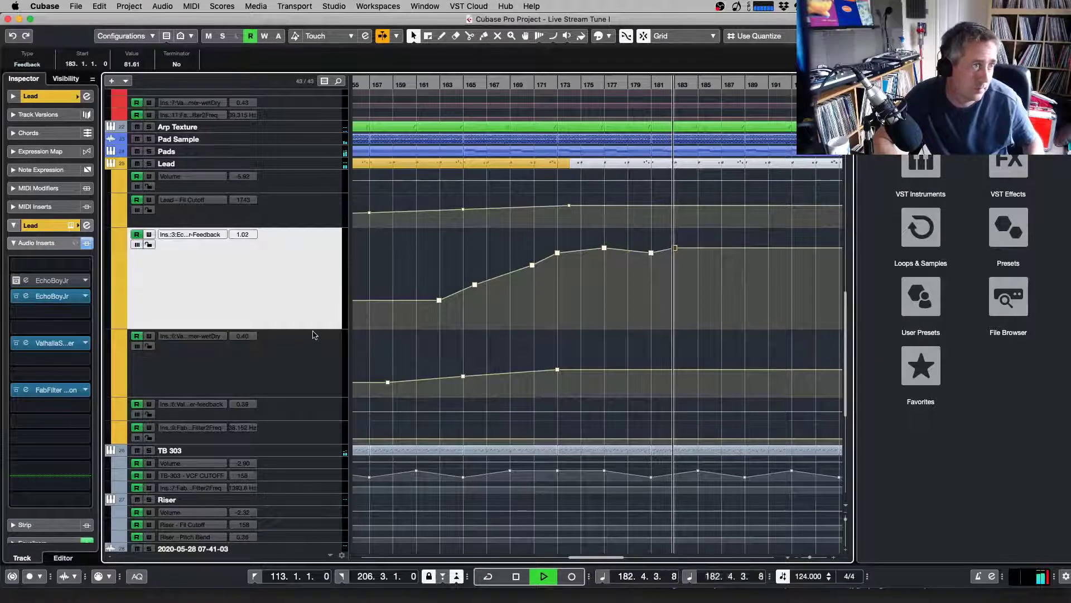
key(super+Down)
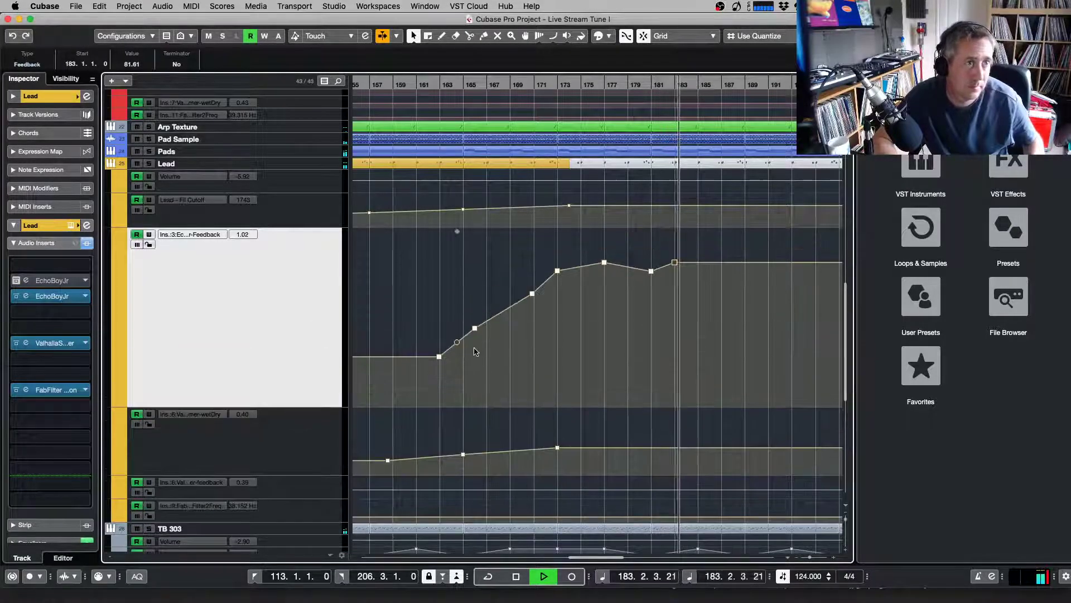
click(720, 261)
drag(719, 262, 722, 268)
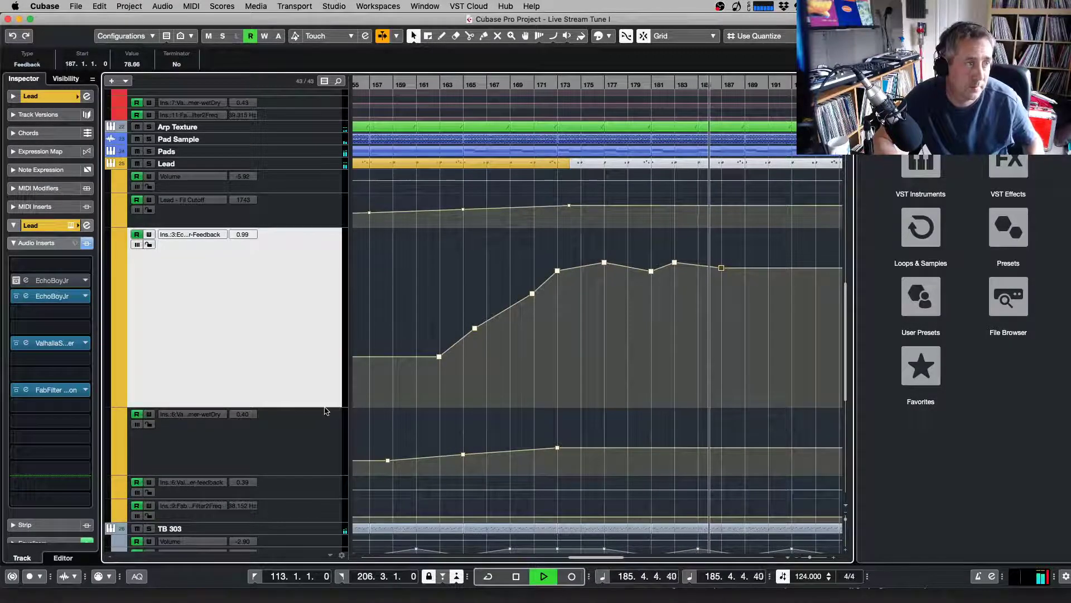
drag(322, 407, 322, 446)
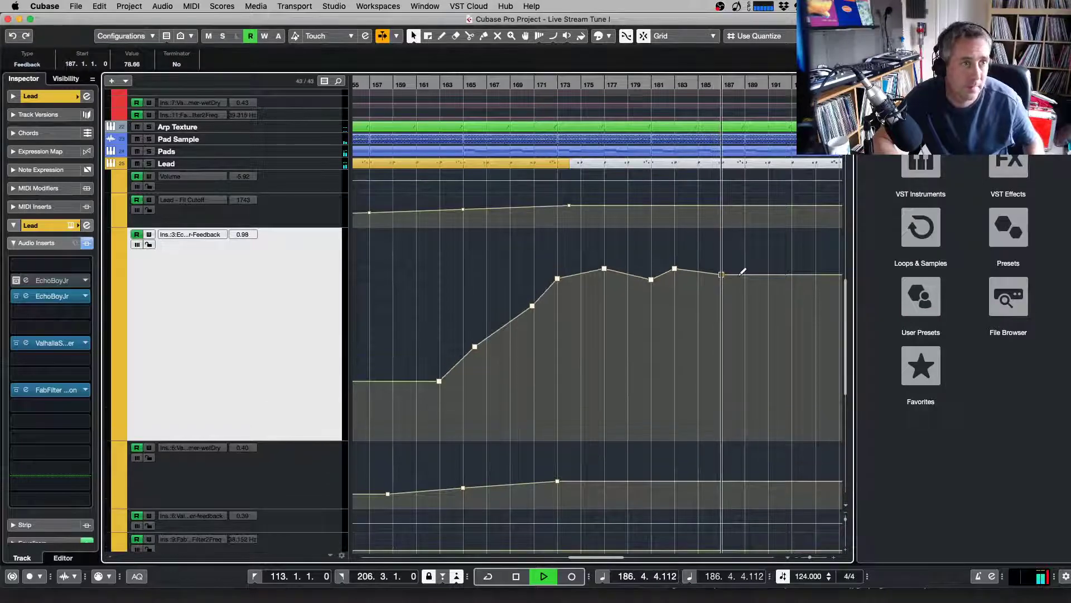
Add a Feedback peak at bar 189 on the Lead and taper the curve down to 71.12 at bar 197
click(769, 269)
key(g)
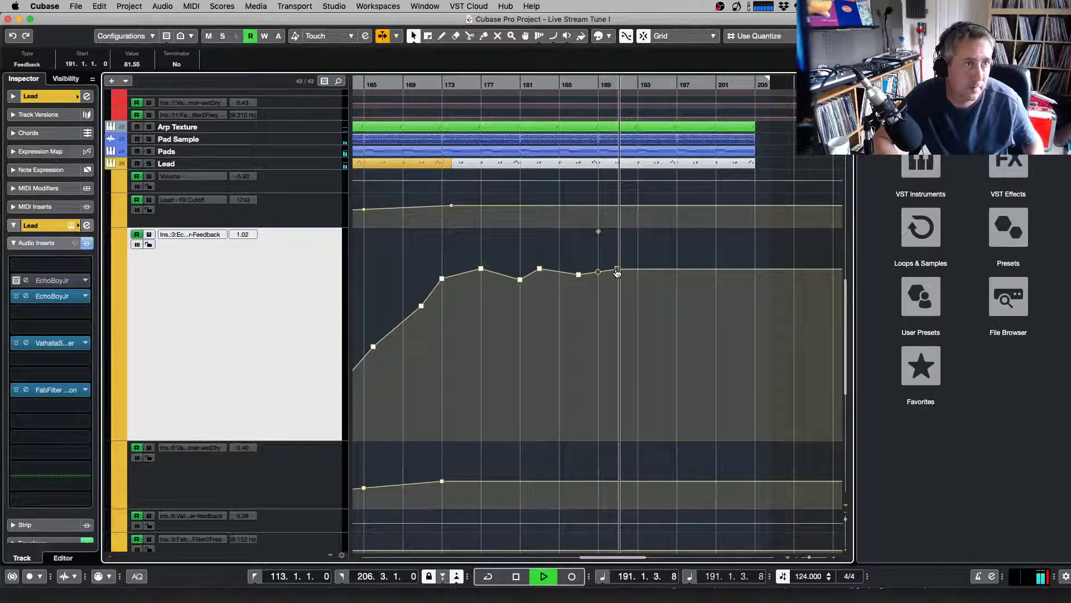
drag(618, 272, 598, 269)
mouse_move(629, 266)
mouse_down()
mouse_move(733, 271)
mouse_move(756, 284)
mouse_move(679, 286)
mouse_up()
key(space)
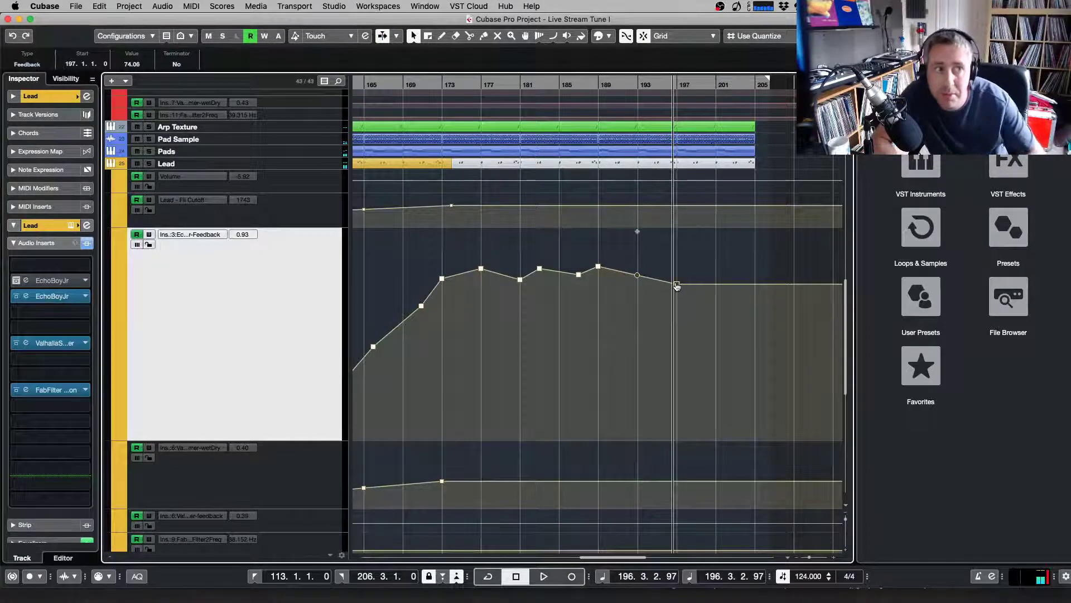
drag(677, 285, 677, 291)
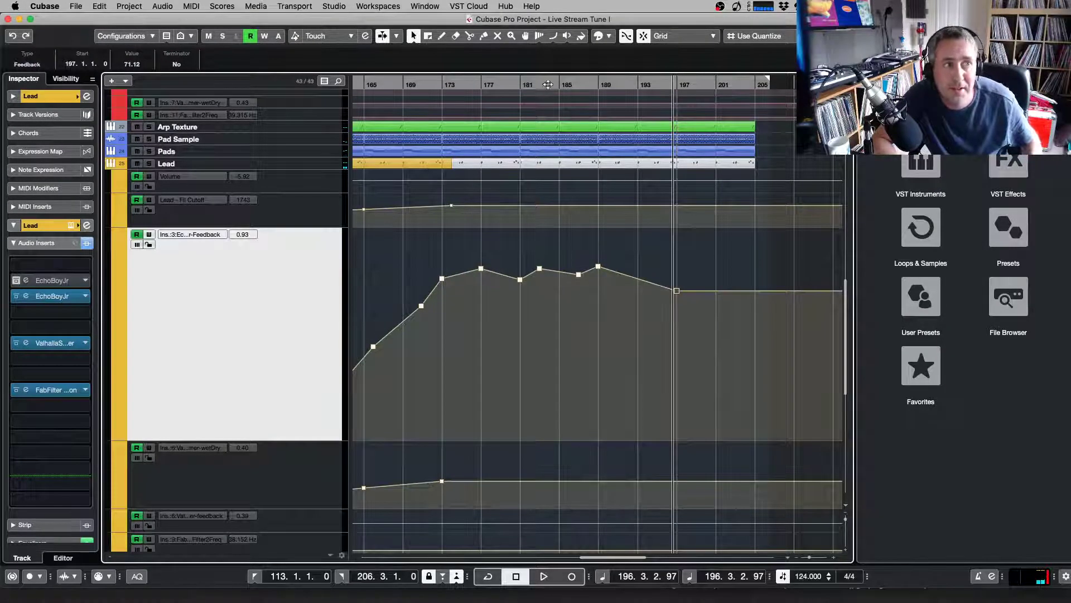
Play from bar 171 and lower the Lead's Feedback slightly at bars 173 and 177, setting bar 177 to 79.68
click(424, 85)
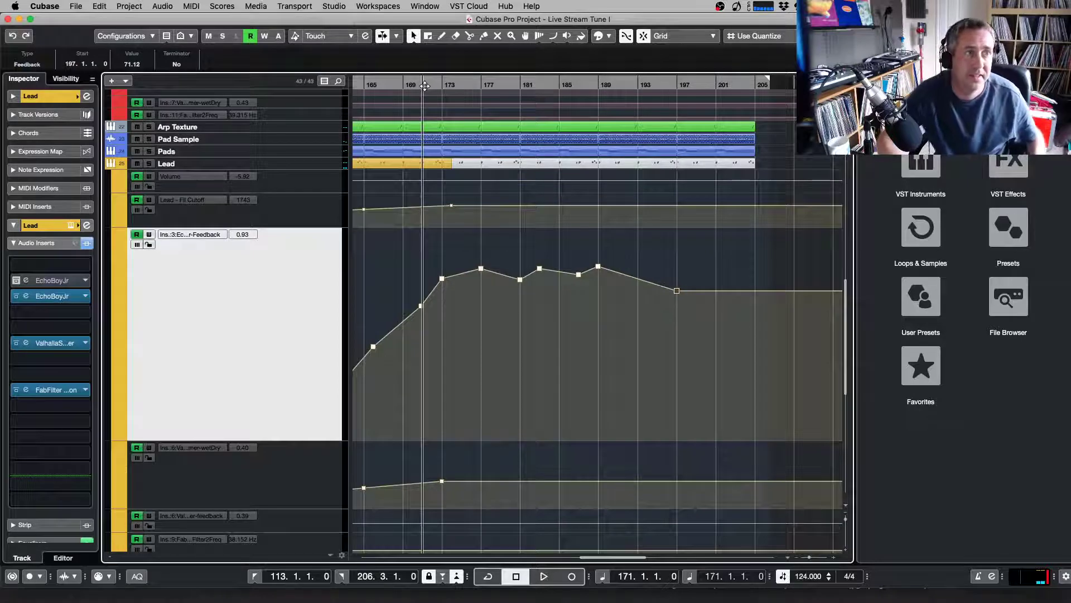
click(471, 163)
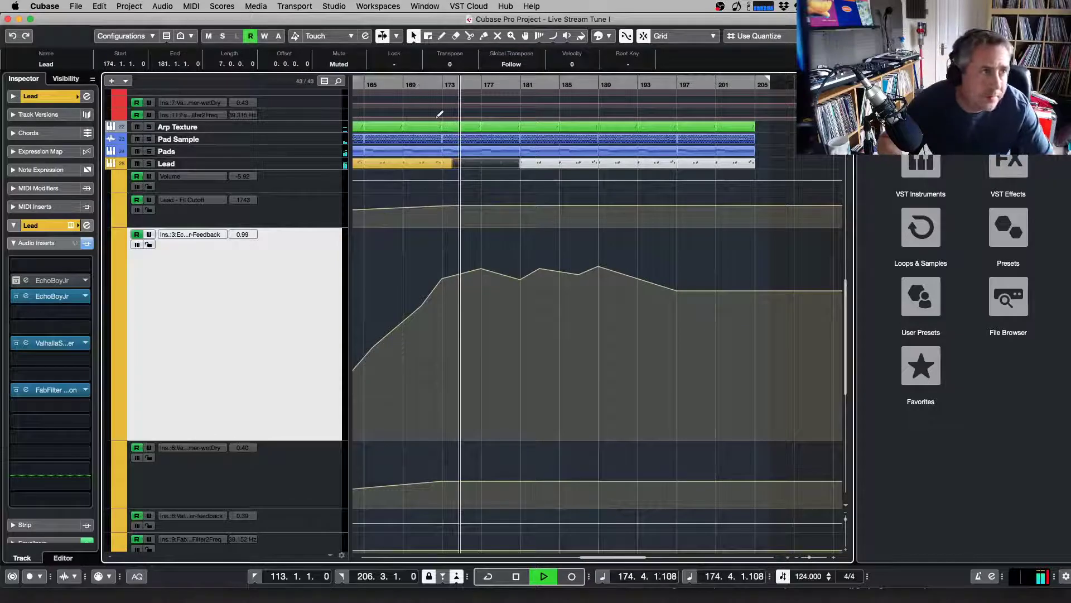
drag(442, 279, 482, 277)
click(481, 272)
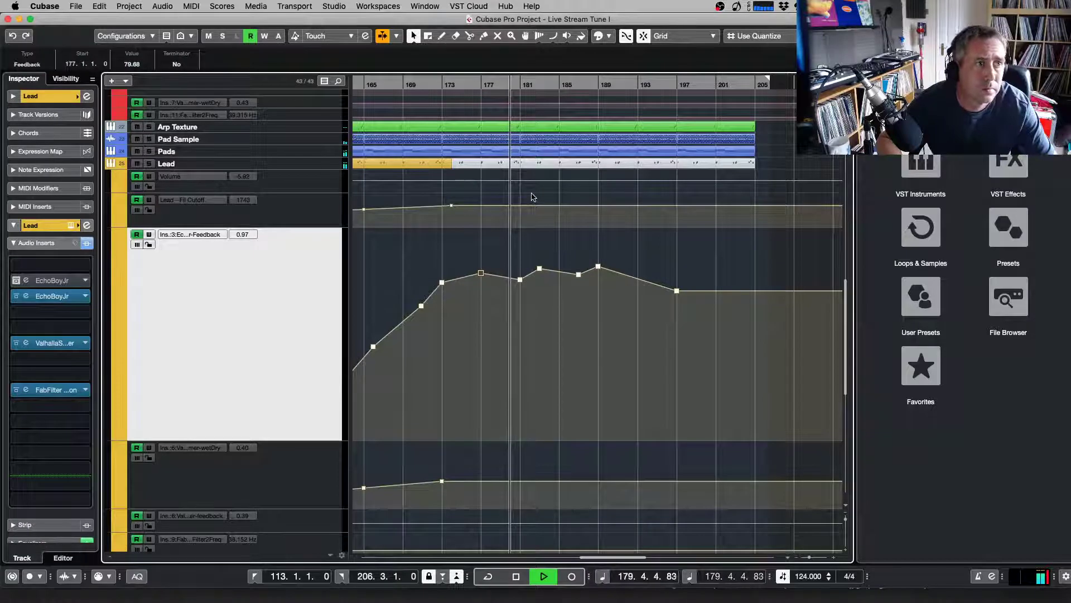
Flatten the Lead's Feedback curve: move the bar 183 peak to bar 185 at 80.21, remove bar 187's point and set bar 189 to 78.61
click(540, 269)
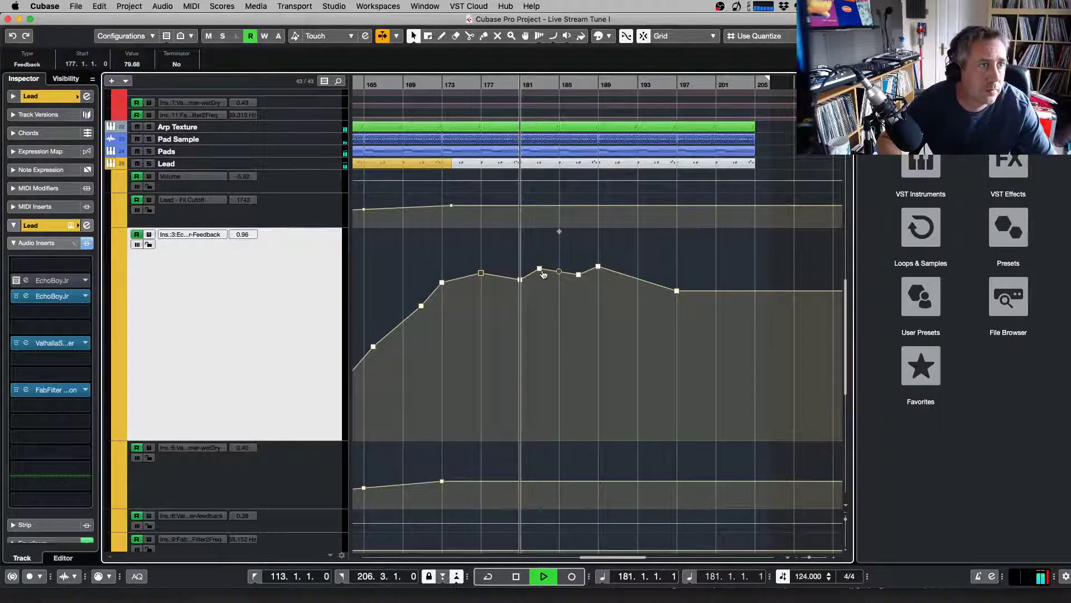
drag(540, 269, 550, 270)
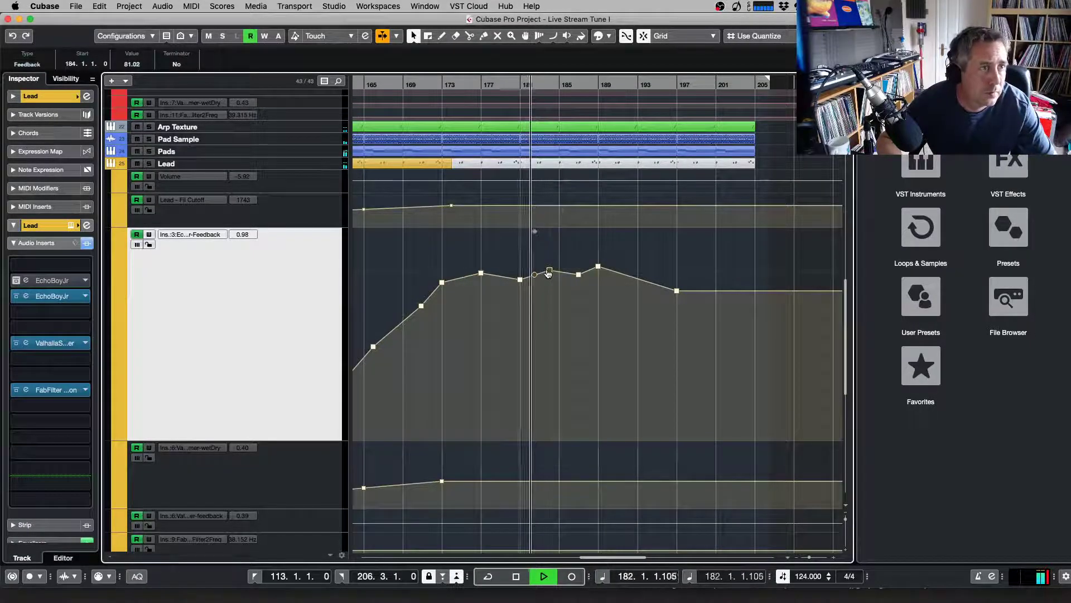
click(520, 279)
drag(550, 270, 560, 274)
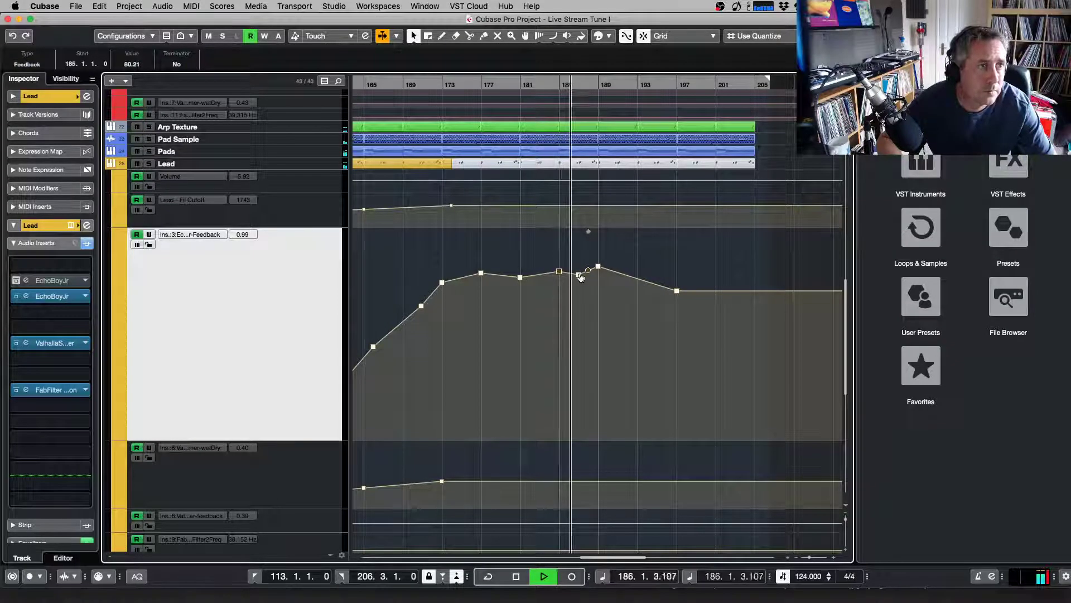
click(598, 267)
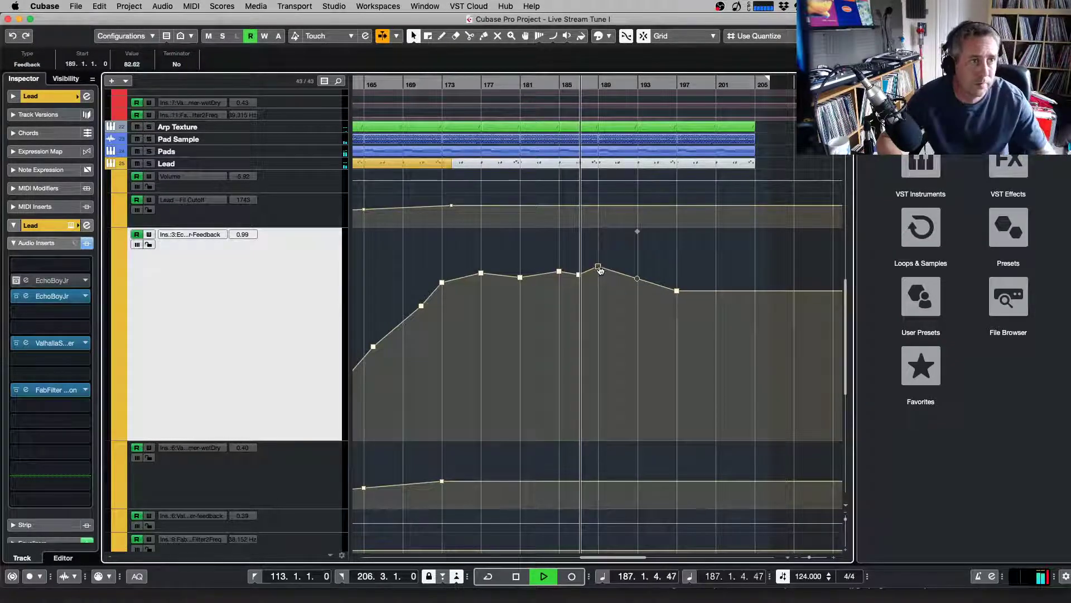
drag(598, 267, 597, 272)
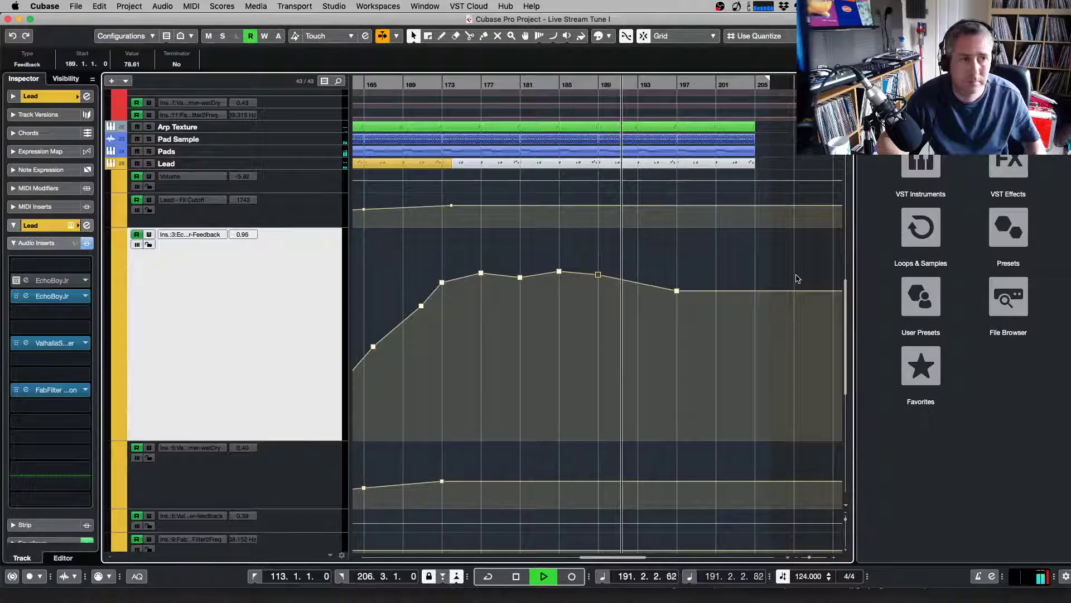
Stop playback, show the full length of the arrangement and reduce the enlarged automation lanes to a uniform track height
scroll(692, 265, up, 5)
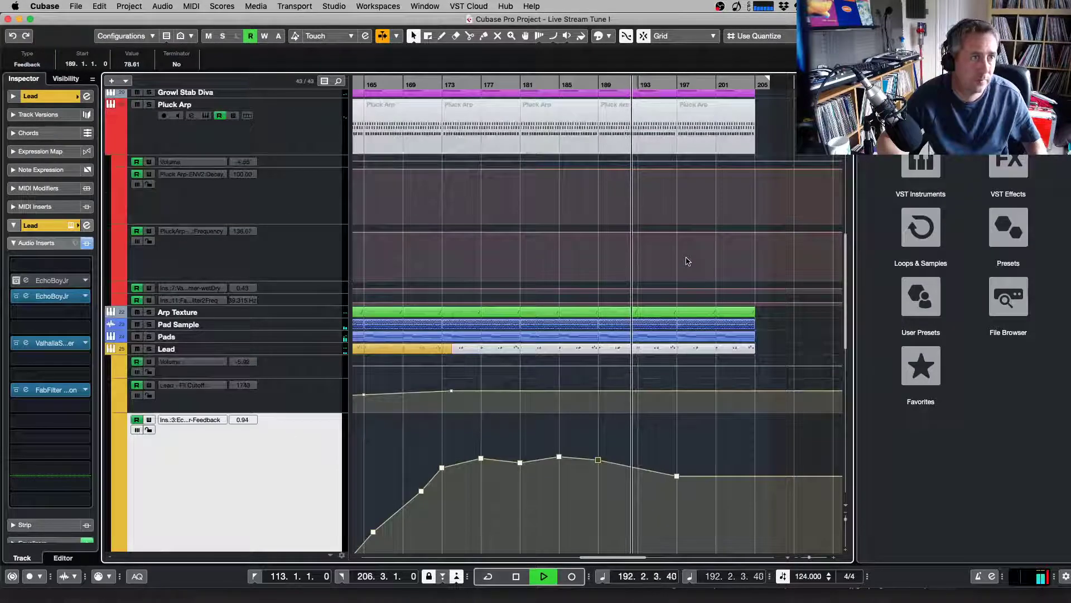
key(h)
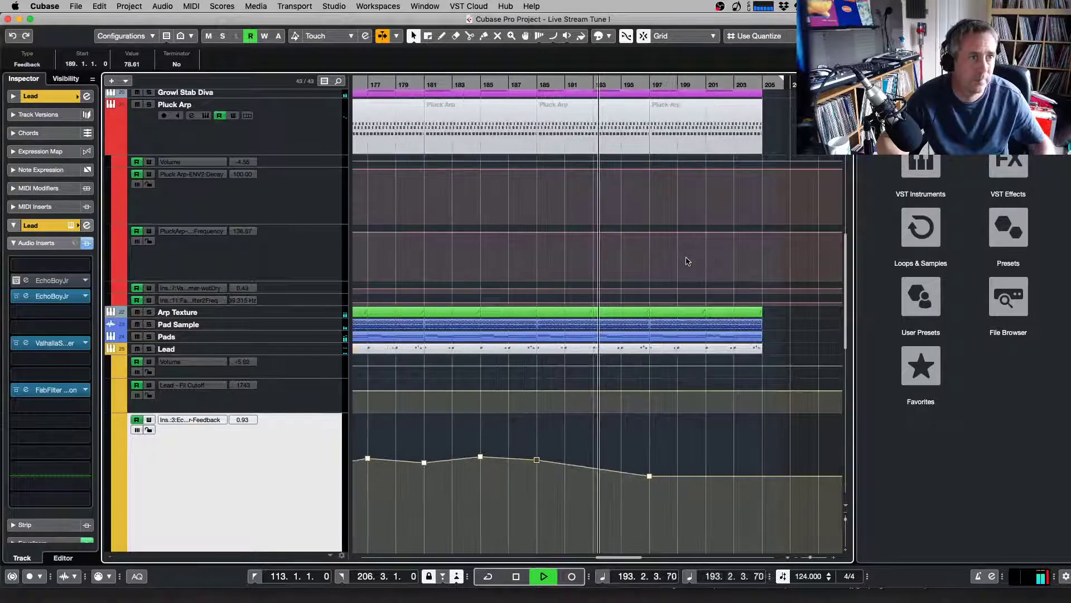
key(g)
key(g)
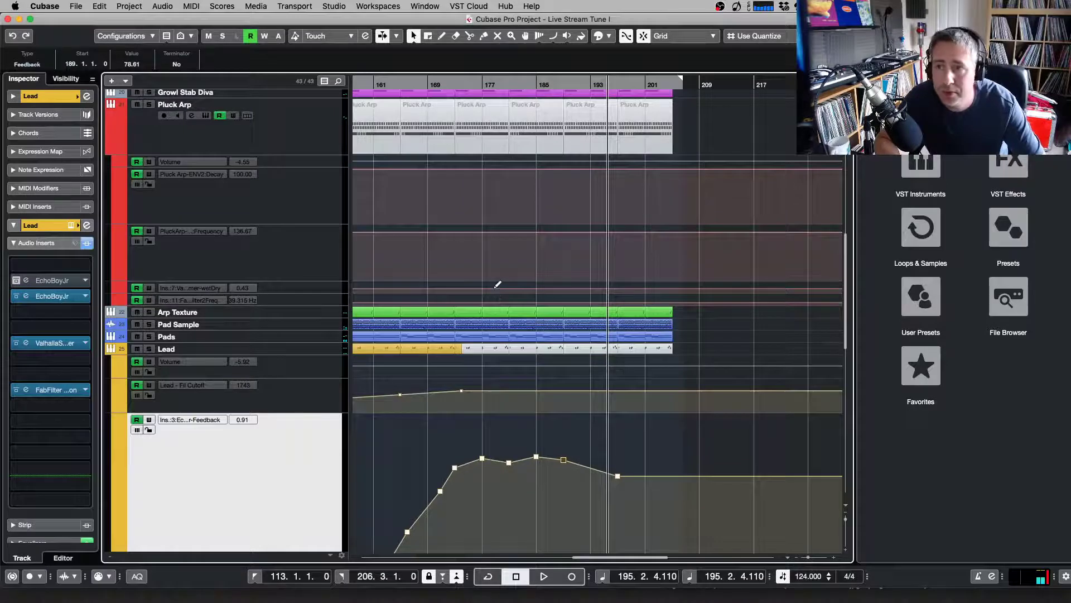
key(g)
key(g)
key(g)
key(g)
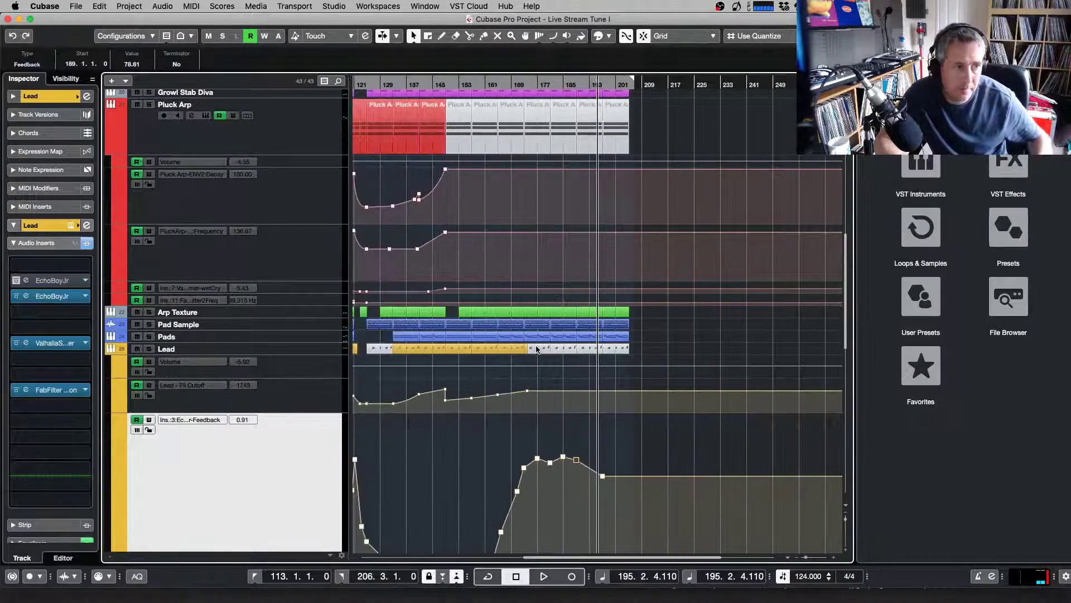
key(g)
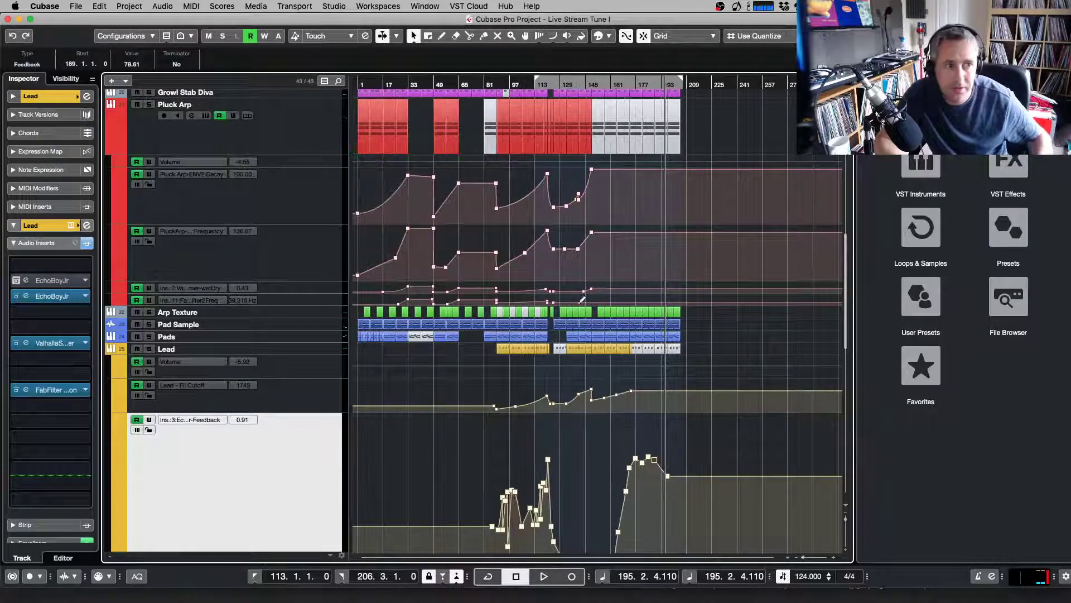
click(848, 507)
click(862, 526)
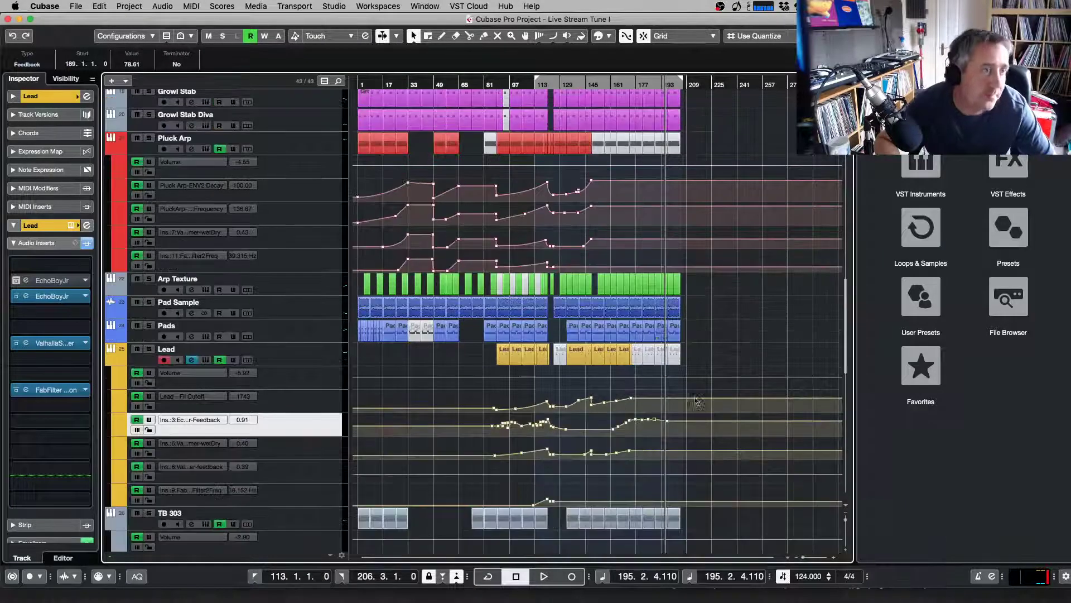
Move the left locator back to the project start and look over all the tracks in the arrangement
scroll(594, 255, up, 10)
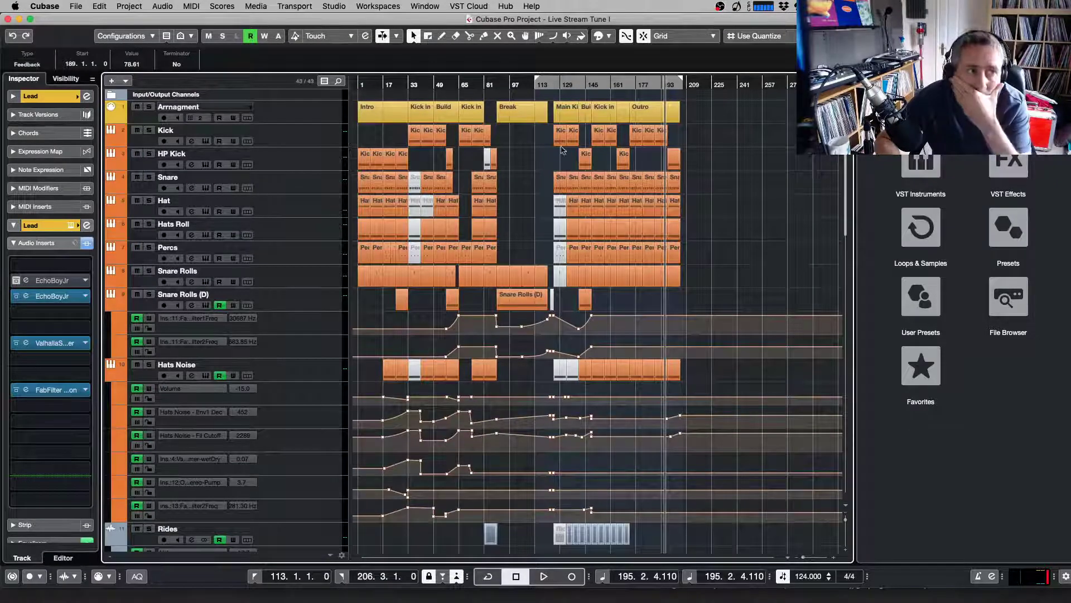
drag(535, 82, 353, 85)
scroll(453, 177, down, 5)
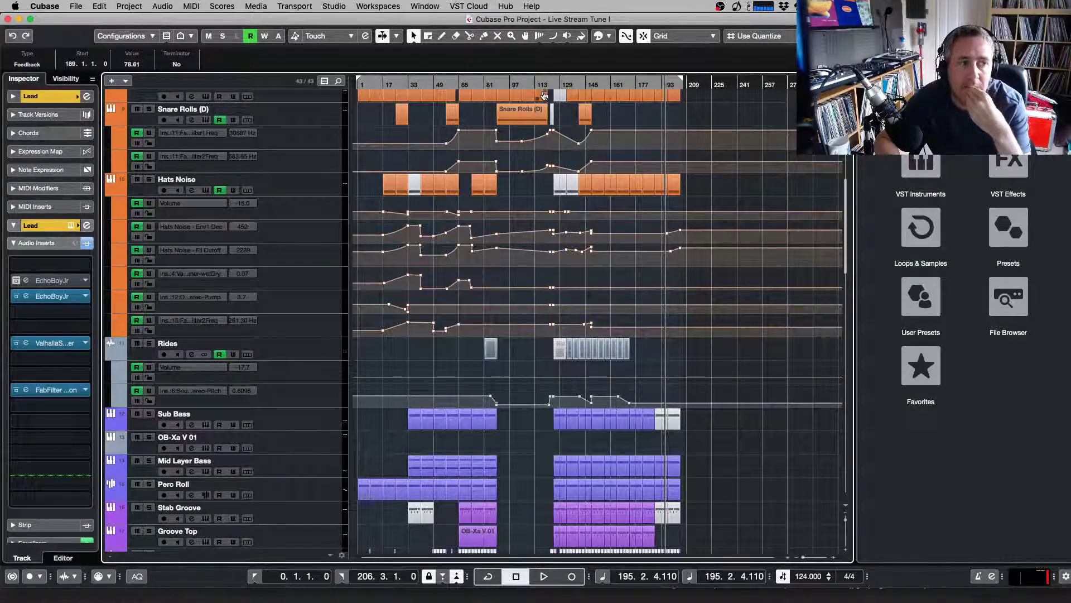
scroll(608, 200, down, 10)
scroll(609, 201, up, 20)
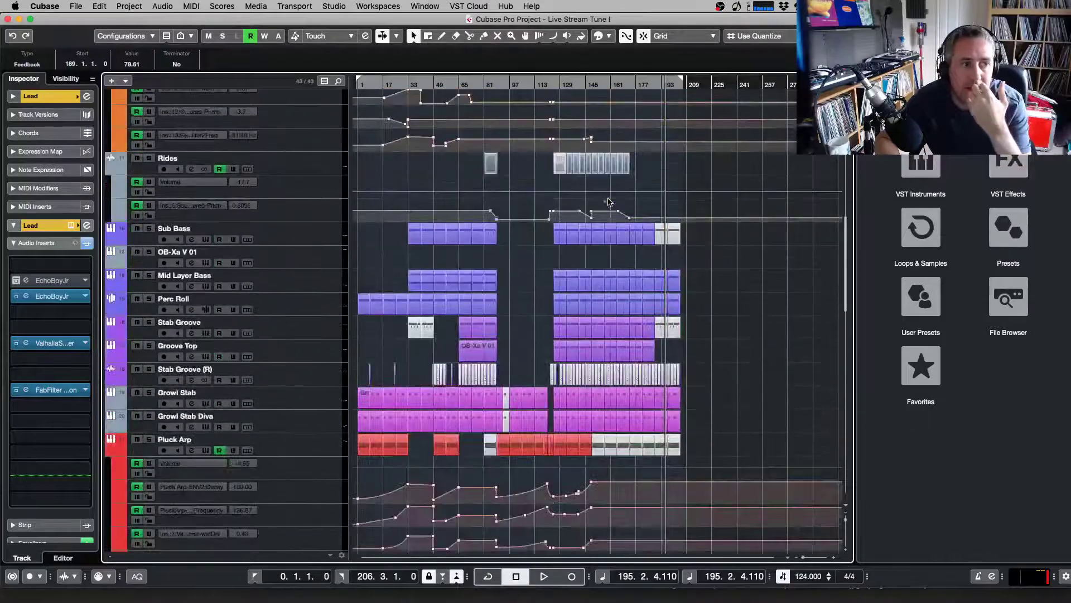
scroll(609, 201, down, 20)
scroll(609, 201, up, 8)
scroll(609, 201, up, 4)
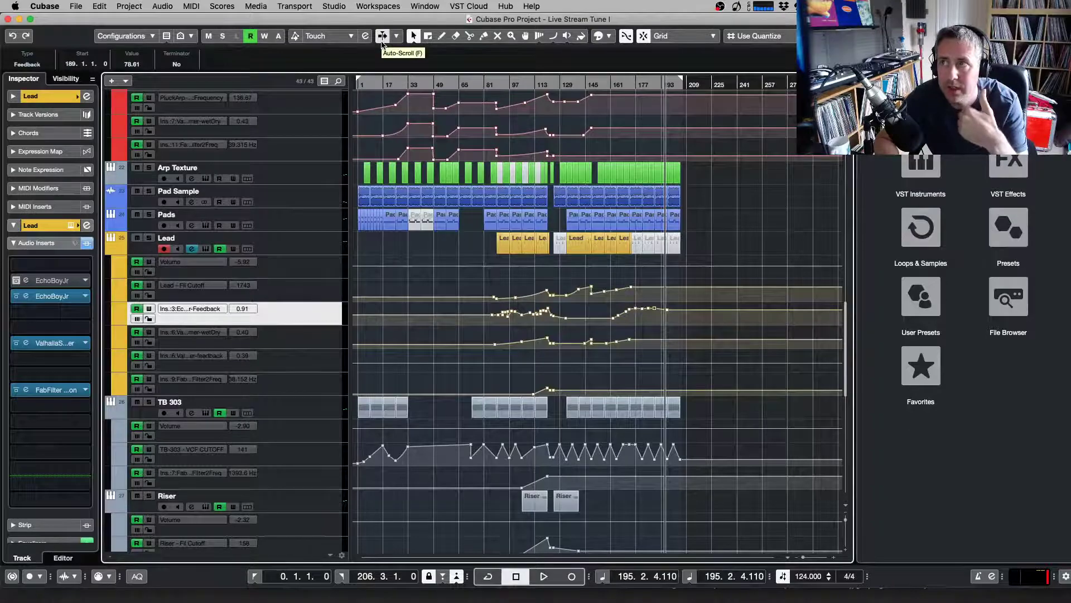
Play from the beginning and add a 352.64 Hz point at bar 128 to the TB 303's Filter 2 Freq automation
click(361, 84)
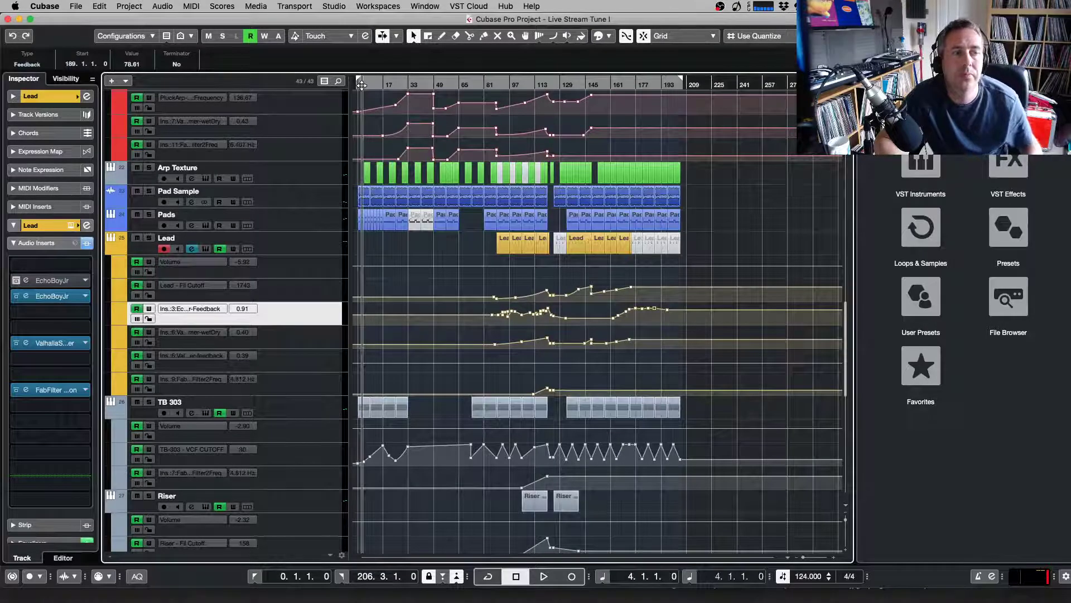
click(358, 84)
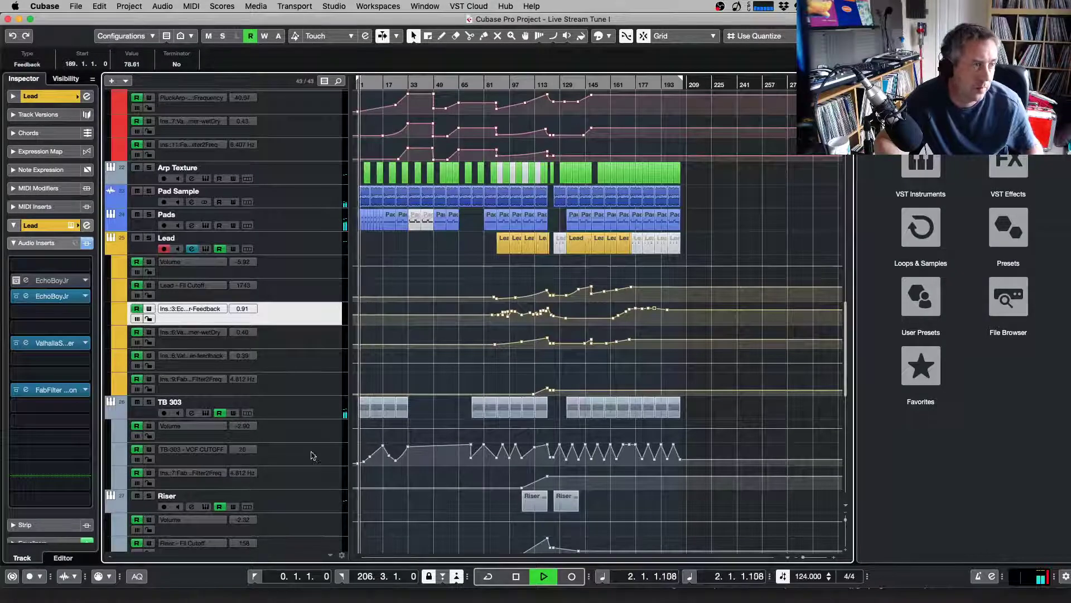
click(321, 479)
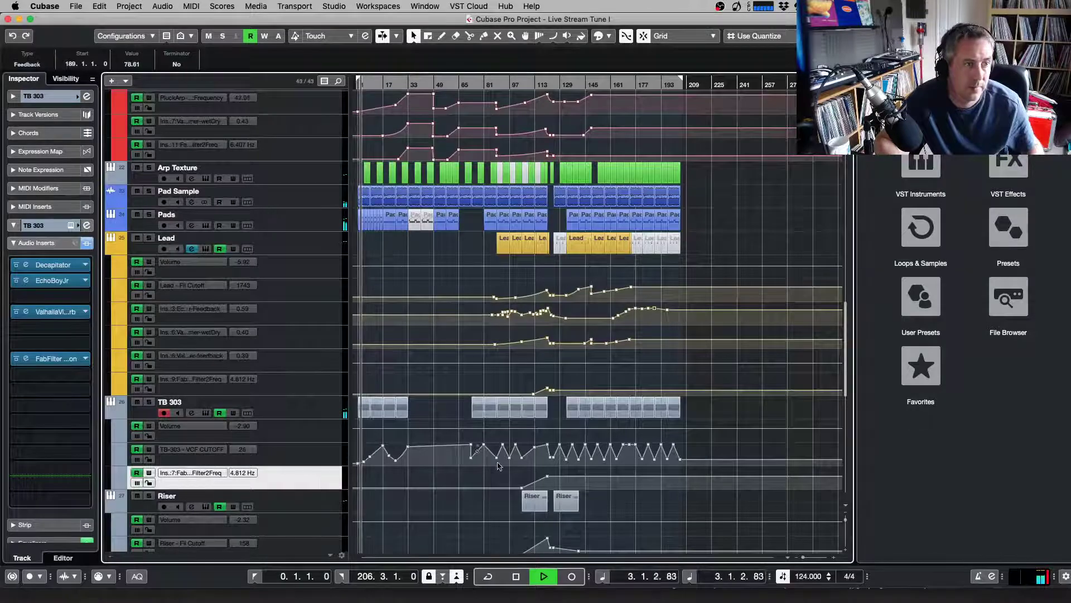
click(558, 480)
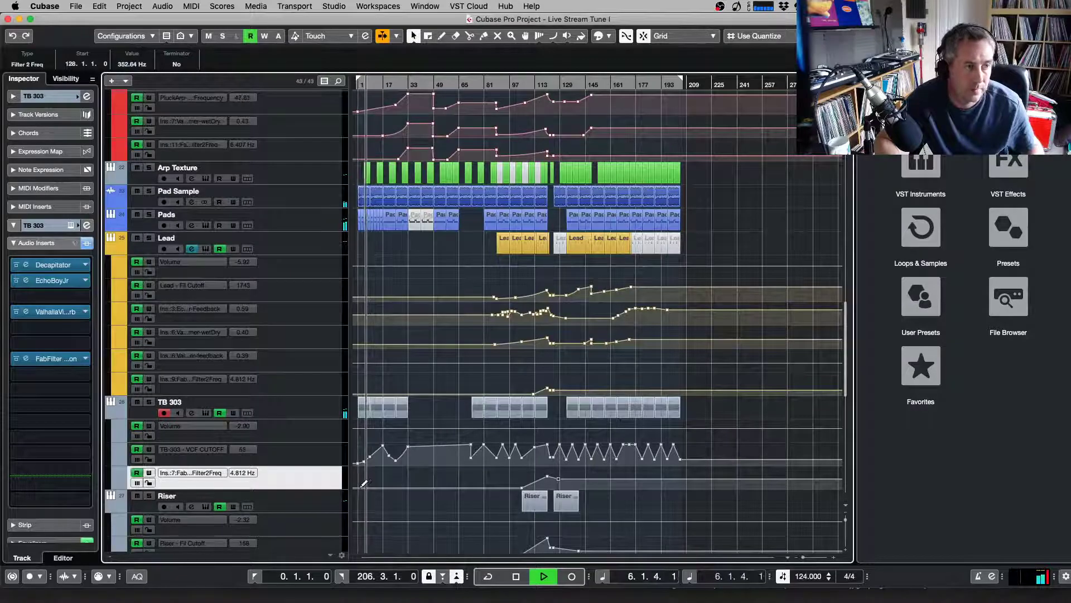
Shape the TB 303's Filter 2 Freq to rise from 4.812 Hz at bar 25 to 788.91 Hz at bar 33 and return to 4.812 Hz at bar 55
key(h)
key(h)
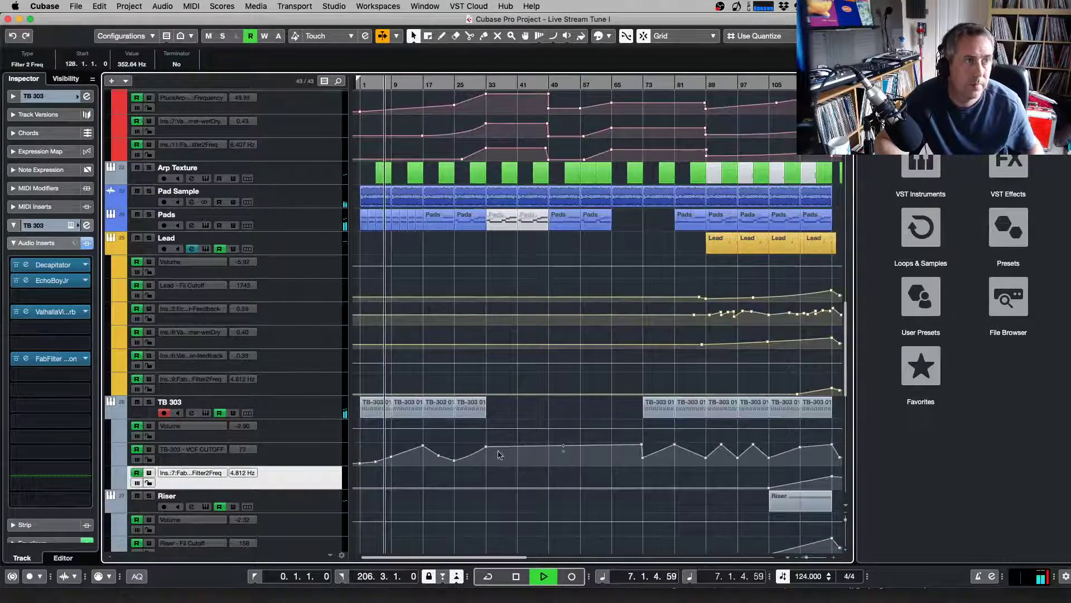
scroll(523, 420, up, 5)
scroll(523, 420, up, 6)
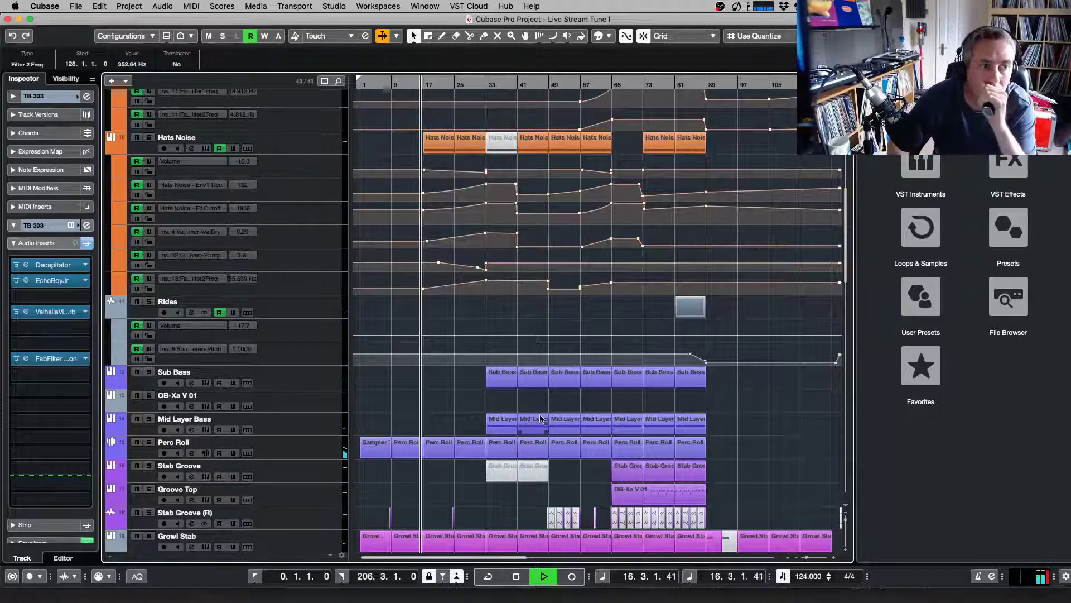
scroll(530, 420, down, 6)
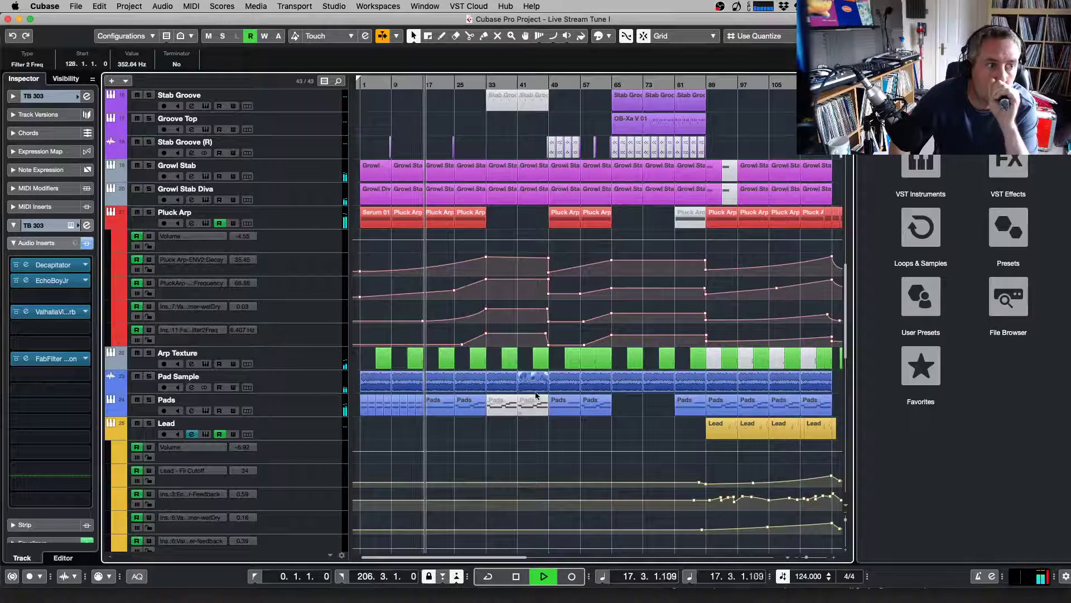
scroll(444, 400, down, 3)
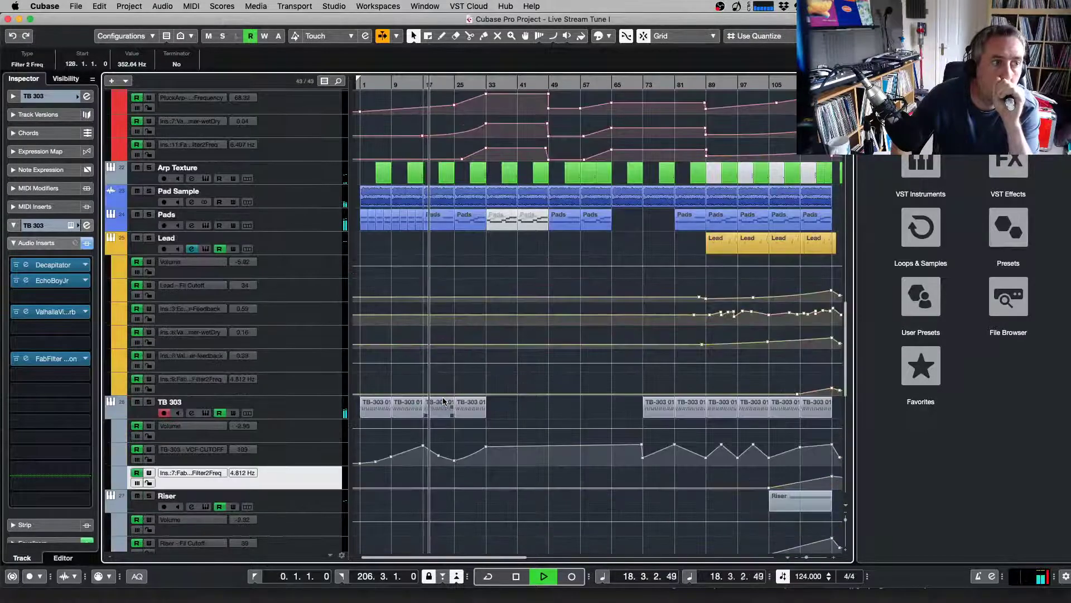
scroll(473, 405, down, 3)
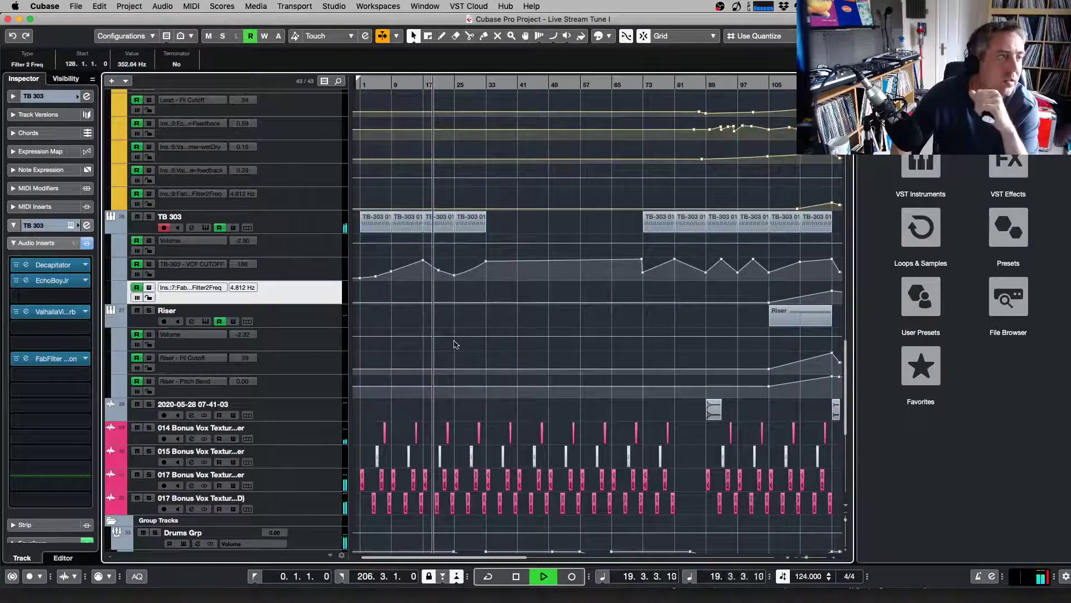
click(455, 304)
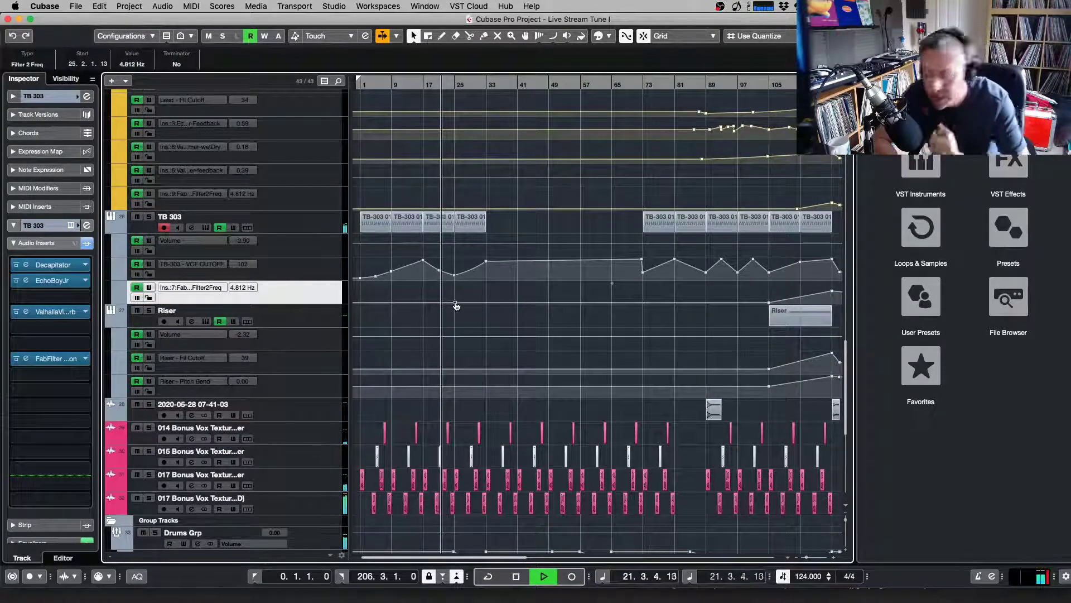
drag(491, 298, 487, 291)
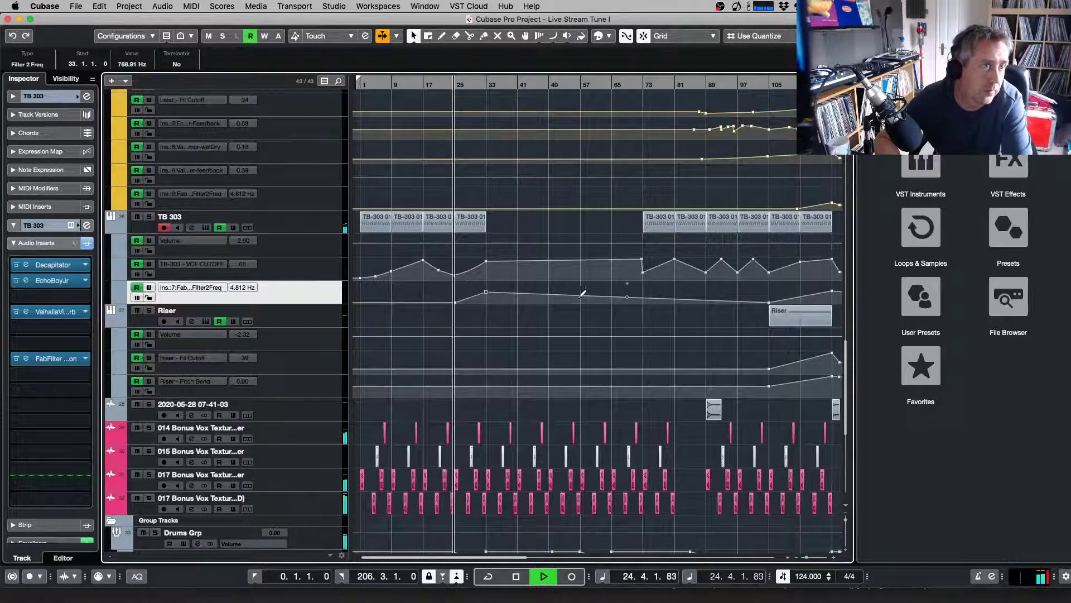
drag(579, 297, 572, 313)
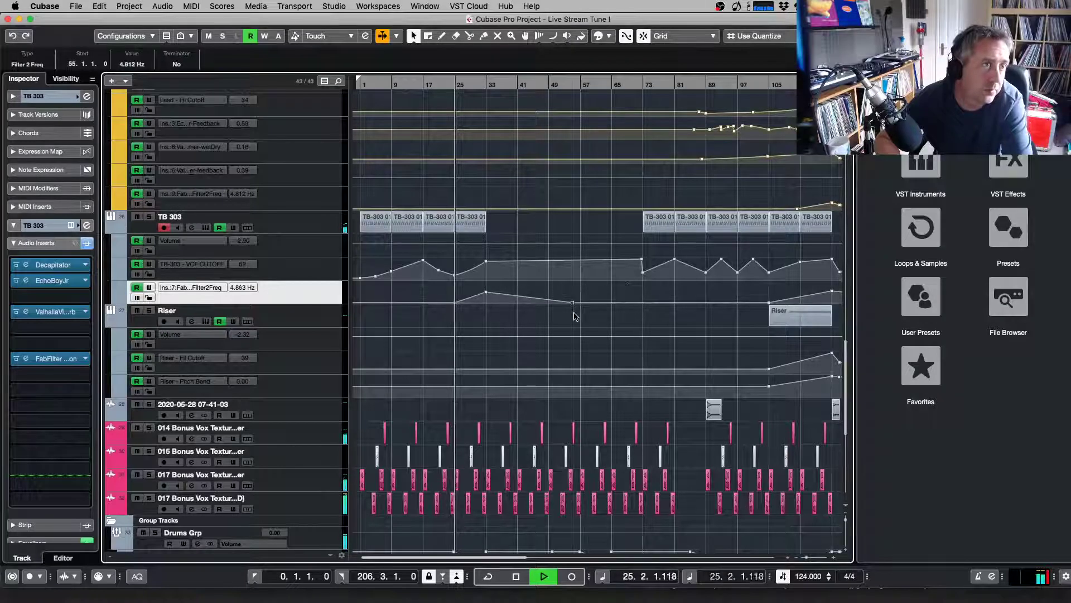
Raise the TB 303's Filter 2 Freq peak at bar 33 to 3018.9 Hz while listening
click(488, 294)
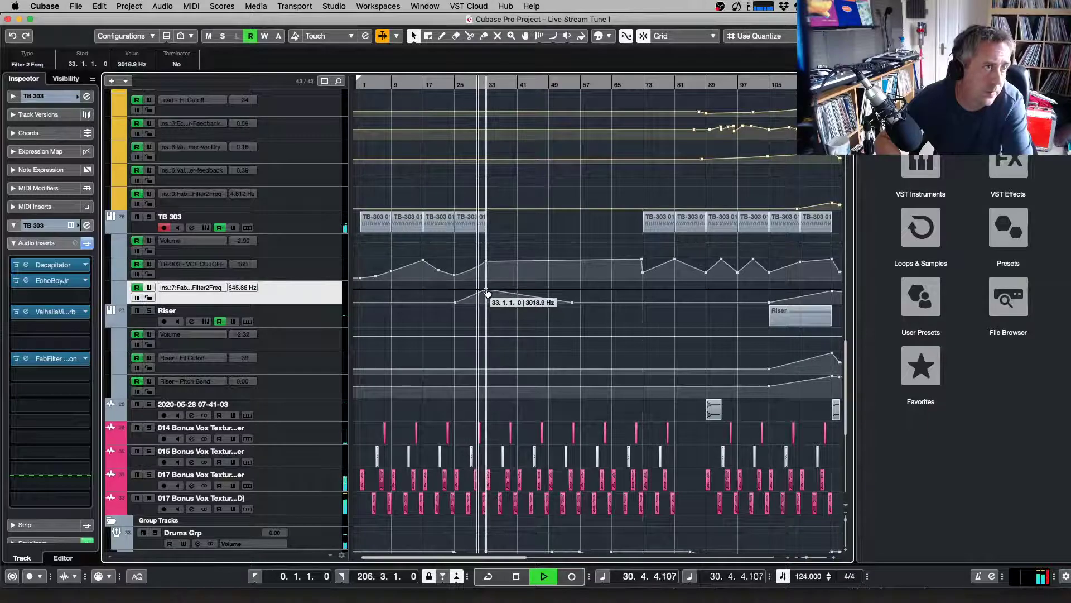
drag(488, 294, 488, 296)
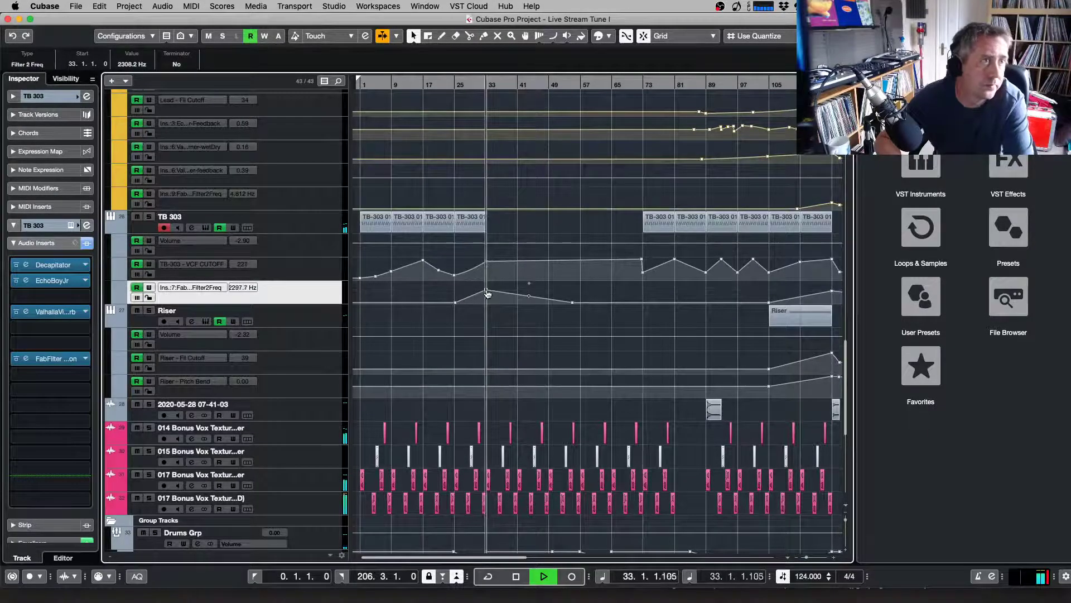
drag(487, 294, 488, 293)
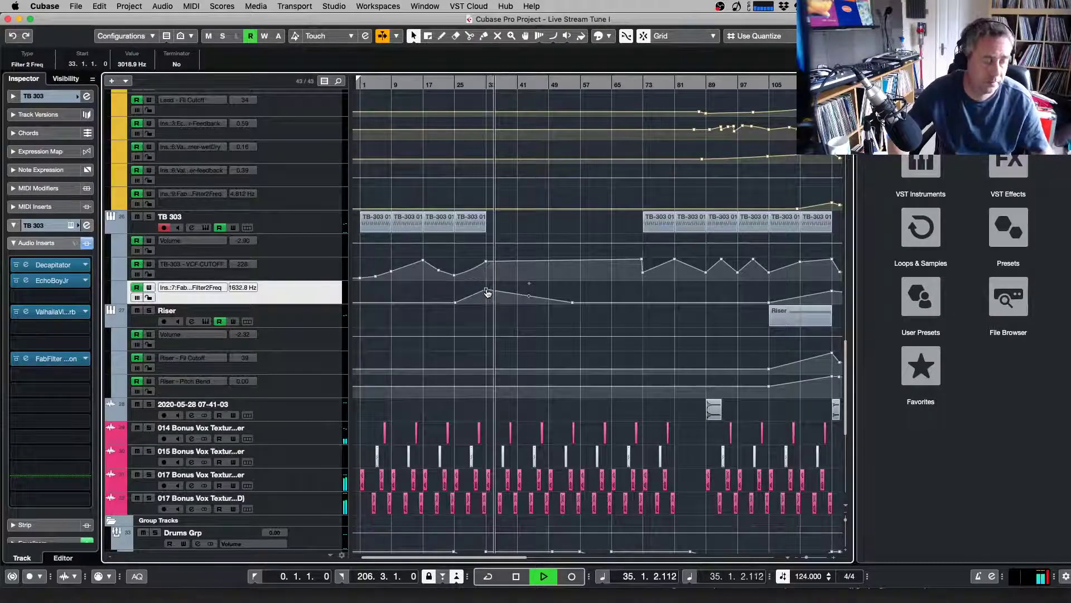
Go back to the drum tracks and follow playback through the Kick in 1 section
key(g)
scroll(491, 279, up, 10)
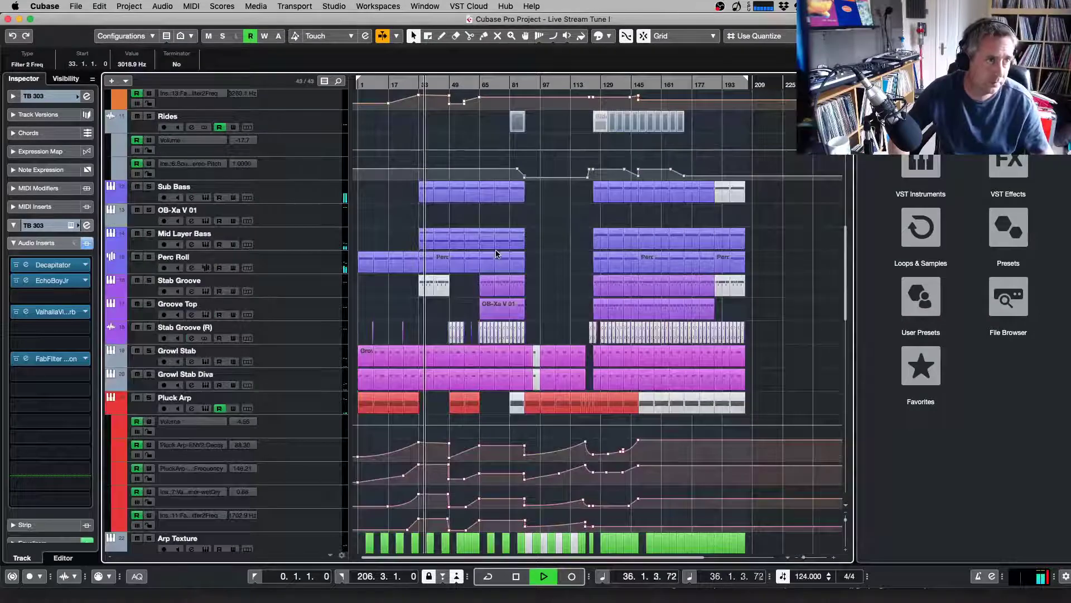
scroll(497, 254, up, 6)
key(h)
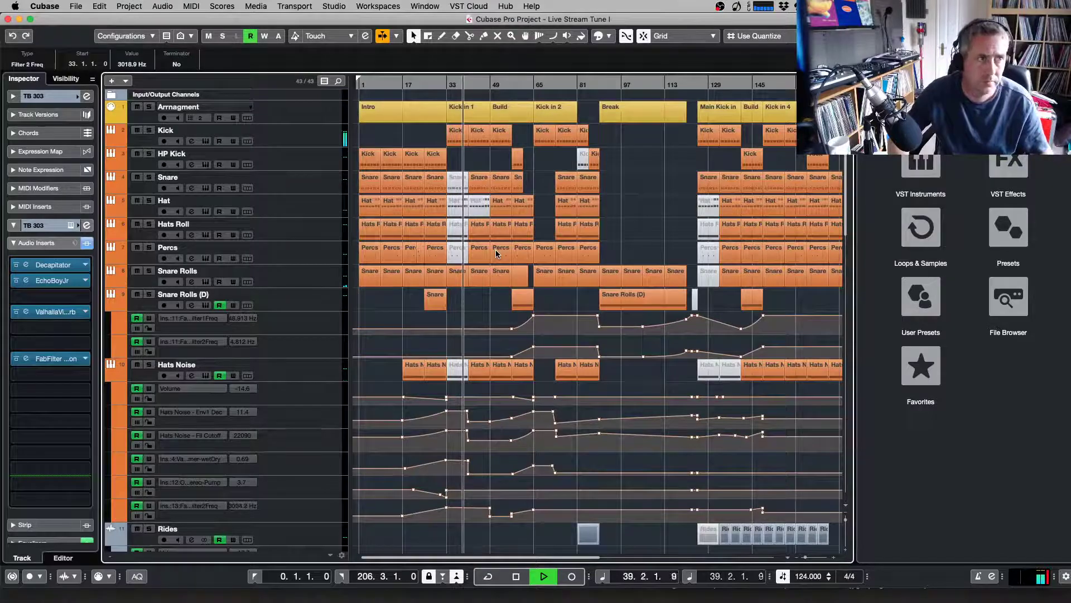
Select the Snare track, collapse its audio inserts and show its channel fader during the Kick in 1 section
key(h)
key(h)
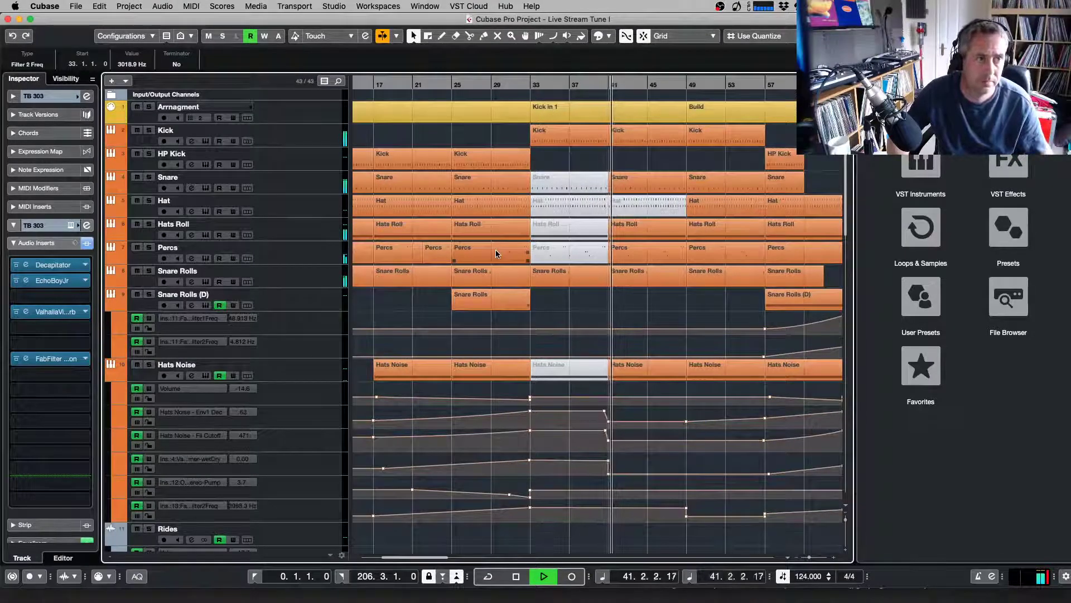
click(289, 198)
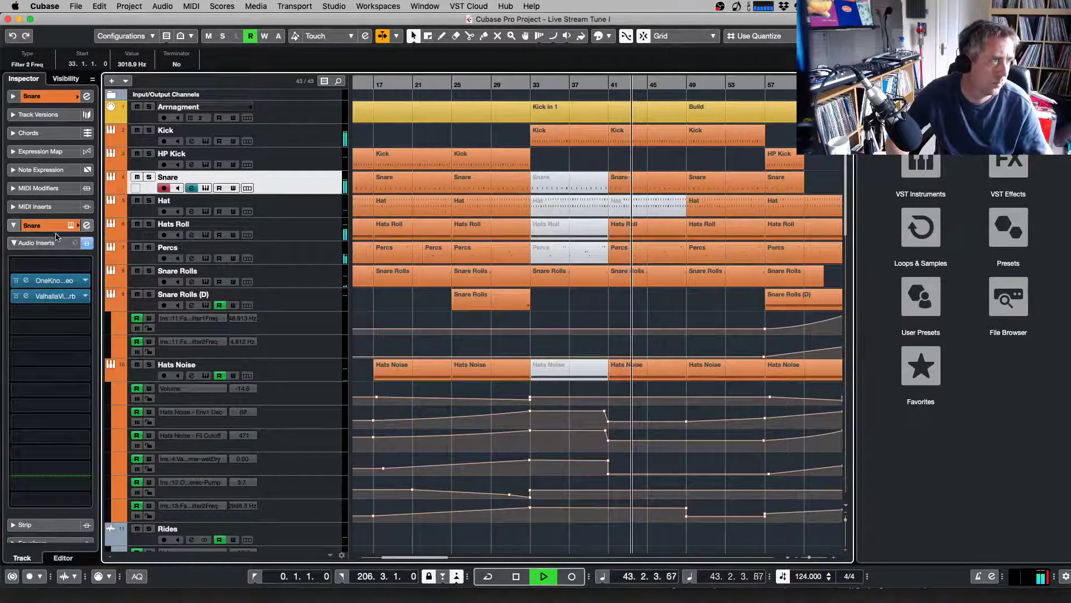
click(39, 243)
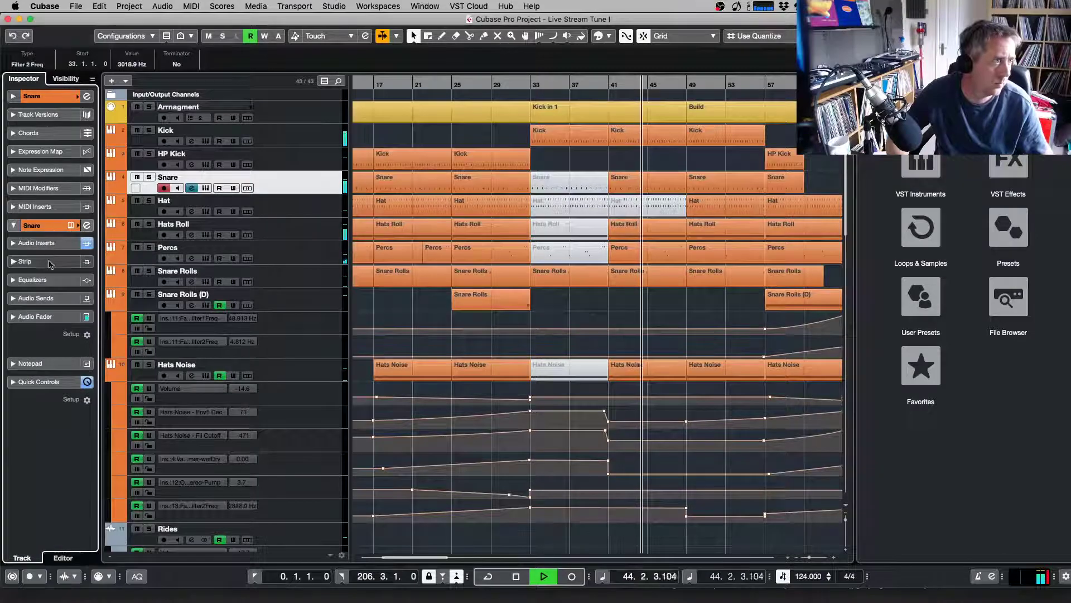
click(36, 243)
click(37, 243)
click(34, 315)
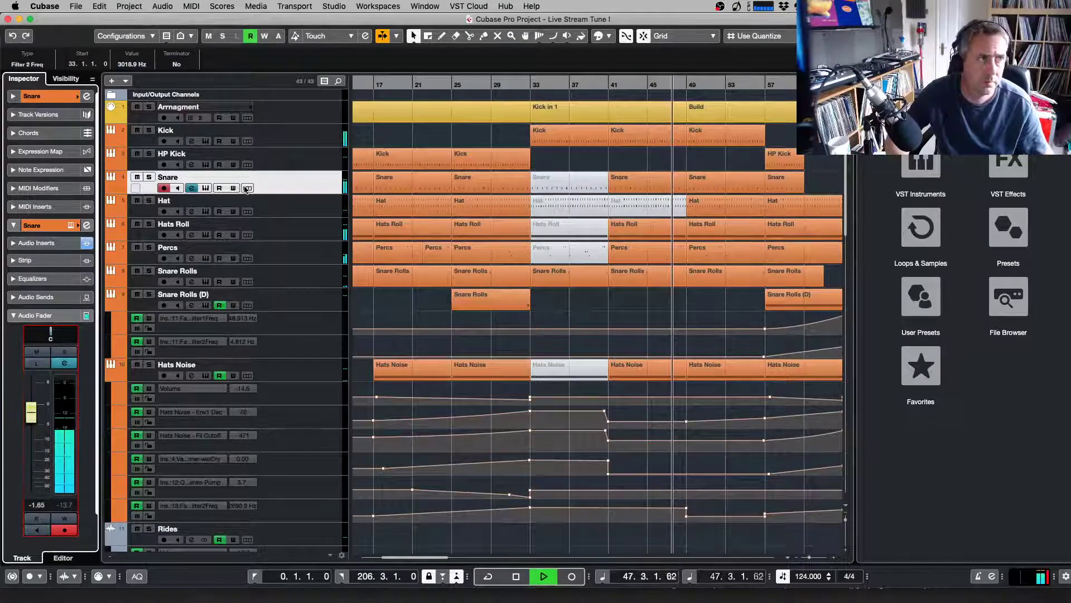
Check the Kick track's fader level while listening into the Build section, and stop playback
click(310, 137)
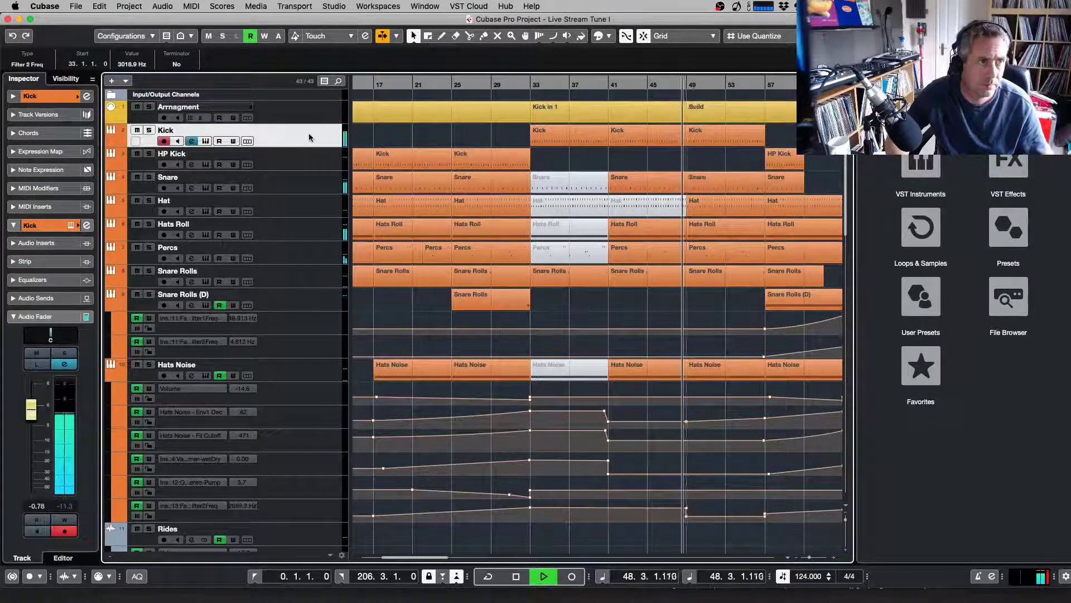
key(g)
key(g)
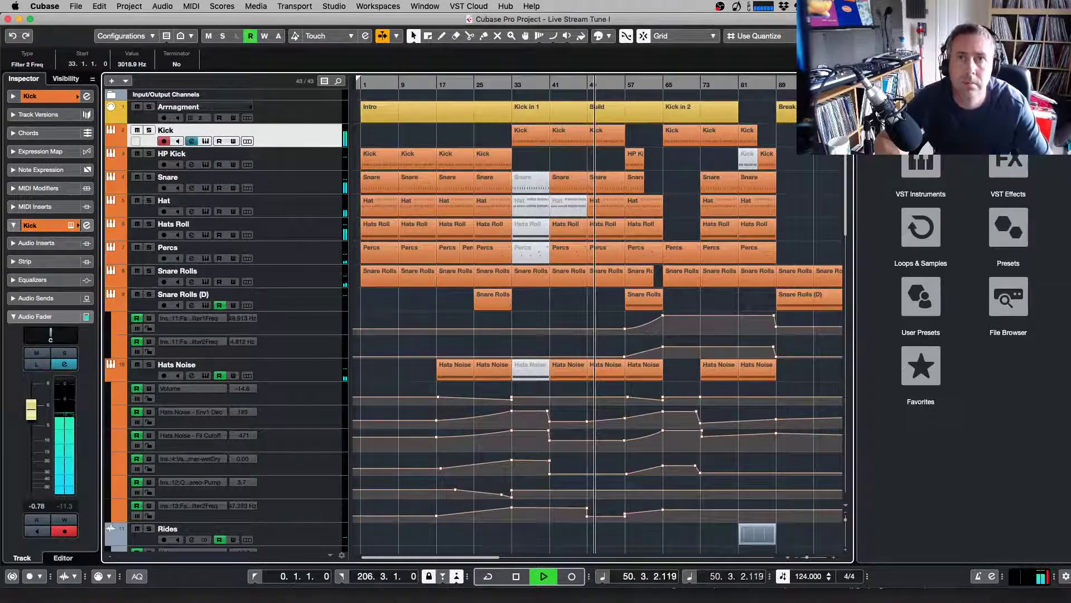
key(space)
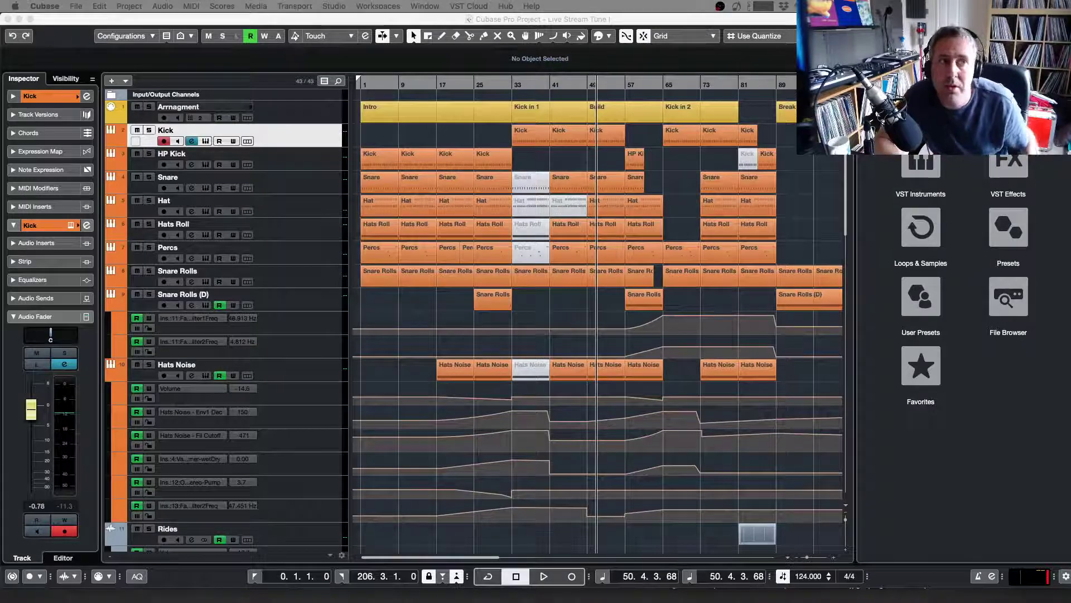
Play the arrangement from bar 46 and switch to Google Chrome while the Build section plays
click(576, 87)
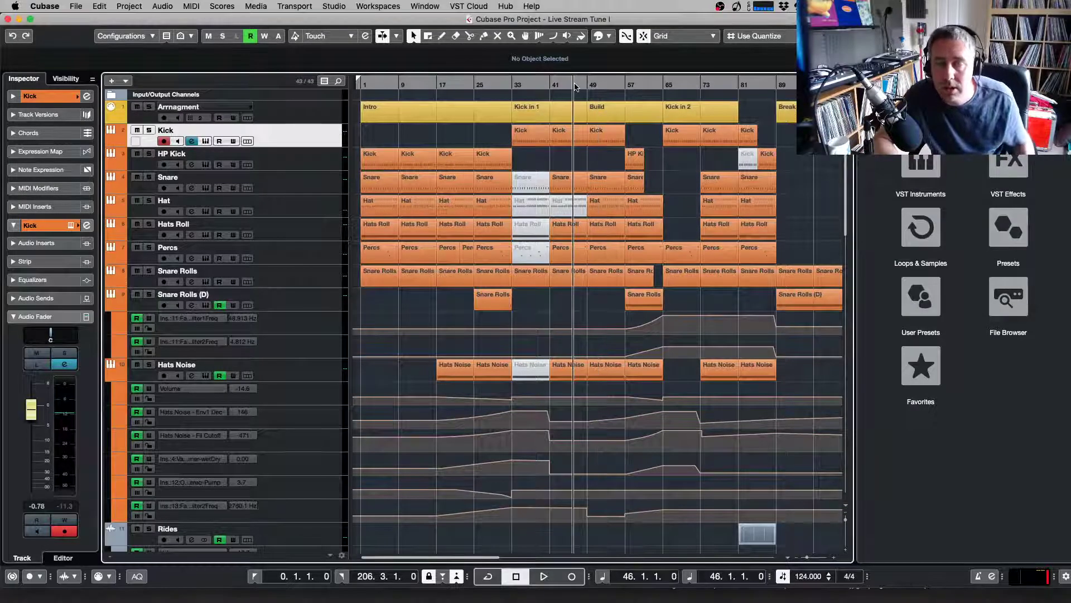
key(space)
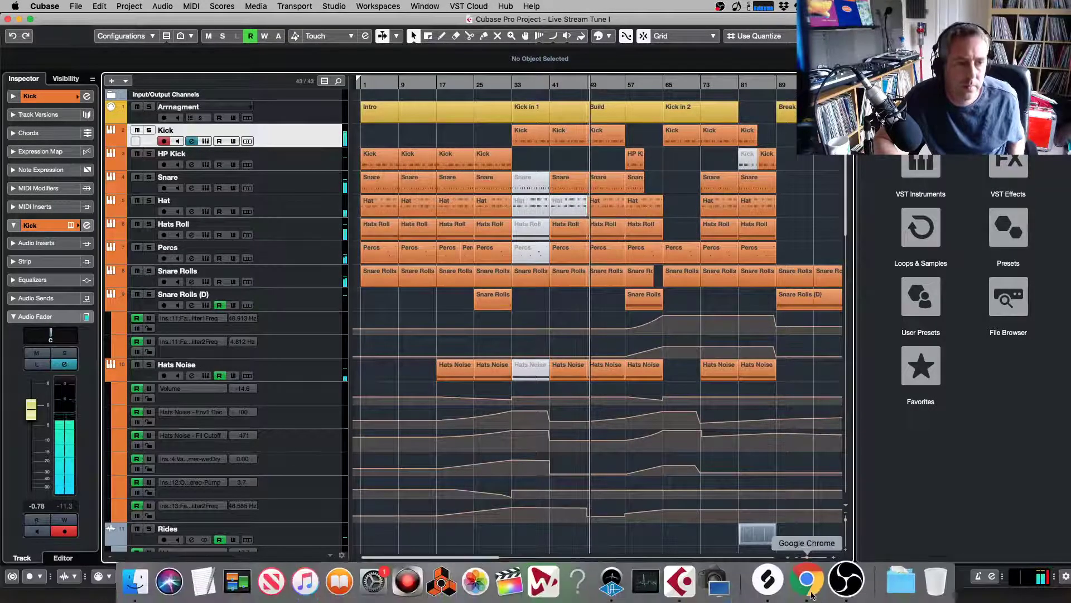
click(813, 596)
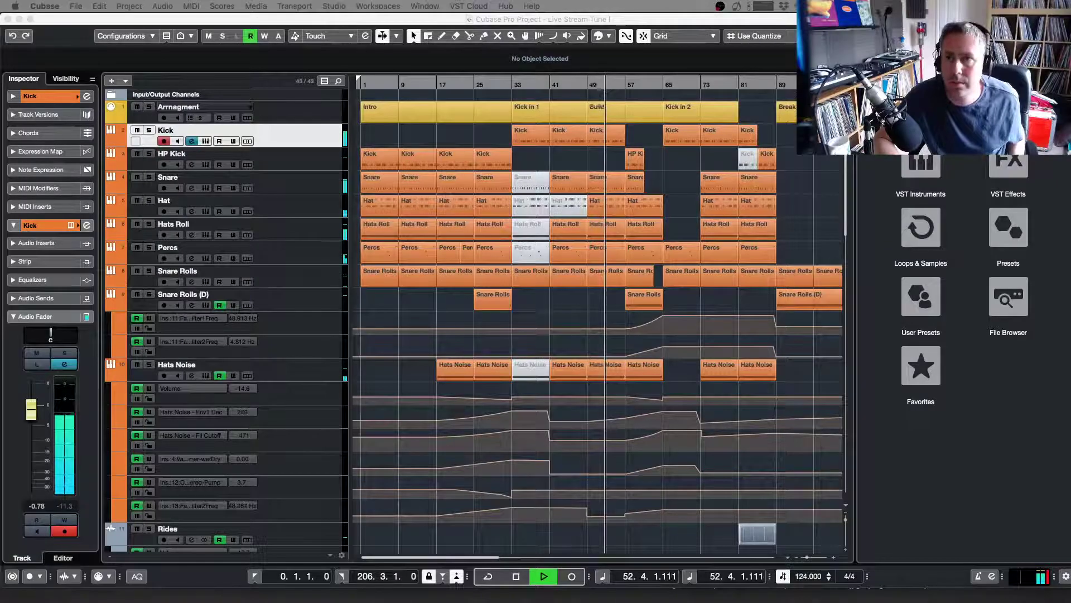
click(613, 293)
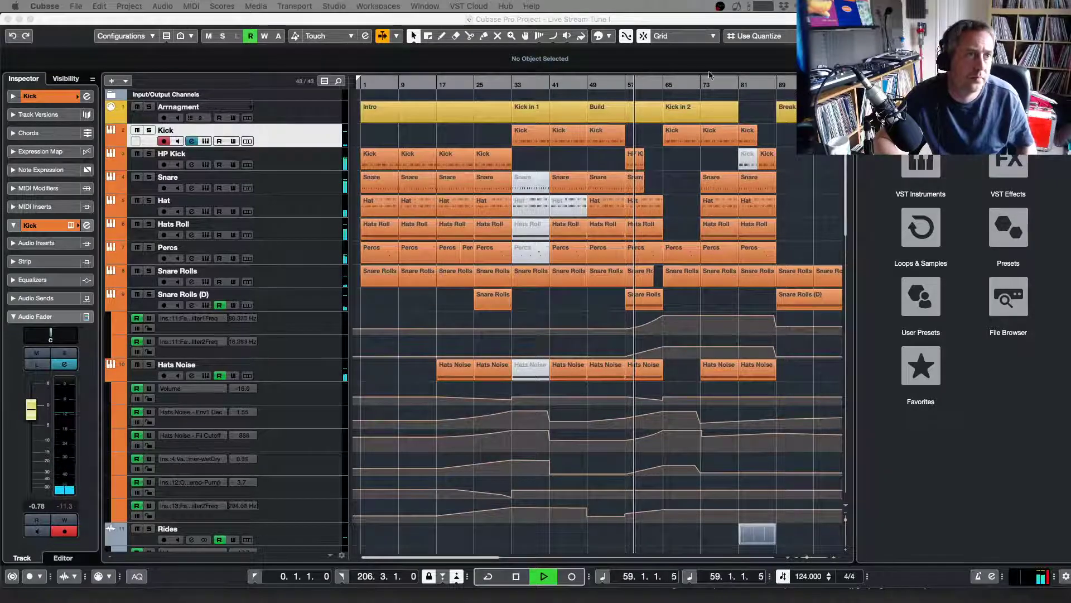
Stop playback, set the locator range from bar 41 to bar 57 and briefly audition its start
key(space)
drag(552, 87, 621, 84)
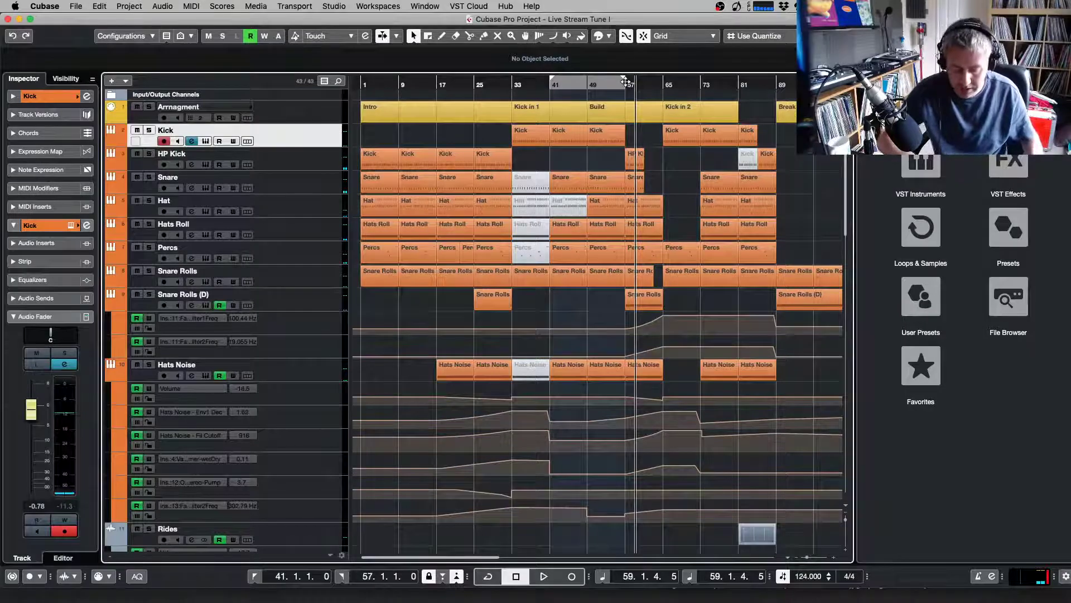
key(space)
key(space)
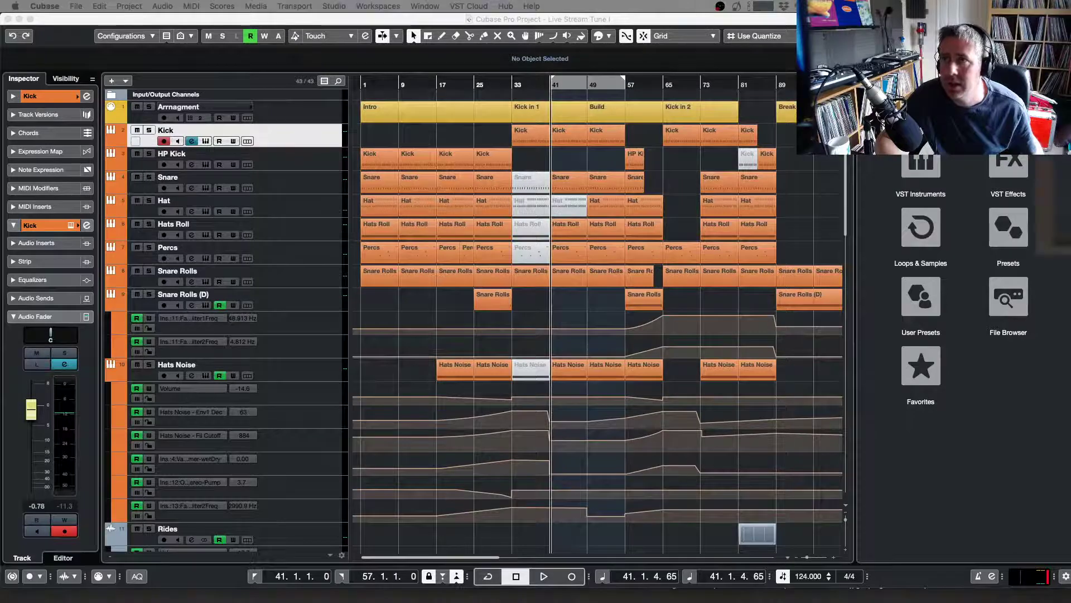
Lower the Mix of the Drums Grp's DevilLocDeluxe, audition the result from bar 41 and close the plug-in
drag(931, 106, 698, 224)
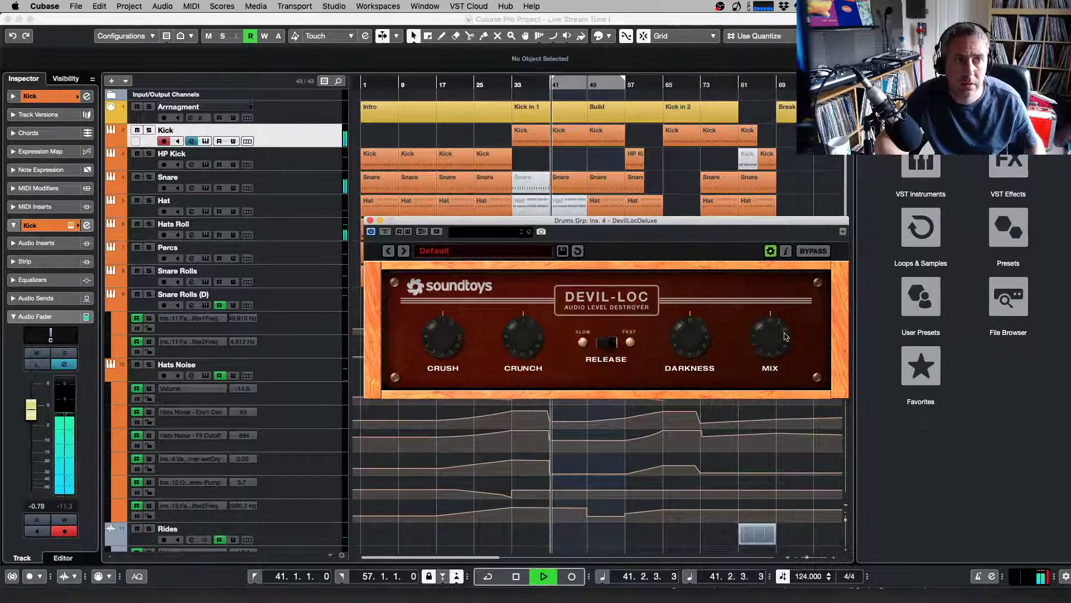
drag(777, 337, 767, 363)
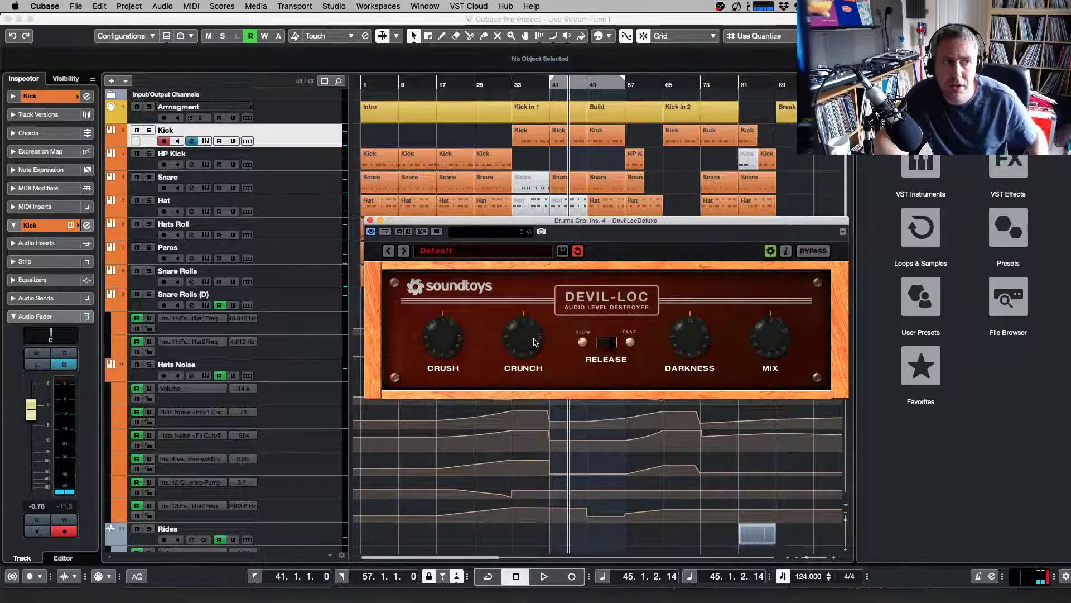
key(space)
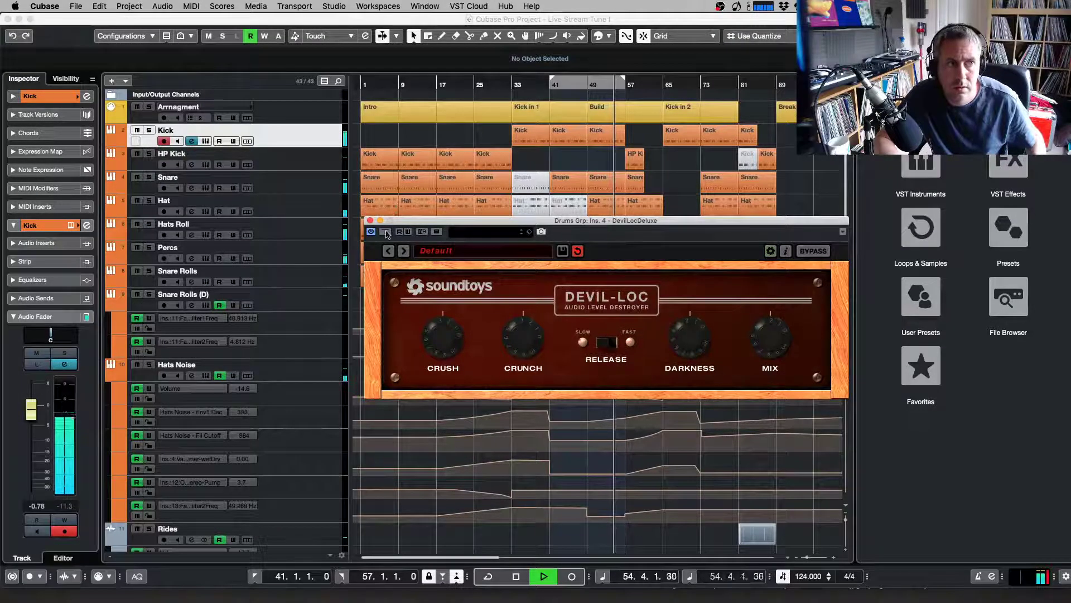
key(space)
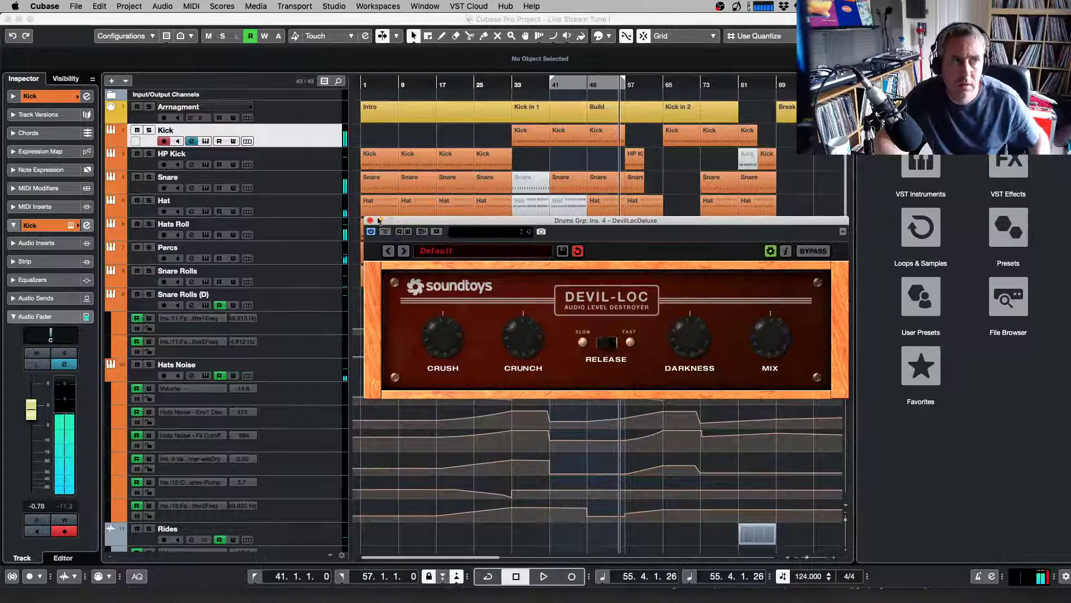
click(370, 221)
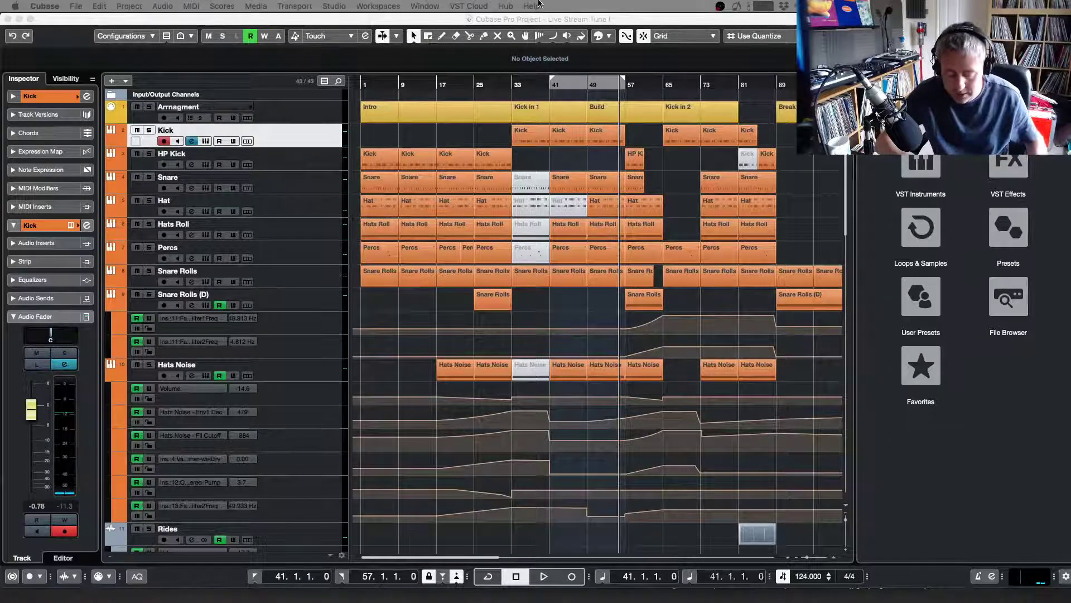
Play the arrangement again from the left locator at bar 41 to judge the drum sound
key(KP_1)
key(space)
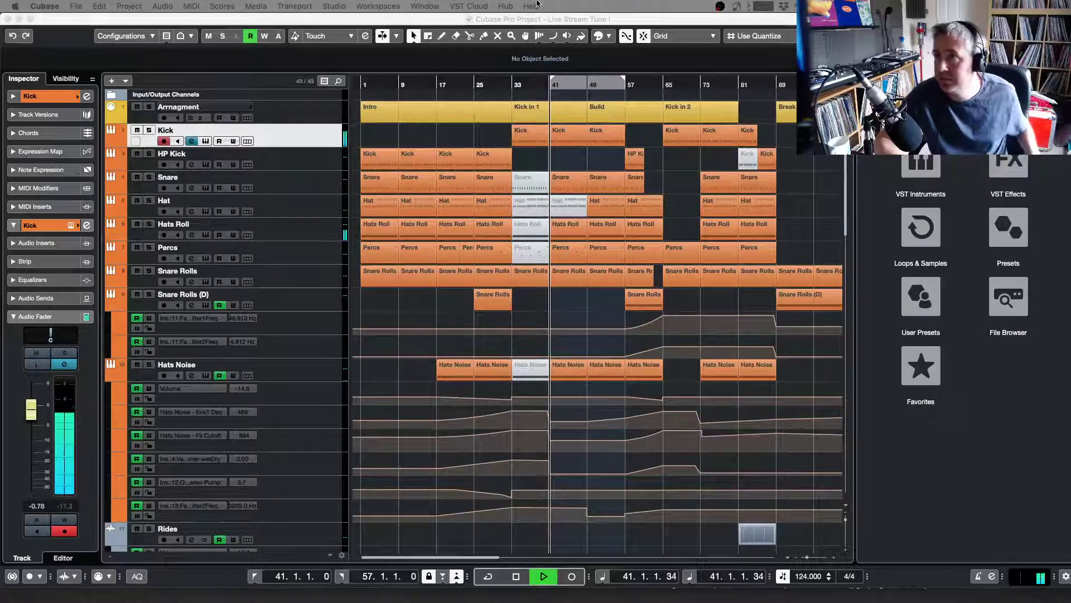
key(space)
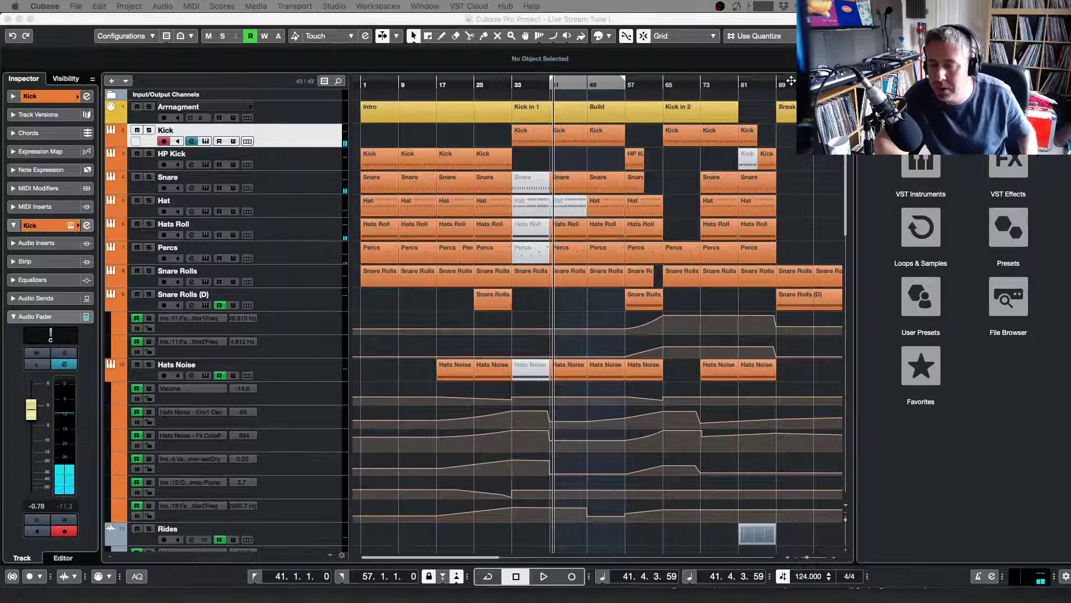
key(space)
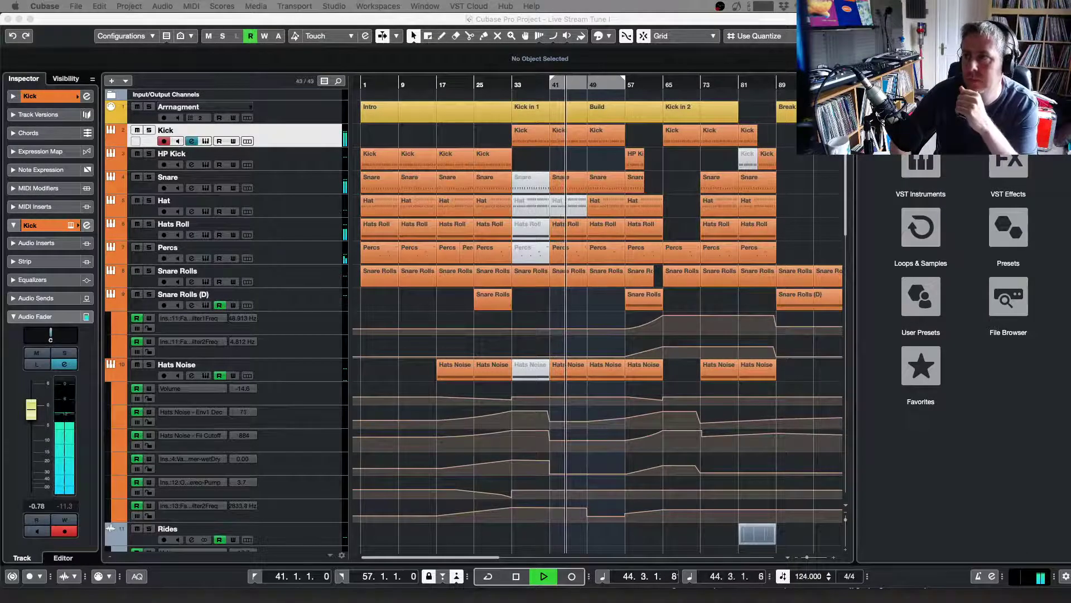
Enable the Drums Grp's low EQ band as a low-cut filter with its cutoff a little above 100 Hz
key(e)
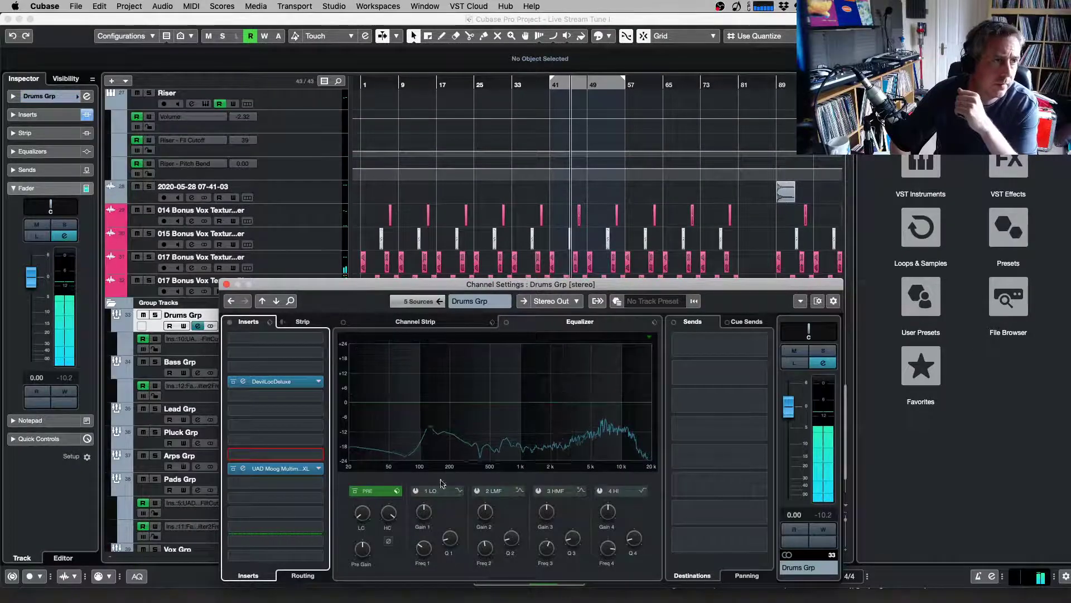
click(459, 492)
click(483, 527)
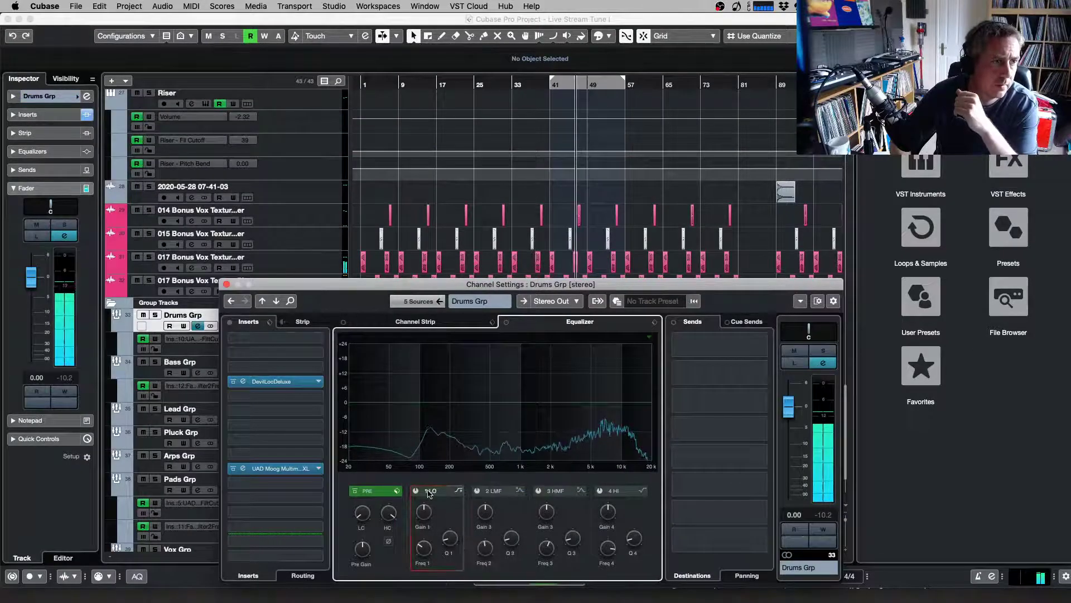
click(417, 490)
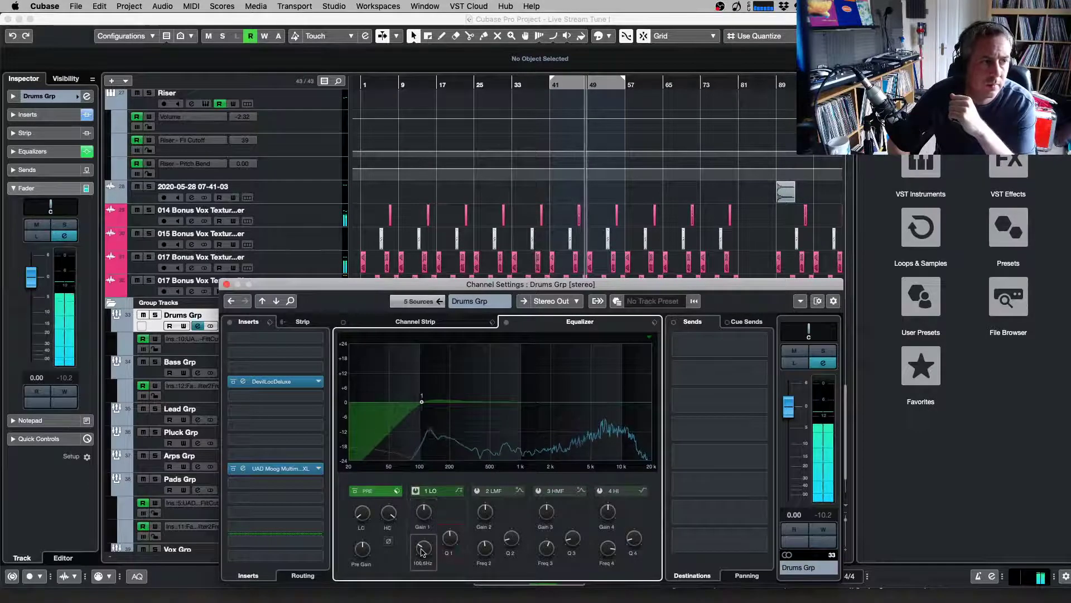
drag(424, 552, 423, 553)
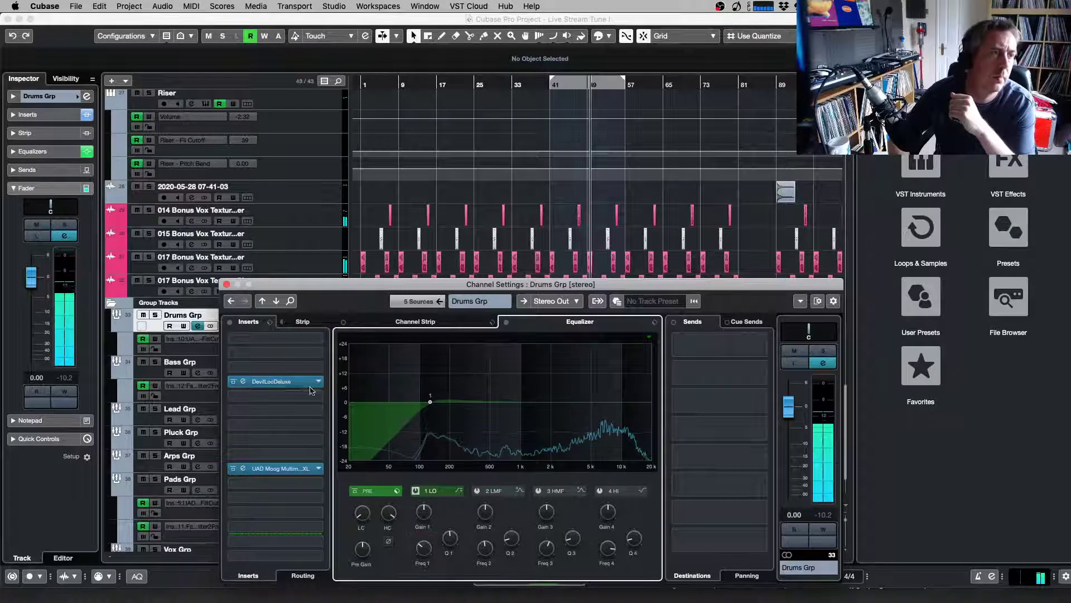
click(227, 284)
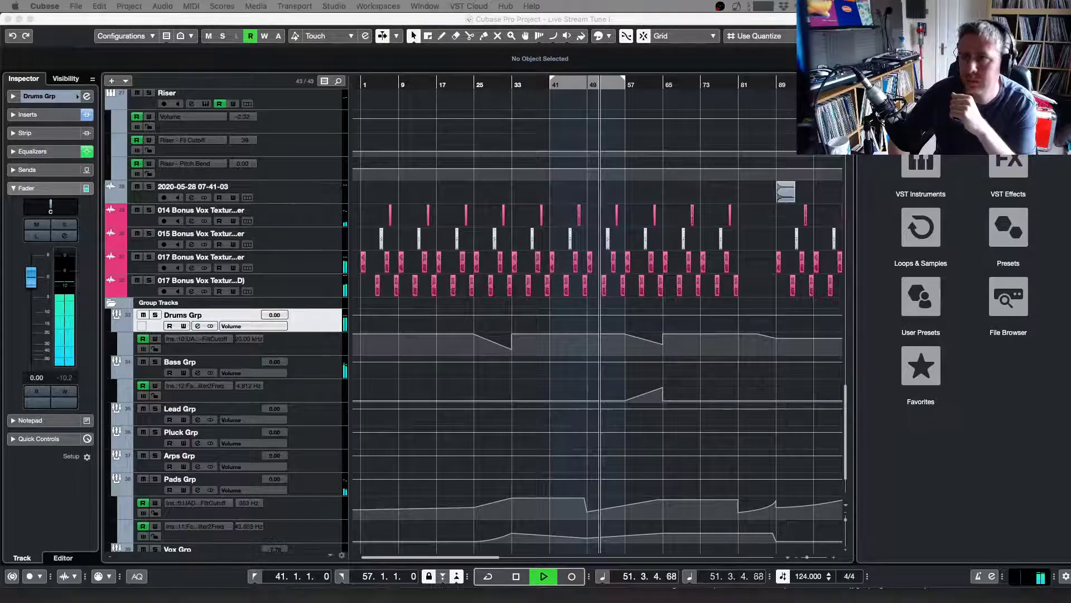
Check the Hats Roll track with its solo control and set the Hat track's volume to -17.0 dB
scroll(709, 178, up, 15)
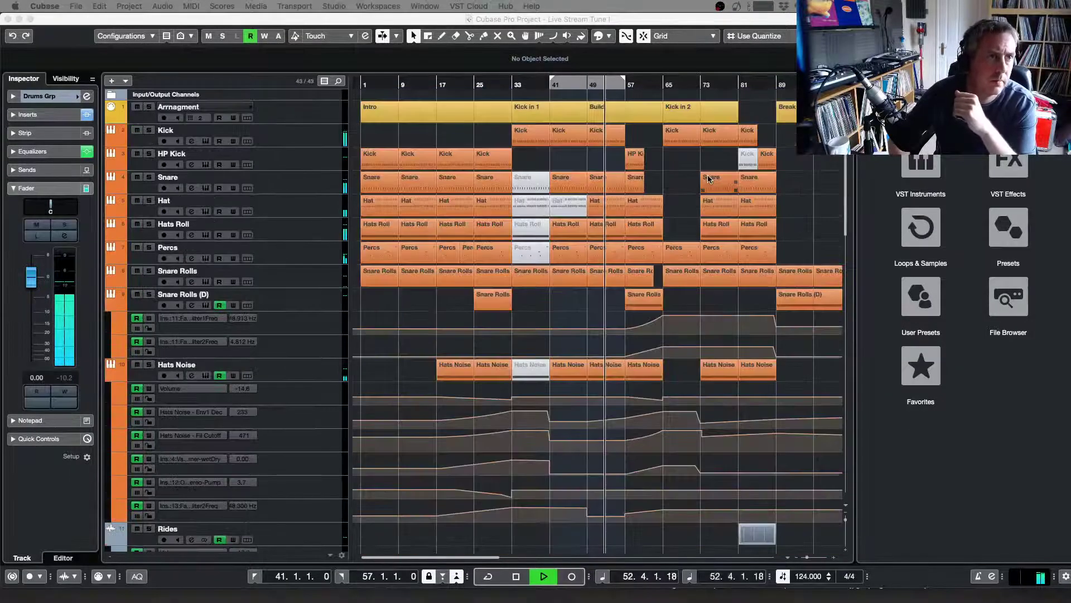
click(149, 223)
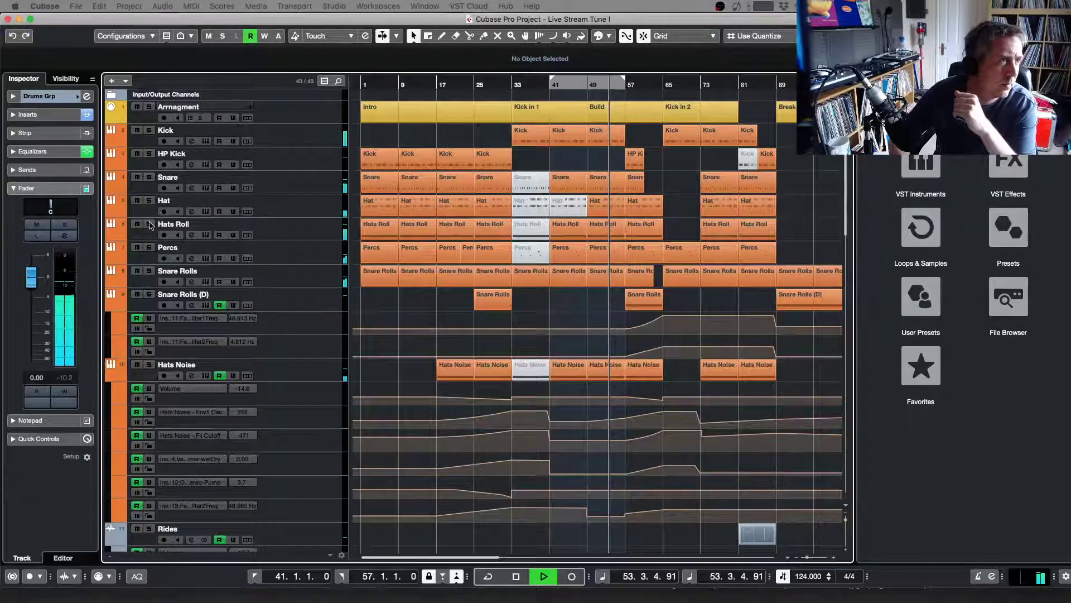
click(149, 224)
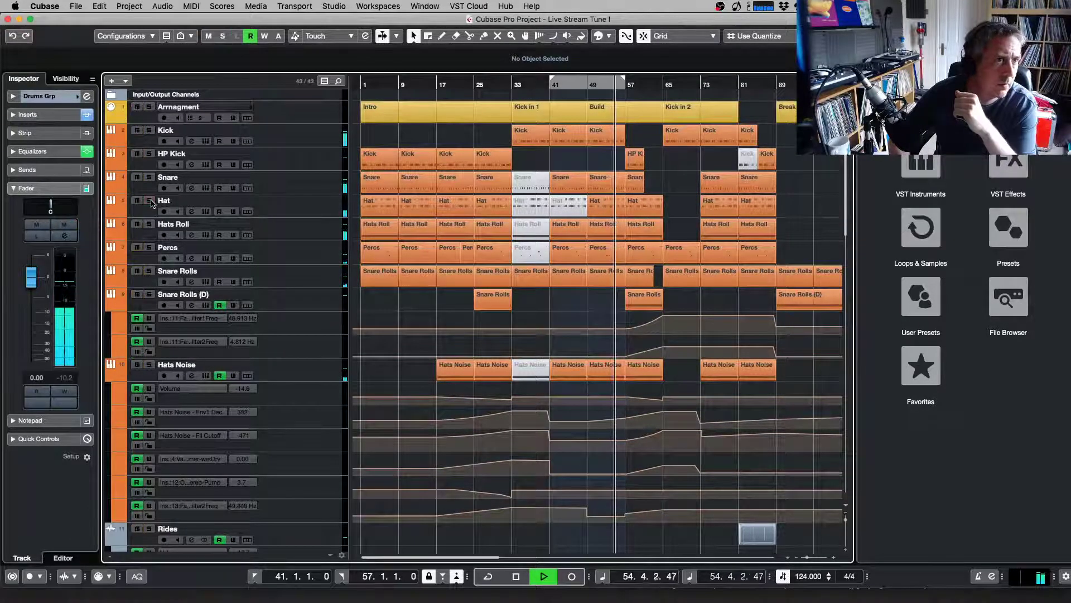
click(305, 205)
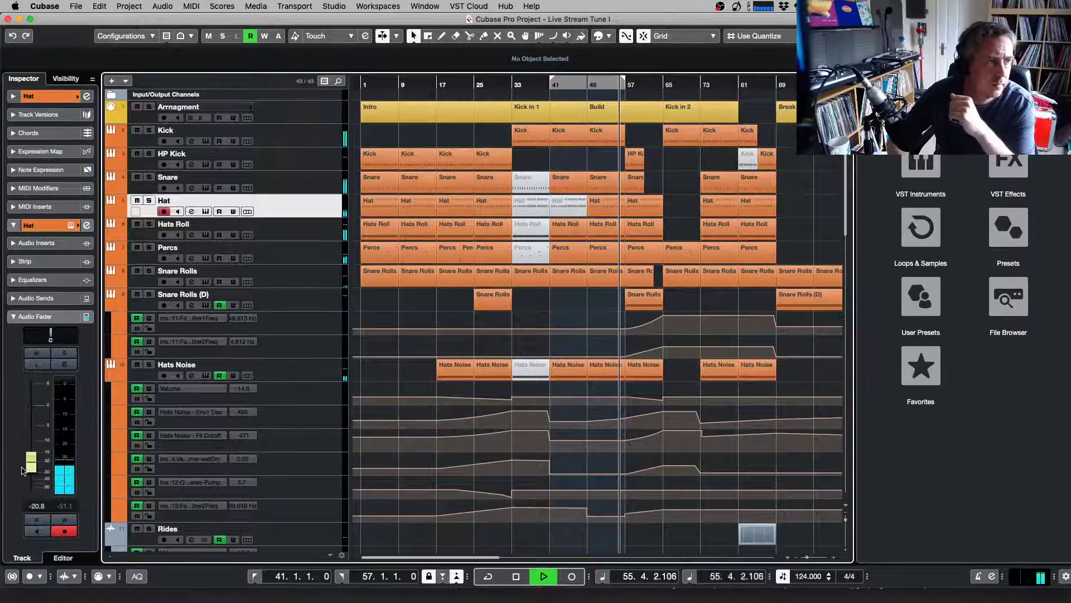
drag(31, 406, 31, 464)
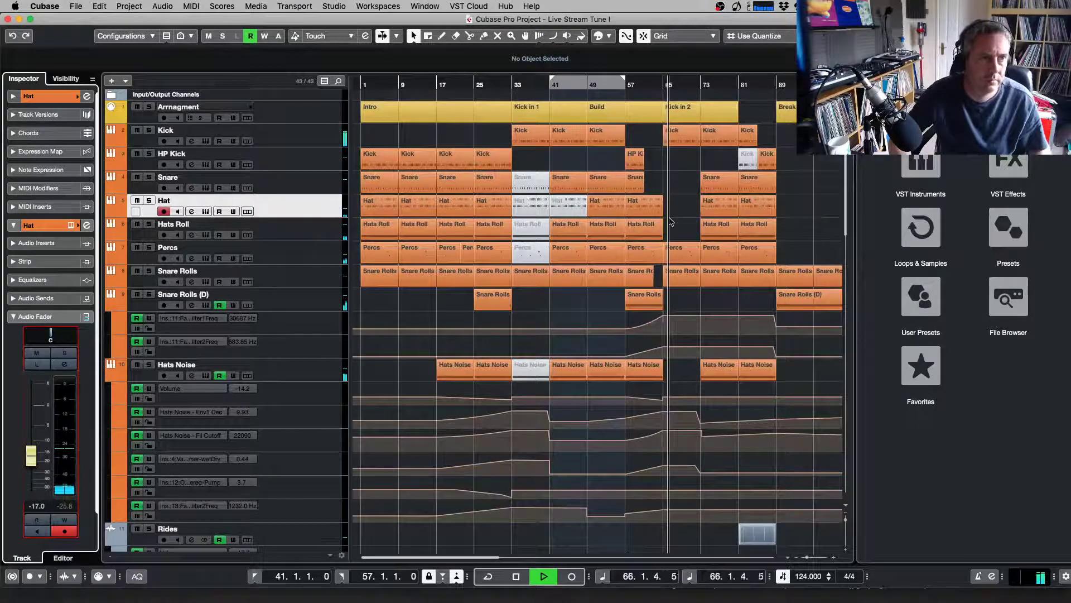
Open the Rides track's channel settings, adjust its equalizer pre-gain against the playing arrangement and close them
key(g)
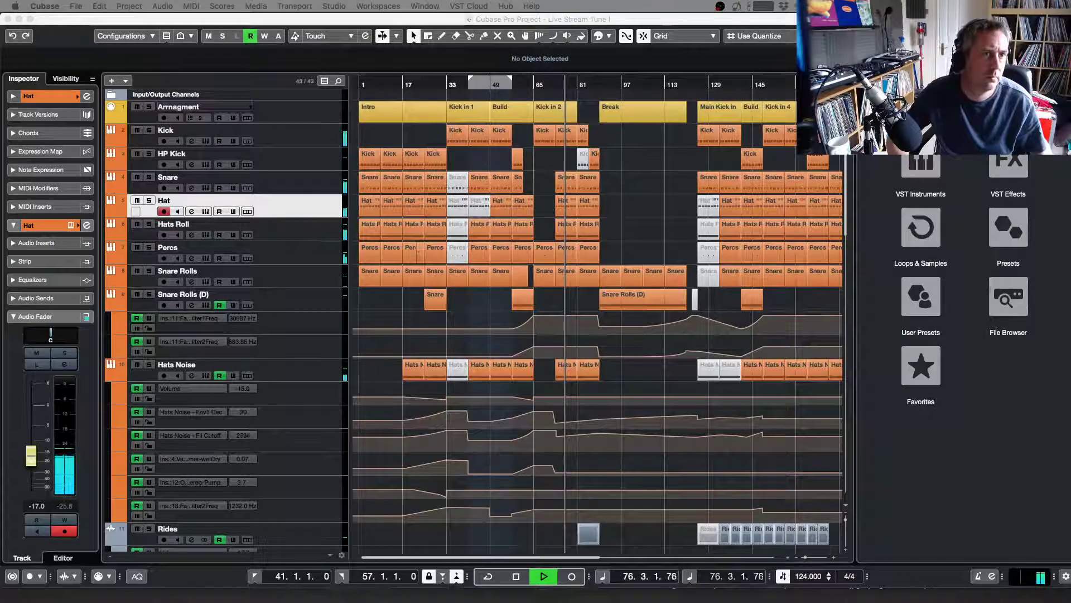
click(298, 249)
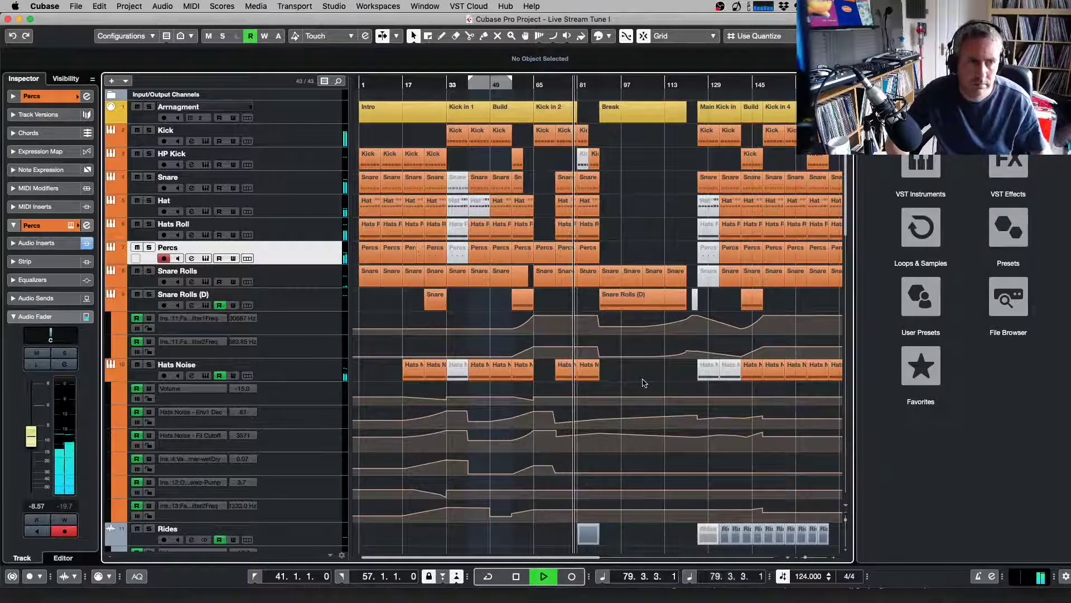
key(g)
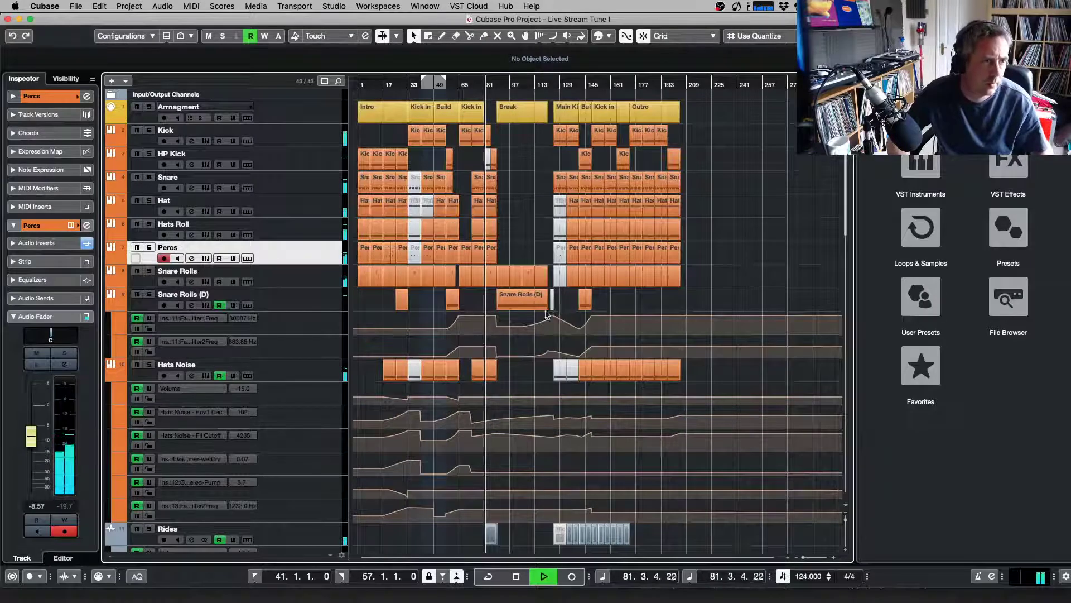
click(309, 535)
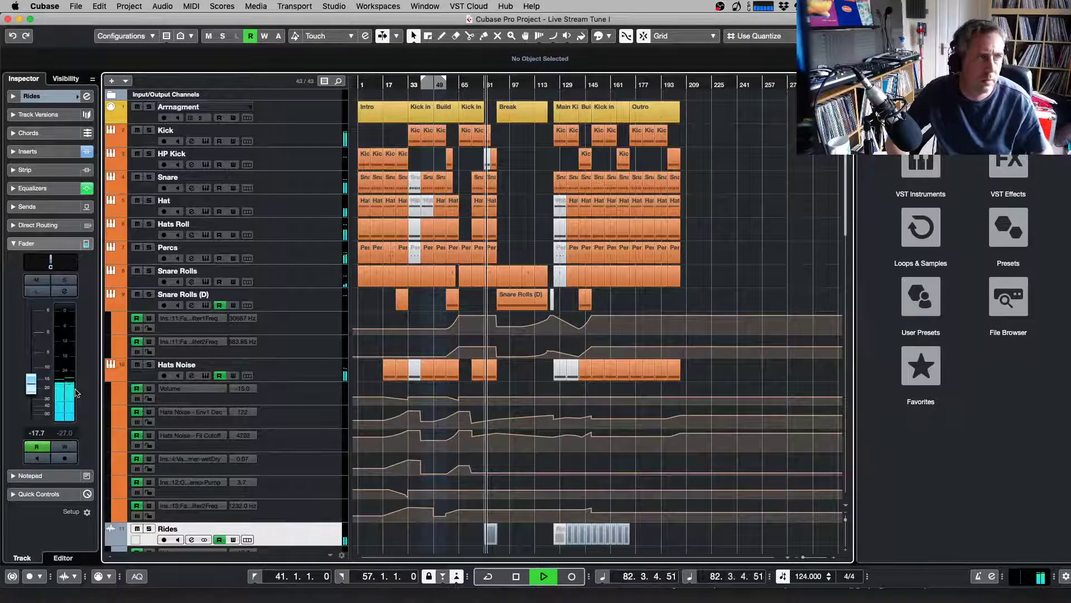
key(e)
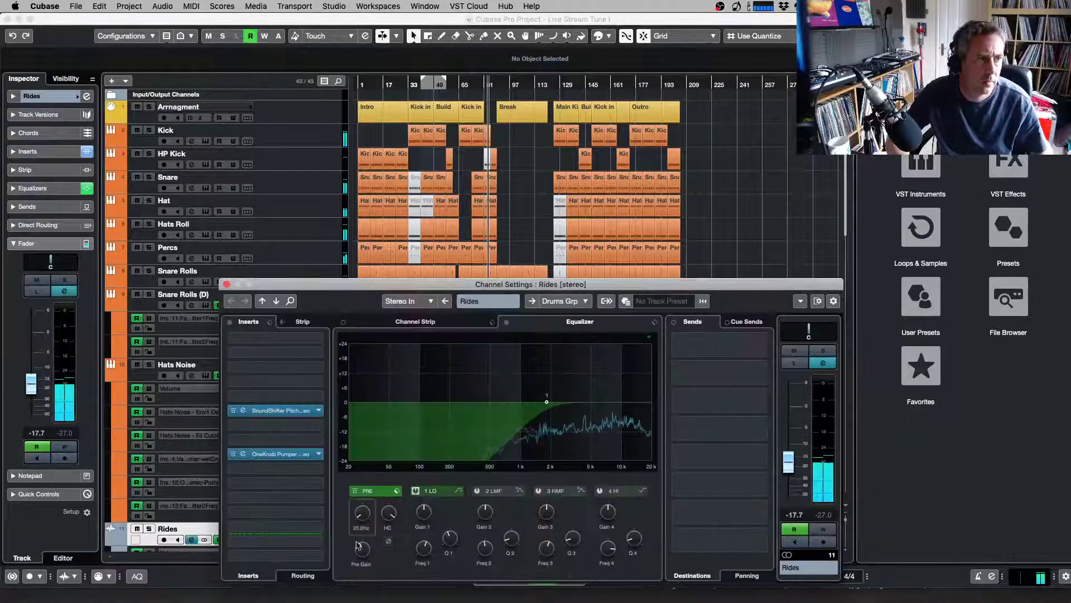
mouse_move(357, 545)
mouse_down()
mouse_move(361, 558)
mouse_move(356, 546)
mouse_up()
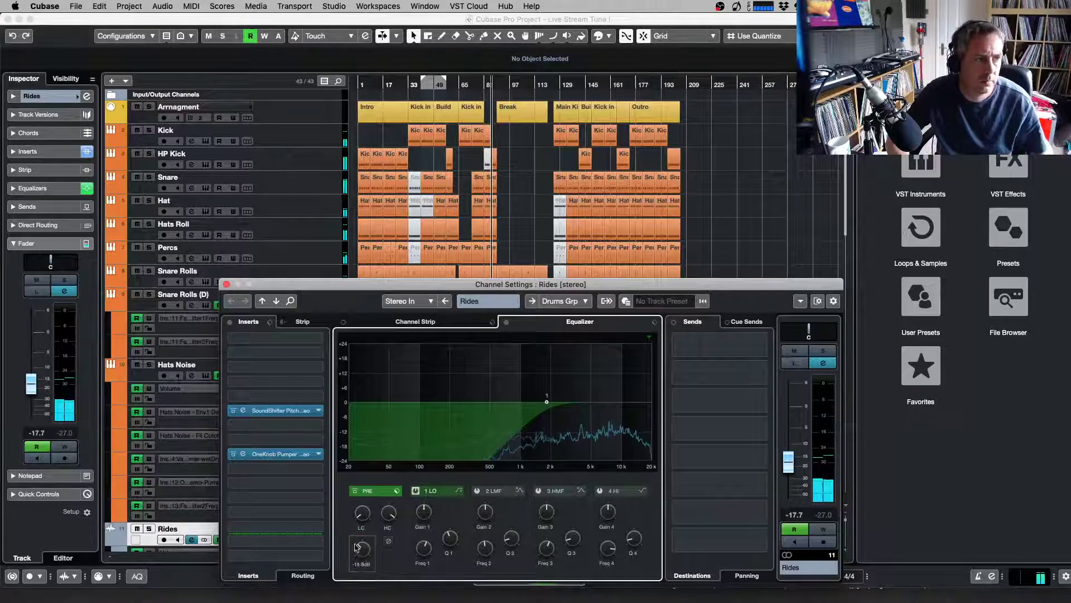
click(226, 284)
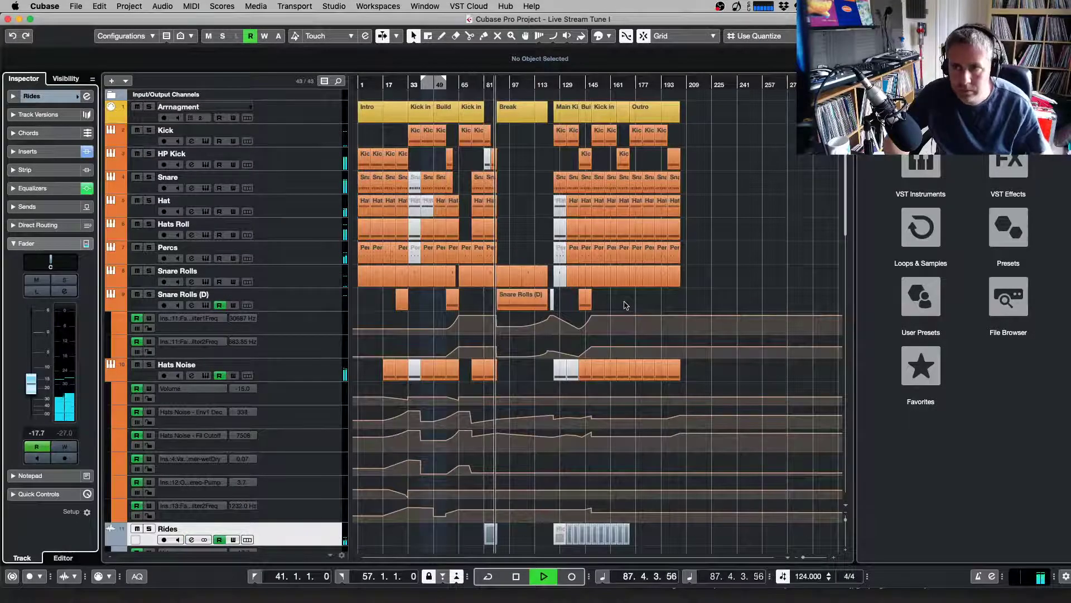
Stop playback, move the project cursor to bar 127 and play the main kick-in section from there
scroll(462, 325, down, 6)
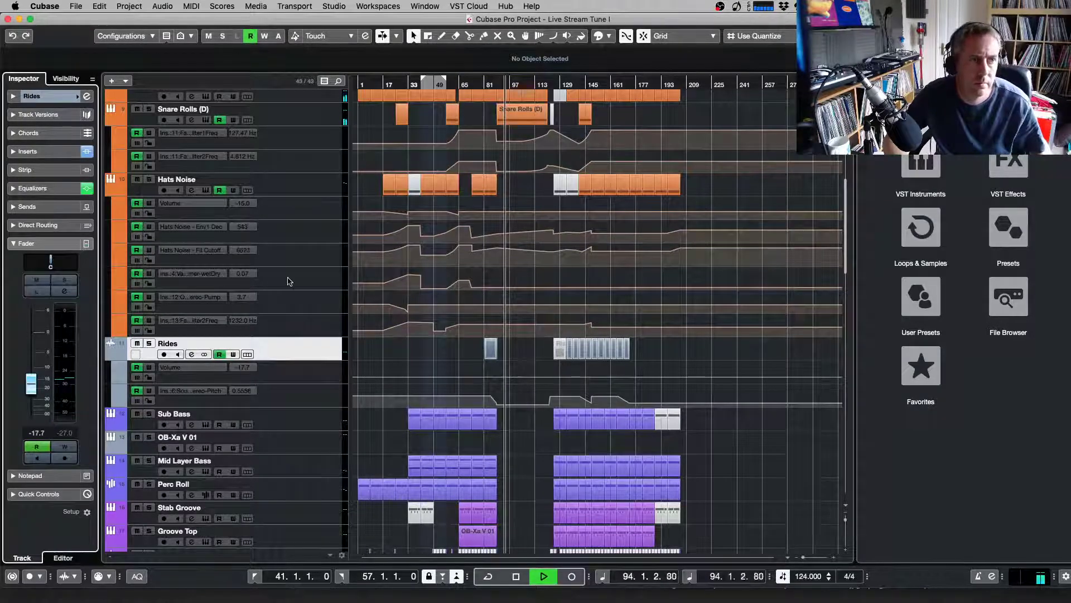
click(290, 349)
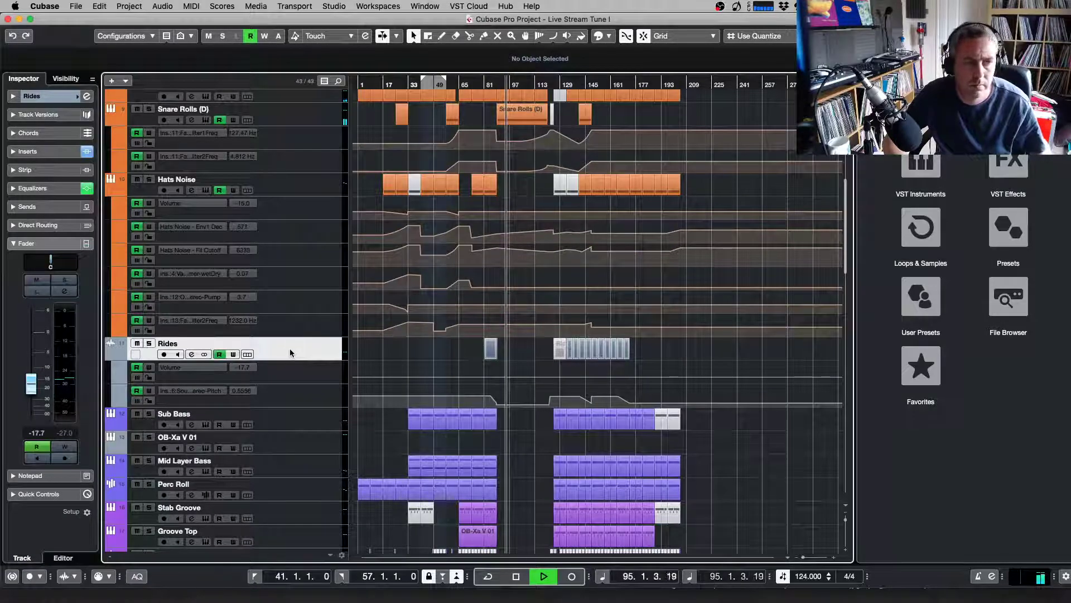
key(space)
key(h)
key(h)
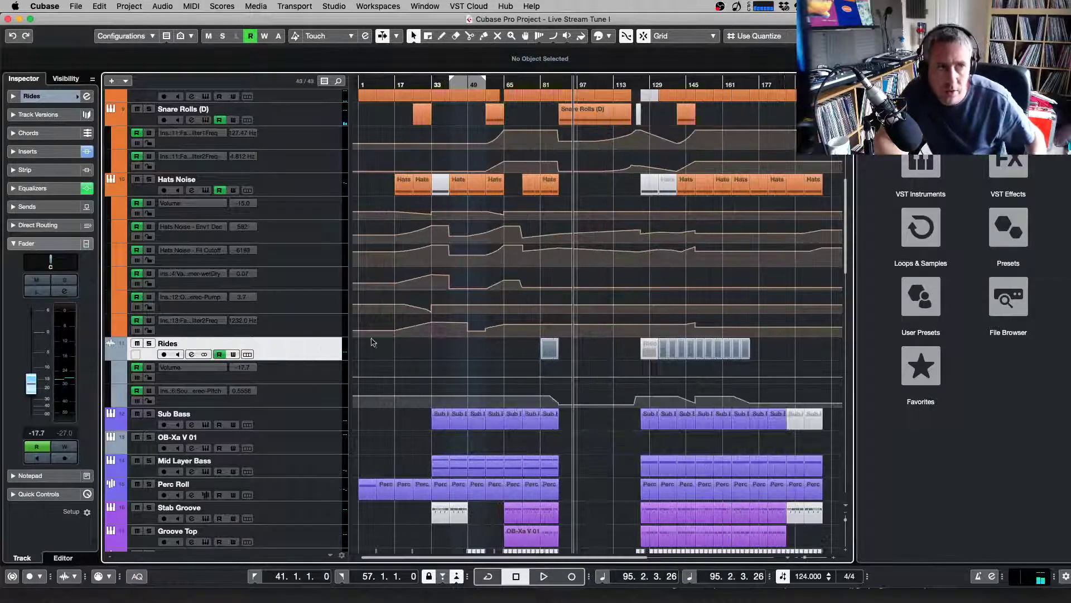
key(g)
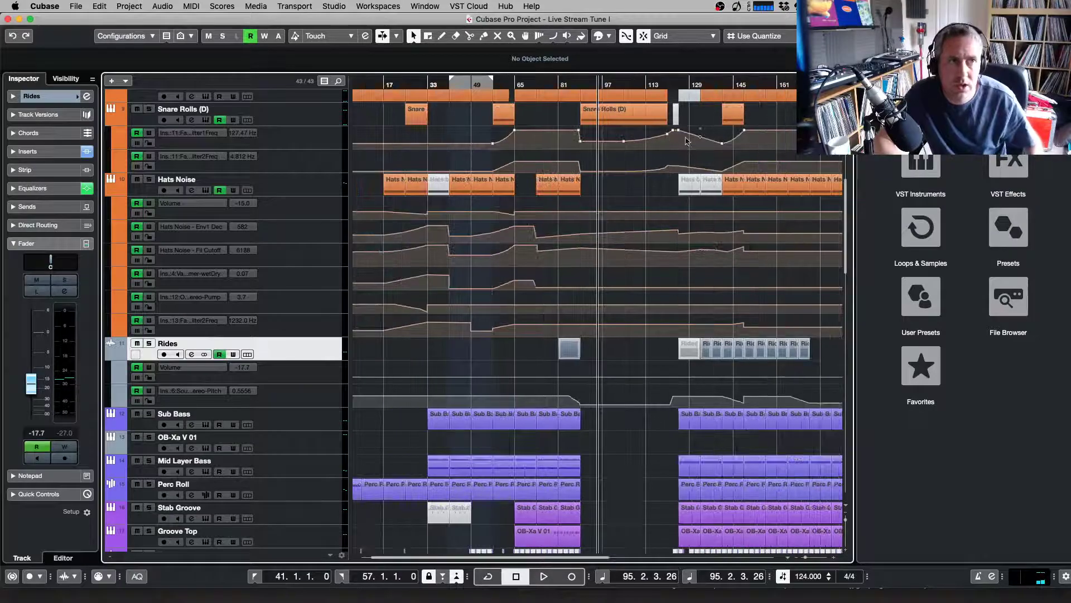
click(683, 82)
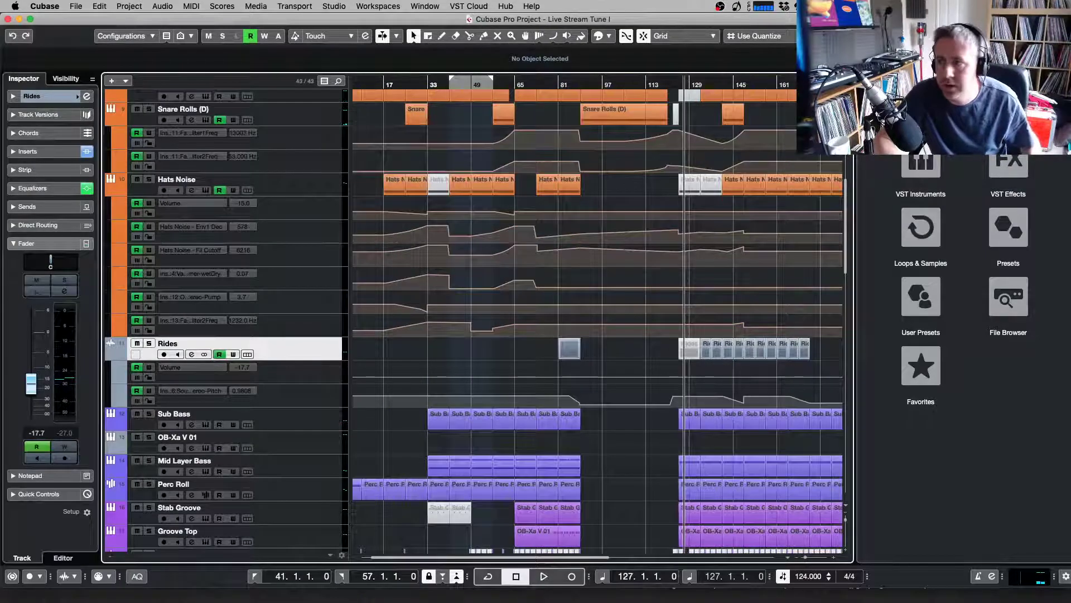
key(space)
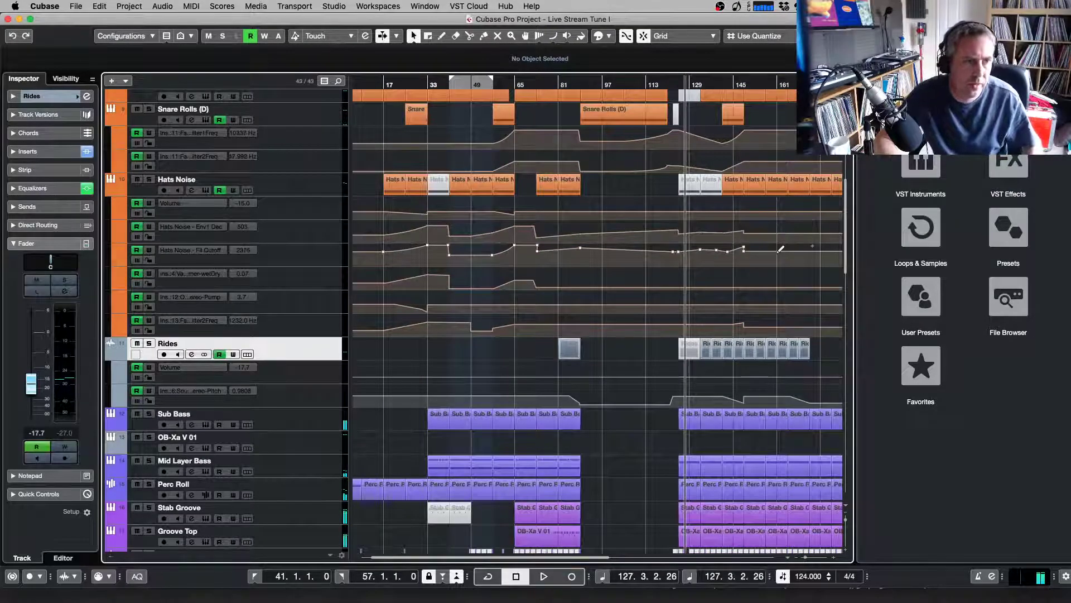
Solo the Growl Stab and Growl Stab Diva tracks, listen to them together and stop playback
scroll(777, 252, down, 4)
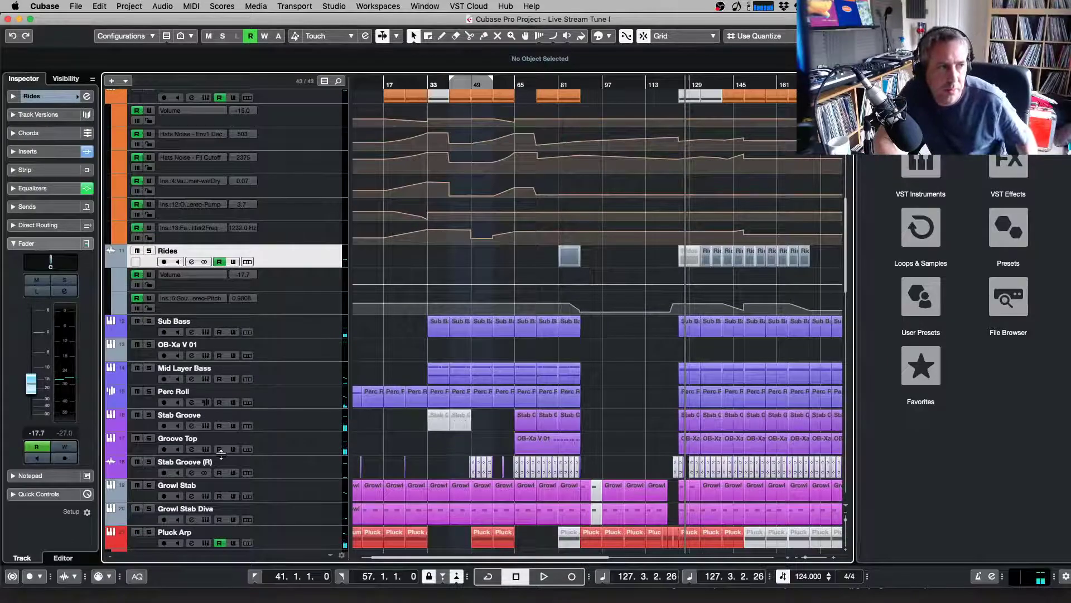
click(149, 484)
click(149, 509)
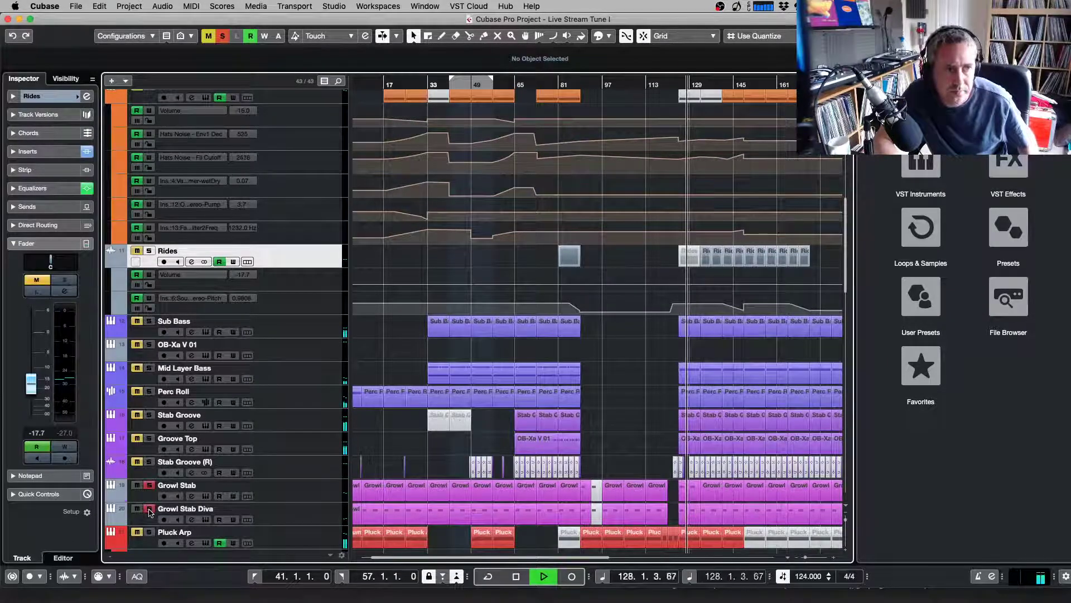
key(h)
key(h)
key(h)
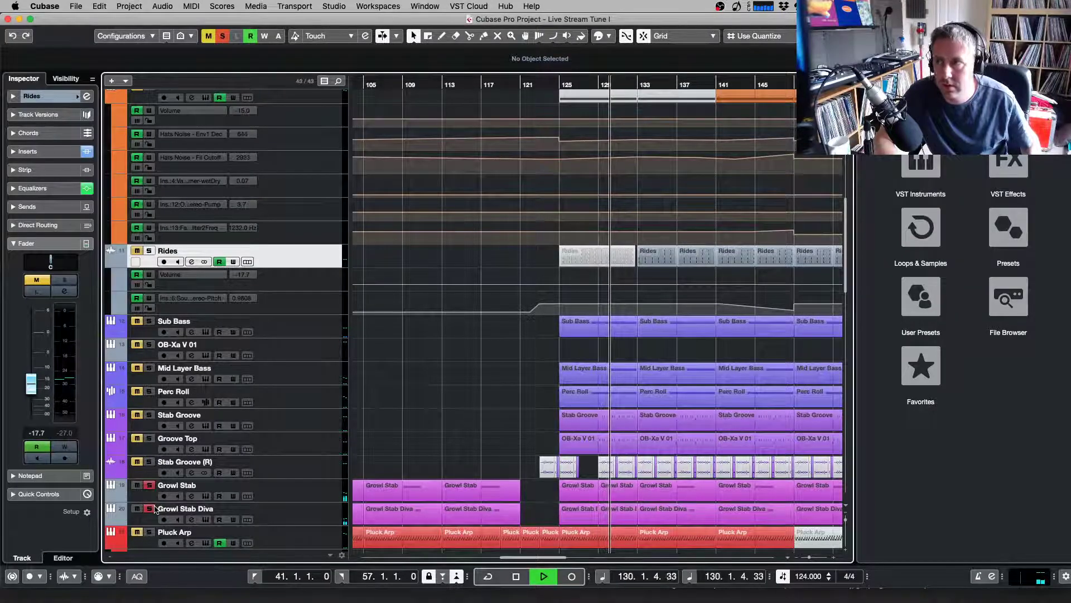
key(space)
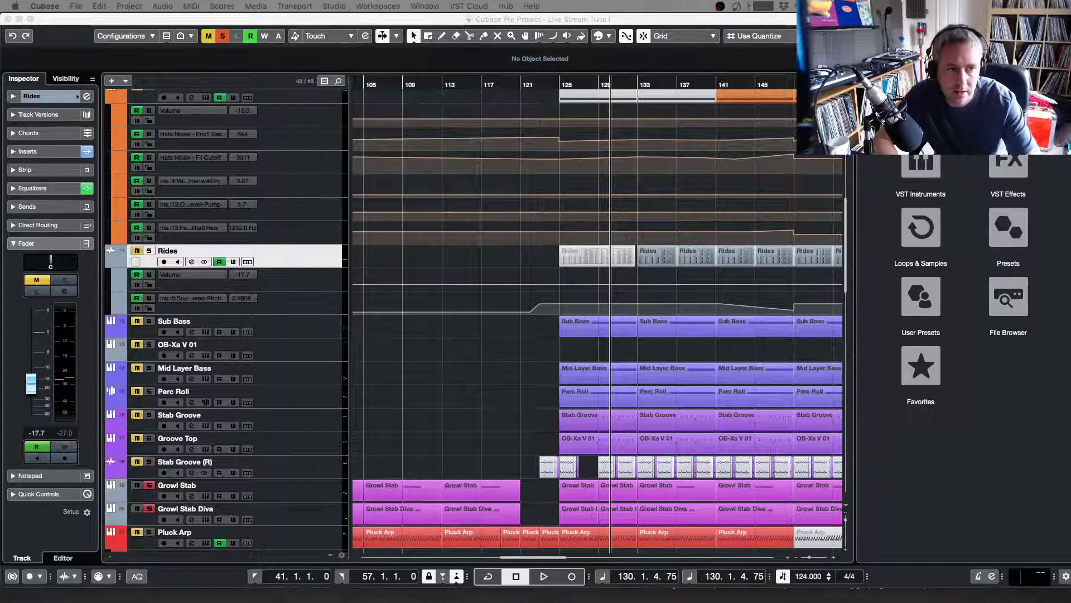
View the whole arrangement and audition the soloed growl stabs again from bar 130 to bar 133
click(498, 396)
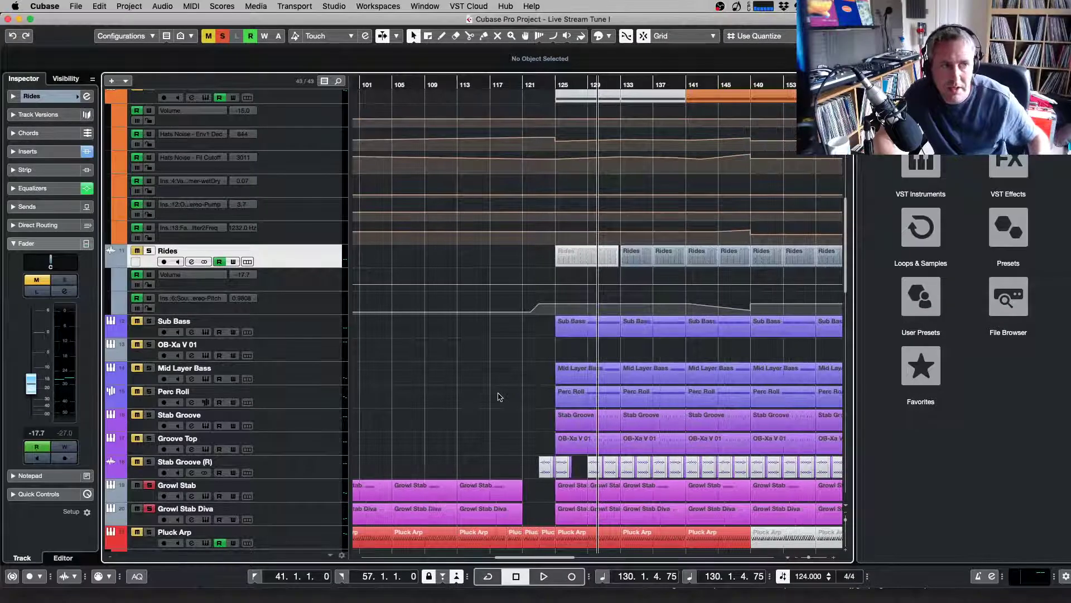
key(g)
key(g)
key(g)
key(g)
key(g)
key(g)
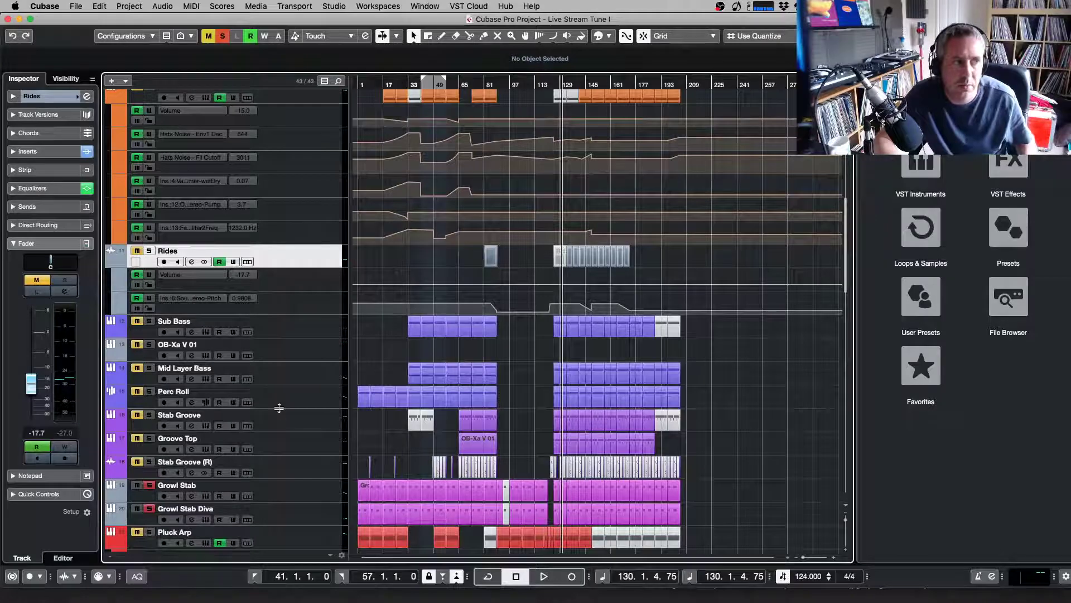
key(space)
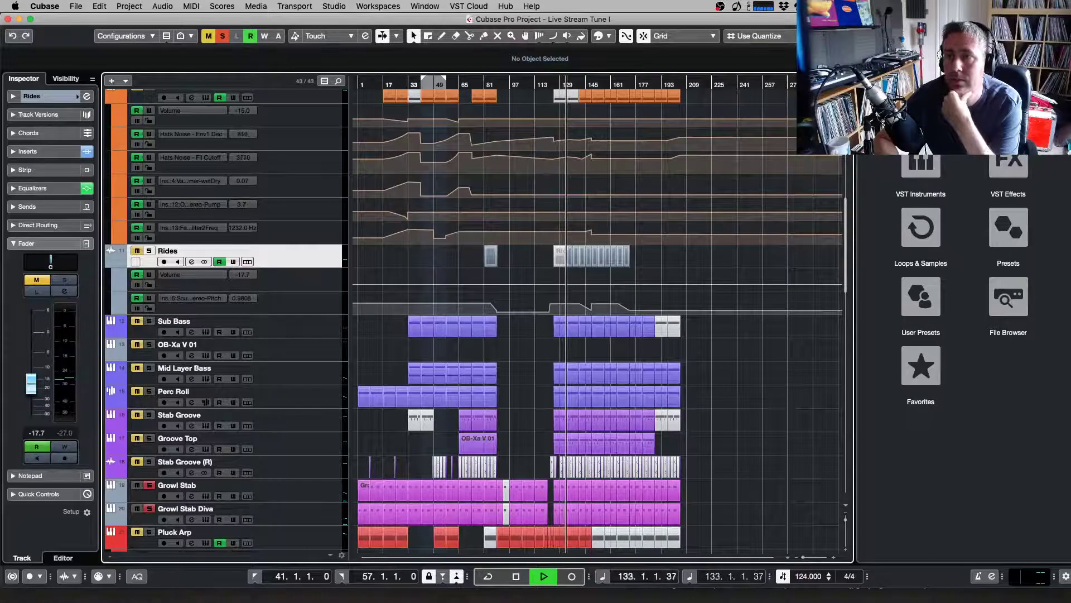
key(space)
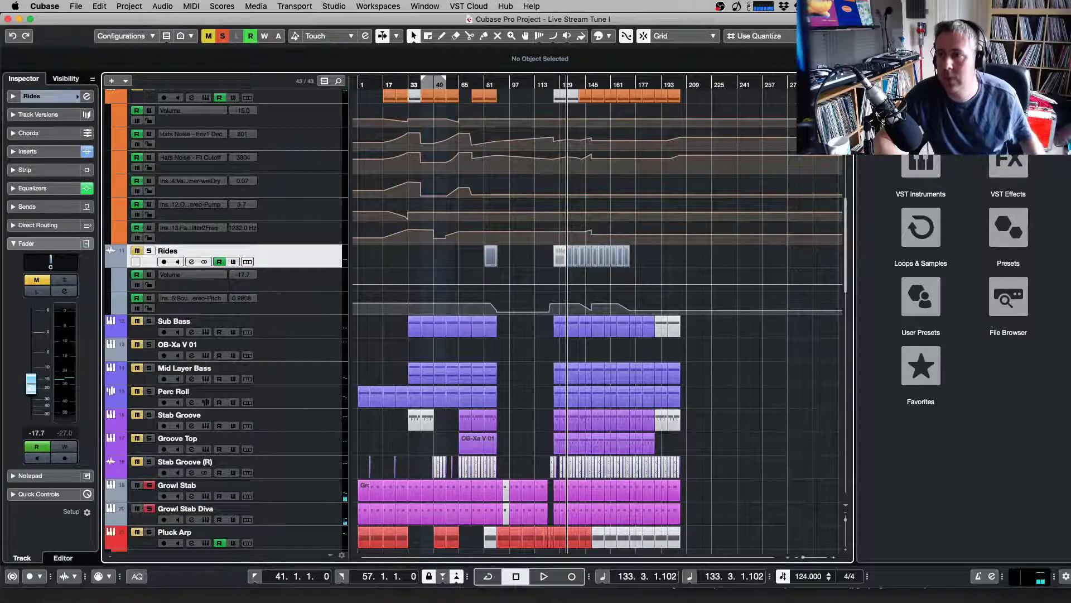
Create one stereo group track for the Growl Stab and Growl Stab Diva tracks, inside the folder and output to Stereo Out
click(184, 485)
shift+click(184, 508)
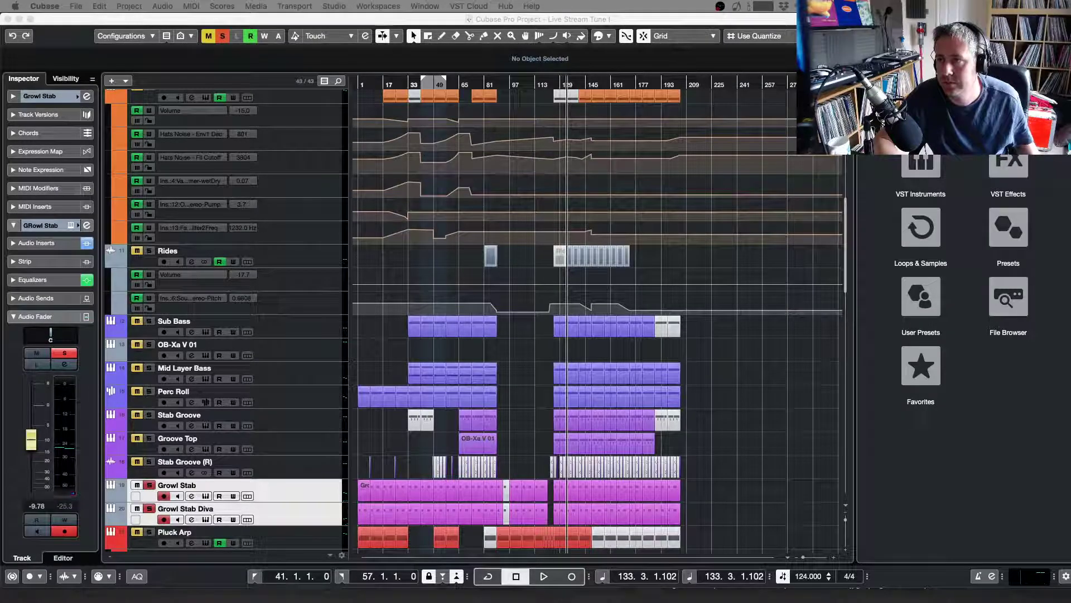
key(g)
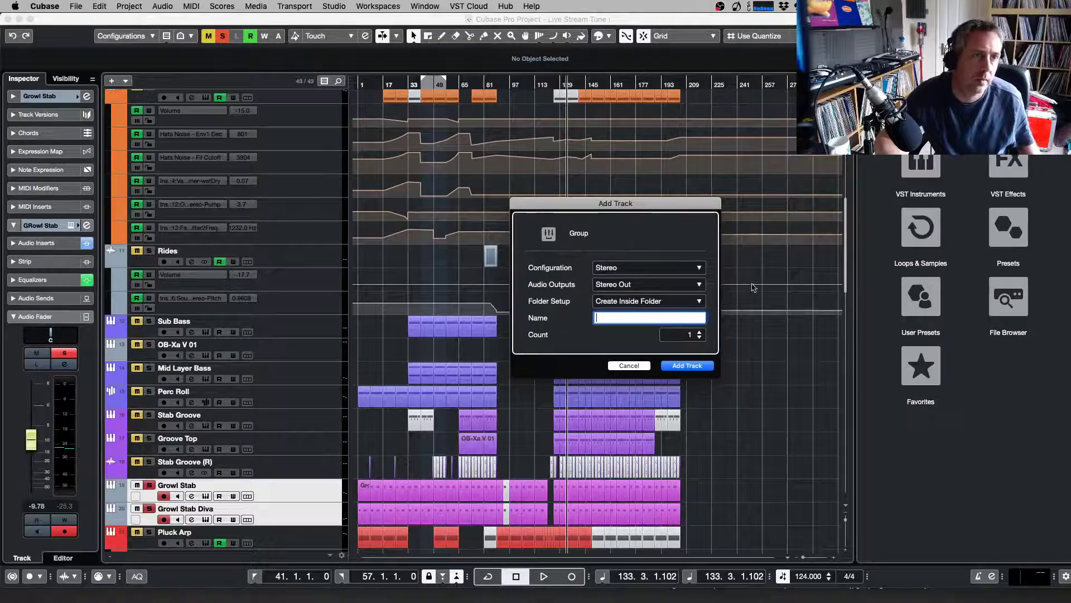
click(687, 365)
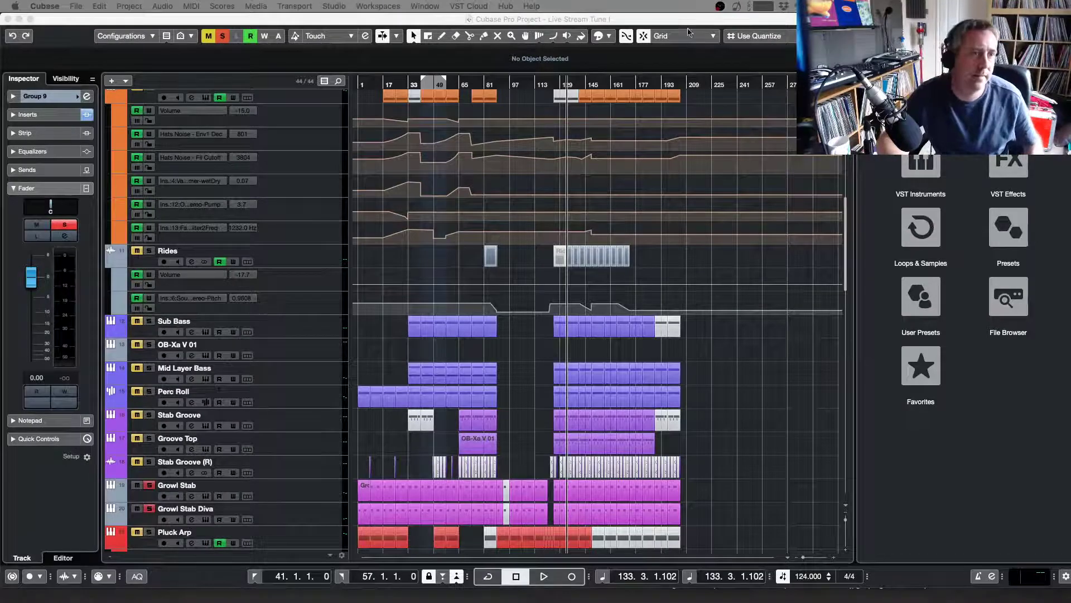
While the stabs play, set the new group's UAD Oxford Inflator to 8.10 dB input, about 55% effect and 6.0 curve
key(space)
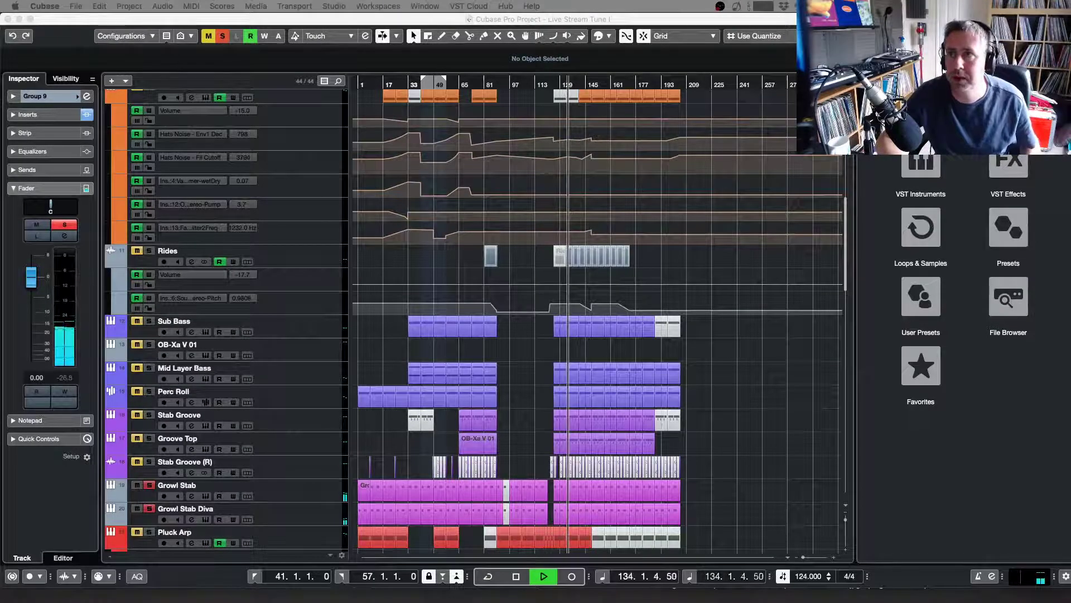
drag(837, 129, 578, 175)
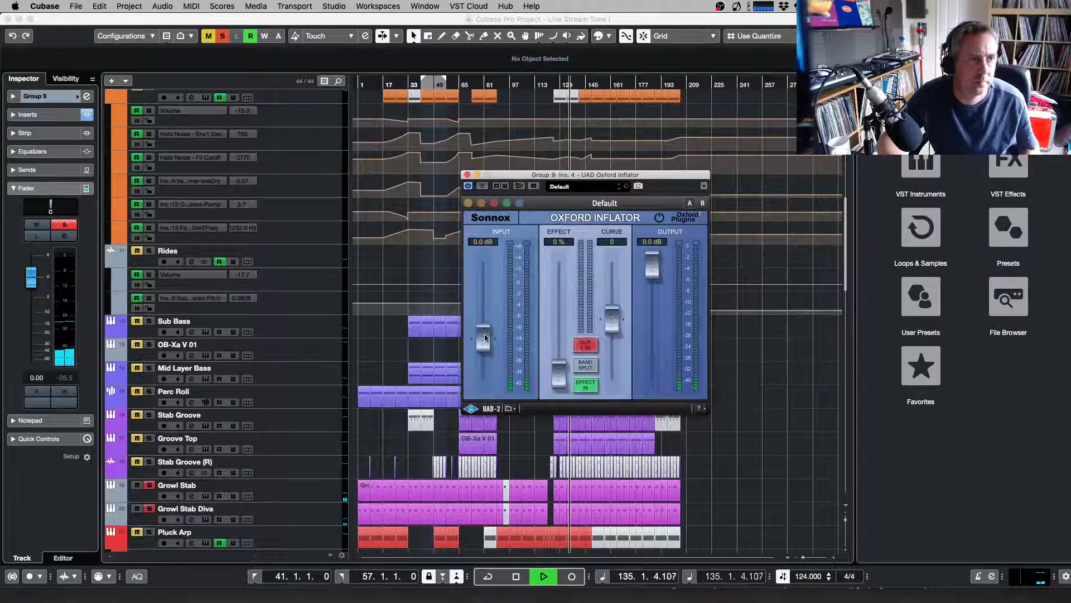
drag(483, 338, 485, 321)
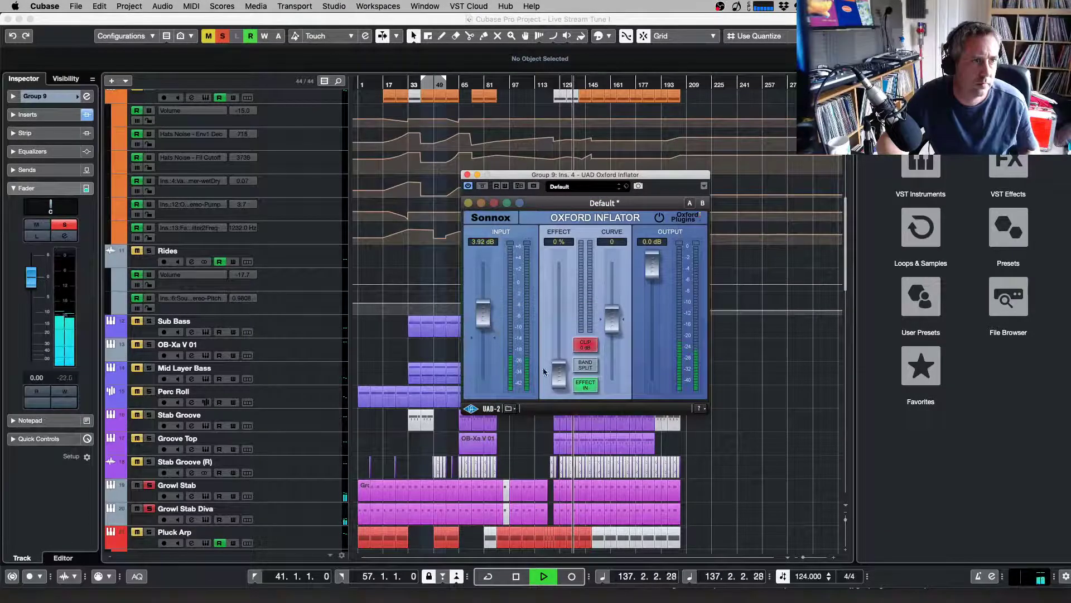
drag(561, 377, 561, 313)
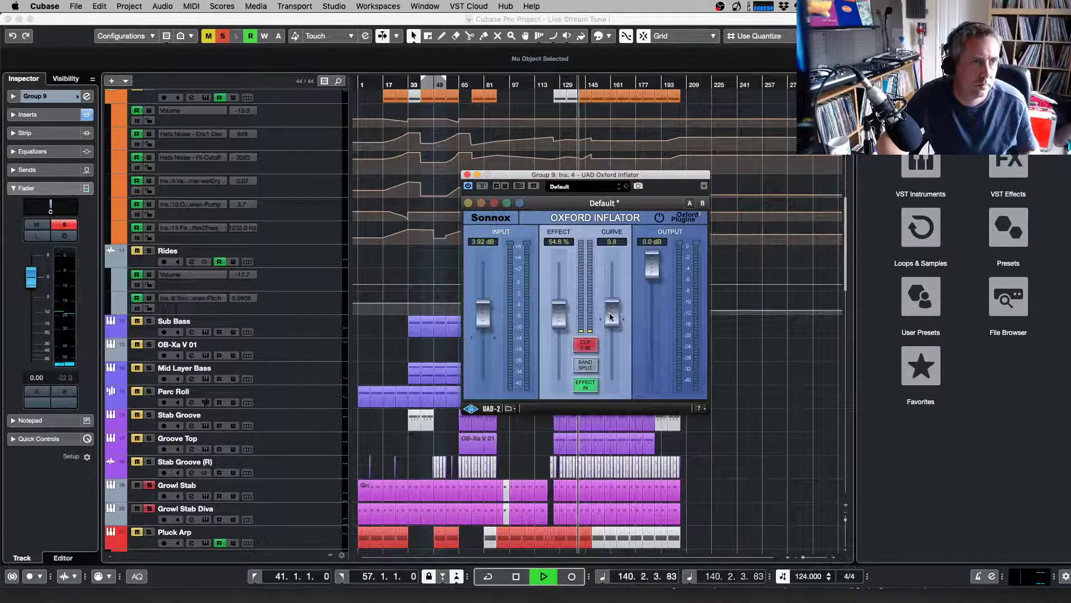
drag(609, 312, 610, 315)
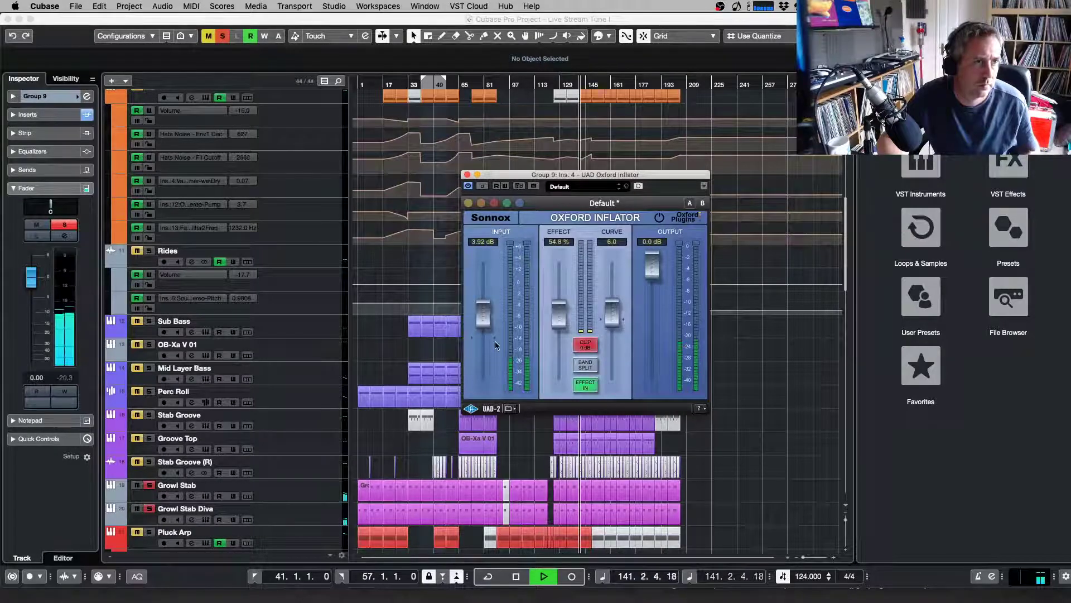
drag(483, 313, 484, 287)
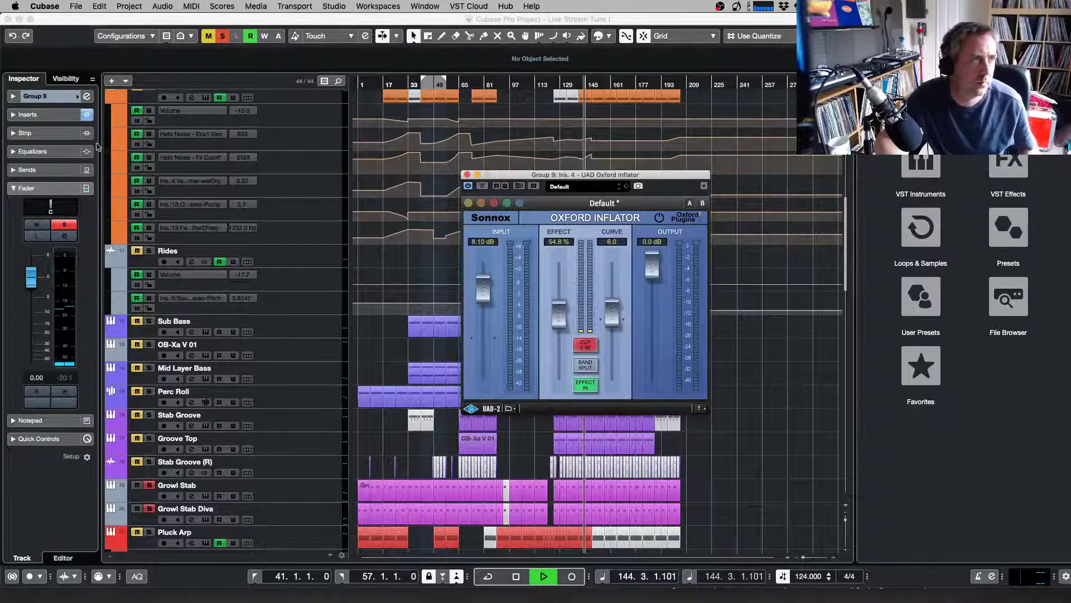
Insert the stereo UAD Neve Preamp directly before the Oxford Inflator on the stab group and adjust its input gain
click(30, 115)
click(60, 165)
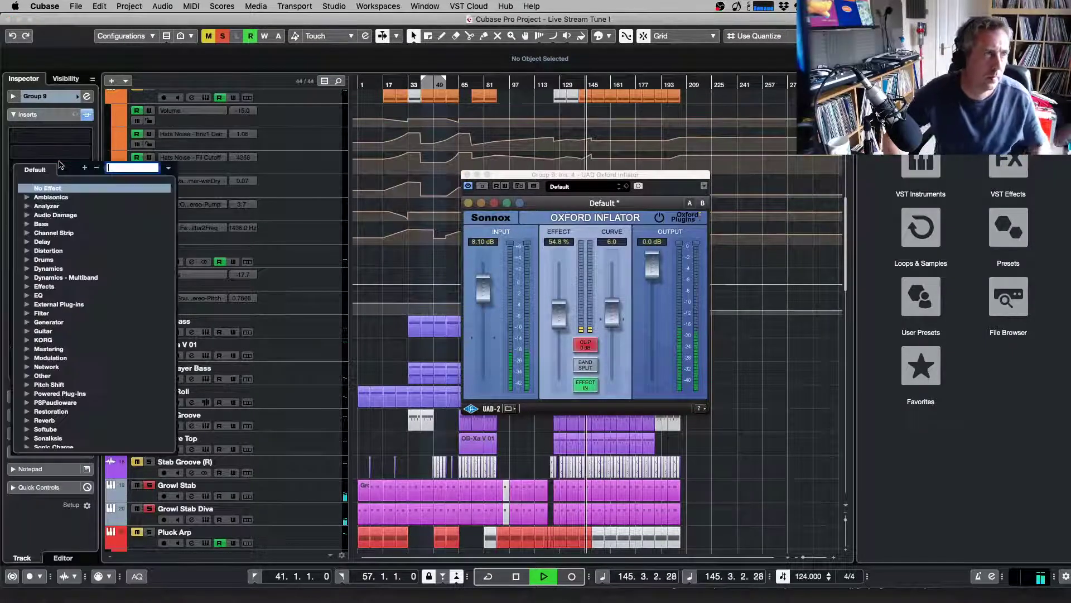
text(pre)
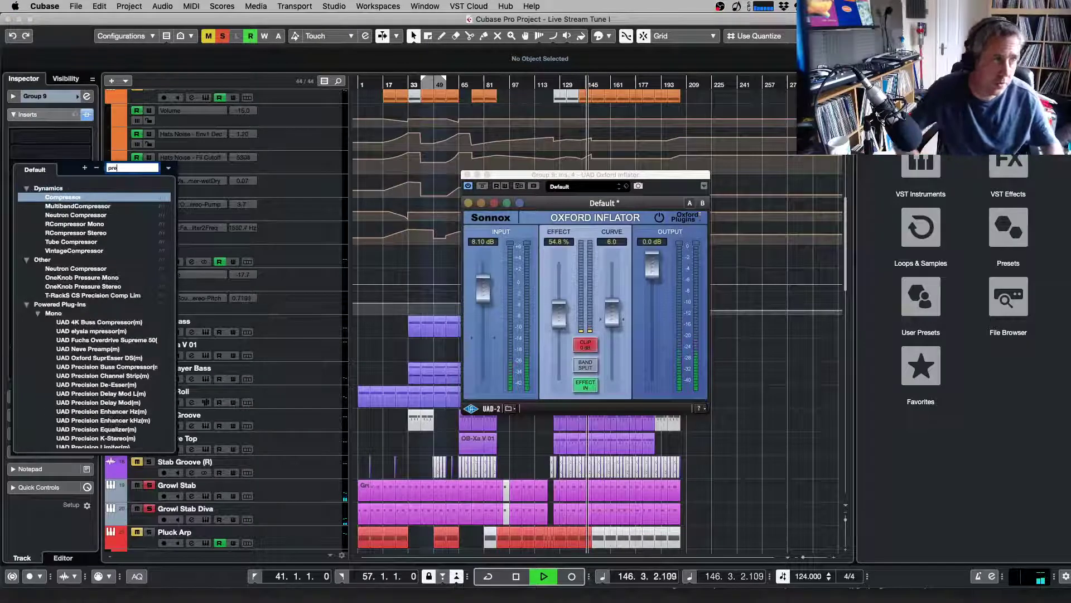
text(am)
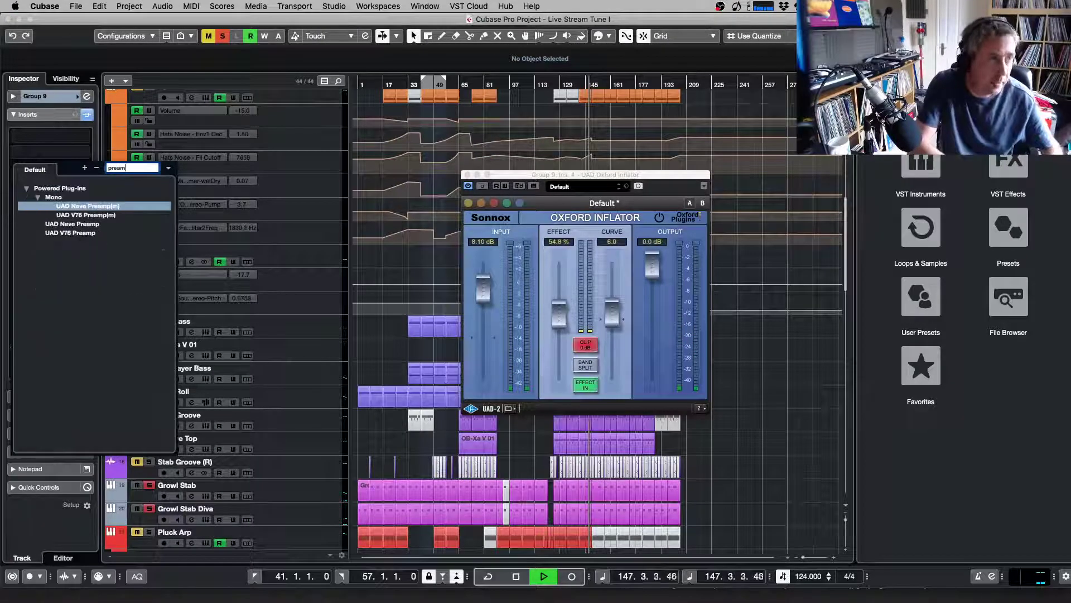
click(89, 223)
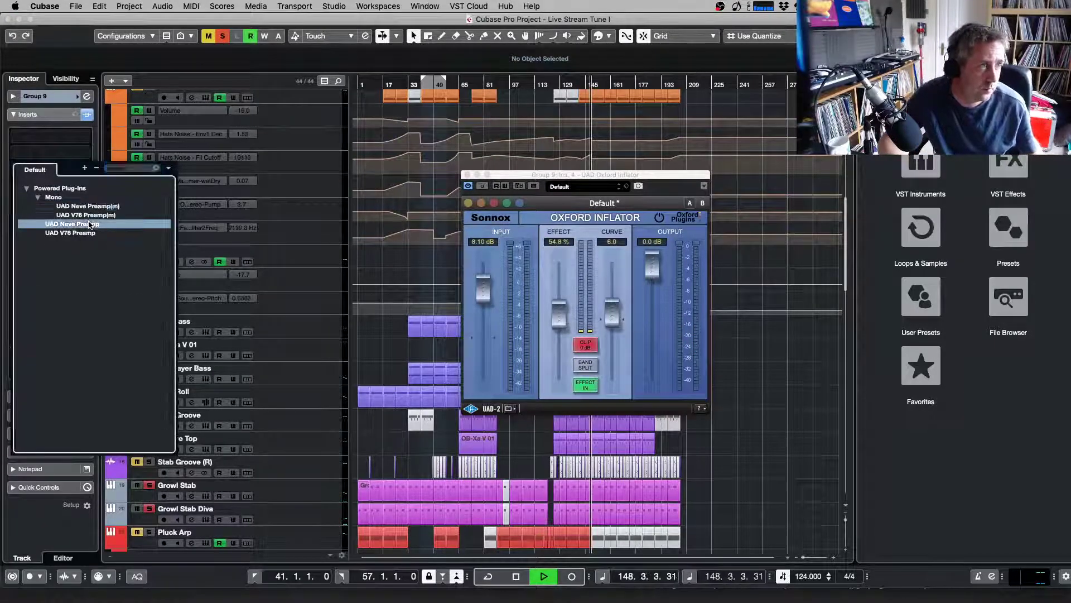
drag(462, 212, 470, 216)
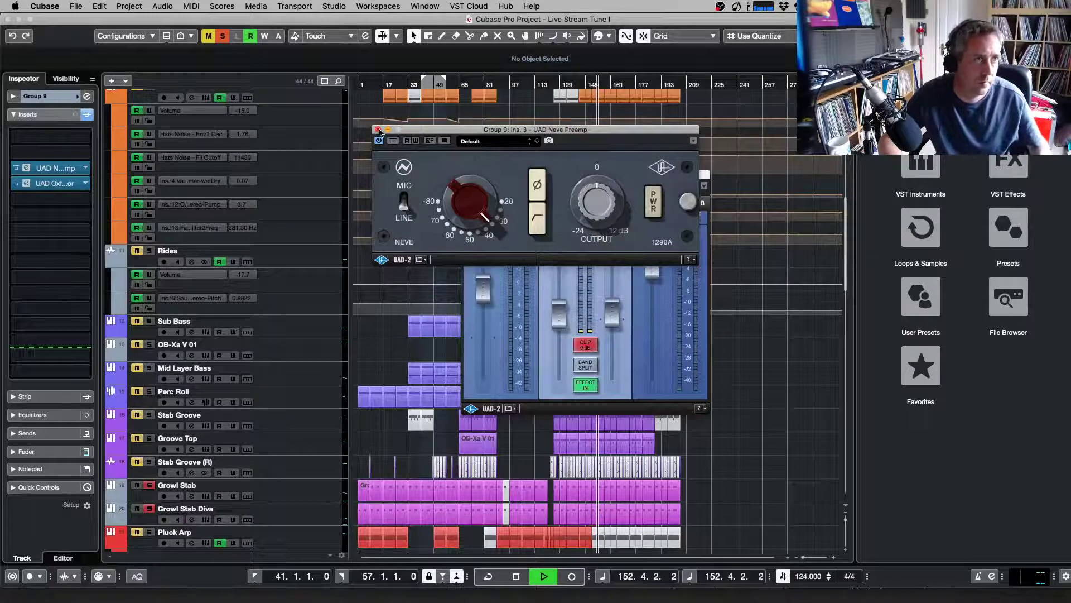
Fine-tune the Neve Preamp's input gain to between the 40 and 50 marks, then close it and stop playback
drag(471, 201, 471, 198)
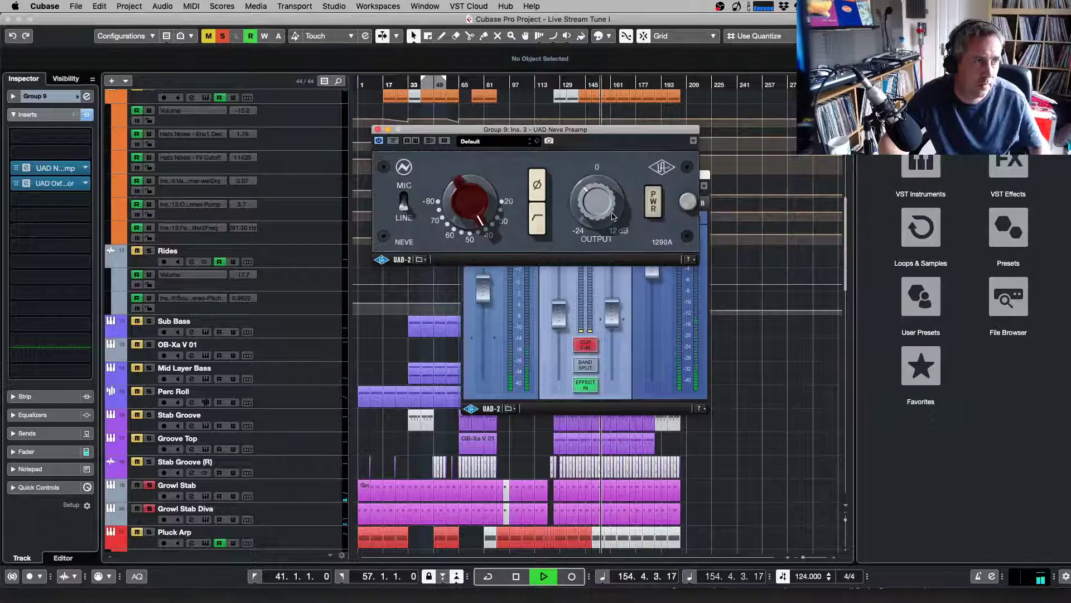
drag(459, 200, 458, 198)
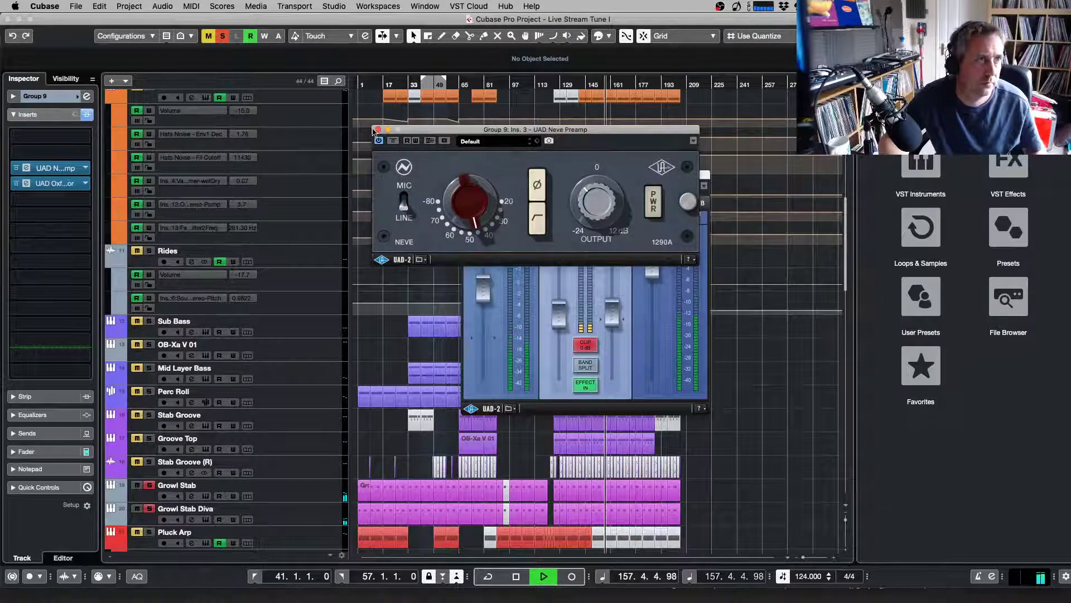
click(377, 130)
key(space)
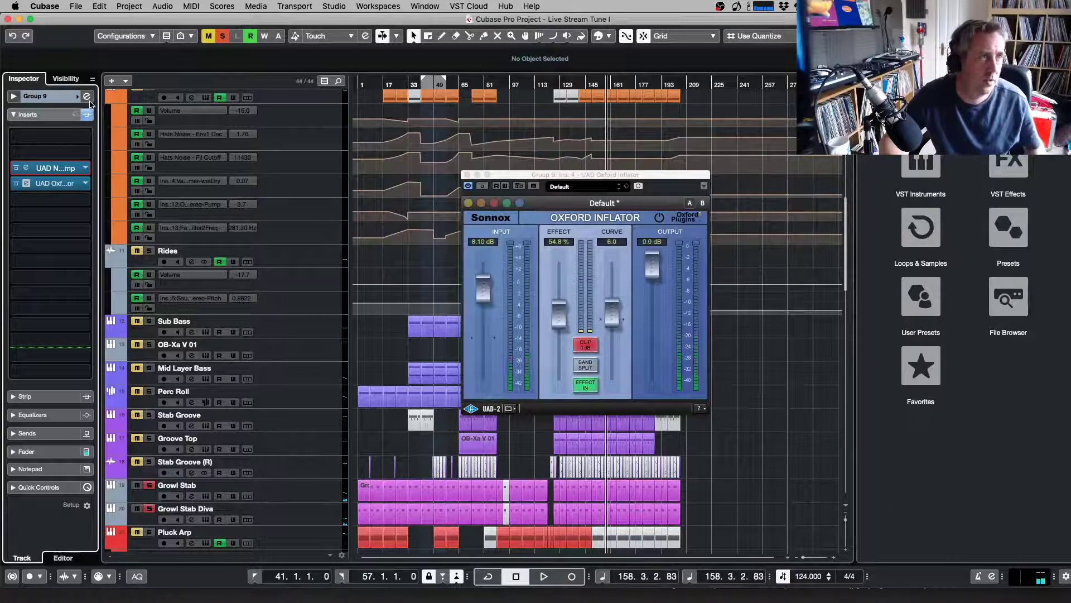
Enable a High Pass II filter at about 200 Hz on the low EQ band of the stab group's channel
click(89, 100)
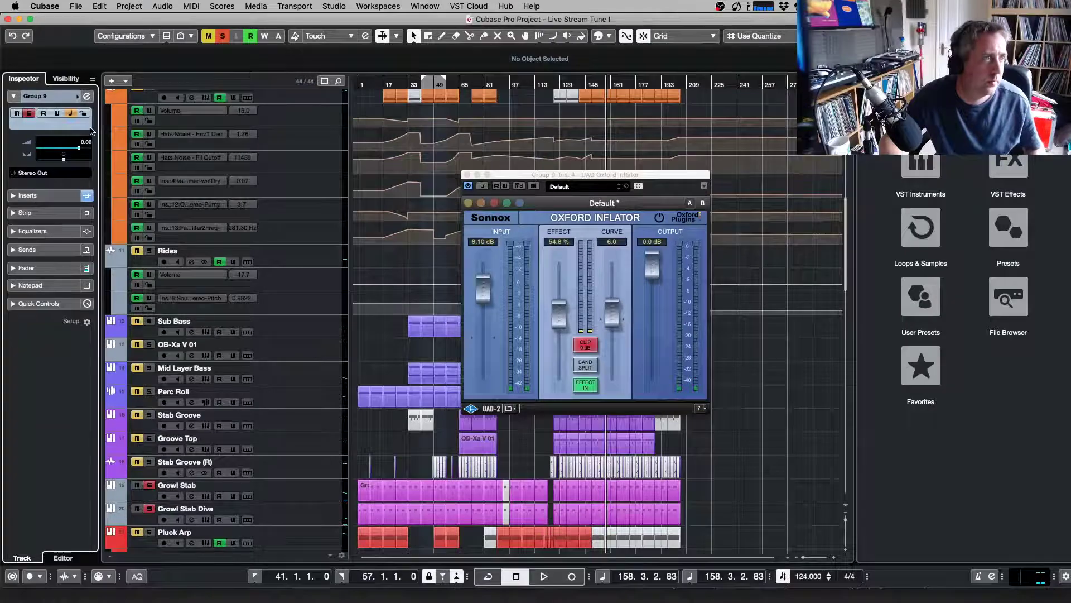
click(86, 97)
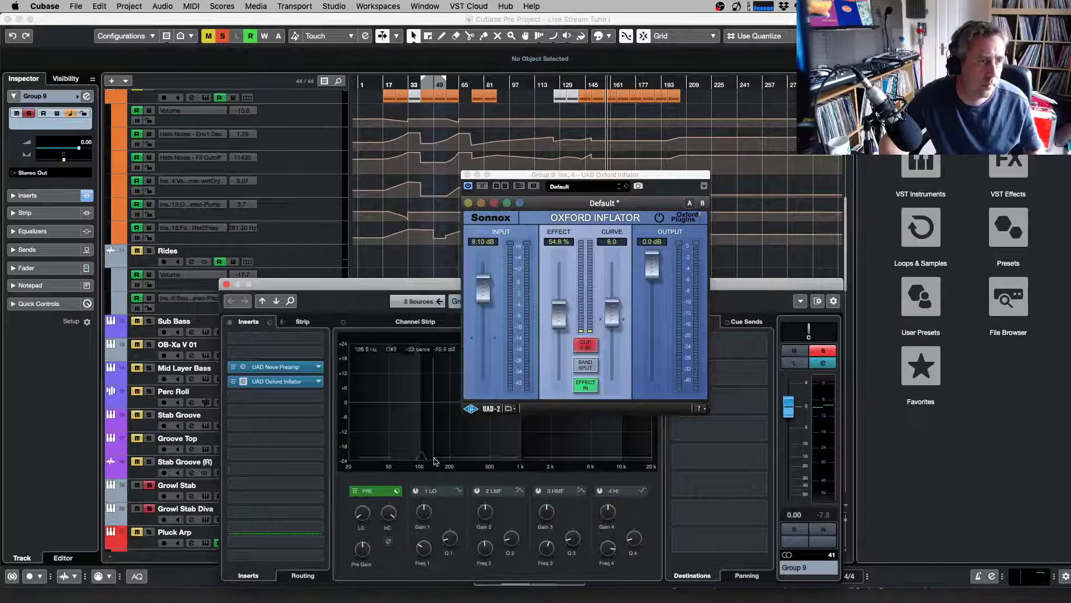
click(458, 491)
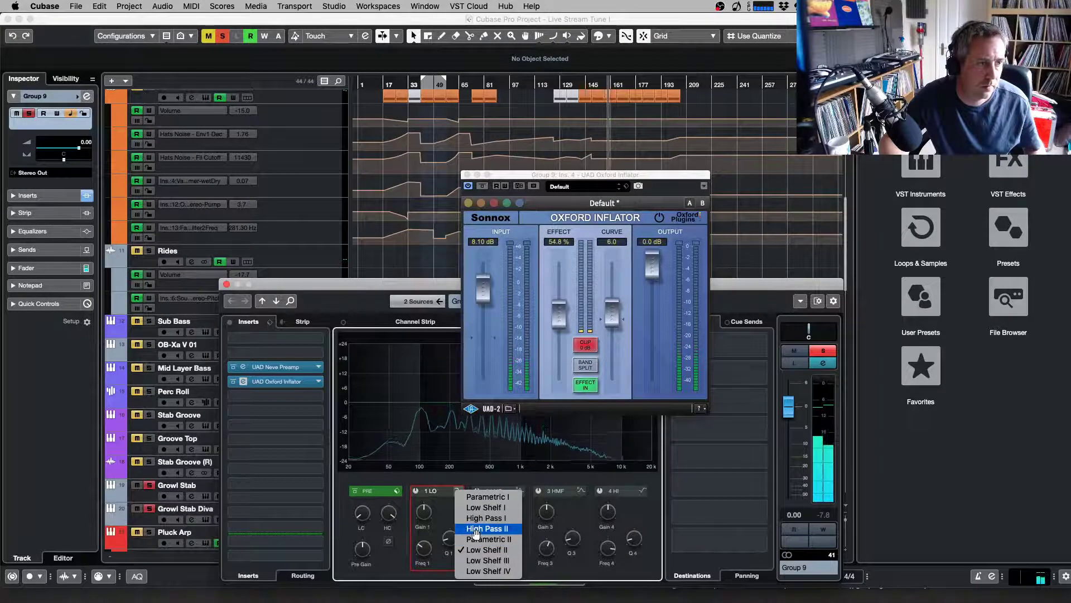
click(484, 526)
click(416, 491)
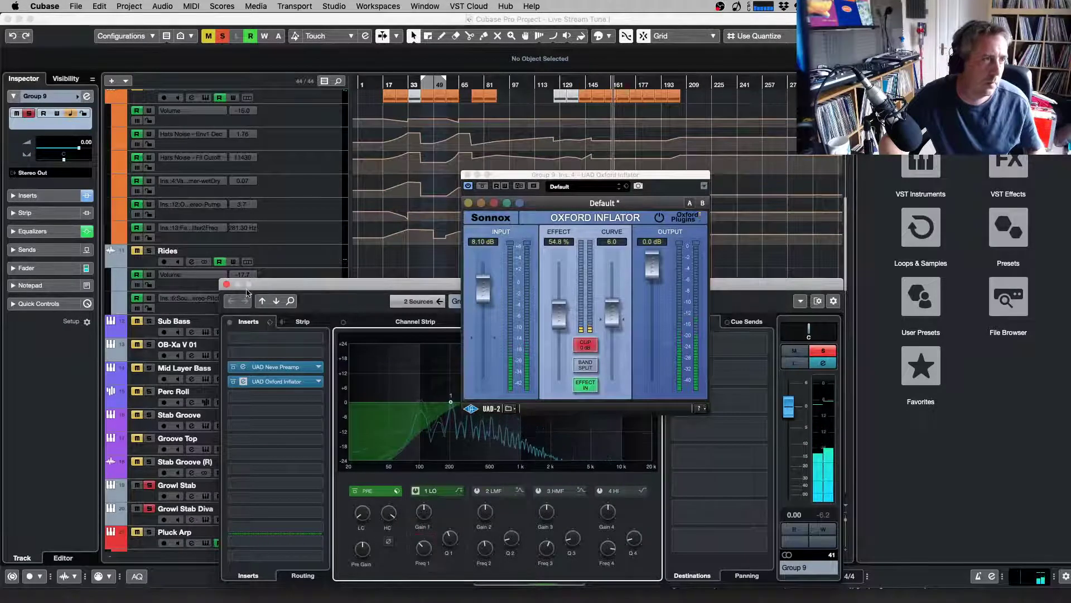
click(227, 284)
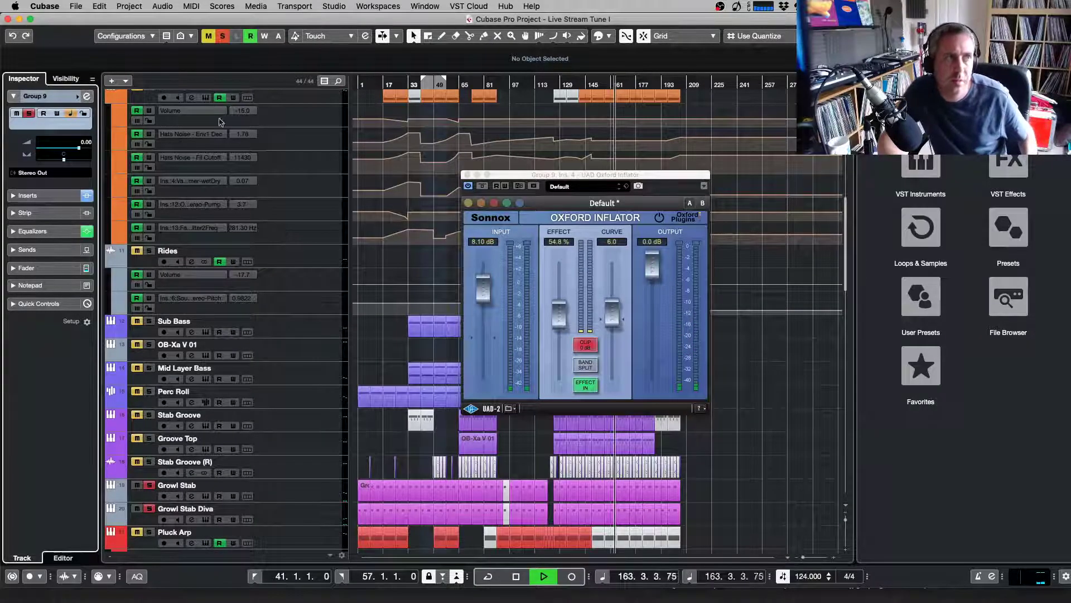
Clear all solos, close the Oxford Inflator and lower the stab group's volume to -6.88 dB
click(223, 37)
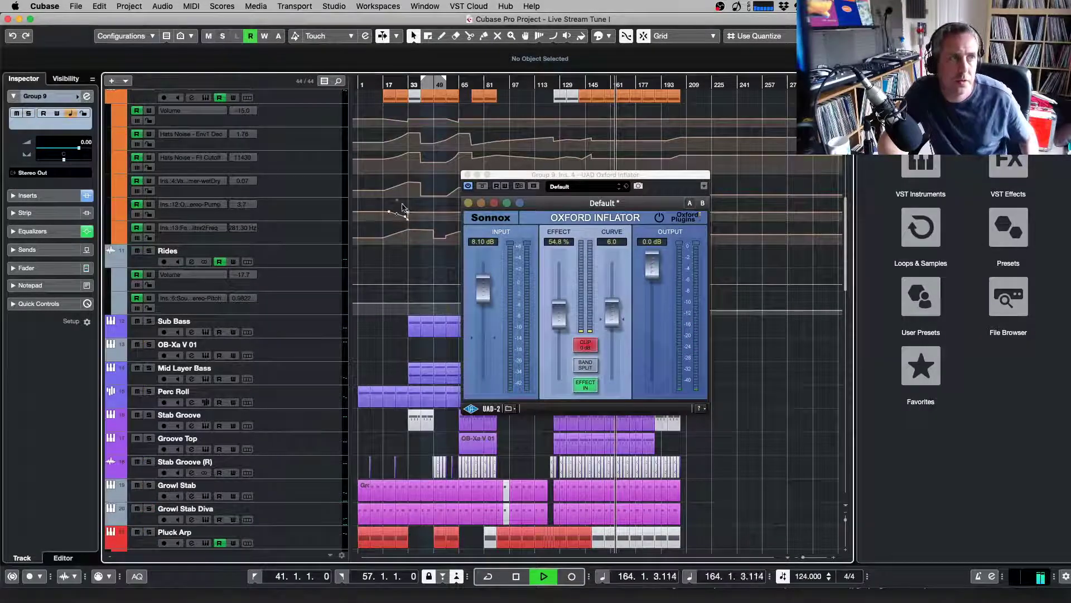
click(468, 175)
scroll(597, 335, down, 4)
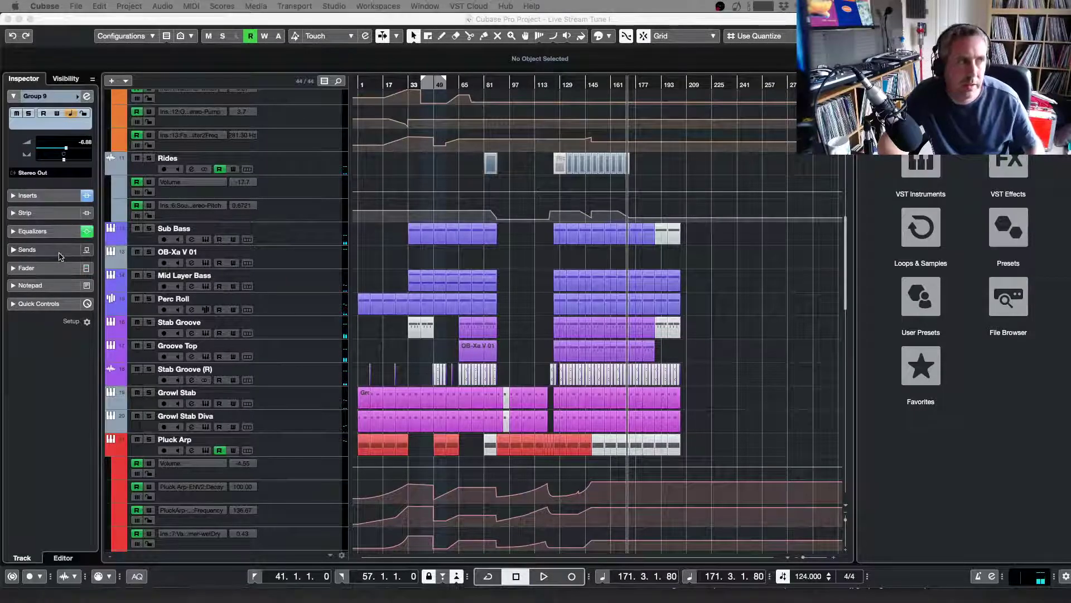
click(86, 97)
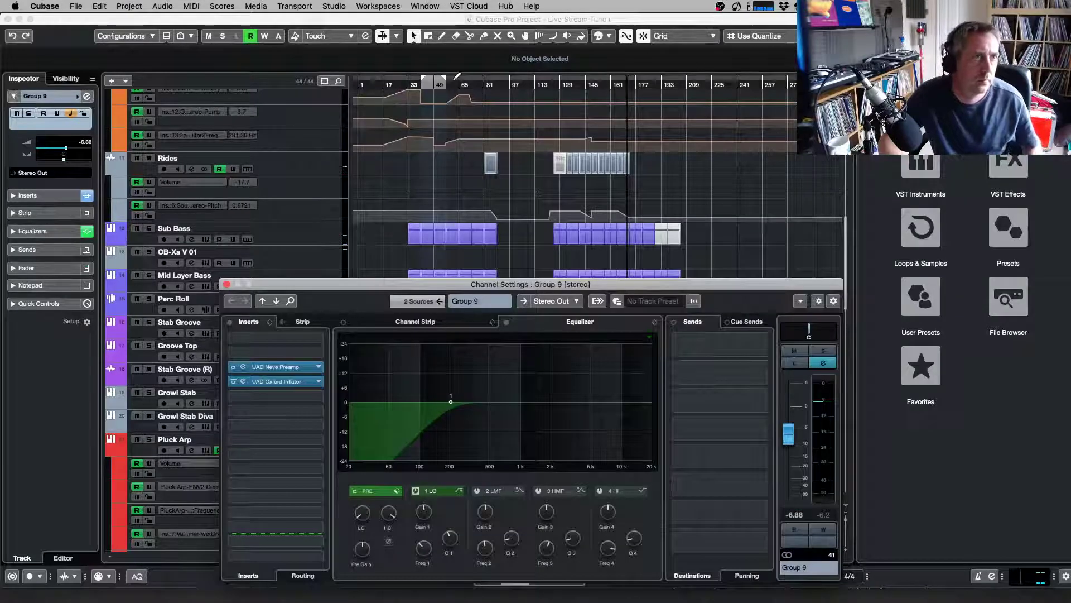
Play the arrangement briefly from bar 6 to check the growl stabs in the intro
click(365, 83)
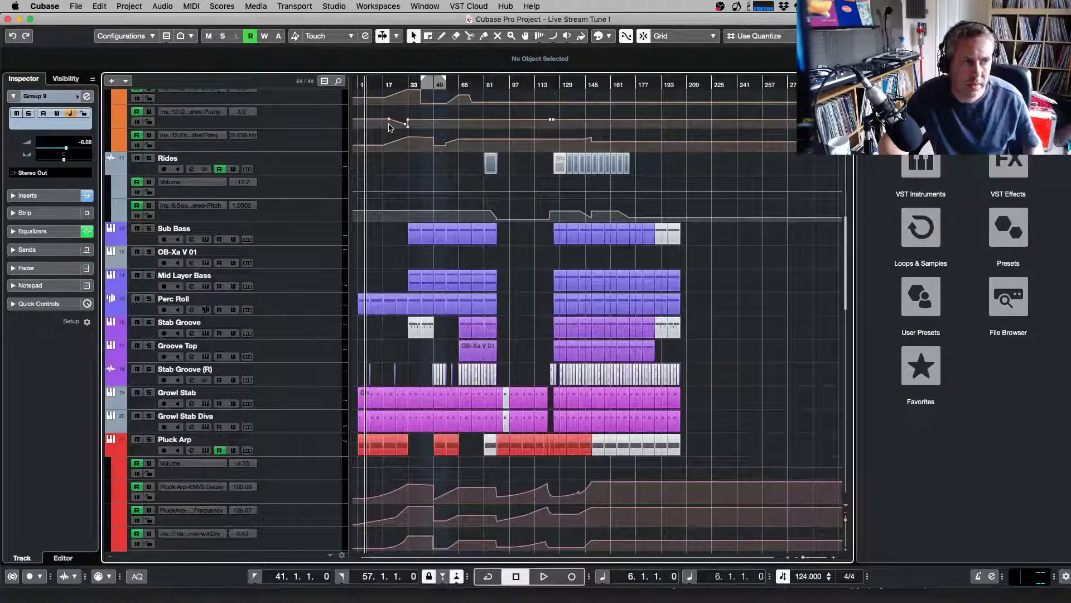
key(h)
key(h)
key(h)
key(h)
key(h)
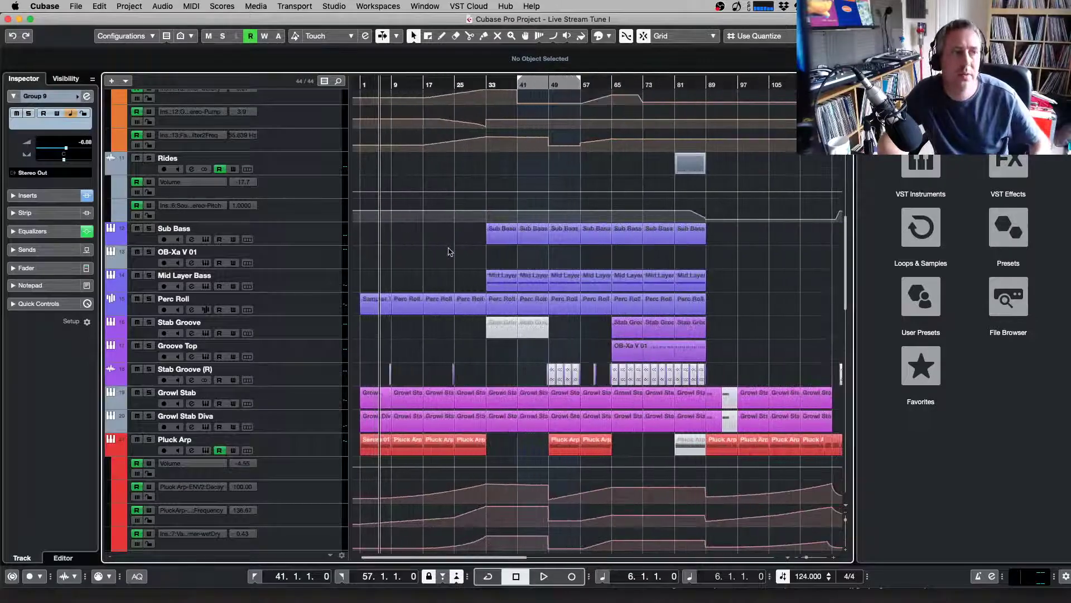
key(space)
key(h)
key(h)
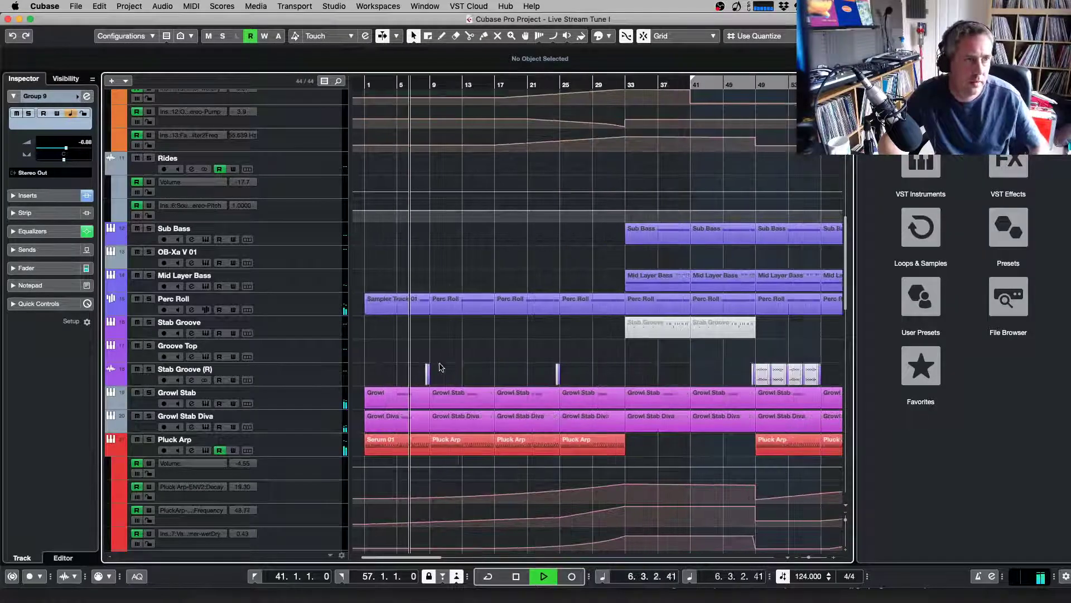
key(space)
Split the first Growl Stab and Growl Stab Diva events at bar 5 and delete their bar 5 to 9 halves
click(412, 414)
right_click(412, 414)
click(459, 400)
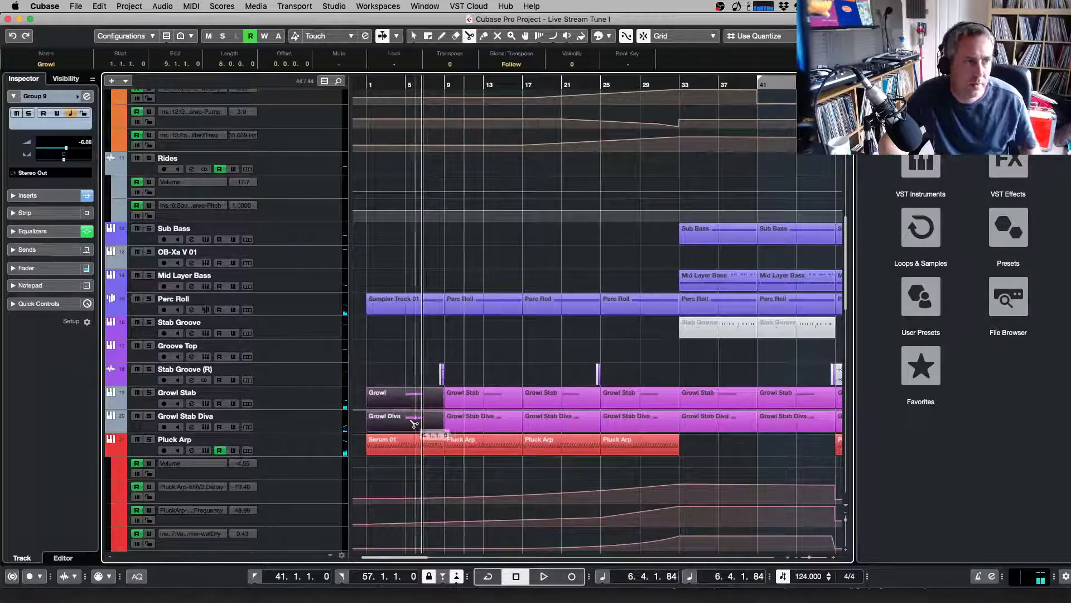
click(416, 416)
key(1)
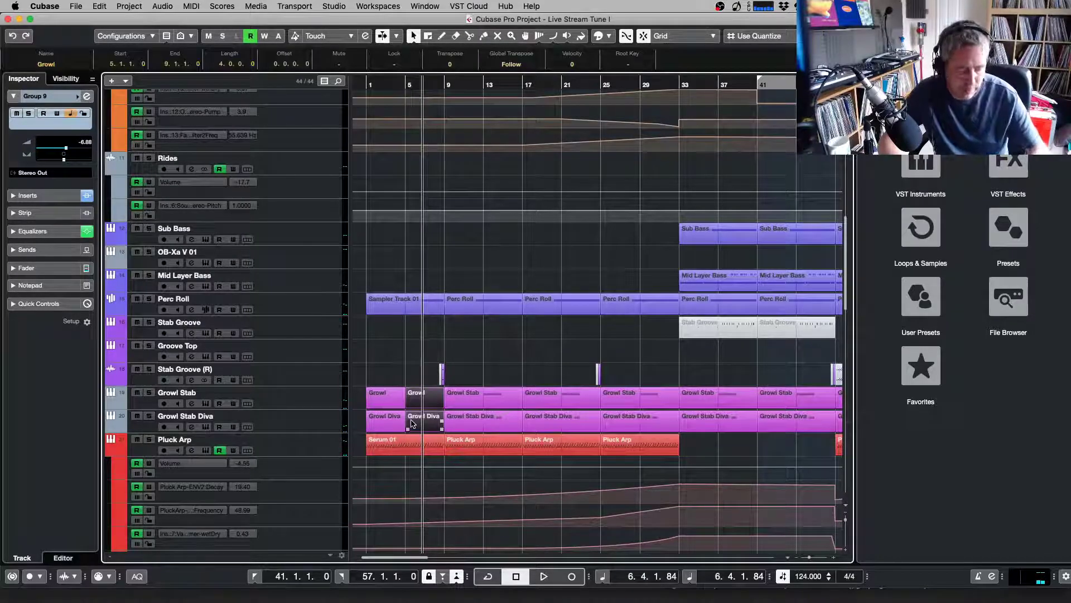
key(Delete)
While the intro plays, delete the Growl Stab and Growl Stab Diva events from bar 9 to bar 17
key(space)
right_click(487, 375)
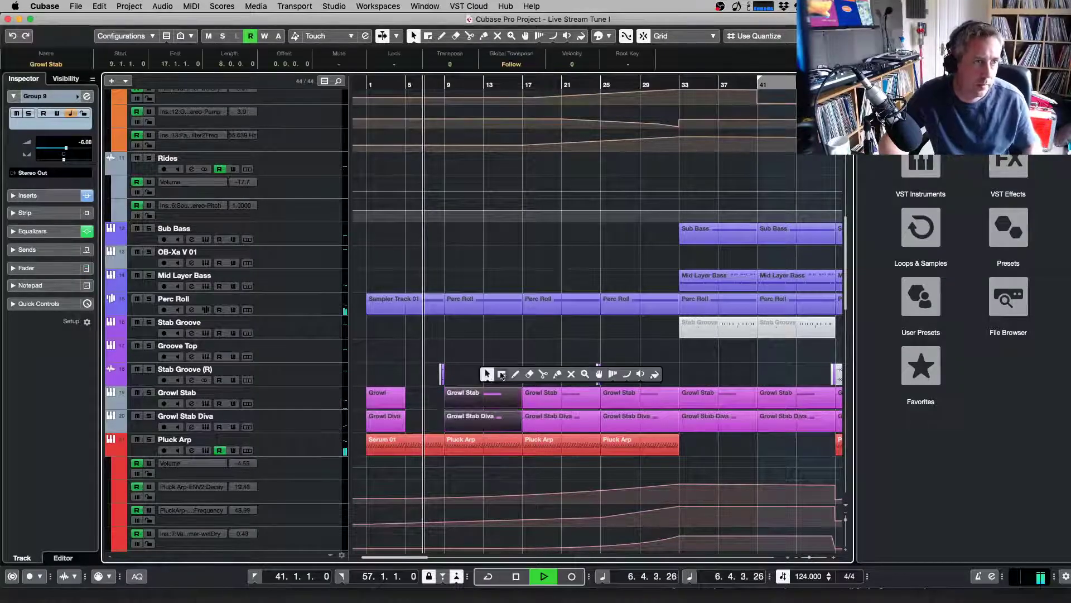
click(487, 374)
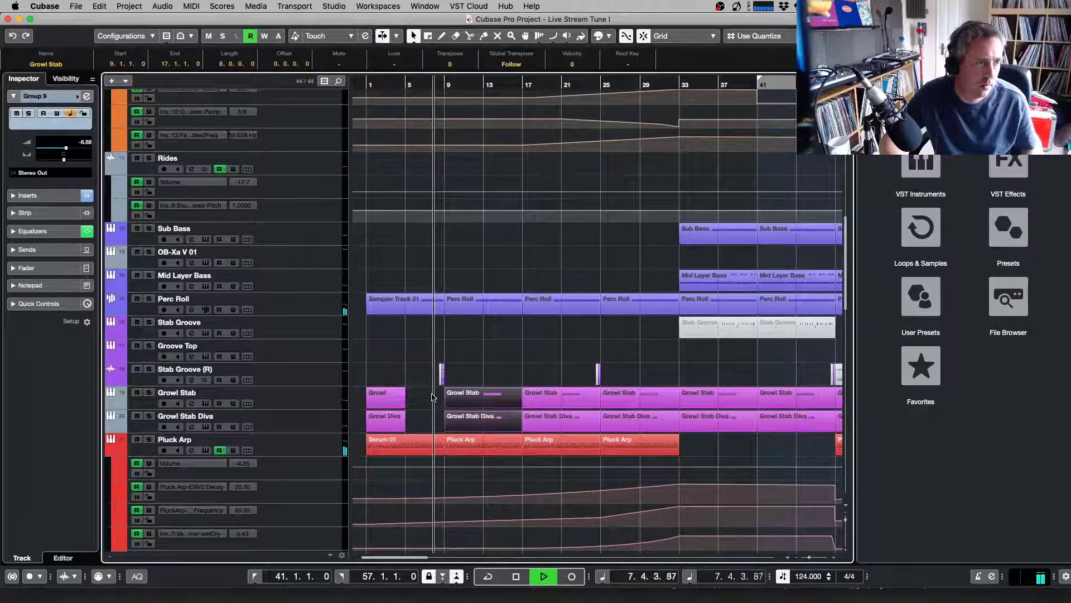
drag(432, 398, 519, 393)
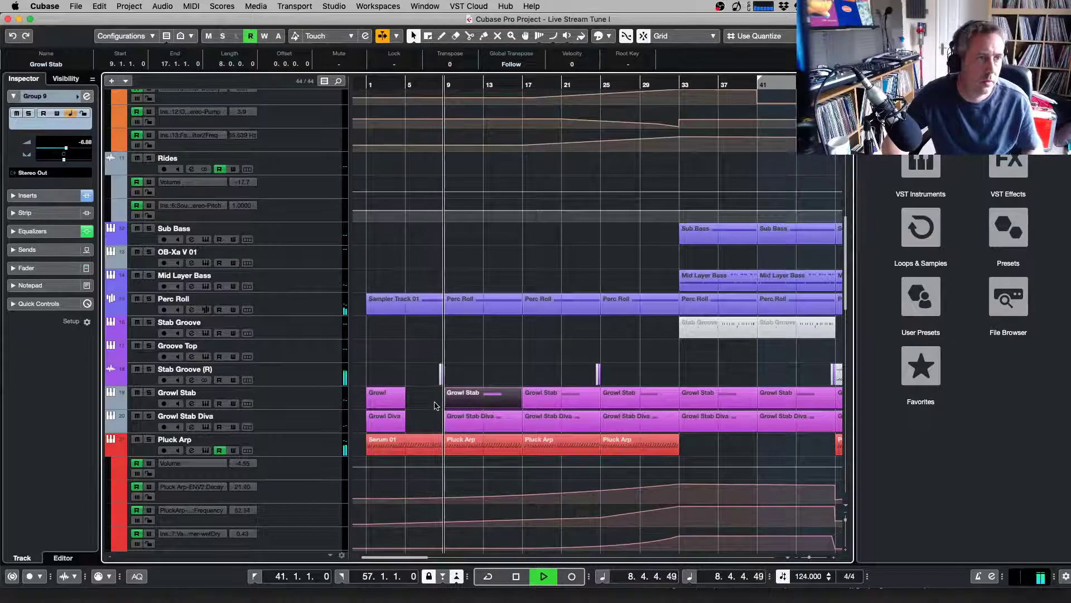
drag(435, 406, 485, 420)
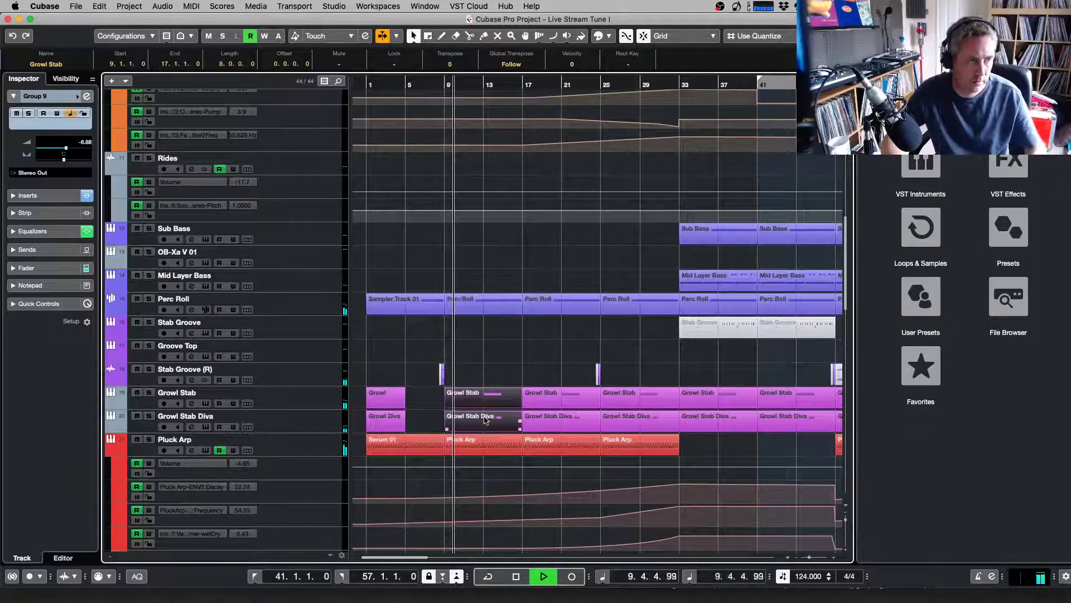
key(Delete)
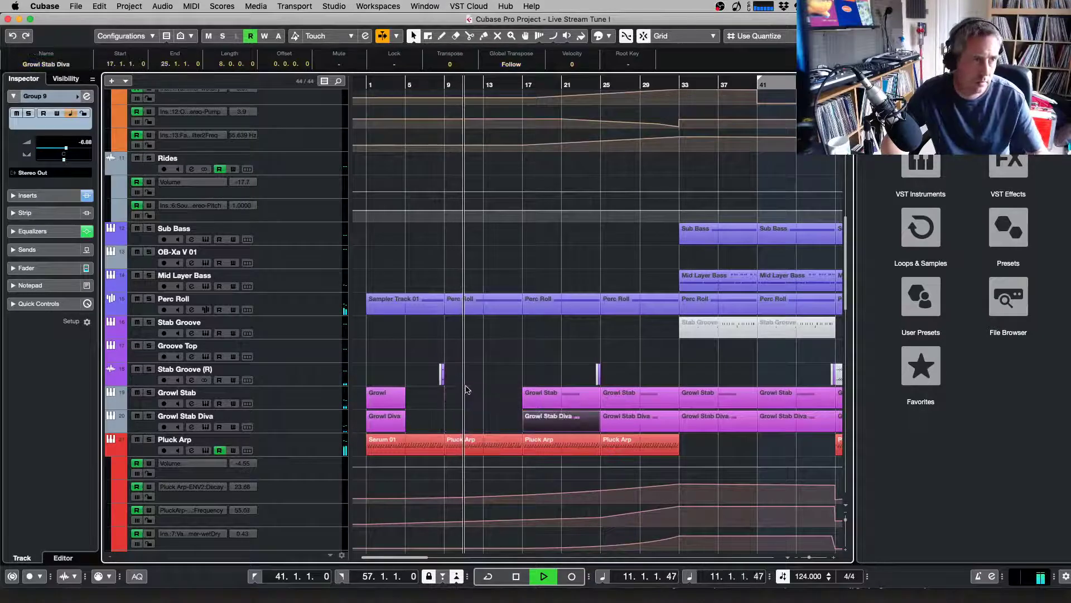
Split the Growl Stab and Growl Stab Diva events starting at bar 17 at bar 21 and delete their second halves
drag(482, 385, 543, 424)
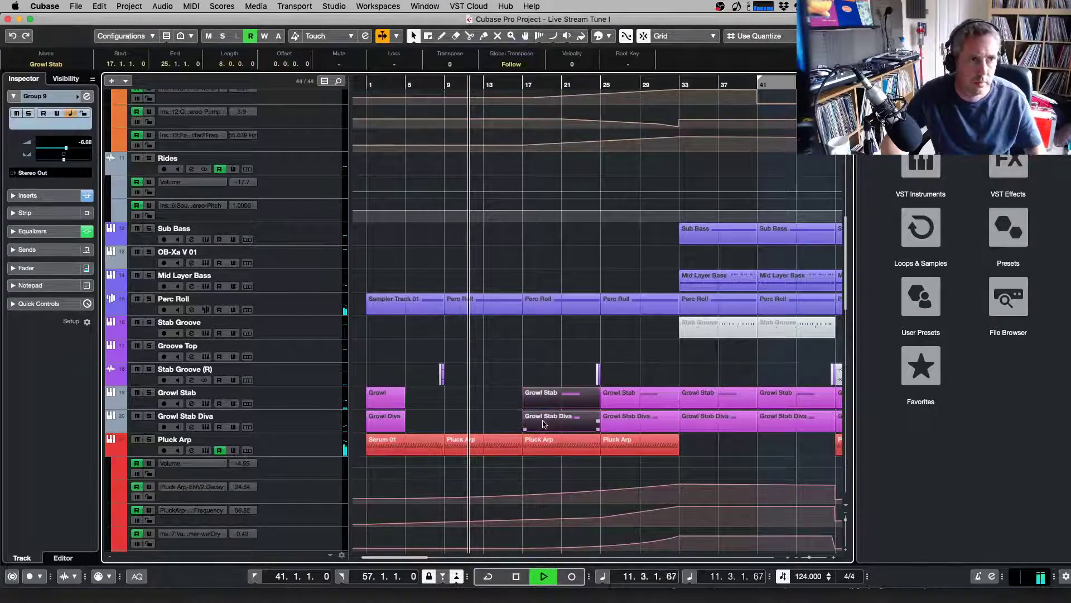
right_click(494, 385)
click(538, 382)
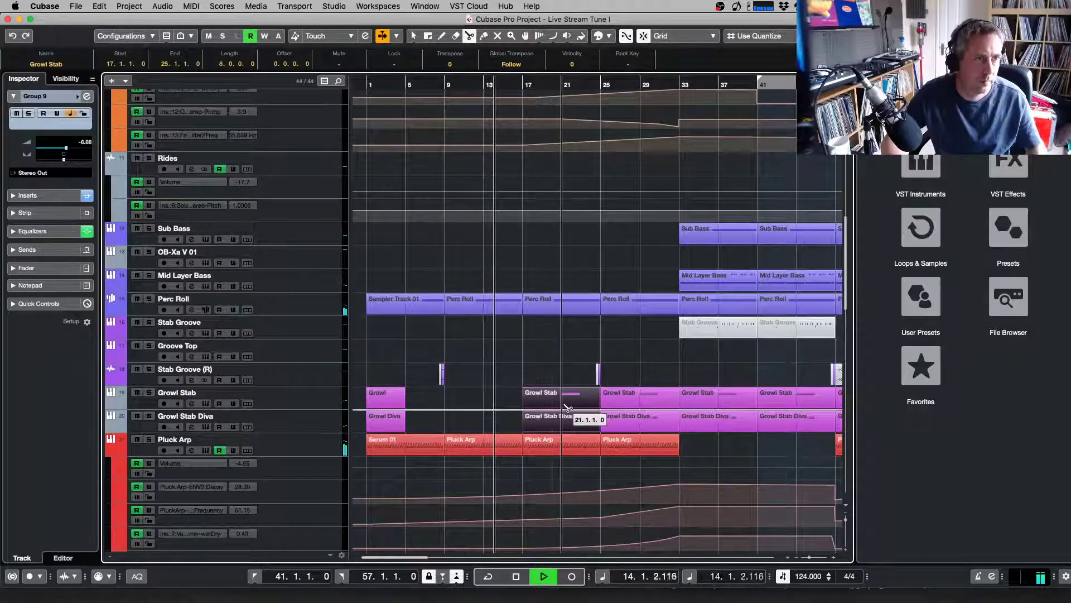
click(568, 408)
key(1)
key(Delete)
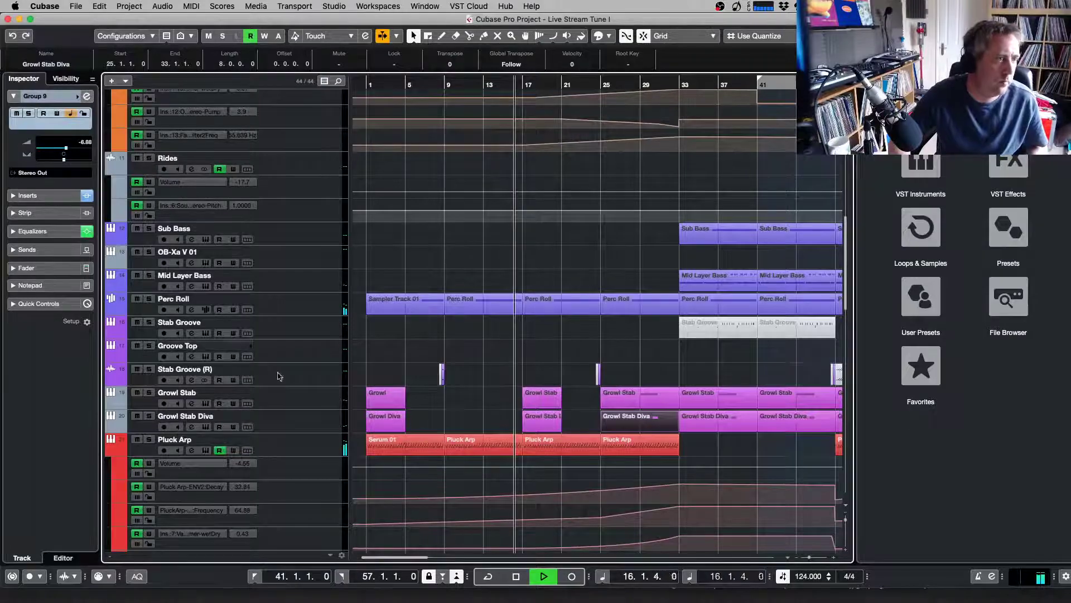
Add a wide high-mid EQ cut of roughly 7 dB at about 3.7 kHz to the stab group
scroll(279, 376, down, 10)
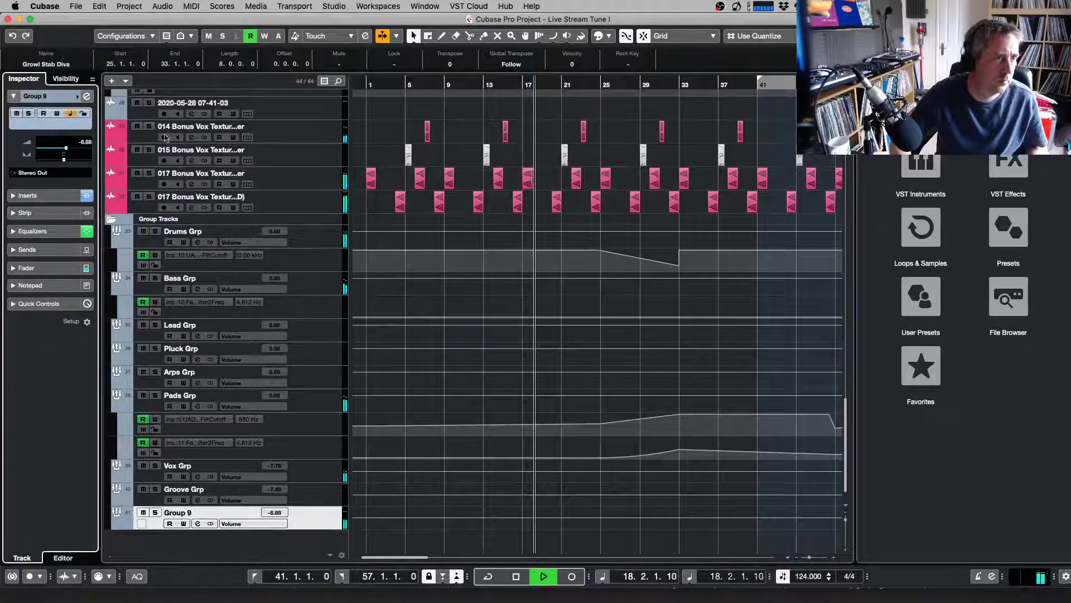
click(87, 96)
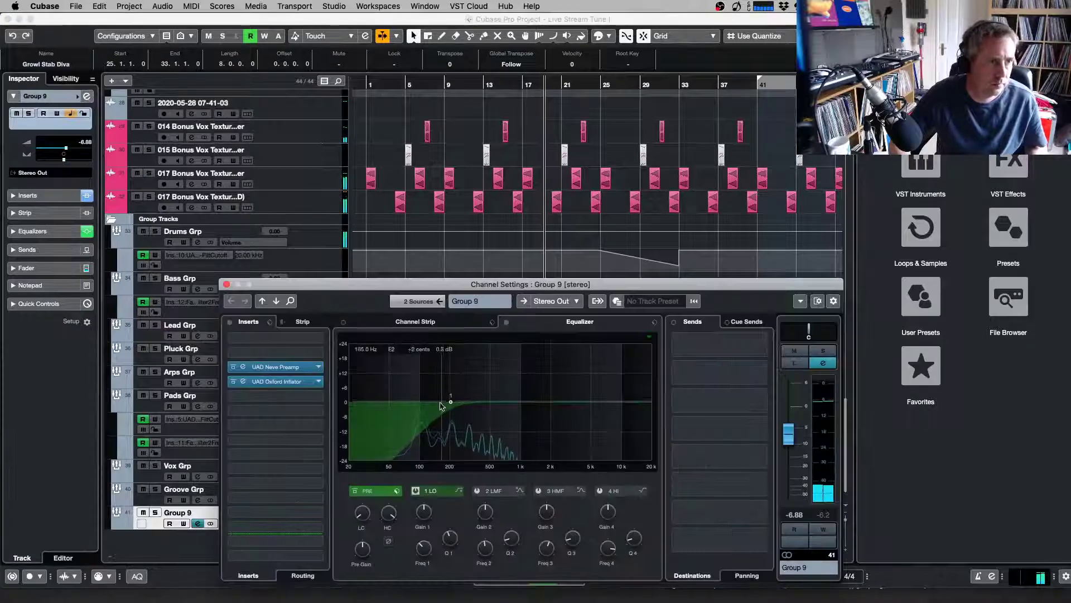
click(580, 415)
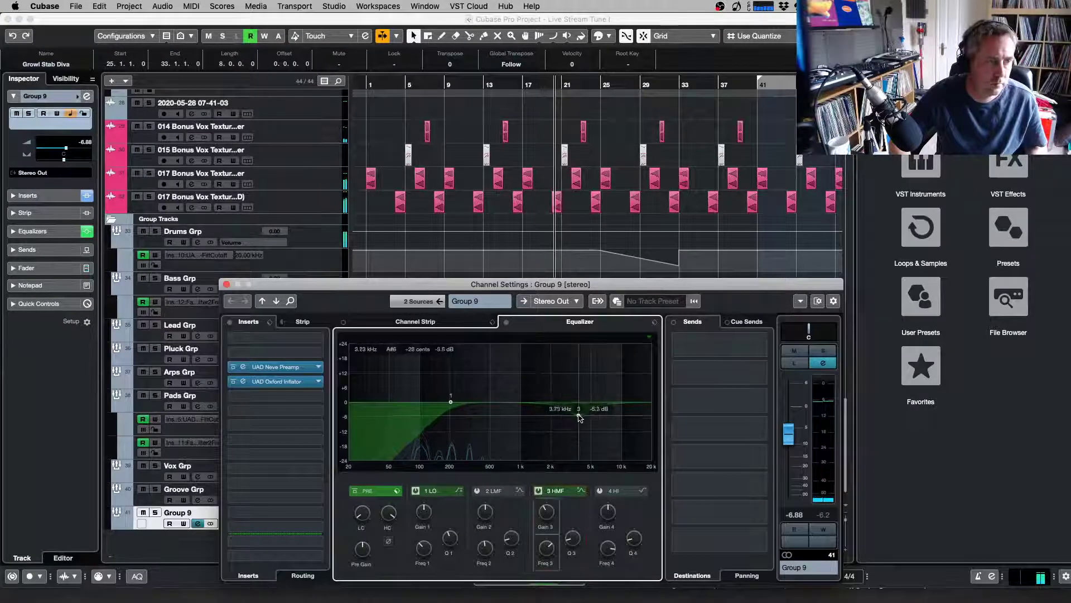
mouse_move(556, 515)
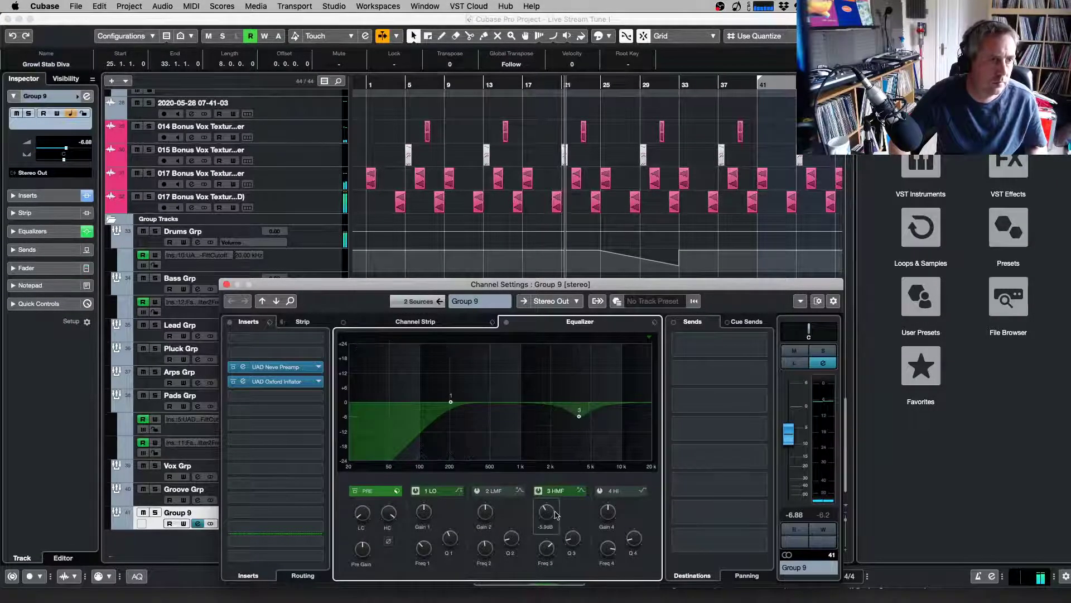
mouse_move(550, 551)
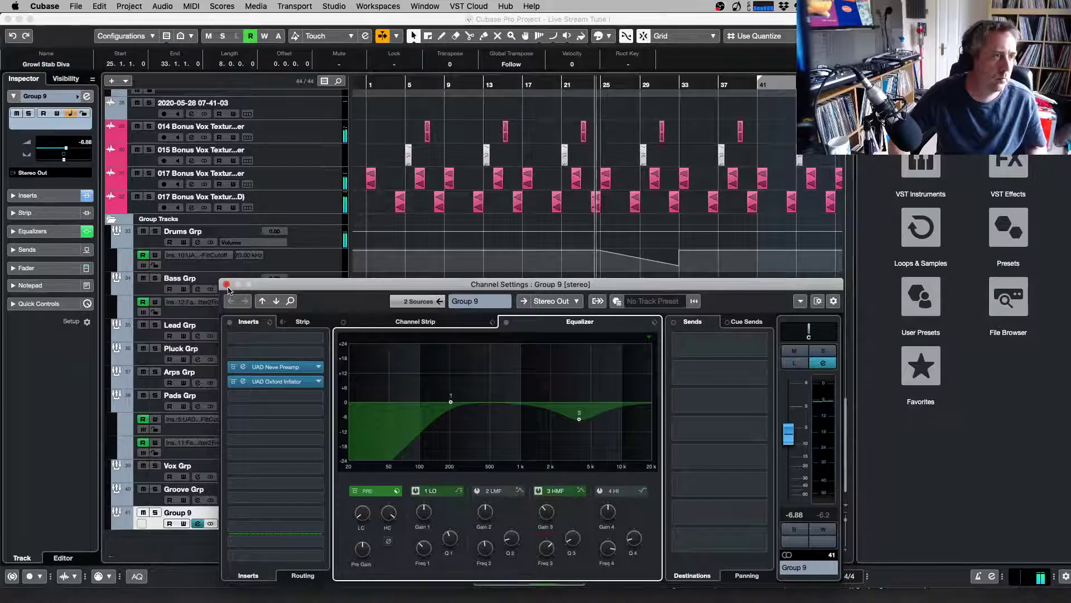
click(227, 285)
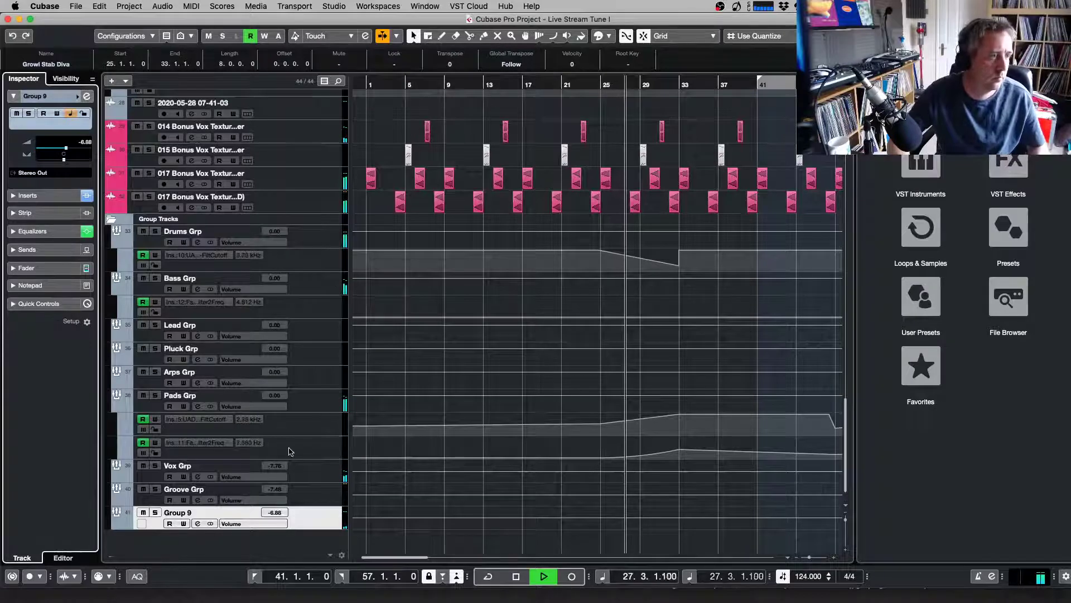
Insert ValhallaShimmer directly after the Oxford Inflator on the stab group
click(332, 518)
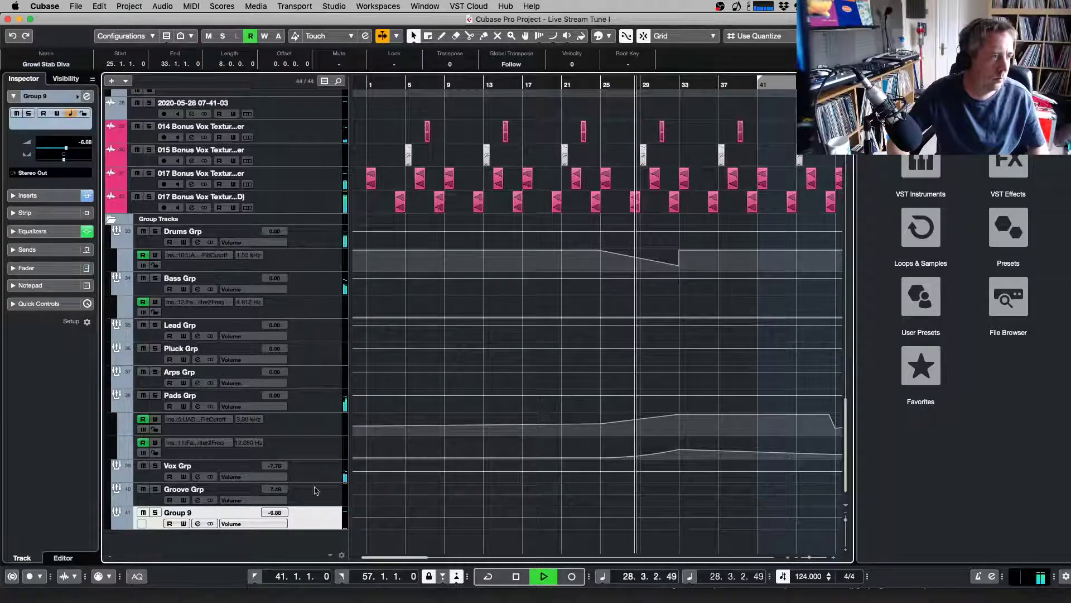
click(60, 196)
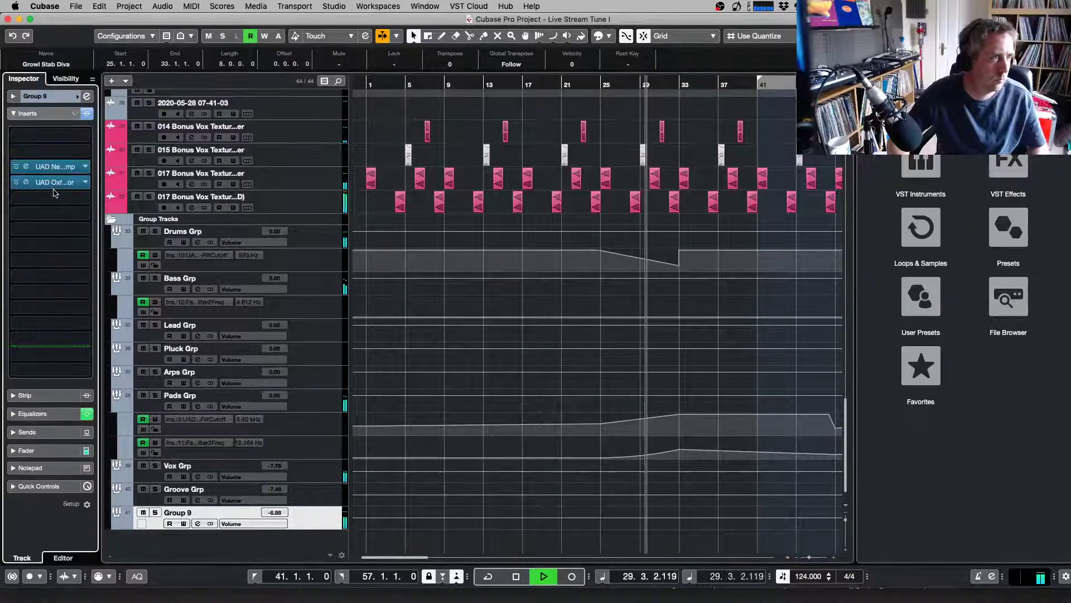
click(54, 198)
text(Shimm)
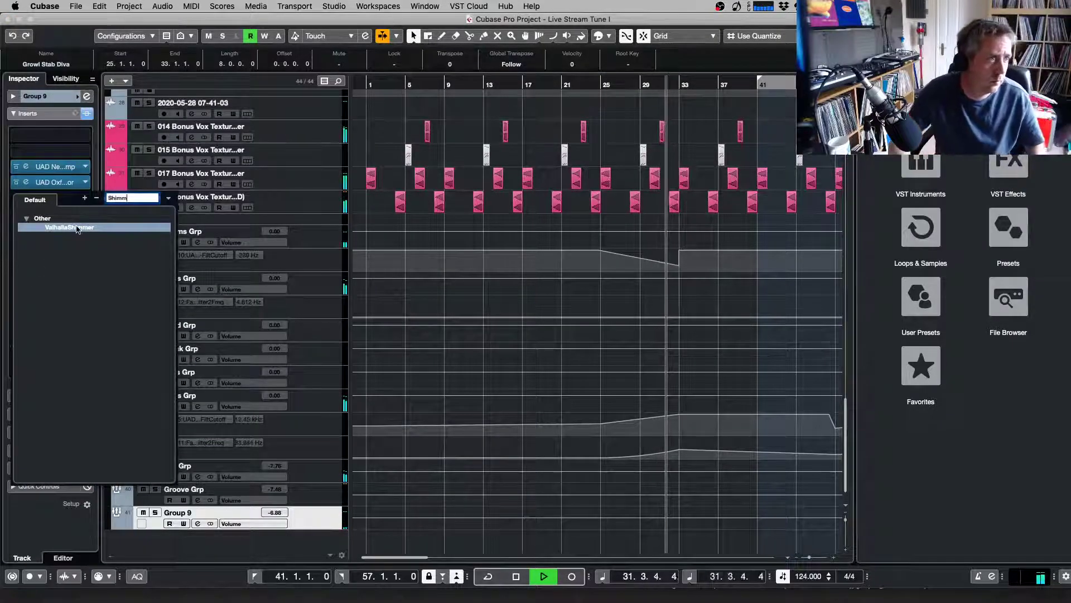
key(Return)
Set ValhallaShimmer on the stab group to dual pitch mode, bigStereo reverb mode and a mix of 0.47
click(544, 256)
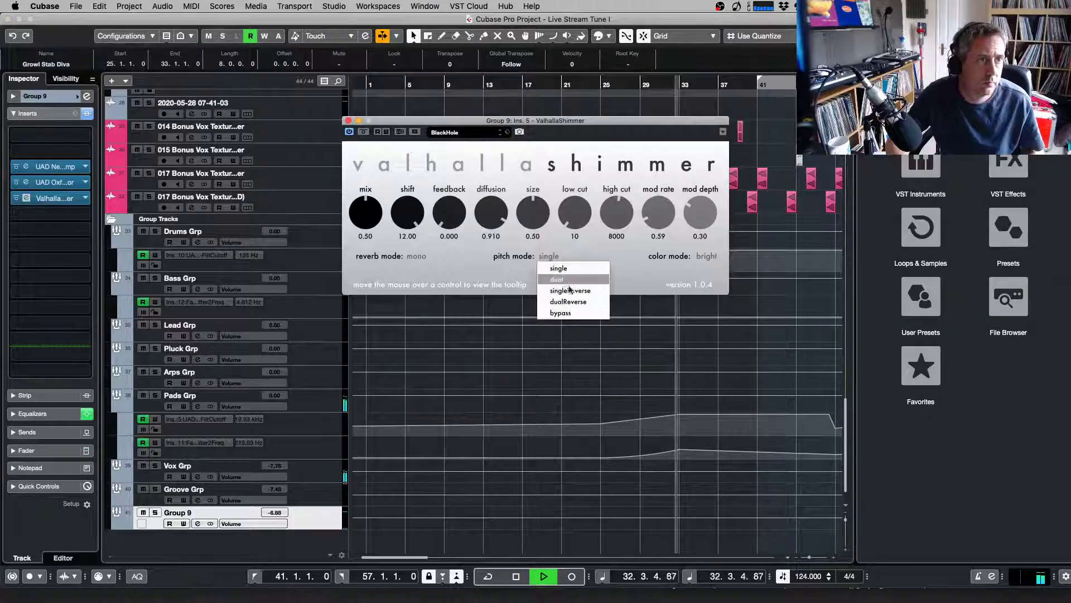
click(567, 280)
click(416, 256)
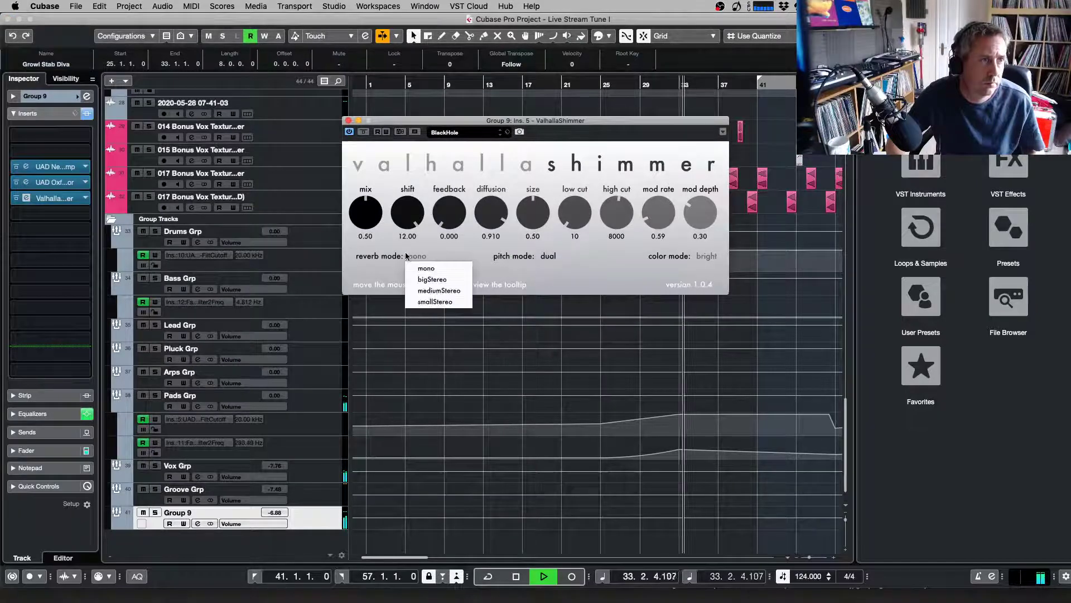
click(424, 287)
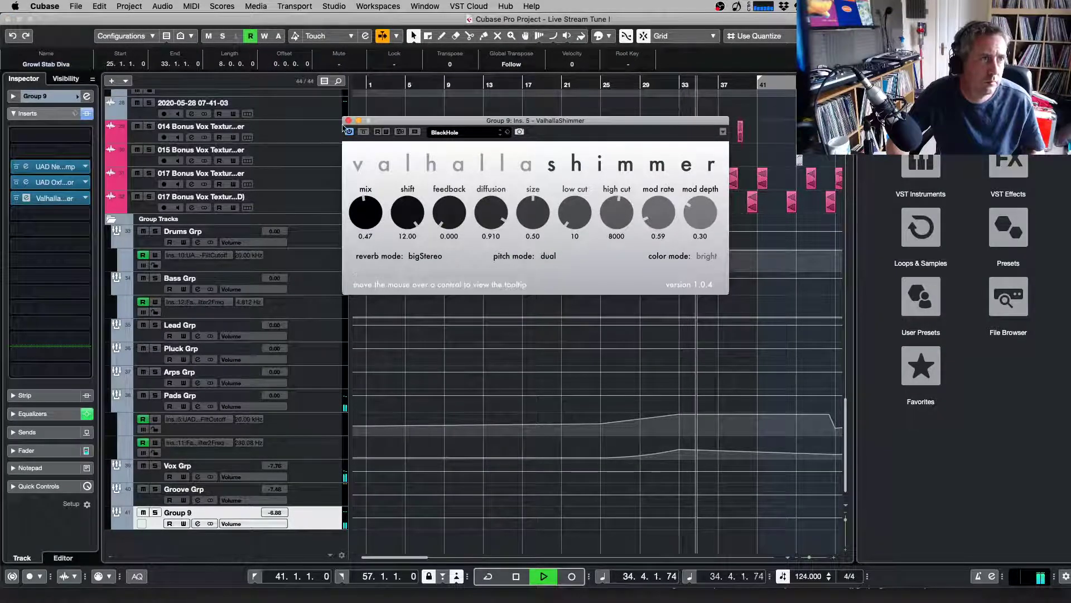
click(290, 107)
click(348, 121)
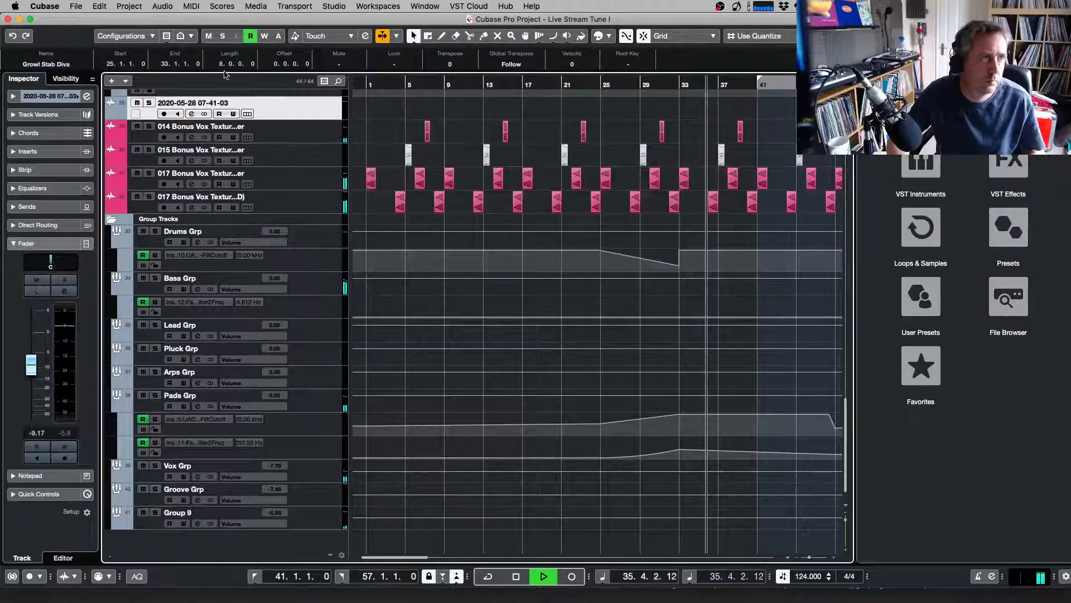
Split the Growl Stab and Growl Stab Diva events starting at bar 33 at bar 37 and delete their second halves
scroll(395, 160, up, 20)
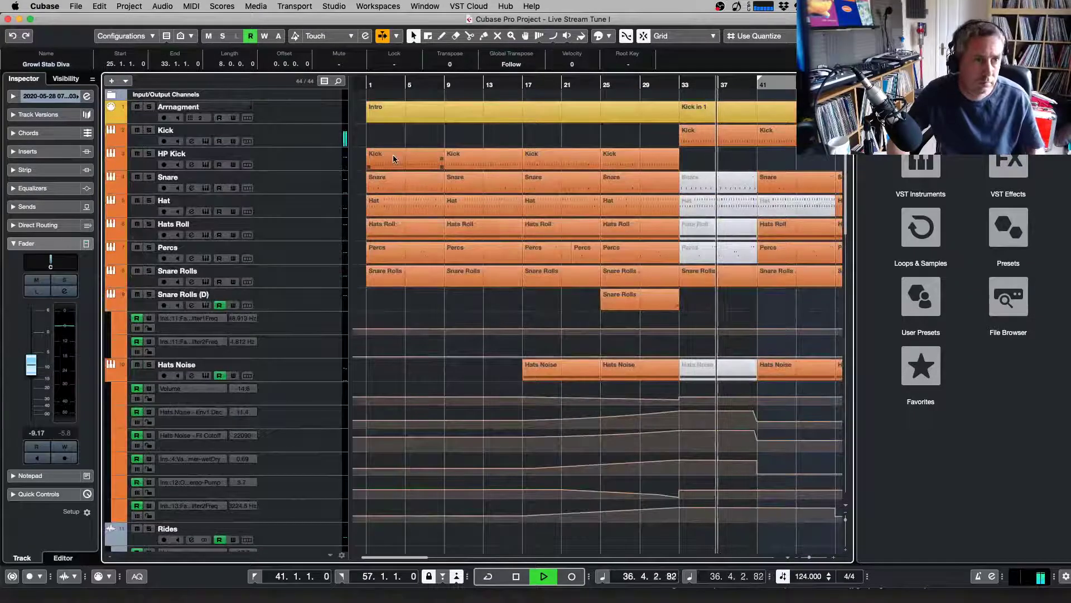
scroll(447, 195, down, 10)
right_click(647, 254)
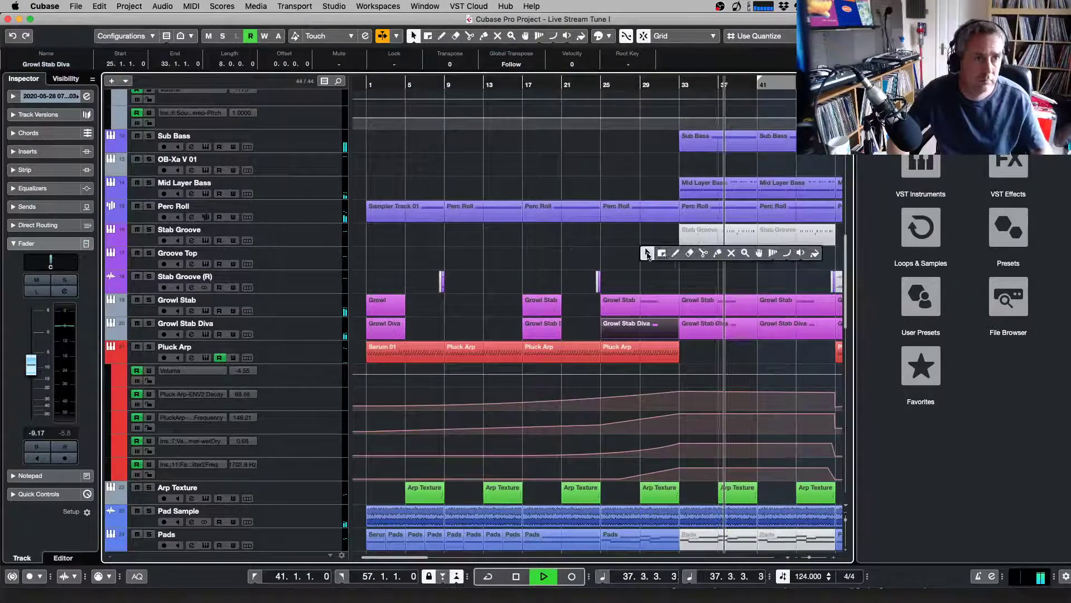
click(704, 253)
click(720, 311)
click(720, 324)
key(1)
drag(734, 290, 745, 332)
key(Delete)
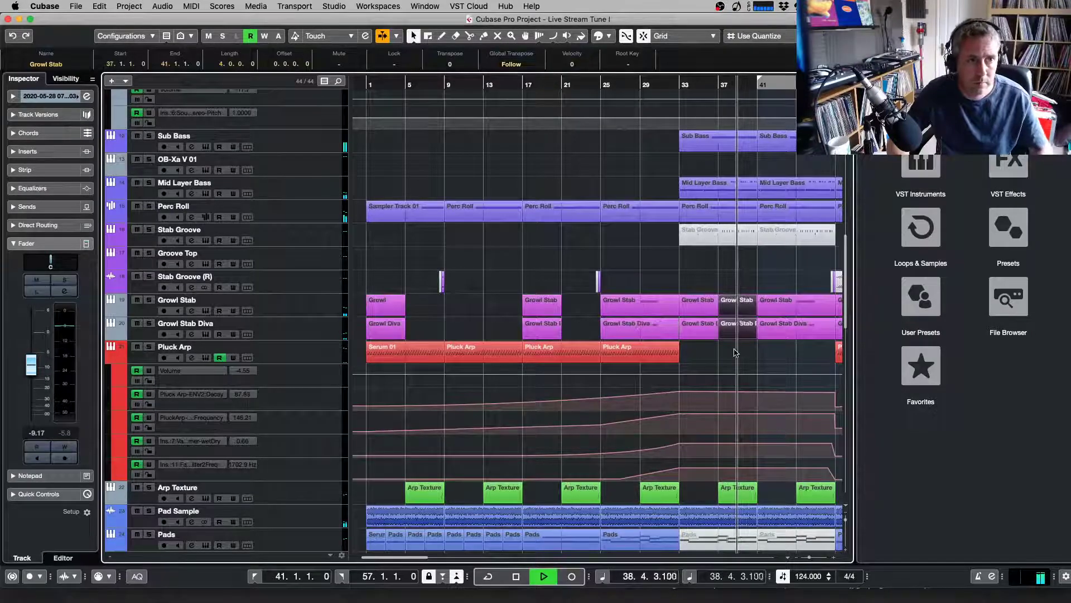
right_click(643, 257)
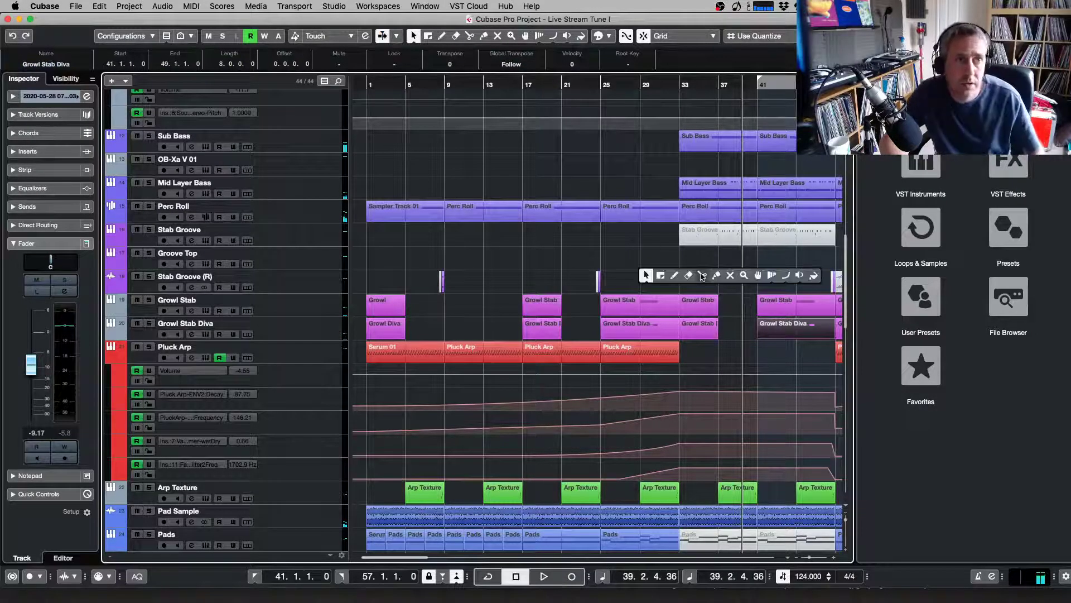
click(704, 276)
right_click(698, 273)
click(697, 276)
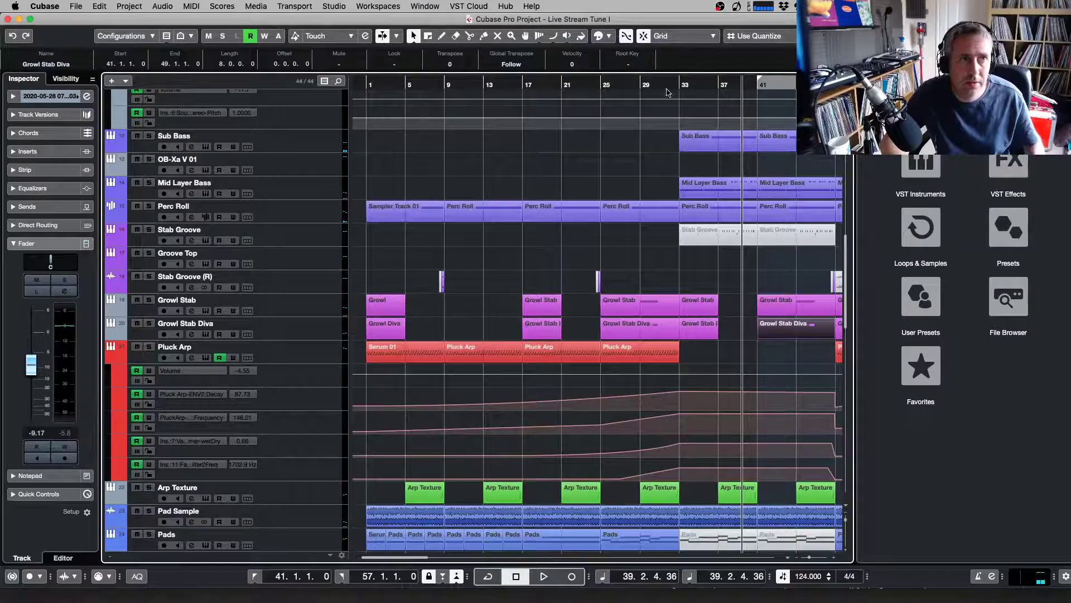
Play the arrangement from just before bar 33 to check the thinned growl stabs
click(664, 89)
key(space)
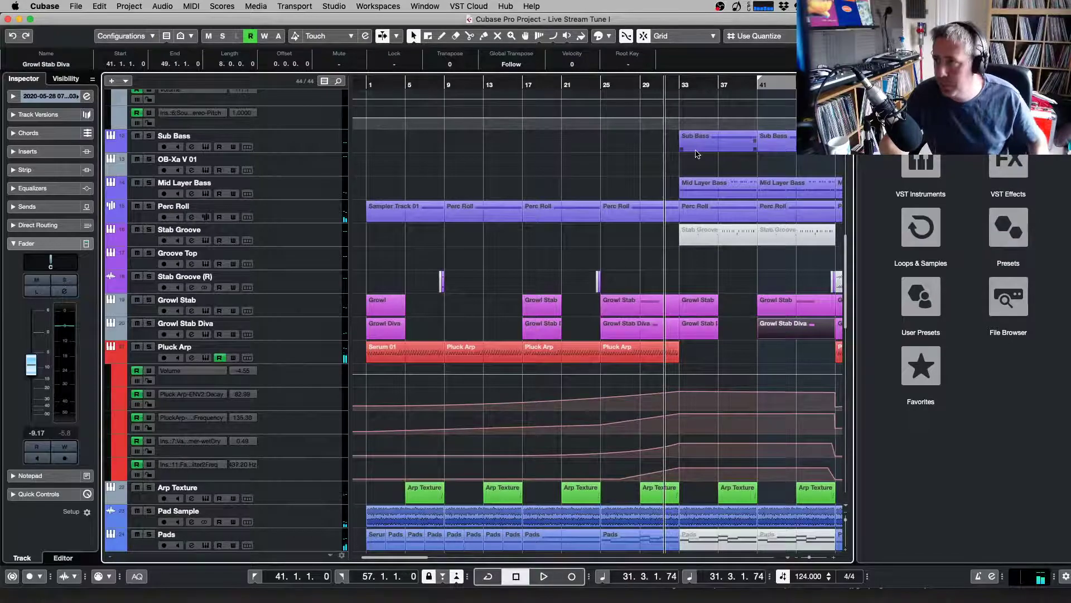
scroll(691, 224, down, 5)
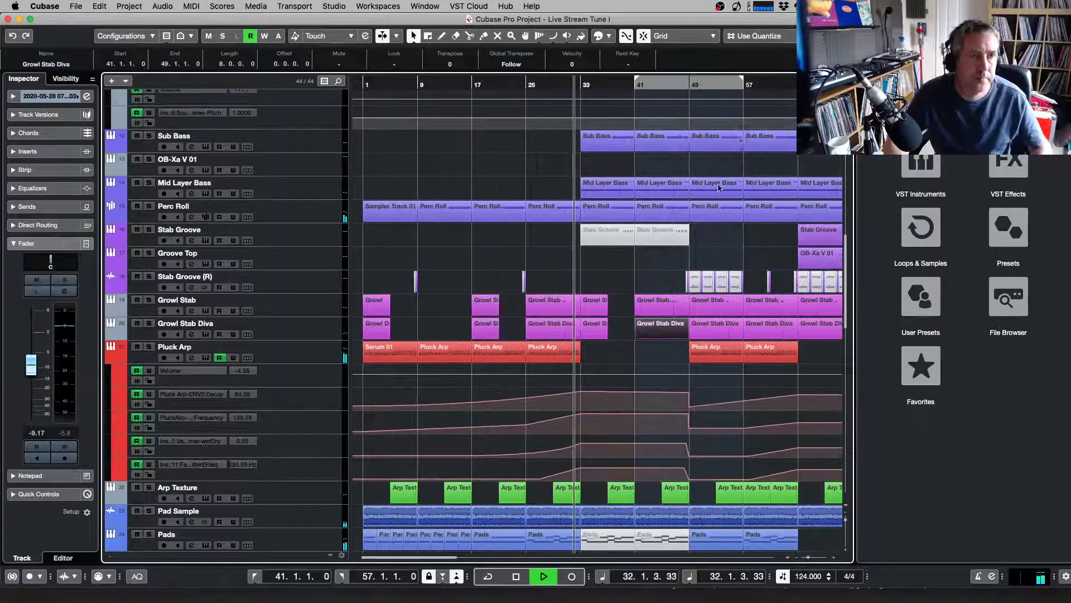
scroll(685, 288, up, 2)
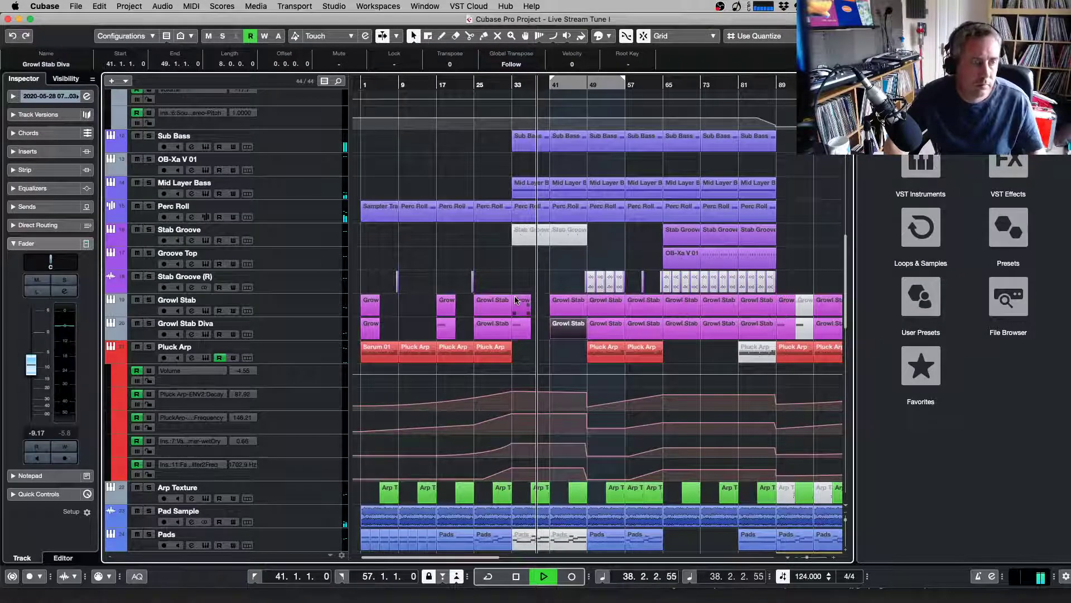
key(h)
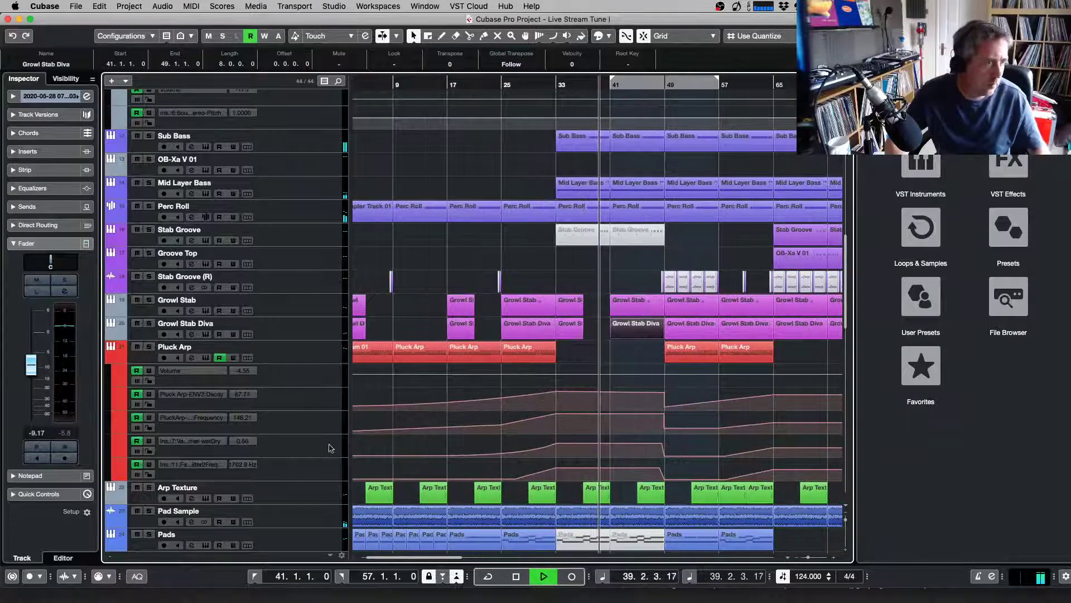
Examine the inserts and EQ in the Arp Texture track's channel settings
click(299, 502)
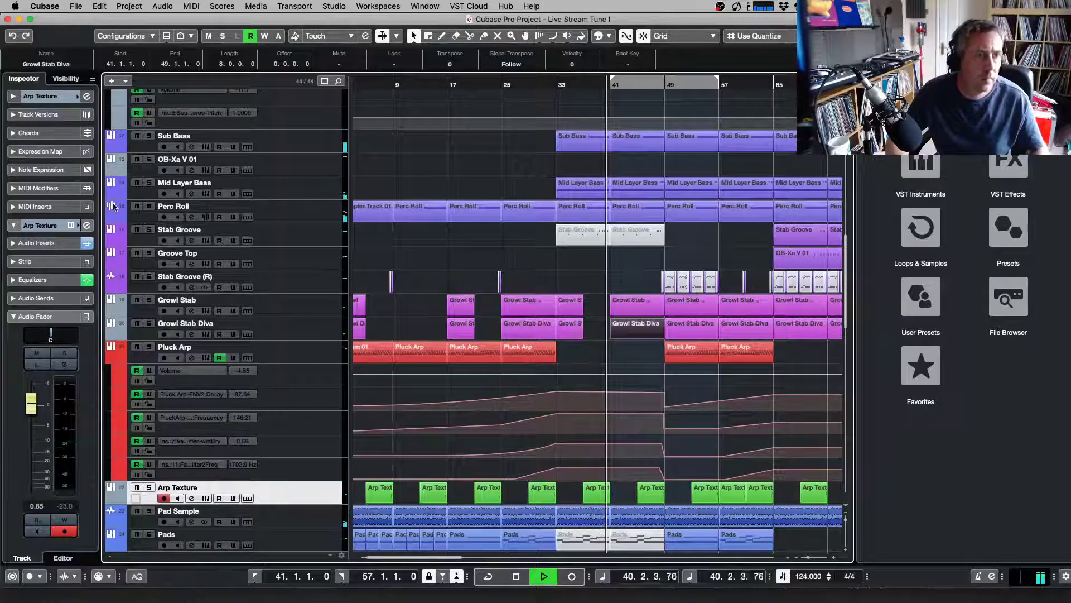
click(191, 498)
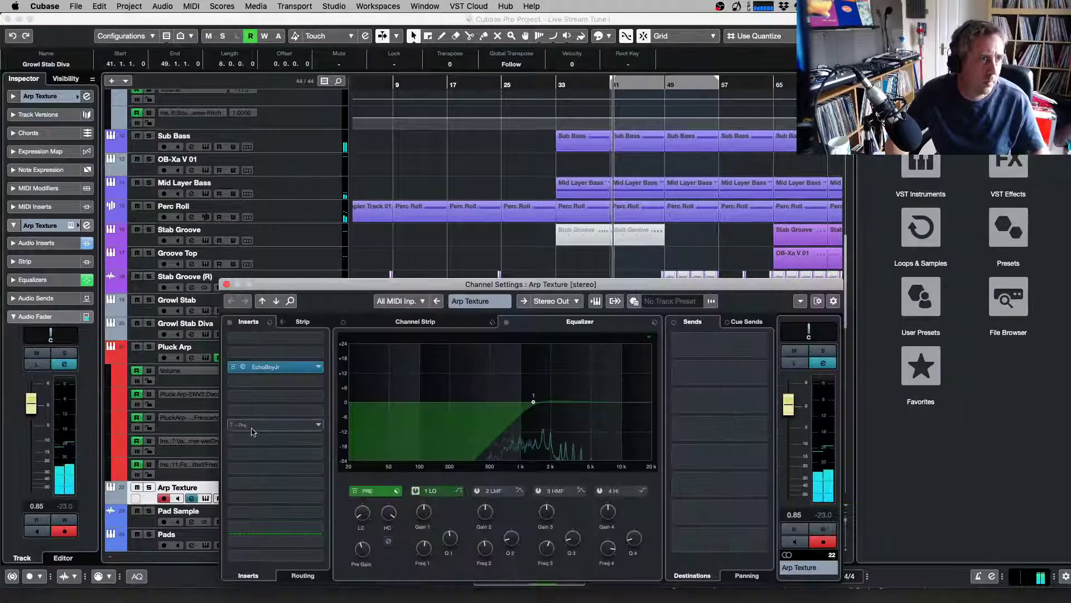
drag(363, 556, 364, 552)
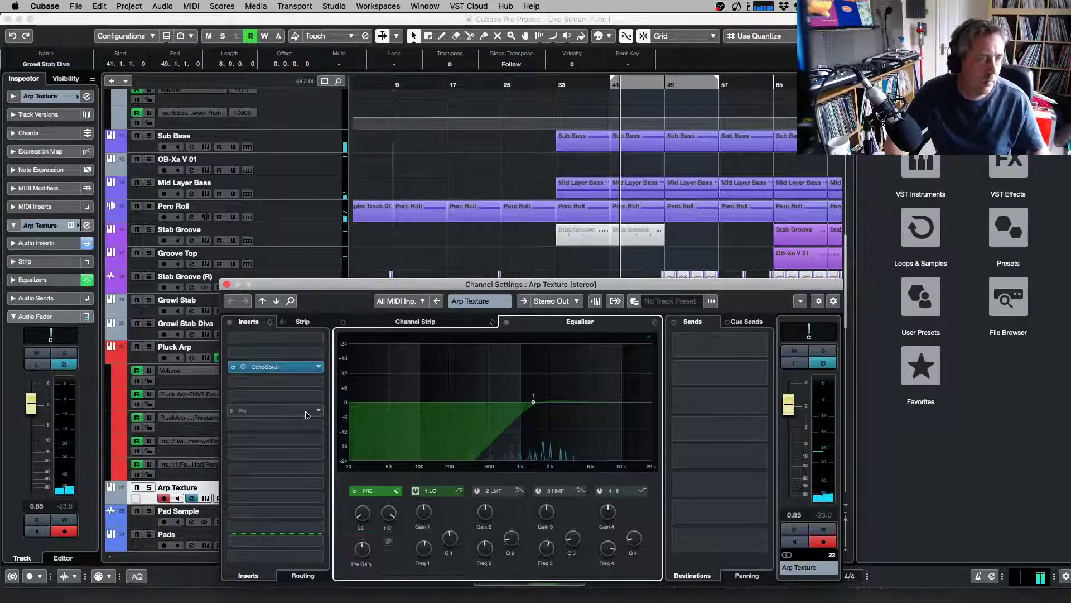
click(227, 283)
Split the Growl Stab and Growl Stab Diva events starting at bar 41 at bar 45 and delete their second halves
key(h)
key(h)
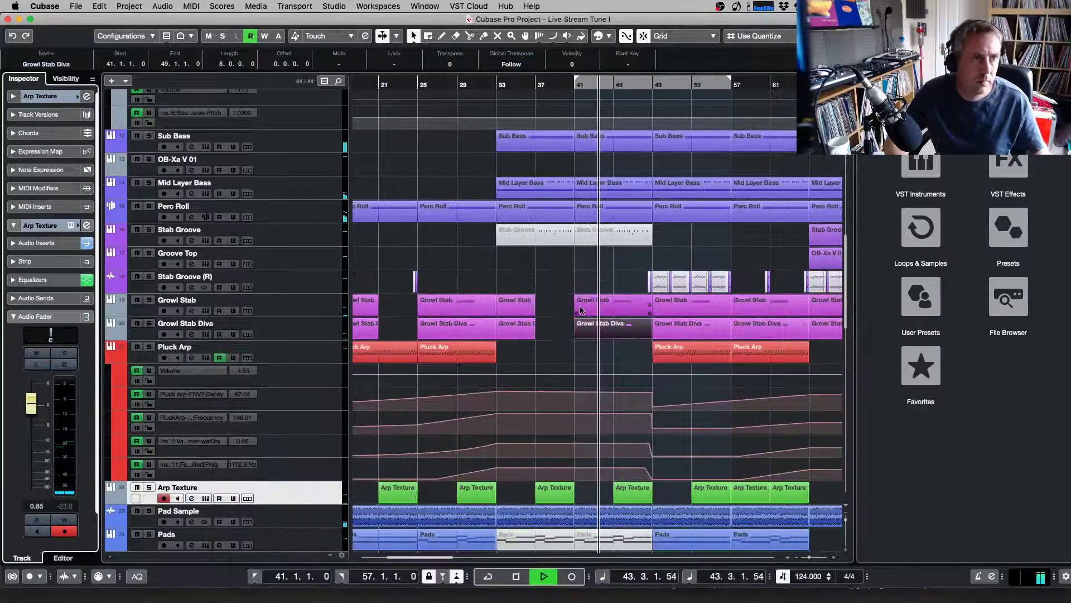
right_click(589, 285)
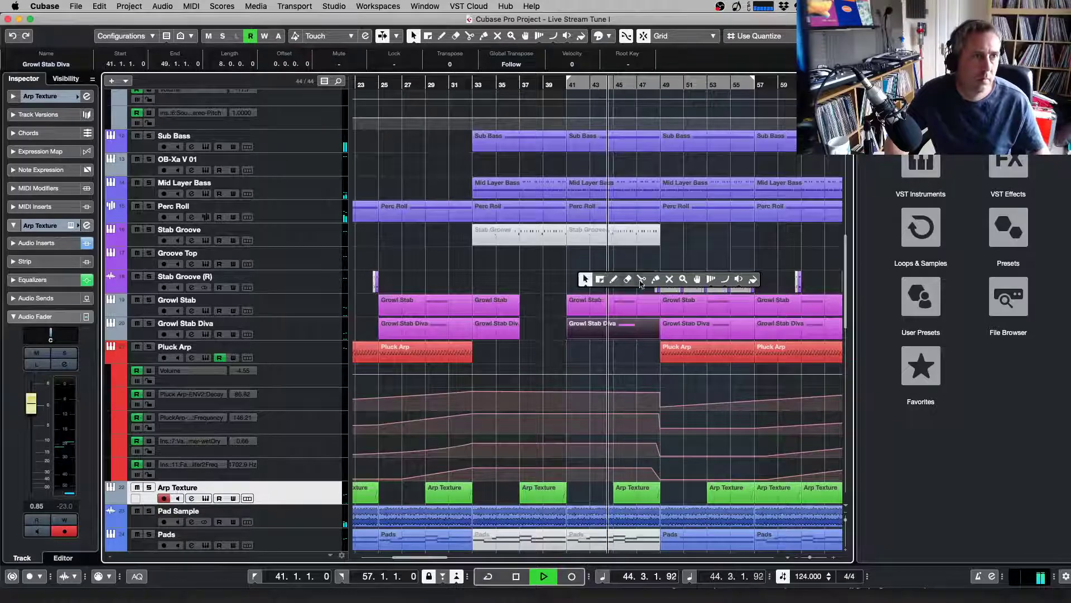
click(619, 281)
click(615, 326)
key(1)
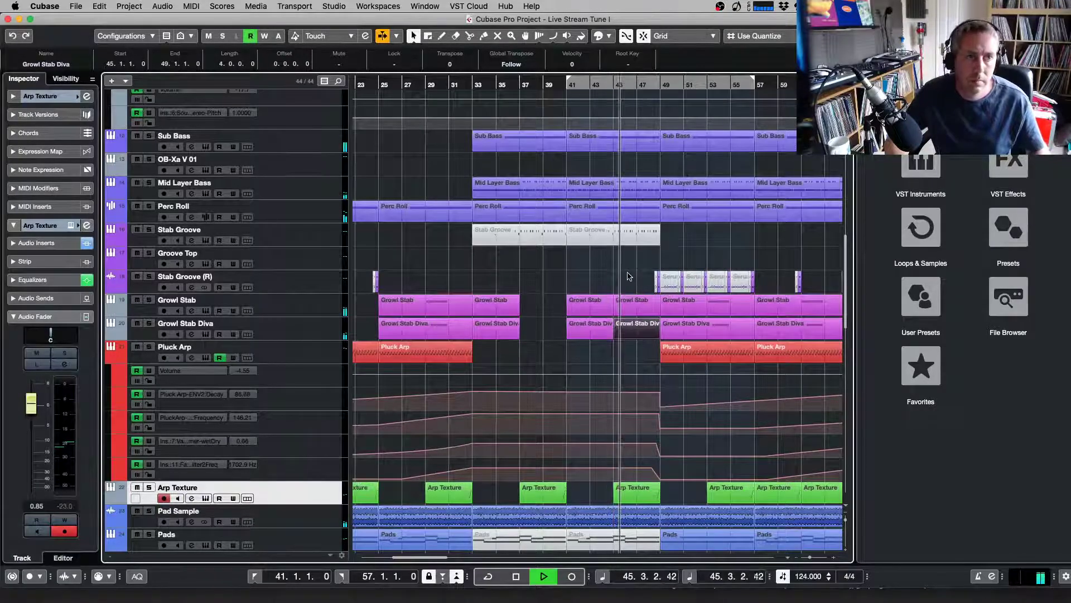
key(Delete)
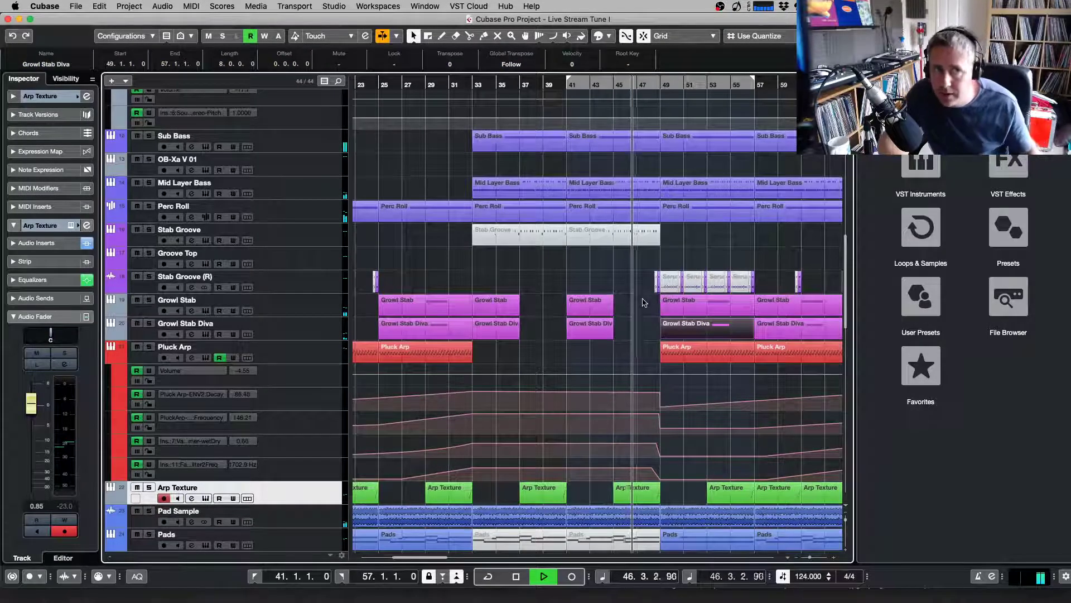
Split the Growl Stab and Growl Stab Diva events starting at bar 49 at bar 53 and delete their second halves
right_click(688, 316)
click(718, 315)
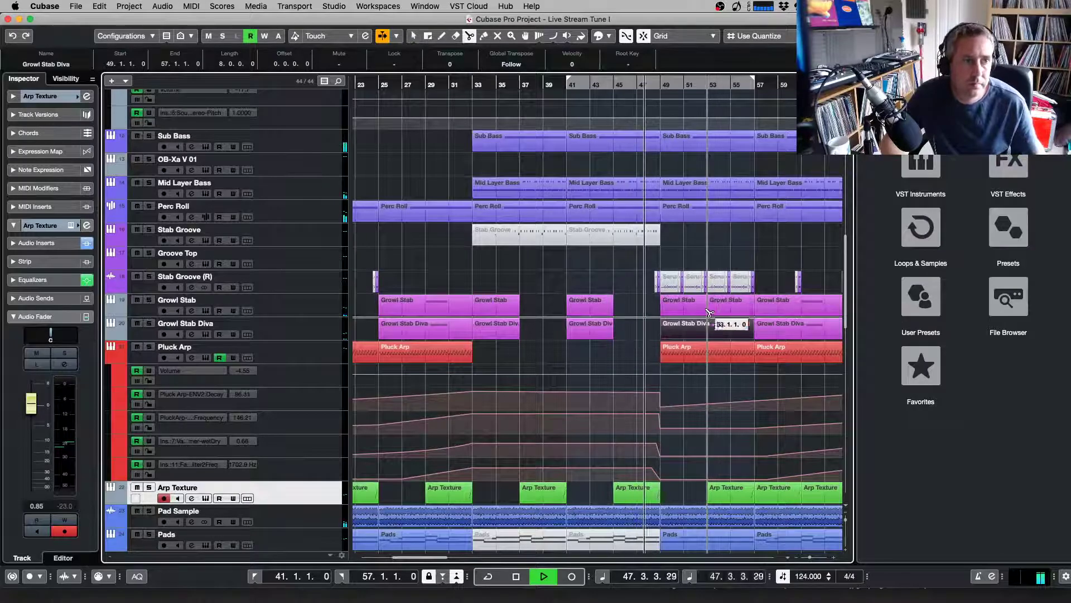
click(718, 319)
key(1)
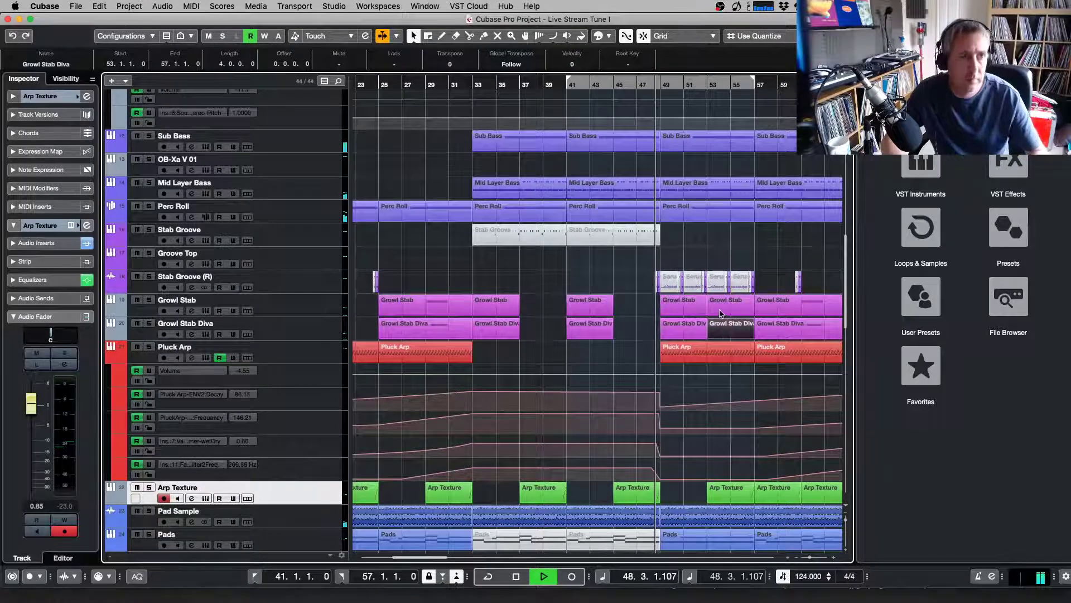
double_click(718, 332)
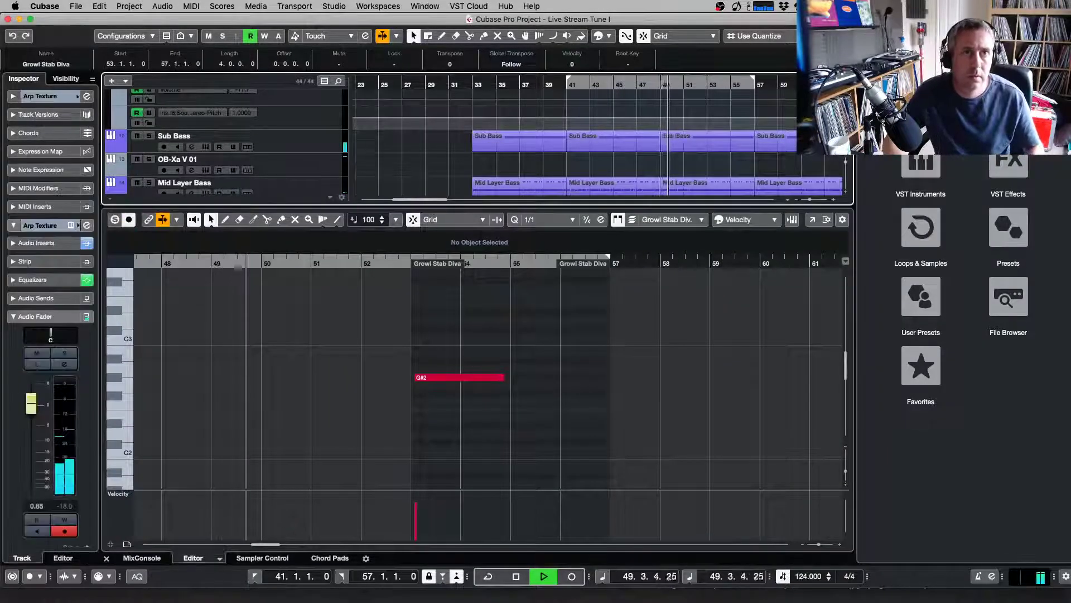
key(ctrl+e)
key(Delete)
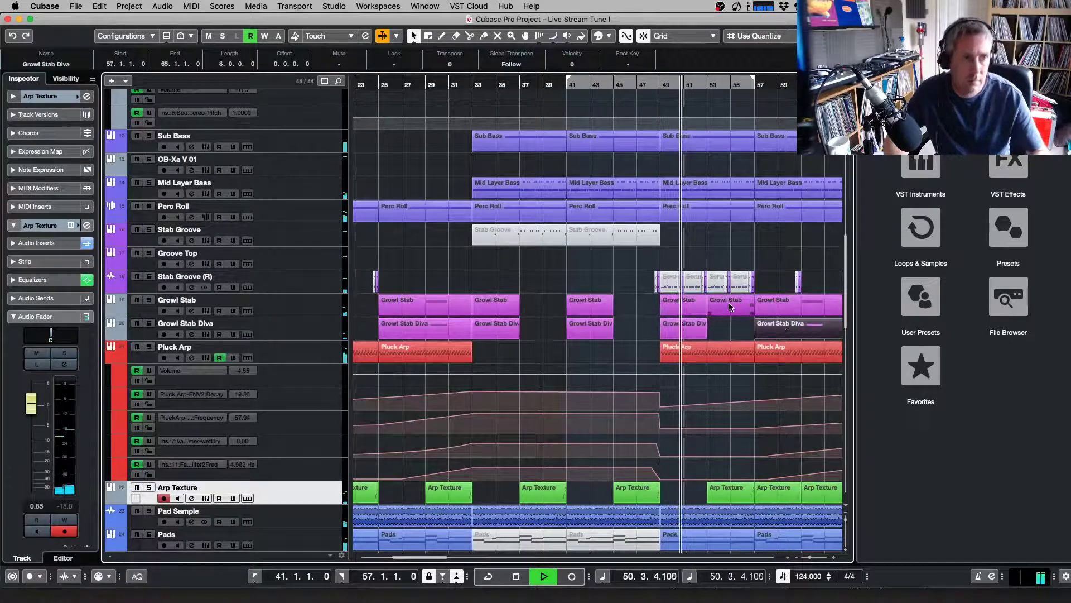
click(730, 306)
key(Delete)
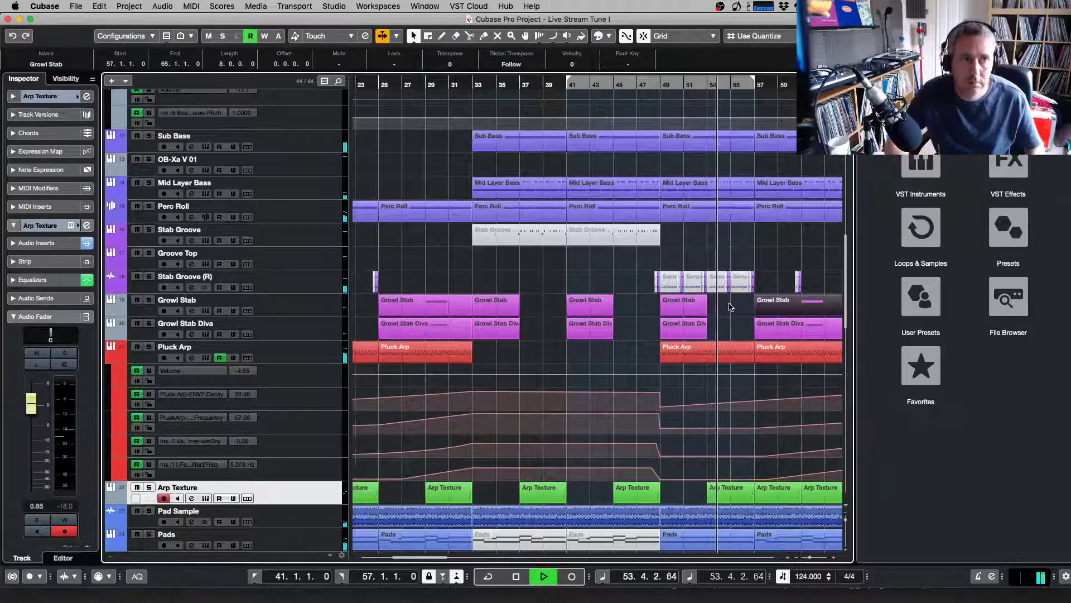
Split the Growl Stab and Growl Stab Diva events starting at bar 57 at bar 61 and delete their second halves
scroll(730, 311, right, 10)
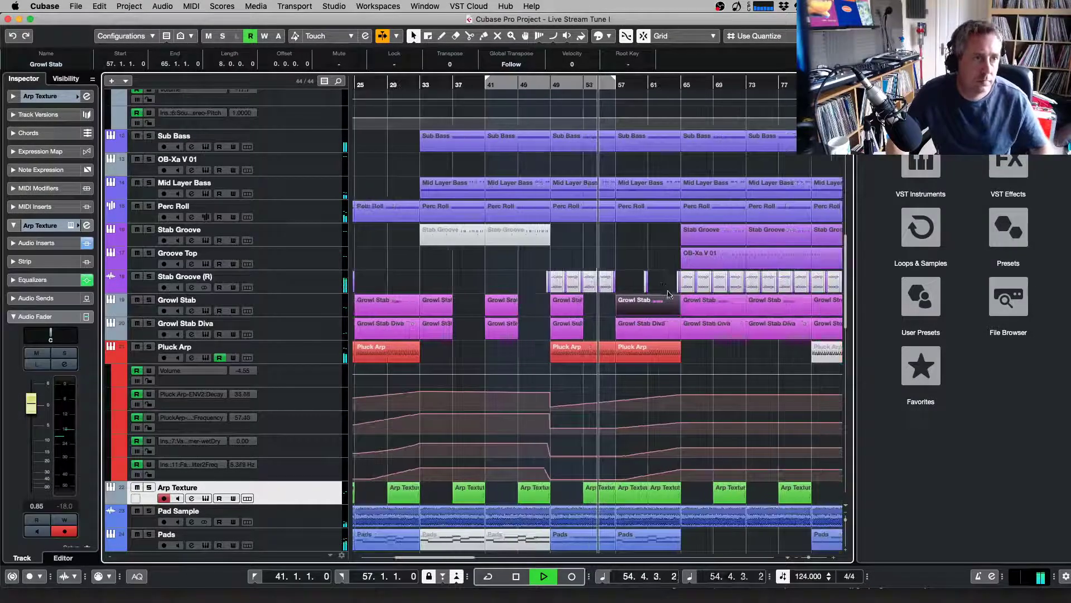
right_click(721, 294)
click(721, 294)
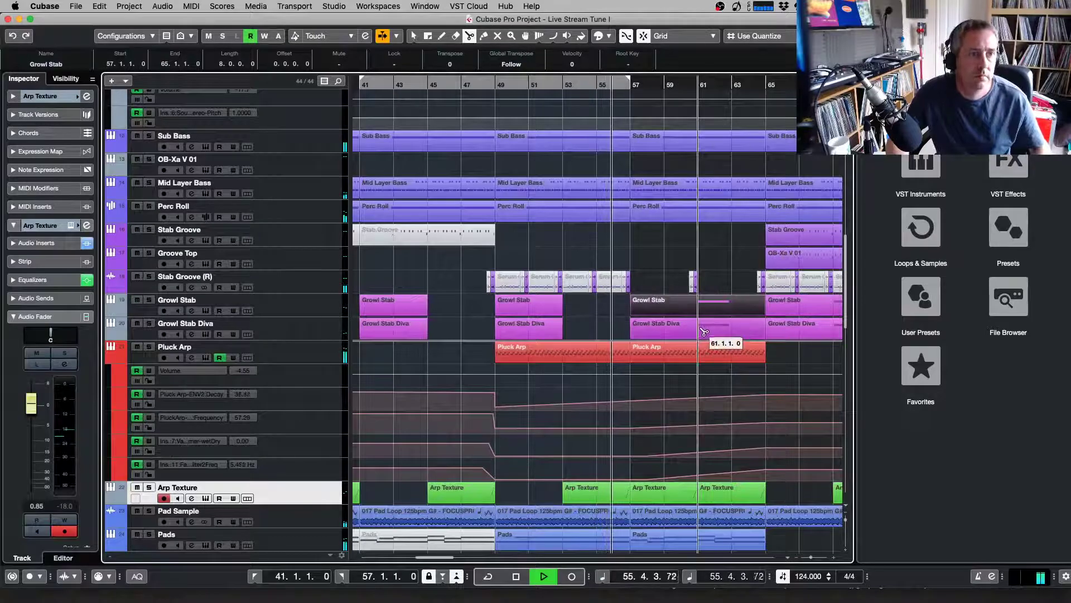
click(701, 313)
key(1)
key(Delete)
click(723, 329)
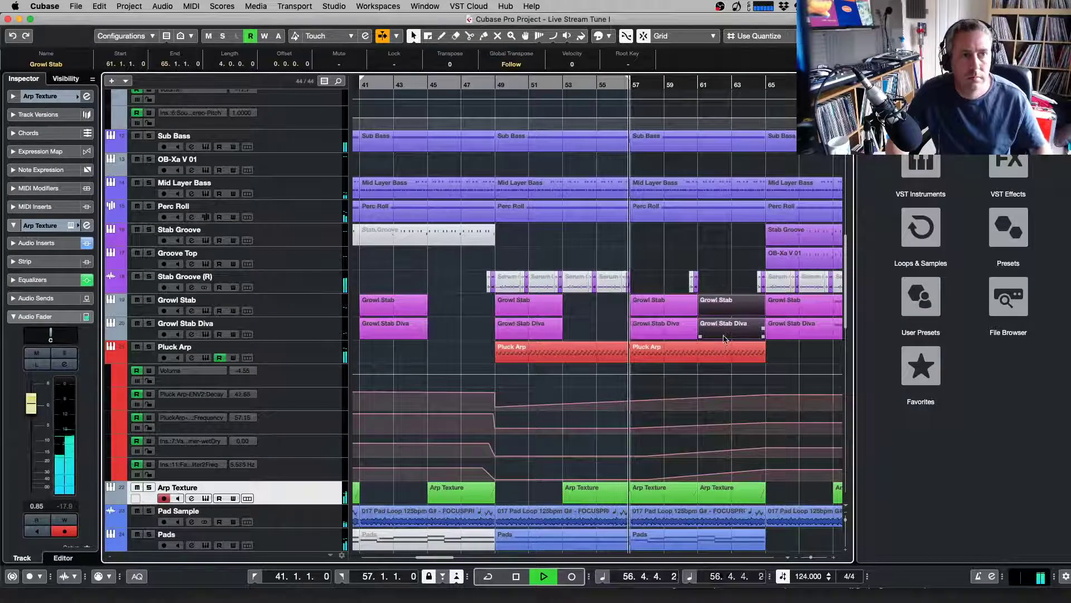
key(Delete)
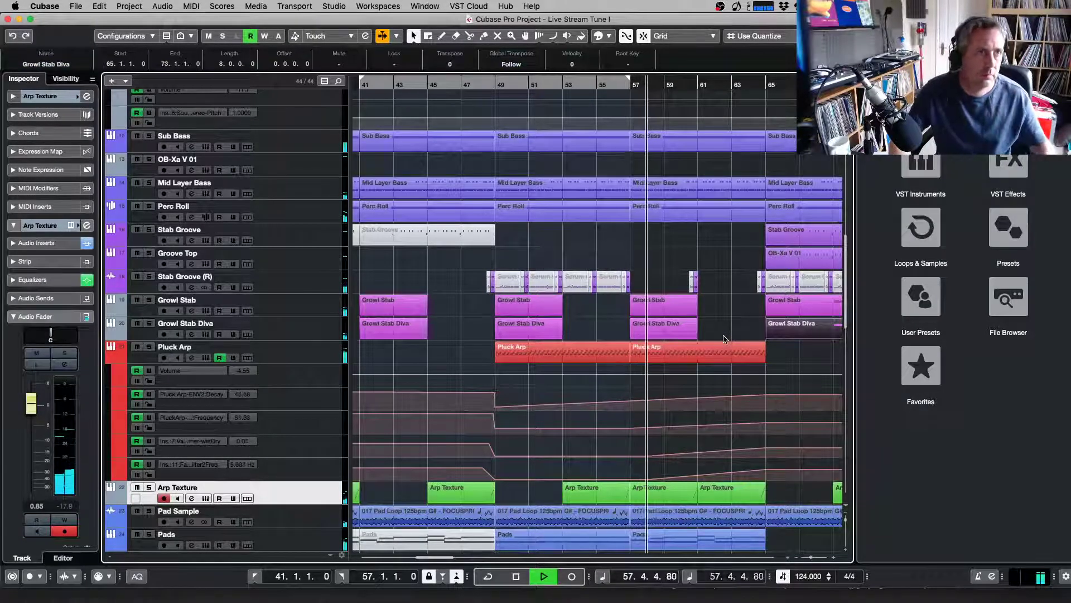
Split the Growl Stab and Growl Stab Diva events at bar 69 and delete everything on both tracks from there to bar 81
scroll(725, 342, up, 3)
scroll(727, 345, down, 4)
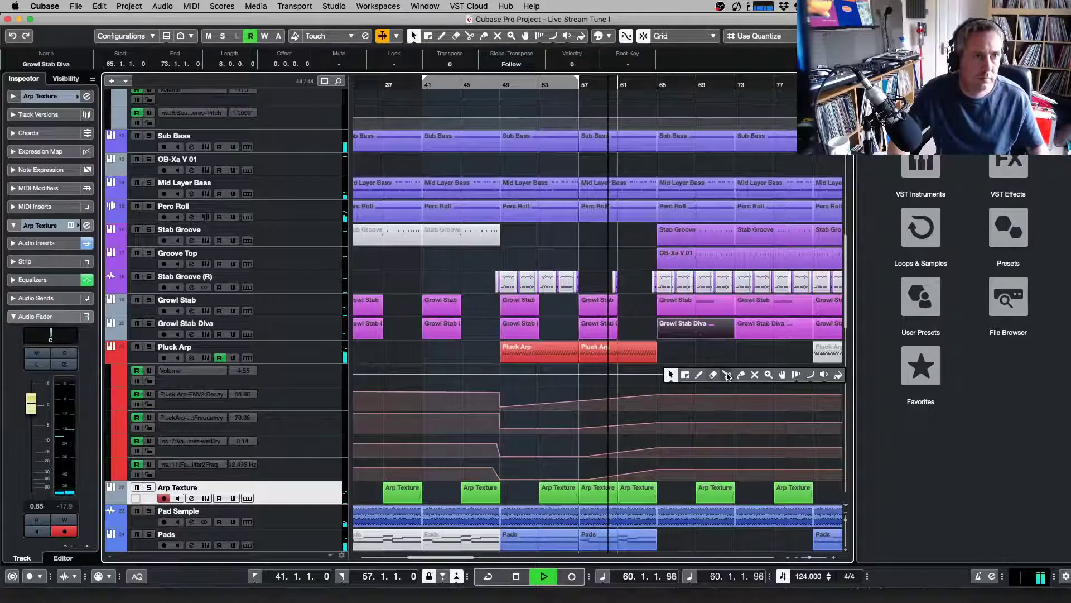
key(3)
click(700, 335)
click(699, 310)
click(412, 35)
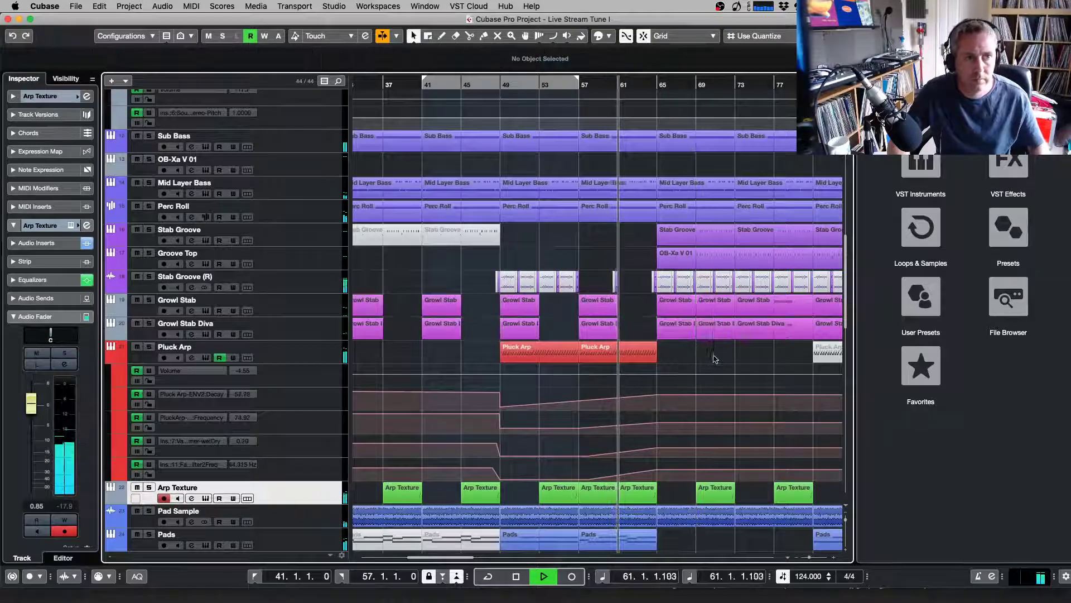
key(Delete)
click(768, 335)
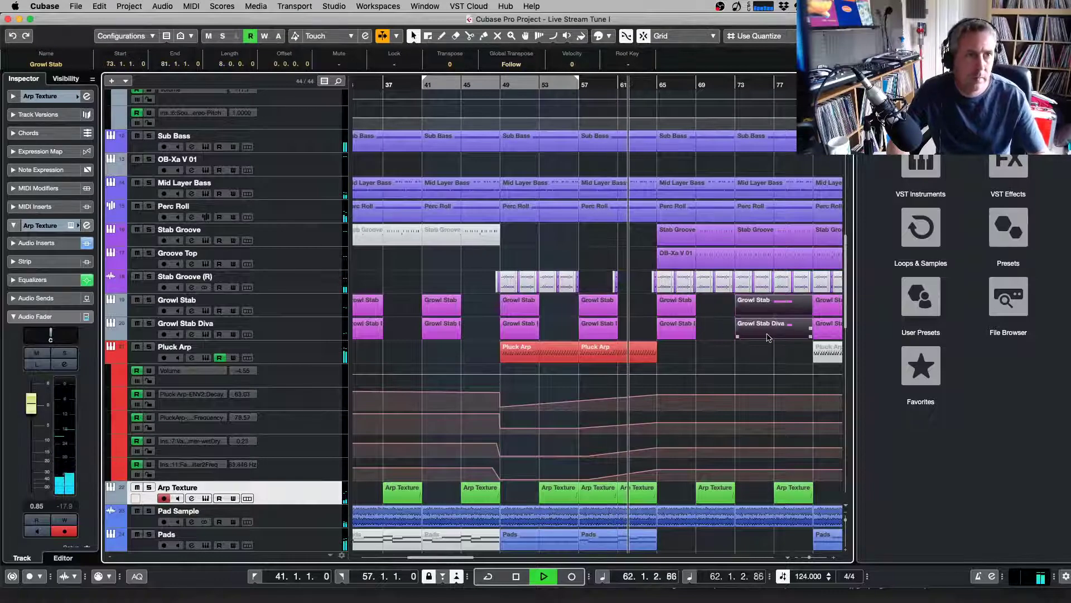
key(Delete)
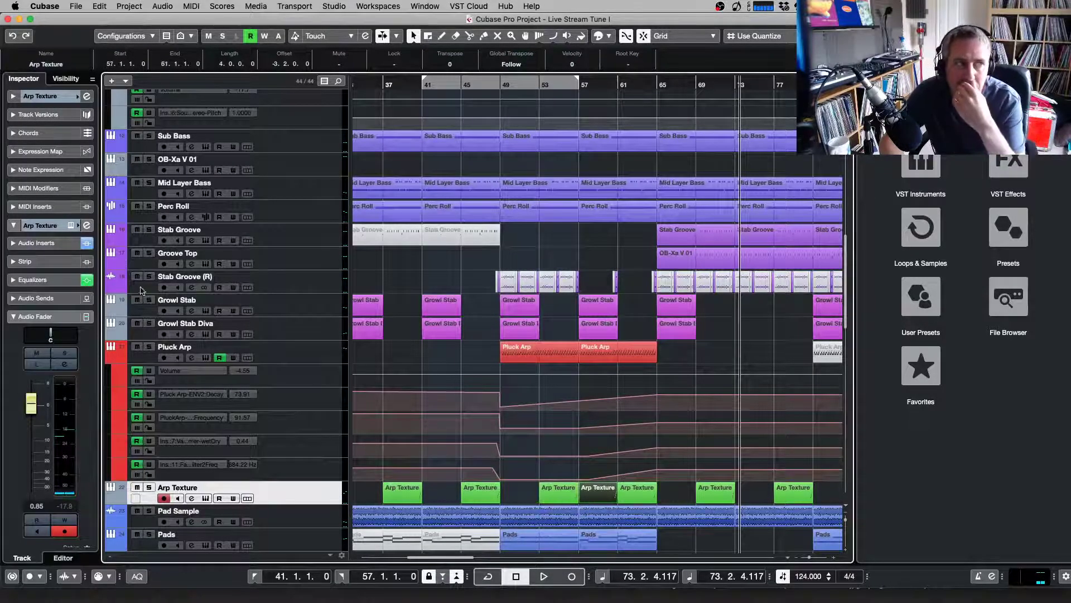
Insert ValhallaShimmer after EchoBoyJr, in insert slot 4 of the Arp Texture track, with the song playing
click(60, 241)
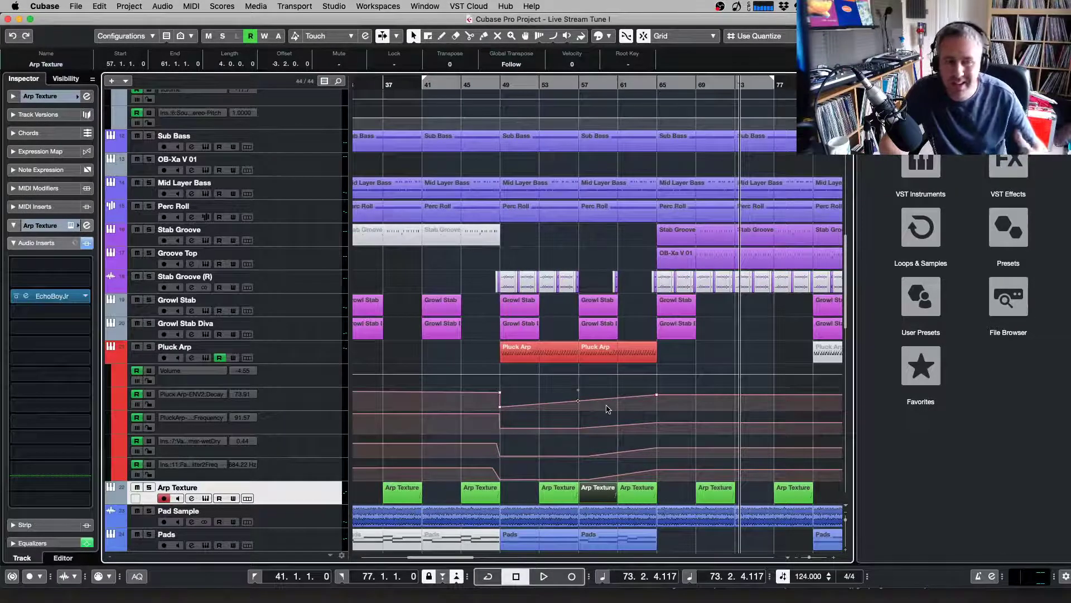
click(638, 80)
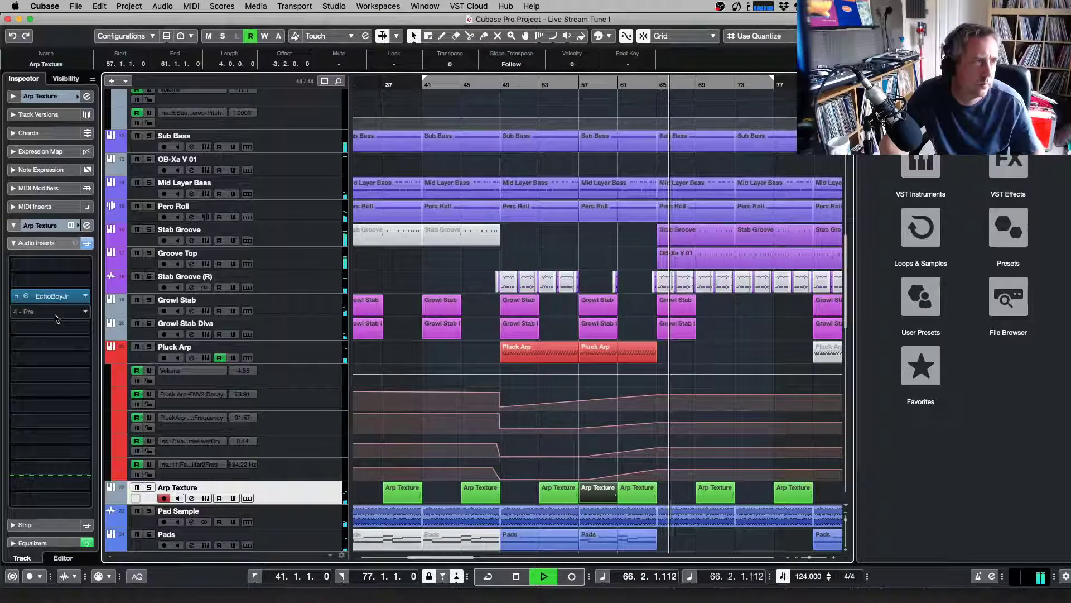
click(56, 319)
text(Shimmer)
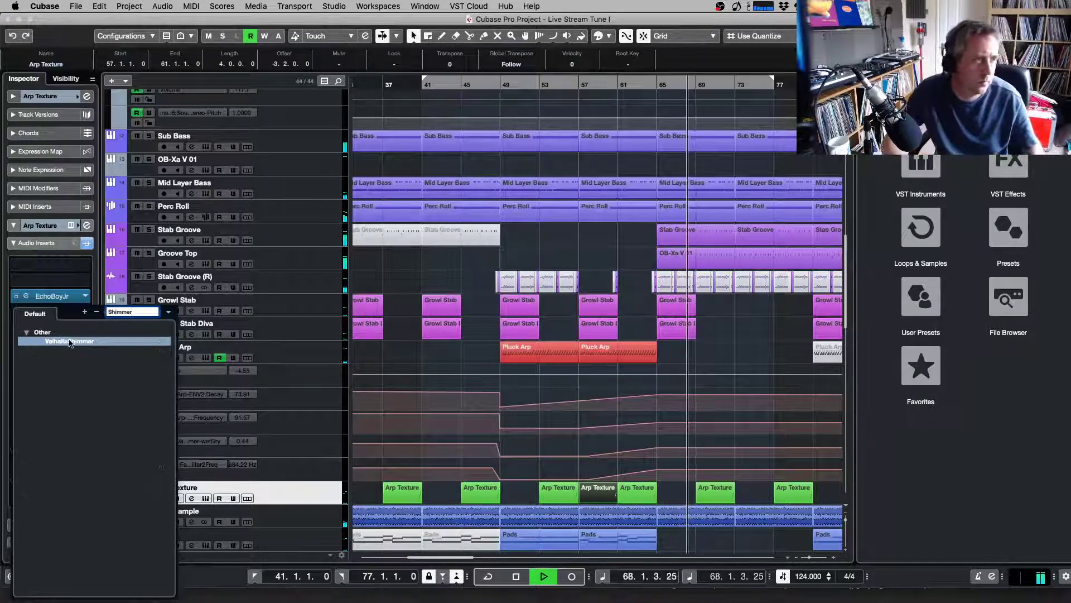
click(70, 341)
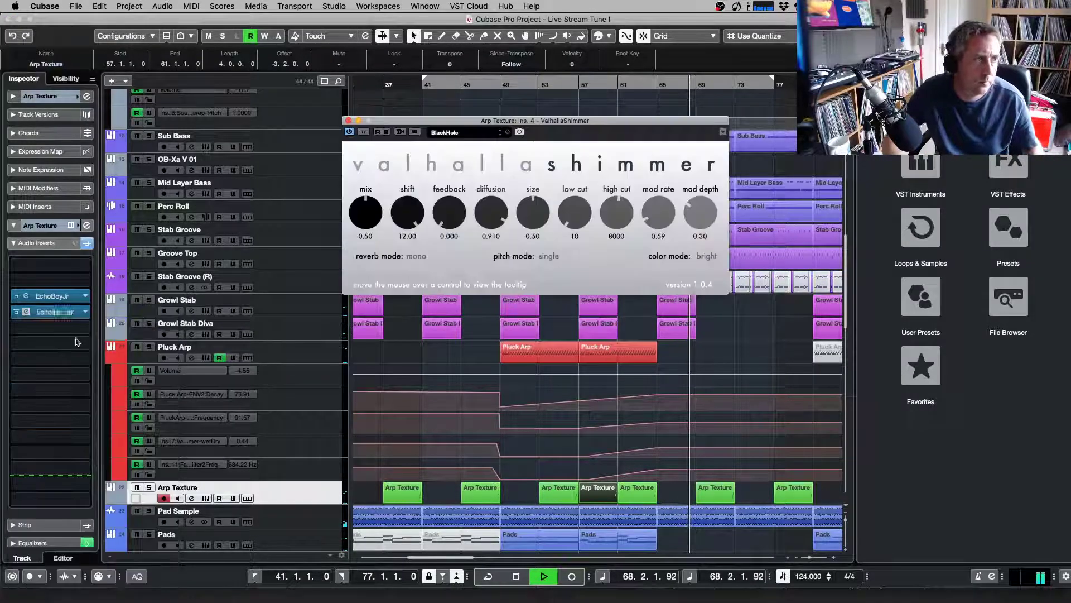
Set the Arp Texture's ValhallaShimmer to dual pitch mode, bigStereo reverb mode, mix 0.56 and feedback 0.232
click(608, 84)
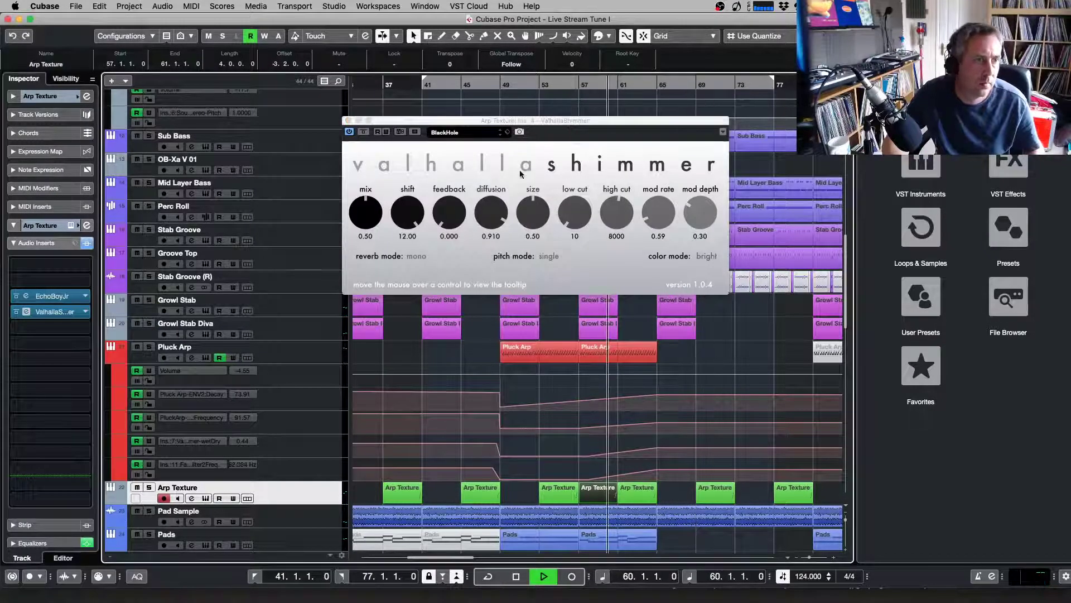
click(549, 257)
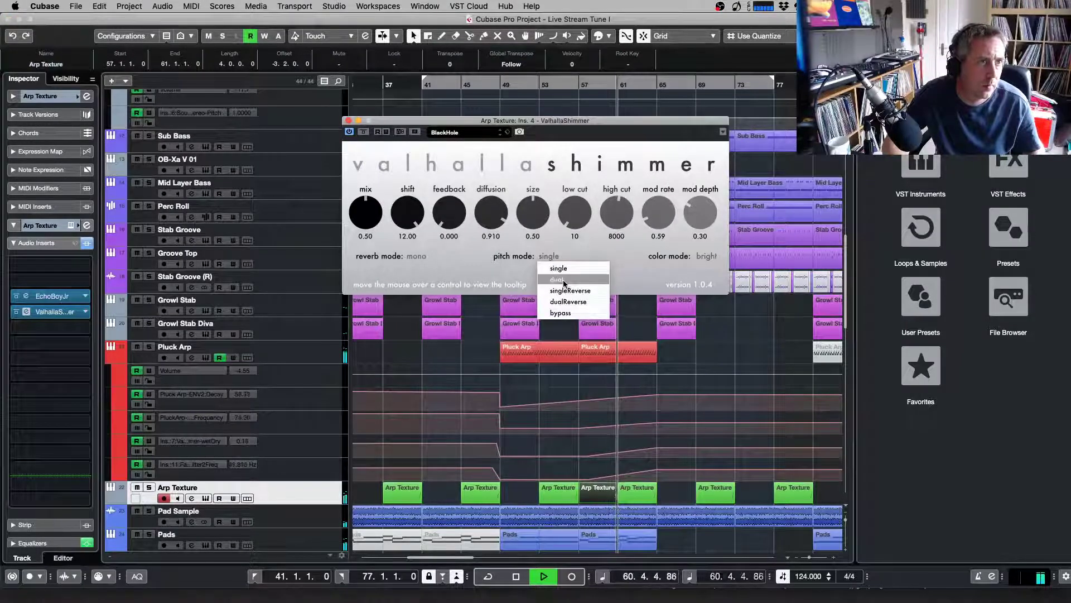
click(552, 280)
click(446, 257)
click(432, 282)
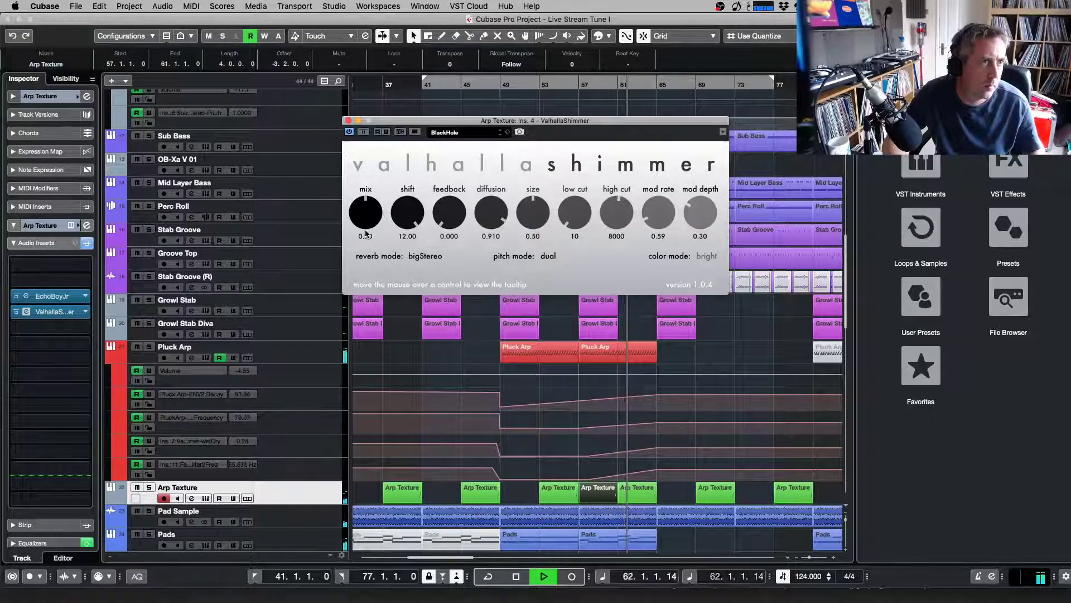
drag(456, 216, 454, 186)
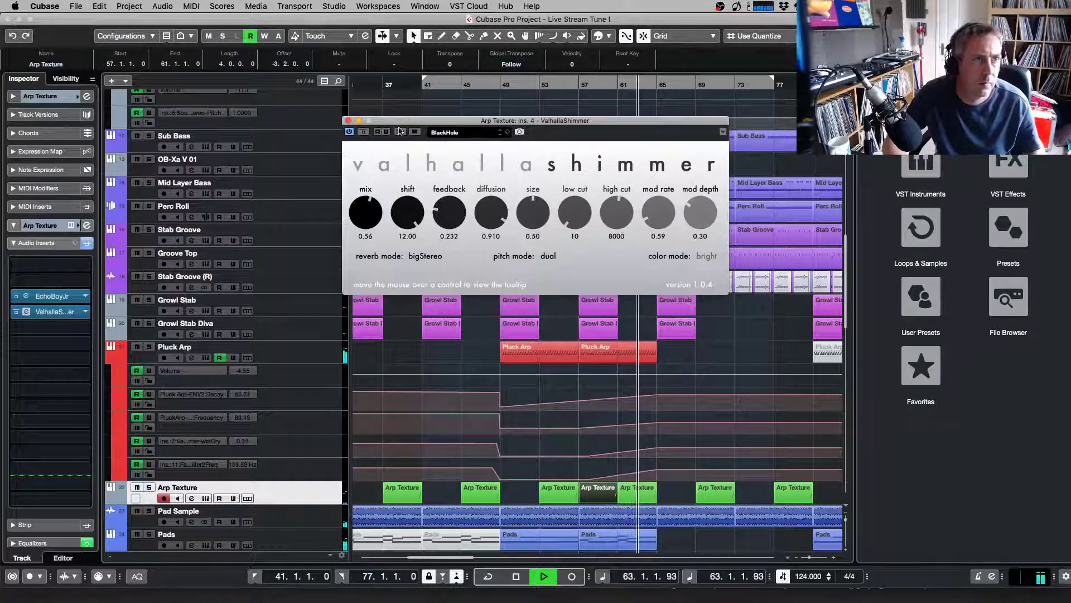
click(348, 121)
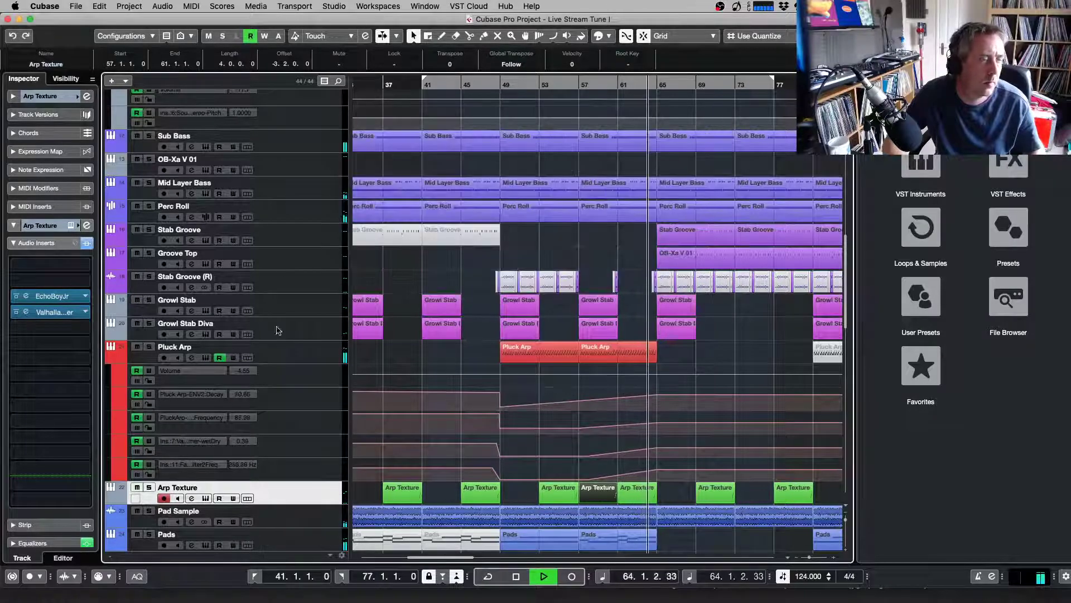
Reduce the mix of the Arp Texture's ValhallaShimmer to 0.42
click(26, 312)
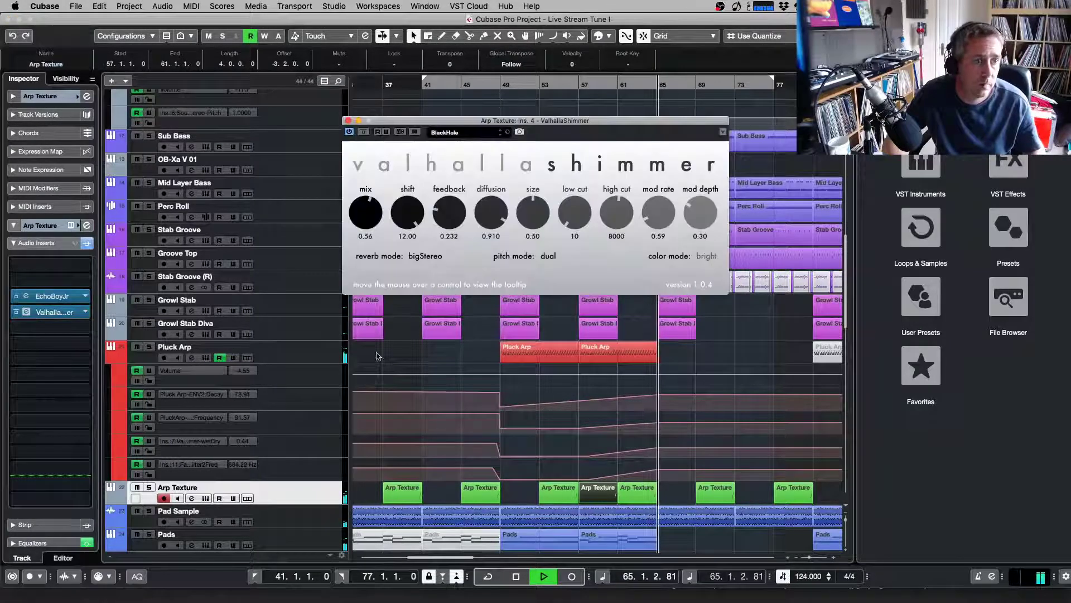
drag(366, 215, 377, 239)
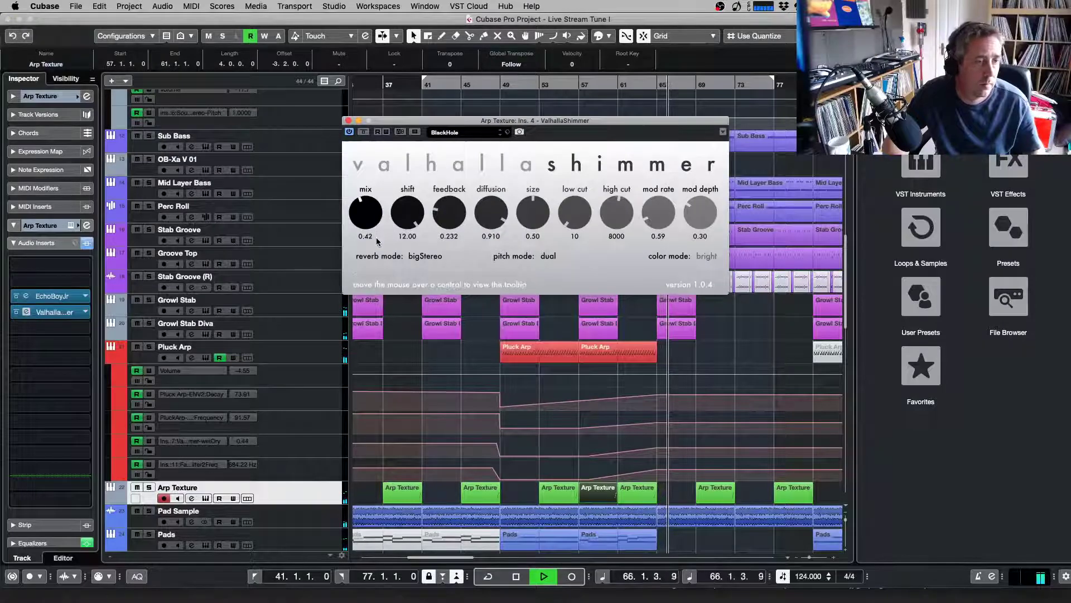
click(349, 122)
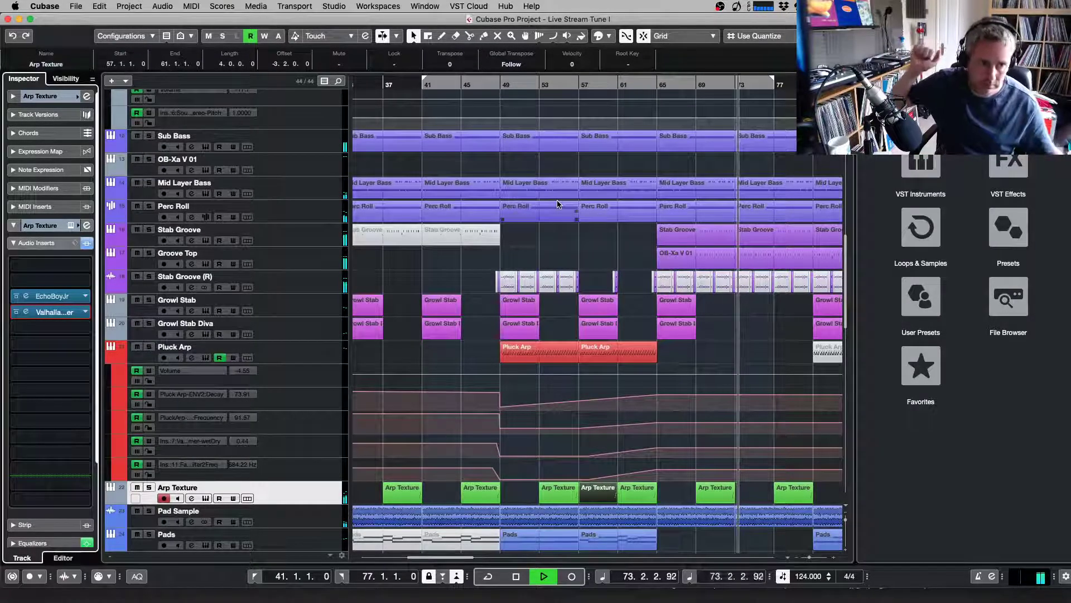
Split the Growl Stab and Growl Stab Diva events starting at bar 81 at bar 85 and delete their second halves
key(g)
key(g)
key(g)
key(g)
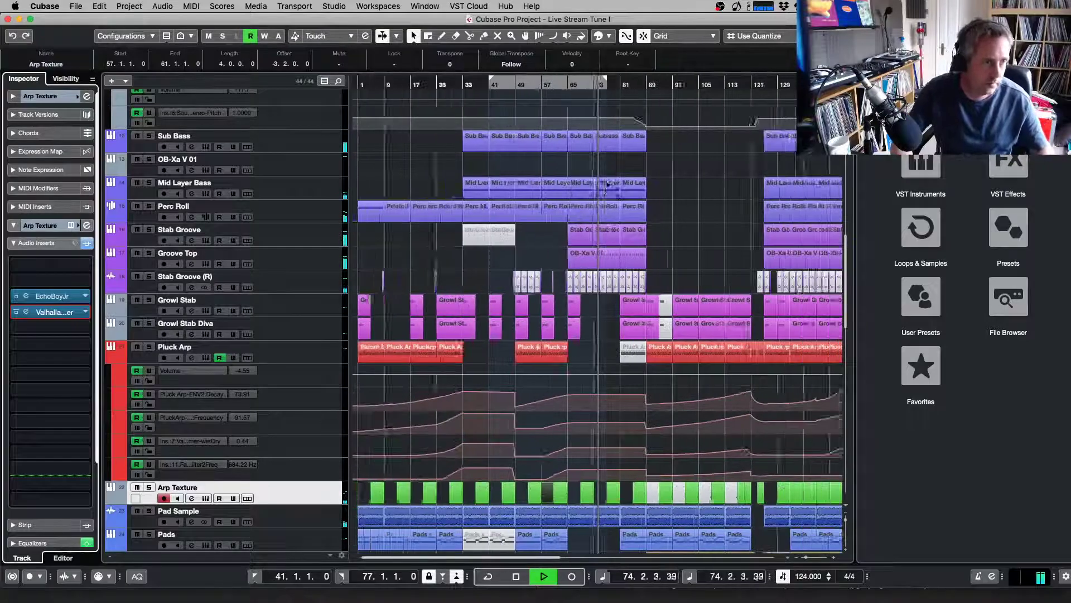
key(h)
key(h)
key(h)
key(h)
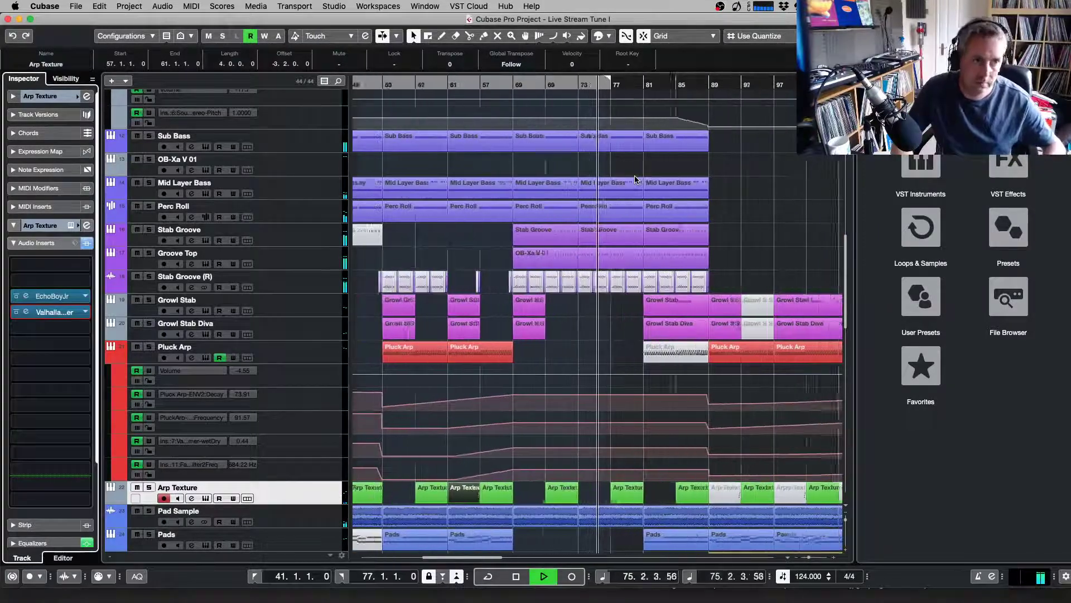
key(h)
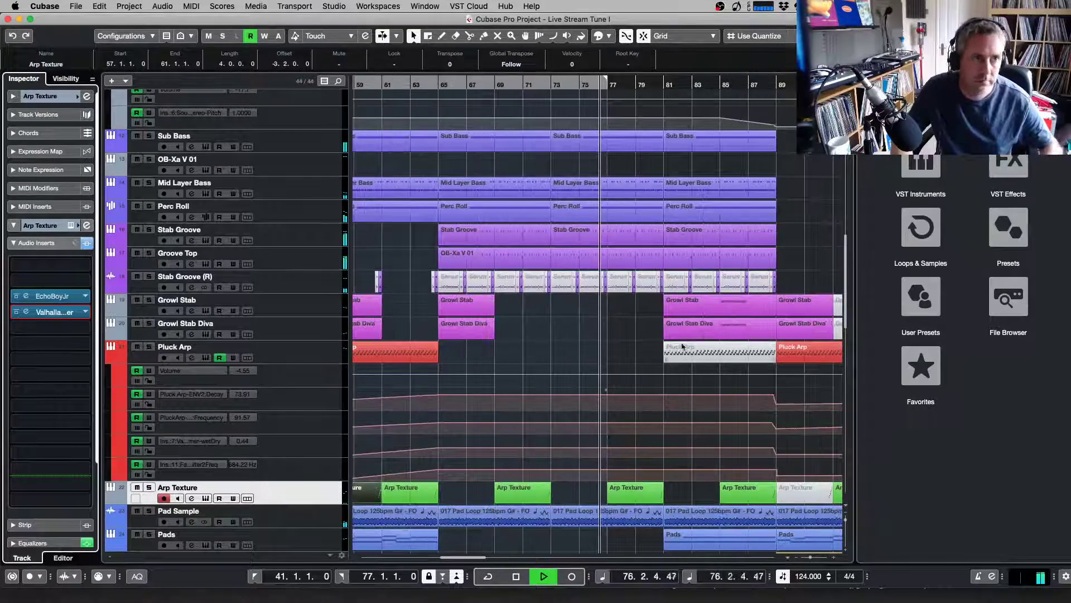
right_click(696, 295)
click(751, 296)
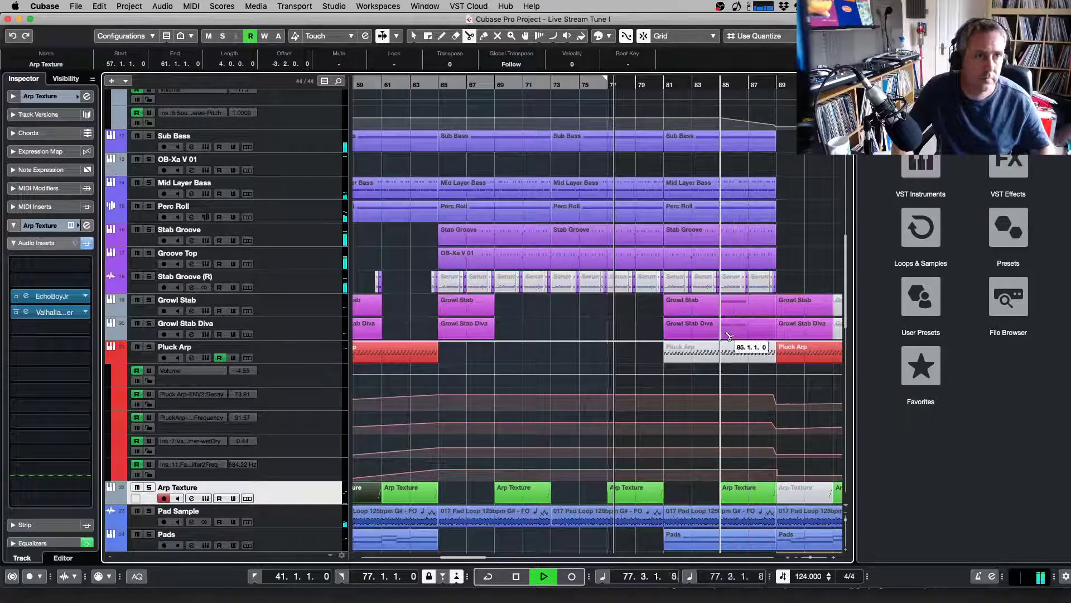
click(721, 308)
key(1)
key(g)
key(g)
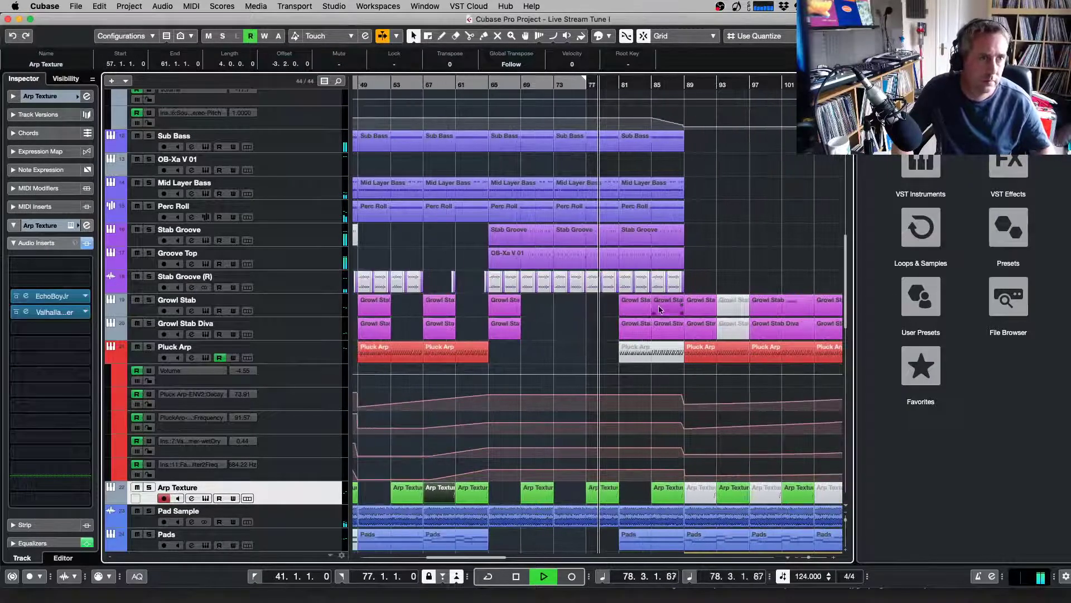
click(668, 321)
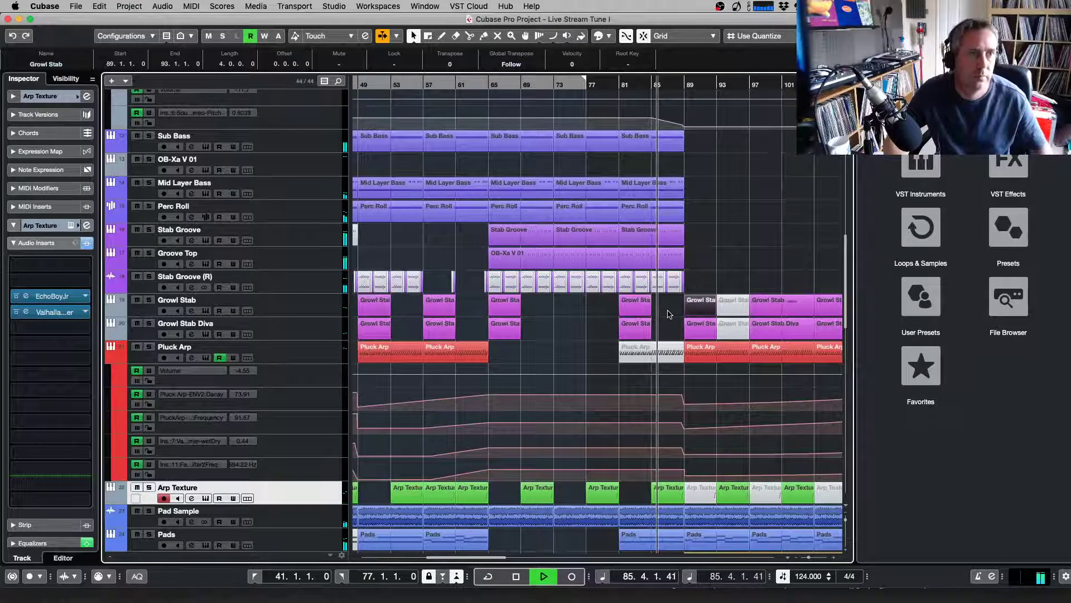
Delete the muted Growl Stab and Growl Stab Diva events between bars 93 and 97
key(g)
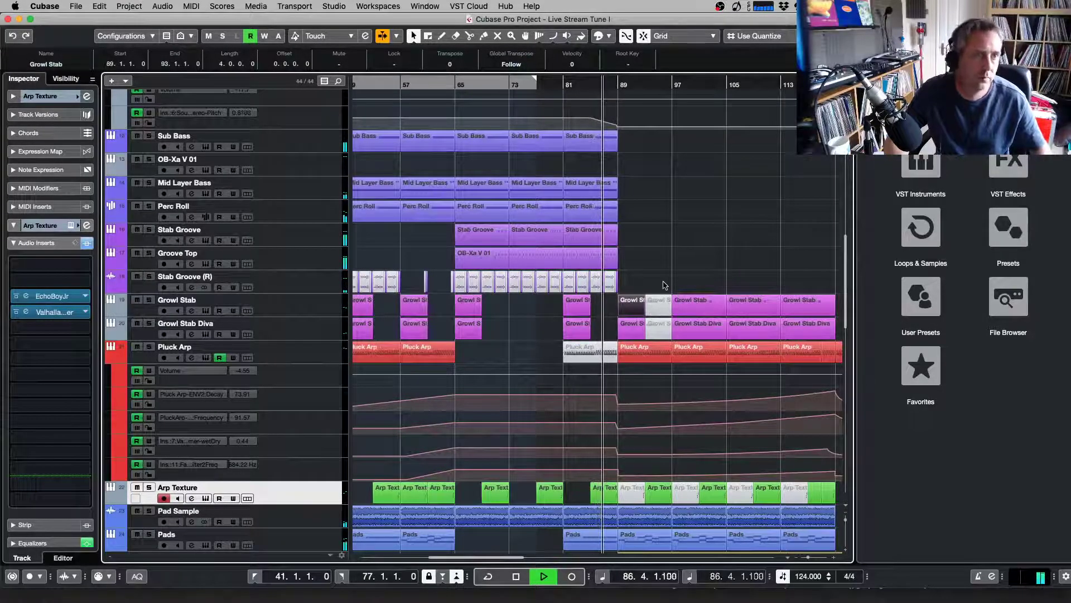
click(658, 328)
click(695, 328)
Split the Growl Stab and Growl Stab Diva events at bars 101, 109 and 117
right_click(701, 308)
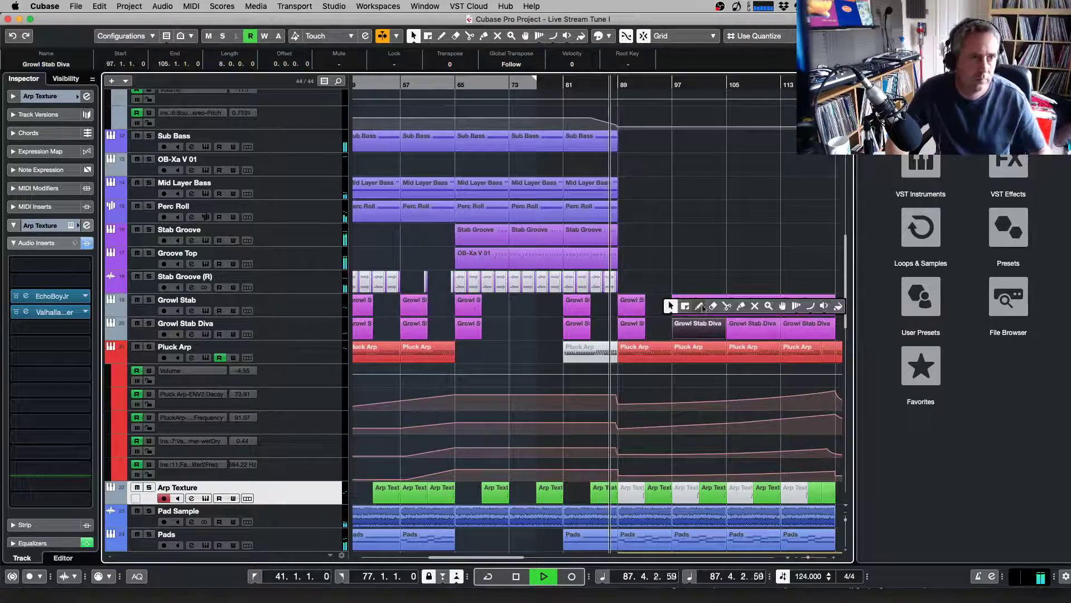
click(727, 307)
click(700, 327)
click(700, 305)
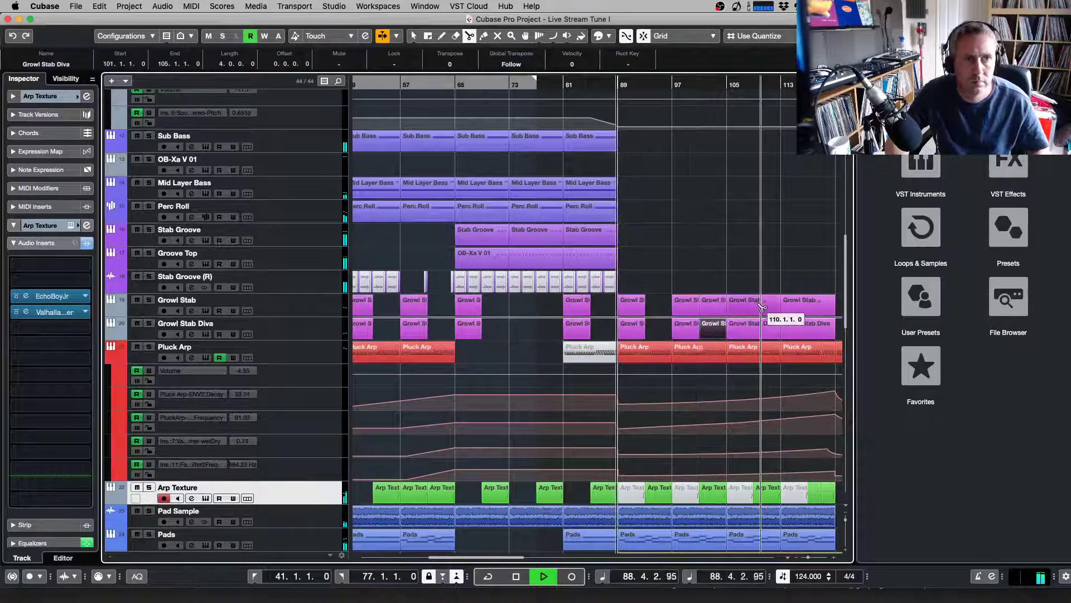
click(755, 307)
click(755, 328)
click(809, 328)
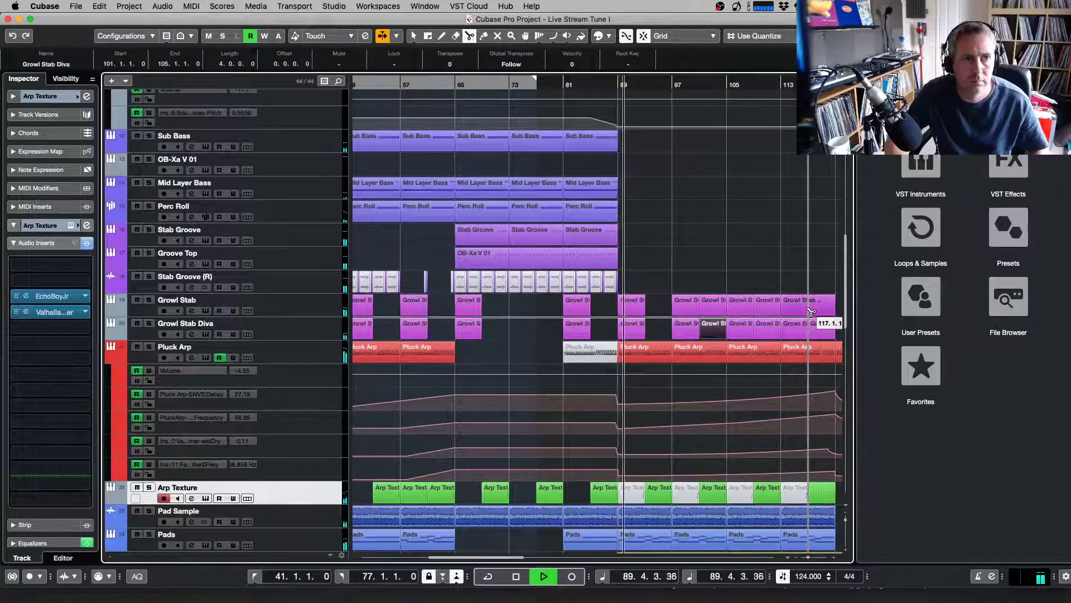
click(809, 304)
key(1)
Mute the Growl Stab and Growl Stab Diva events starting at bars 101 and 109
right_click(691, 250)
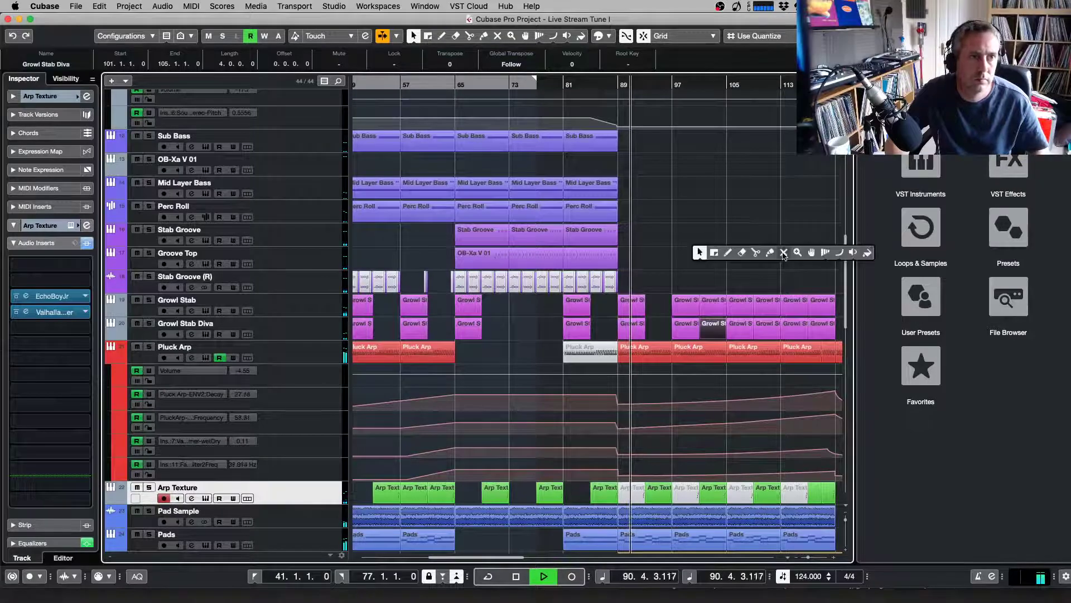
click(781, 255)
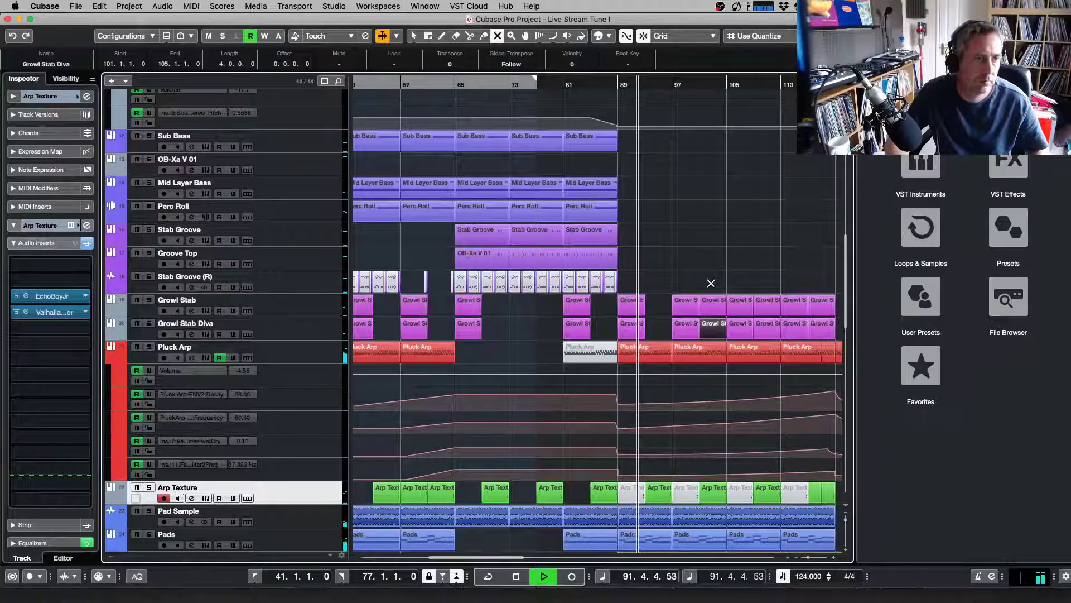
click(713, 327)
click(713, 304)
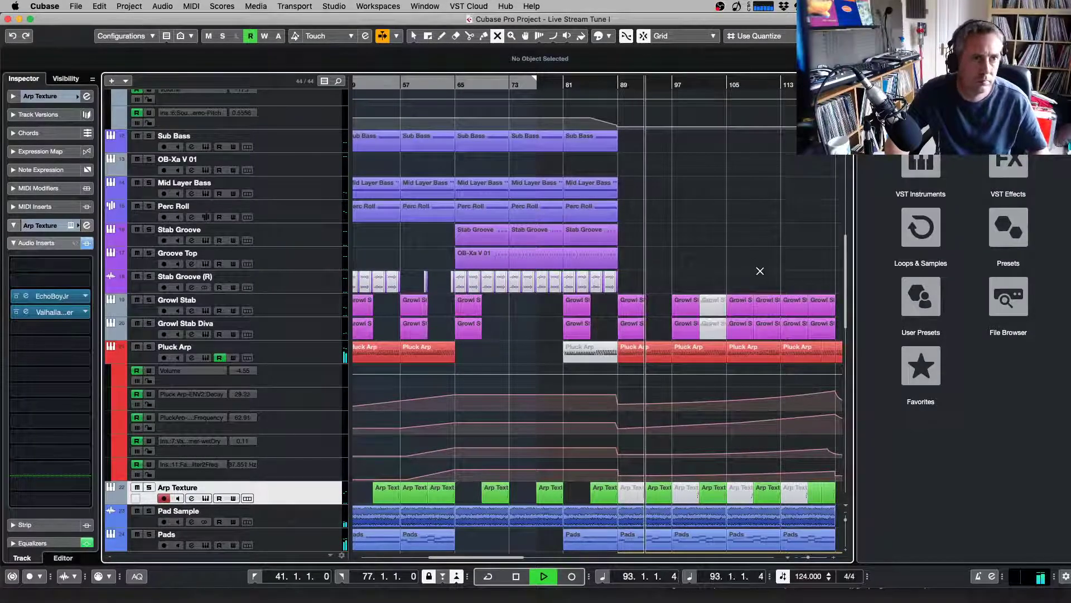
drag(775, 280, 763, 323)
key(1)
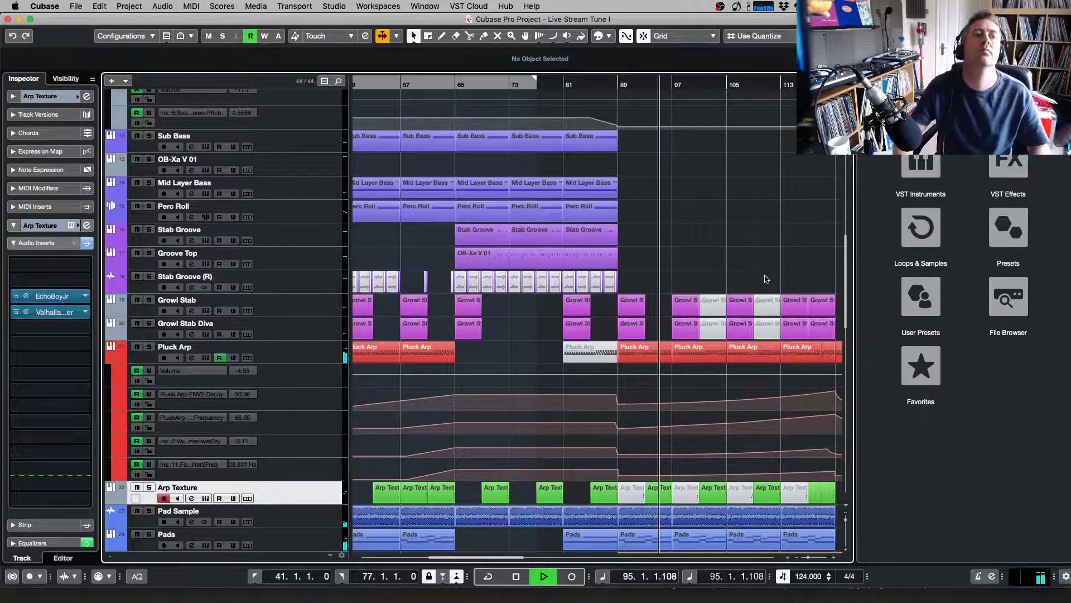
Set the Lead track's volume fader to -3.85 dB
scroll(766, 279, down, 5)
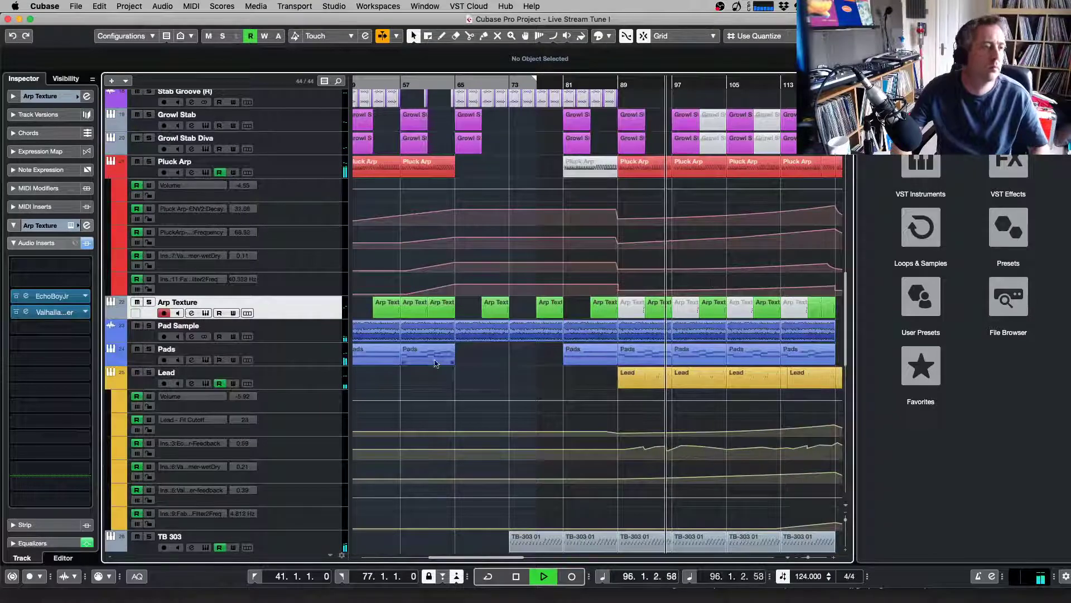
click(328, 384)
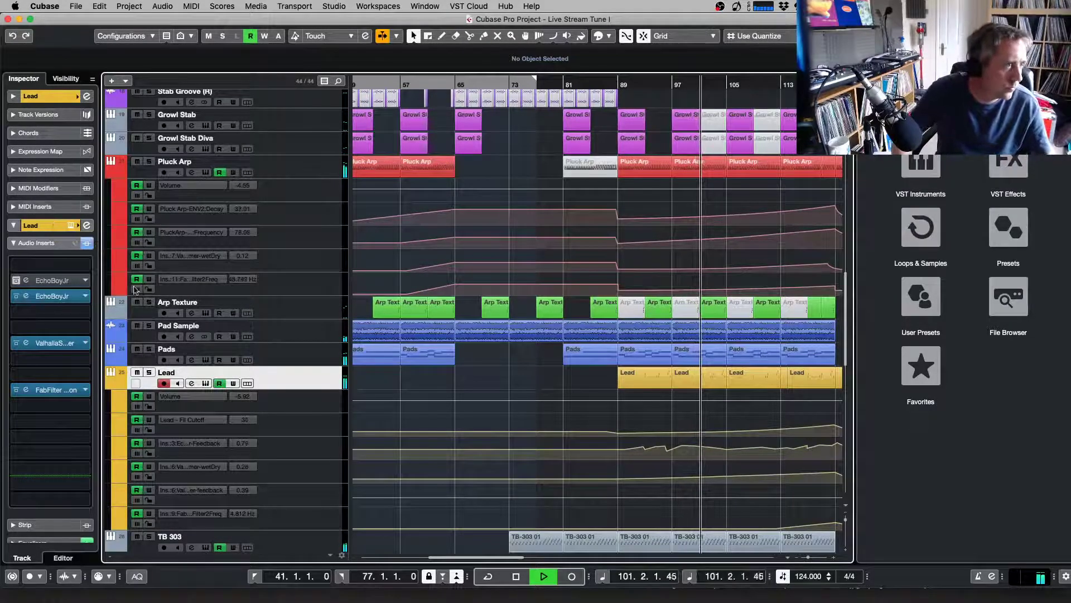
click(39, 242)
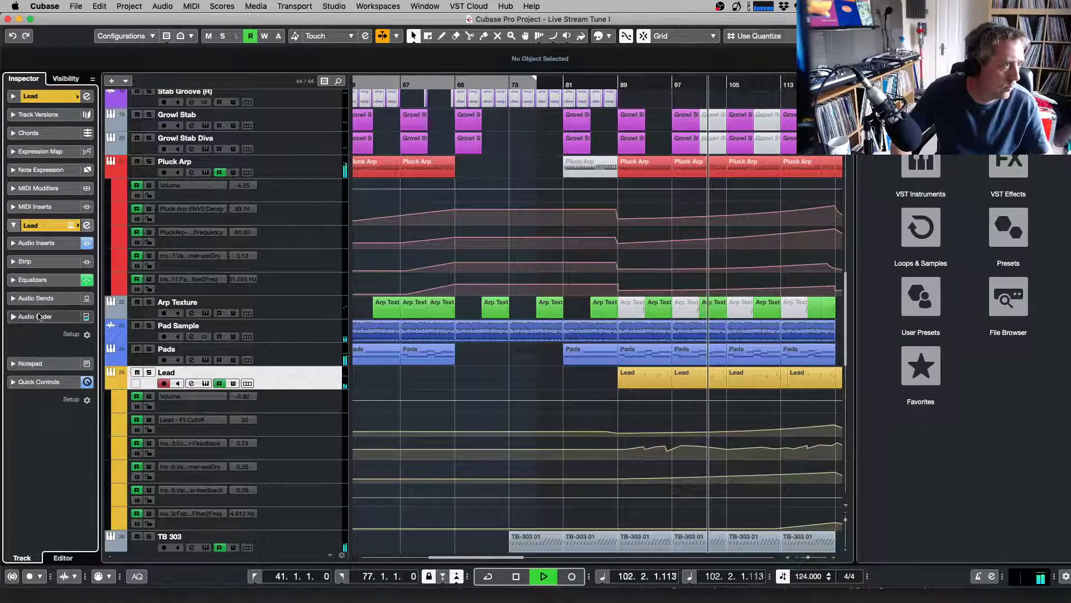
click(38, 316)
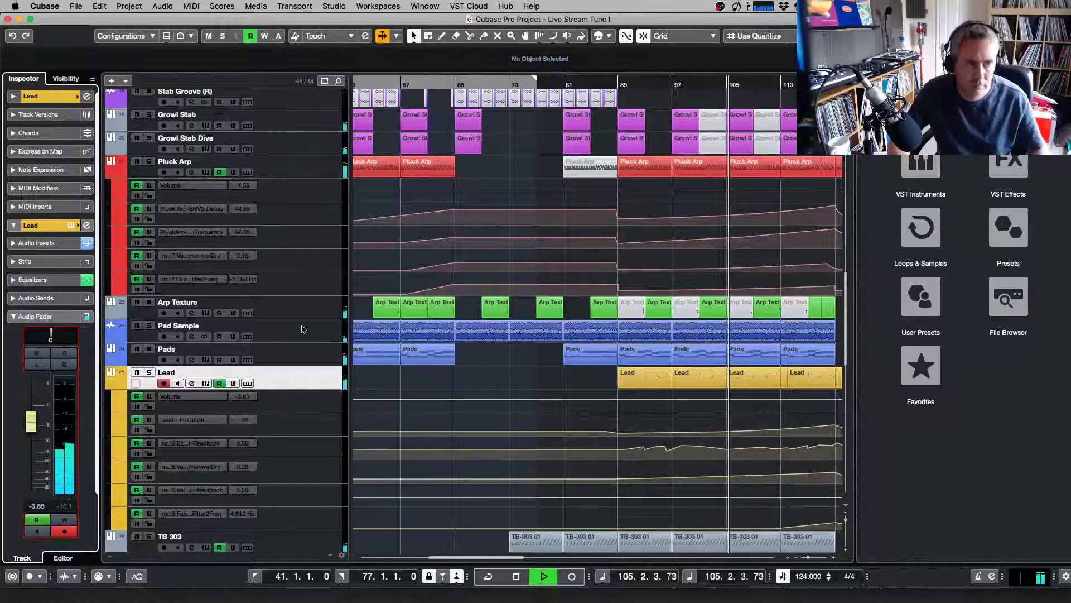
Select the muted Growl Stab and Growl Stab Diva events starting at bar 101
key(g)
key(g)
scroll(650, 148, up, 5)
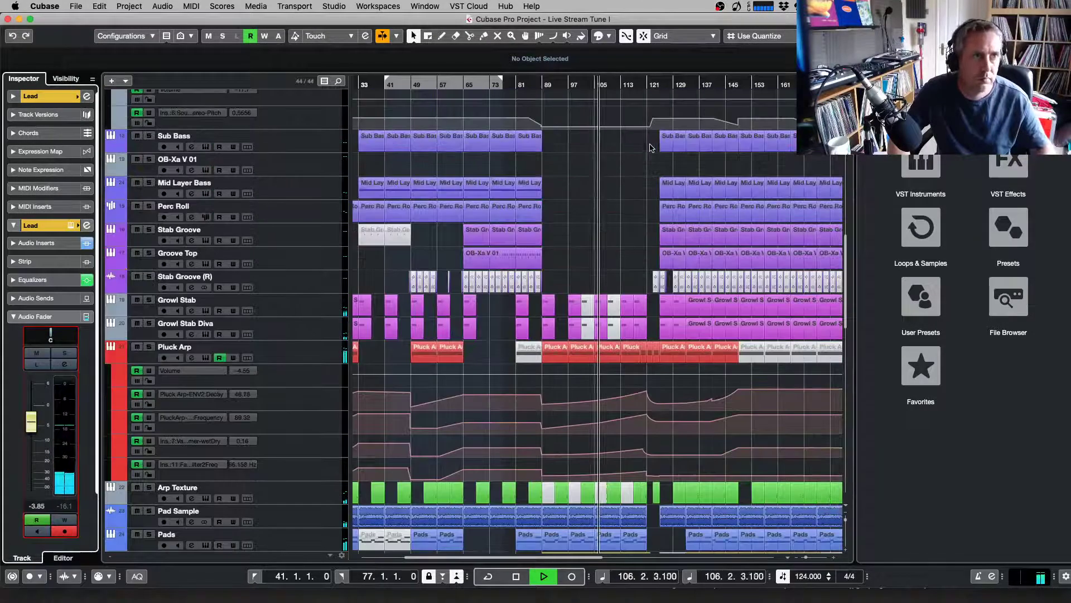
key(h)
key(h)
scroll(649, 190, down, 5)
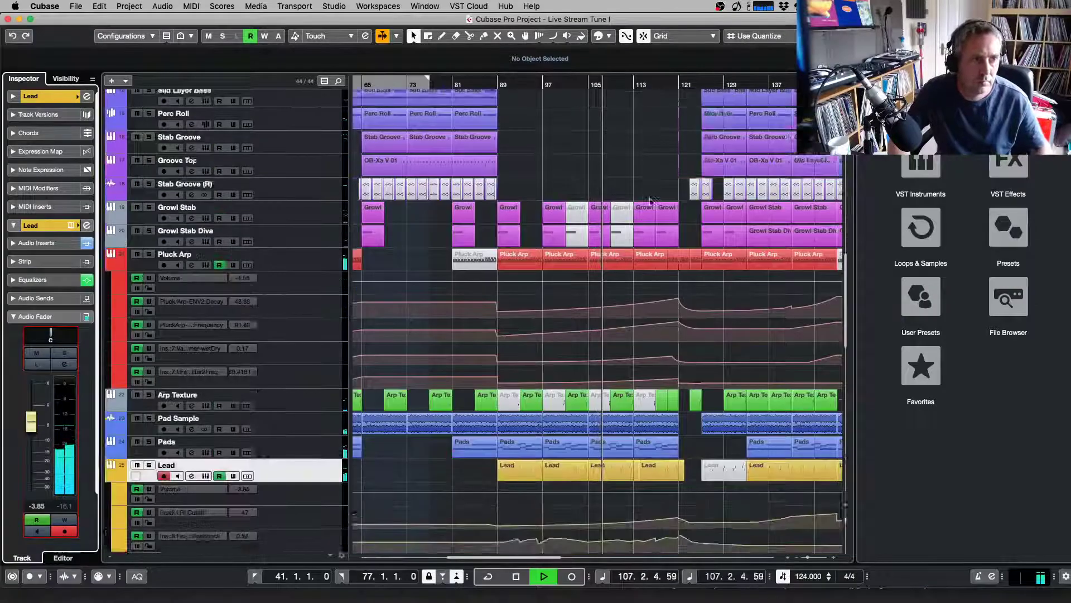
scroll(651, 199, up, 5)
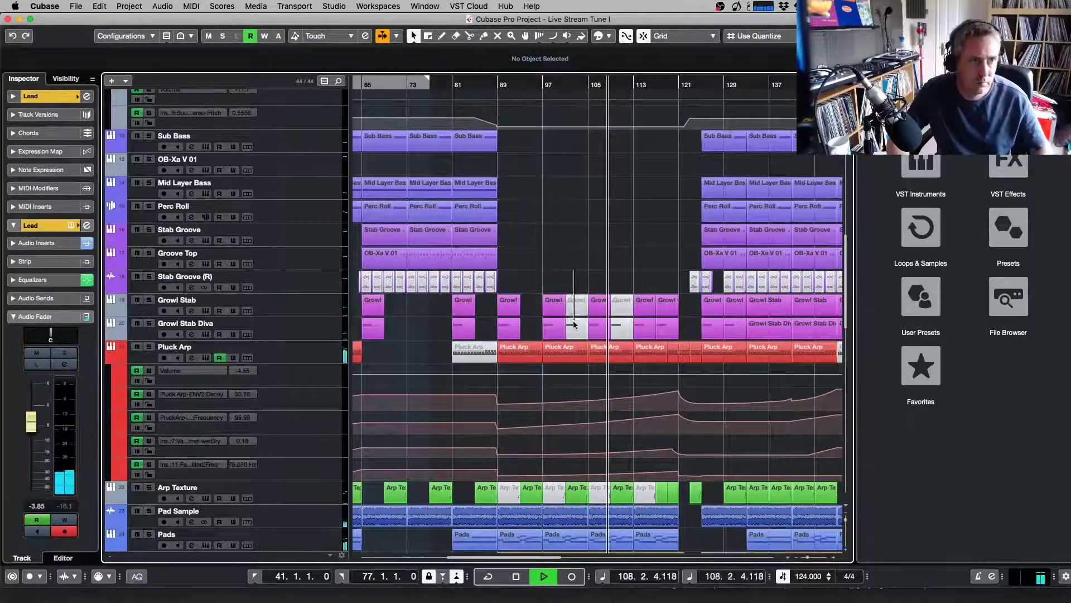
Delete the four-bar clips at bars 101, 109, 117 and 129 on the Growl Stab and Growl Stab Diva tracks
key(super+z)
key(super+z)
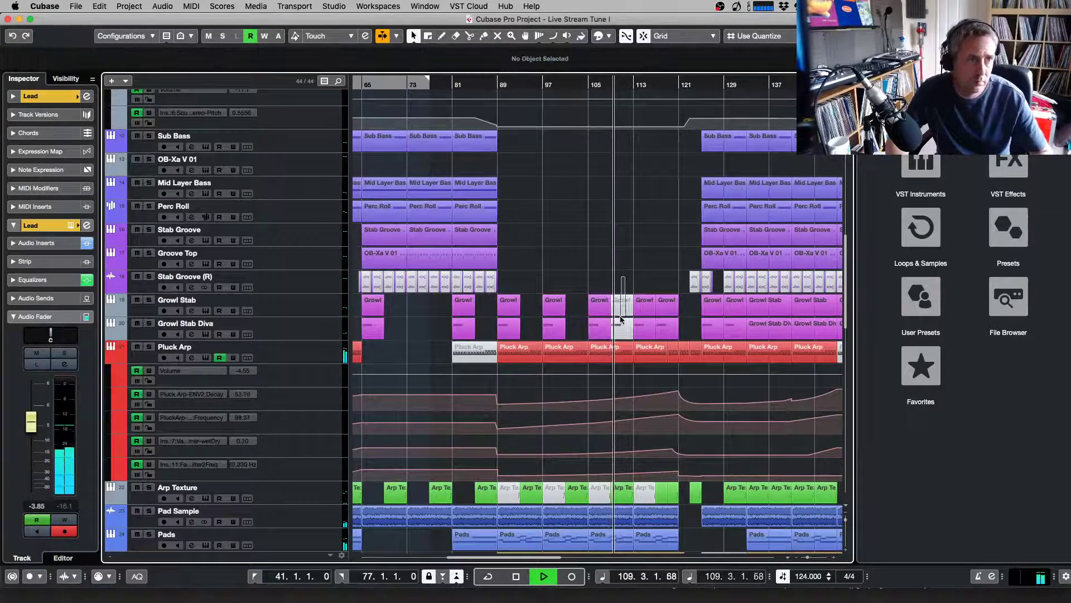
key(super+z)
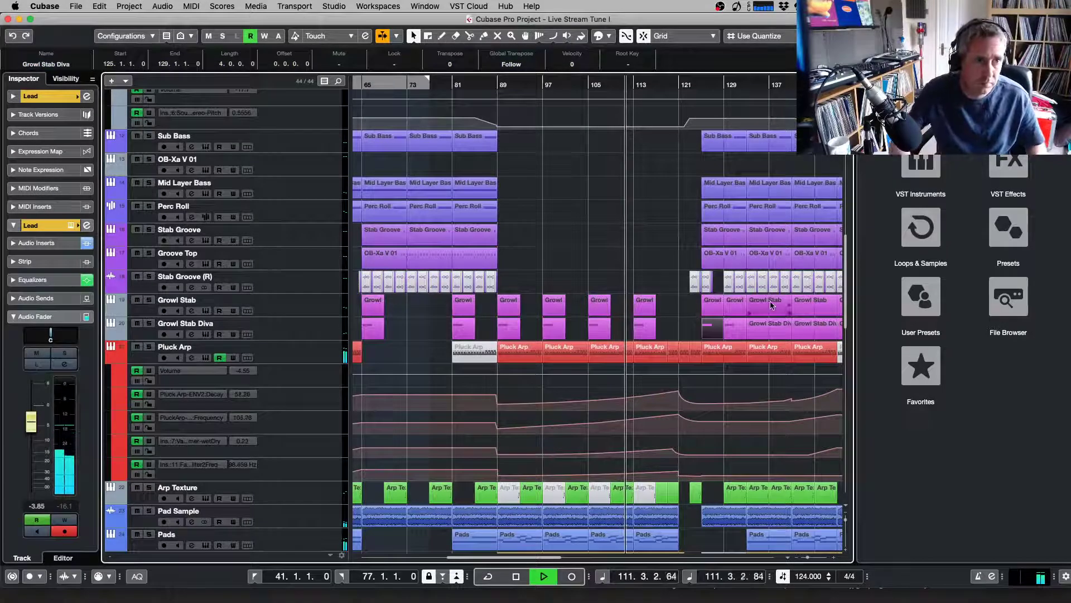
key(super+z)
key(super+z)
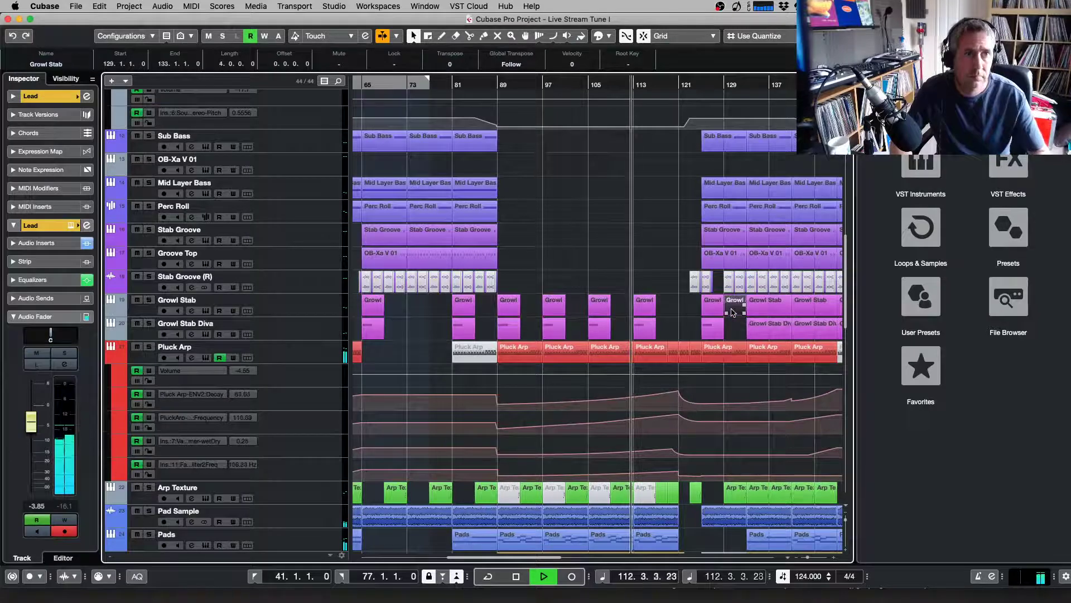
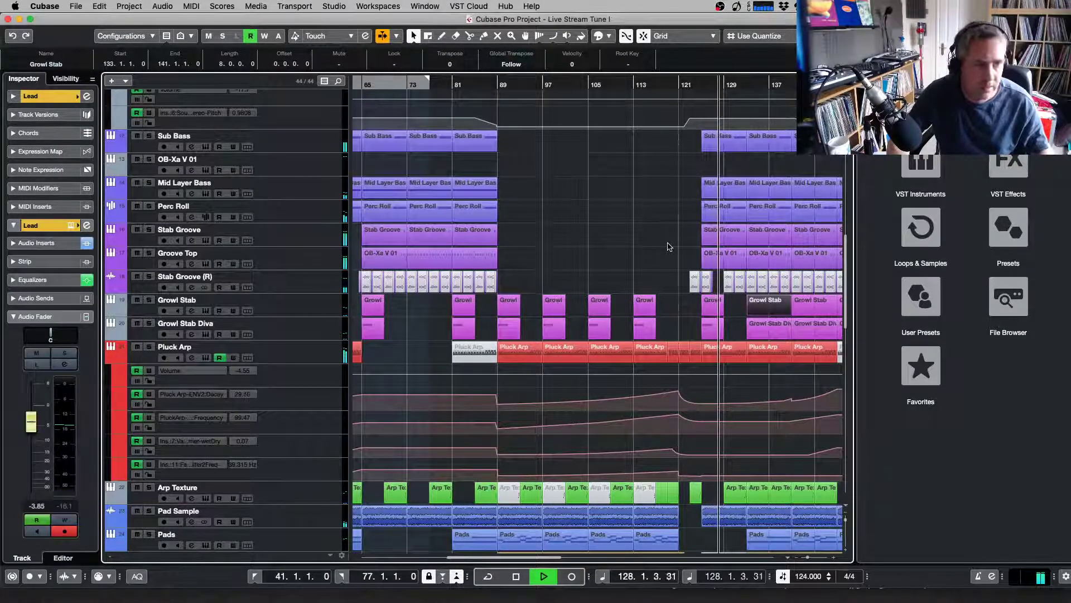
Split the Growl Stab and Growl Stab Diva clips that start at bar 133 at bar 137
key(h)
key(h)
key(h)
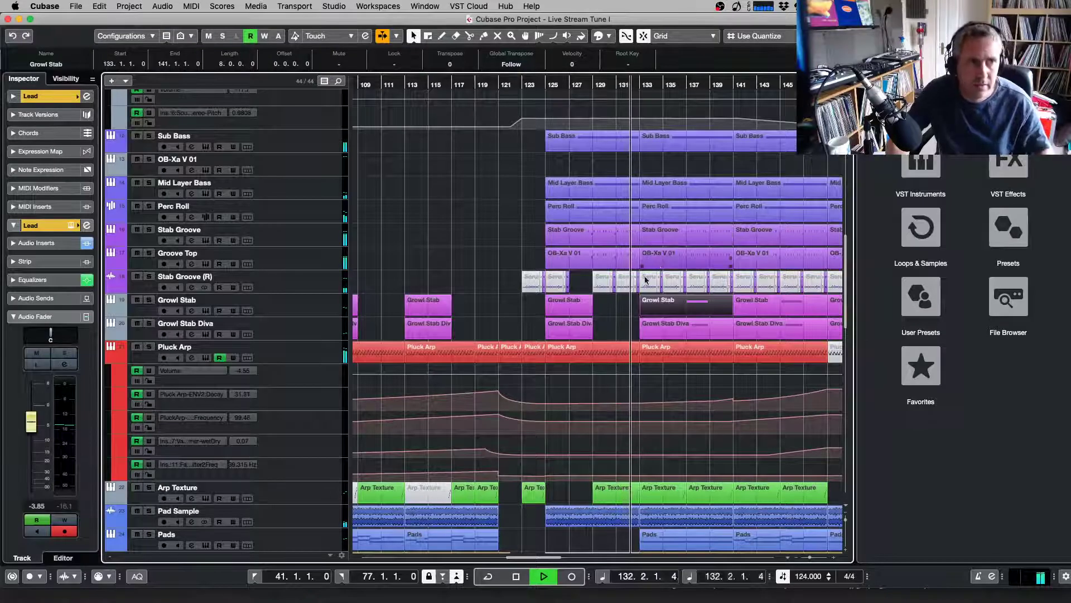
right_click(641, 313)
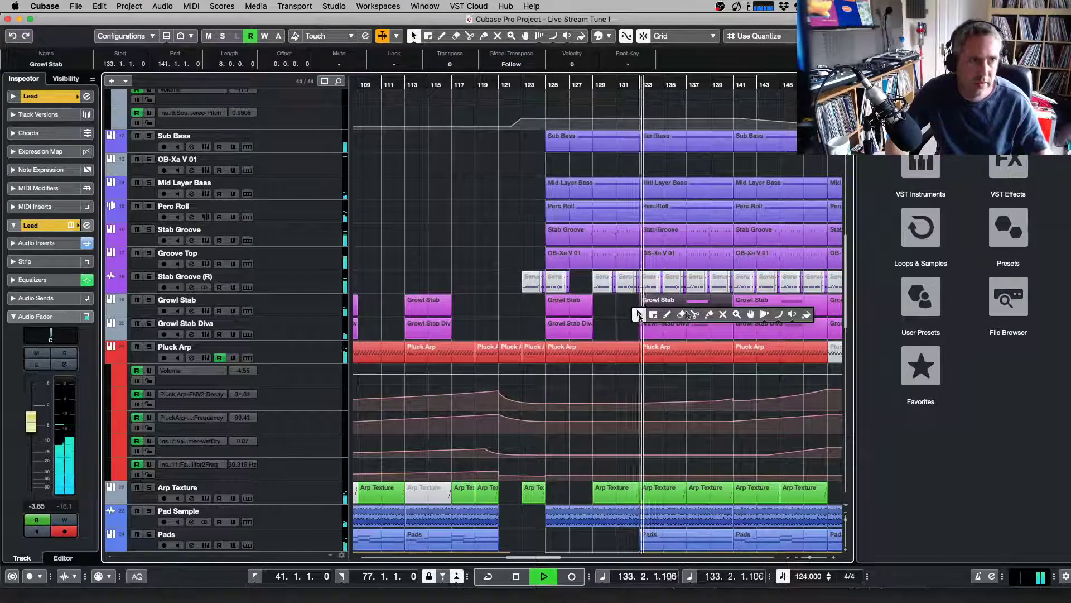
click(697, 312)
click(690, 315)
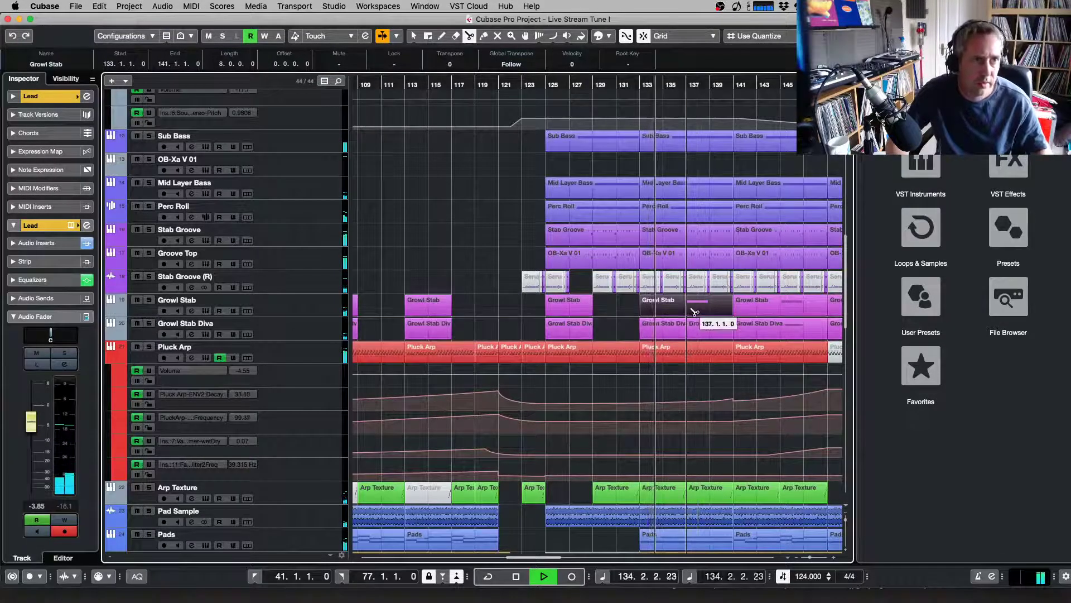
key(1)
Delete the bar 137–141 clips on Growl Stab and Growl Stab Diva, and undo the extra deletion of the following Diva clip
click(702, 307)
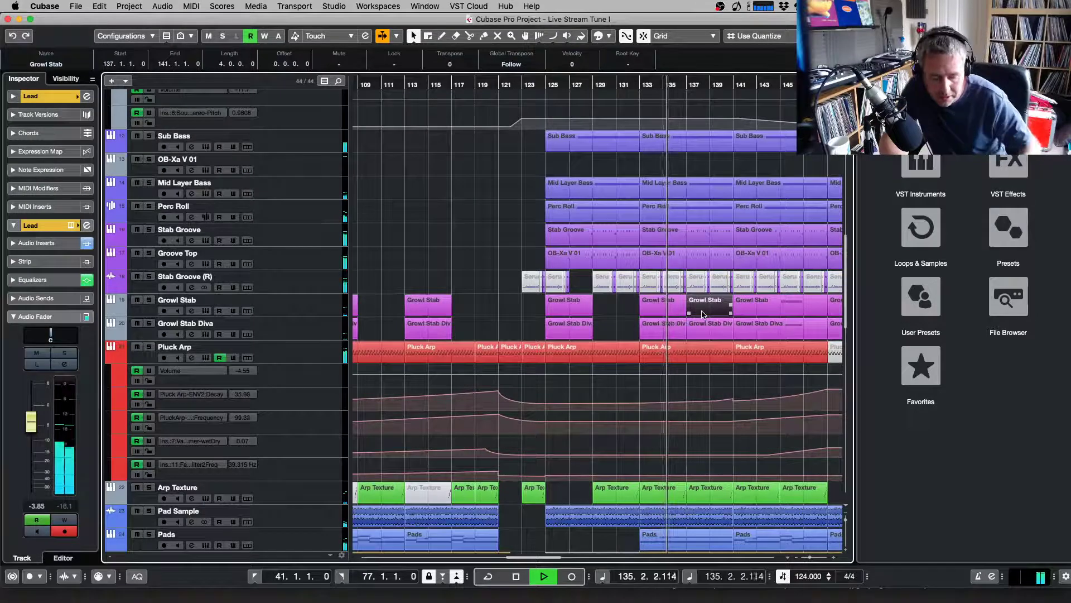
key(BackSpace)
click(700, 329)
key(BackSpace)
key(BackSpace)
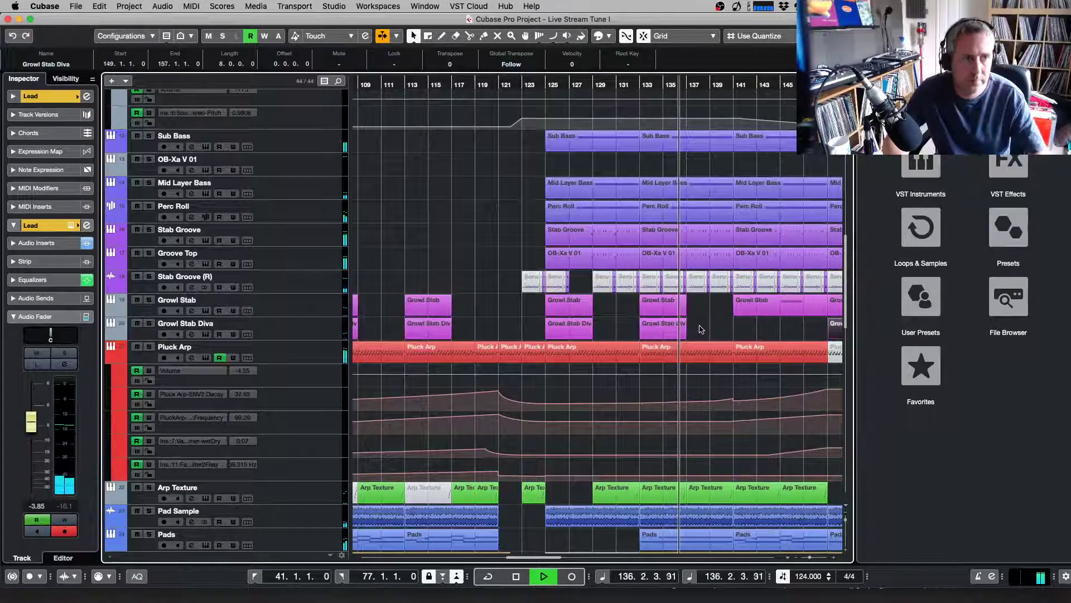
key(super+z)
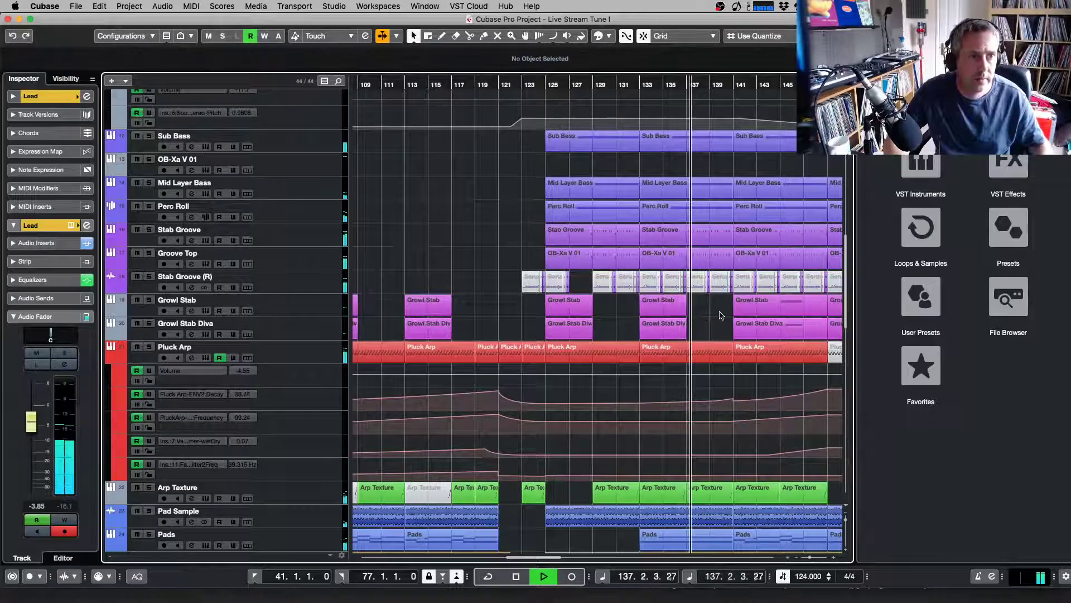
Split the Growl Stab and Growl Stab Diva clips that start at bar 141 at bar 145
key(g)
key(g)
key(g)
key(g)
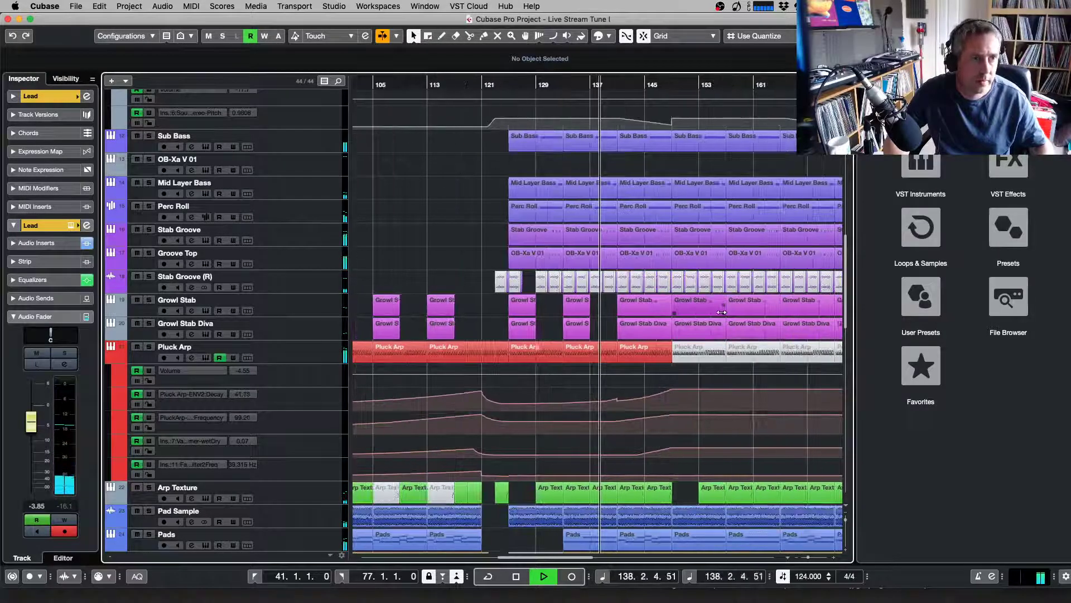
key(h)
key(h)
right_click(697, 316)
click(728, 312)
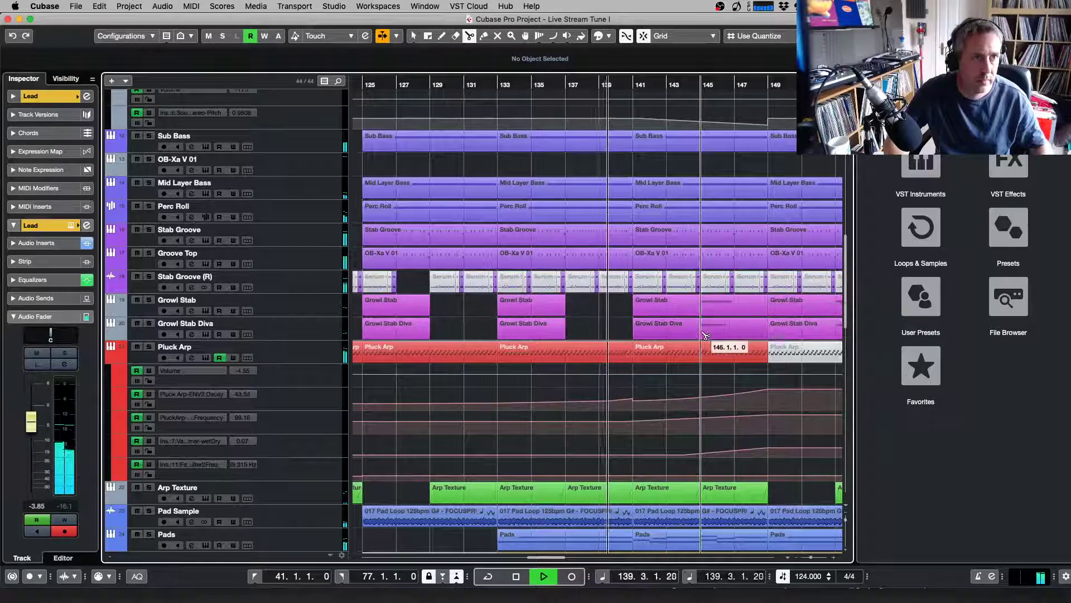
click(702, 331)
right_click(701, 313)
click(700, 306)
Delete the bar 145–149 clips on the Growl Stab Diva and Growl Stab tracks
click(725, 330)
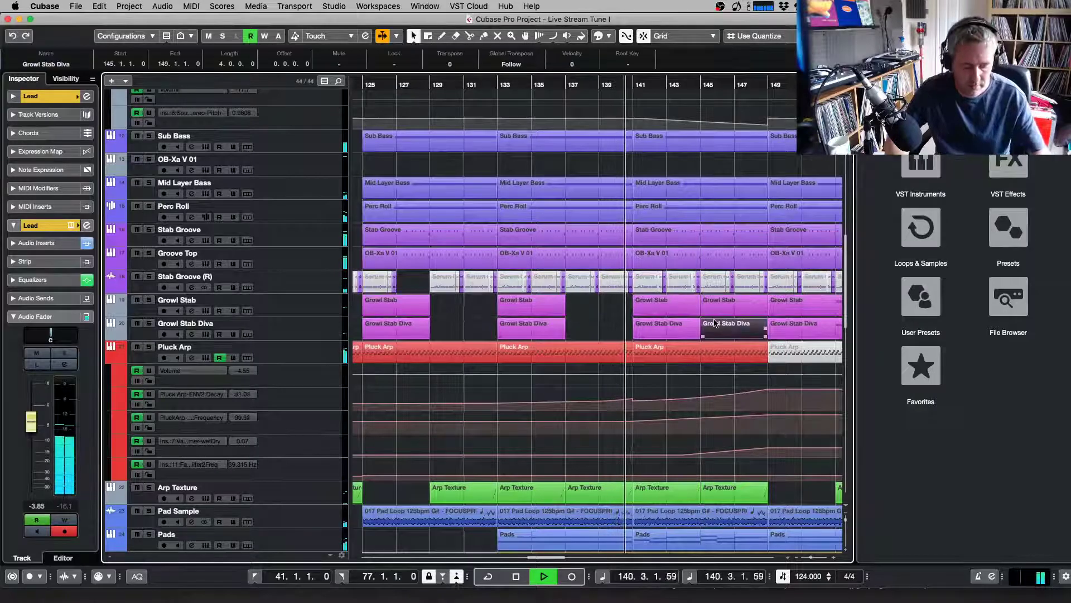
key(Delete)
click(724, 306)
key(Delete)
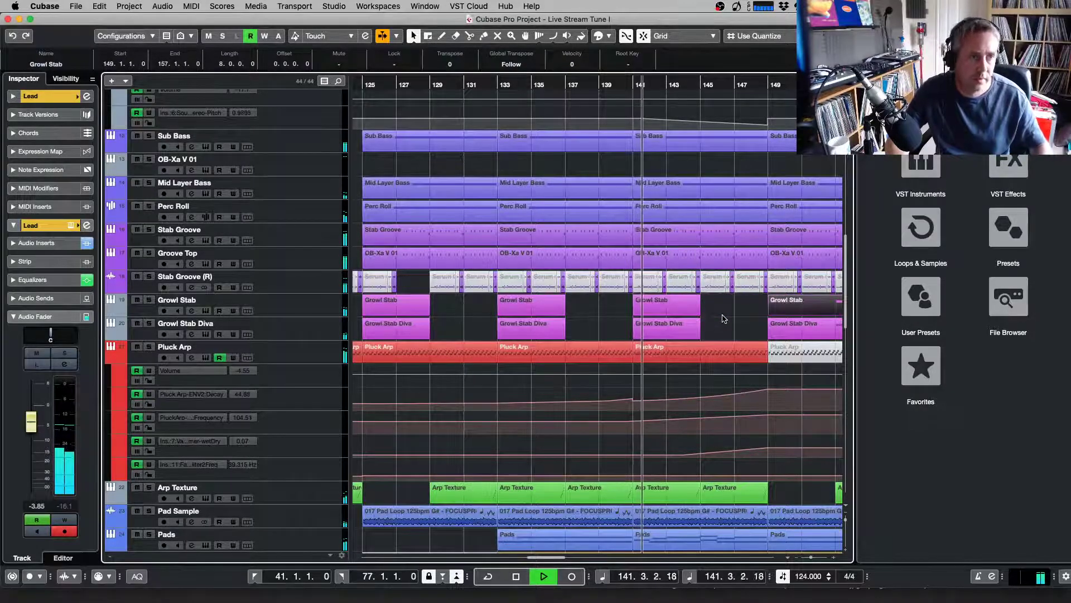
Split the Growl Stab and Growl Stab Diva clips that start at bar 149 at bar 153
scroll(725, 321, down, 5)
scroll(727, 326, up, 5)
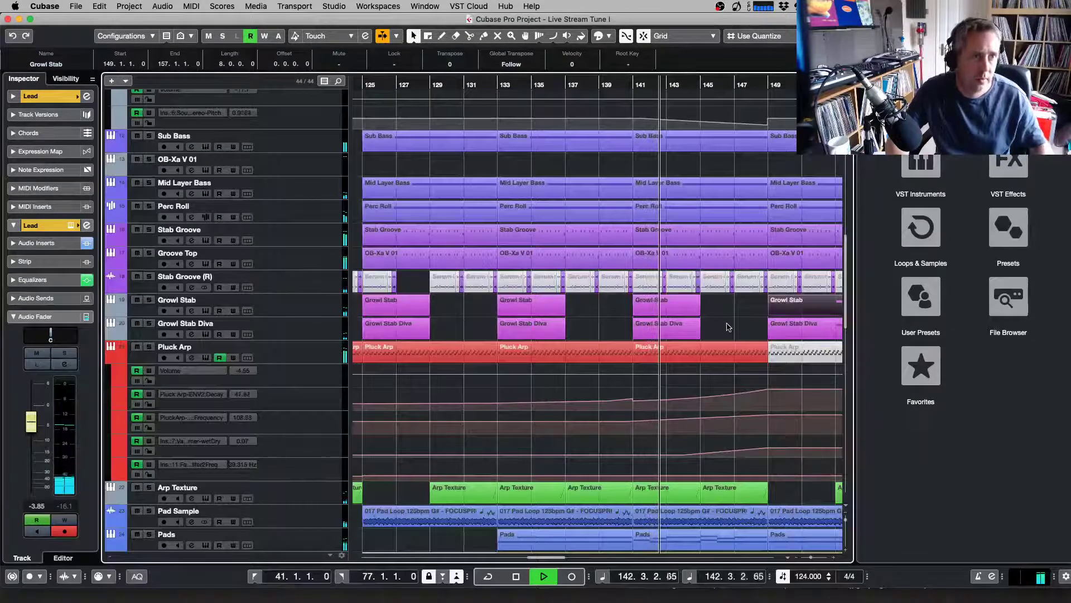
scroll(729, 324, down, 4)
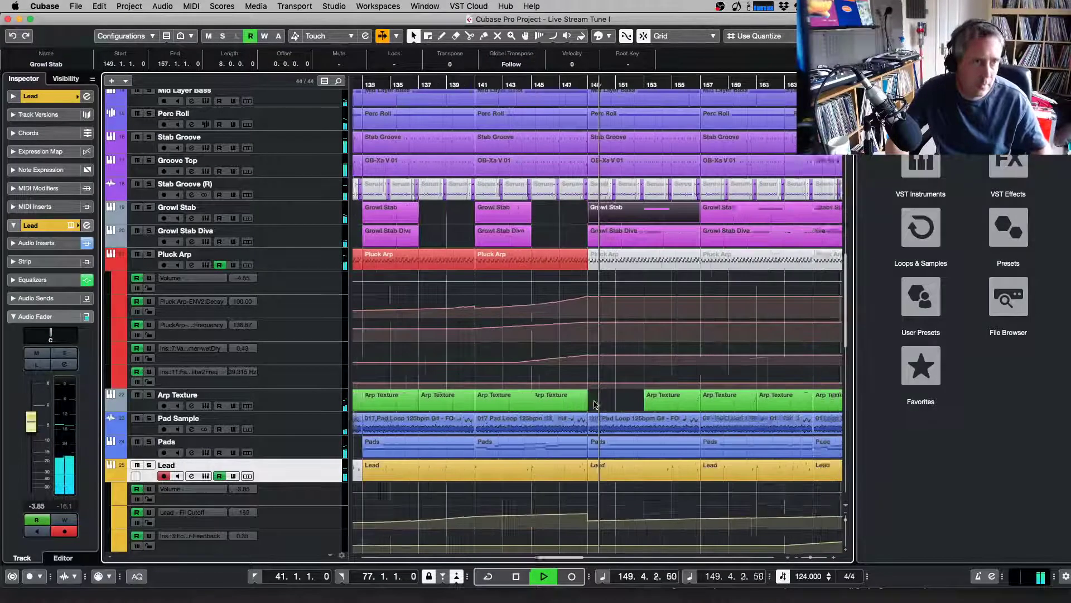
key(g)
key(g)
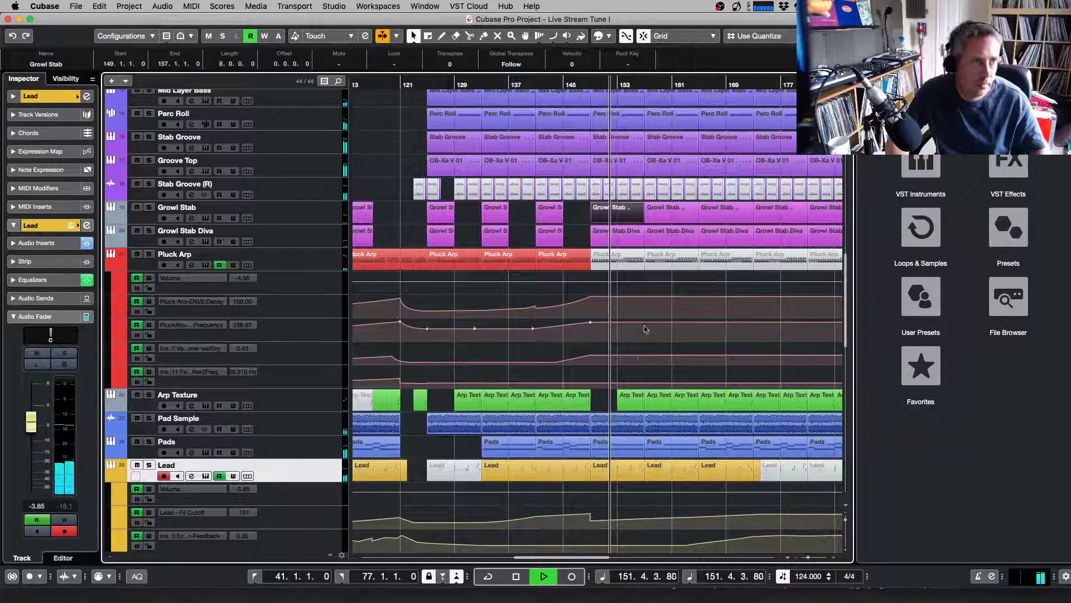
key(h)
key(3)
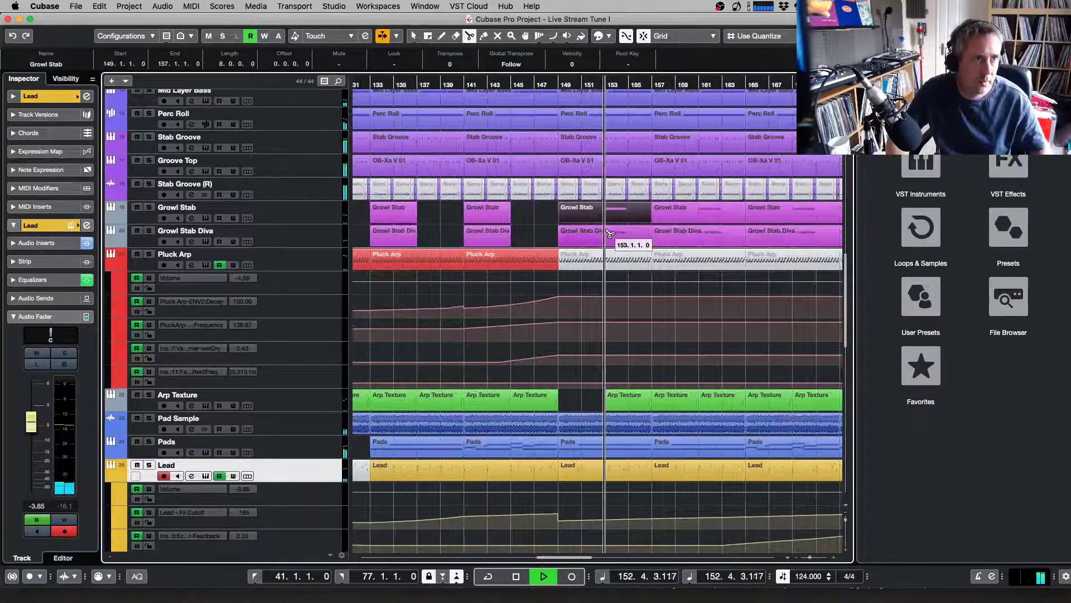
click(608, 215)
key(1)
Delete the bar 153–157 clips on the Growl Stab and Growl Stab Diva tracks
click(616, 217)
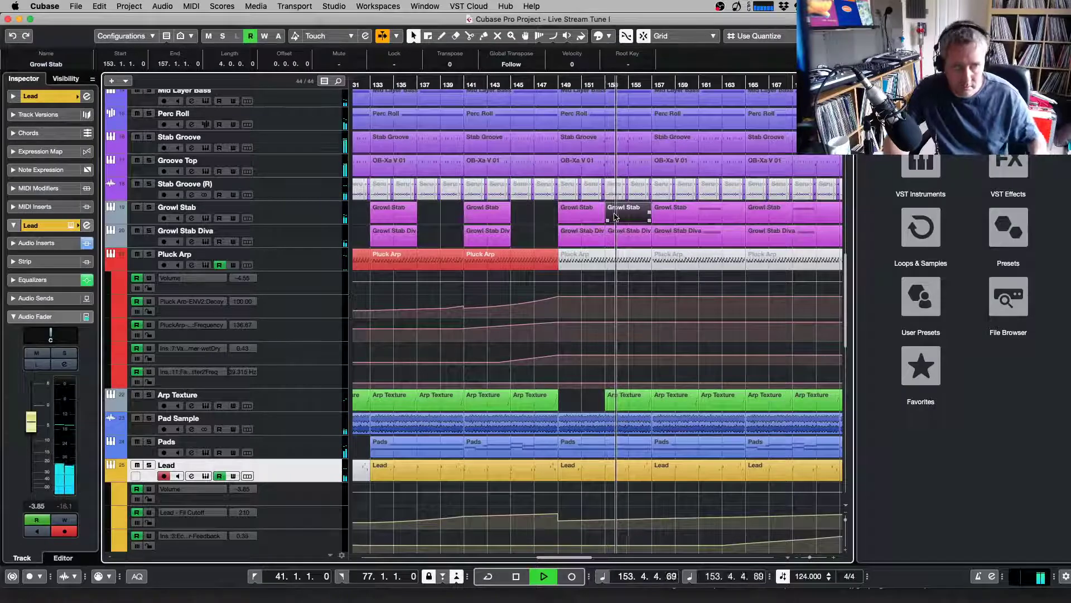
key(Delete)
click(624, 237)
key(Delete)
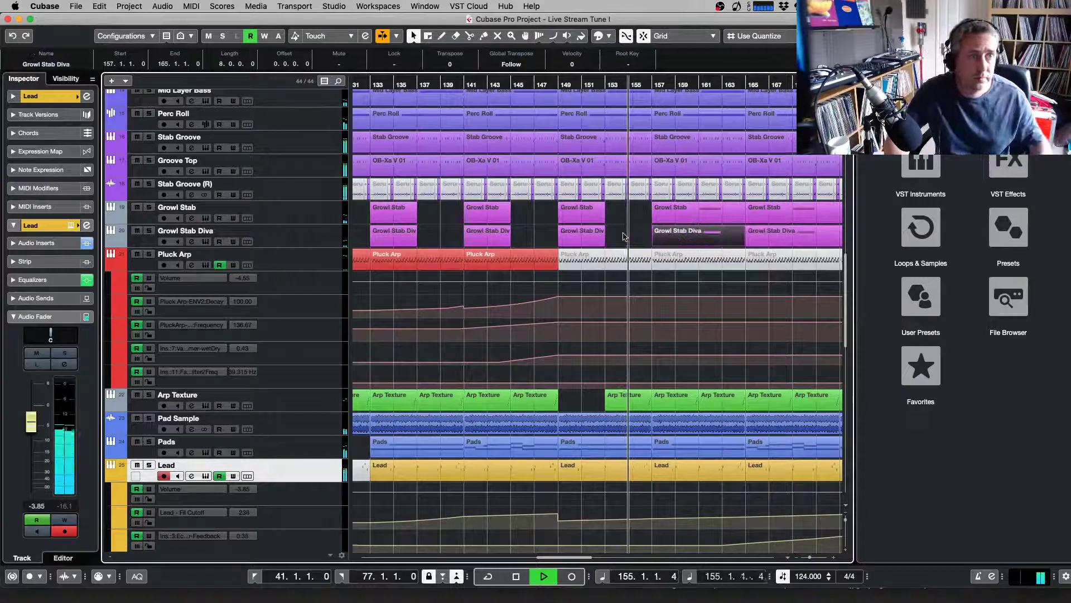
Split the Growl Stab and Growl Stab Diva clips that start at bar 157 at bar 161
key(g)
key(g)
key(g)
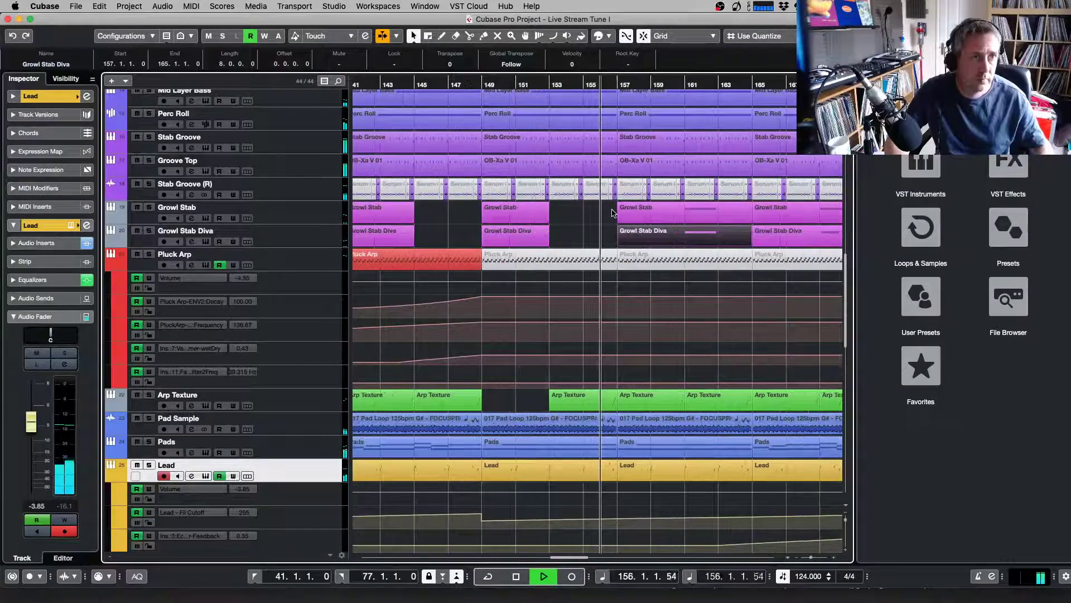
click(591, 215)
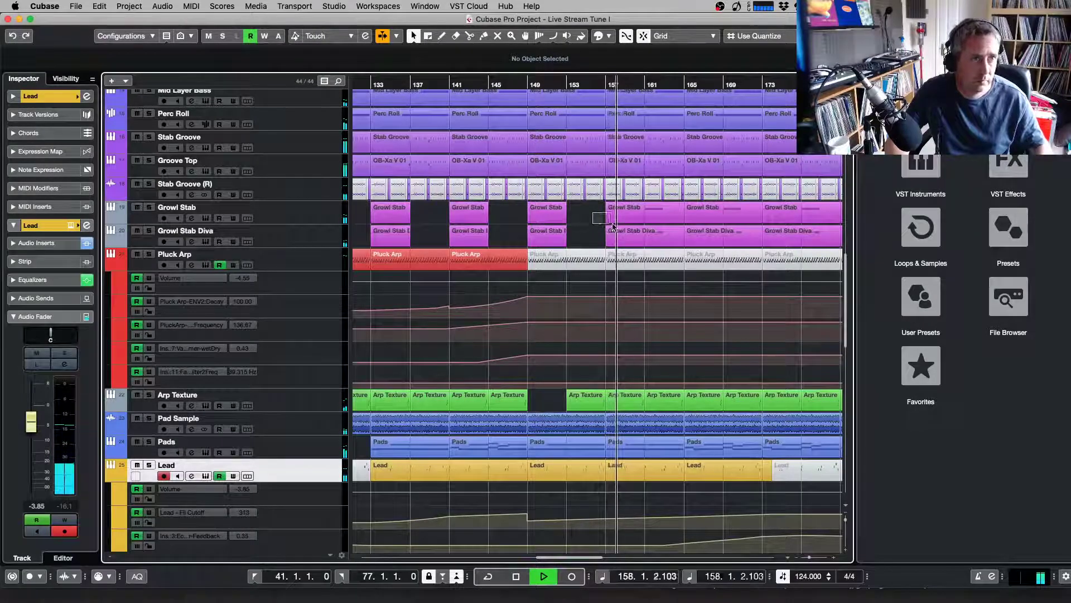
right_click(642, 219)
click(674, 219)
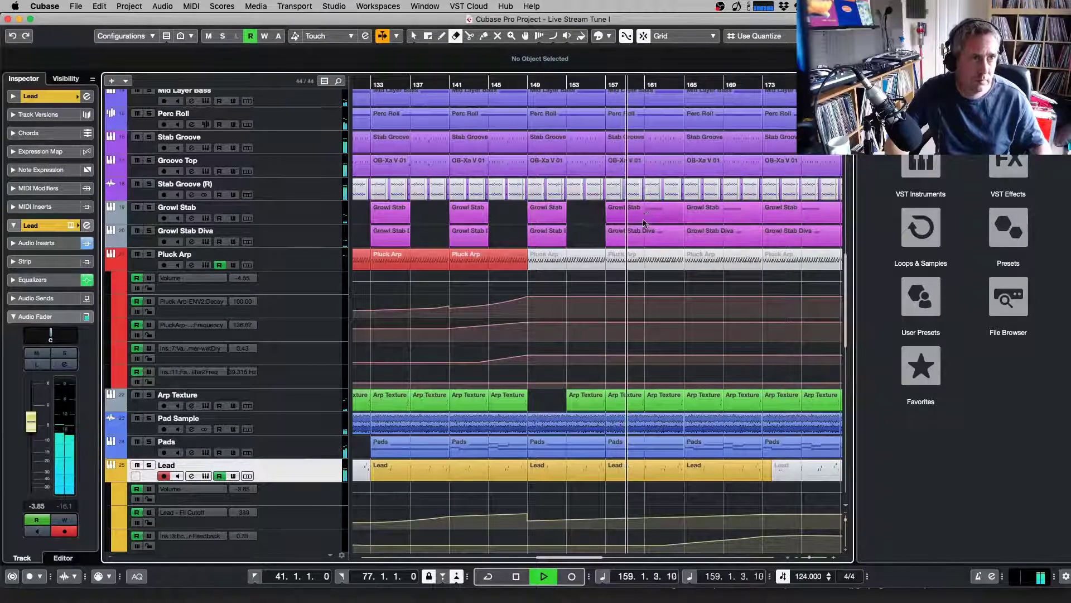
right_click(641, 215)
click(648, 219)
click(647, 219)
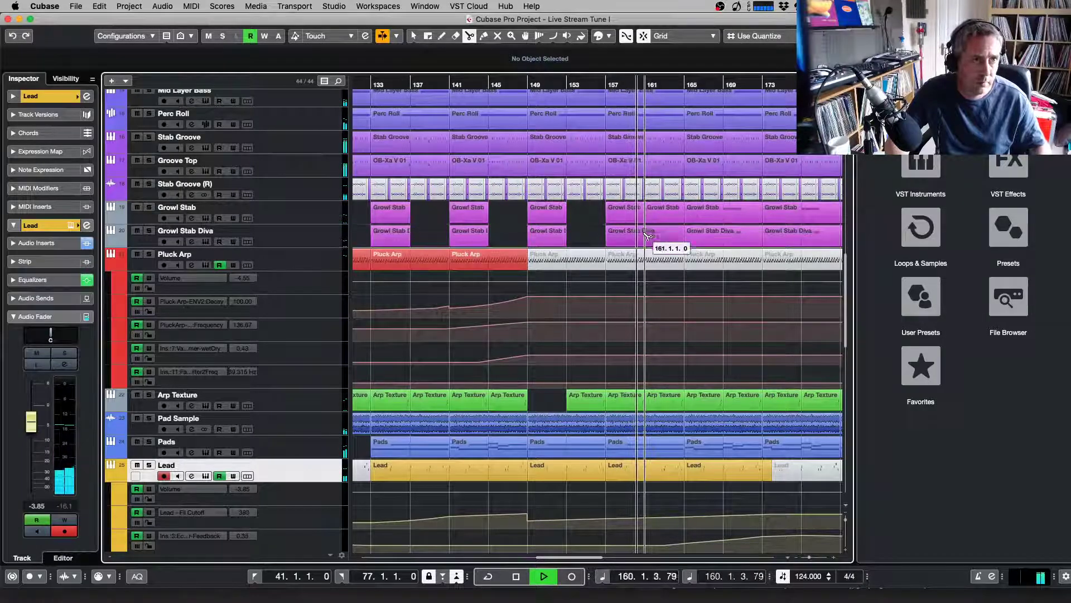
key(1)
Delete the bar 161–165 clips on the Growl Stab Diva and Growl Stab tracks
key(Delete)
click(657, 219)
key(Delete)
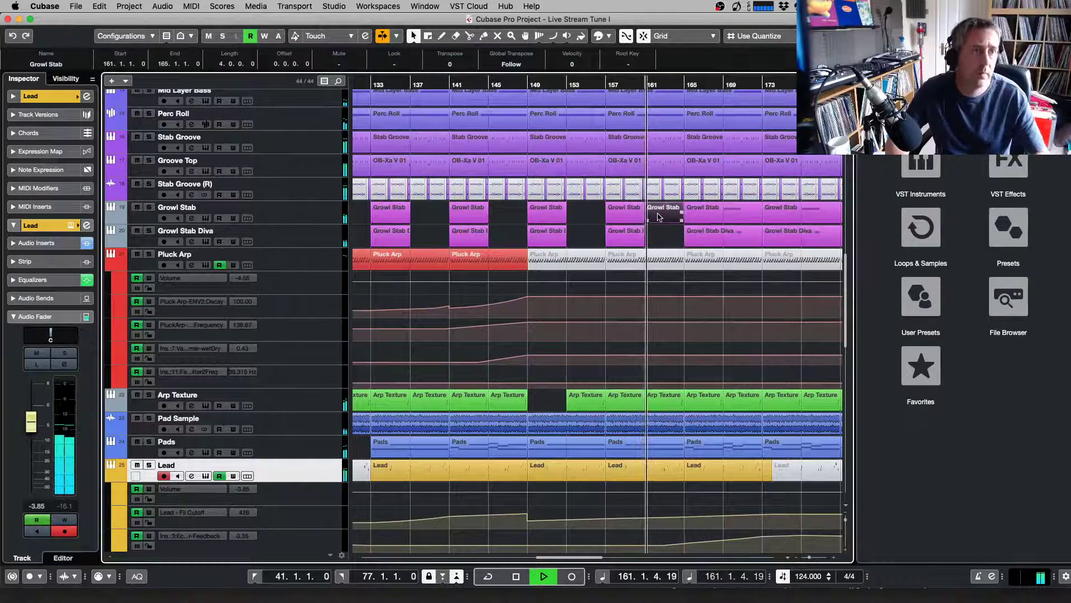
click(664, 220)
drag(664, 220, 618, 234)
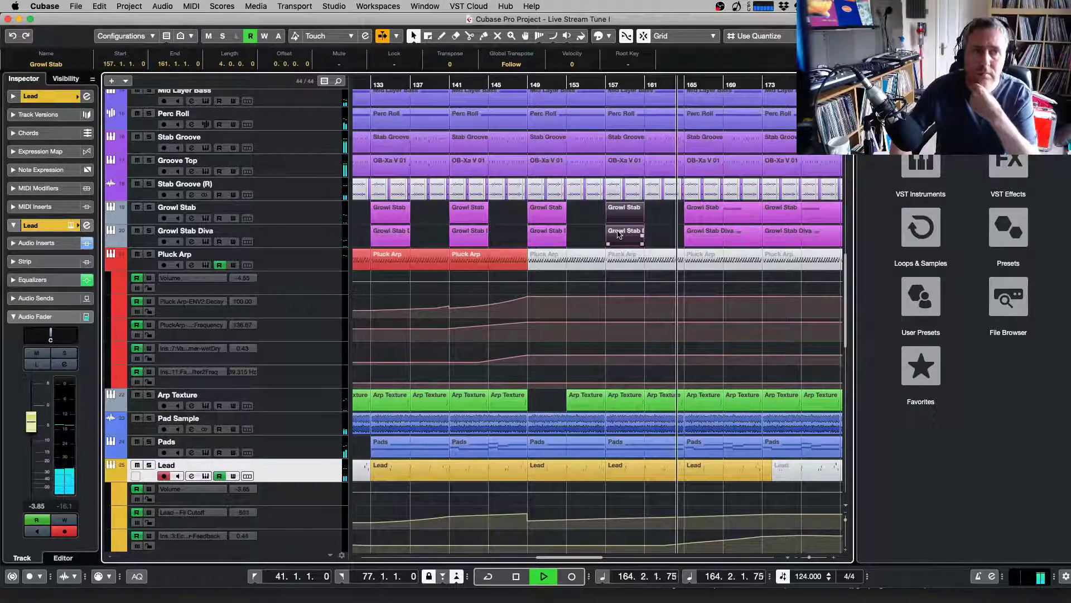
Split the Growl Stab and Growl Stab Diva clips that start at bar 165 at bar 169
right_click(682, 227)
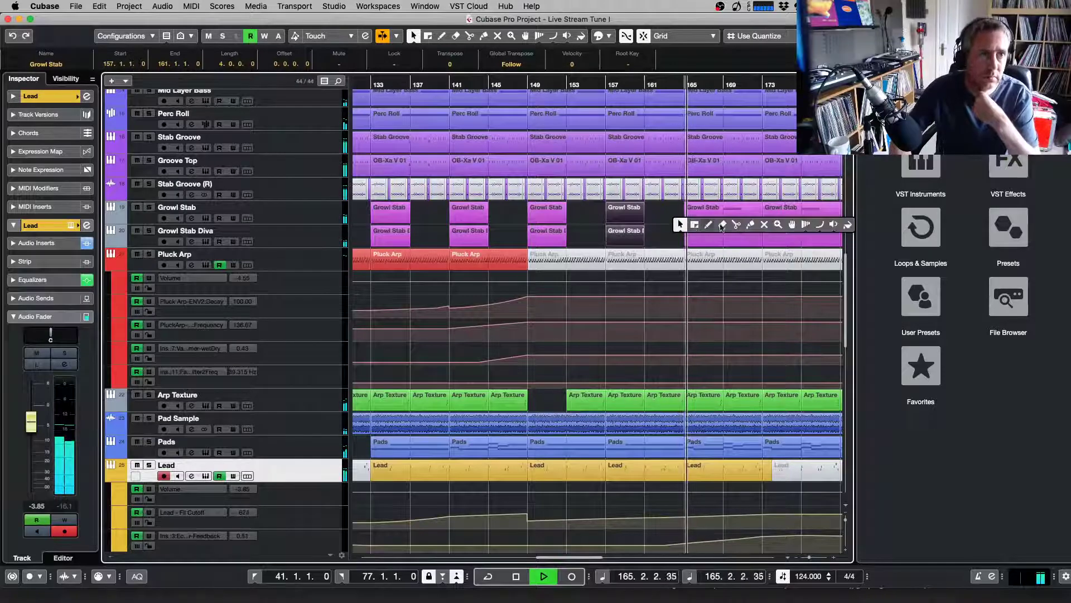
click(740, 228)
click(726, 239)
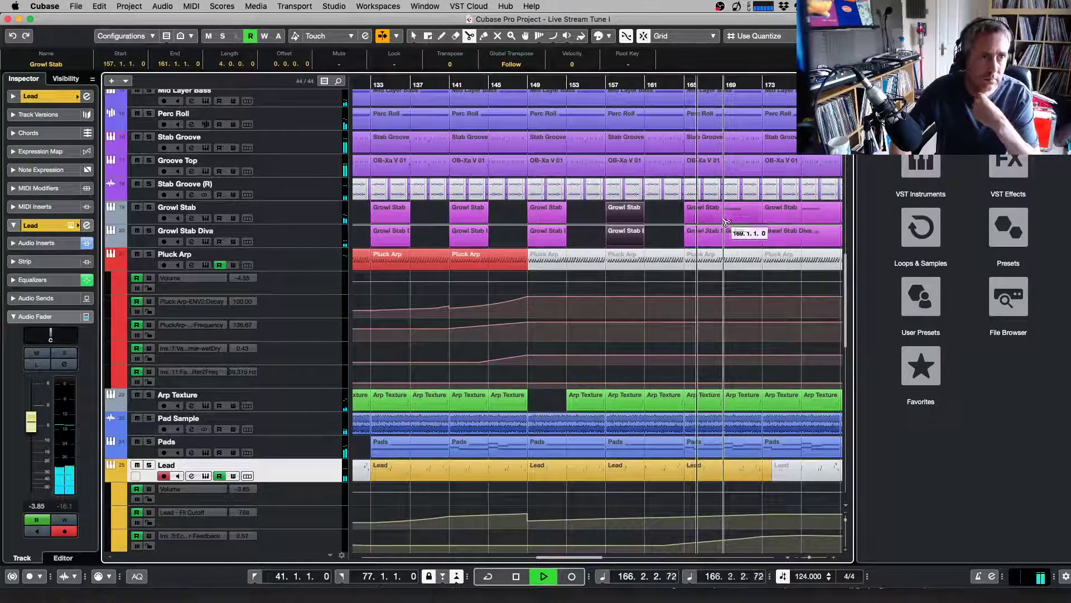
right_click(724, 205)
click(726, 209)
Delete the bar 169–173 clips on the Growl Stab and Growl Stab Diva tracks
click(734, 222)
key(Delete)
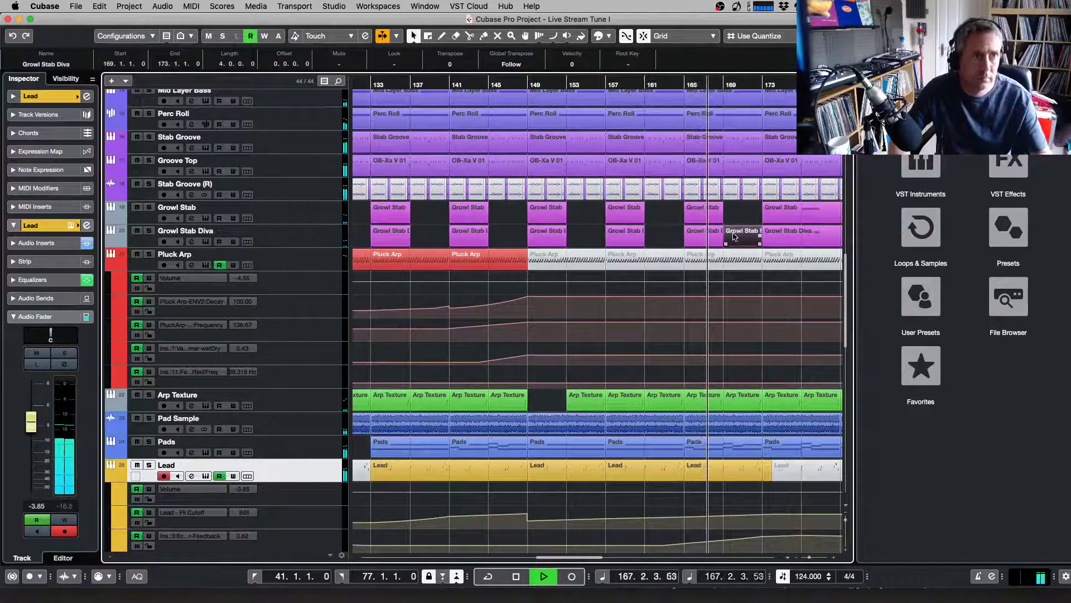
click(734, 232)
key(Delete)
Split the Growl Stab and Growl Stab Diva clips that start at bar 173 at bar 177
key(g)
key(g)
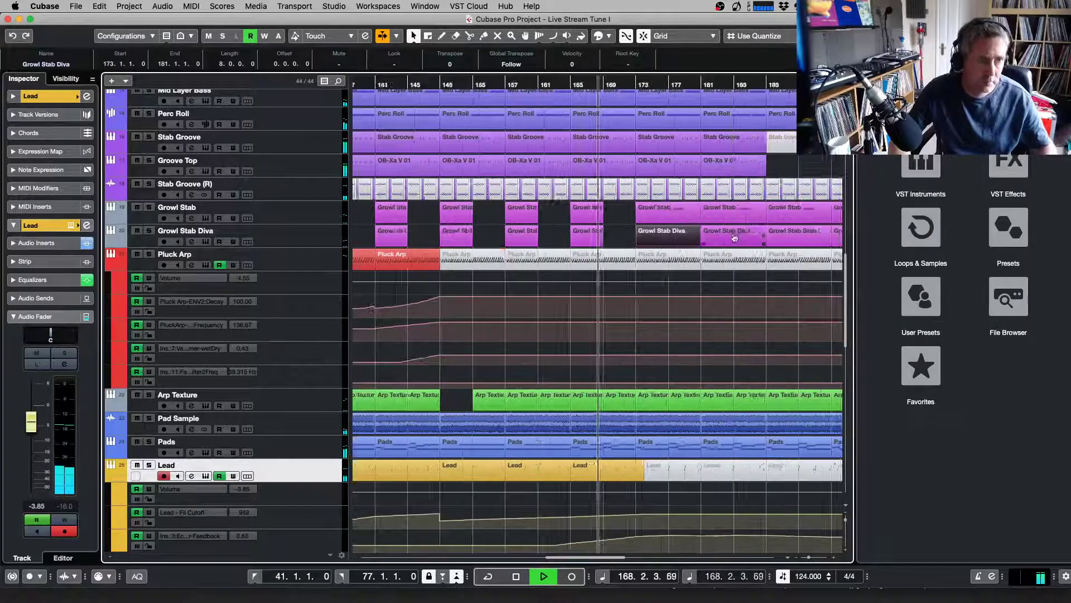
scroll(725, 248, down, 10)
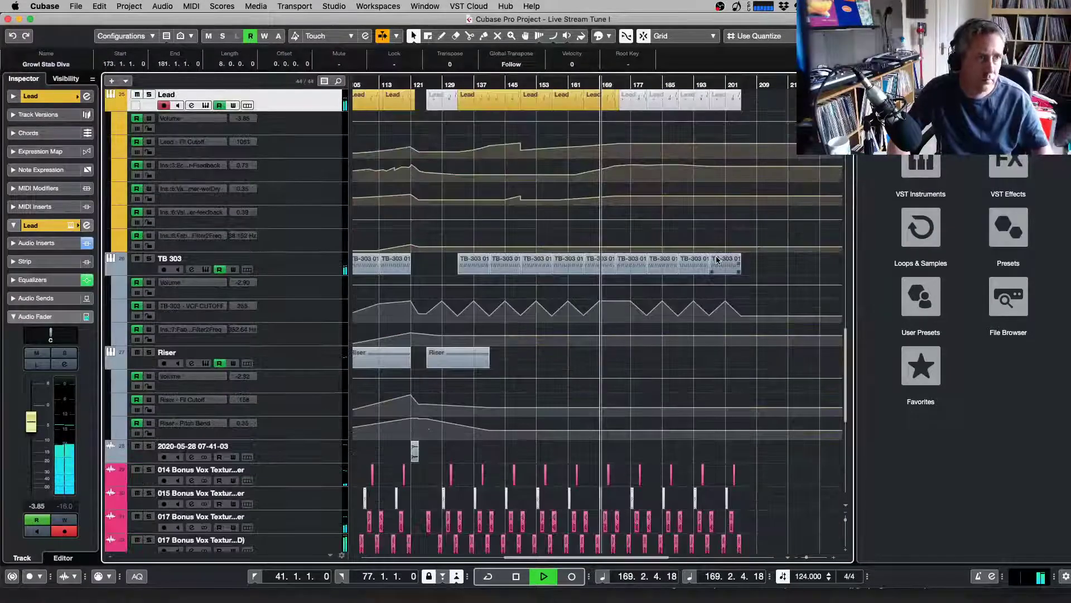
key(h)
key(h)
scroll(720, 257, up, 10)
key(h)
key(h)
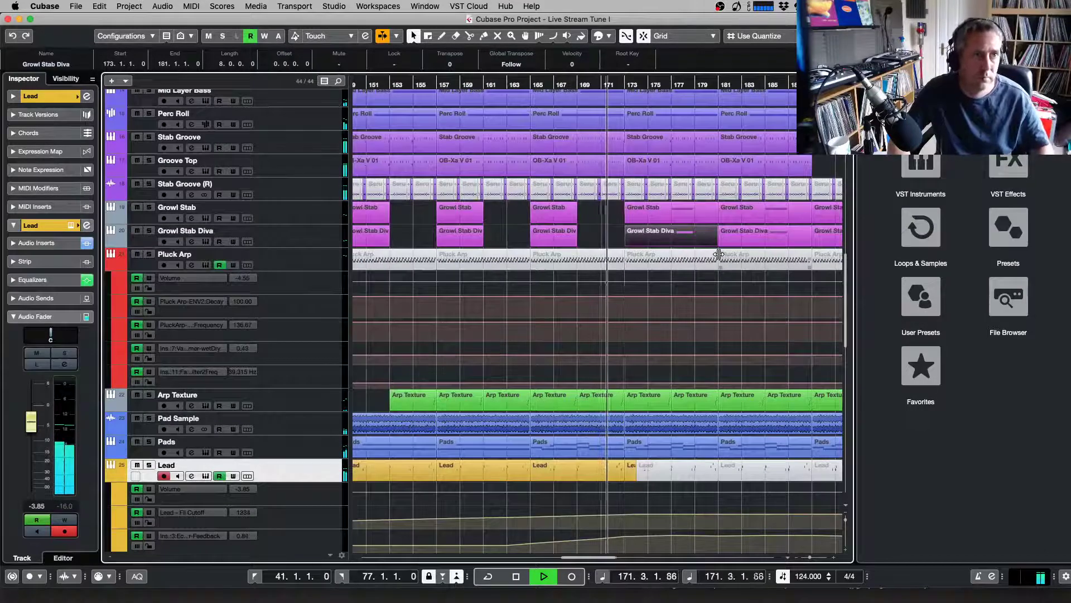
key(3)
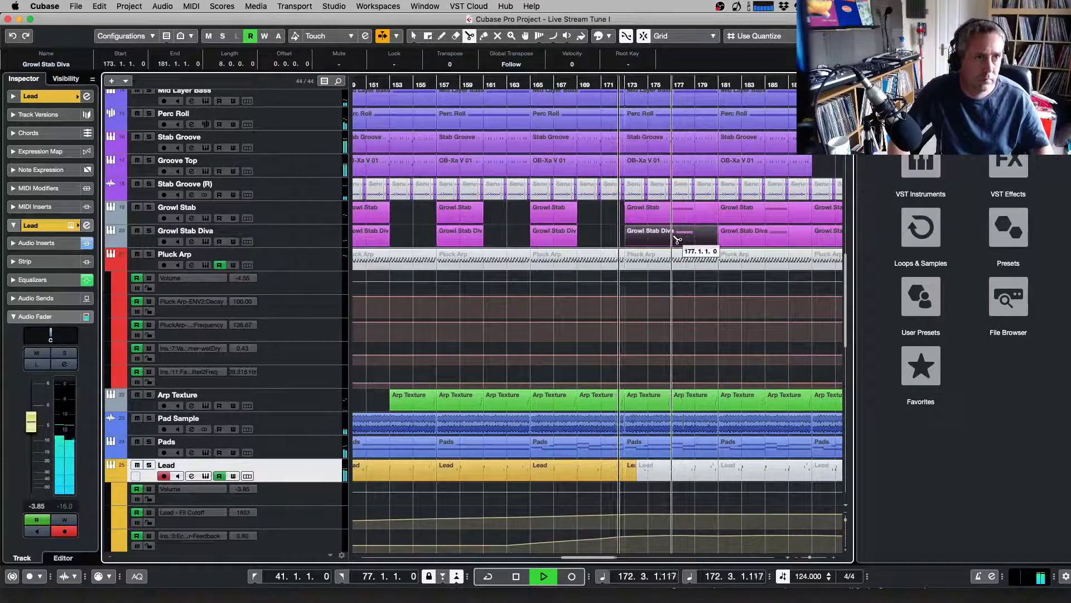
click(677, 240)
right_click(678, 240)
Delete the bar 177–181 clips on the Growl Stab and Growl Stab Diva tracks
click(687, 218)
click(686, 237)
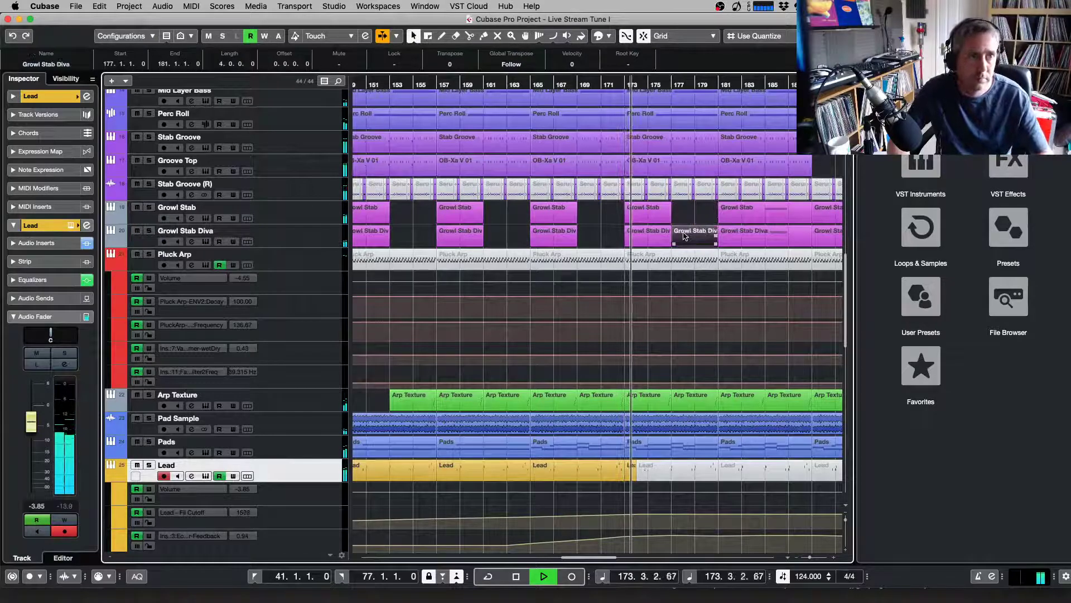
key(Delete)
key(g)
key(g)
key(g)
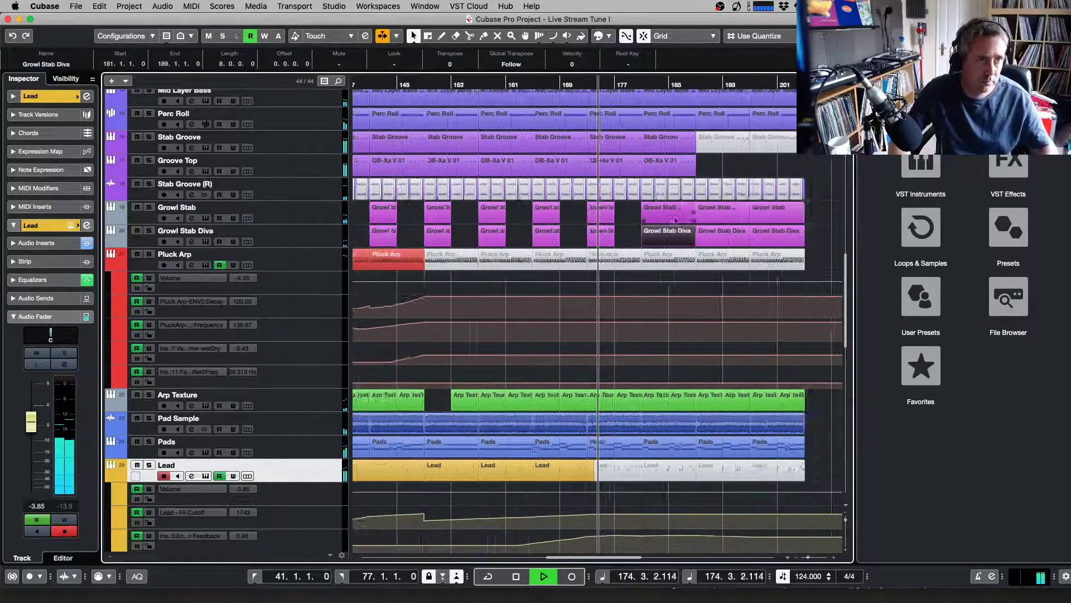
Split the Growl Stab and Growl Stab Diva clips at bars 185, 193 and 201
click(618, 216)
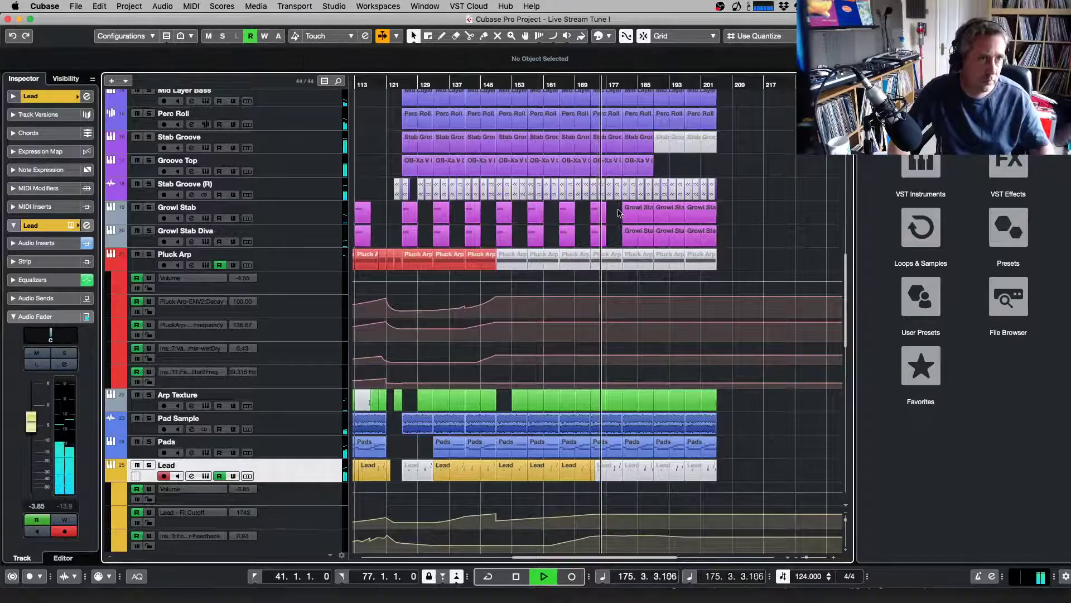
key(2)
key(1)
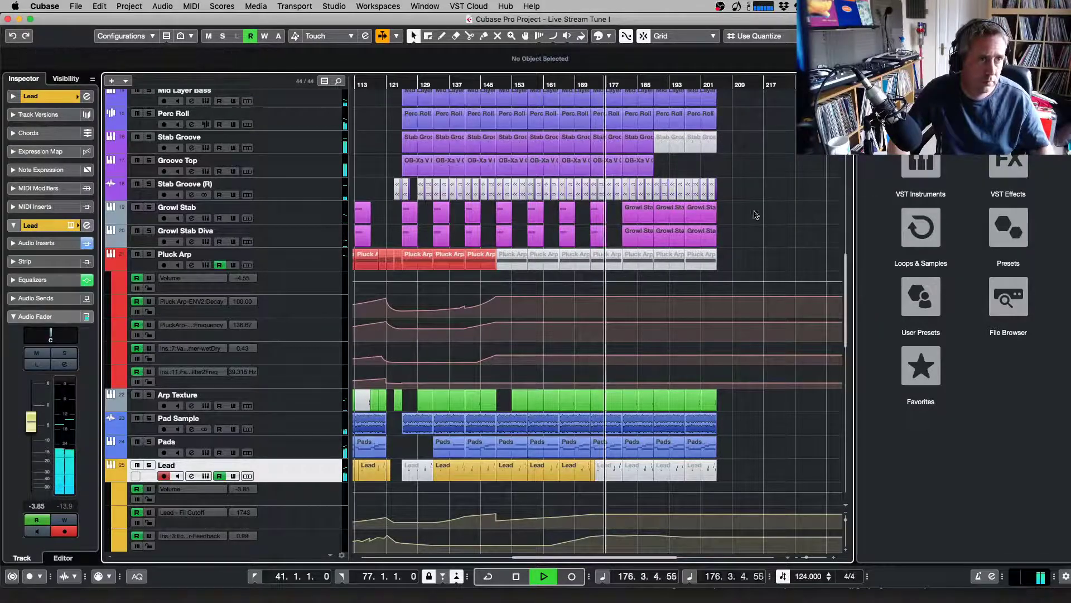
key(3)
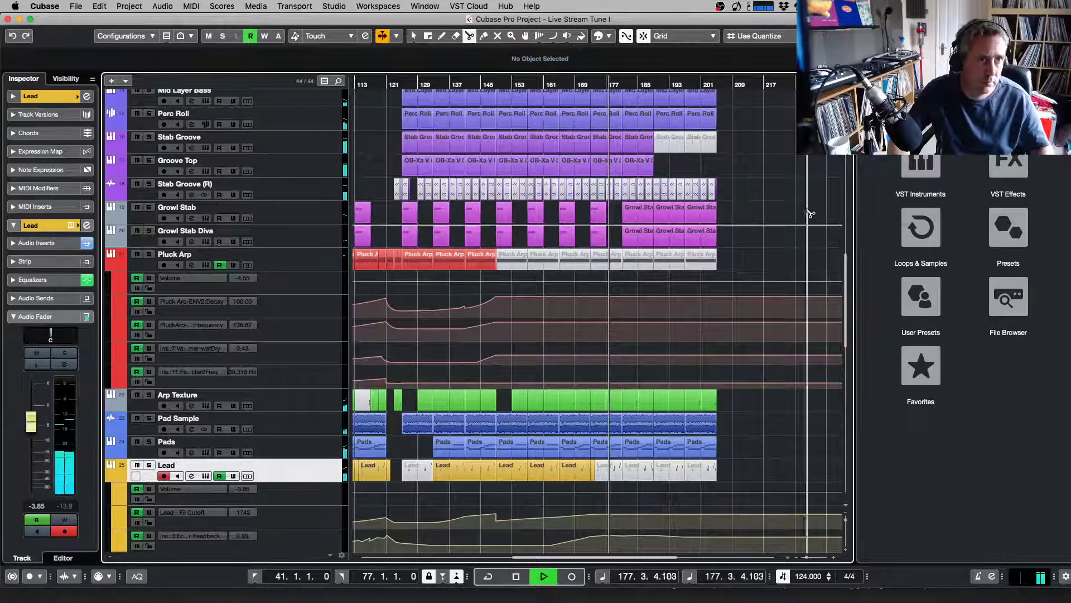
click(640, 226)
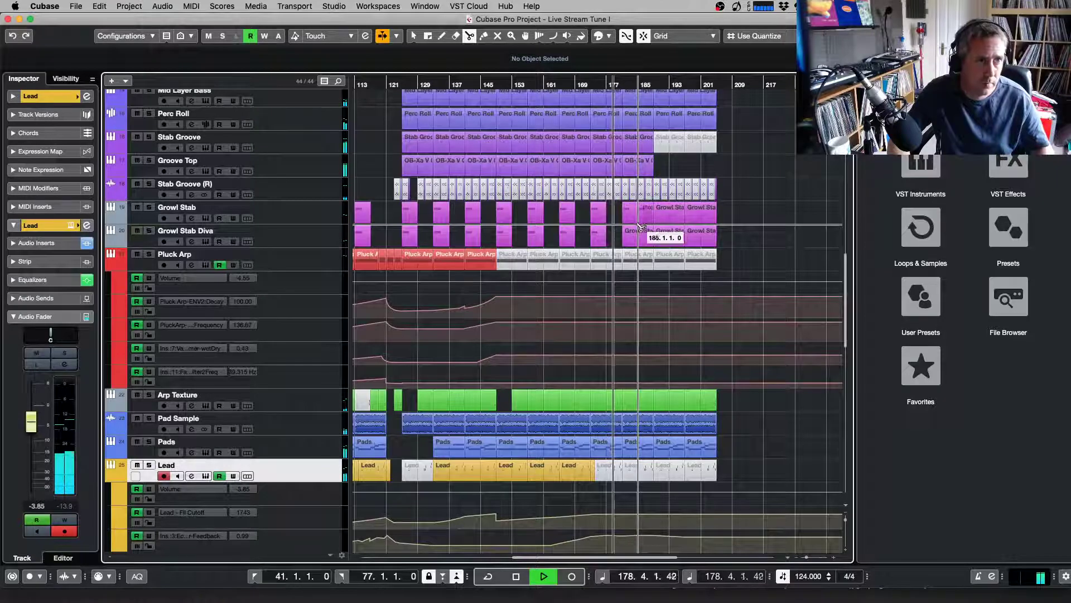
click(674, 245)
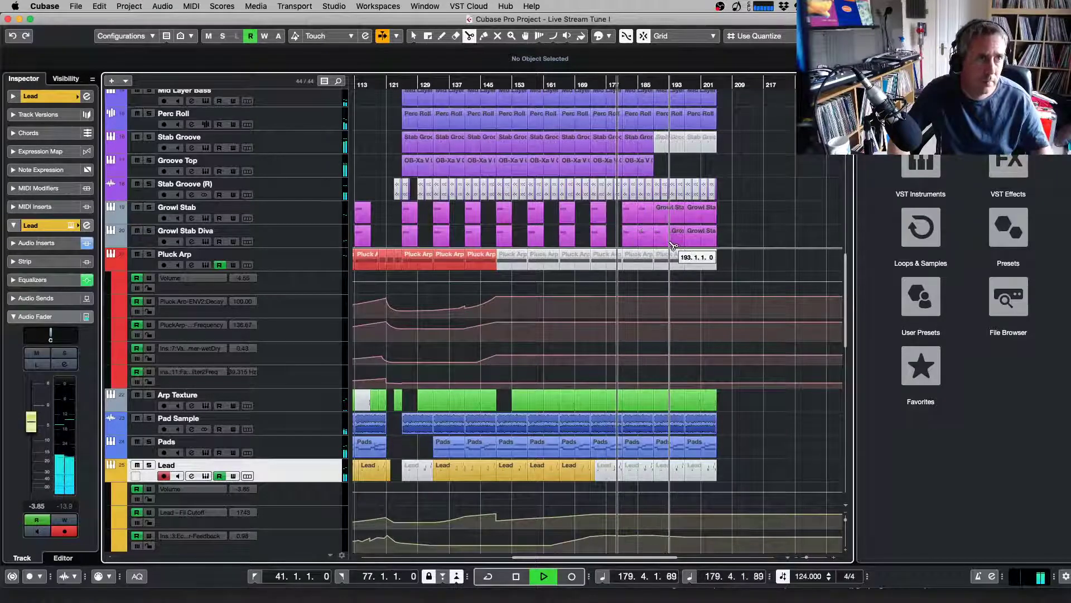
click(704, 222)
right_click(704, 223)
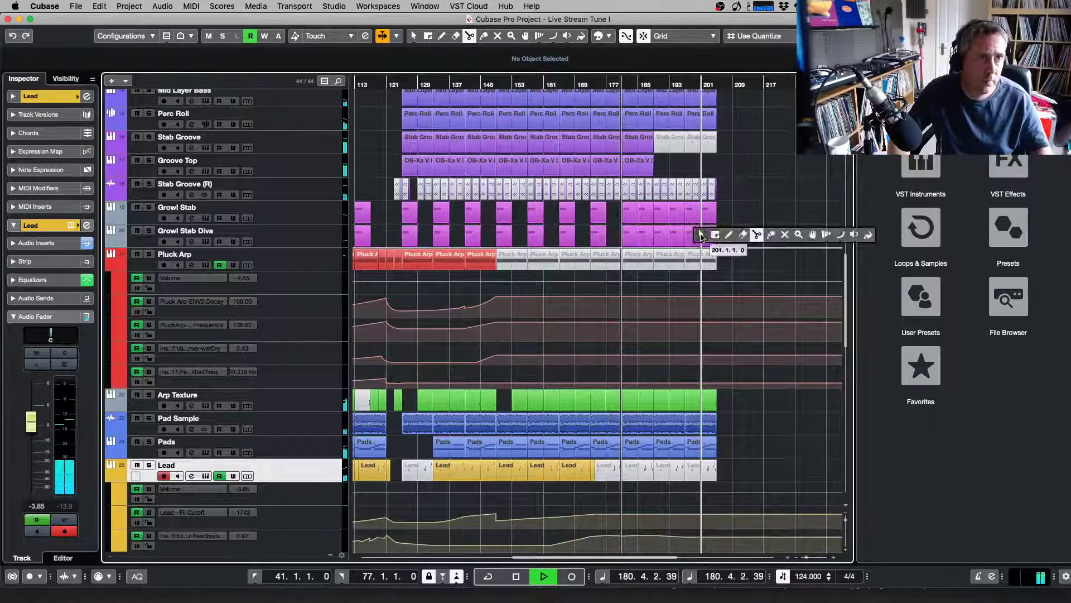
click(701, 233)
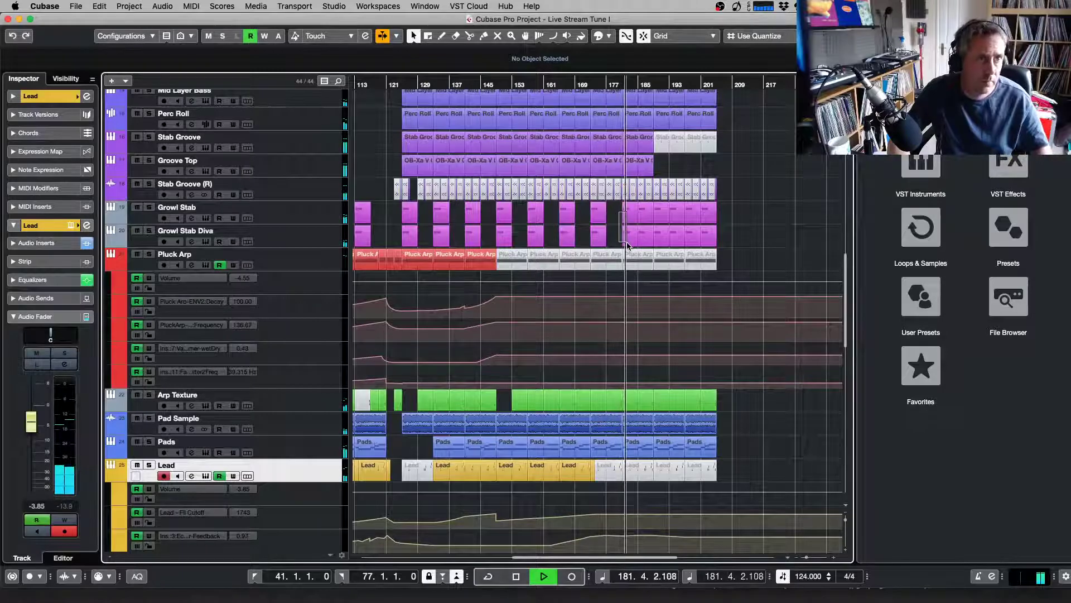
Delete the bar 181–189 and bar 193–197 clips on the Growl Stab and Growl Stab Diva tracks
click(646, 233)
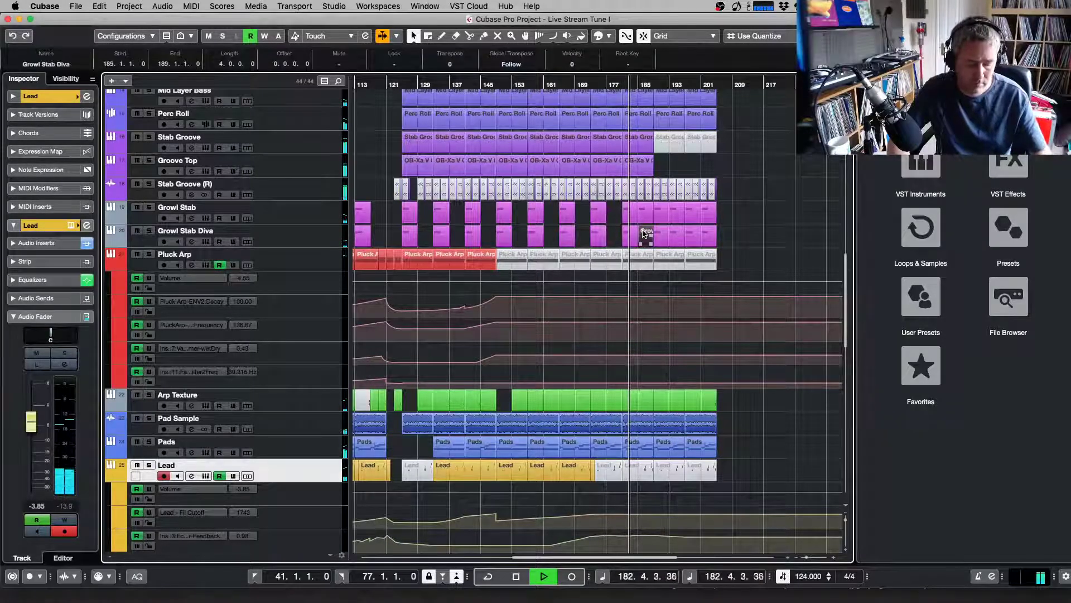
key(Delete)
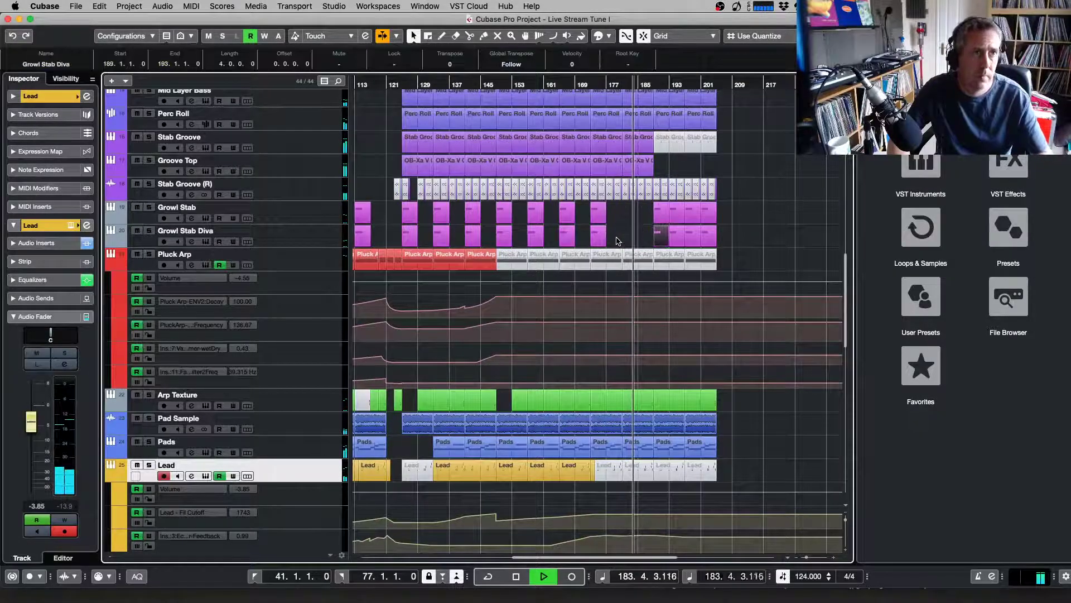
click(677, 214)
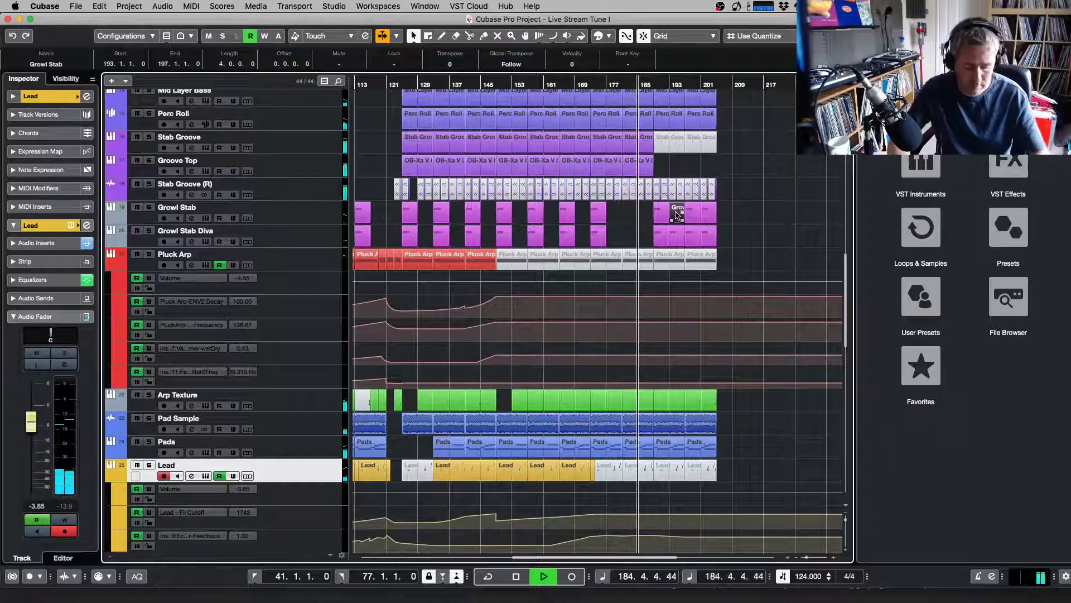
click(677, 233)
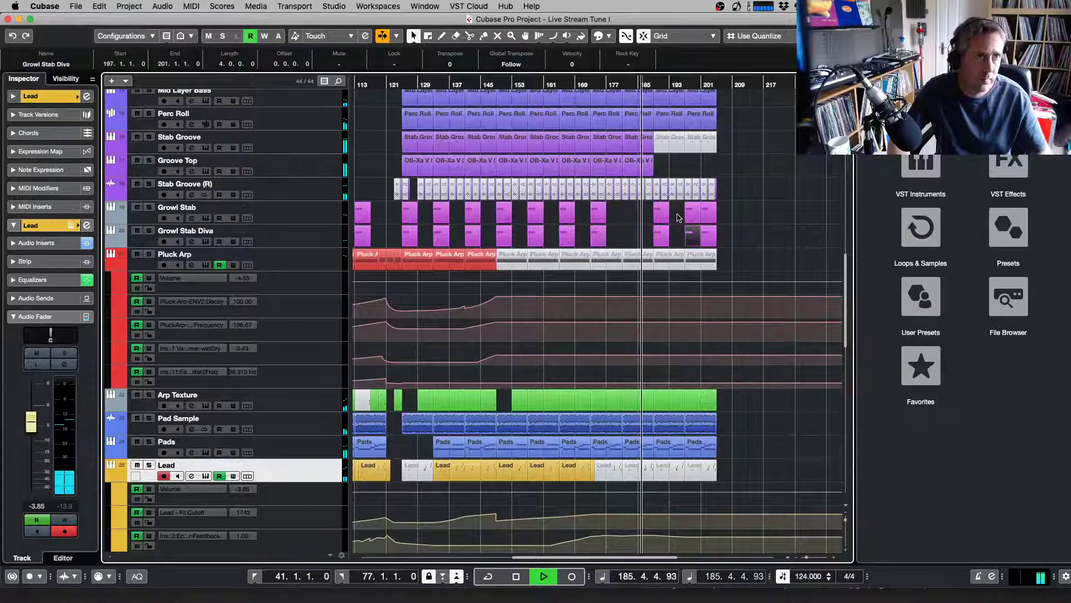
Delete the last clips, starting at bar 201, on the Growl Stab and Growl Stab Diva tracks
scroll(677, 217, up, 5)
click(708, 398)
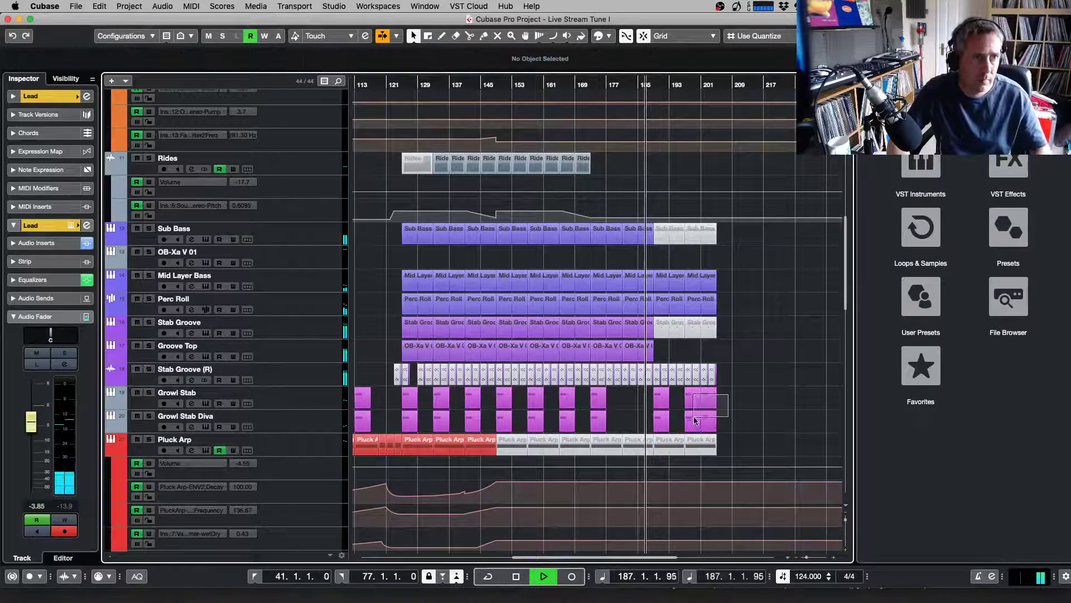
shift+click(708, 425)
key(Delete)
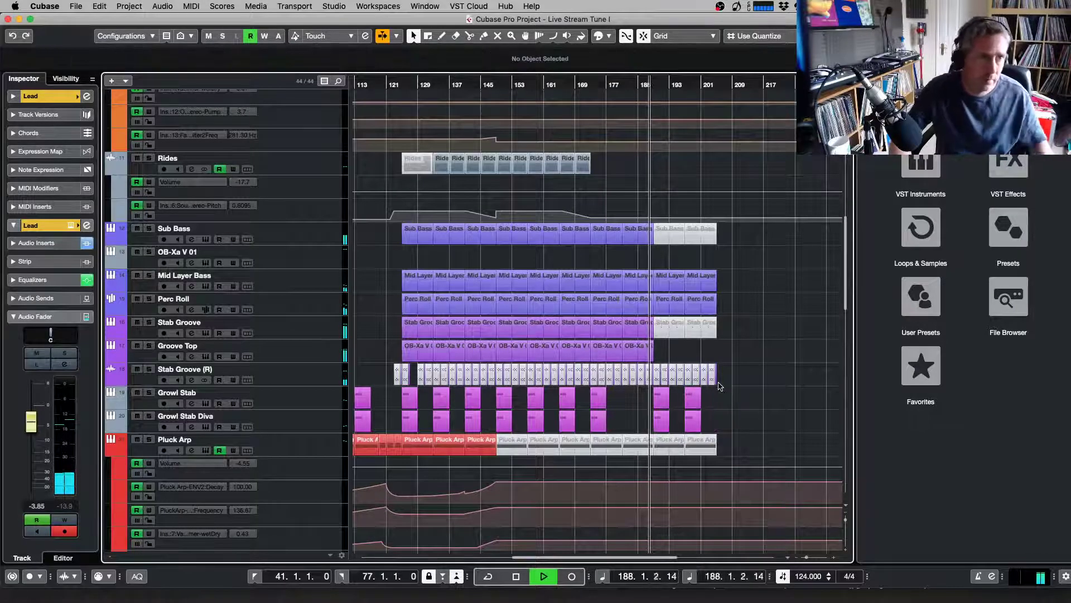
Check the tracks above and below the thinned-out Growl Stab parts and save the project
scroll(720, 386, up, 10)
scroll(720, 386, down, 5)
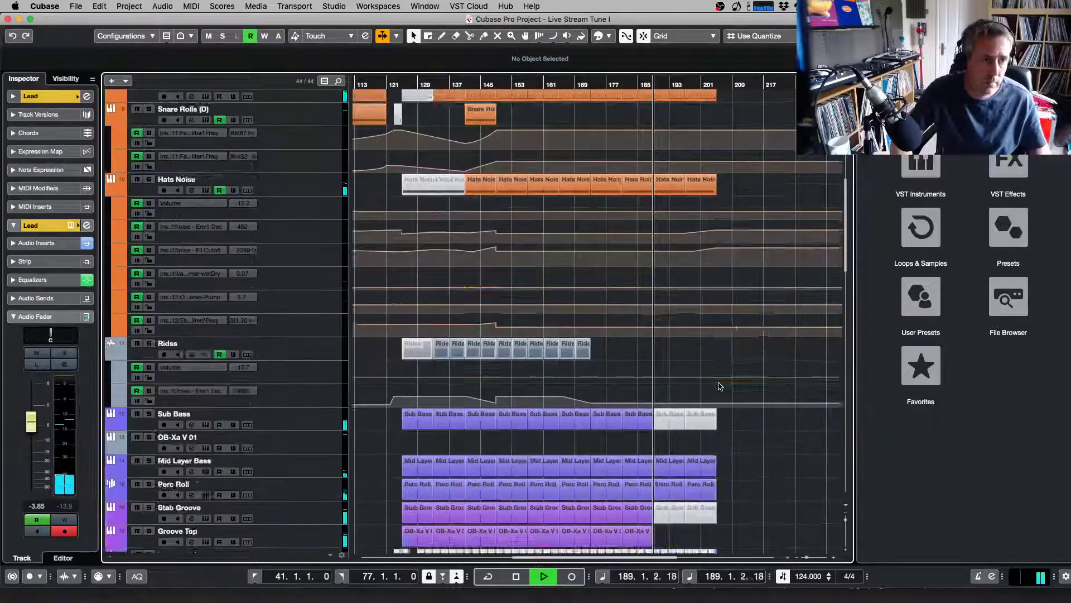
scroll(719, 386, down, 6)
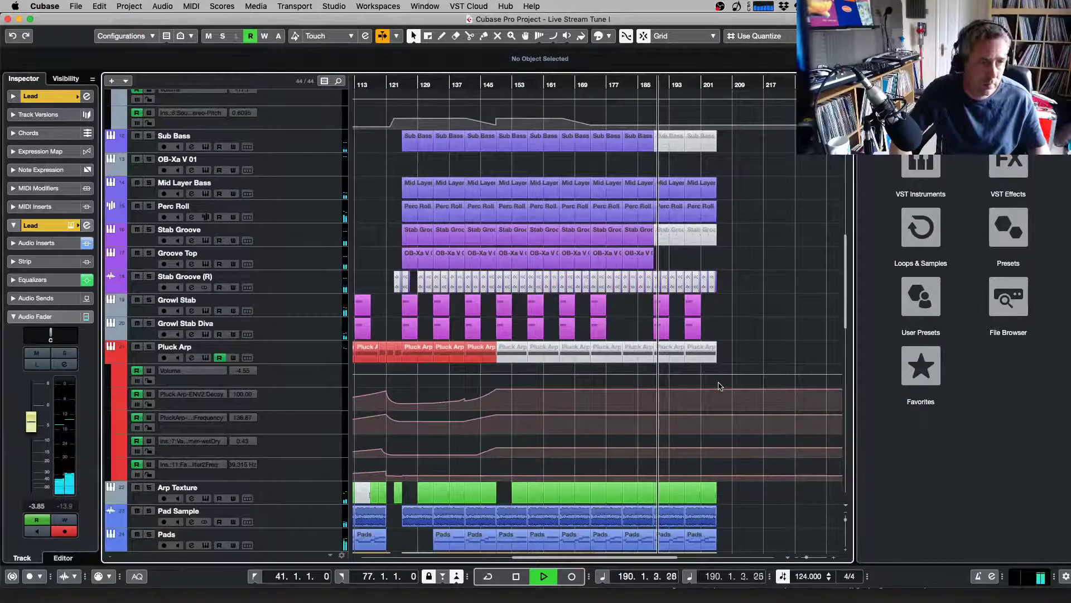
scroll(720, 386, down, 2)
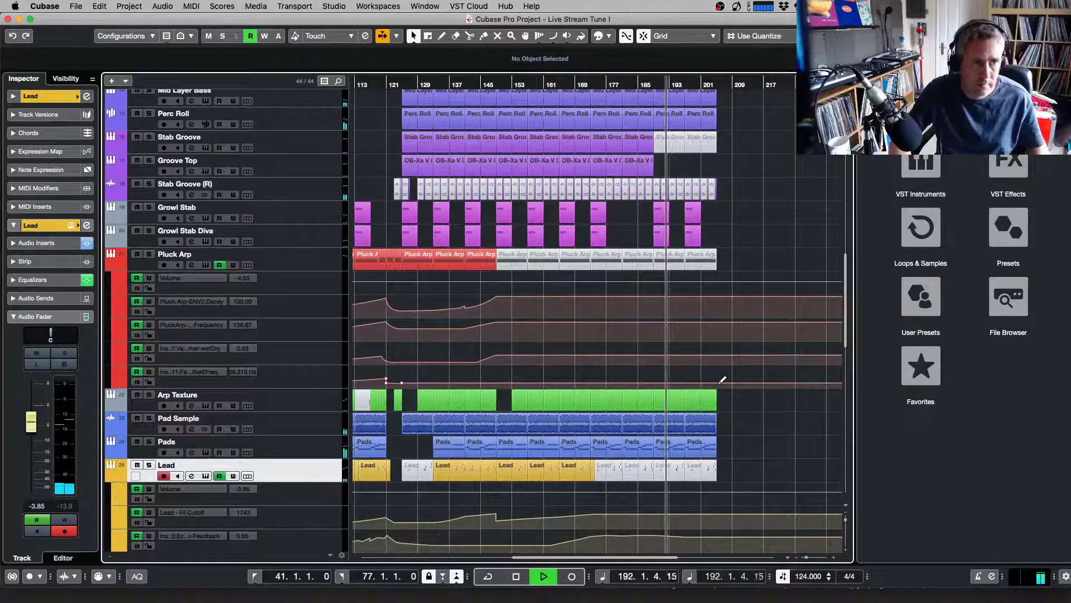
click(76, 6)
click(95, 84)
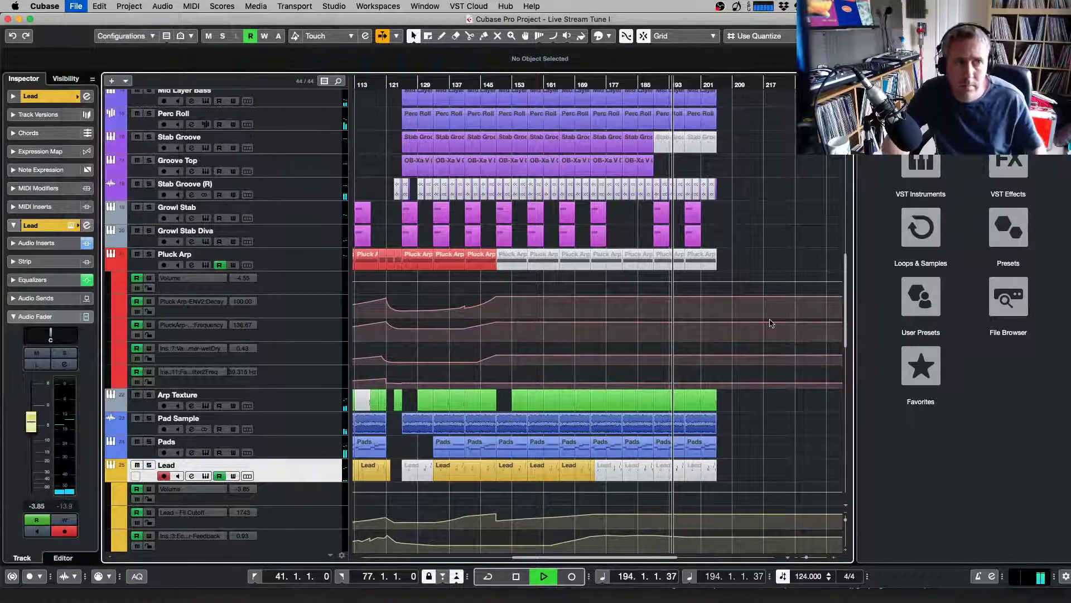
Stop playback and review the whole arrangement from the drum tracks down to the Riser track, with the cursor at bar 37
scroll(767, 239, up, 8)
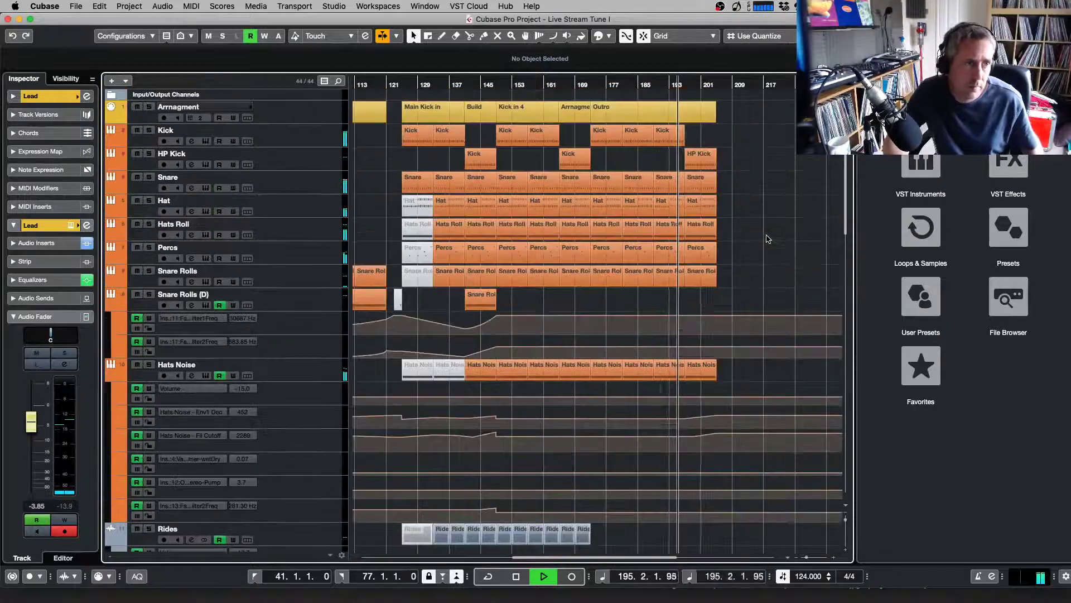
scroll(768, 239, down, 6)
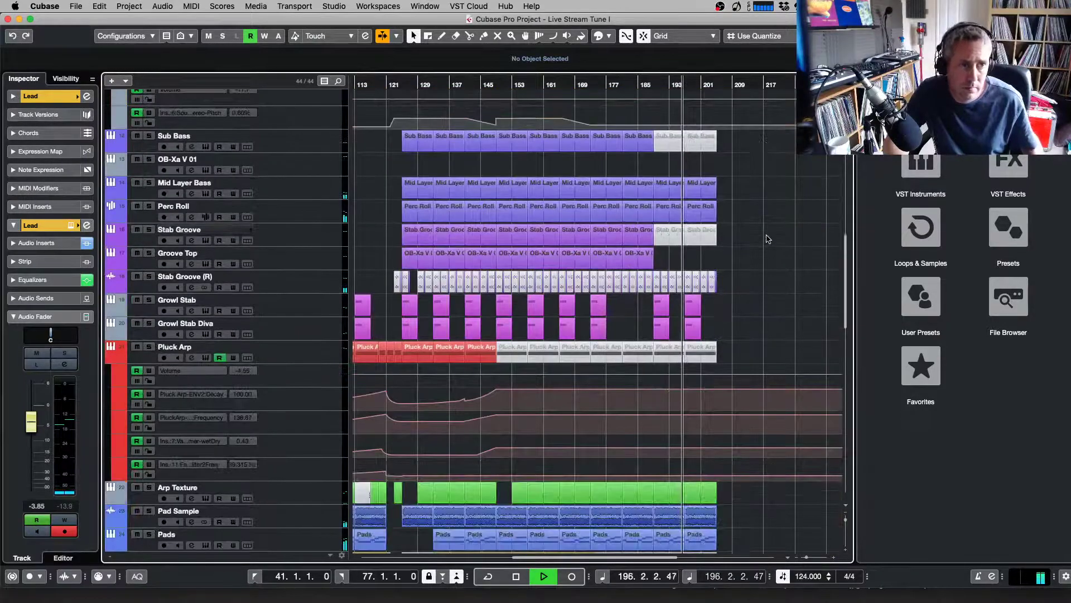
scroll(767, 238, down, 6)
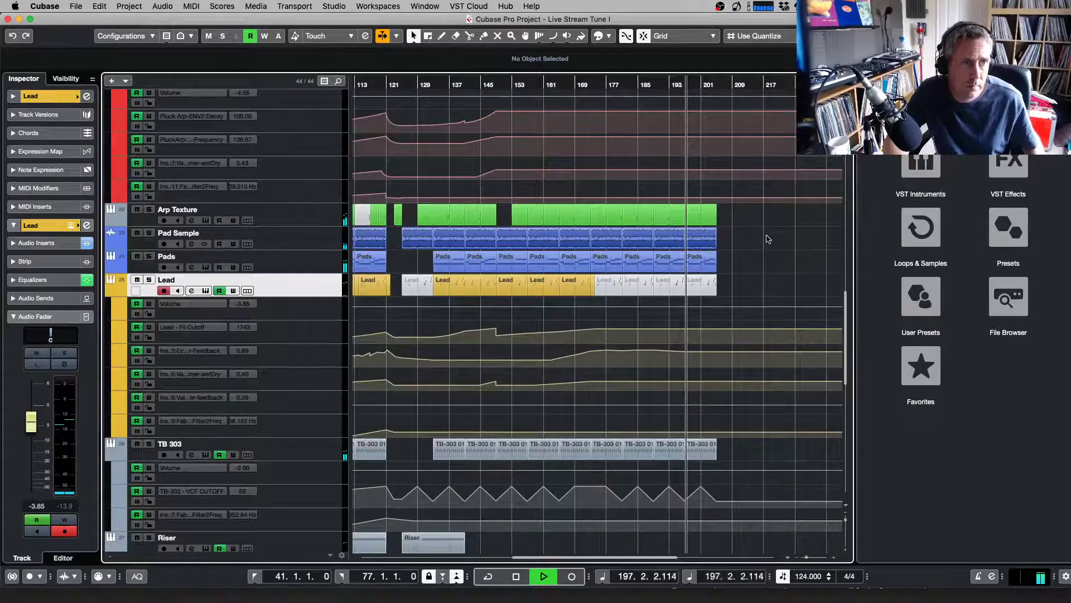
key(space)
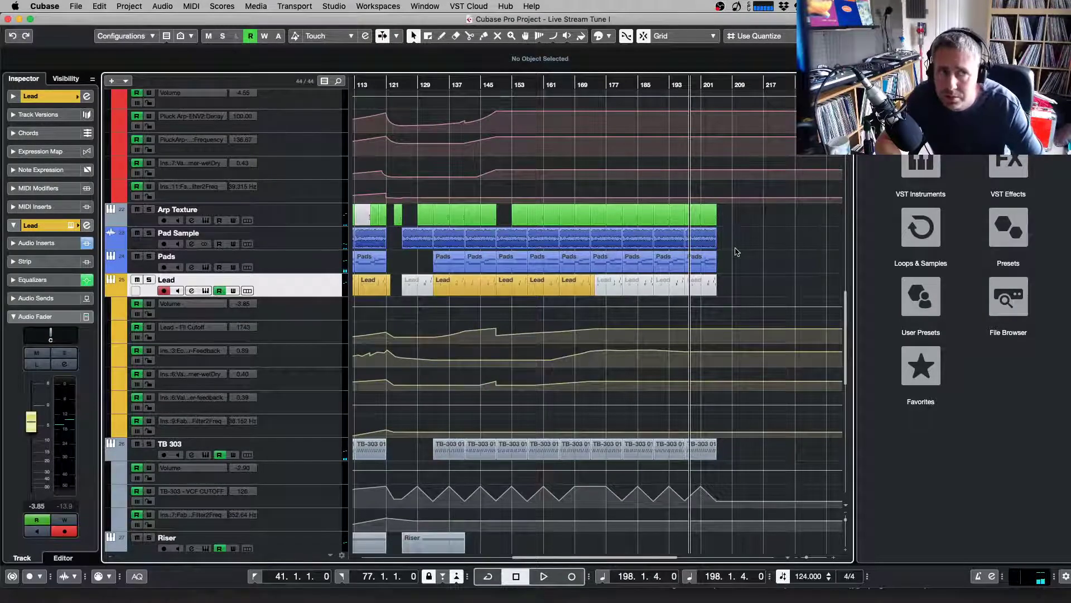
scroll(735, 252, up, 10)
scroll(639, 201, down, 3)
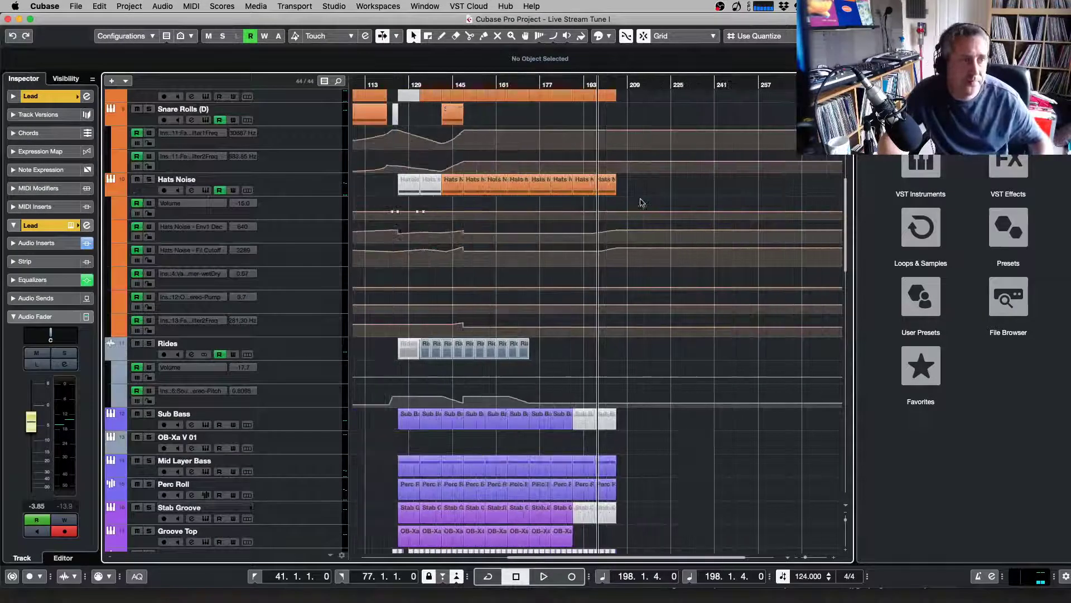
scroll(468, 107, down, 2)
click(415, 84)
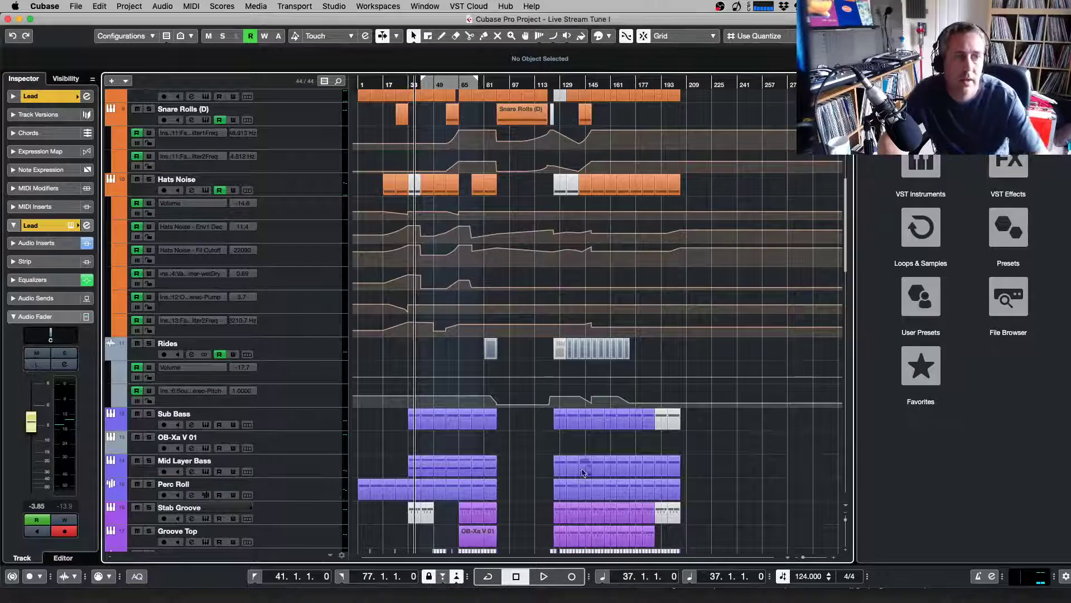
scroll(699, 463, down, 10)
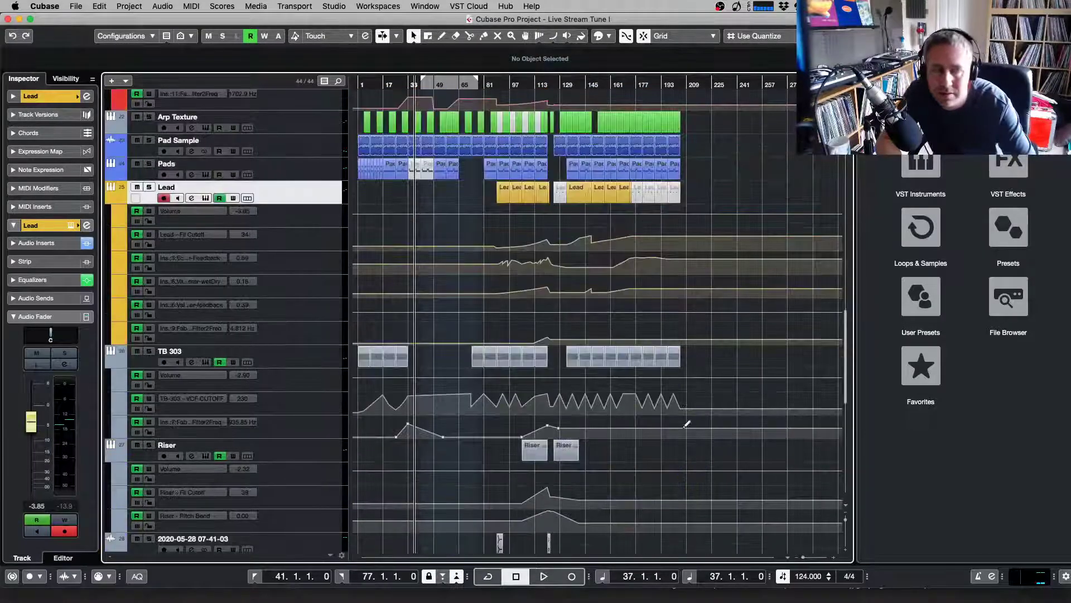
click(717, 245)
scroll(744, 194, up, 8)
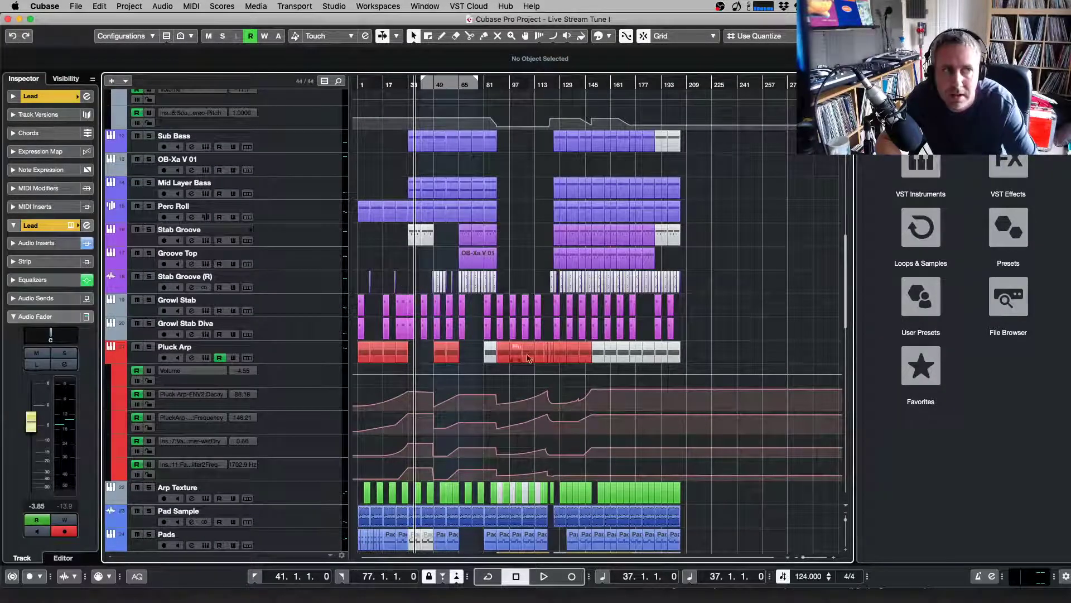
mouse_move(608, 597)
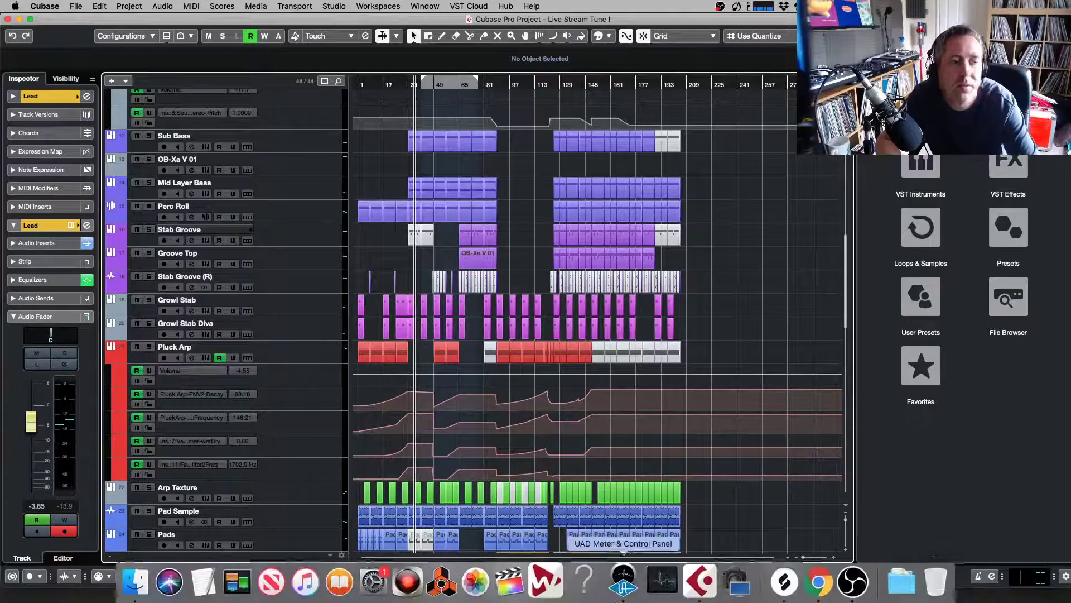
click(838, 589)
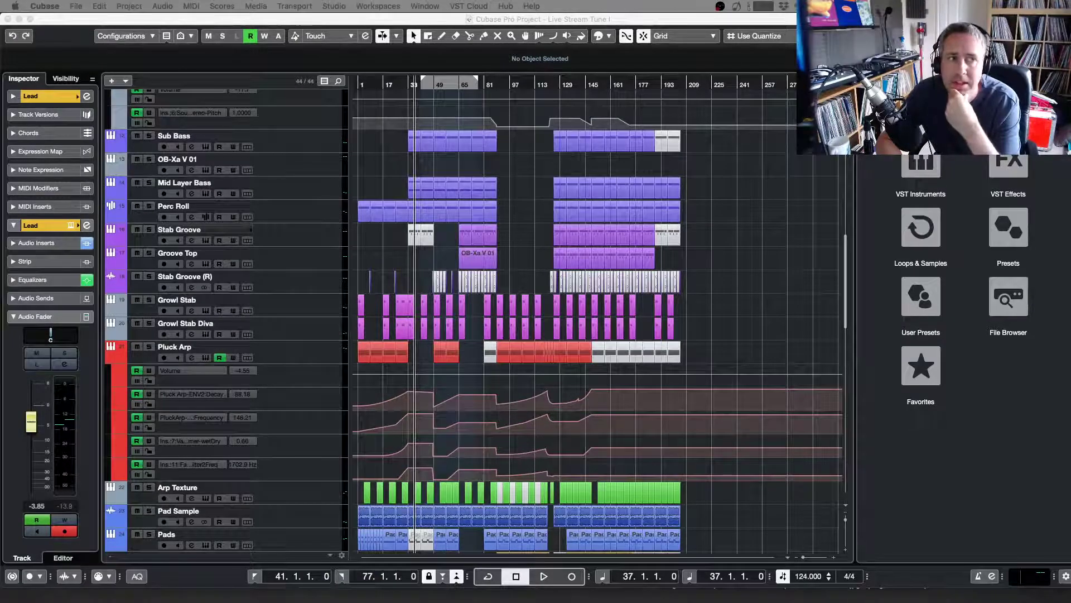
click(758, 248)
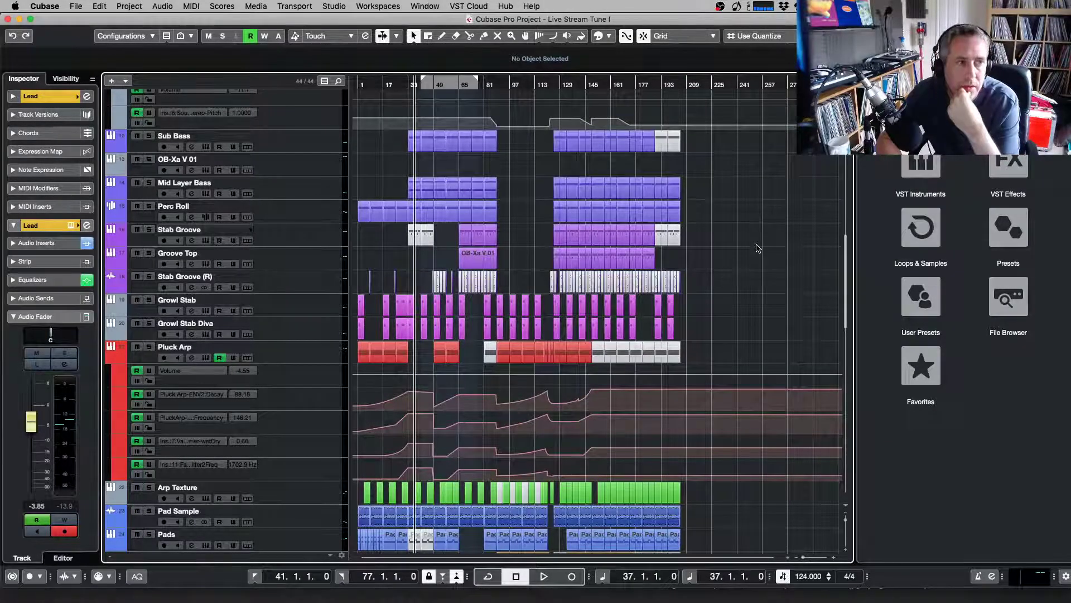
scroll(758, 248, down, 4)
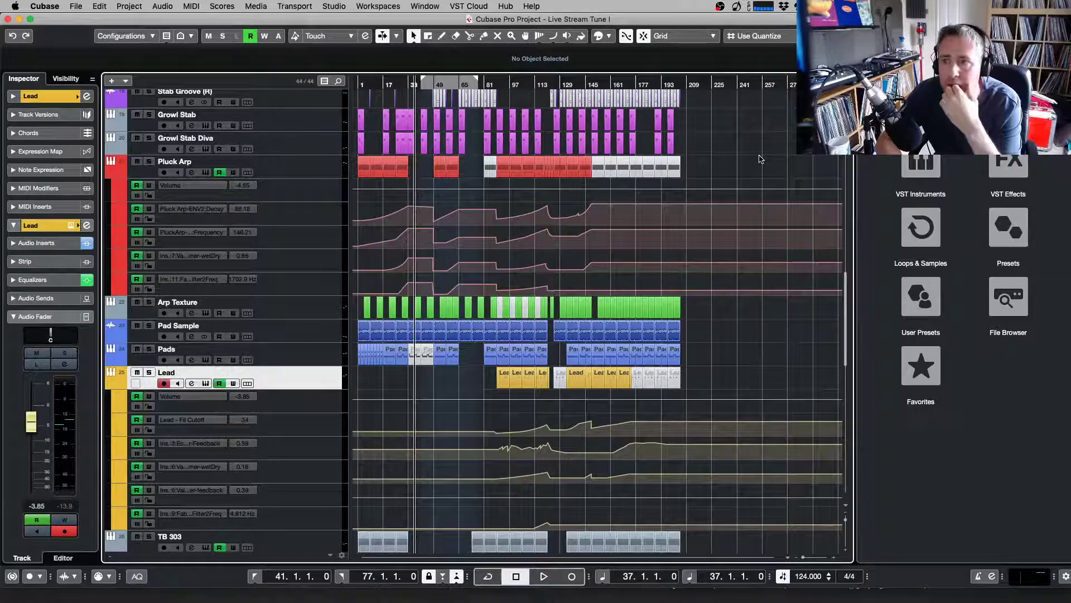
scroll(751, 155, up, 5)
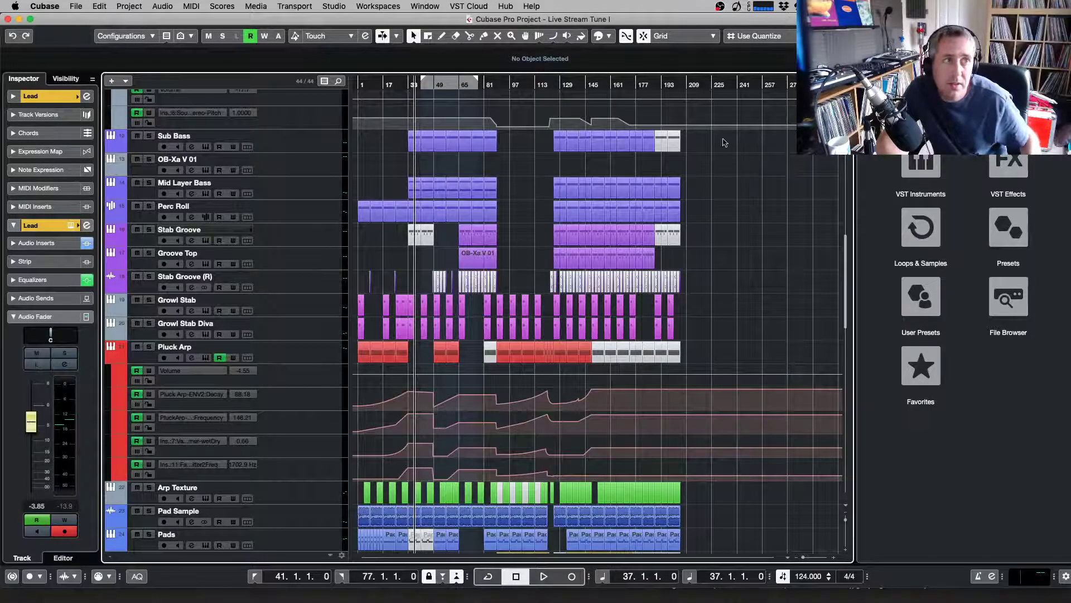
Set the right locator to bar 222 and the left locator to bar 0
alt+click(707, 84)
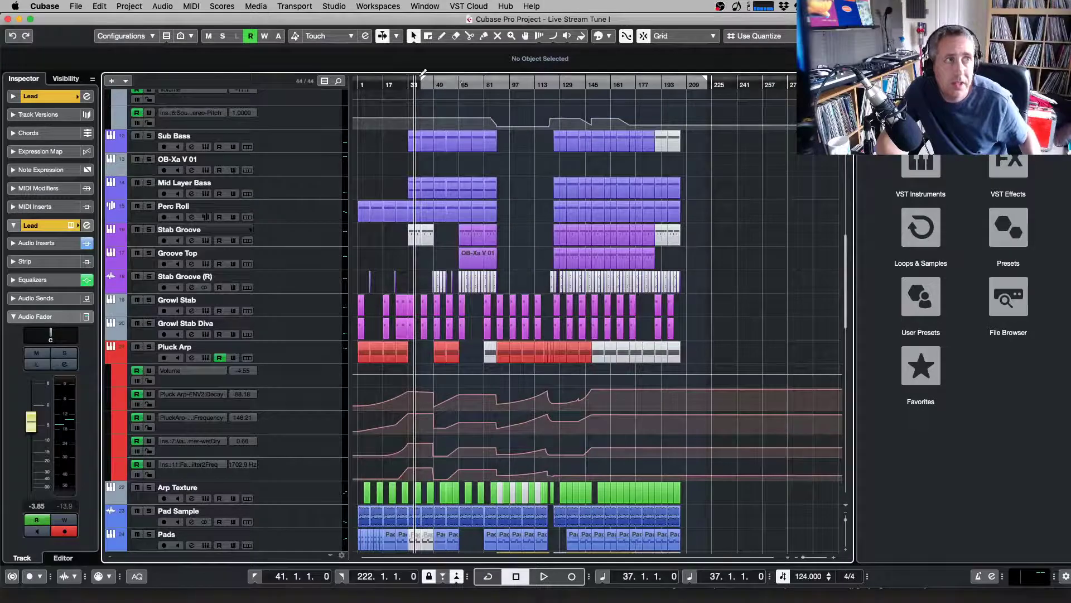
drag(425, 82, 358, 83)
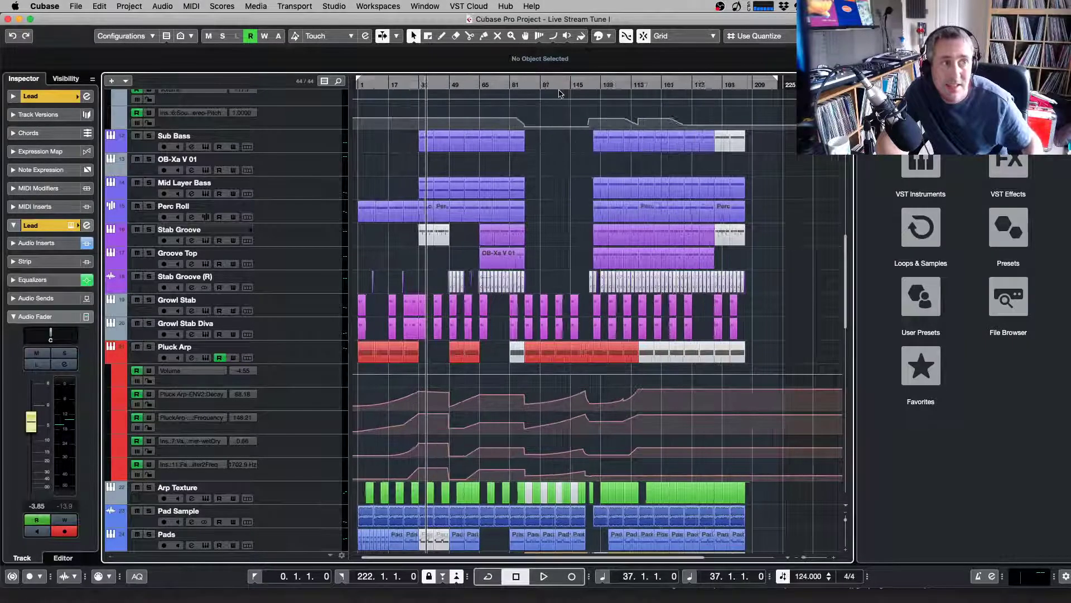
Move the right locator to bar 225 and place the project cursor at bar 188
click(627, 86)
drag(627, 86, 669, 109)
scroll(684, 111, down, 5)
key(g)
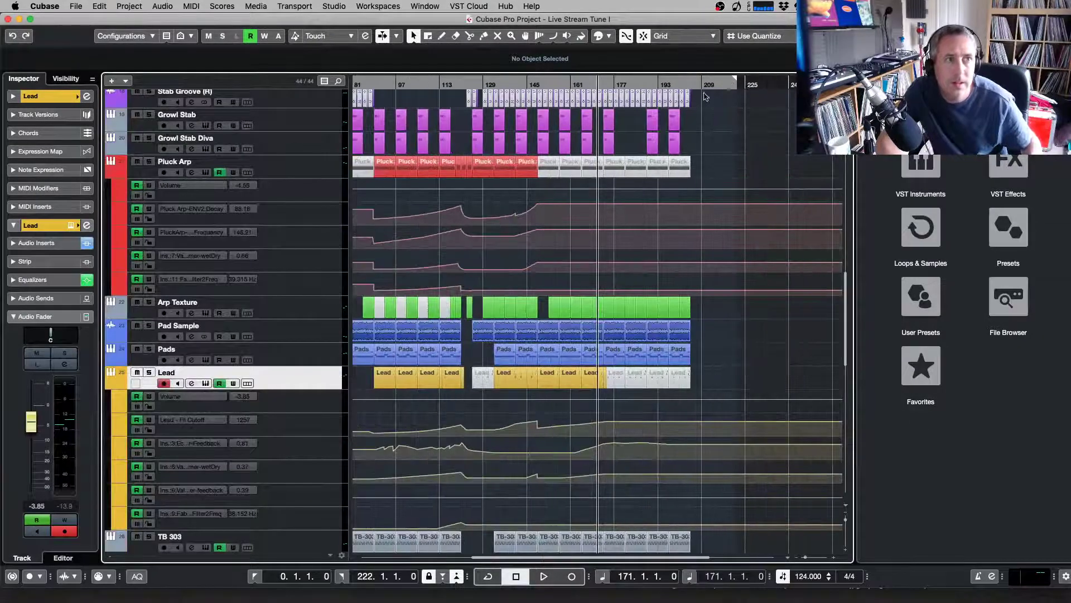
drag(743, 84, 746, 86)
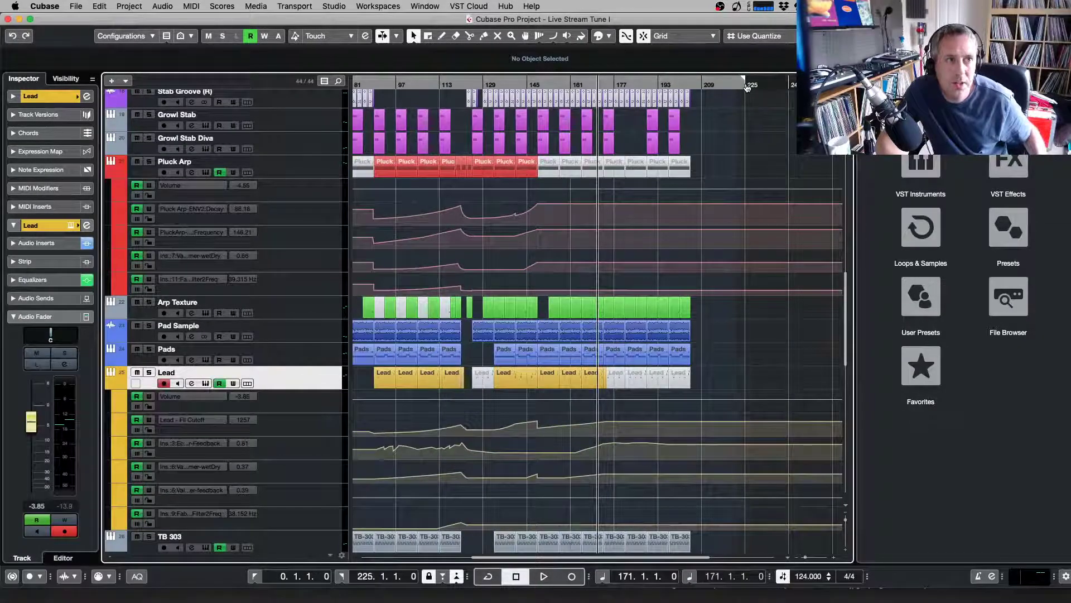
click(647, 86)
key(g)
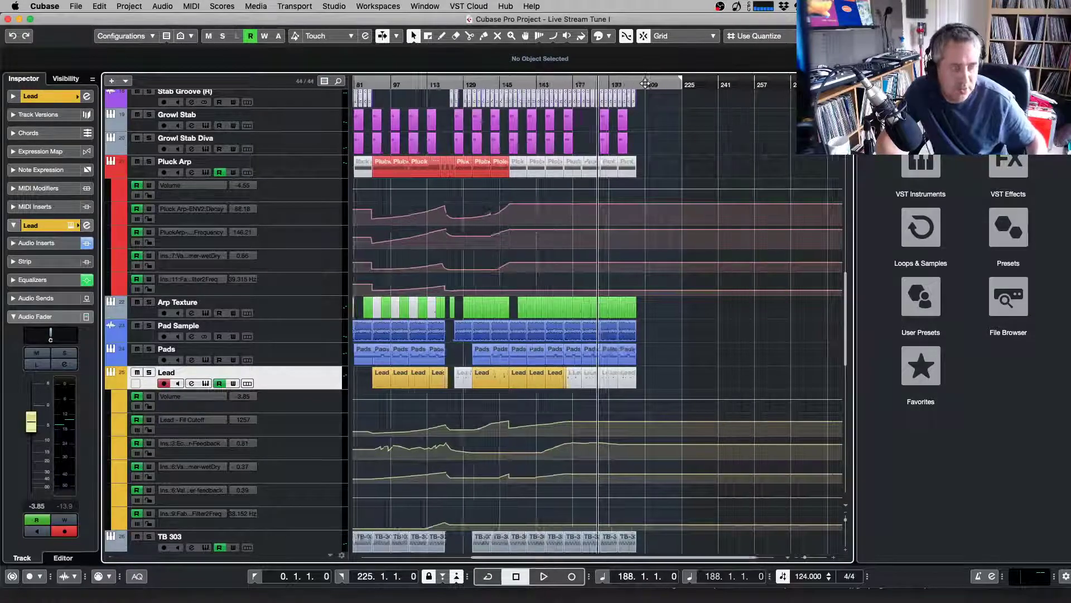
Play the track from around bar 43, adjust the threshold of the UAD SSL G Bus Compressor on the Stereo Out, and close the plug-in
key(g)
scroll(707, 146, down, 3)
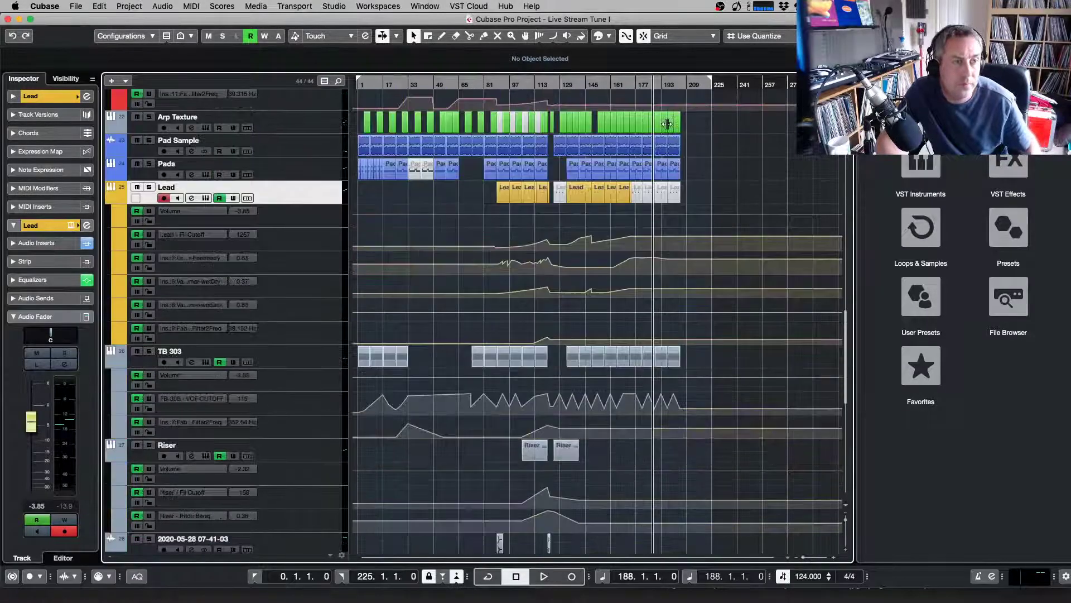
scroll(781, 223, up, 15)
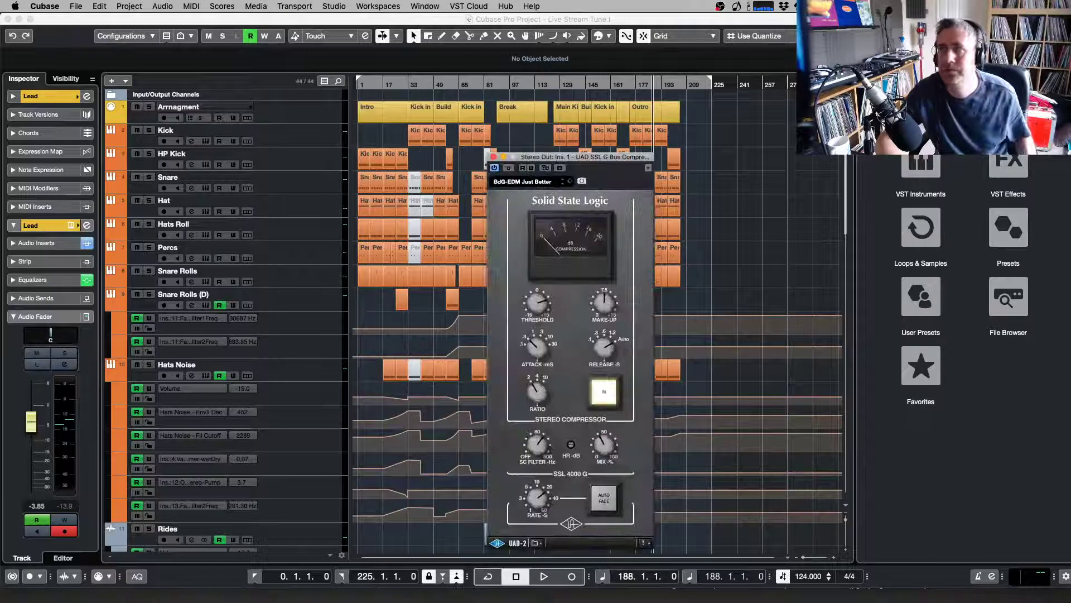
key(space)
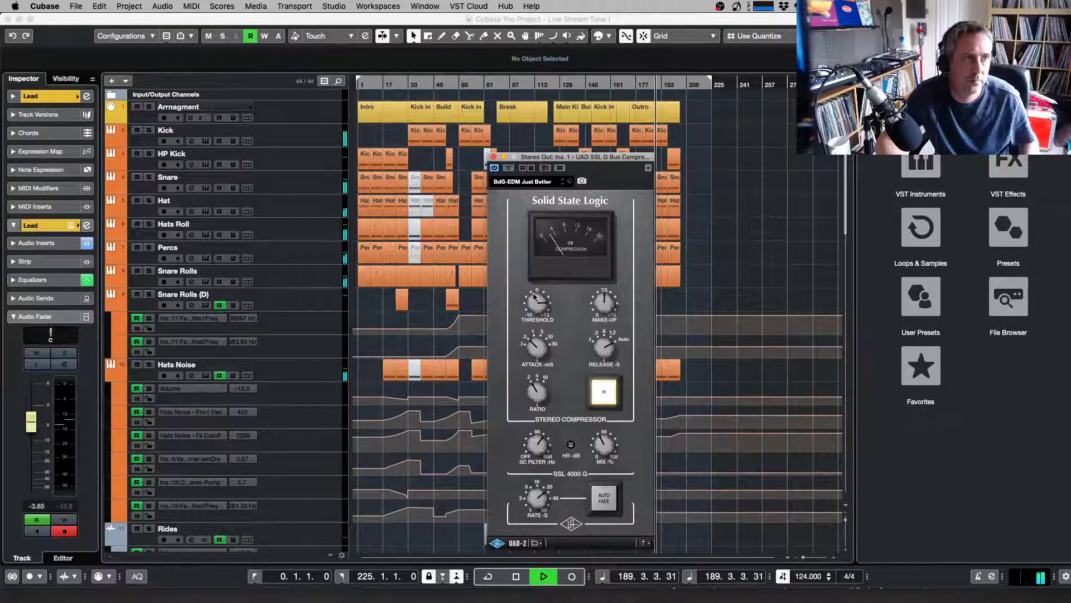
click(426, 89)
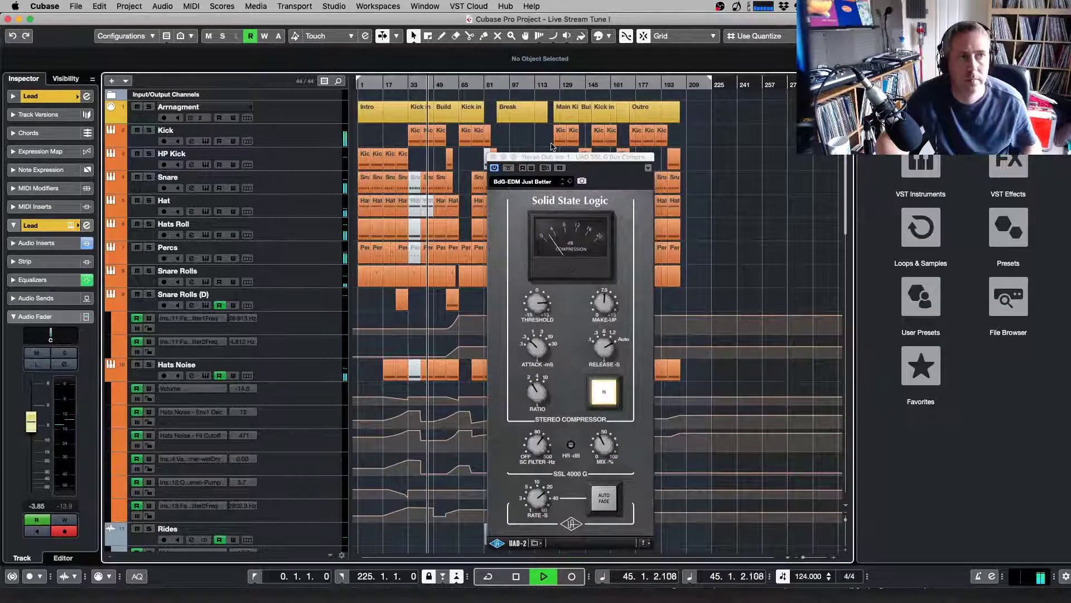
drag(542, 300, 543, 291)
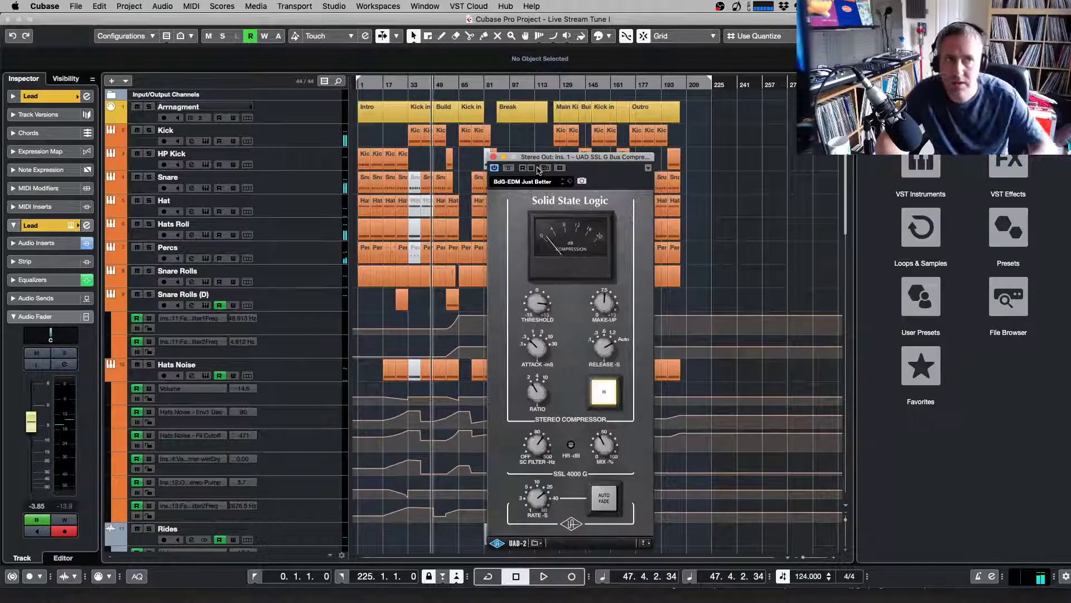
click(494, 158)
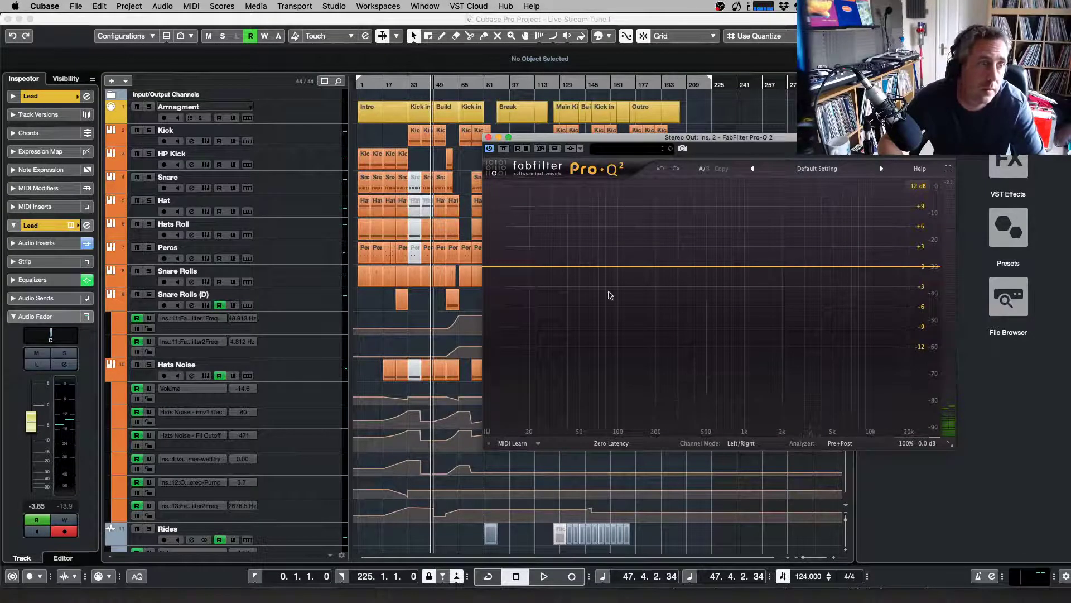
Add a Low Cut band at about 16 Hz in the Stereo Out's FabFilter Pro-Q 2 and raise its Q
drag(498, 268, 507, 427)
click(511, 390)
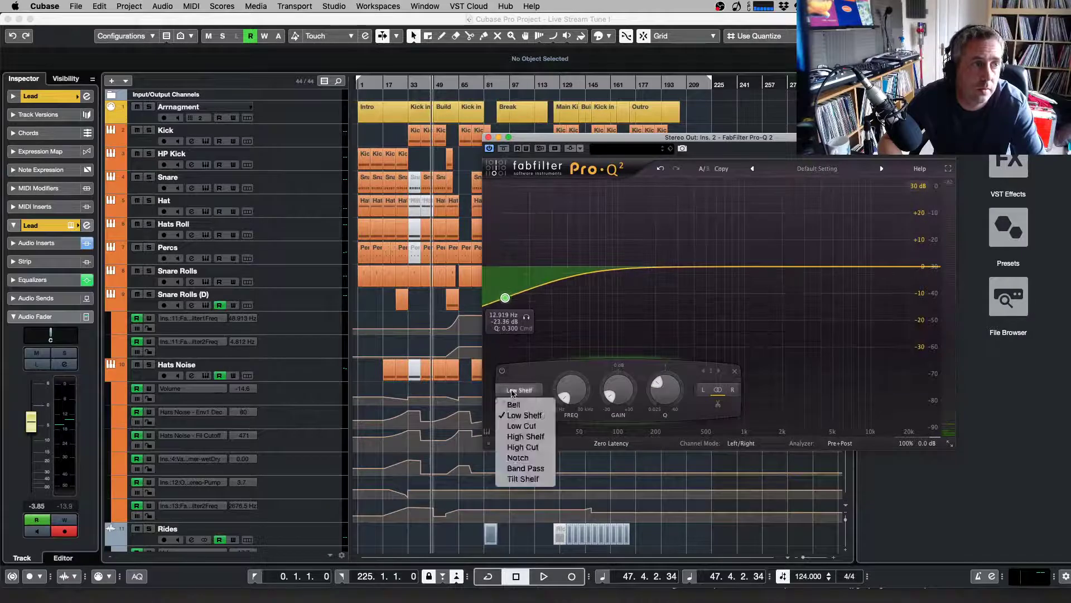
click(544, 426)
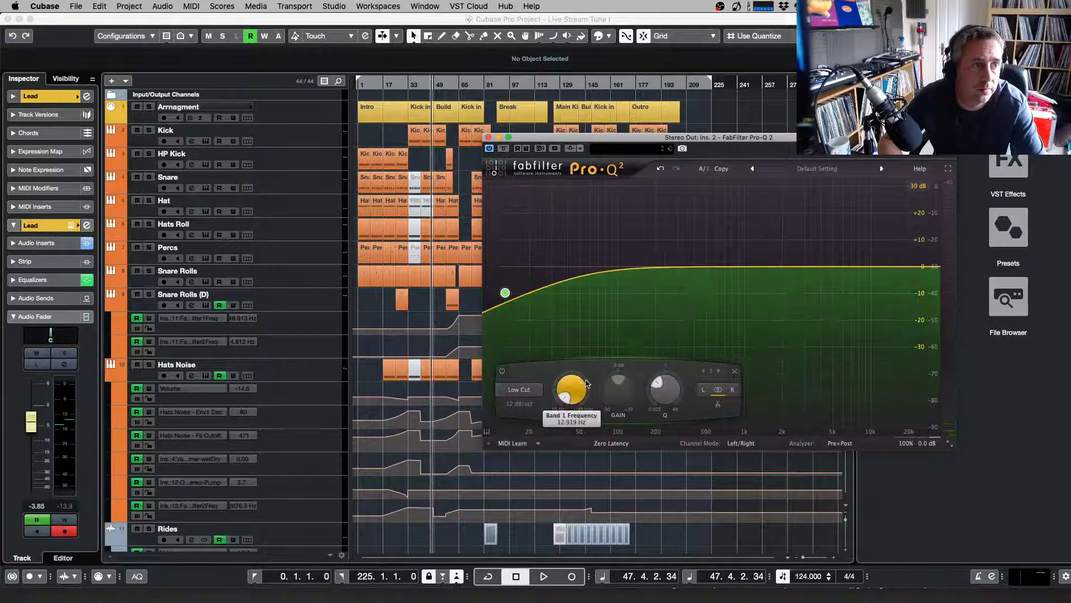
drag(570, 392, 571, 391)
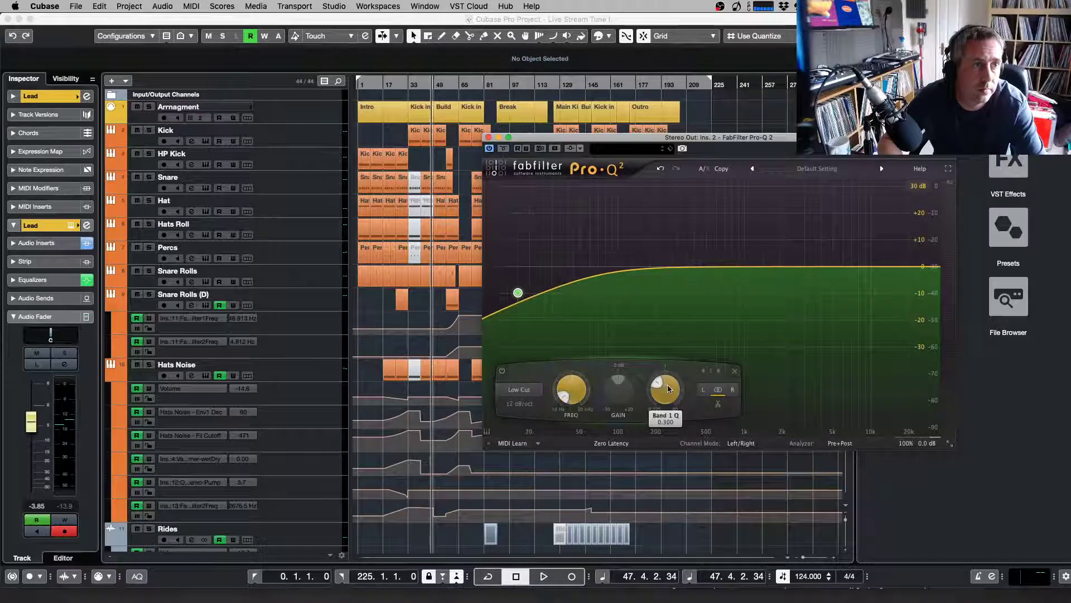
drag(664, 385, 661, 375)
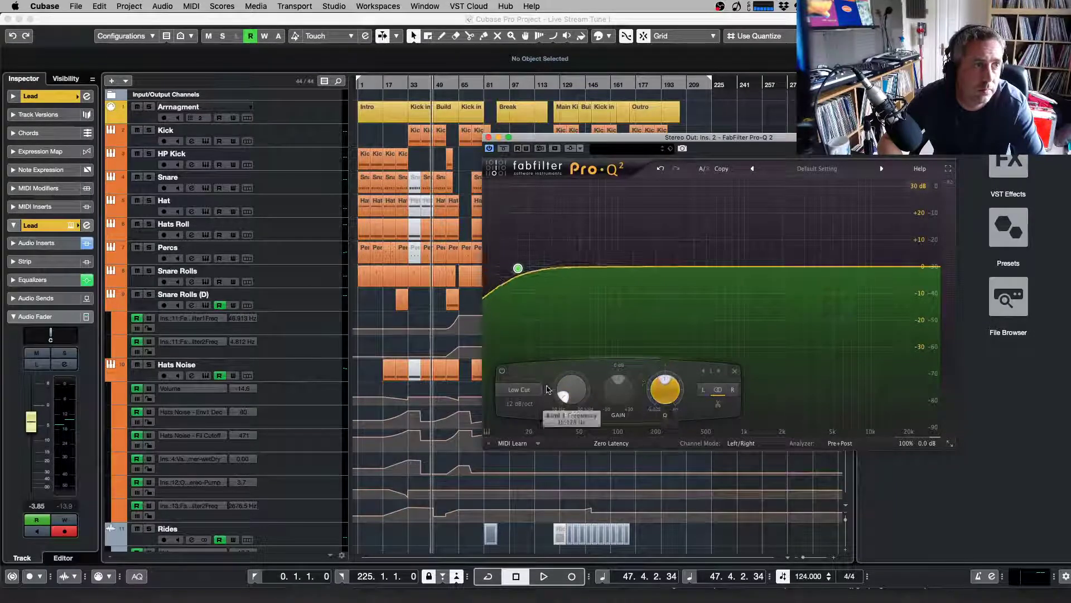
Set the Low Cut band's slope to 30 dB/oct and its frequency to about 20 Hz, close the EQ, and briefly play the track
click(520, 404)
click(537, 459)
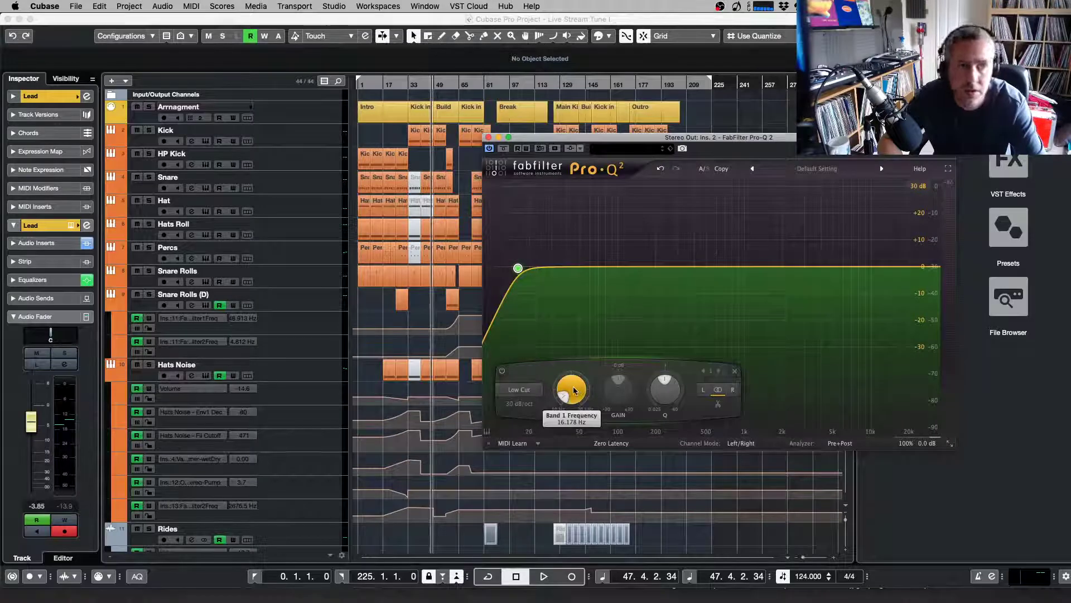
drag(572, 392, 569, 381)
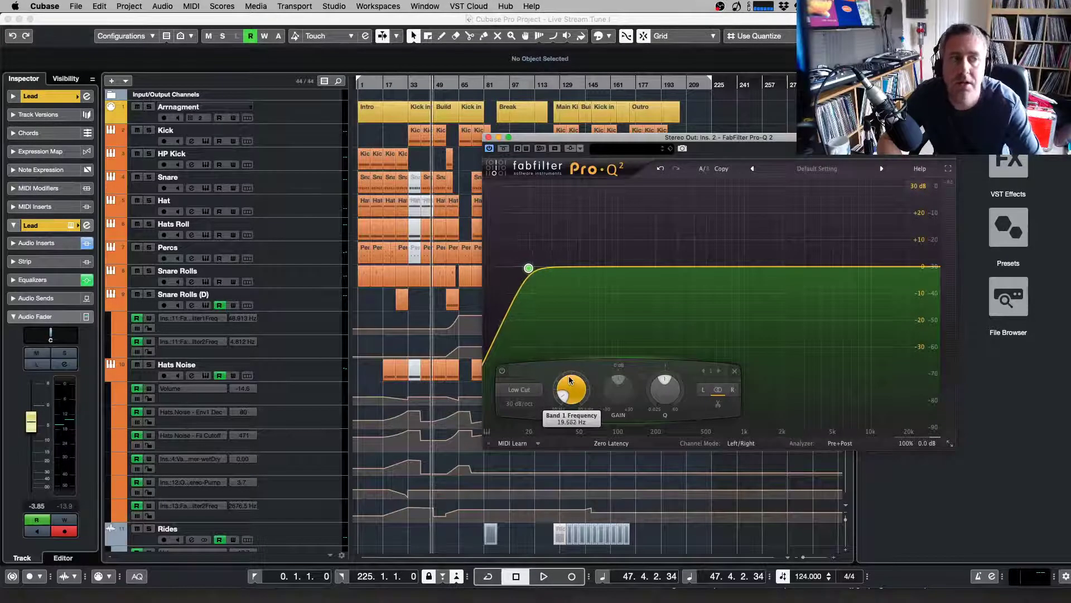
click(489, 136)
key(space)
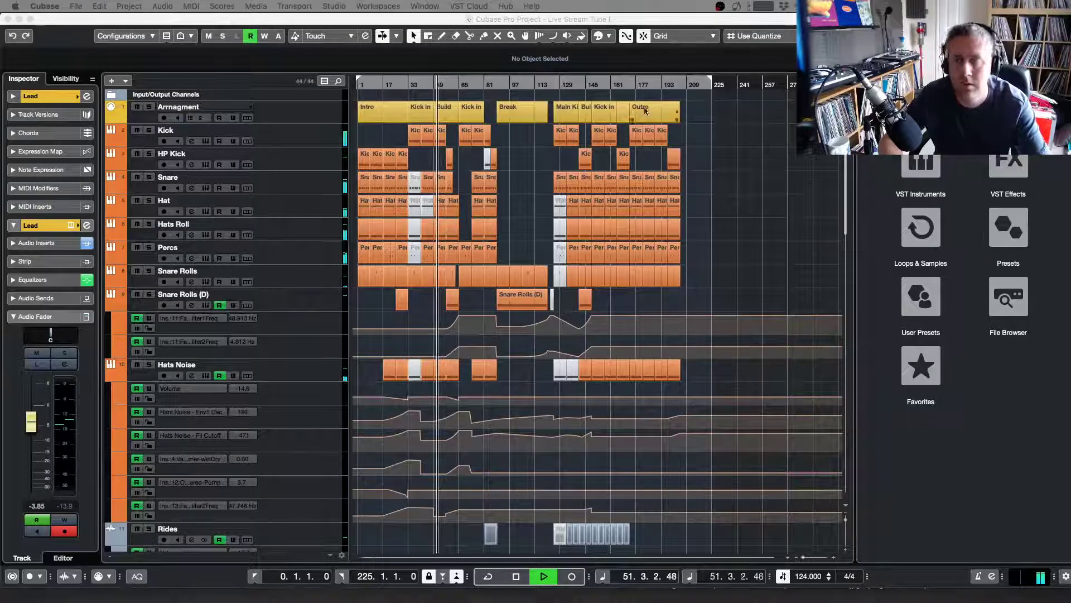
key(space)
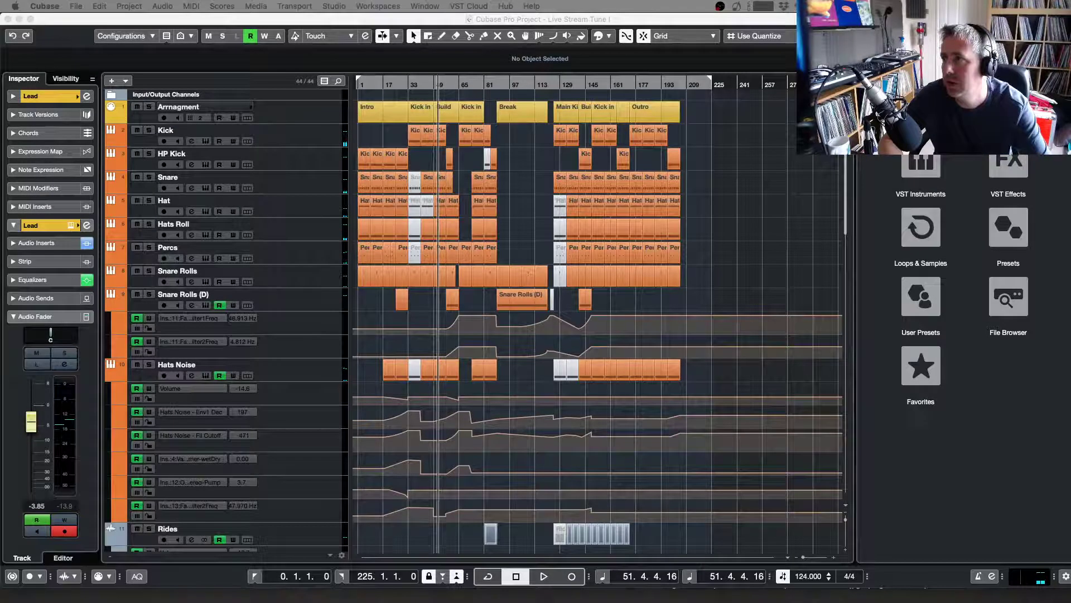
Open the Stereo Out channel settings and insert the L2 Stereo limiter in insert slot 13
key(e)
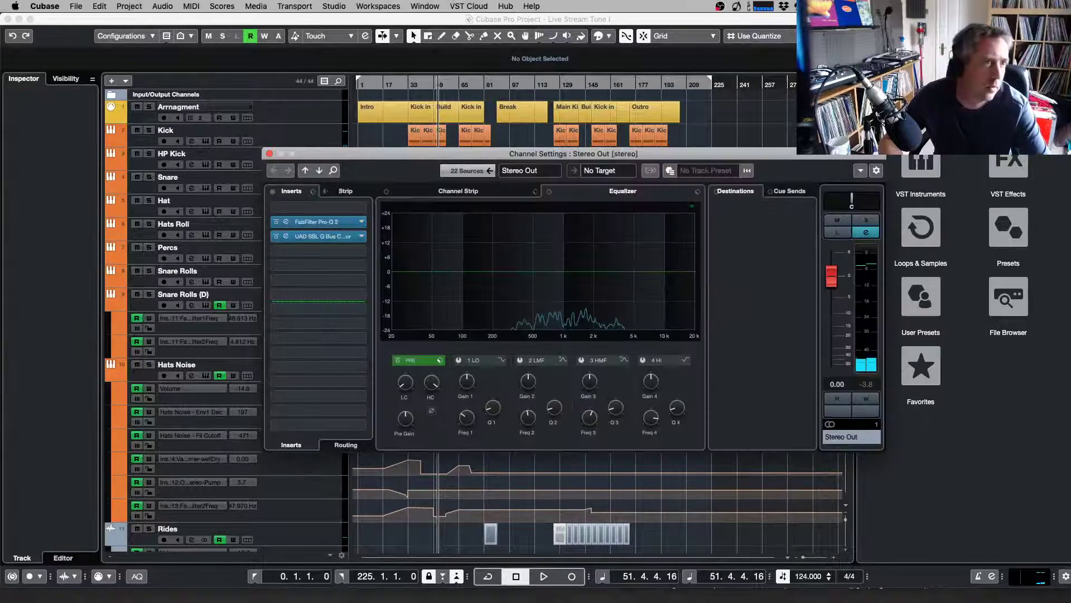
mouse_move(956, 204)
mouse_down()
mouse_move(338, 302)
mouse_move(347, 369)
mouse_move(323, 388)
mouse_move(318, 372)
mouse_move(319, 383)
mouse_up()
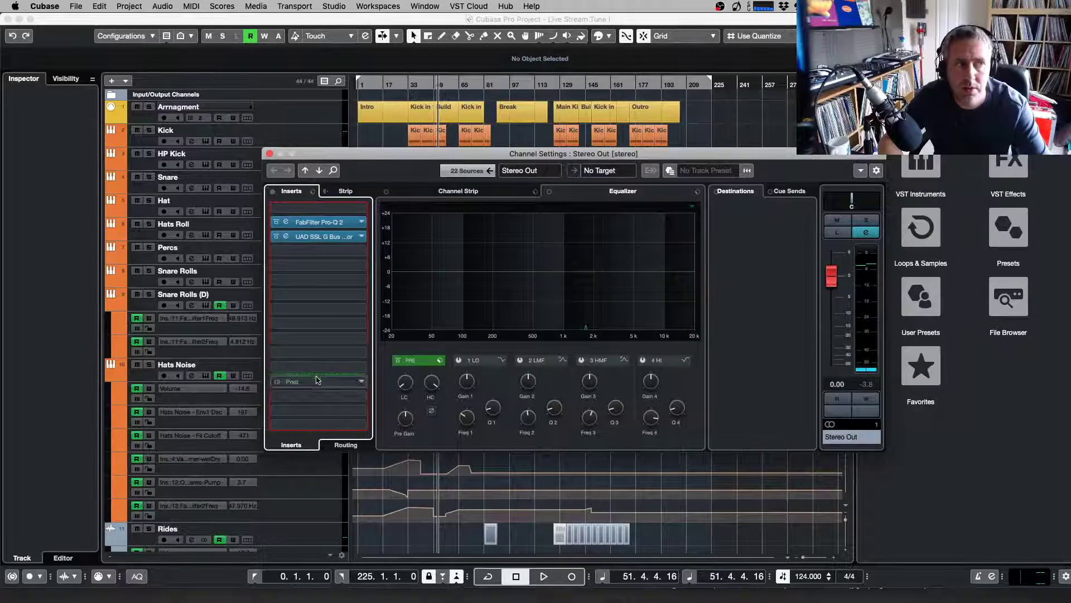
click(315, 380)
text(l2)
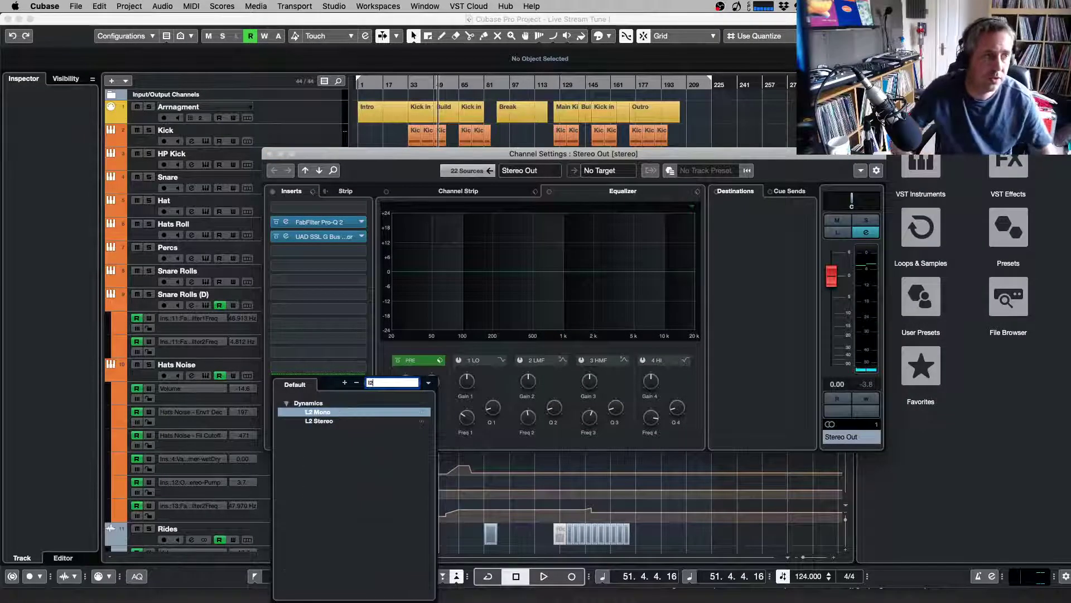
click(333, 422)
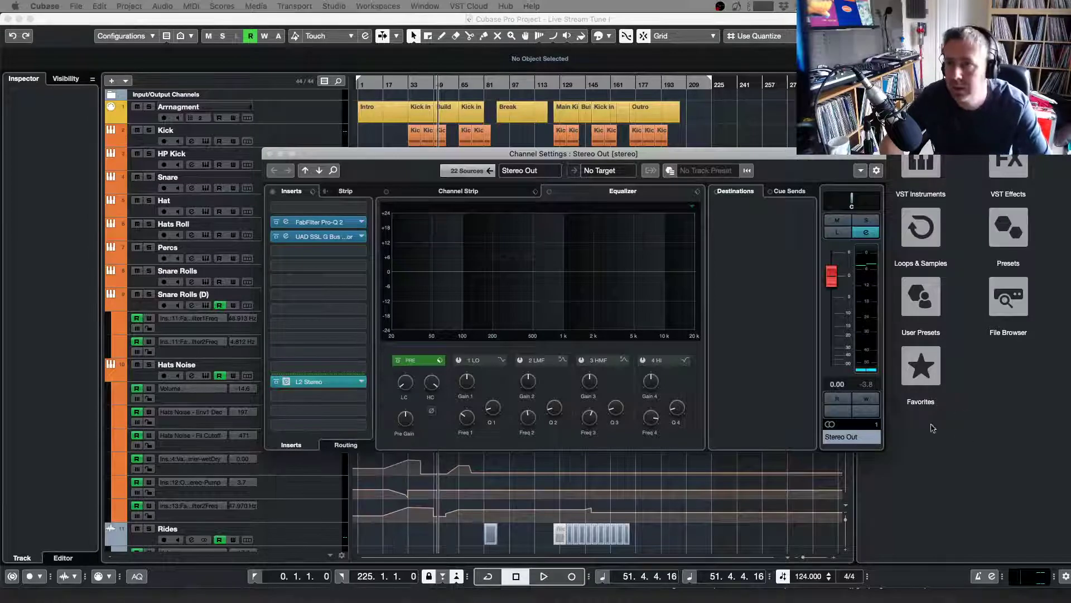
Play the track and insert the PAZ Frequency stereo analyzer in the slot below the L2 limiter
key(space)
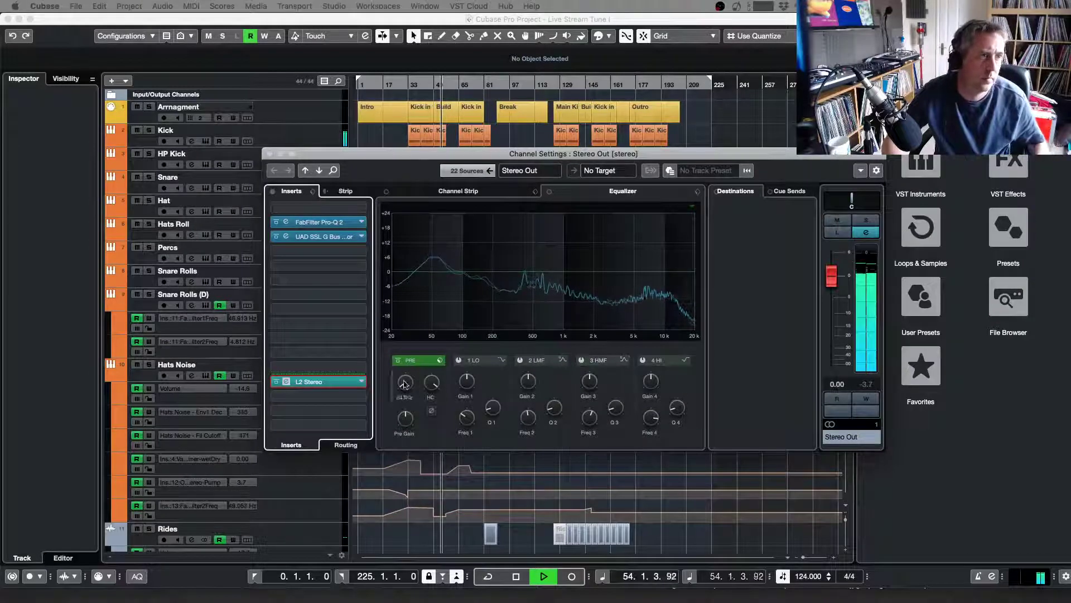
click(362, 398)
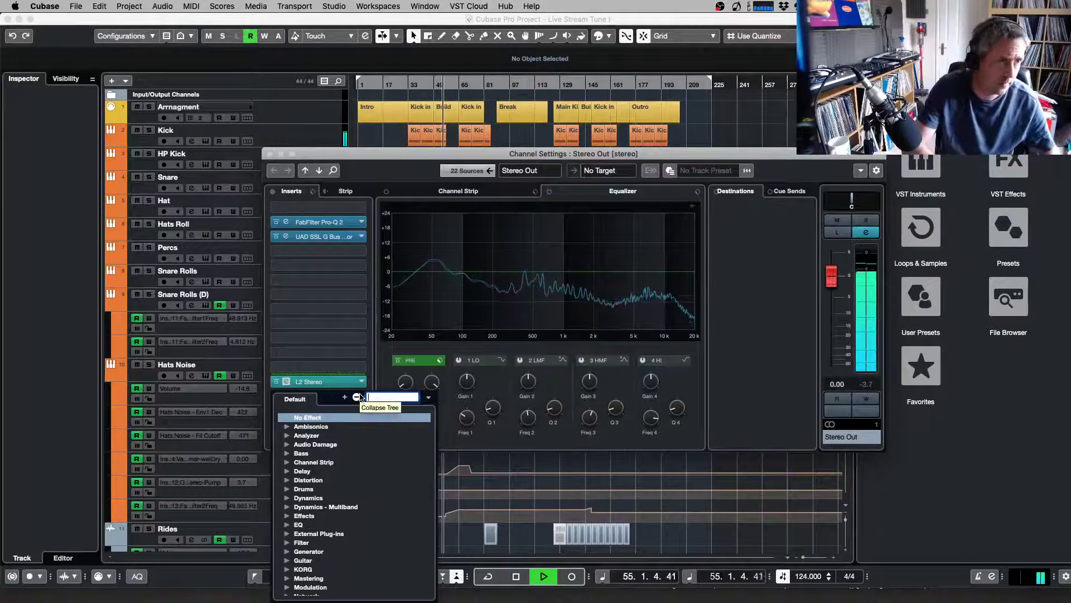
text(pro)
key(Escape)
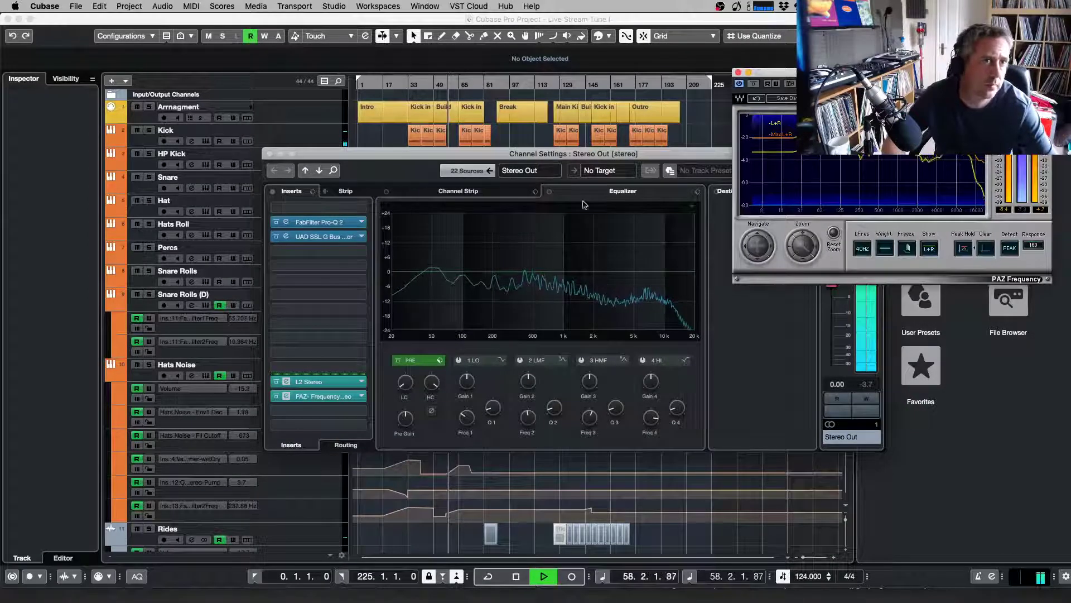
Insert WLM Meter Stereo in insert slot 15, below the PAZ Frequency analyzer
click(314, 410)
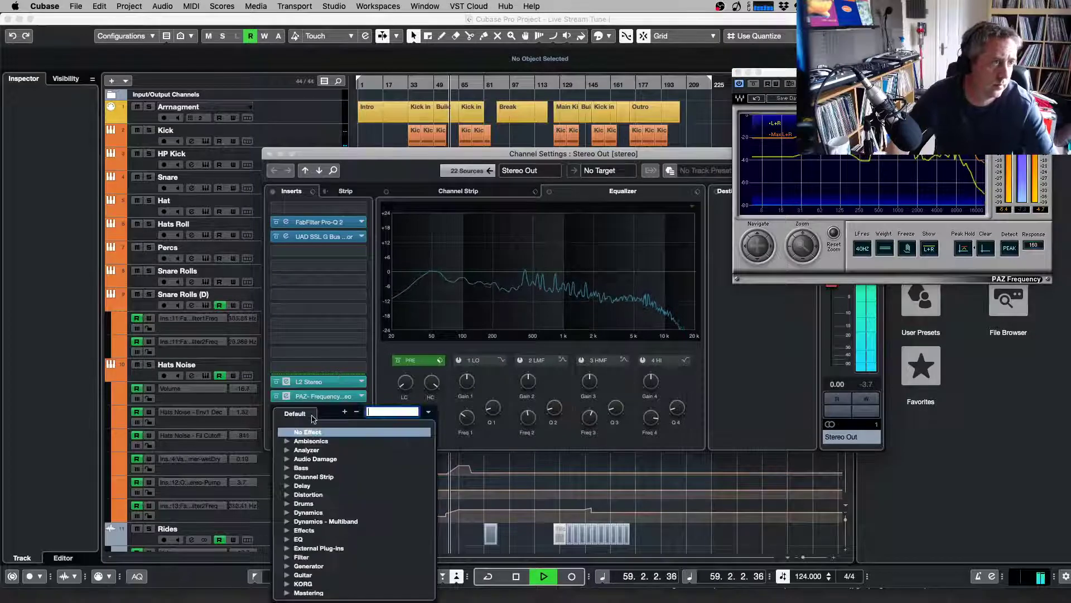
text(met)
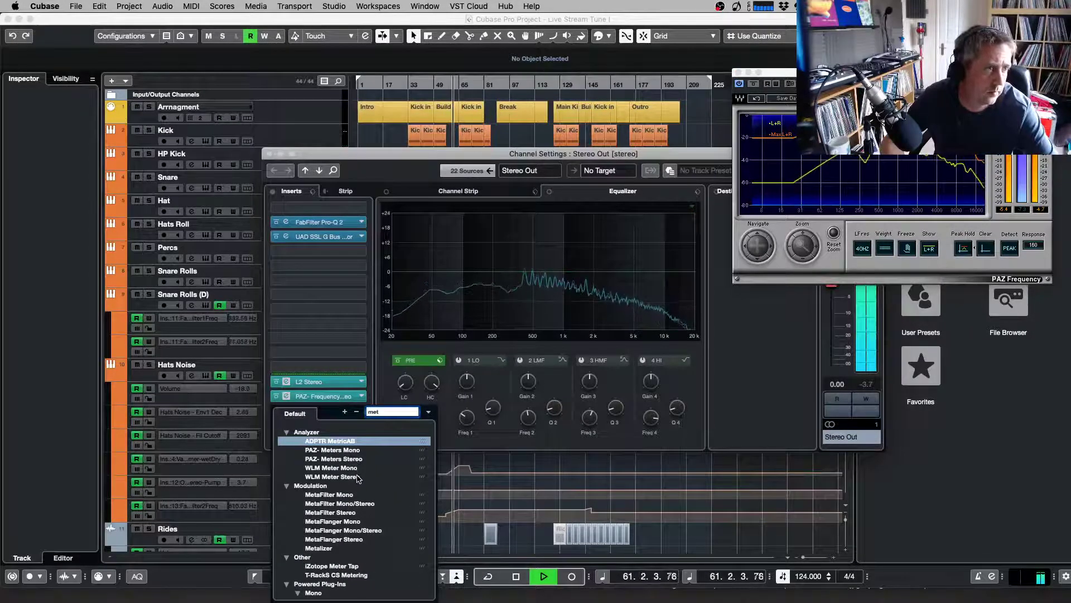
click(333, 477)
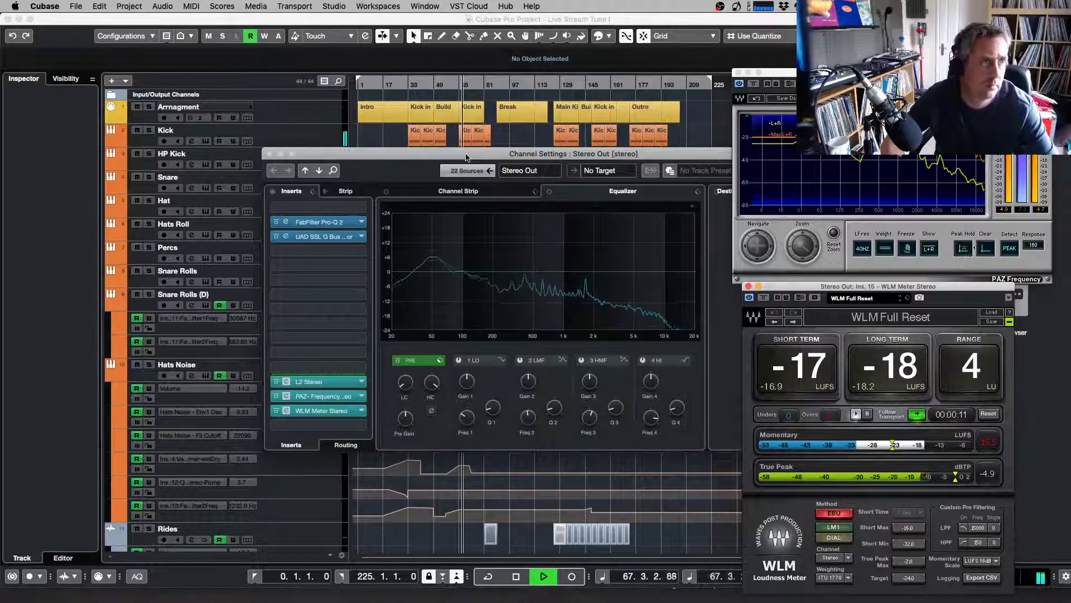
Insert the UAD Ampex ATR-102 tape plug-in after the SSL bus compressor on the Stereo Out and stop playback
click(357, 252)
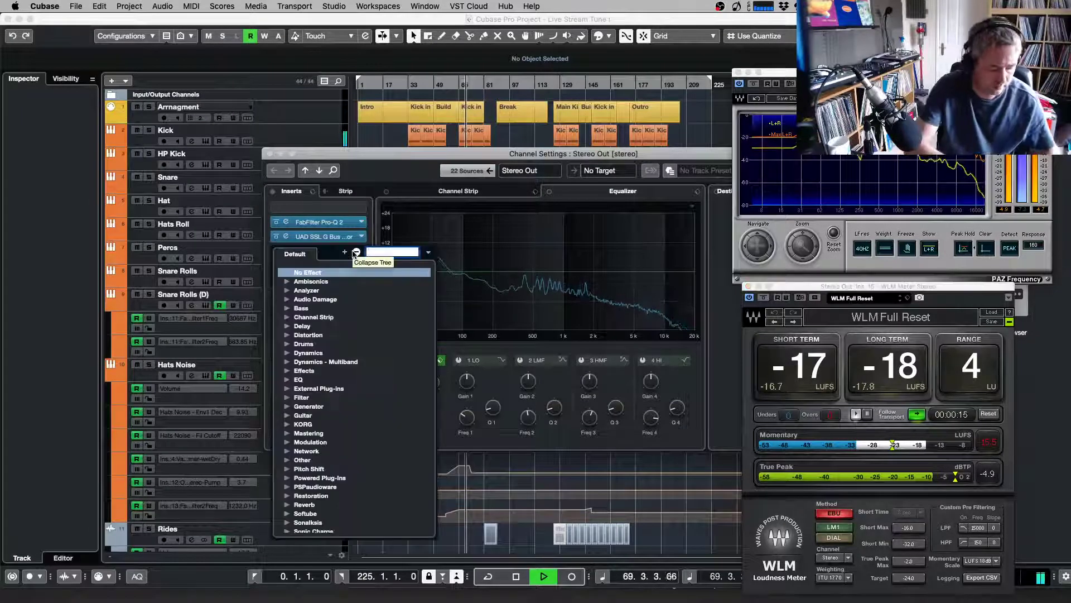
text(amp)
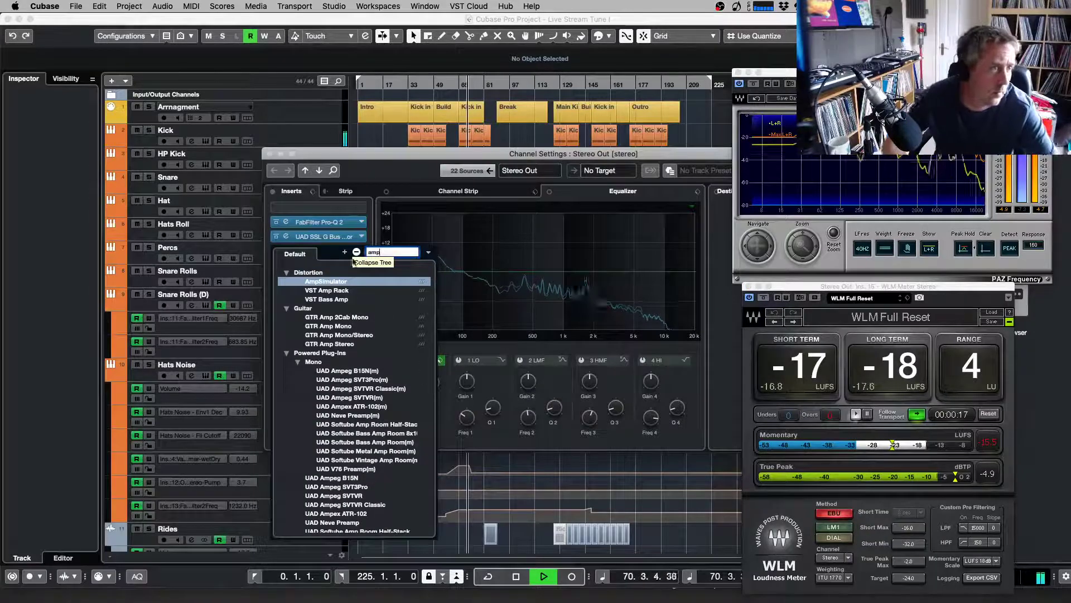
scroll(372, 335, down, 3)
key(Escape)
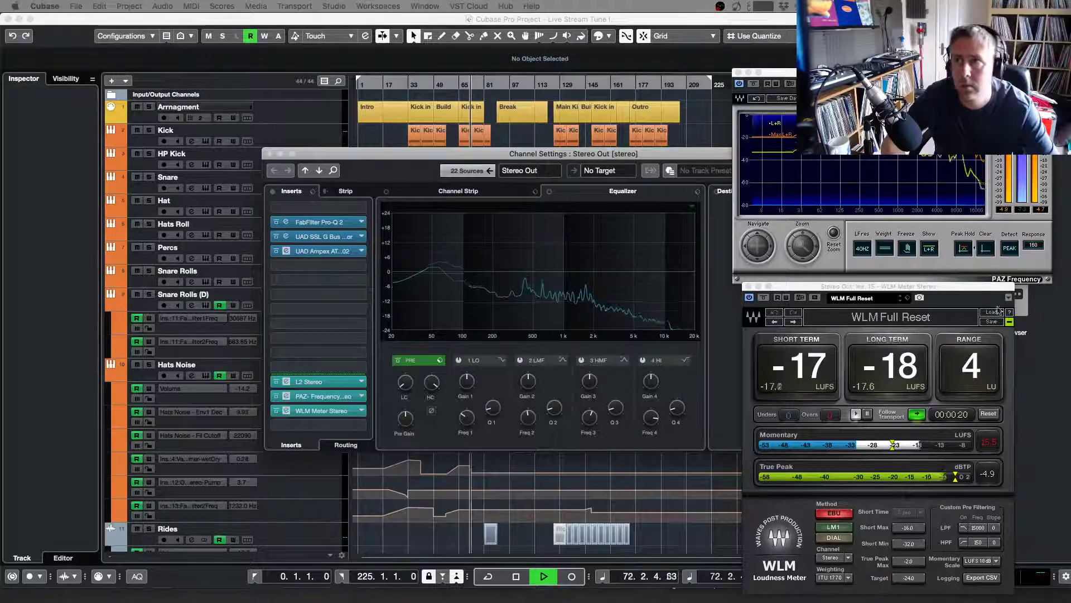
click(388, 340)
key(space)
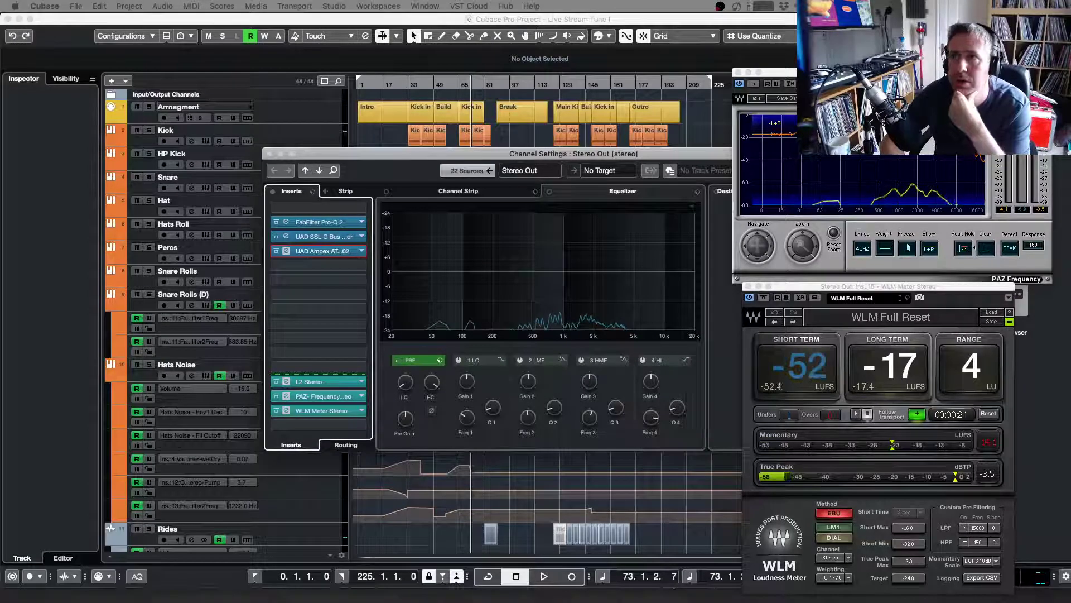
Load the preset MSTR MP-Master 250 30IPS in the Ampex ATR-102 and play the track from around bar 53
click(318, 251)
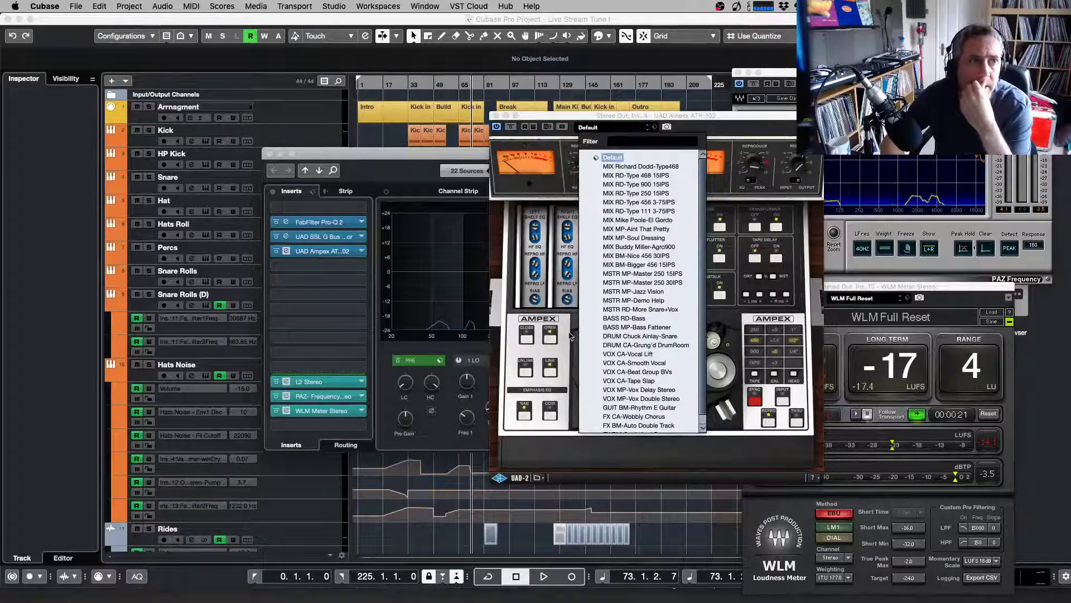
click(647, 282)
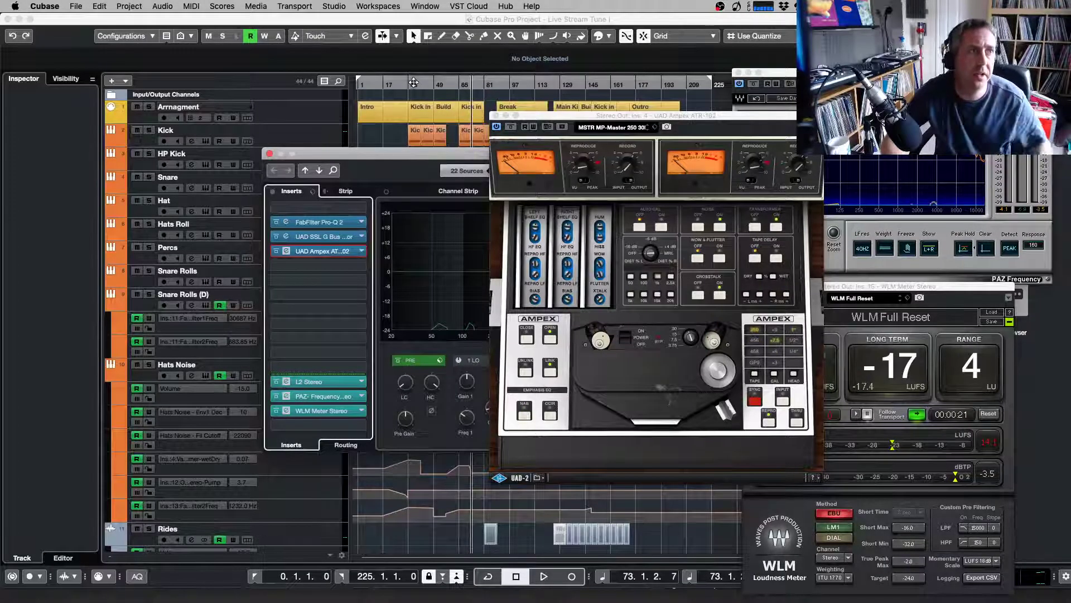
click(442, 84)
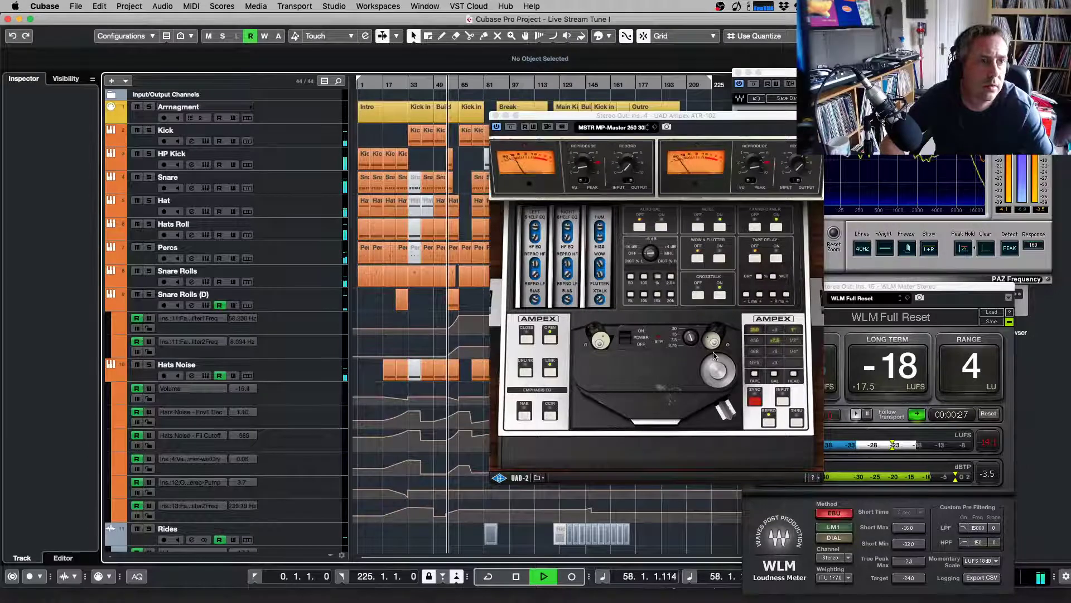
Replay the track from around bar 43 and adjust the Ampex ATR-102's tape speed while listening
click(426, 86)
key(space)
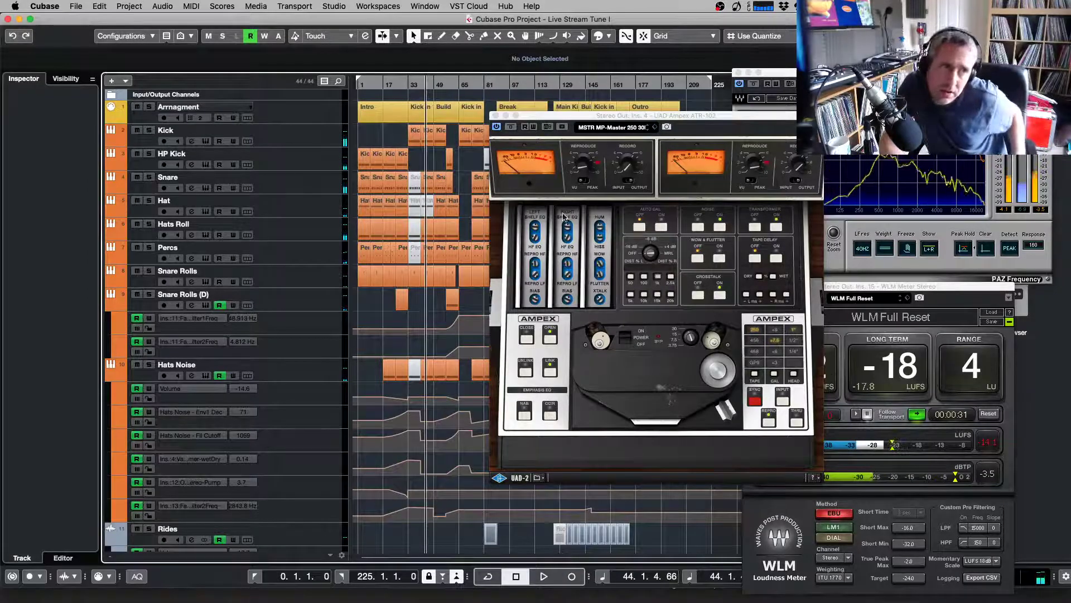
key(space)
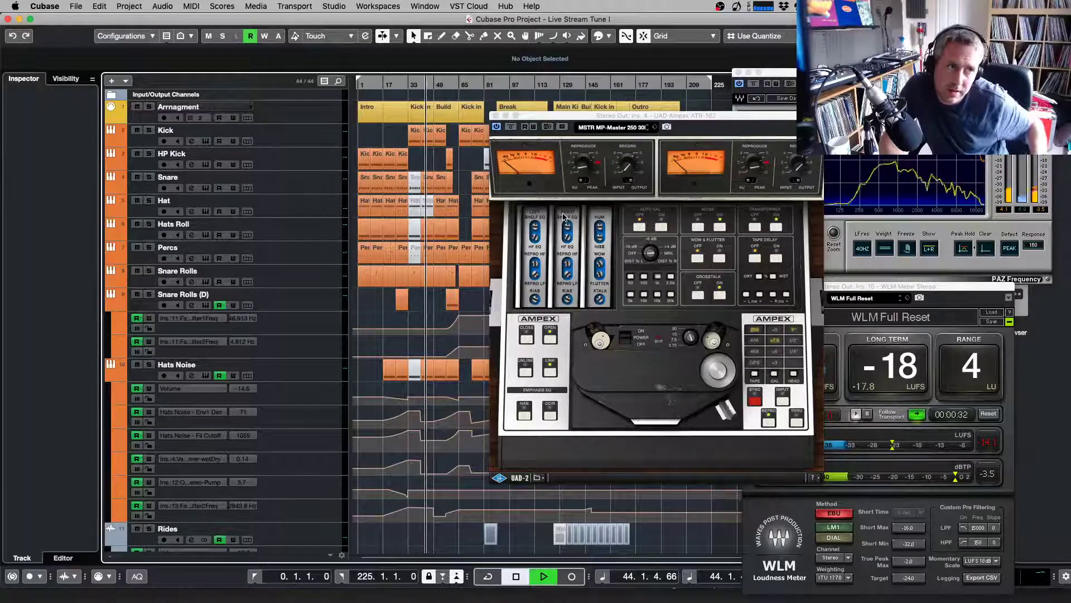
click(689, 338)
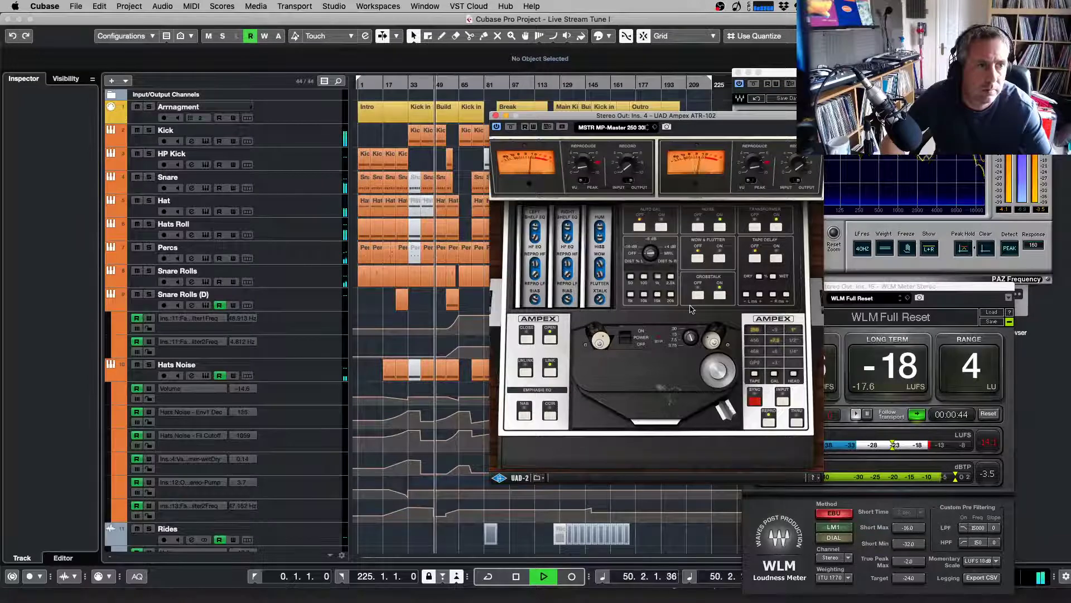
click(692, 337)
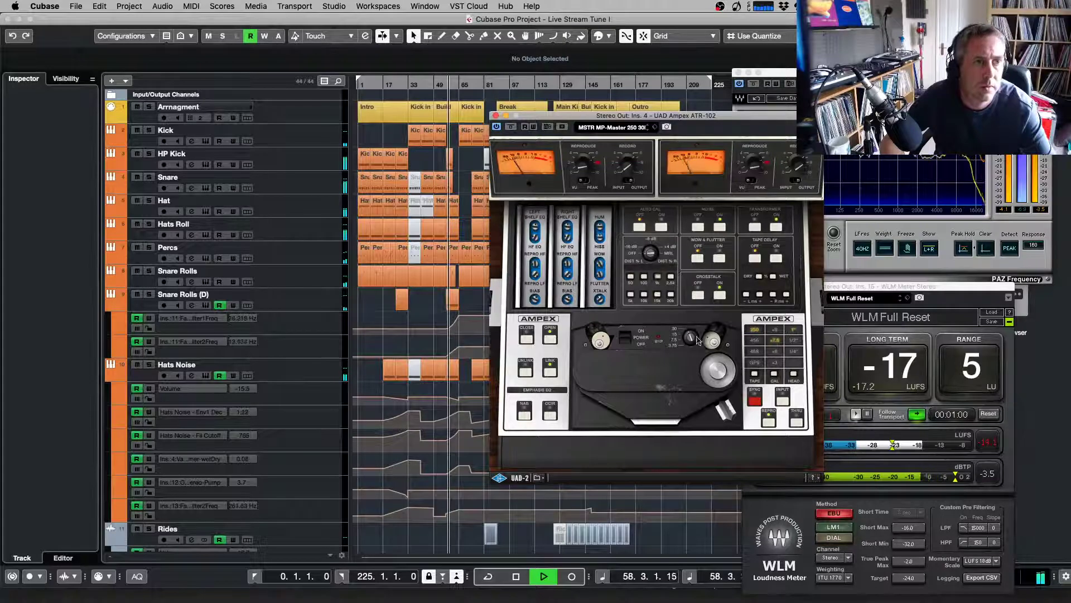
Stop playback, close the Ampex ATR-102 window and replay the track from around bar 46
key(space)
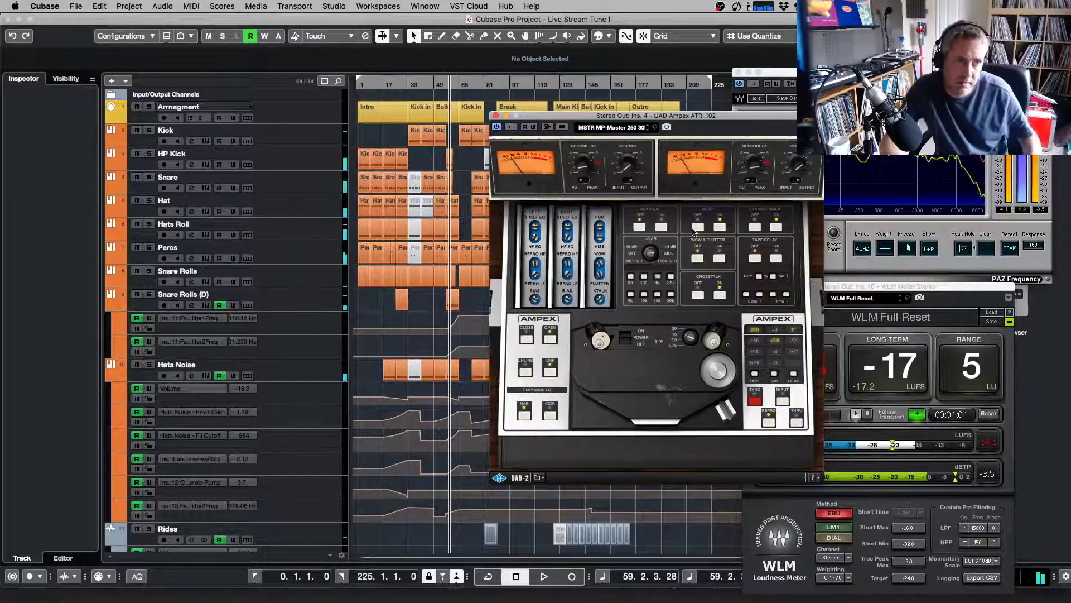
click(495, 115)
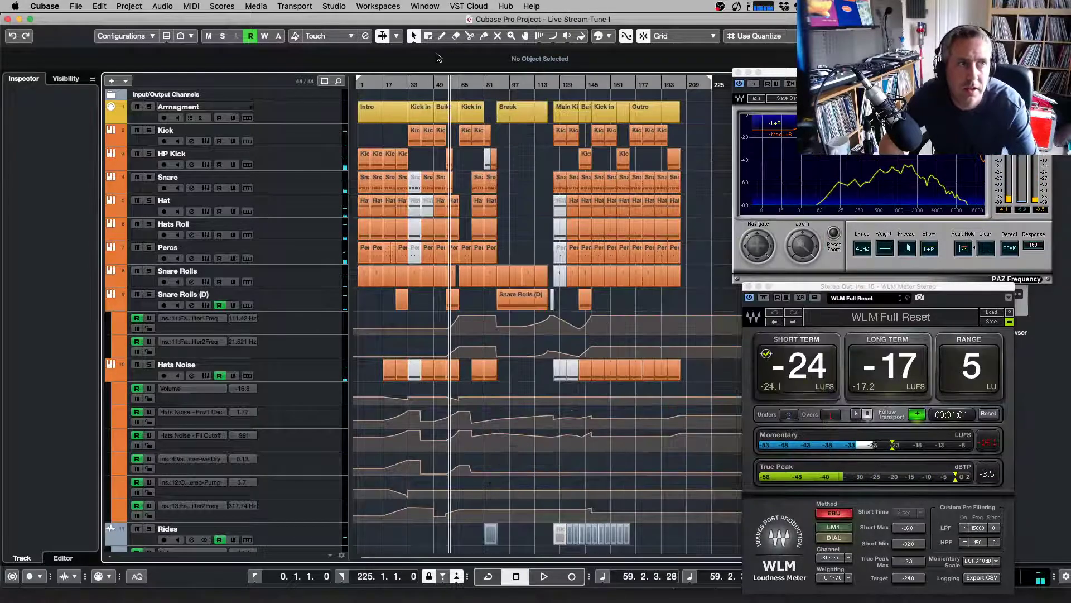
click(429, 85)
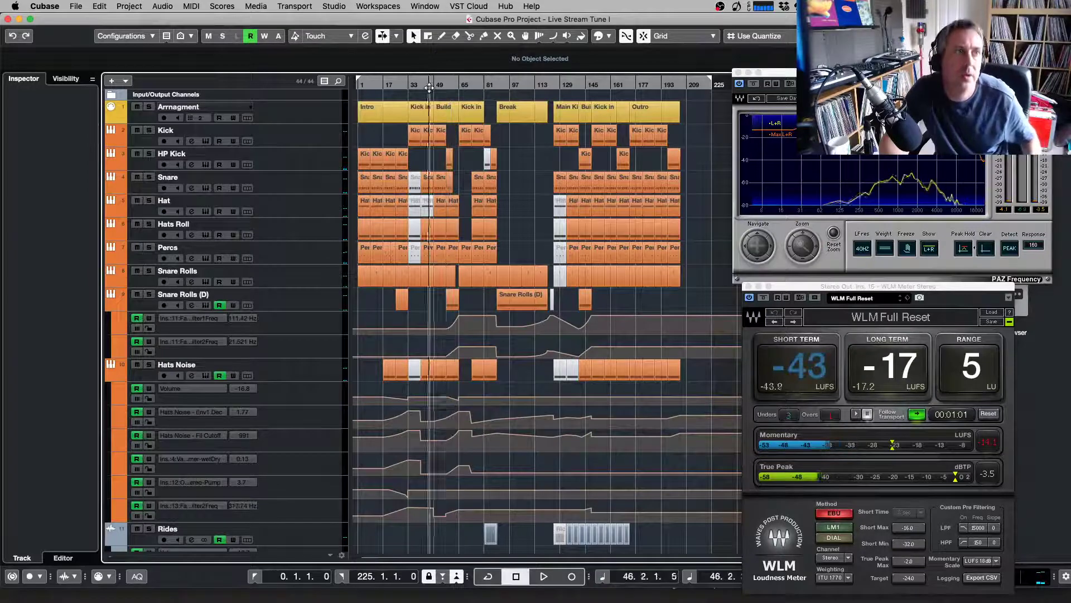
key(space)
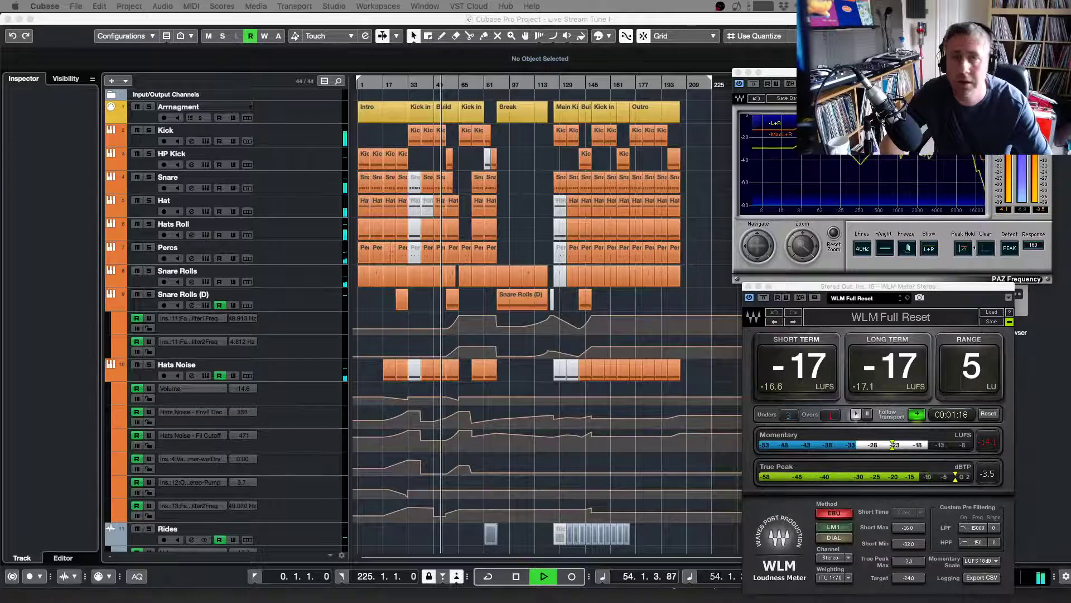
Insert the UAD Manley Massive Passive MST in Stereo Out insert slot 5 and boost its 560–27K band during playback
key(space)
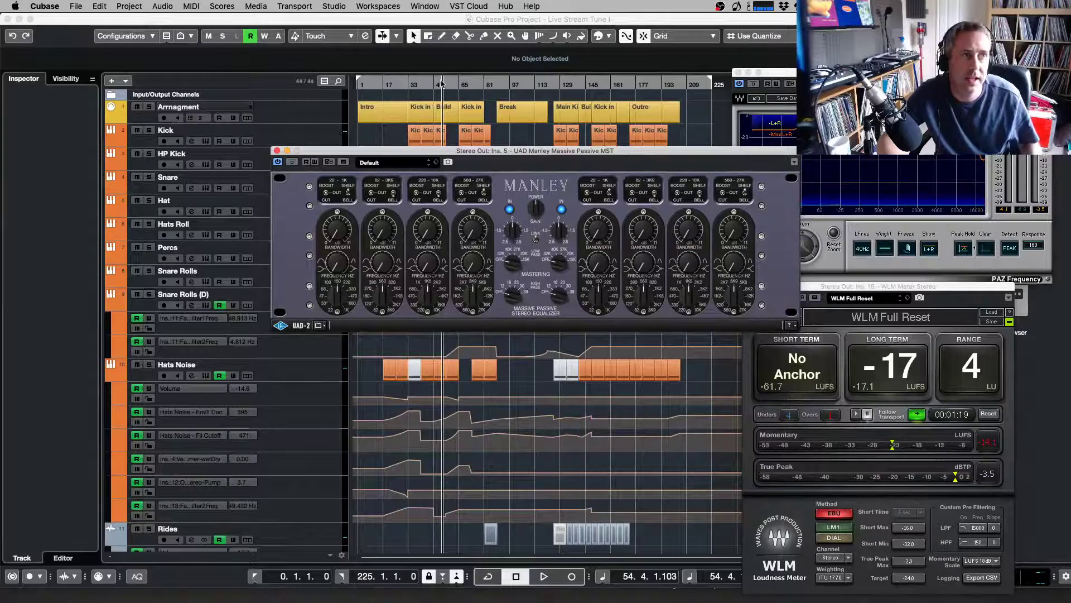
key(space)
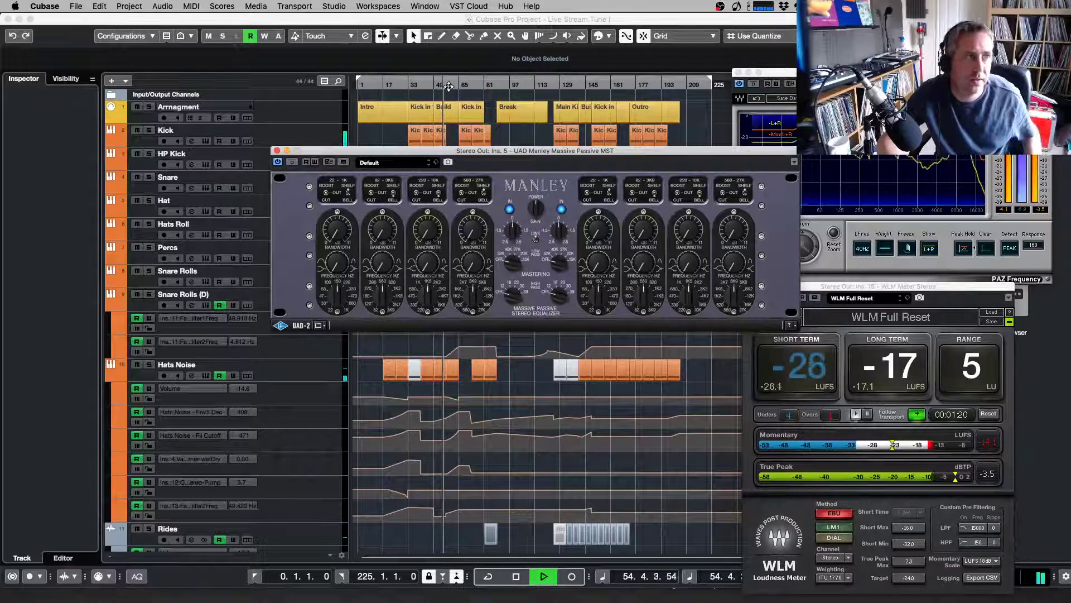
click(473, 192)
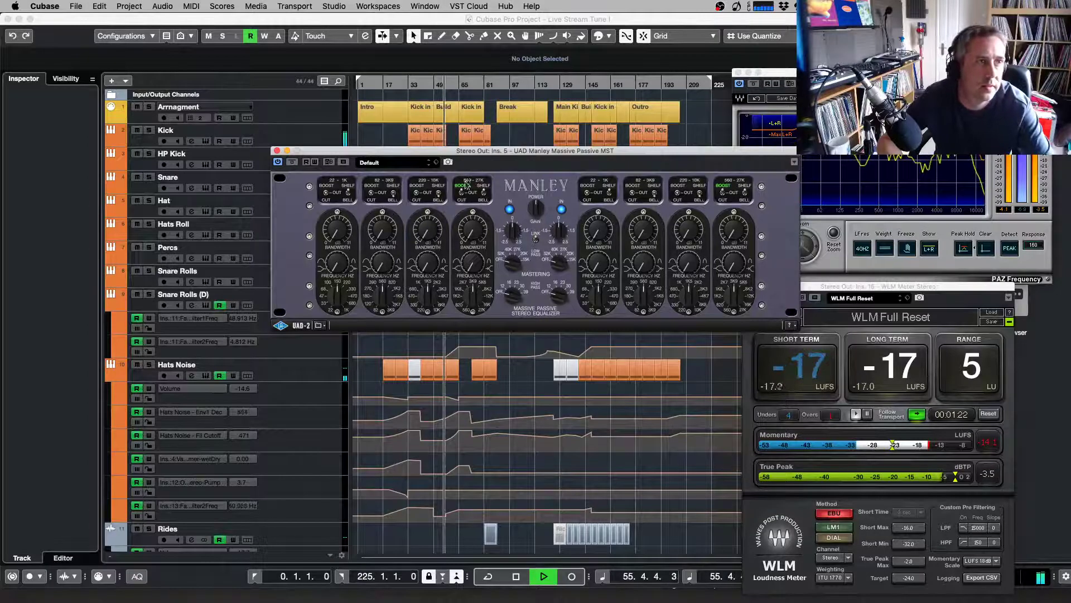
drag(473, 291, 475, 223)
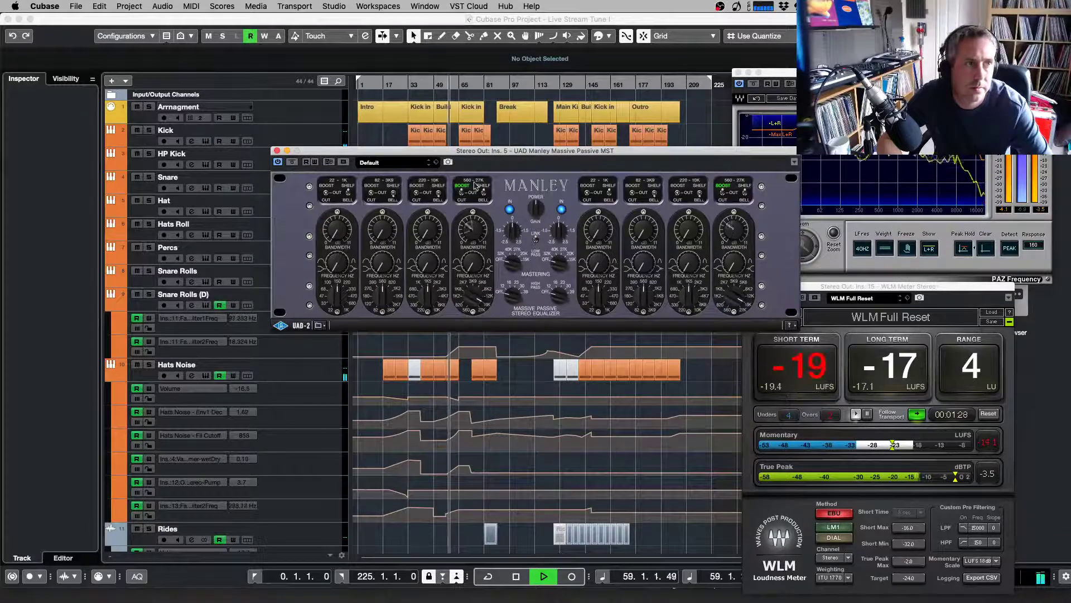
click(463, 88)
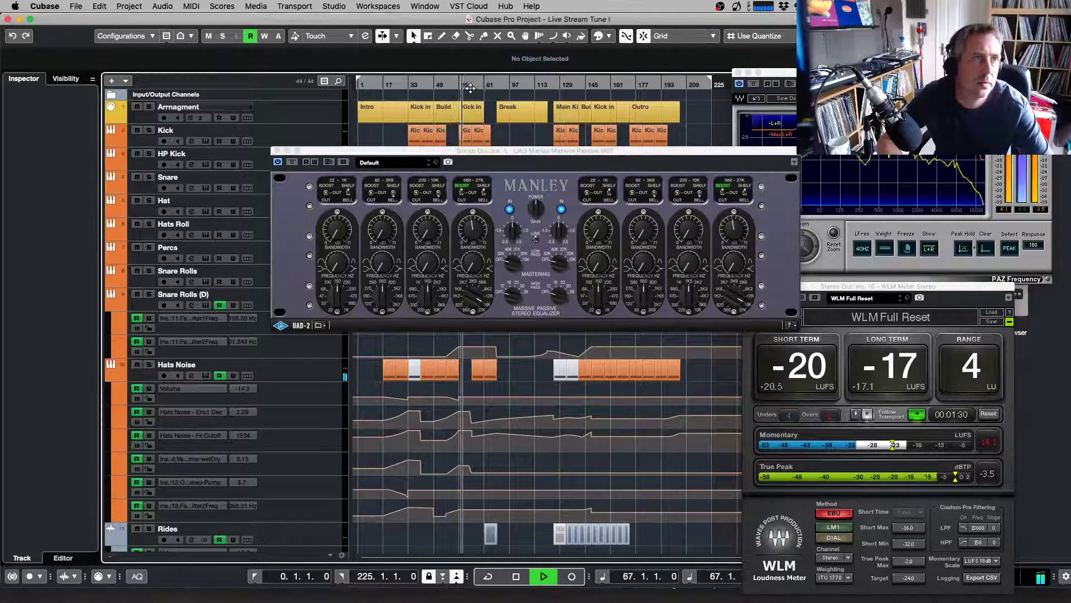
click(486, 219)
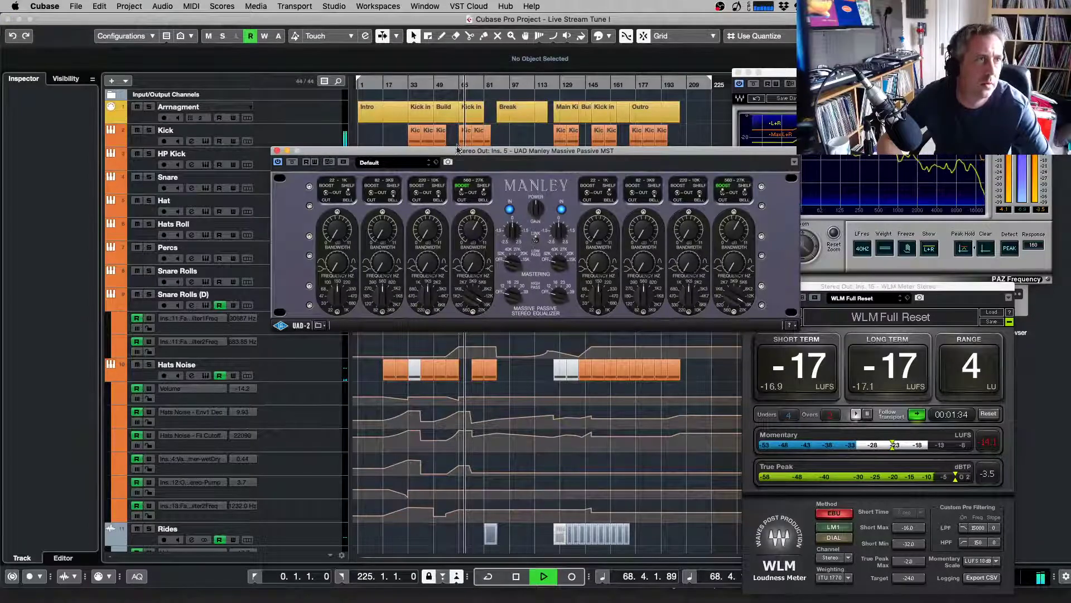
Move the Manley window off the arrangement, then adjust the 220–10K band's frequency and the 560–27K band's gain
drag(462, 148, 696, 186)
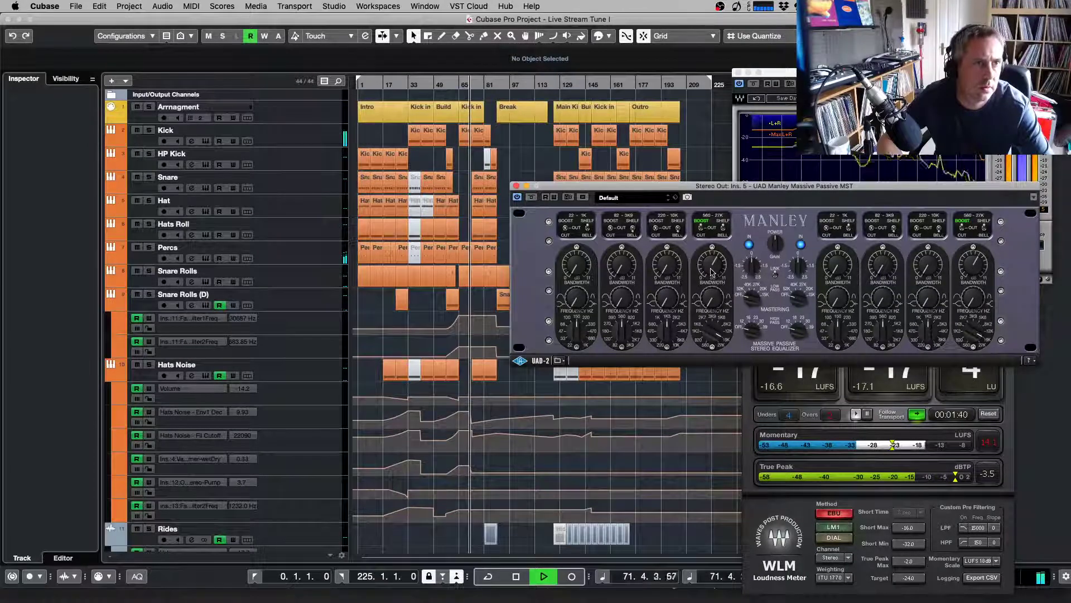
drag(664, 336, 664, 317)
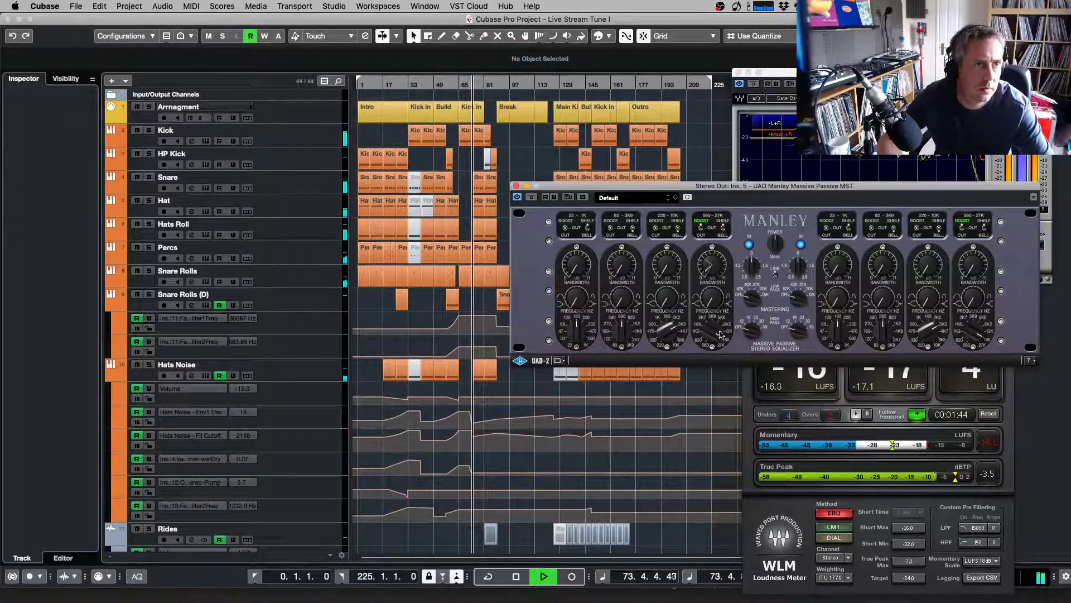
drag(715, 273, 714, 269)
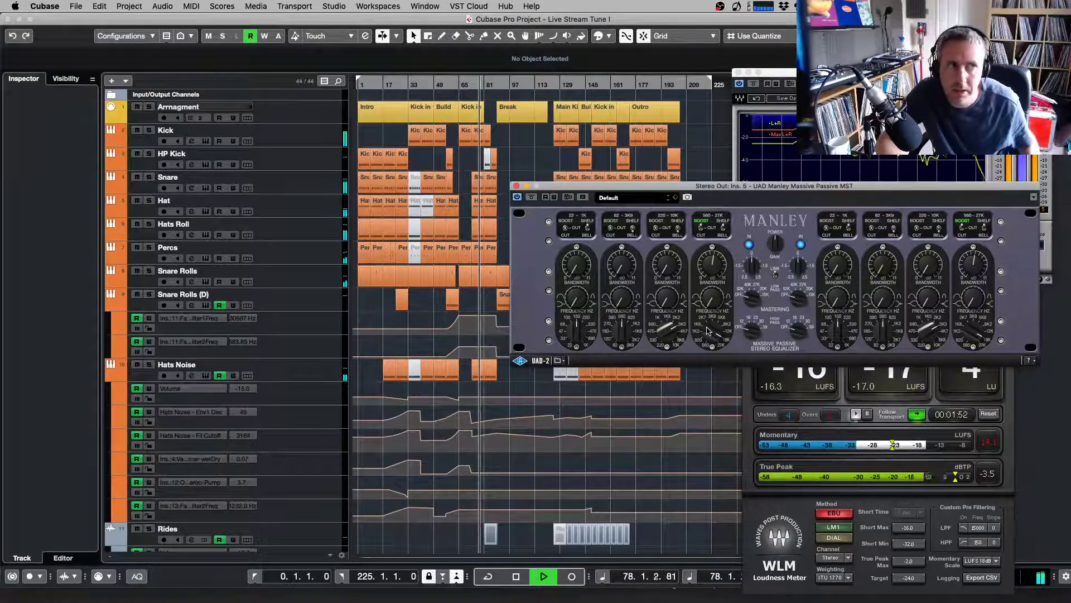
Set the locators to the Hats Roll clip at bars 73 to 81 and turn on cycle playback
click(491, 229)
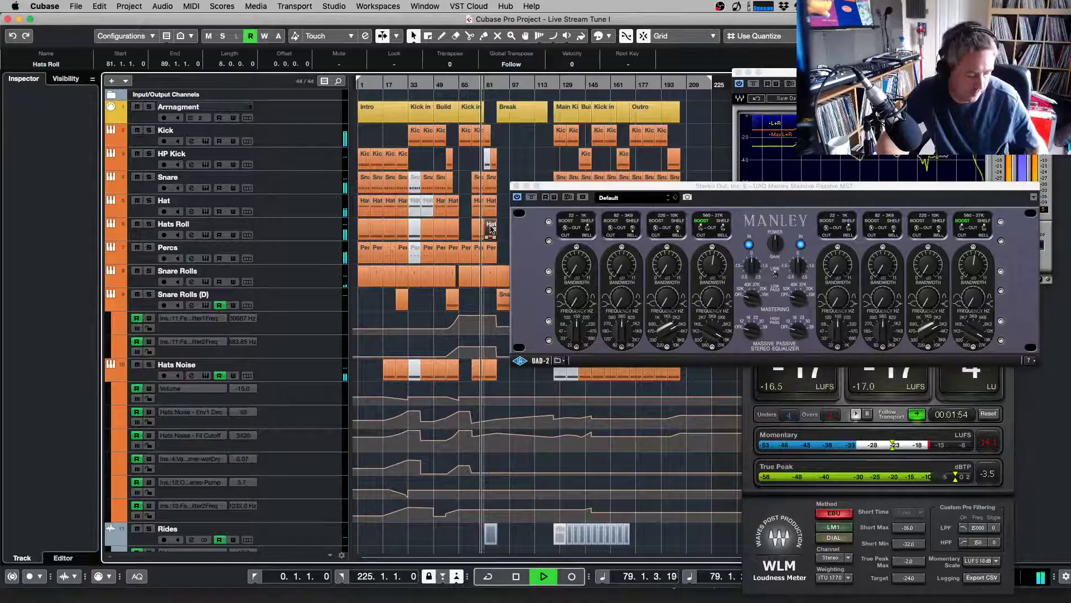
drag(491, 228, 479, 228)
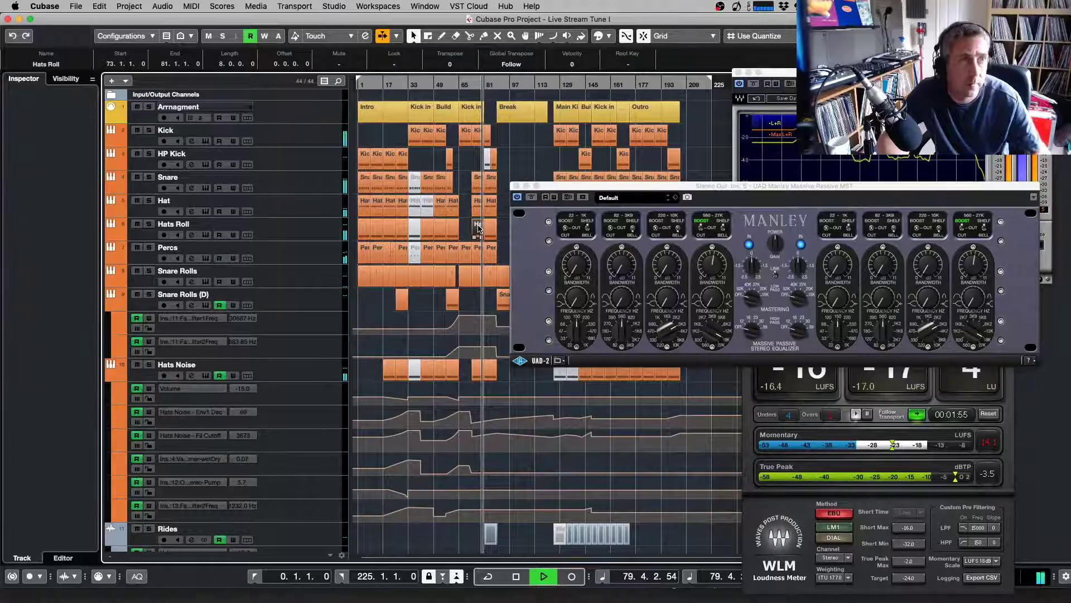
key(p)
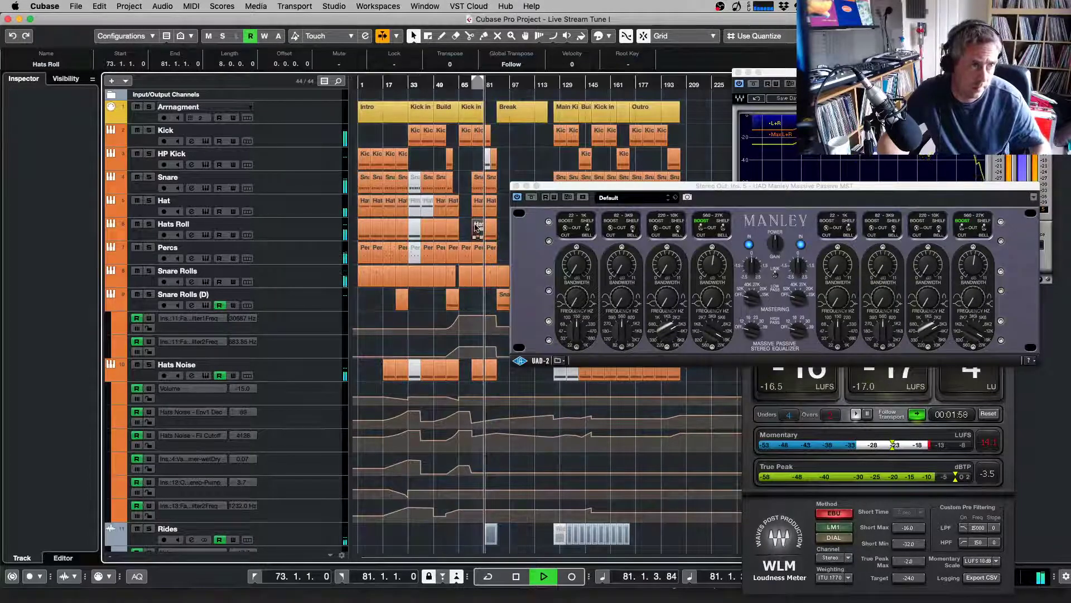
key(KP_Divide)
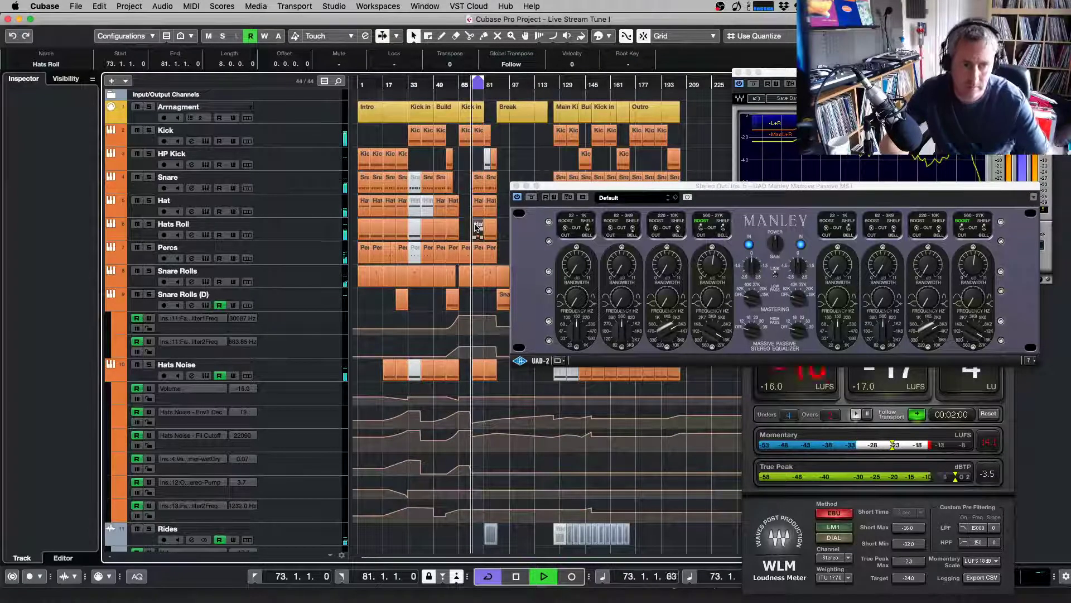
Fine-tune the frequency of the Manley's 560–27K band while the loop plays, then stop playback
click(531, 198)
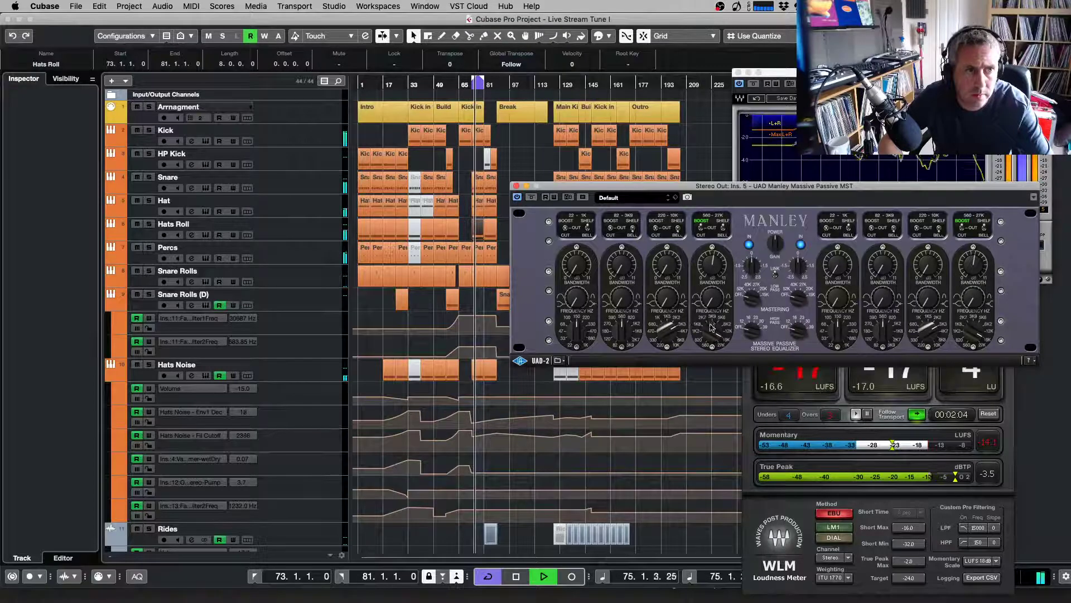
mouse_move(712, 329)
mouse_down()
mouse_move(713, 340)
mouse_move(714, 328)
mouse_up()
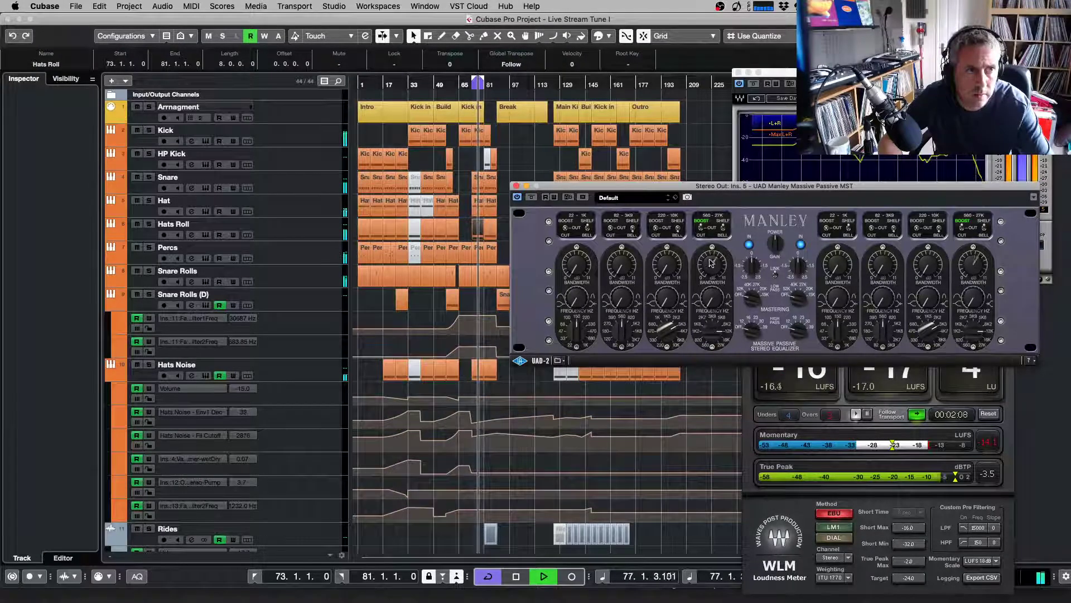
drag(712, 328, 711, 330)
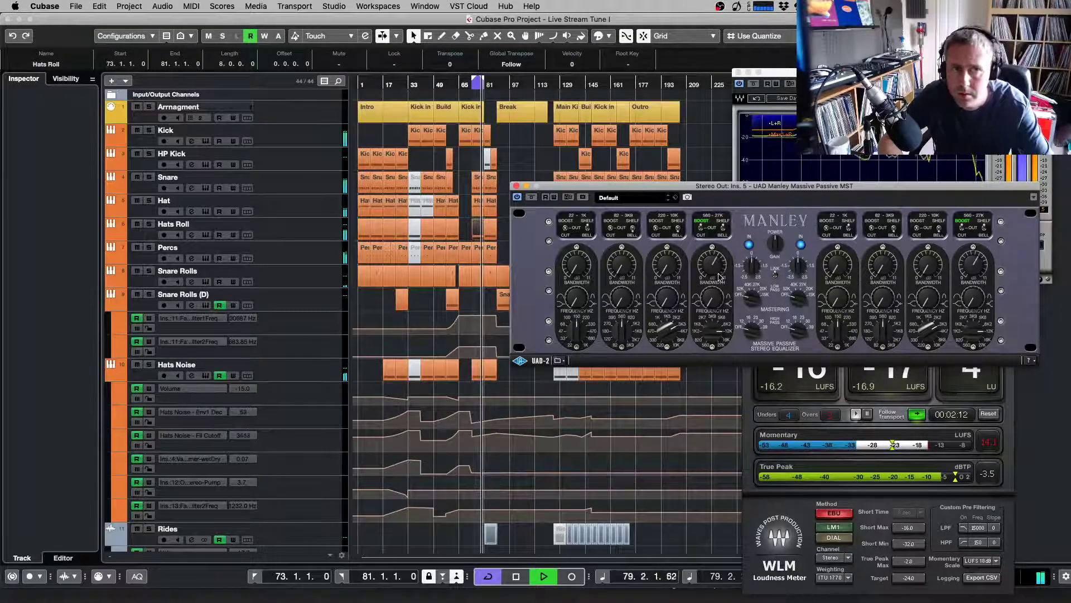
key(space)
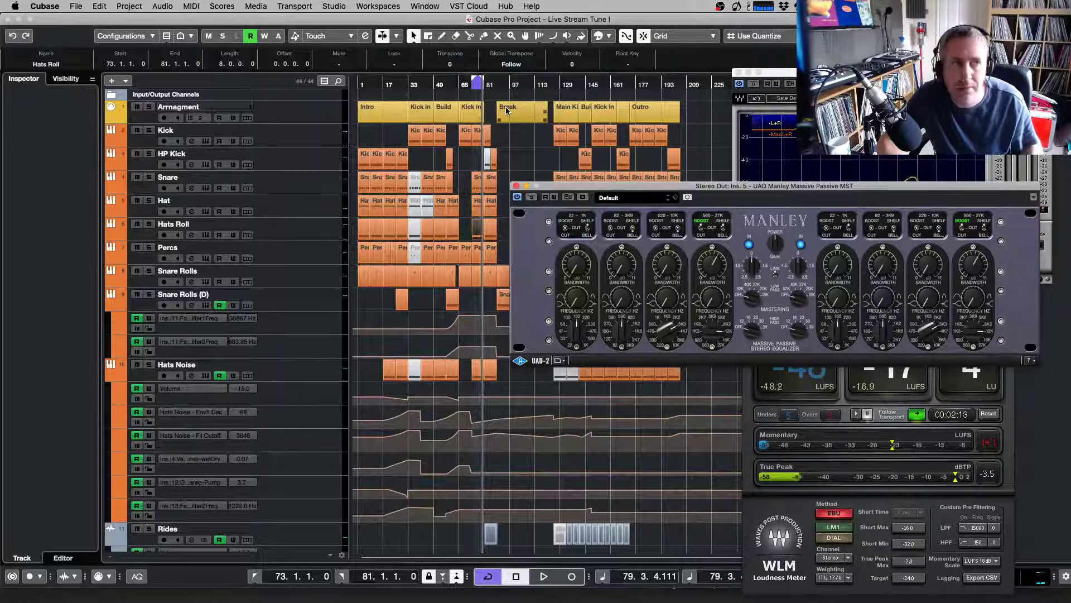
Set the Manley's 22–1K band to boost and tune its frequency and gain while the loop plays
key(space)
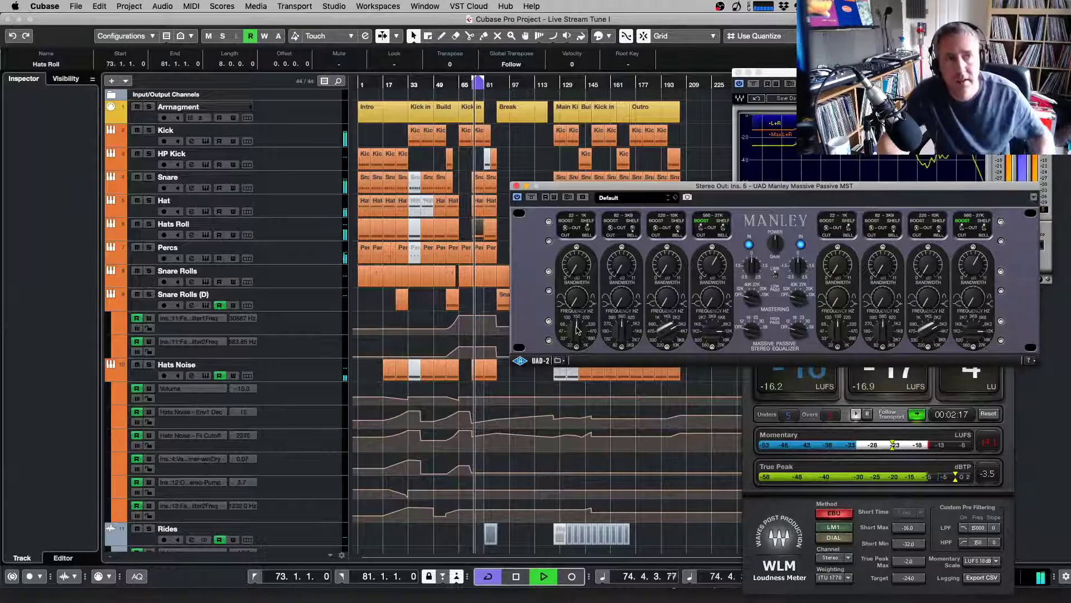
key(space)
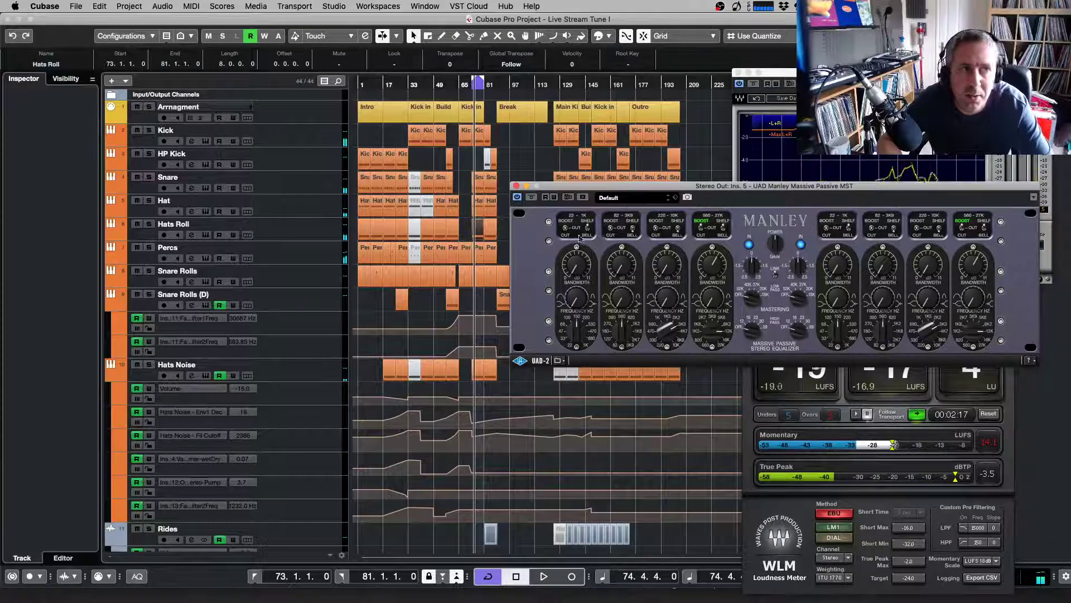
click(564, 226)
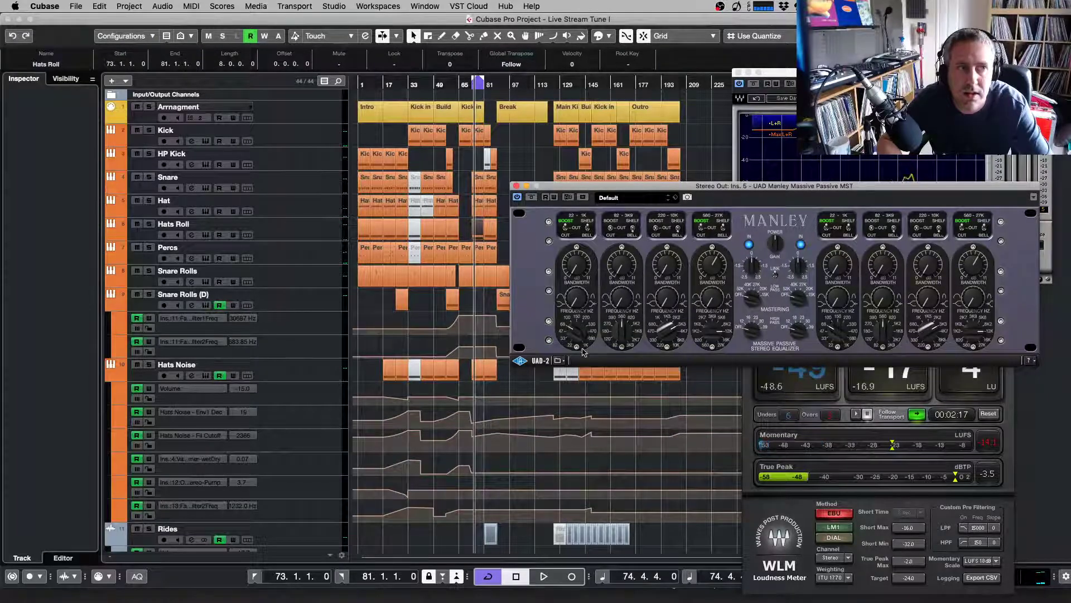
drag(582, 335, 580, 328)
key(space)
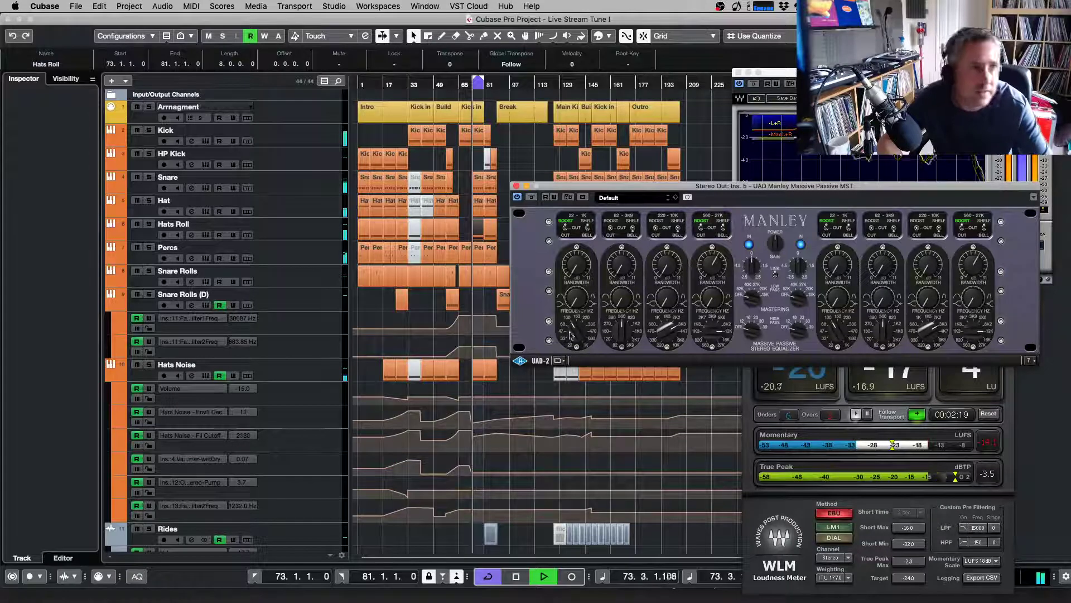
drag(577, 269, 578, 262)
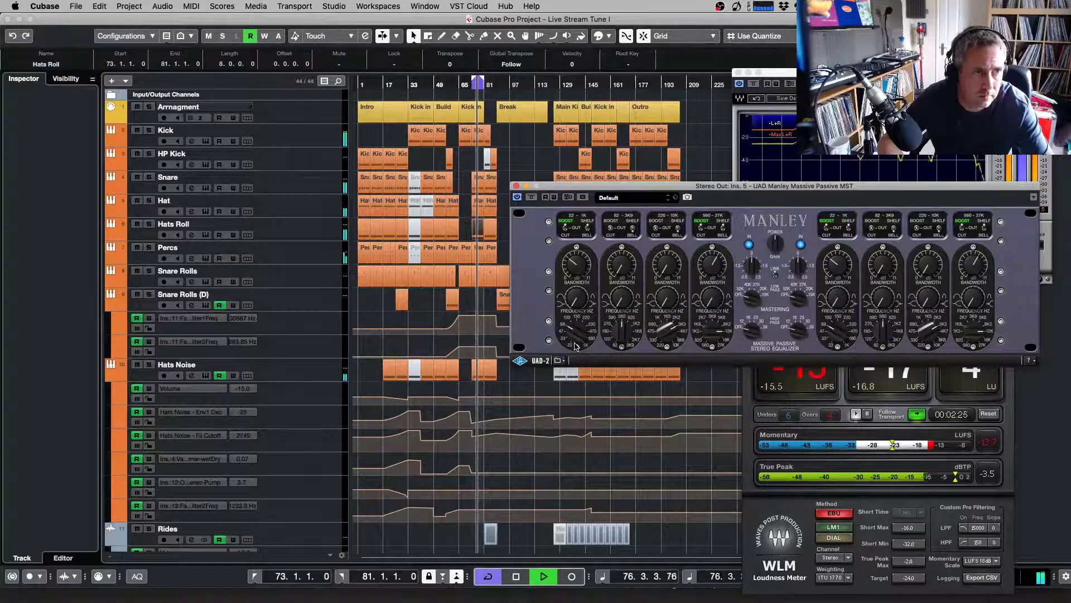
drag(576, 346, 577, 326)
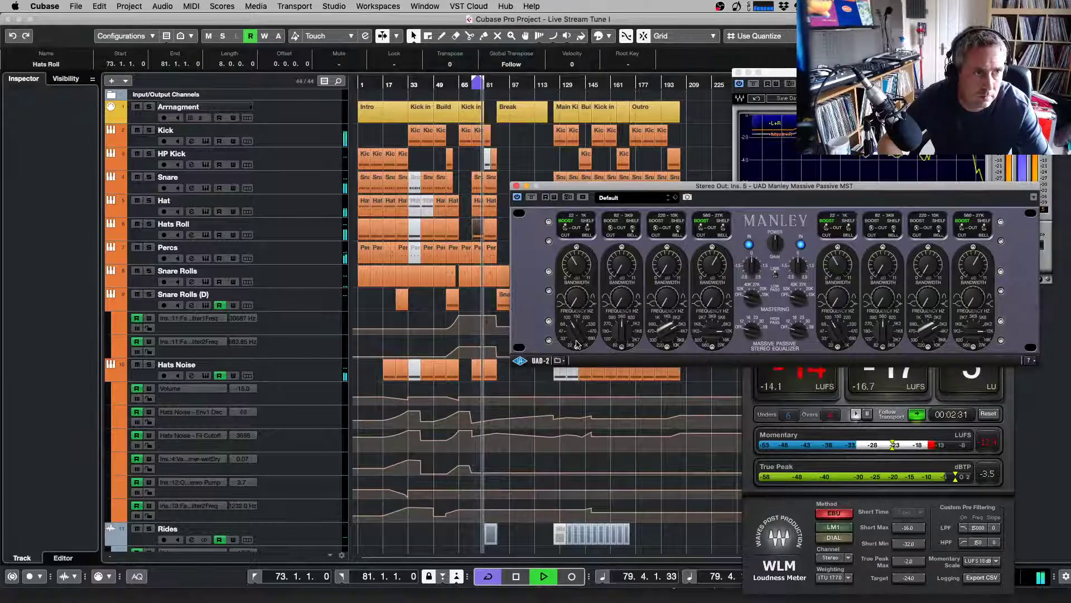
drag(577, 336, 577, 334)
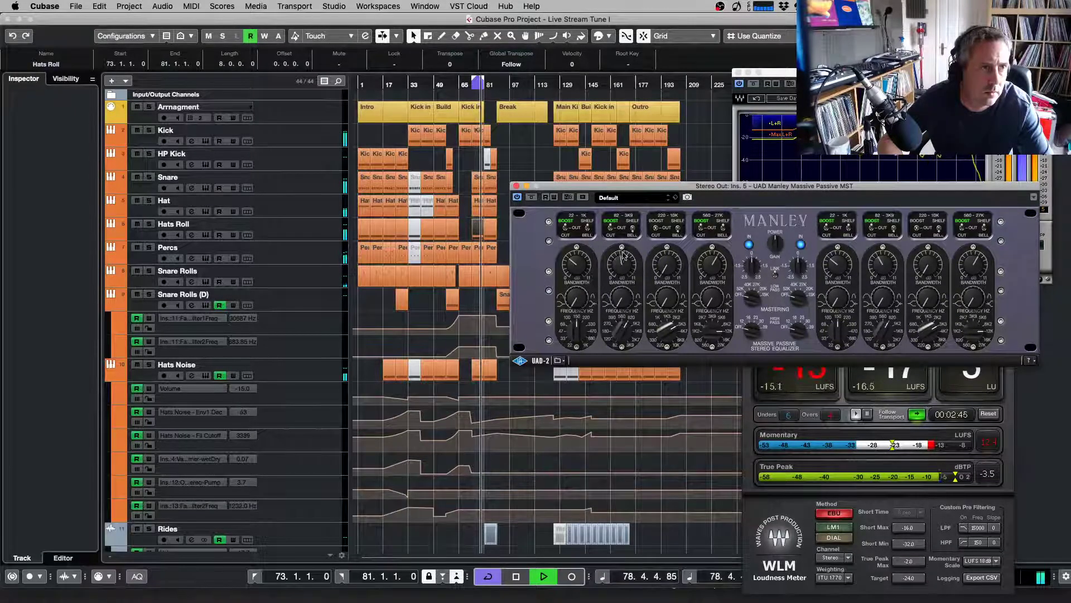
Adjust the frequency and gain of the Manley's boosted 82–3K9 band while listening, then stop playback
drag(623, 329, 625, 361)
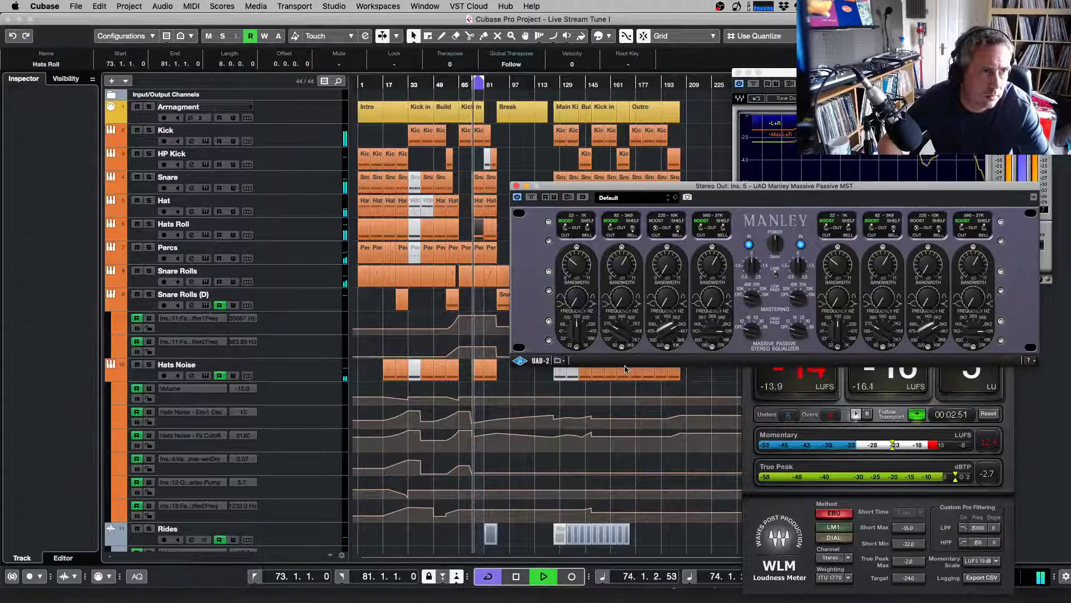
drag(630, 280, 625, 311)
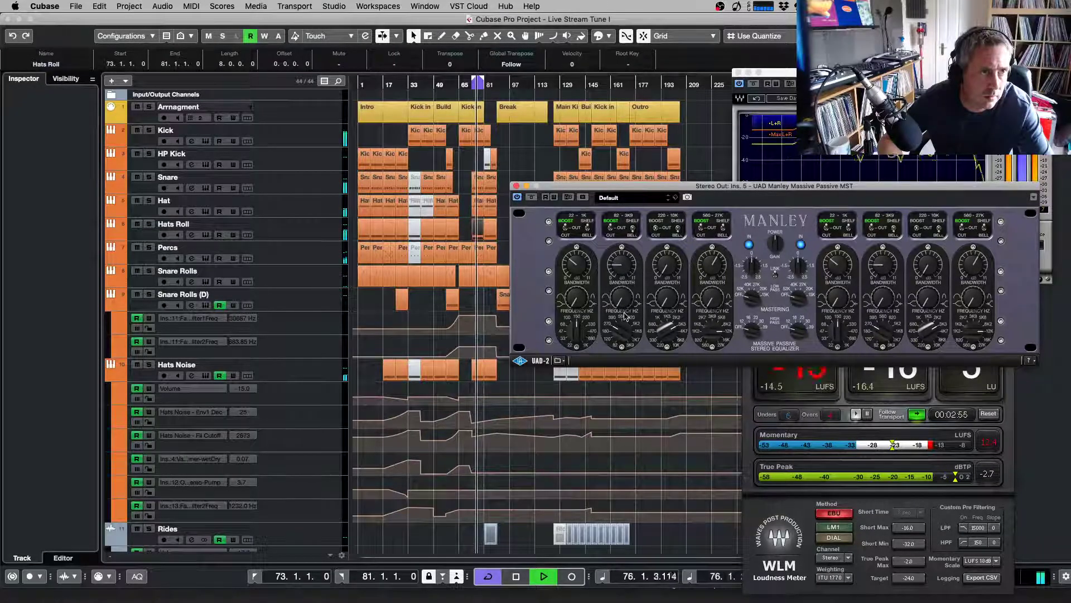
key(space)
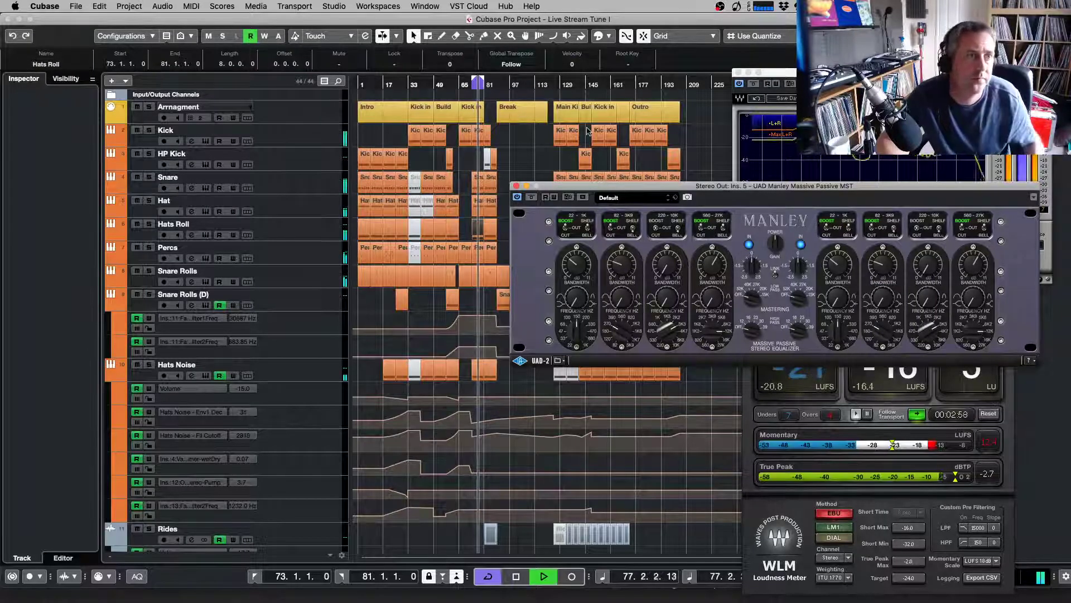
Loop the Snare Rolls clip at bars 133 to 141 and play it from its start with the Manley window within reach
drag(588, 194, 573, 350)
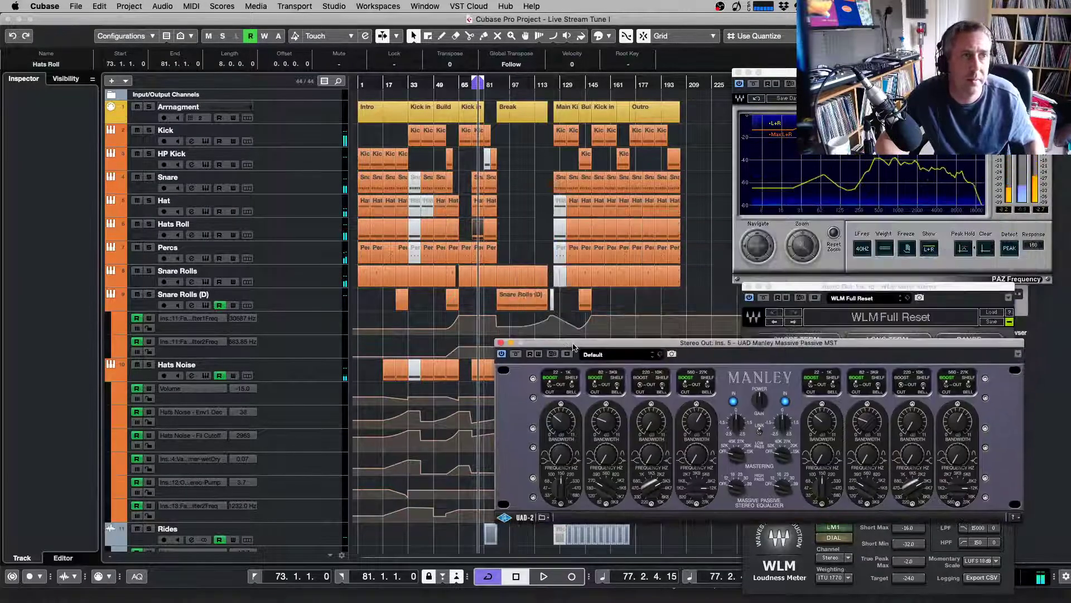
click(578, 275)
key(p)
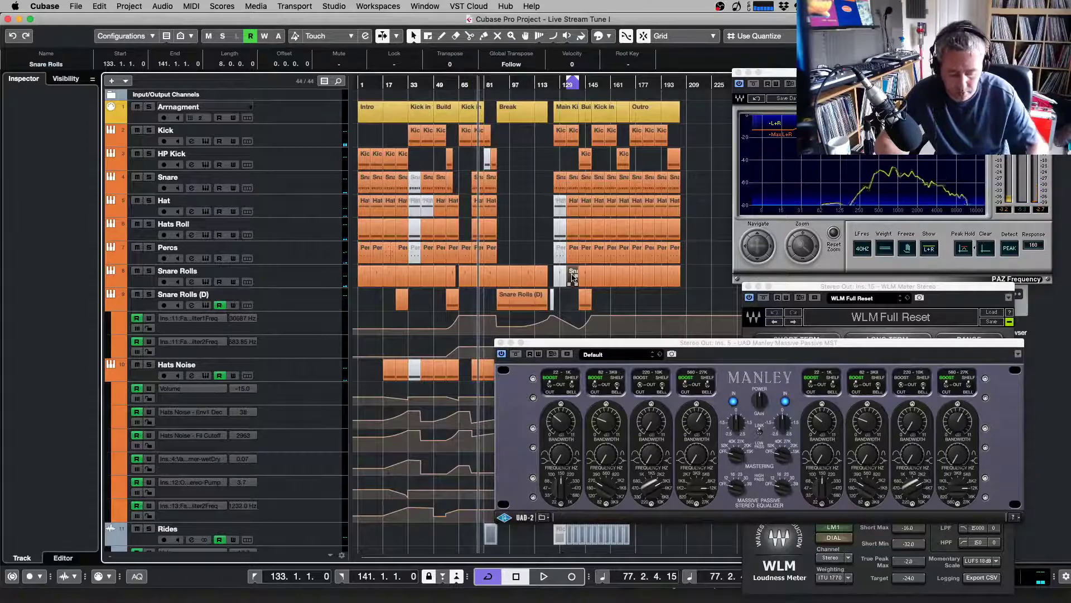
key(KP_1)
key(space)
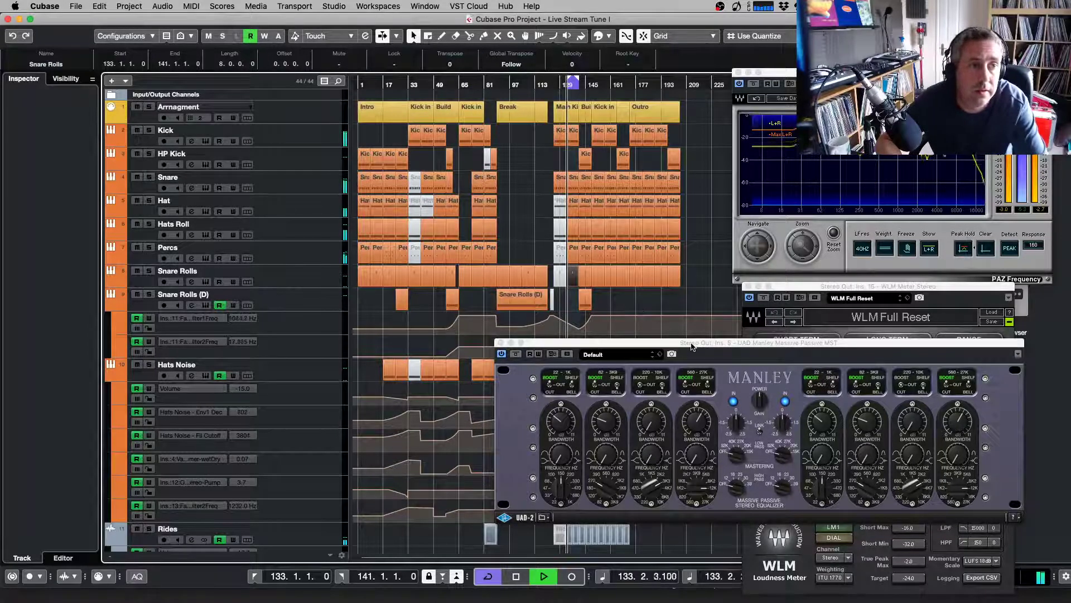
drag(691, 345, 607, 210)
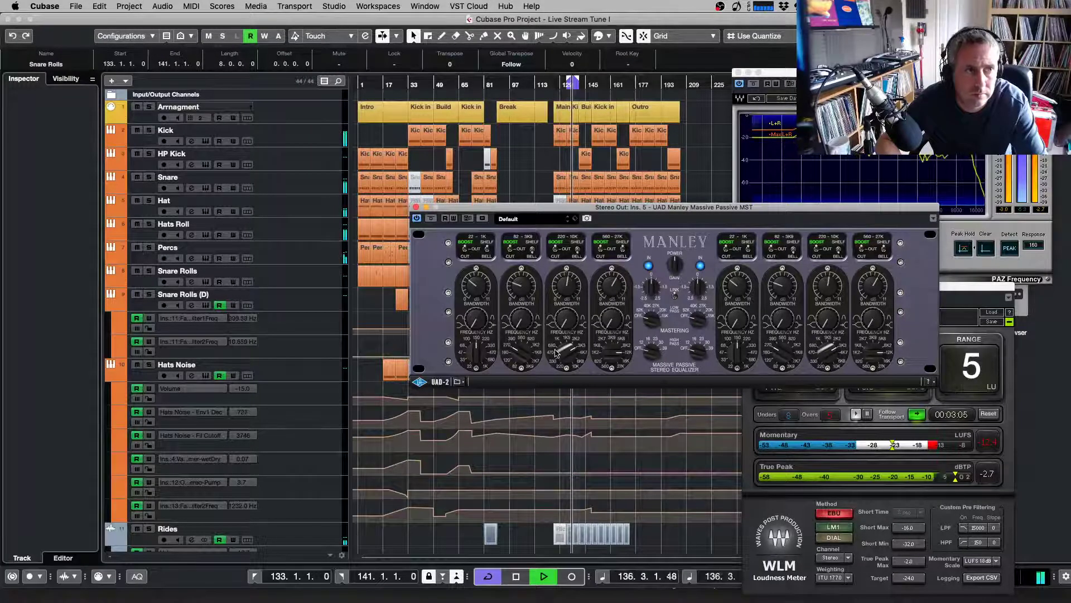
Tune the frequency of the Manley's 220–10K band while the loop plays, then close the EQ window
mouse_move(559, 351)
mouse_down()
mouse_move(557, 339)
mouse_move(567, 357)
mouse_up()
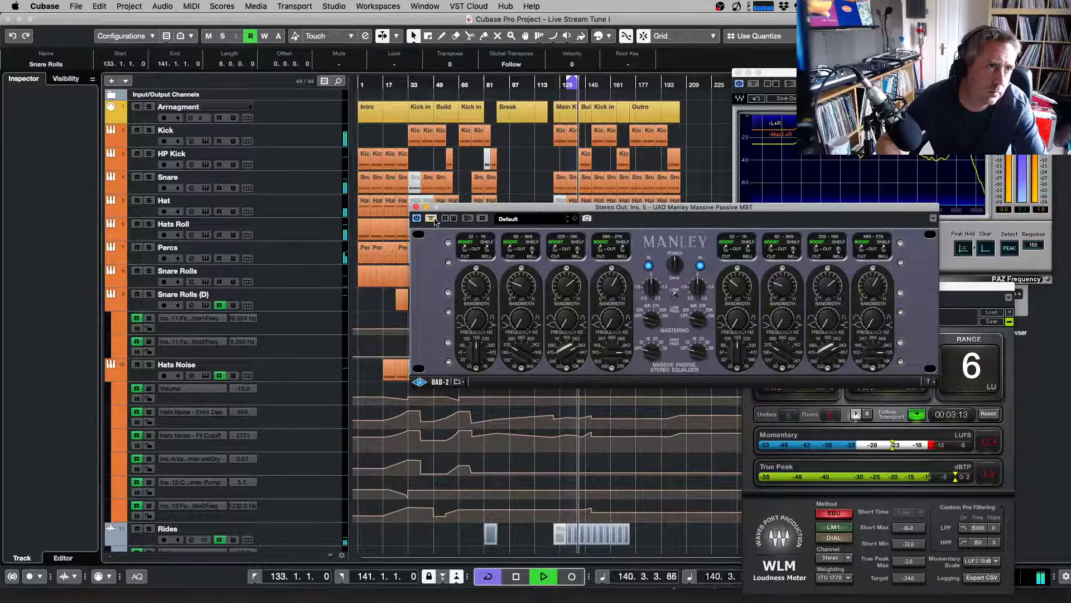
mouse_move(566, 351)
mouse_down()
mouse_move(566, 363)
mouse_move(569, 345)
mouse_up()
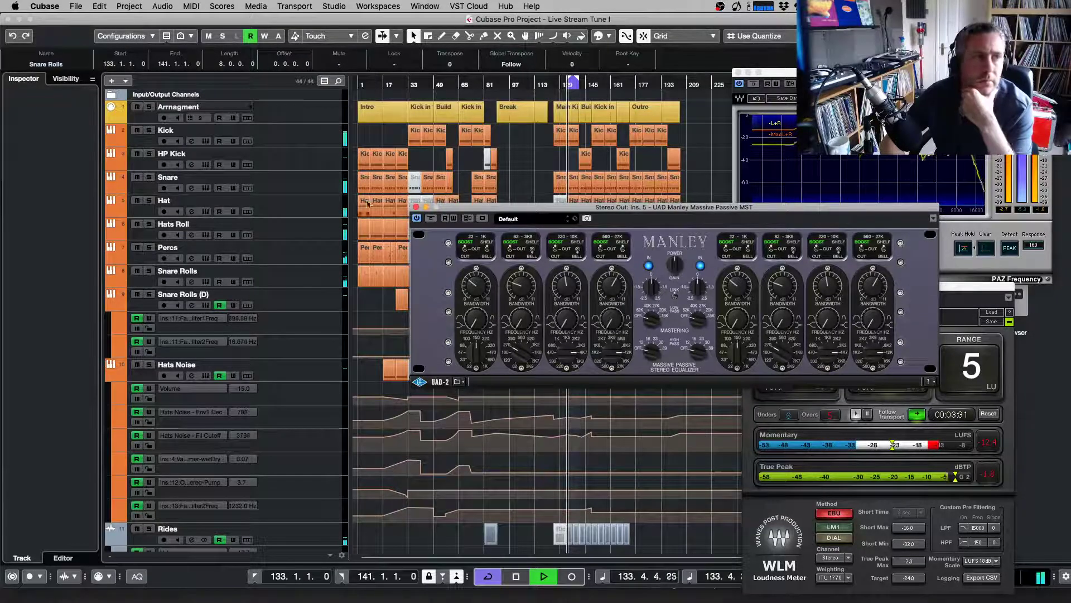
click(417, 207)
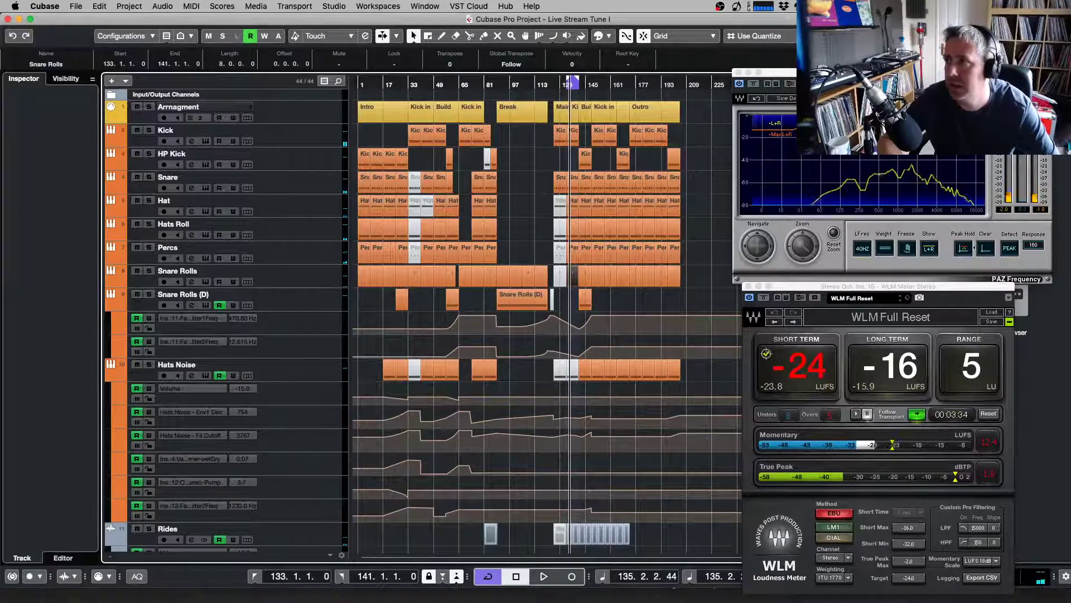
Replay the loop and review the Manley EQ from the Stereo Out channel's inserts, closing the L2 and Manley editors
key(e)
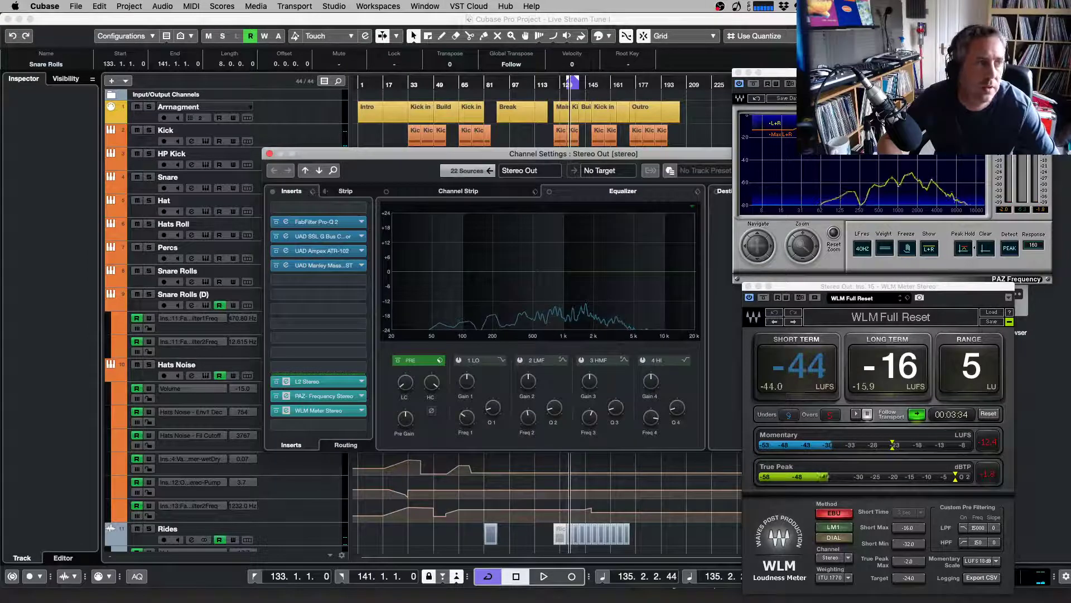
key(space)
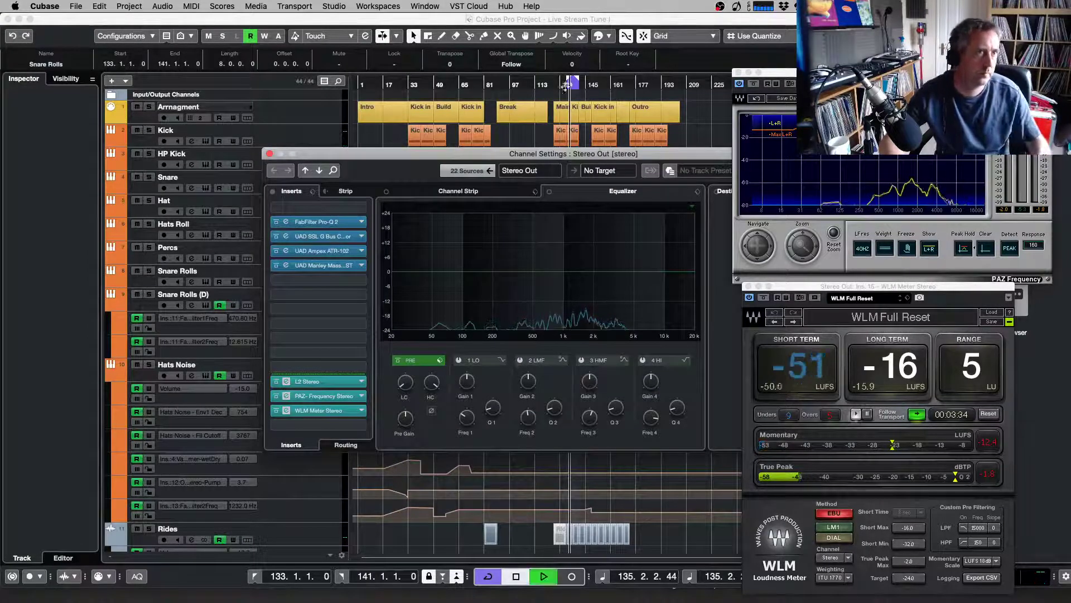
click(288, 385)
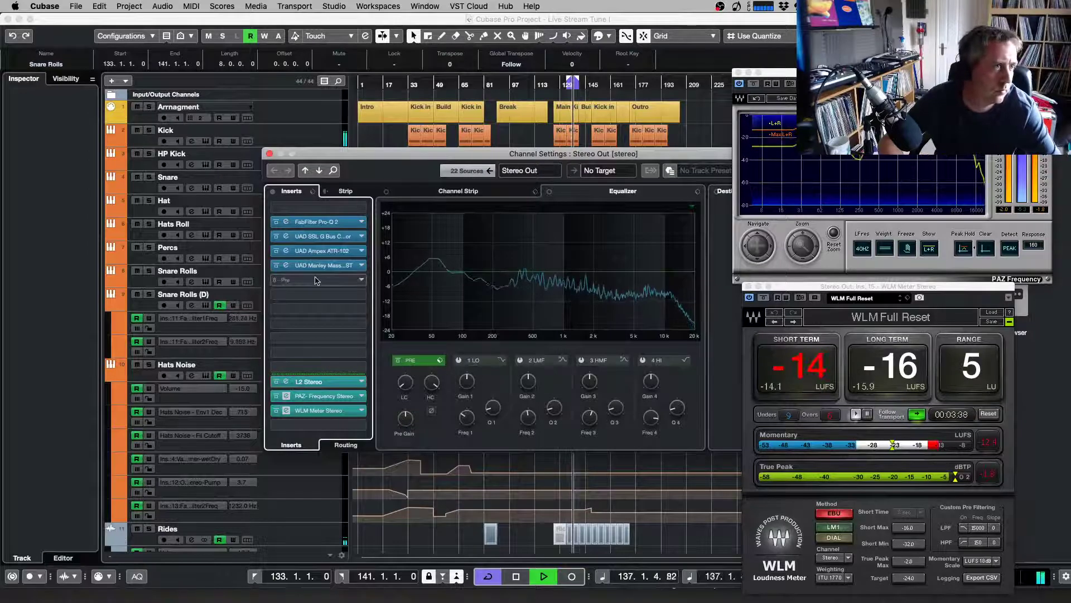
double_click(286, 266)
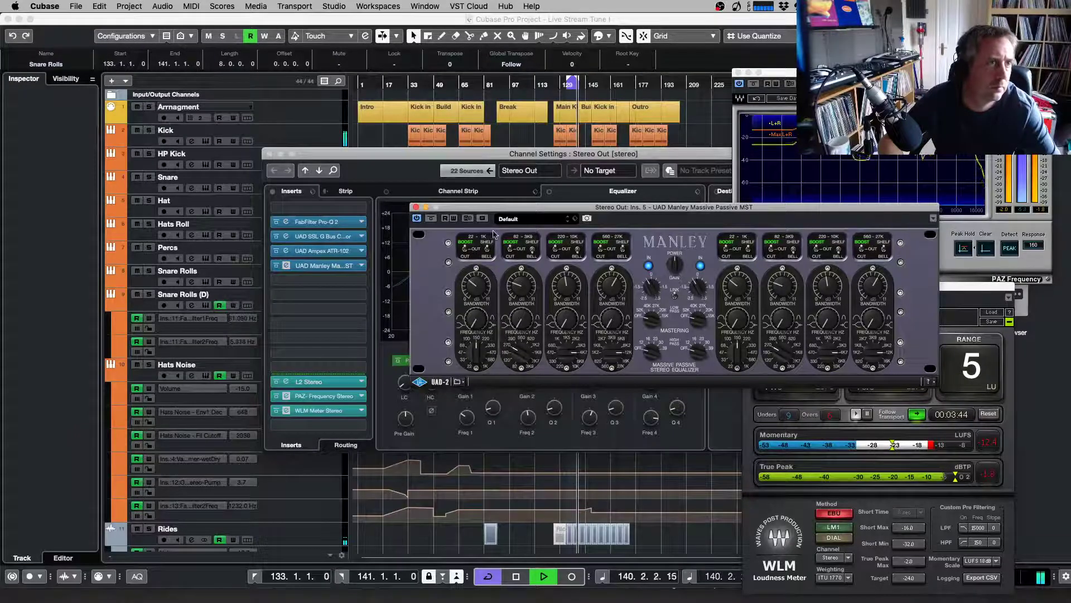
click(416, 207)
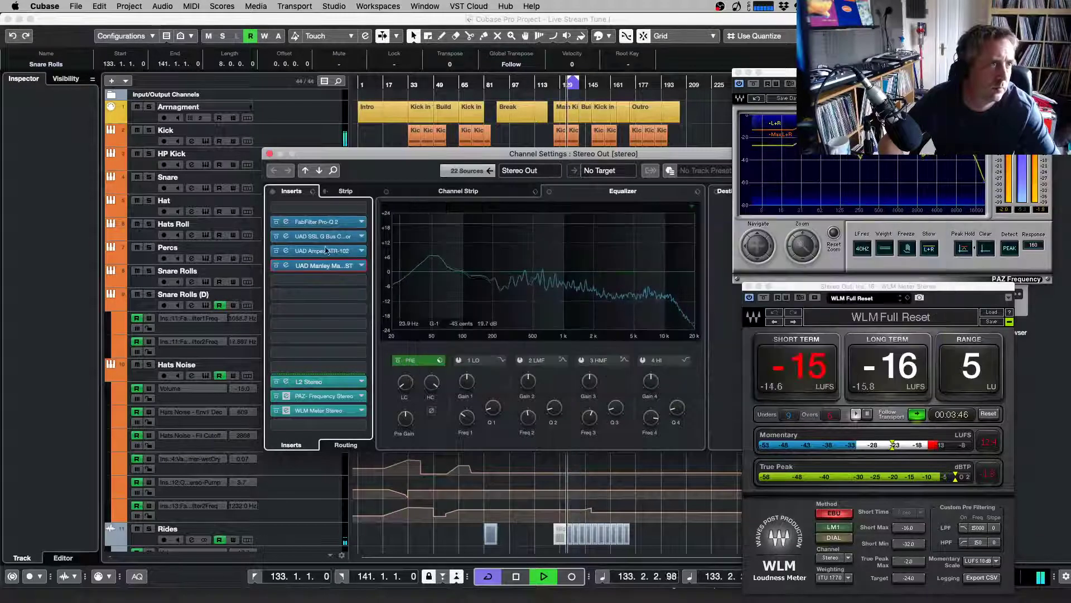
double_click(288, 266)
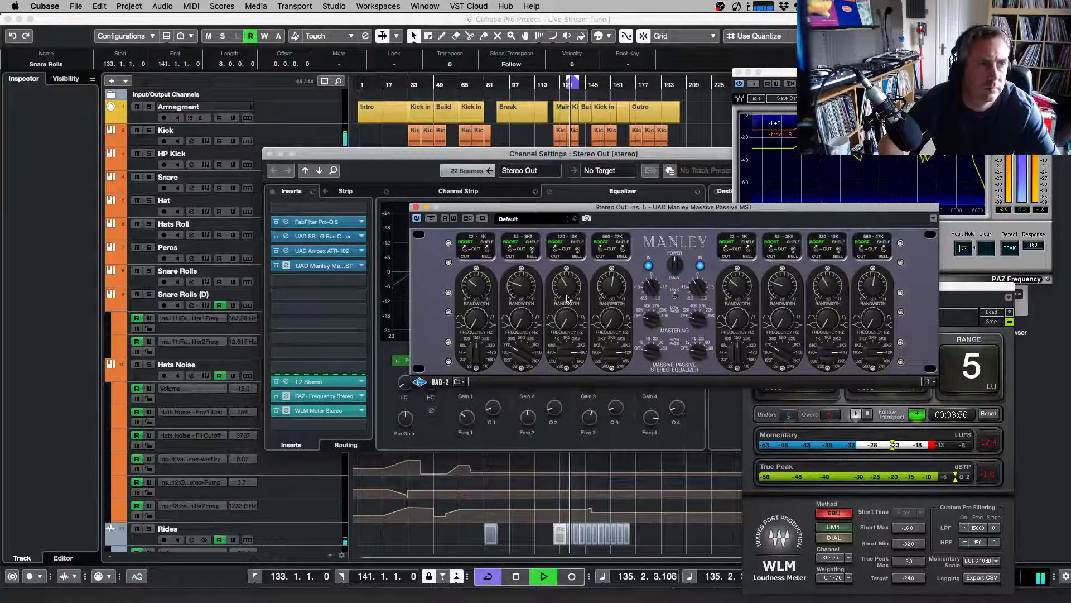
click(415, 207)
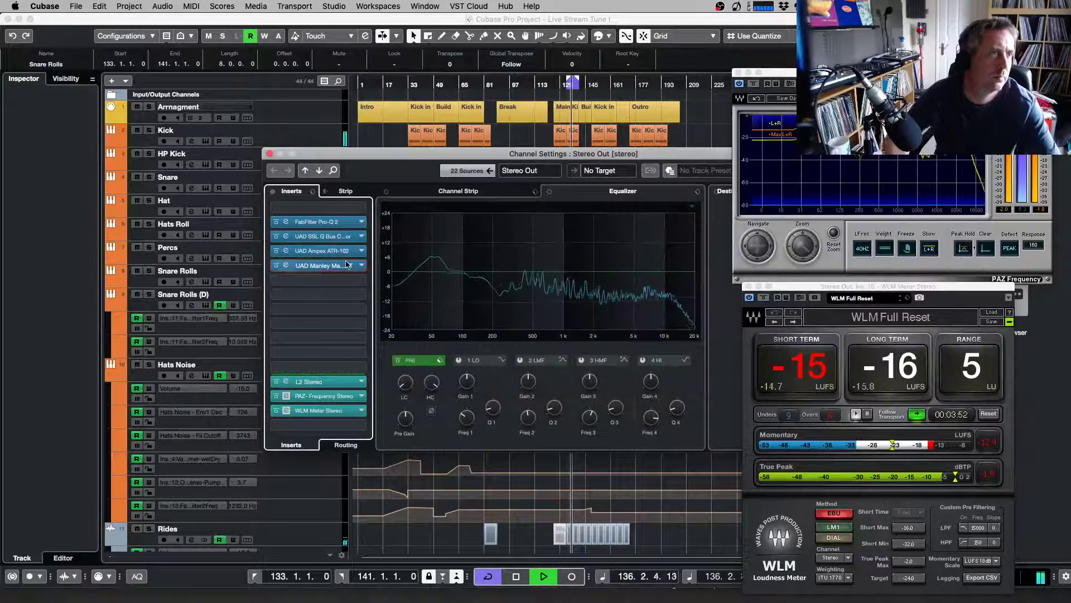
Insert the stereo UAD Shadow Hills Mastering Compressor in Stereo Out insert slot 7, place its window over the project and briefly play the loop
click(315, 305)
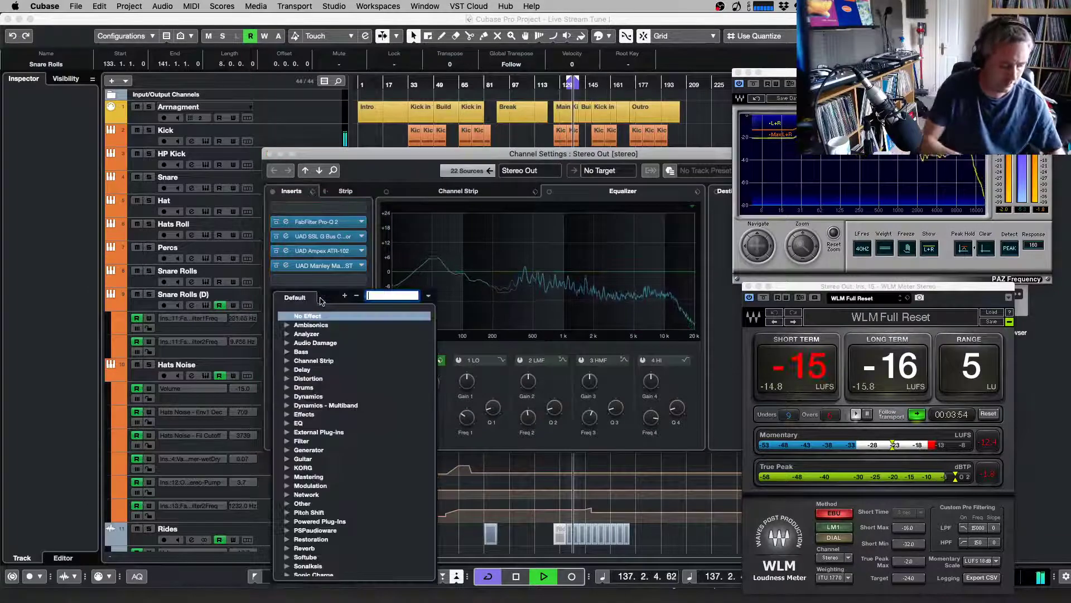
text(shad)
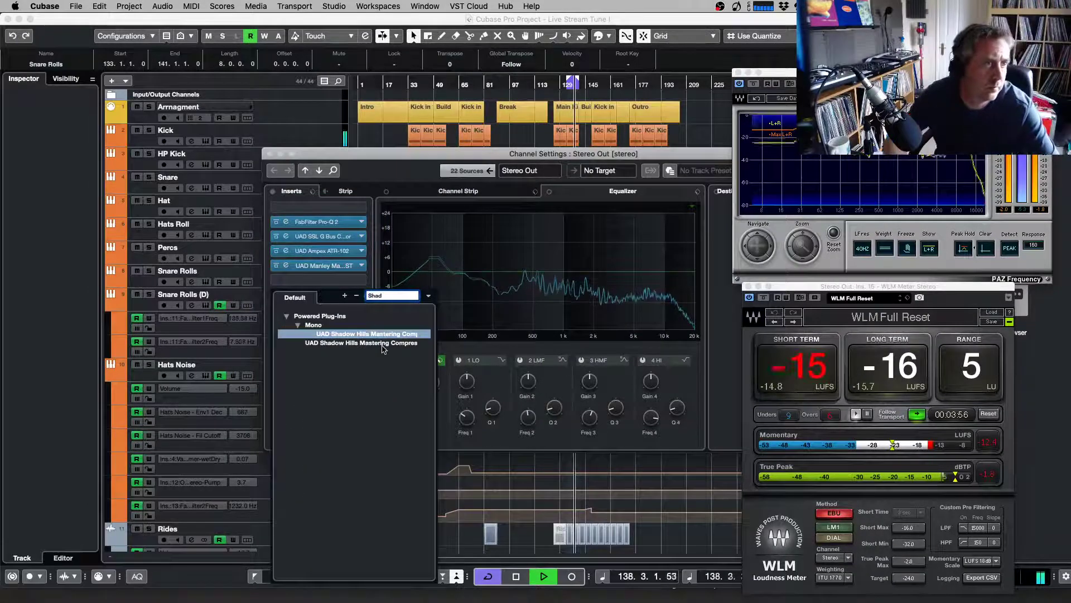
click(383, 343)
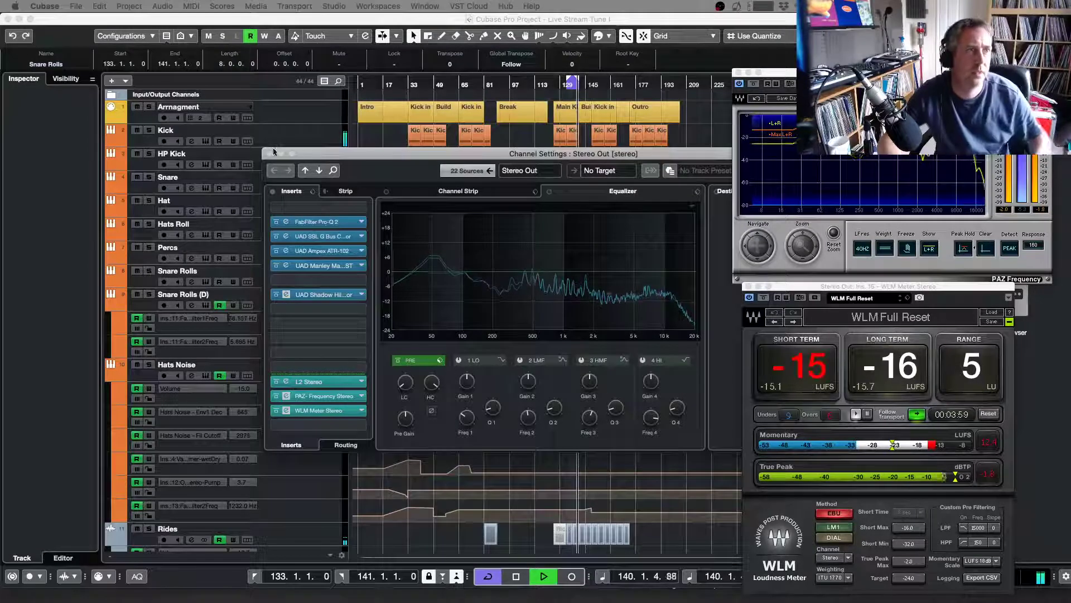
key(Escape)
key(space)
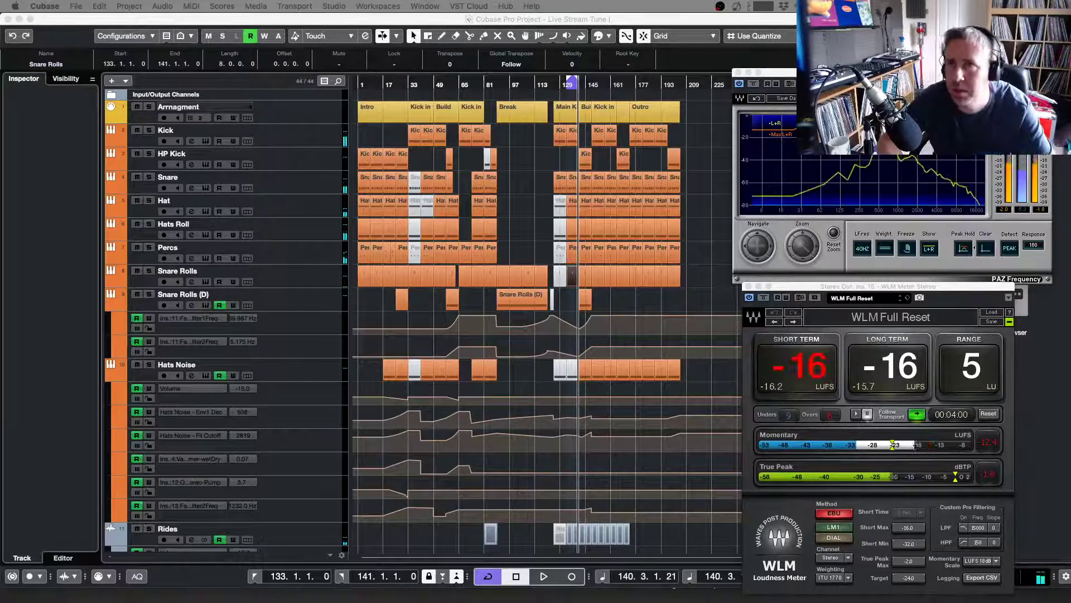
drag(1069, 146, 501, 142)
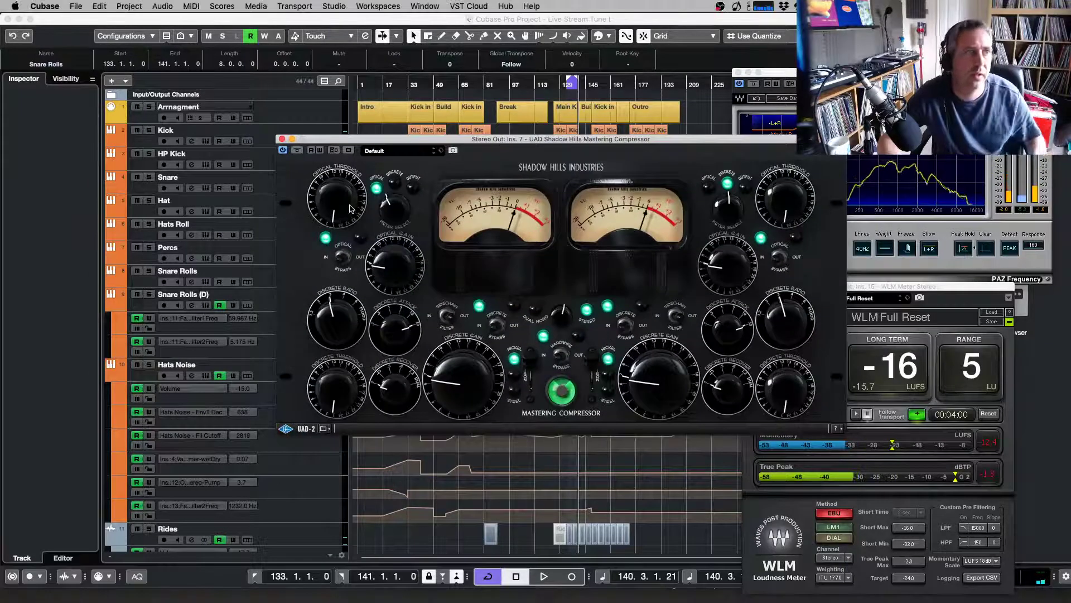
key(space)
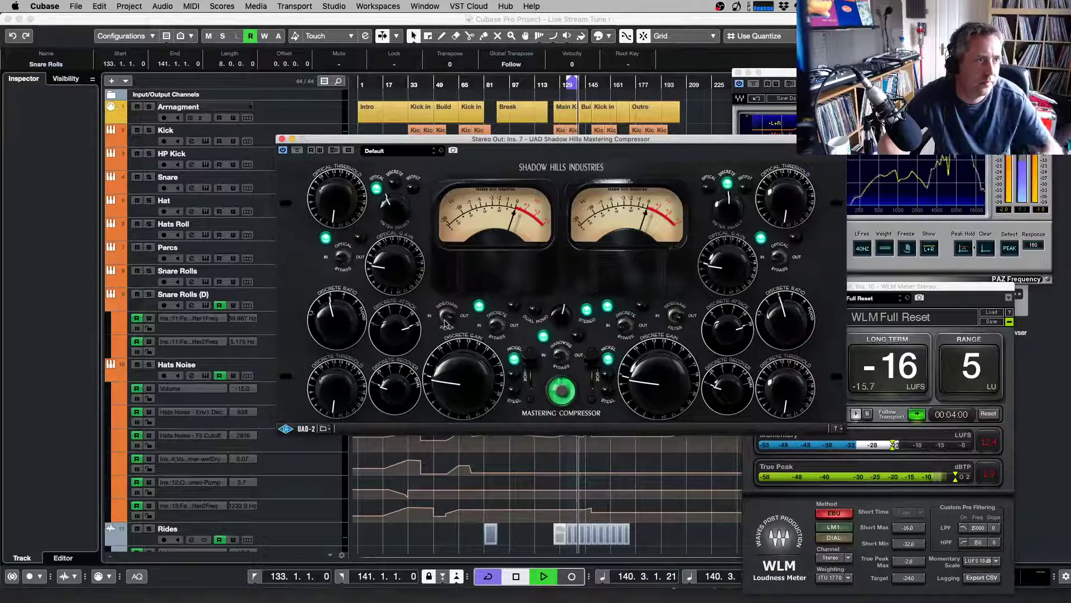
key(space)
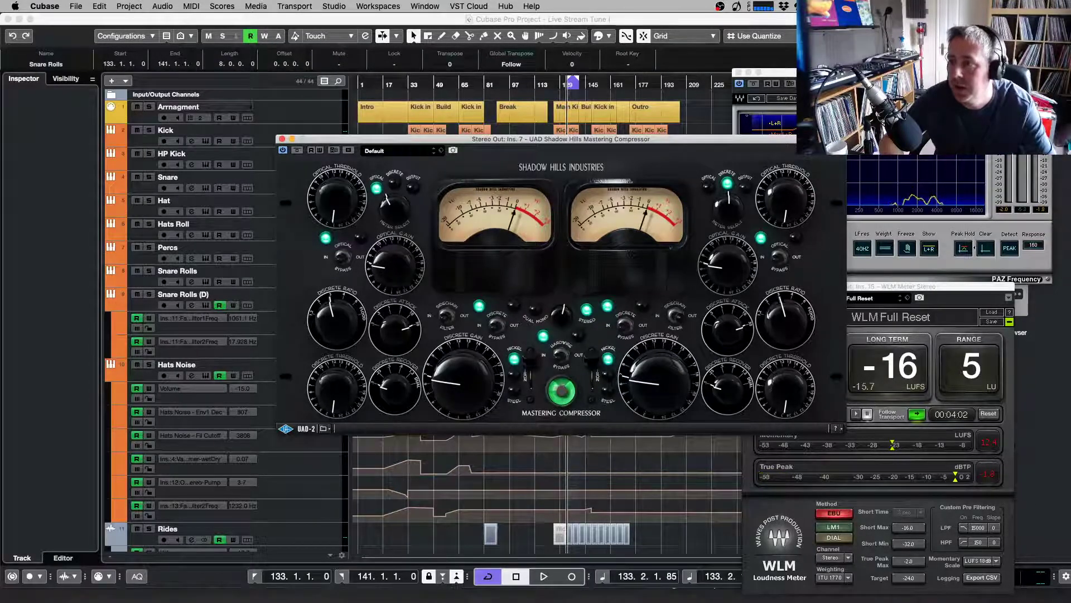
key(super+Tab)
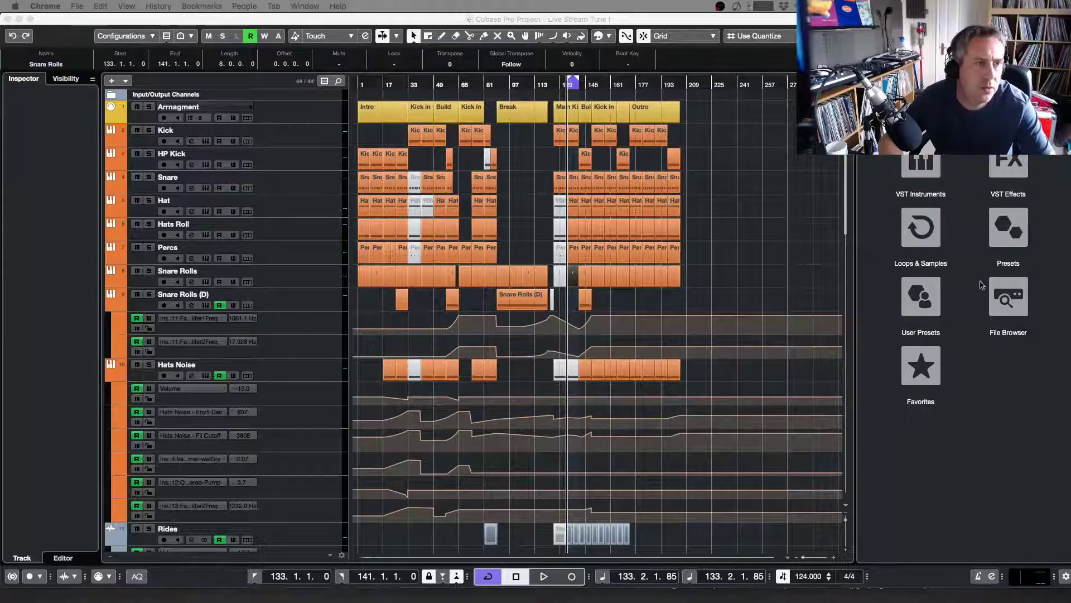
click(667, 141)
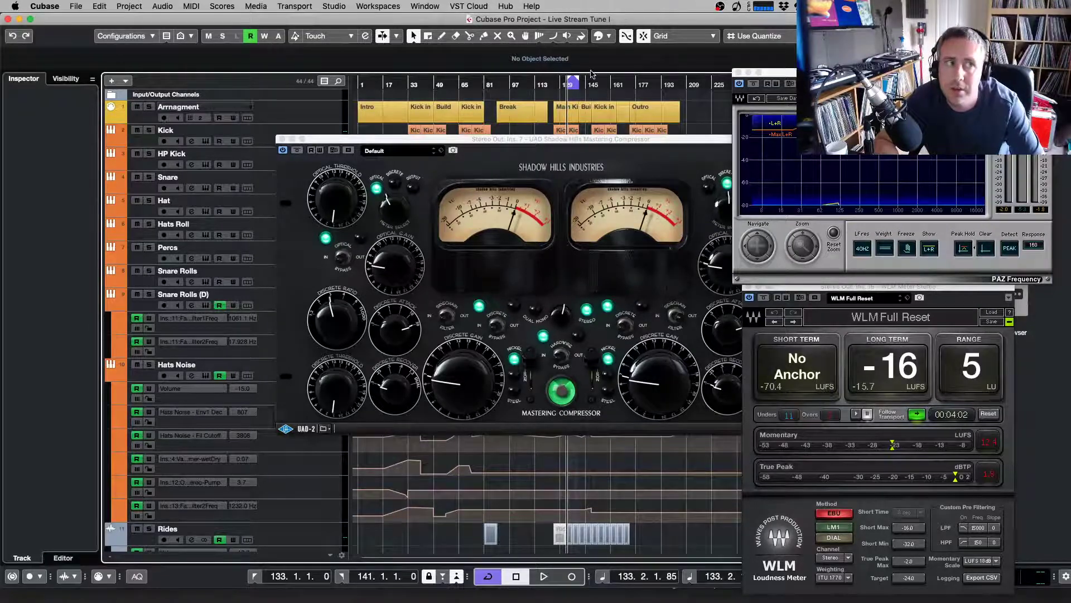
Set the loop range to the Main Kick in section of the arrangement track and start playback from bar 125
drag(591, 73, 578, 85)
click(582, 113)
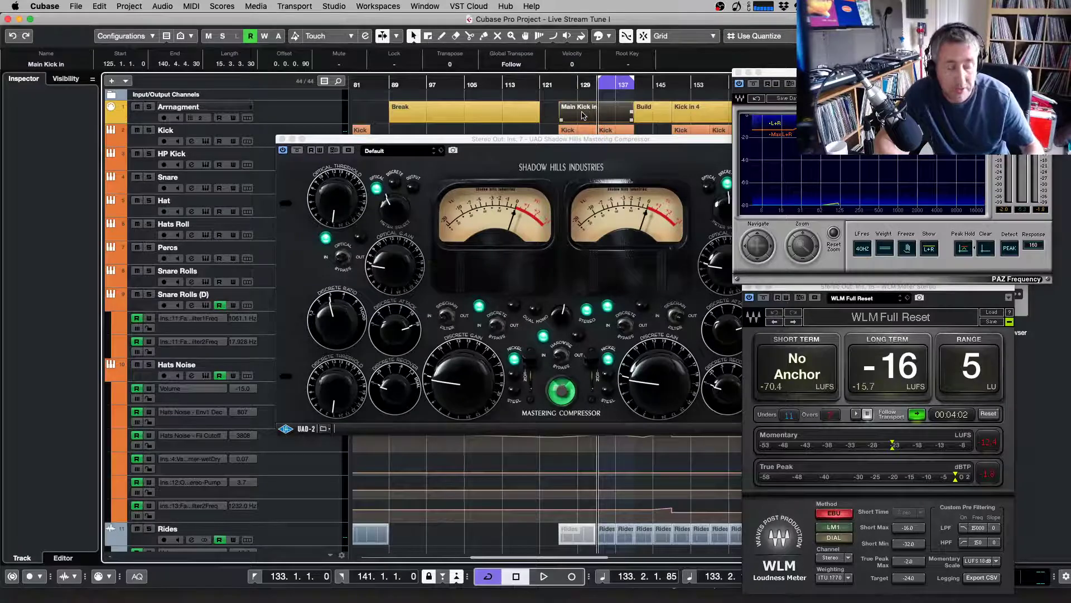
key(KP_1)
key(space)
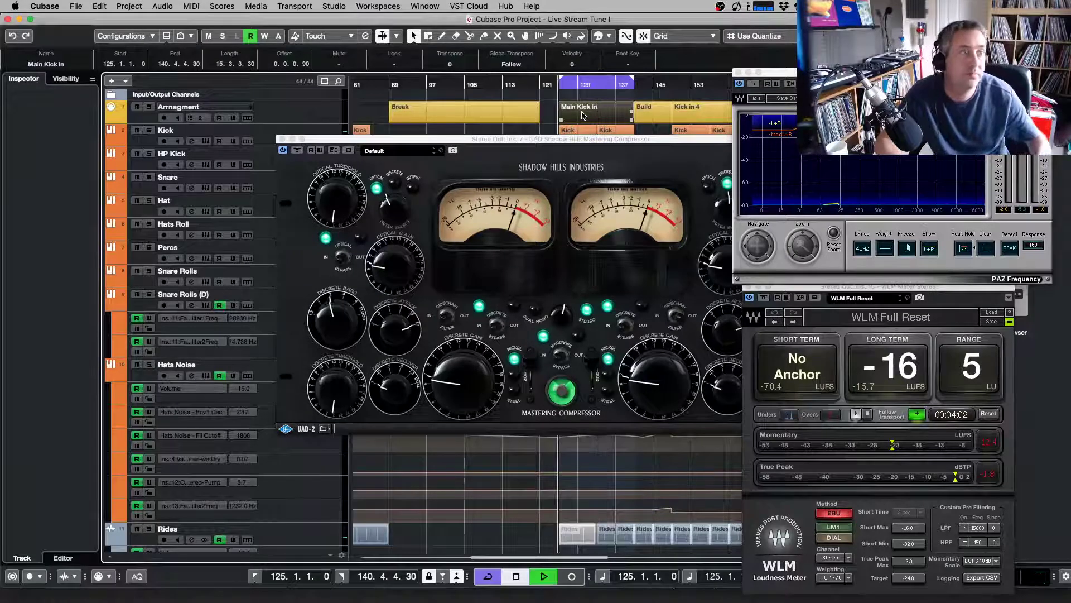
Dial in the Shadow Hills compressor's left-channel optical and discrete thresholds while the loop plays, then stop playback
click(506, 171)
drag(335, 192, 337, 183)
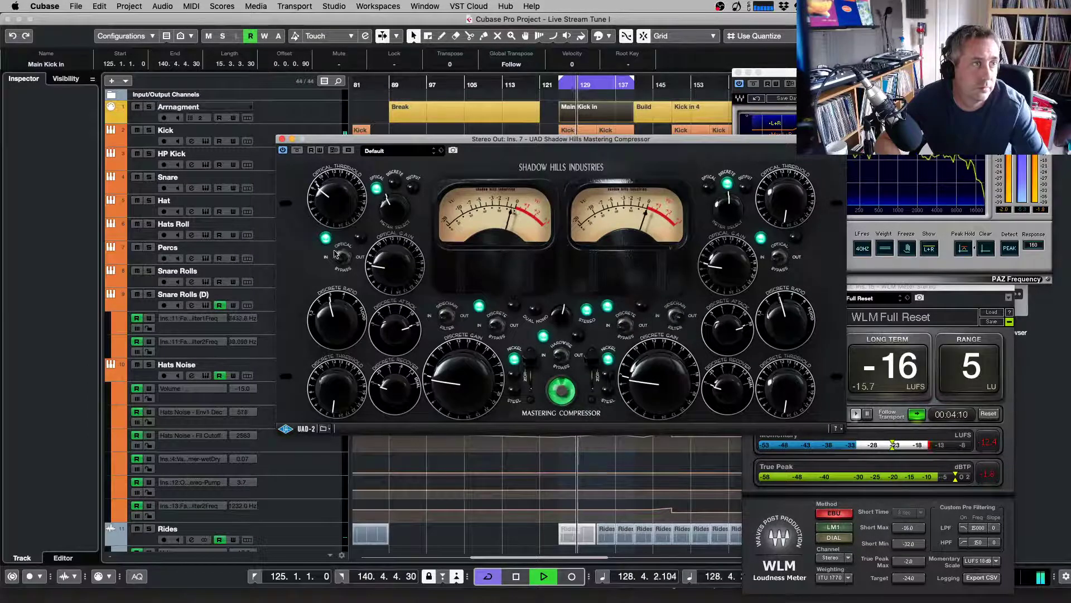
drag(339, 384, 339, 360)
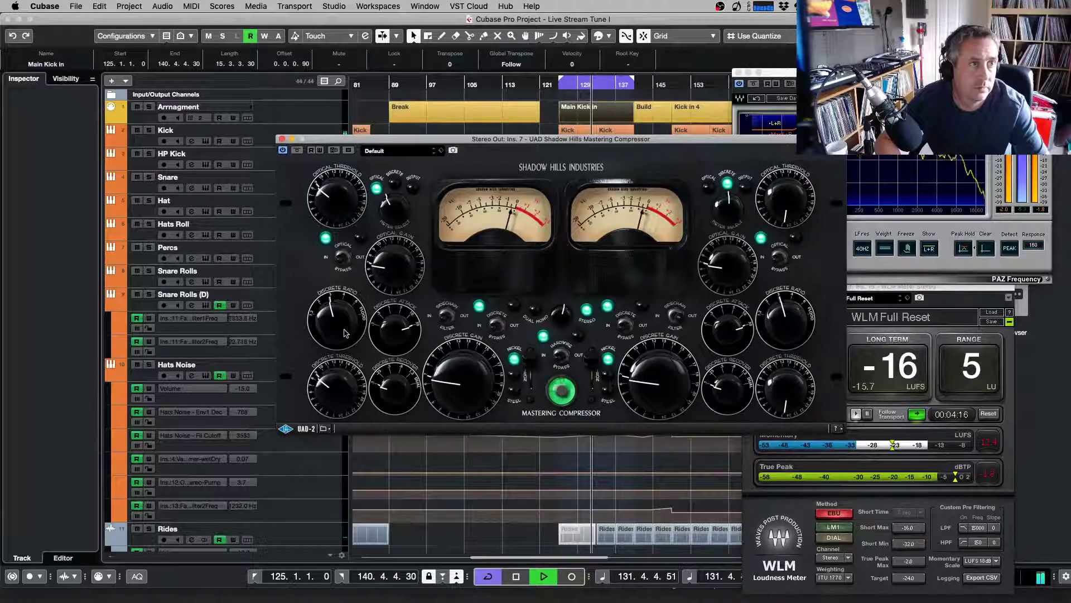
key(space)
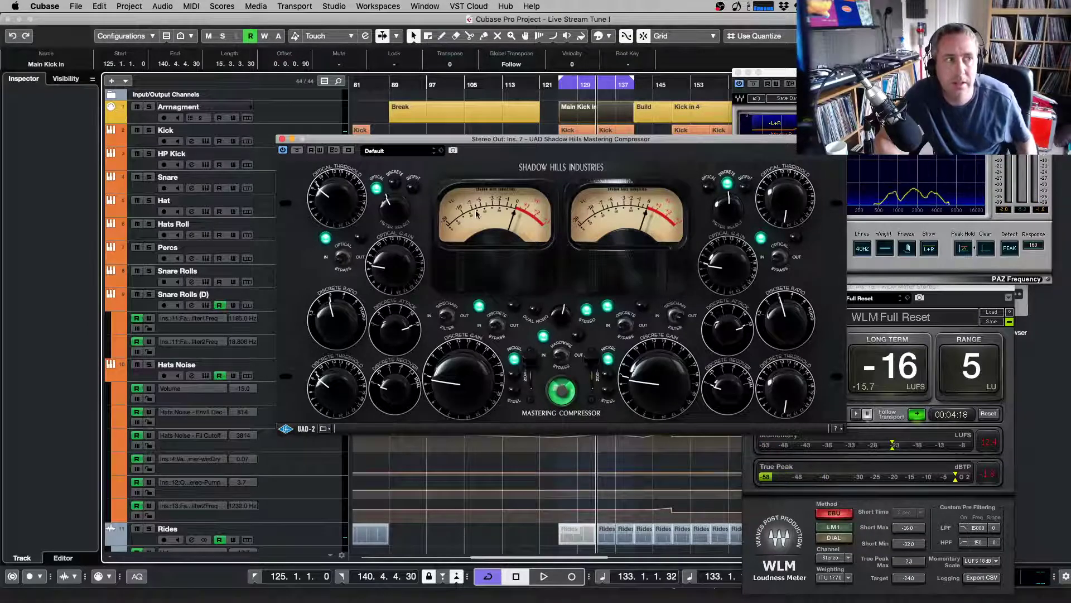
Sweep the left-channel optical threshold between heavy and light compression while listening, and settle on a moderate setting
key(space)
key(space)
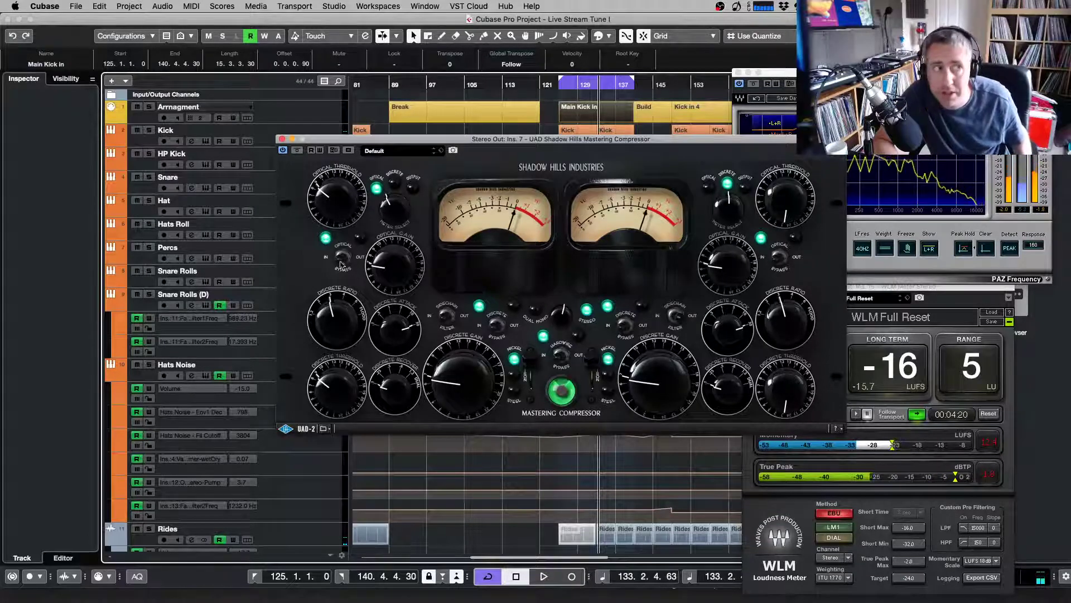
key(space)
drag(337, 204, 337, 175)
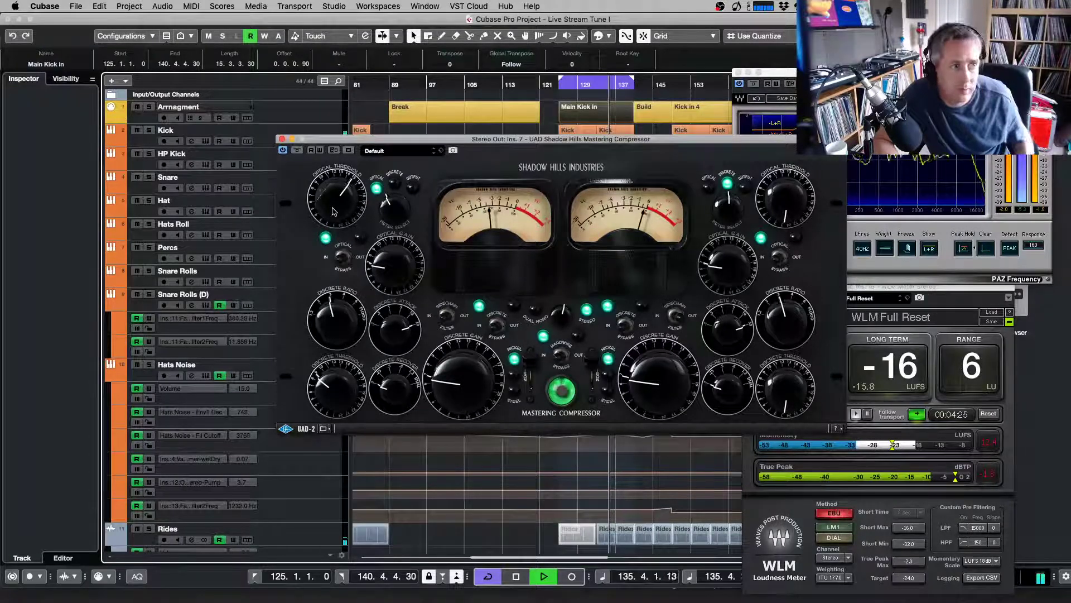
key(space)
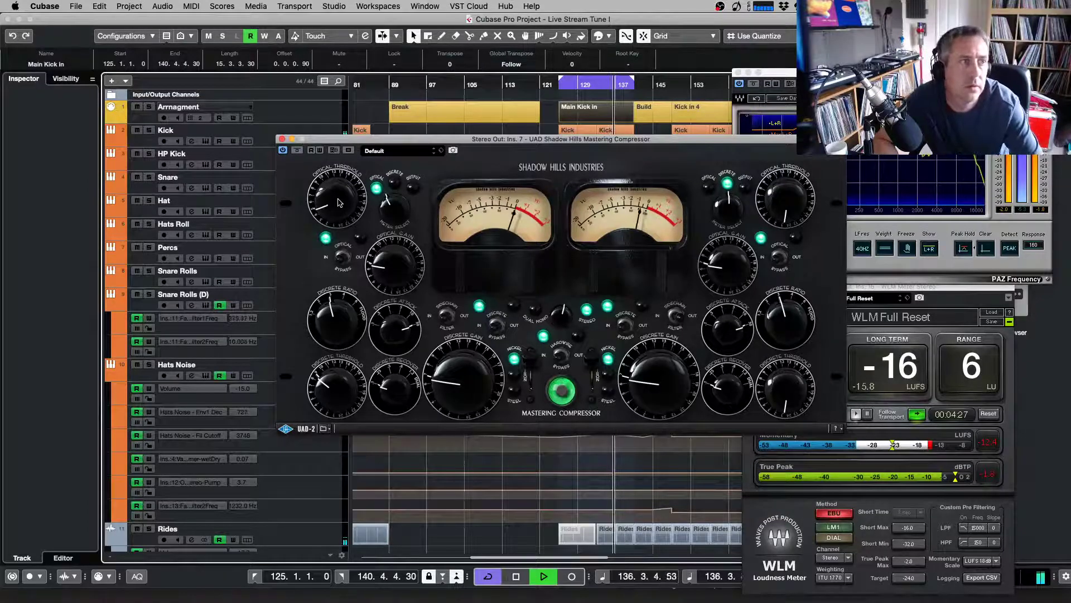
drag(337, 202, 338, 188)
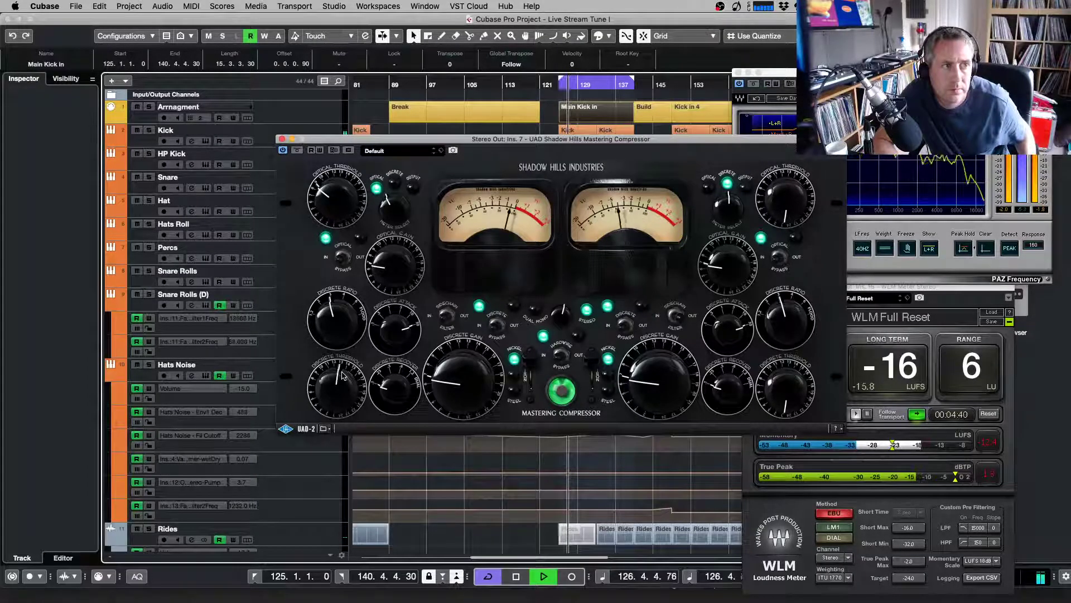
Readjust the left-channel discrete threshold while replaying the Main Kick in loop, then close the compressor window
drag(342, 375, 344, 385)
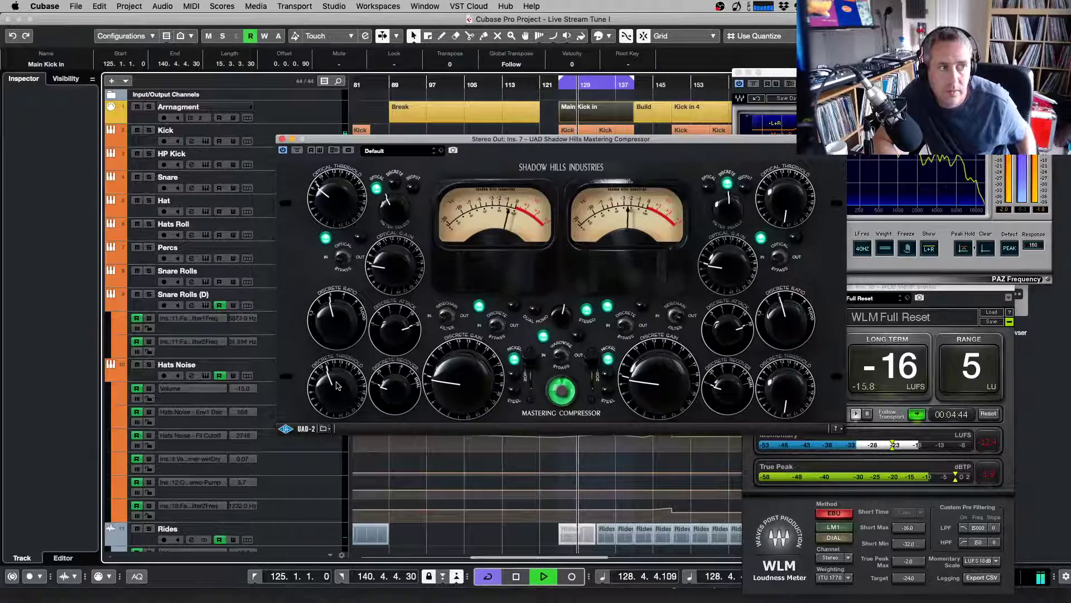
key(space)
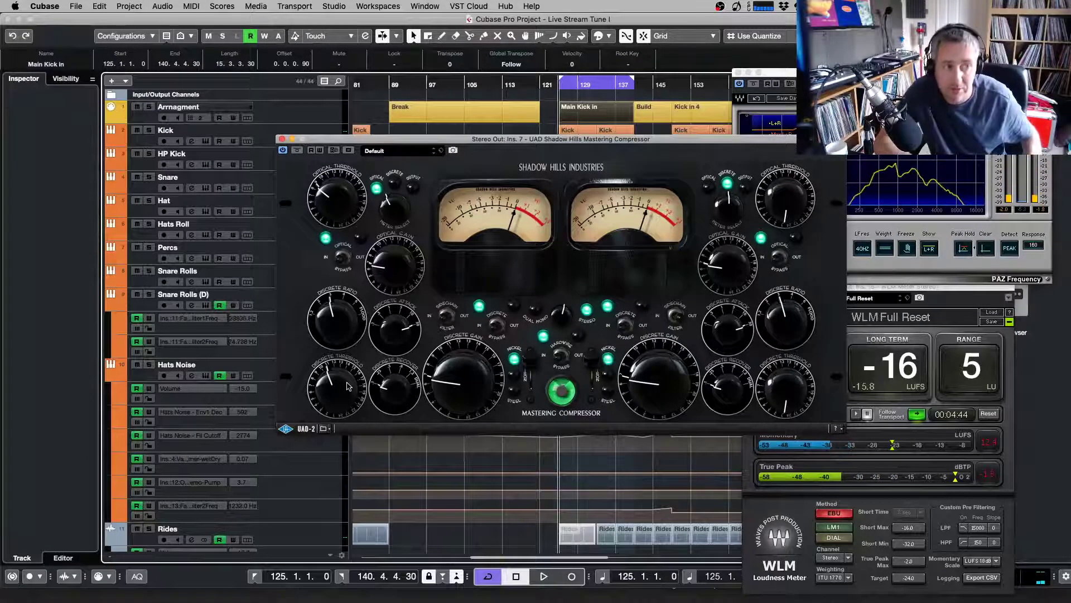
key(space)
drag(347, 386, 343, 416)
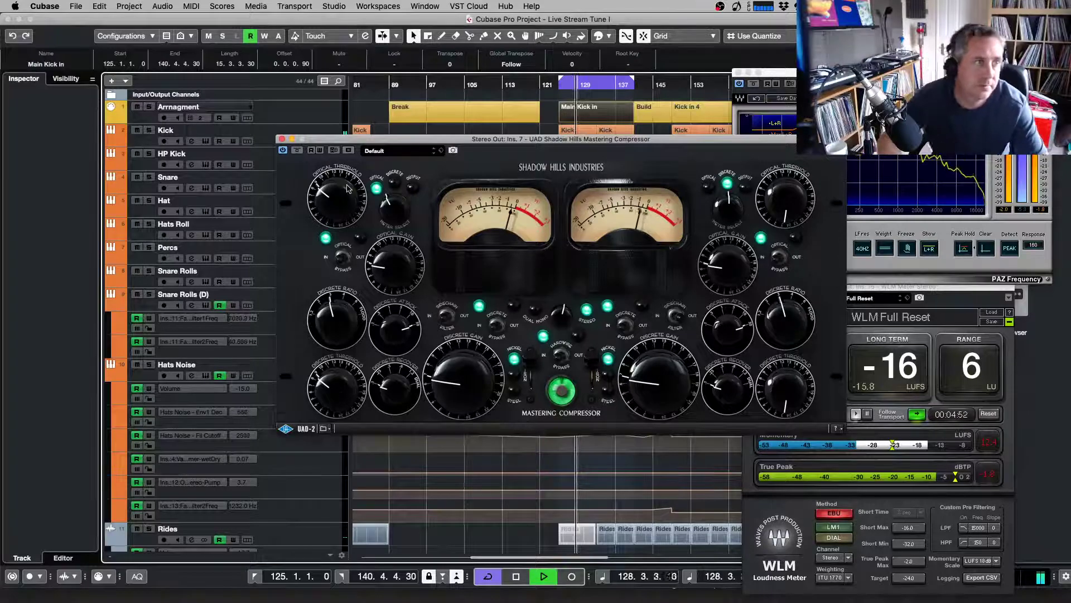
click(283, 139)
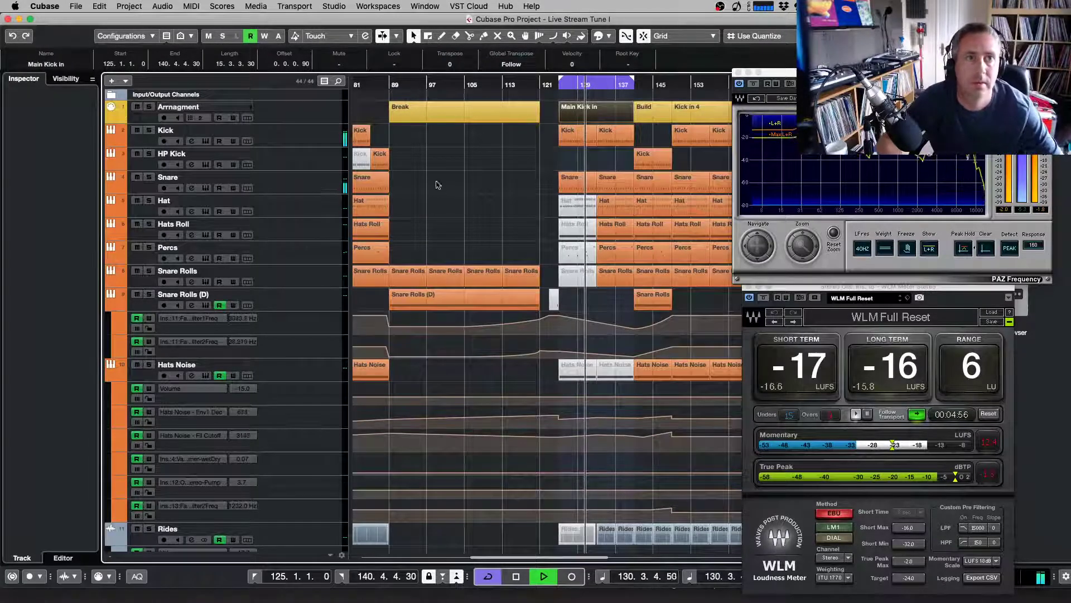
Enlarge the Riser track's filter cutoff automation lane and lower its peak at bar 121 to 59.74
mouse_move(859, 285)
mouse_down()
mouse_move(1025, 283)
mouse_move(878, 280)
mouse_up()
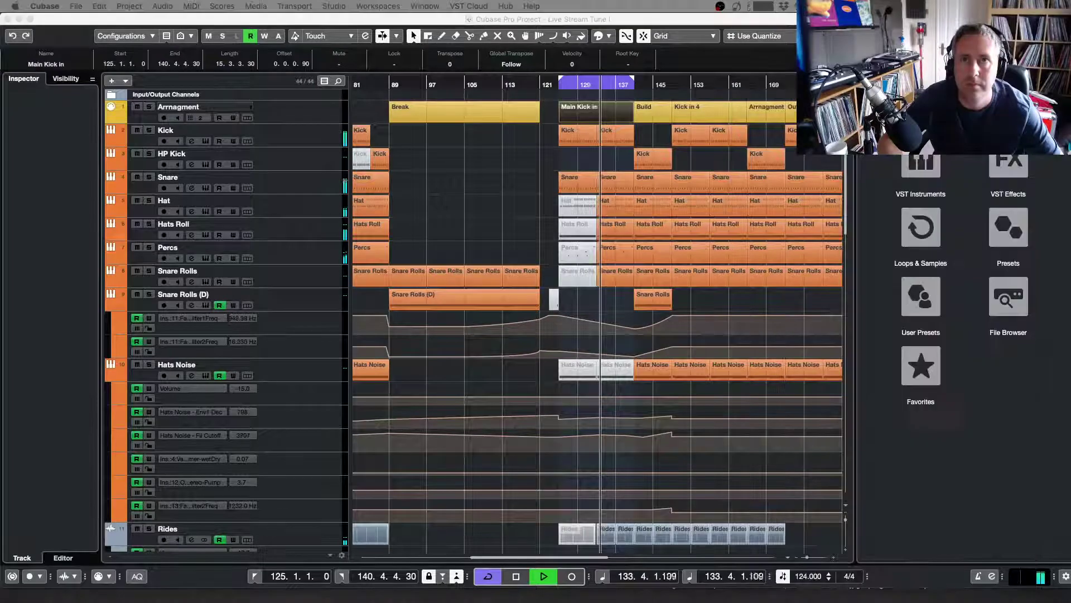
click(438, 210)
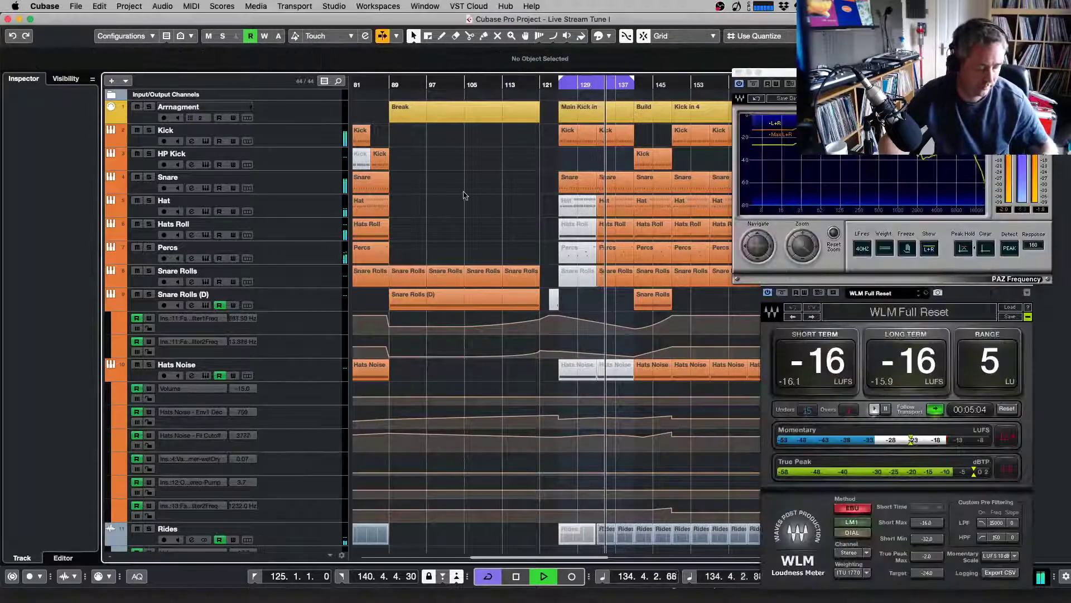
scroll(519, 312, down, 10)
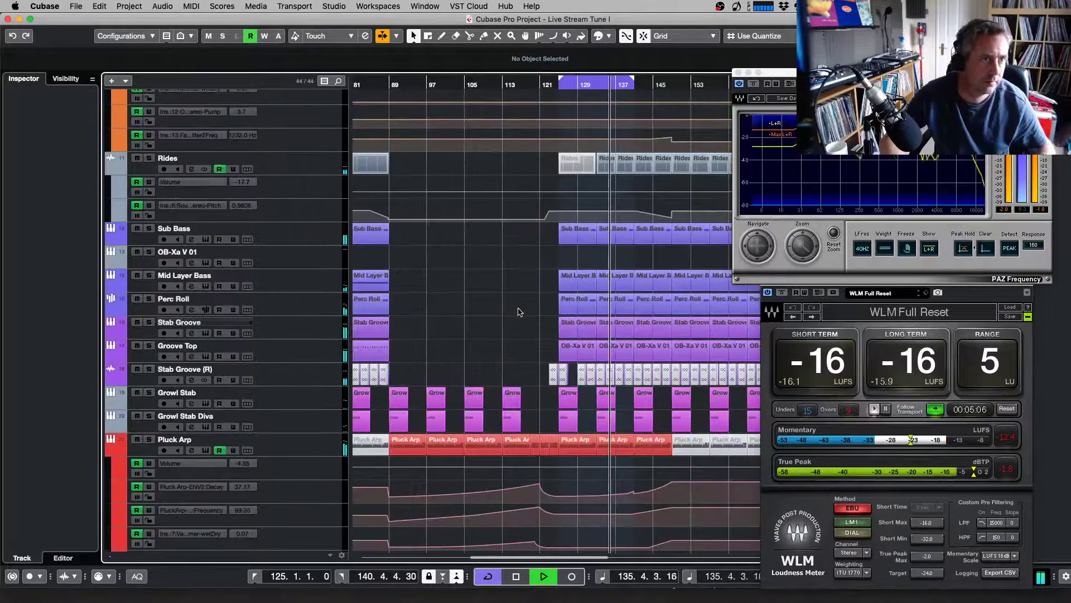
scroll(519, 312, up, 6)
scroll(518, 312, down, 12)
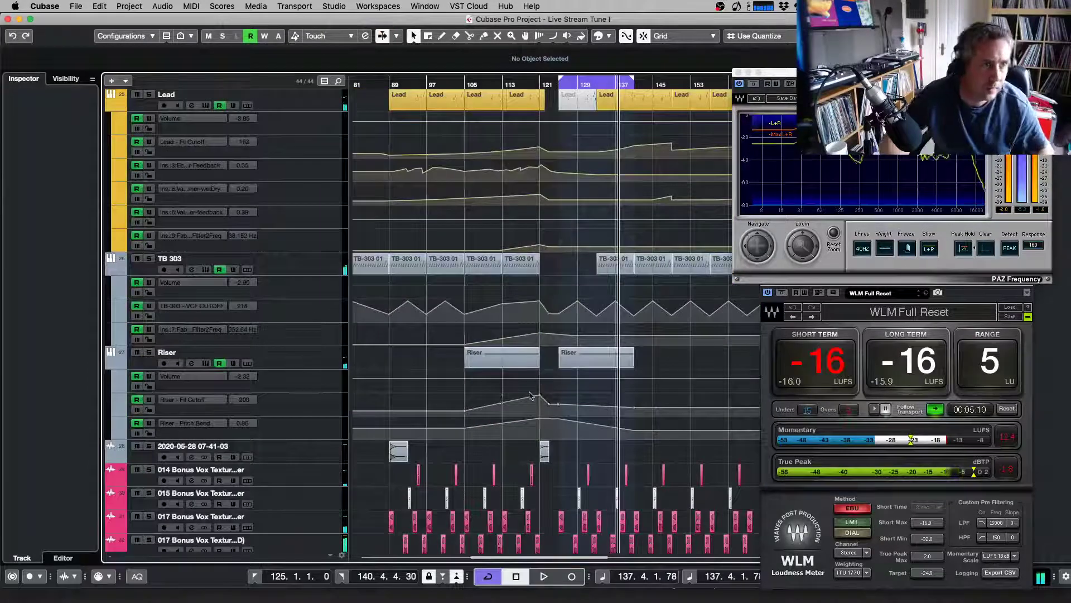
click(540, 396)
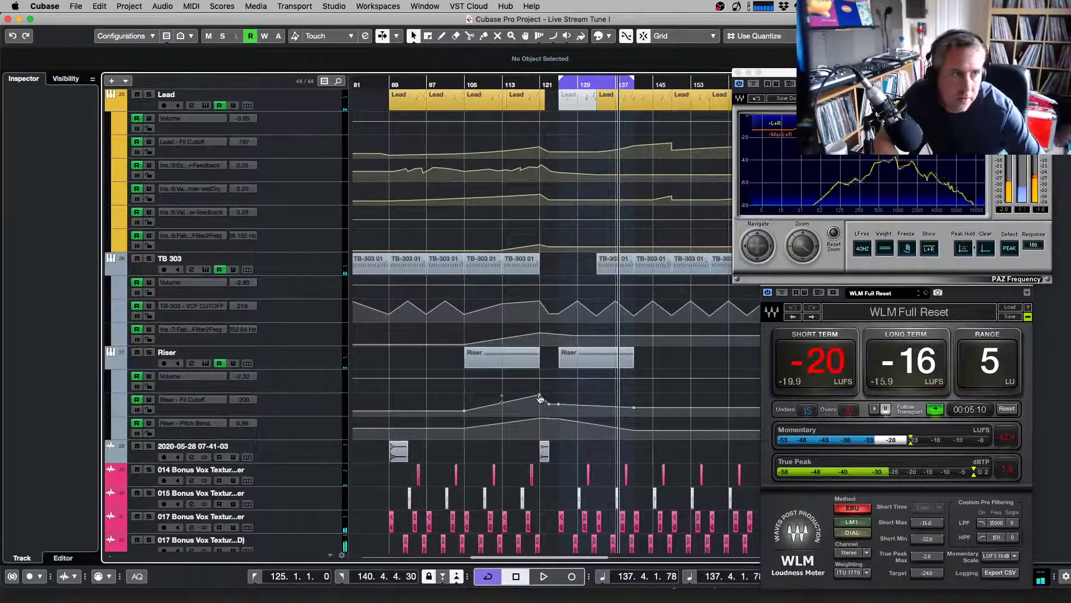
drag(540, 397, 540, 401)
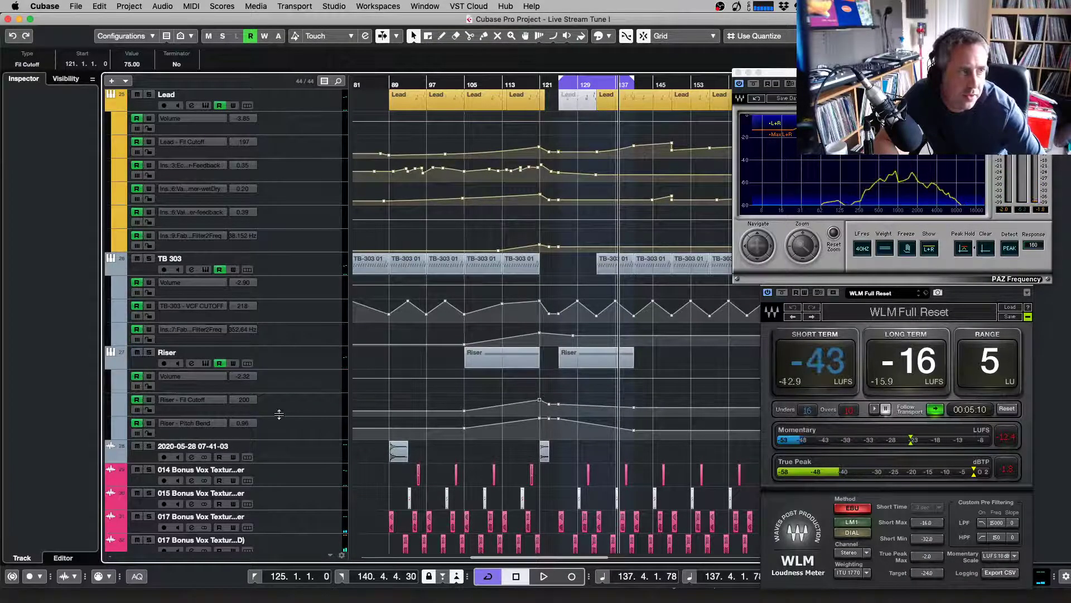
drag(279, 413, 282, 479)
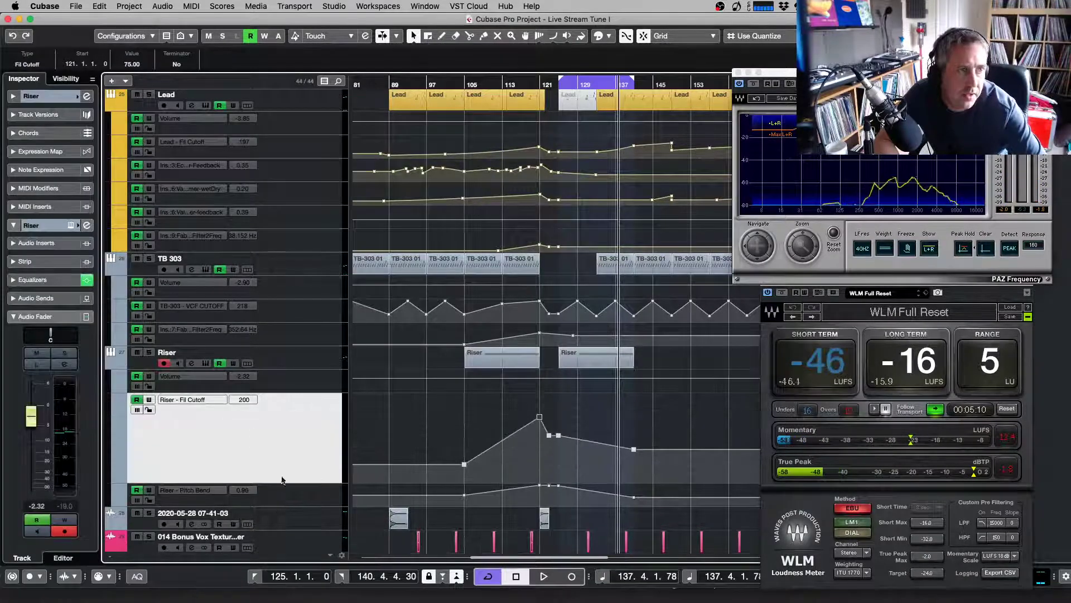
click(559, 435)
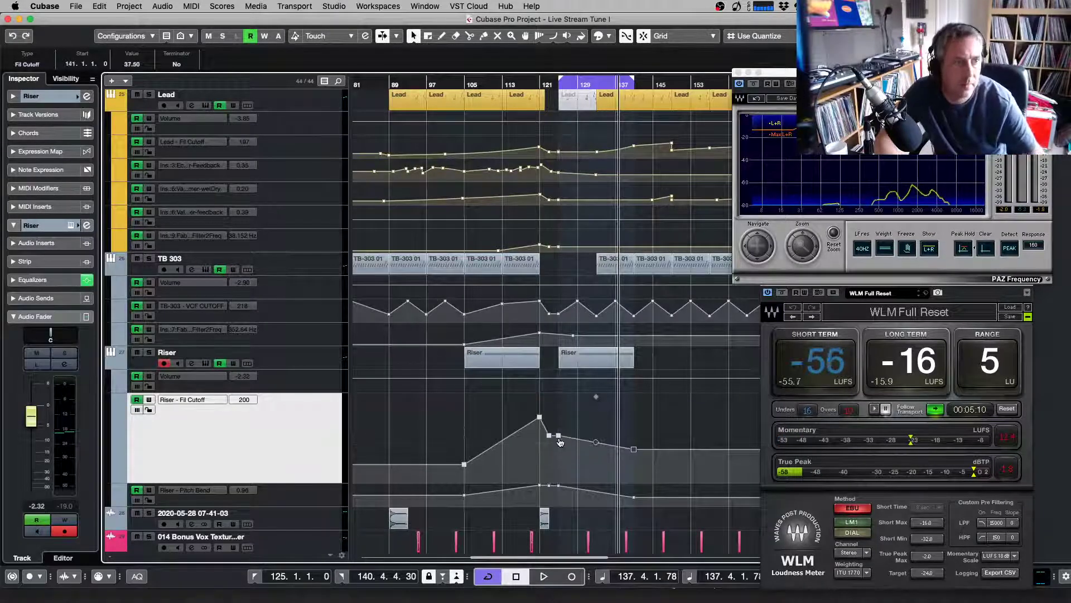
drag(559, 447, 539, 432)
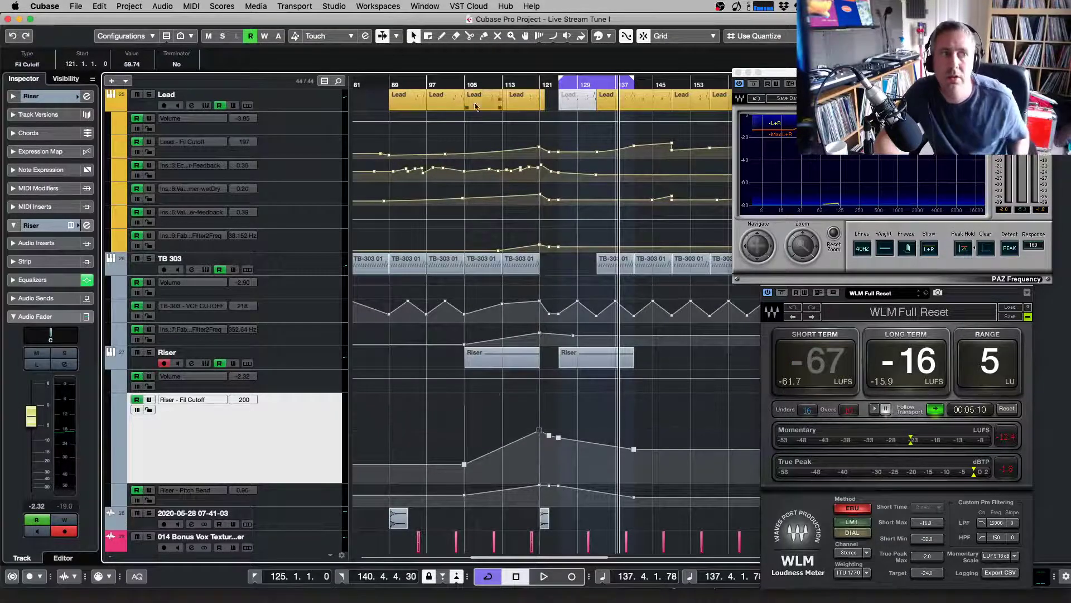
Play the break from about bar 105, open the Riser's Serum instrument and change its noise source to BrightWhite from the Analog category
click(472, 82)
key(space)
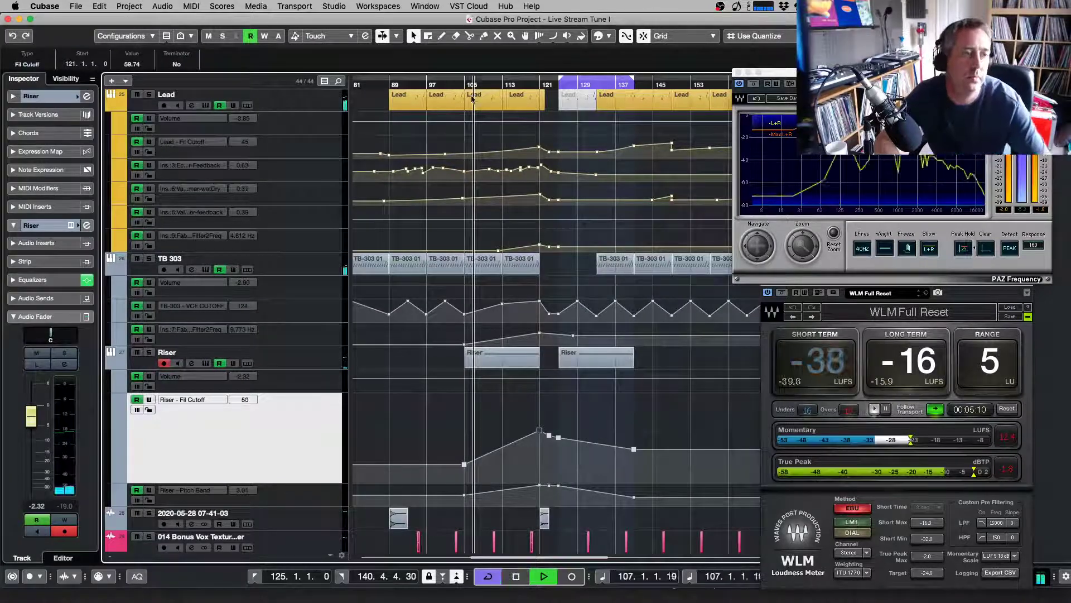
click(339, 360)
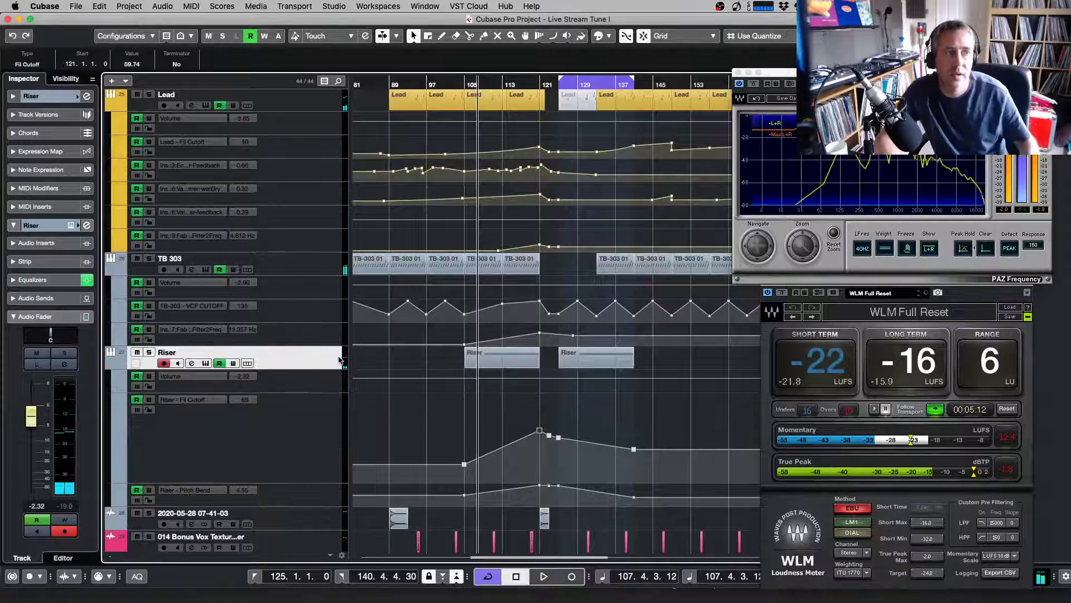
click(71, 226)
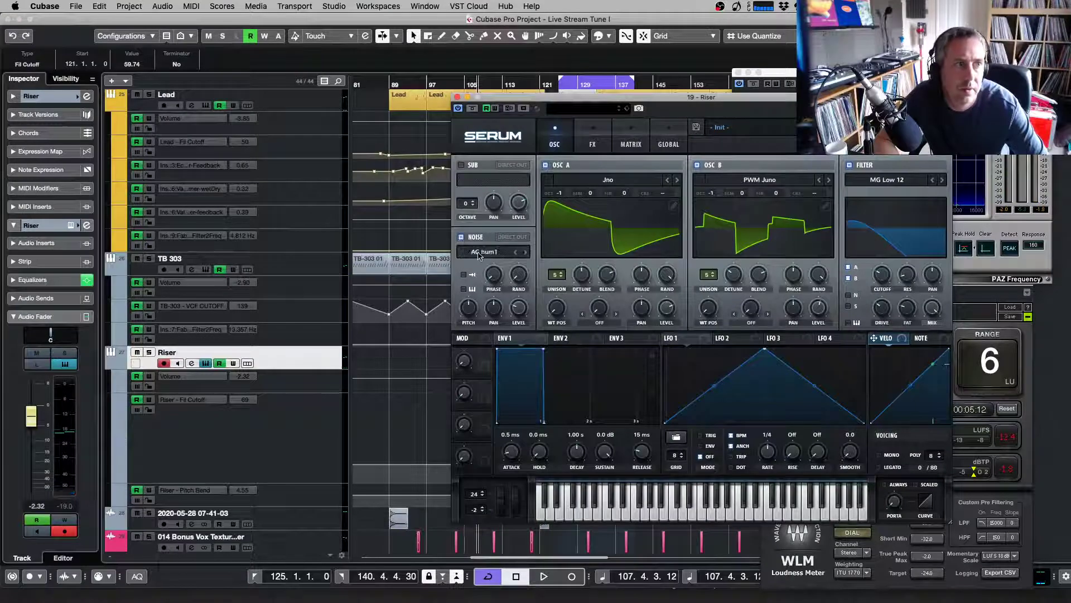
click(479, 253)
mouse_move(592, 265)
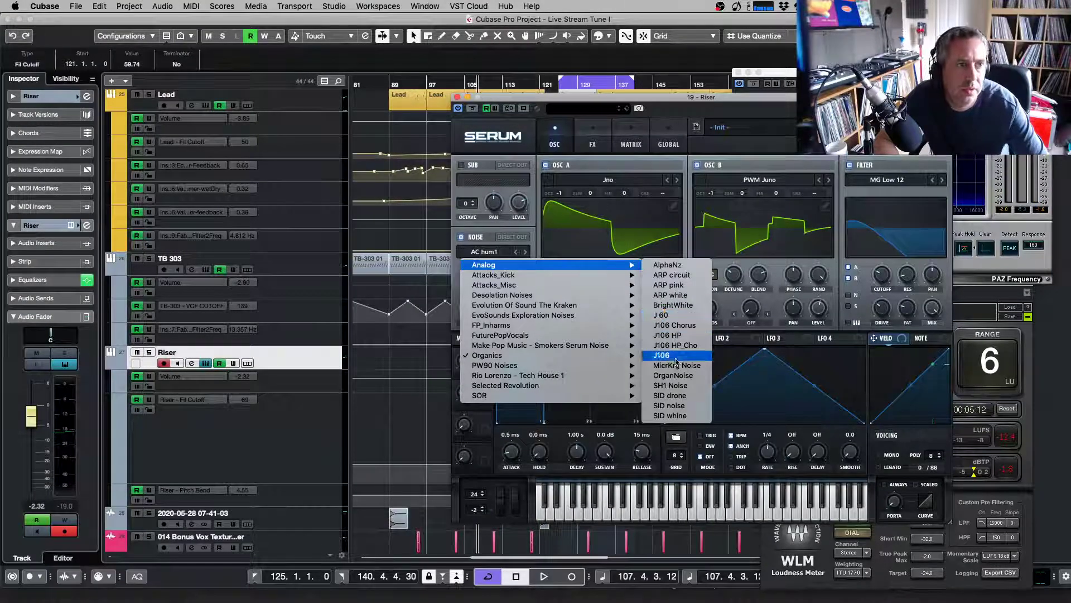
click(672, 305)
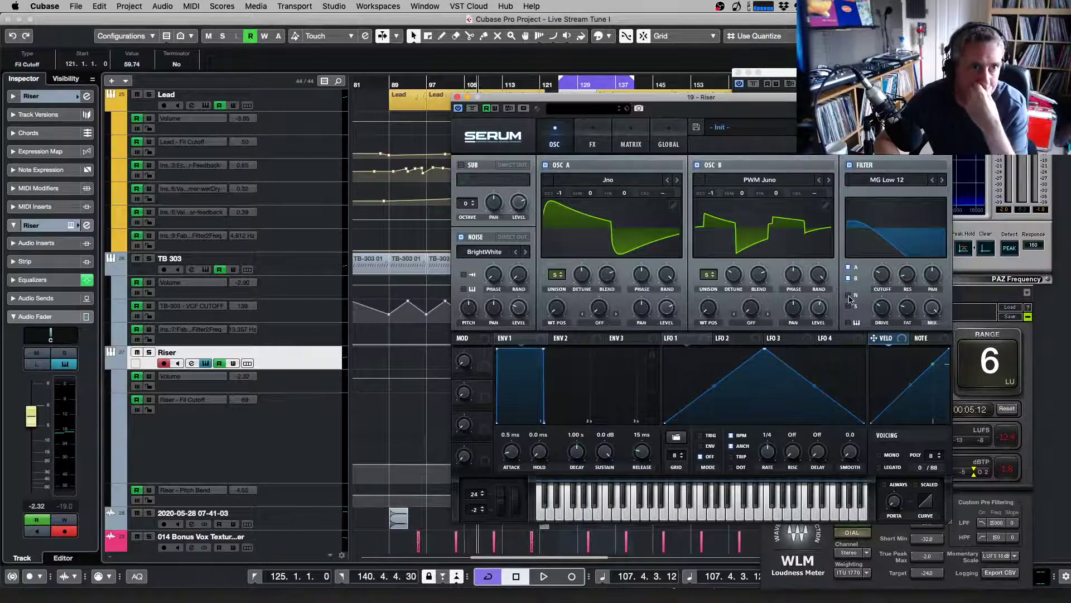
Route Serum's noise through the filter, raise the noise level during playback, and close the instrument
key(space)
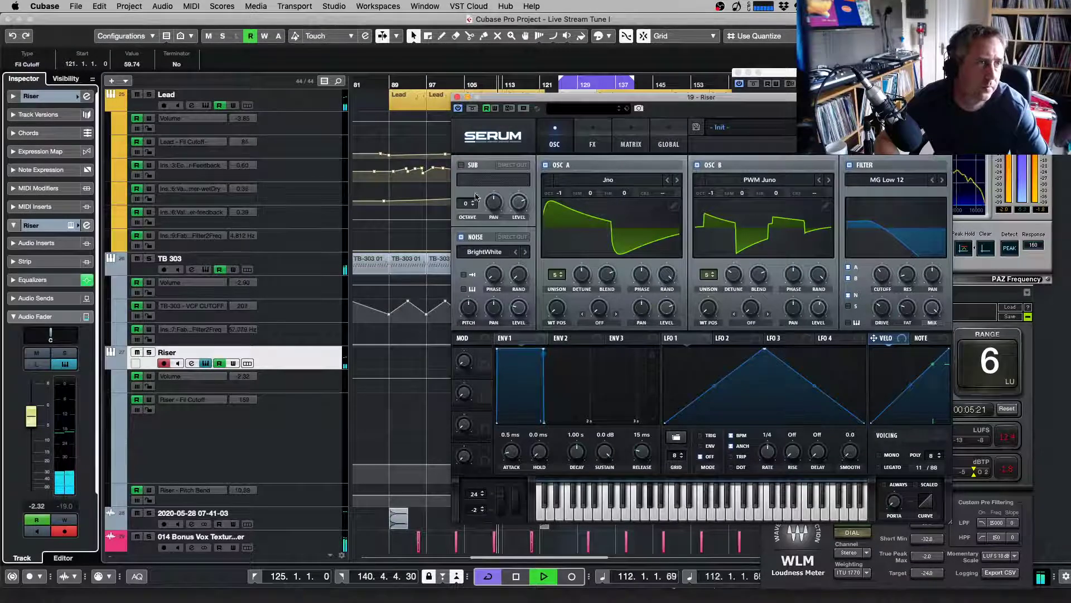
drag(517, 309, 517, 274)
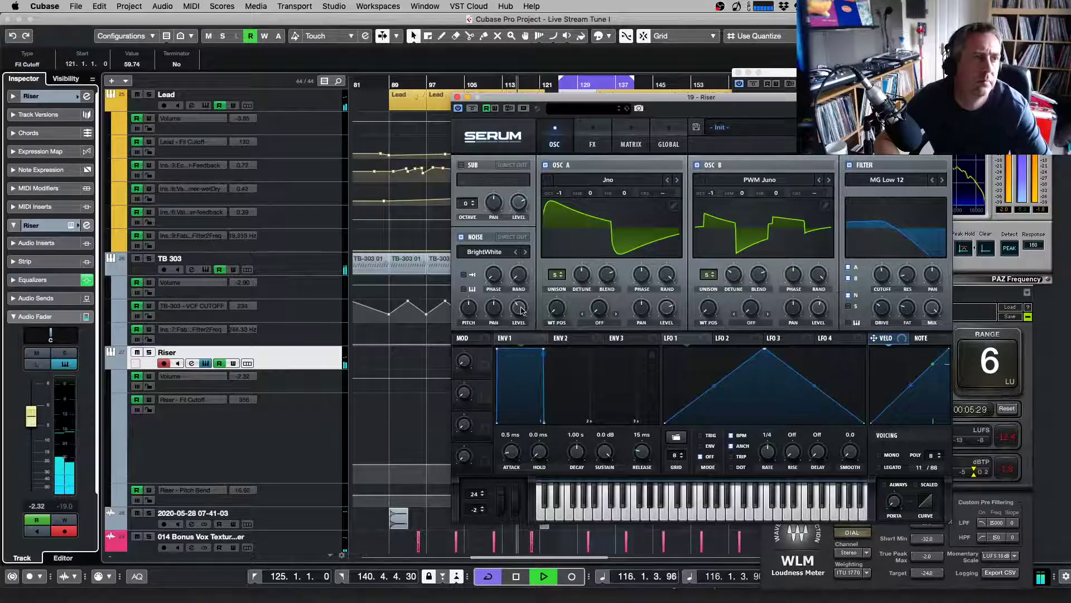
click(457, 97)
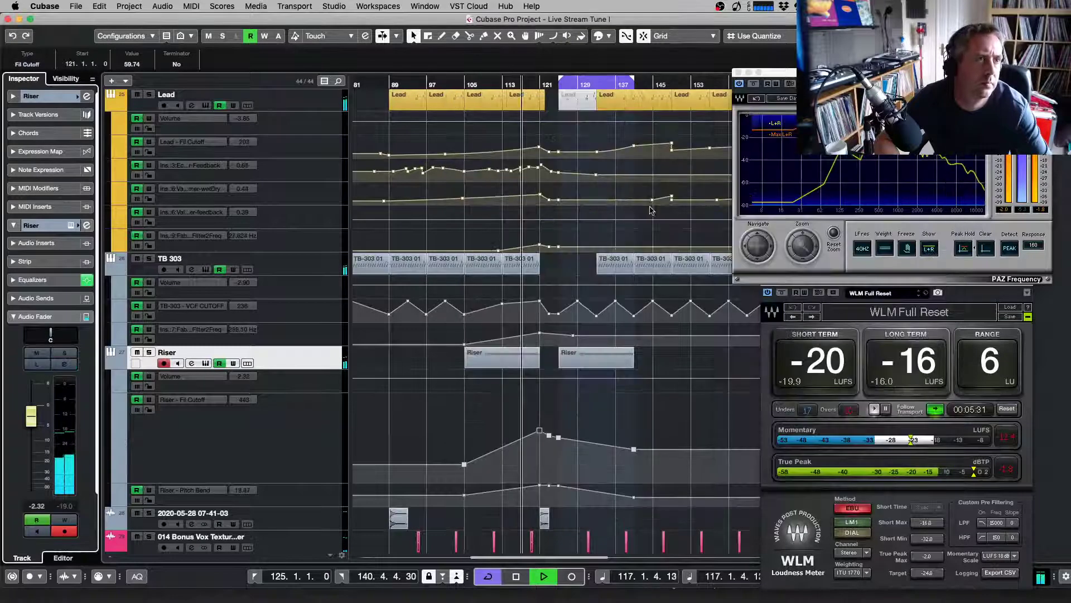
Fine-tune the Riser's filter cutoff point at bar 121 to 56.49 and close the PAZ Frequency analyzer
click(541, 433)
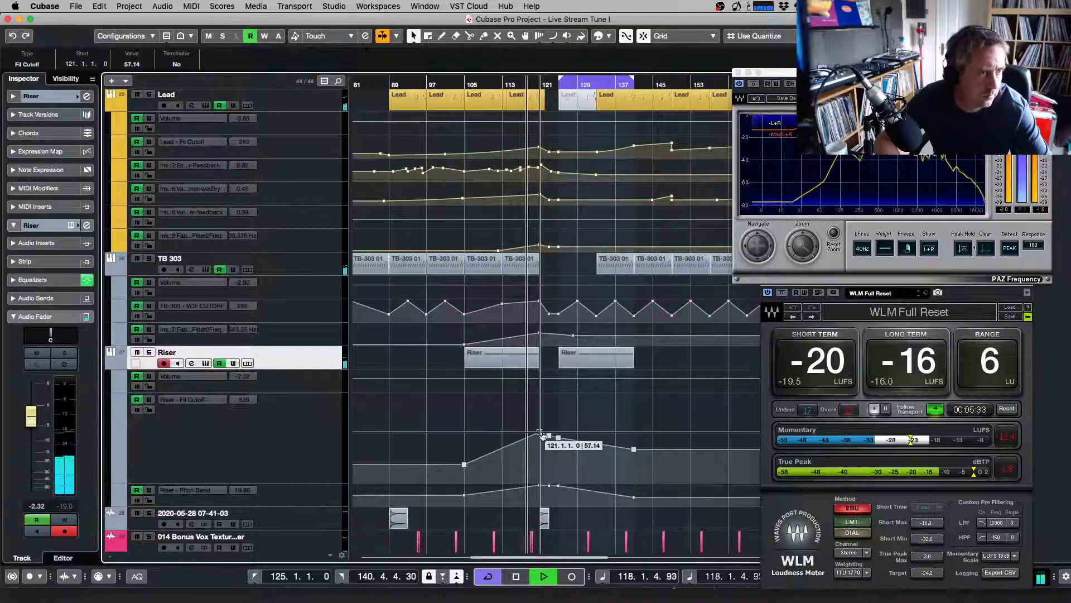
drag(542, 436, 543, 437)
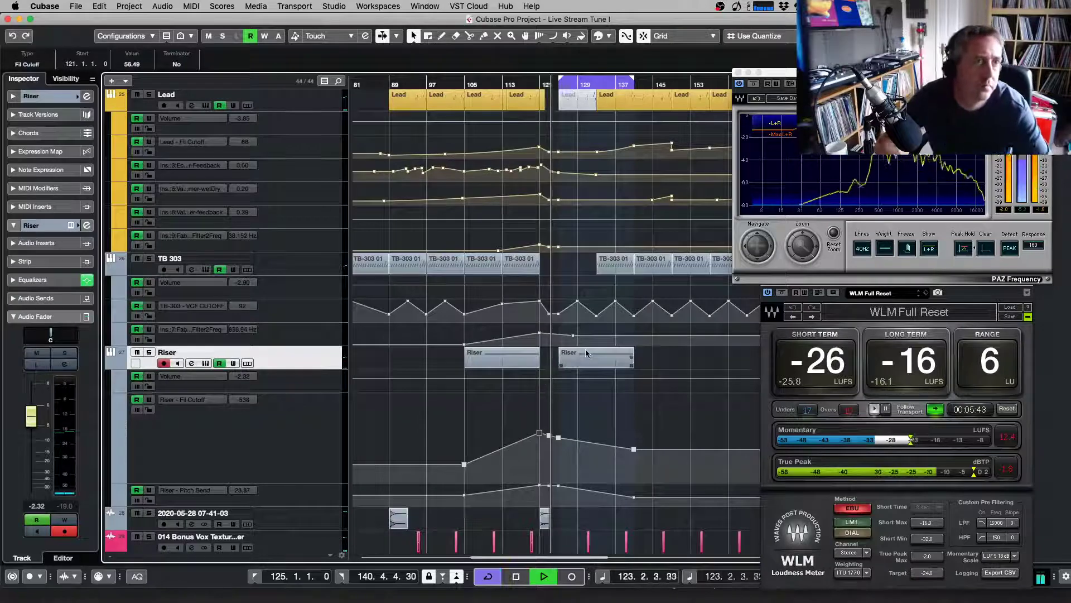
key(super+w)
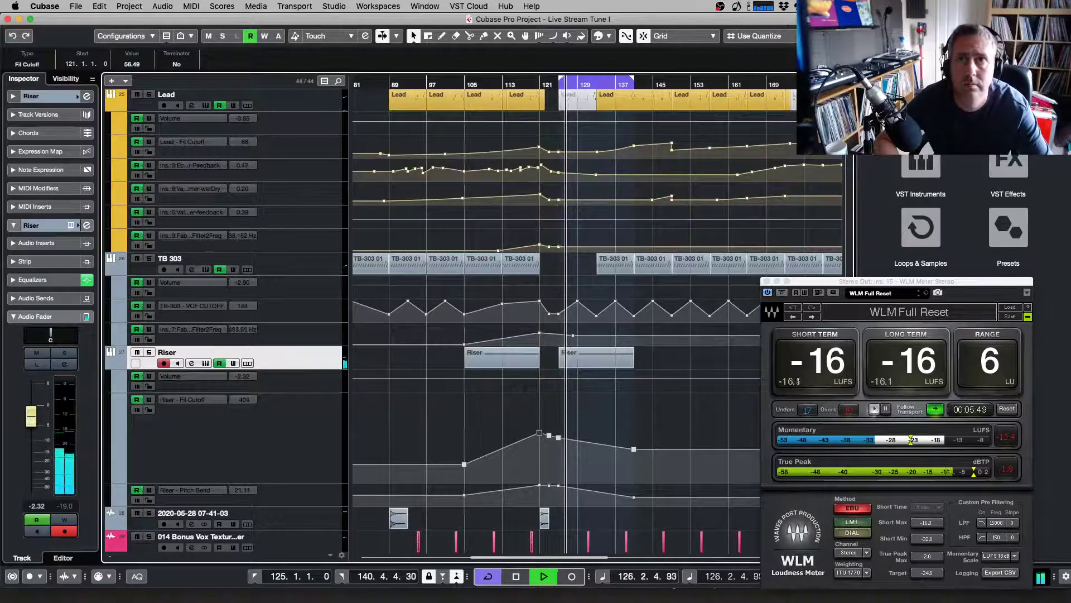
key(super+w)
click(704, 410)
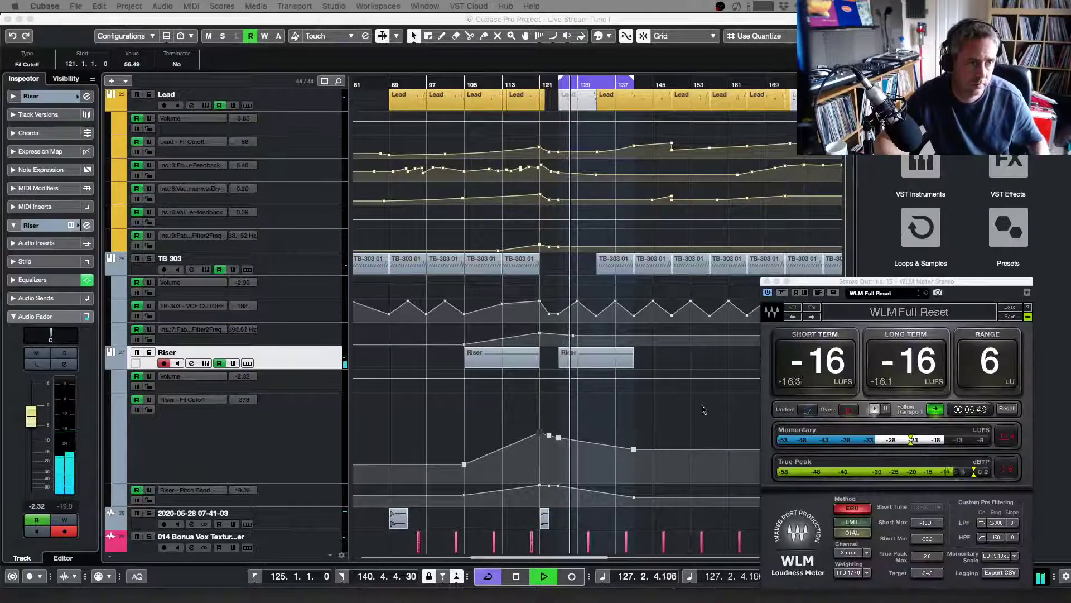
Set the Stereo Out's FabFilter Pro-L limiter to the Transparent style with +1.1 dB gain, and close it
key(super+Tab)
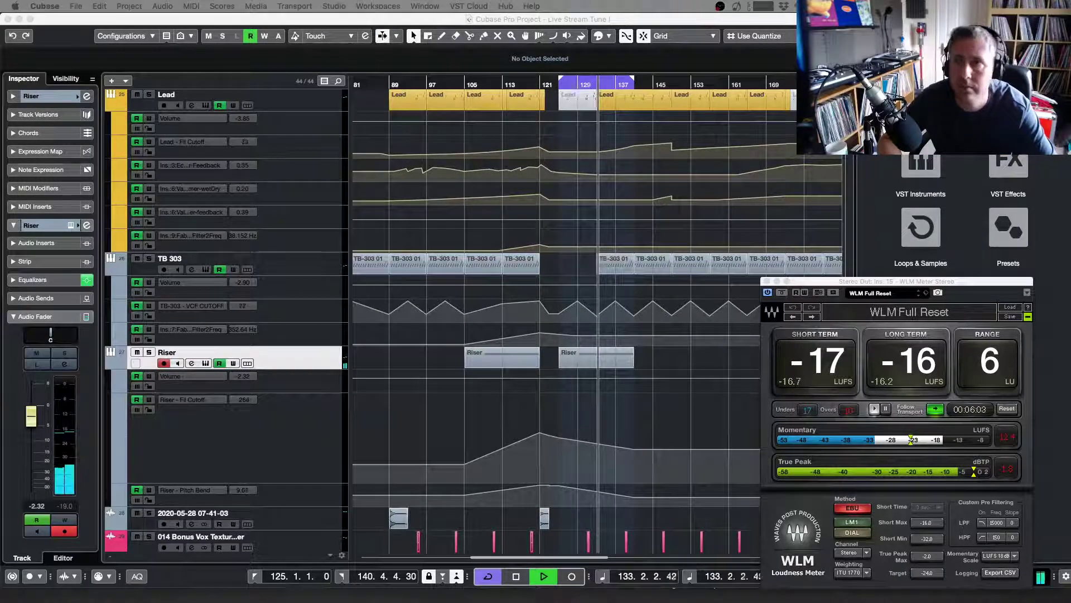
drag(1070, 61, 522, 117)
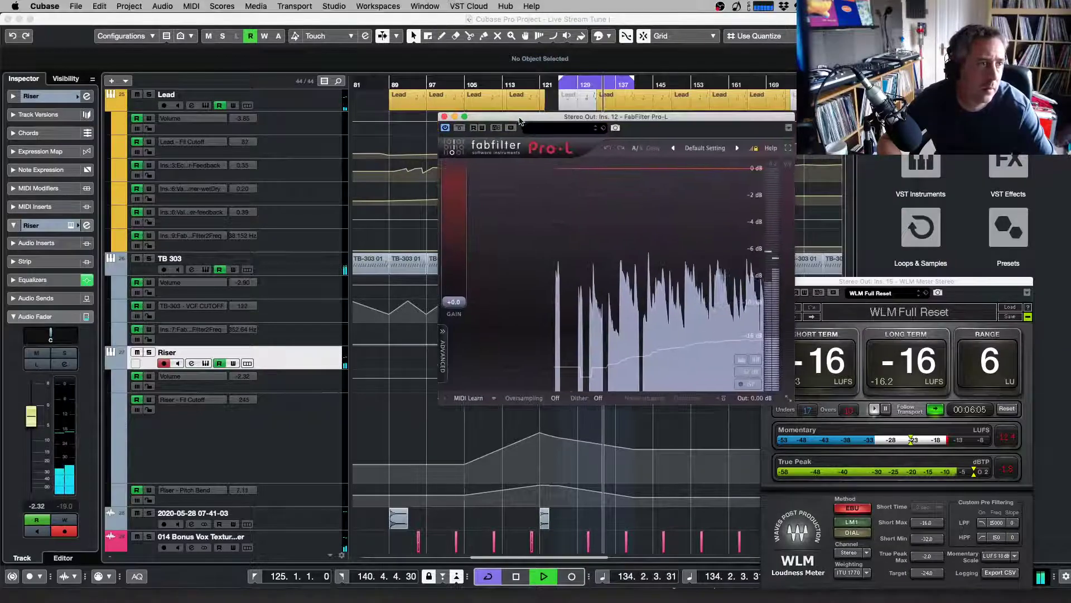
click(444, 363)
click(470, 356)
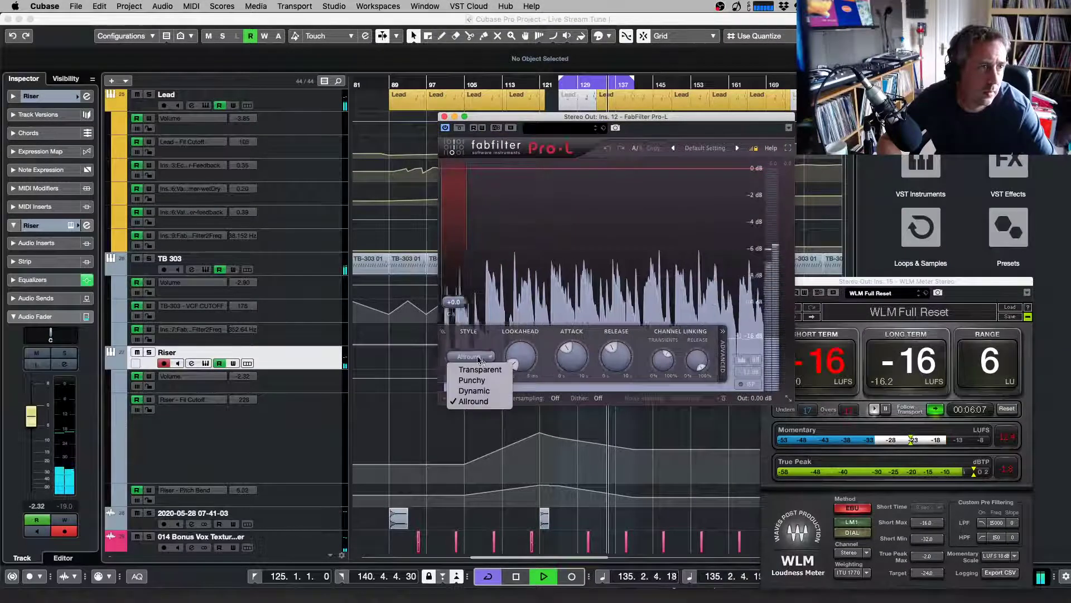
click(480, 369)
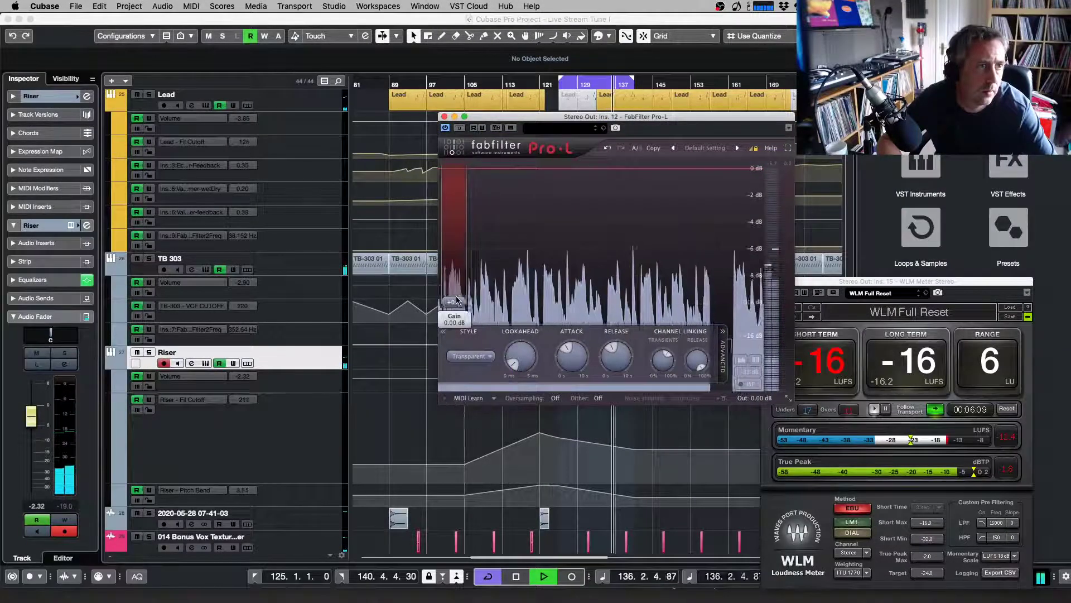
drag(453, 301, 455, 296)
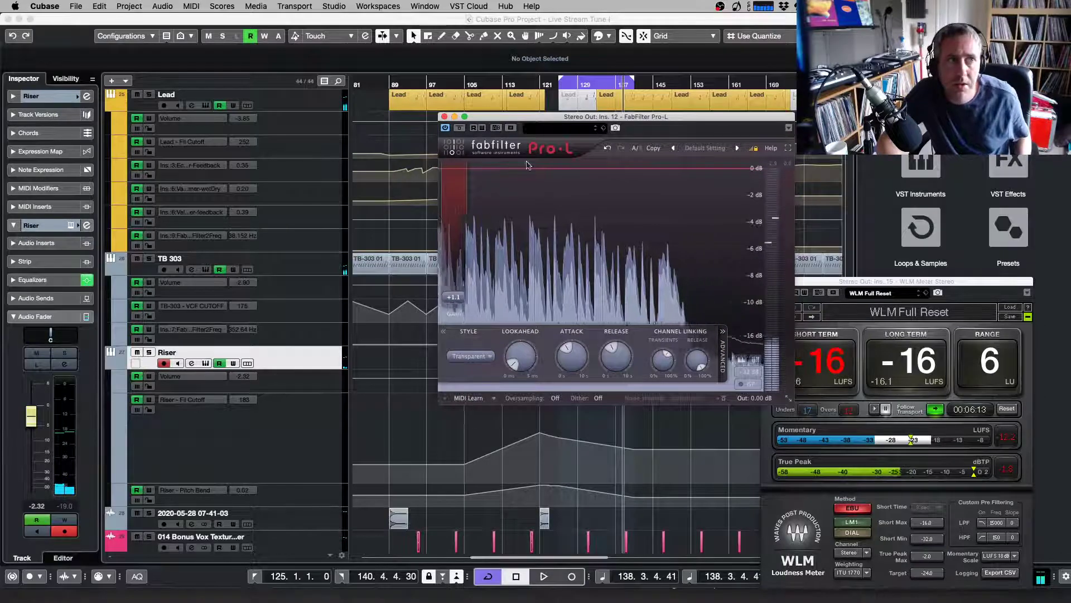
click(444, 116)
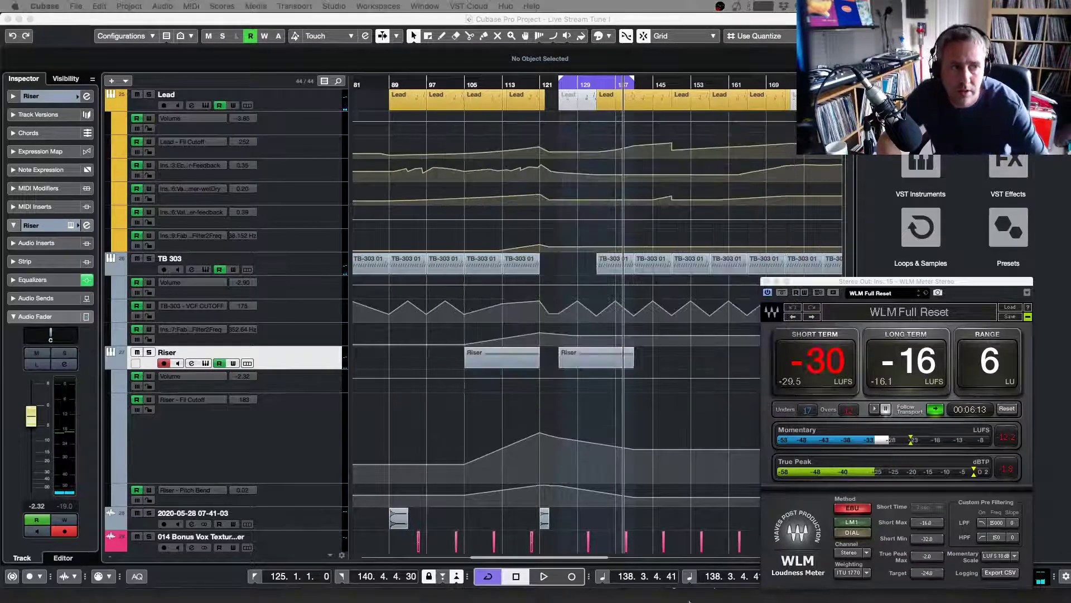
Replay the Main Kick in loop, reopen the Pro-L limiter and raise its gain to +3.7 dB
mouse_move(867, 583)
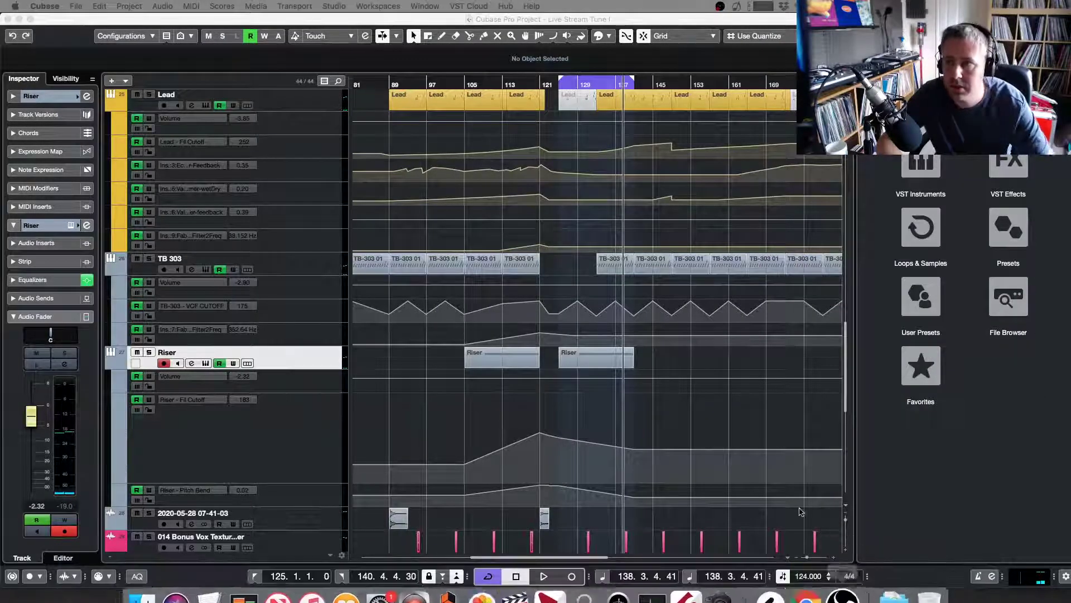
click(570, 108)
key(space)
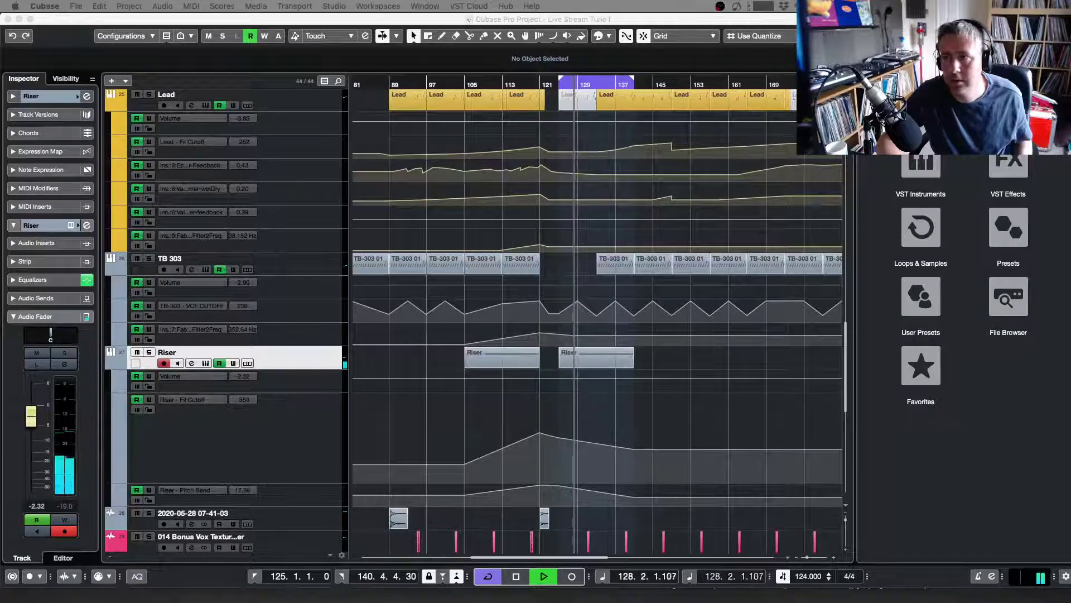
click(592, 277)
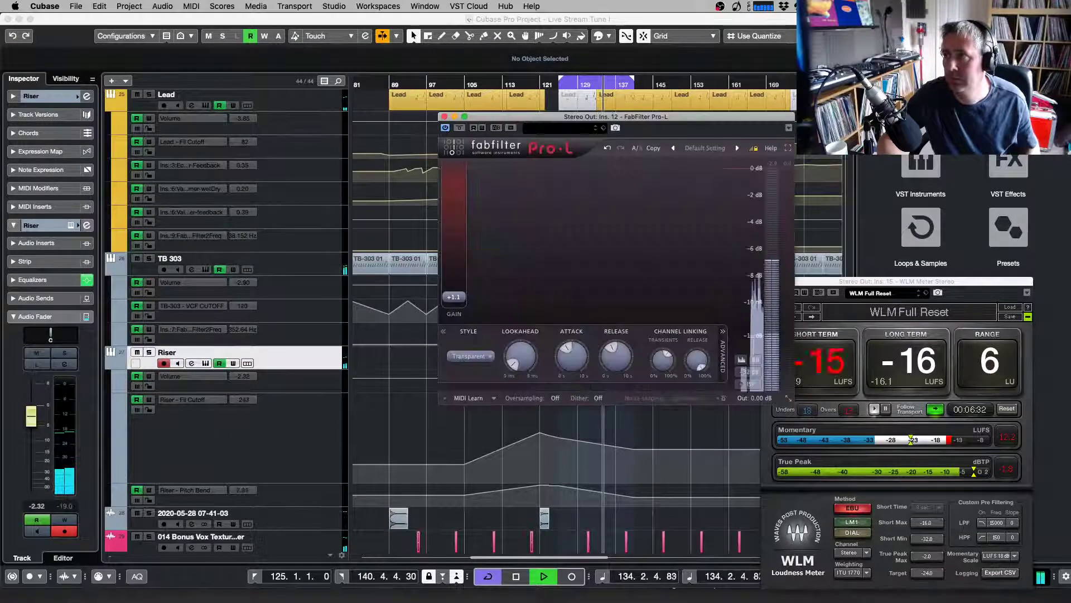
click(530, 267)
drag(454, 297, 457, 286)
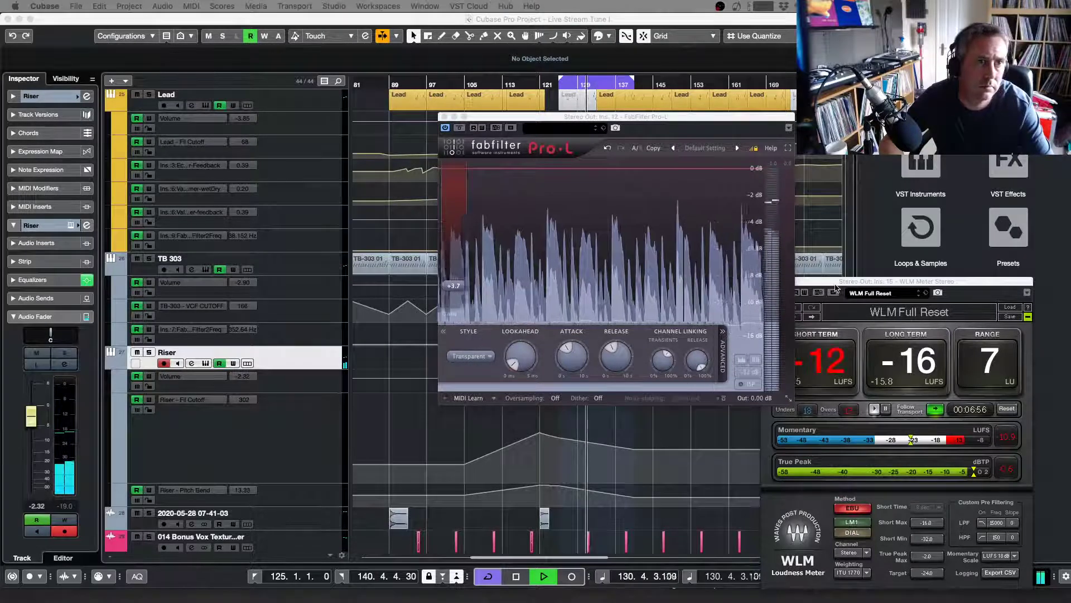
Close the WLM loudness meter, reduce the Pro-L limiter's gain to about +3.0 dB, and close the limiter
click(804, 282)
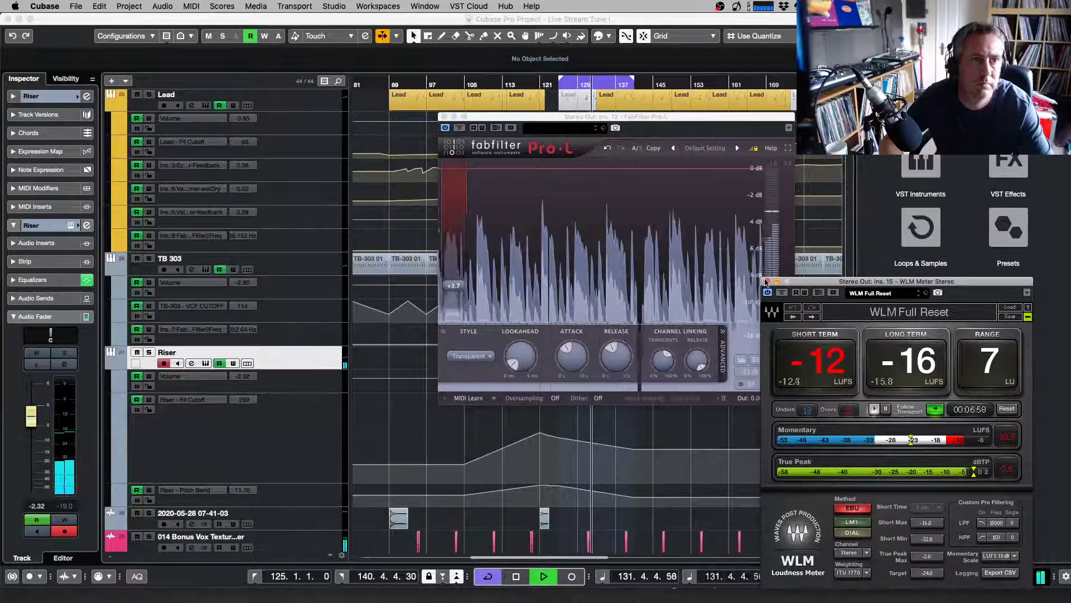
click(766, 281)
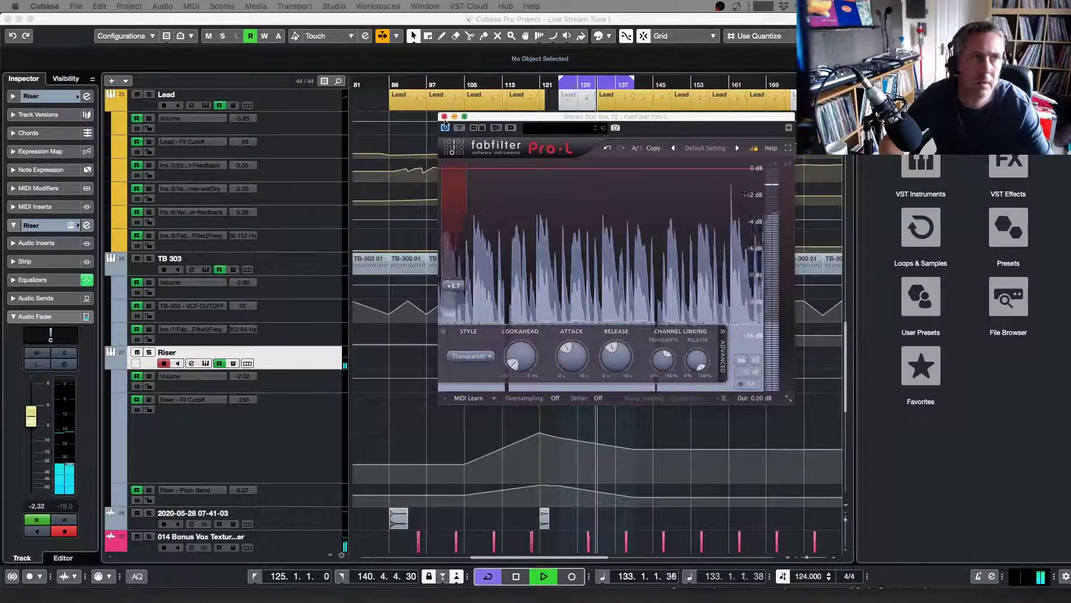
mouse_move(456, 288)
drag(457, 288, 455, 293)
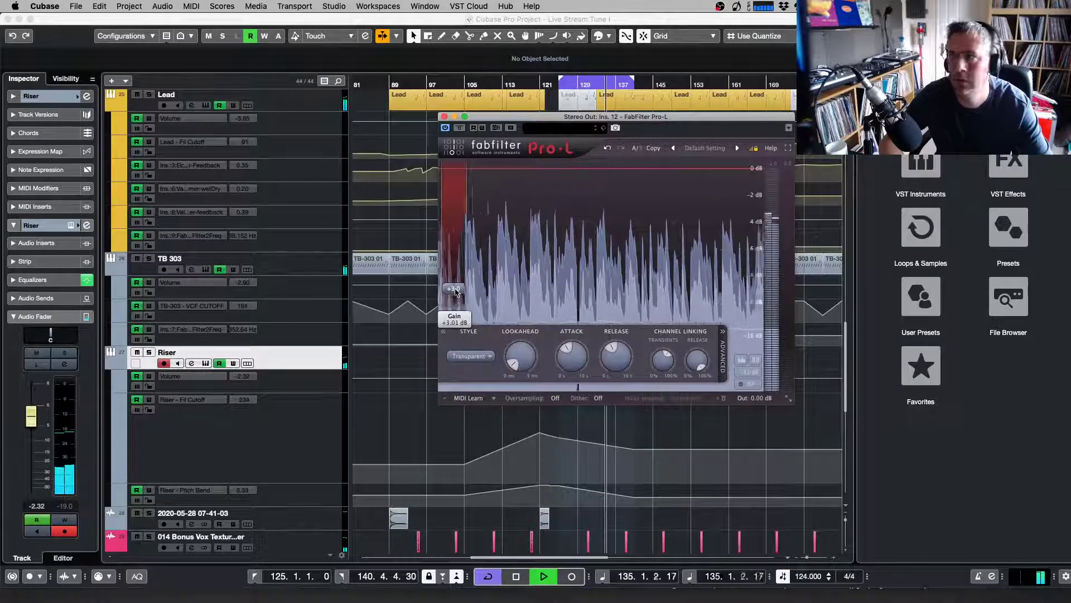
click(445, 117)
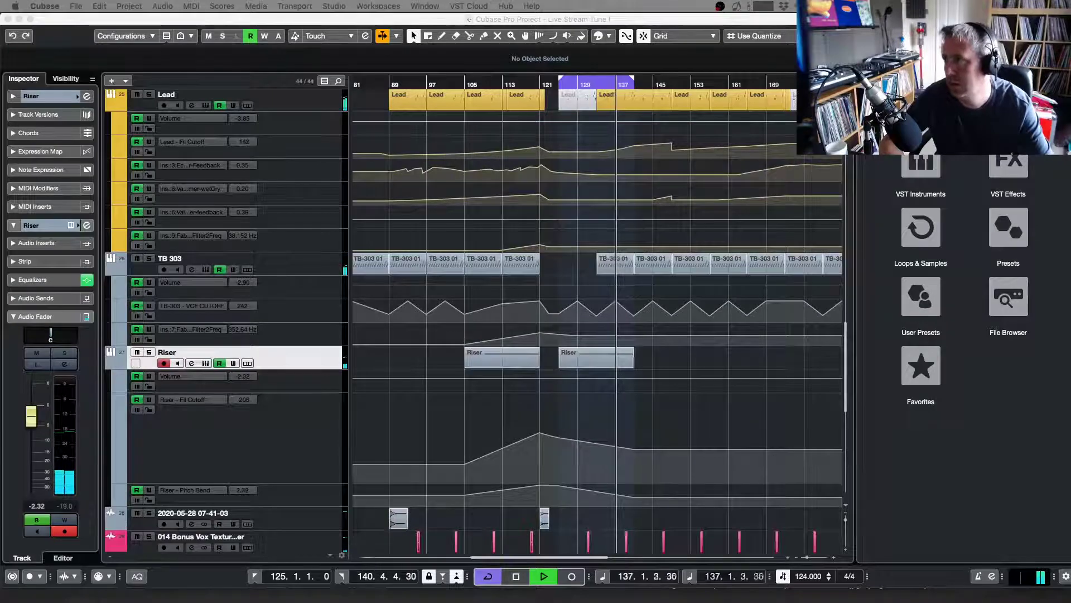
Open the Stereo Out channel settings and its WLM loudness meter, and play the section from bar 125 with cycle turned off
key(e)
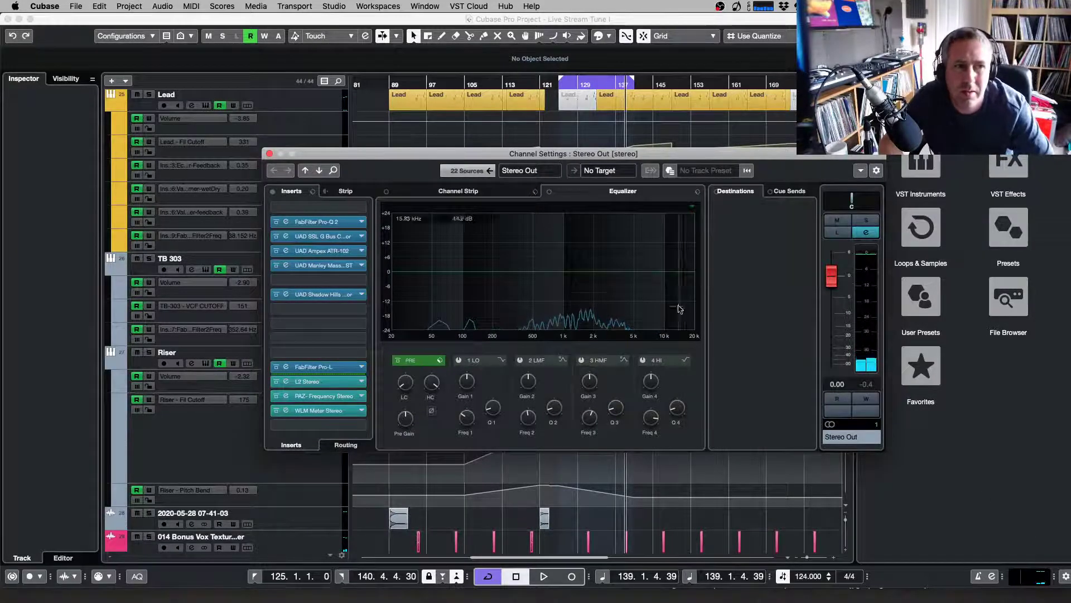
drag(646, 158, 685, 25)
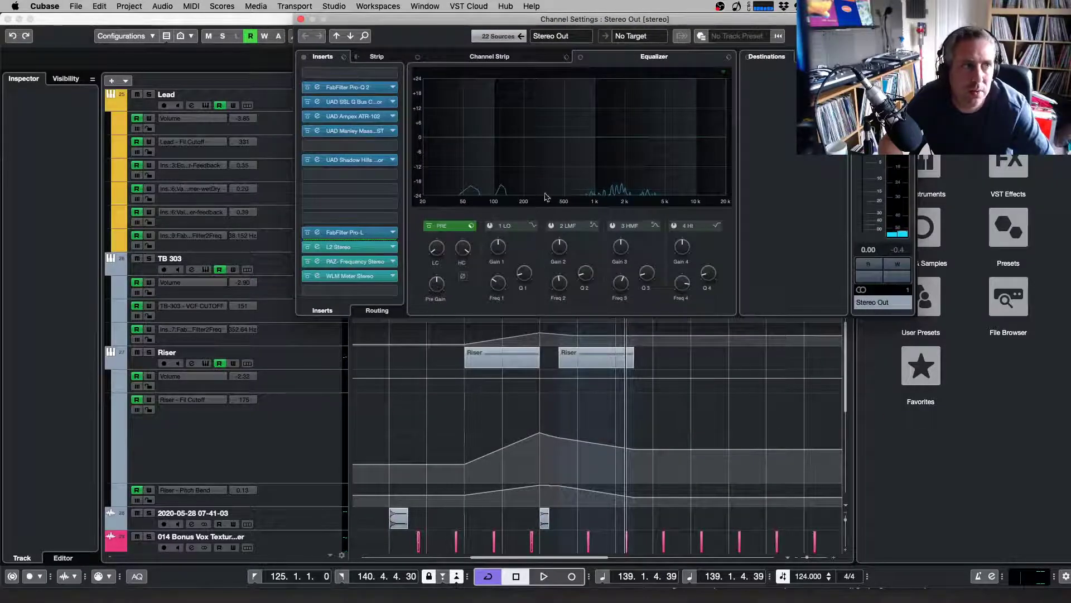
mouse_move(500, 277)
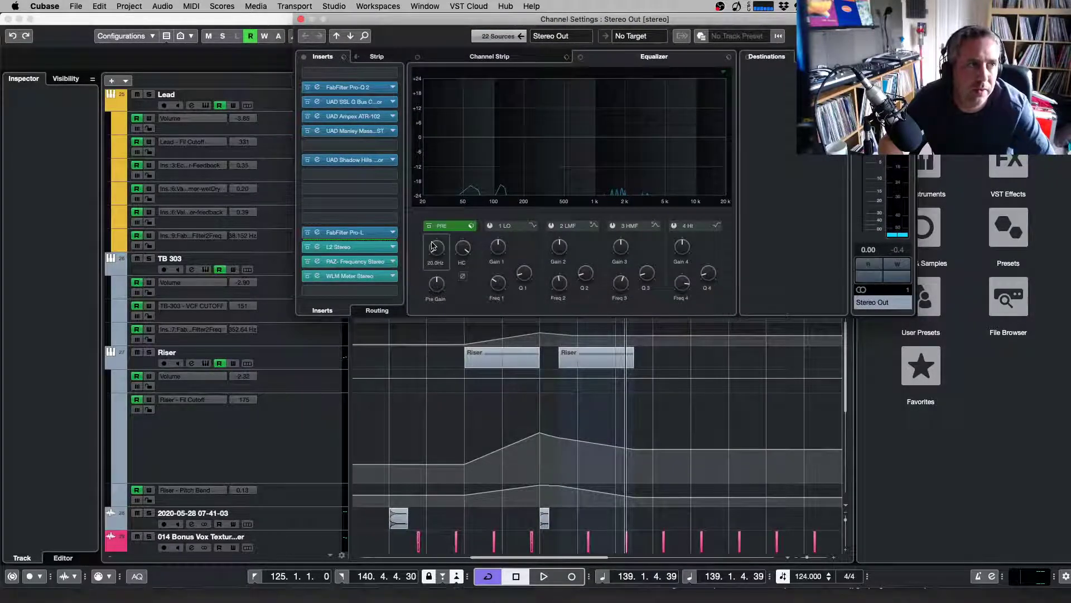
click(318, 275)
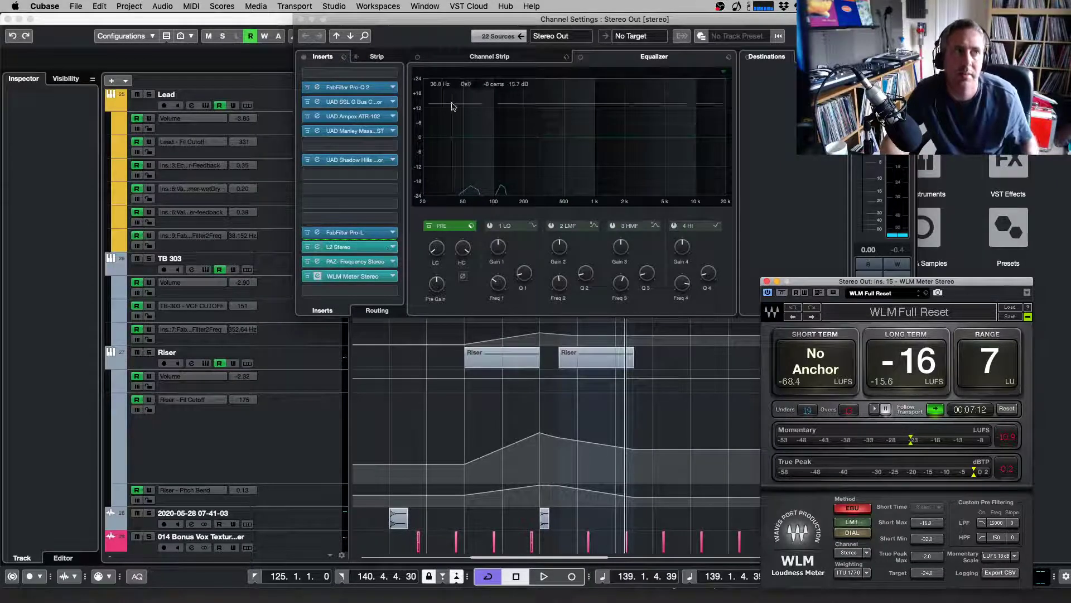
click(439, 26)
drag(440, 26, 503, 160)
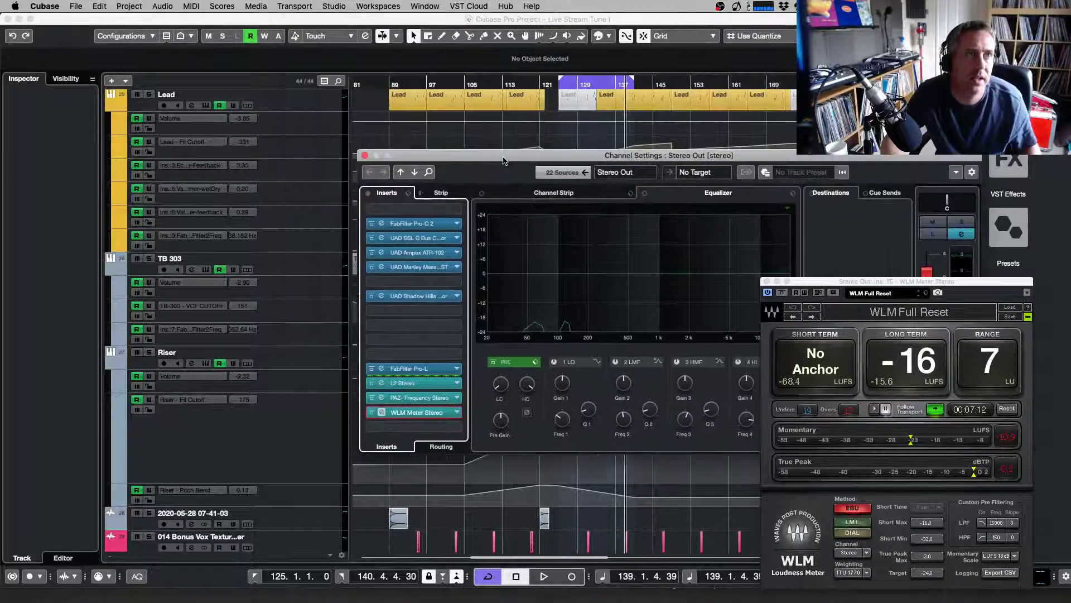
click(568, 92)
click(568, 81)
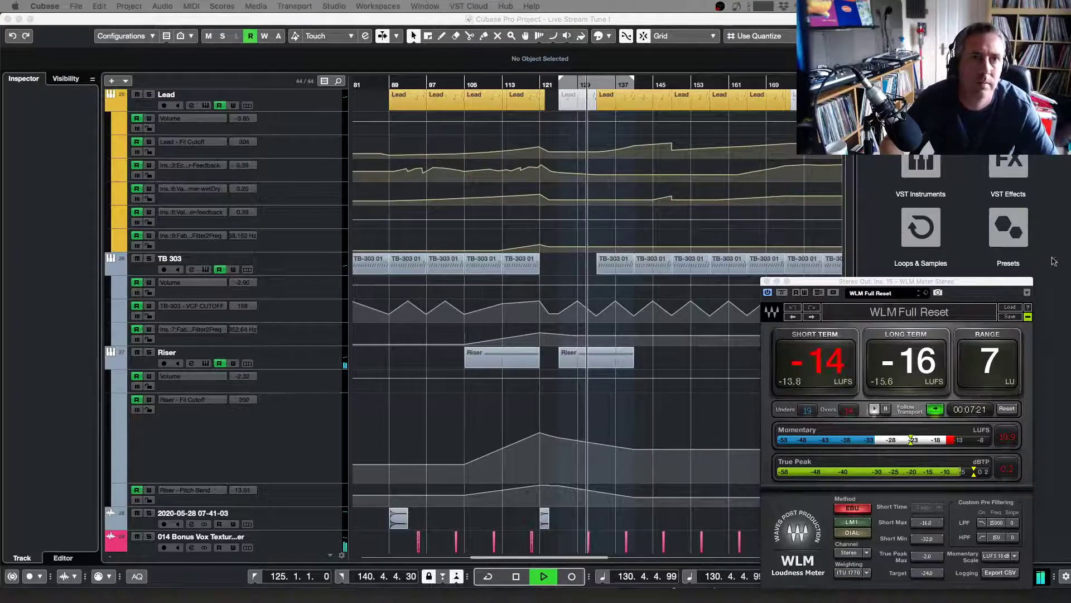
Show the Control Room and lower its main monitoring level to about -23.4 dB
click(959, 178)
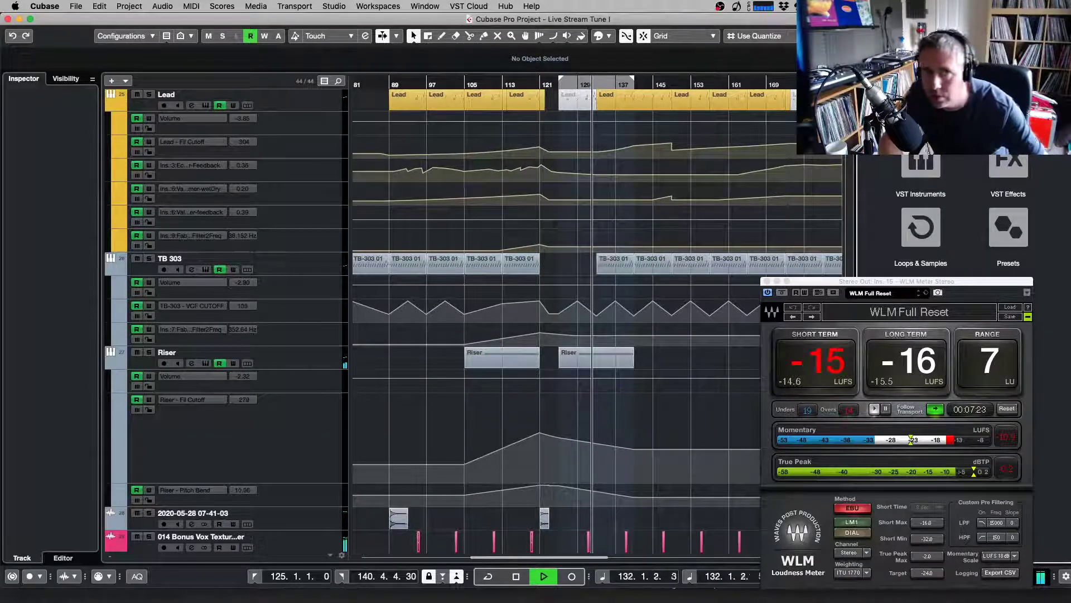
click(882, 210)
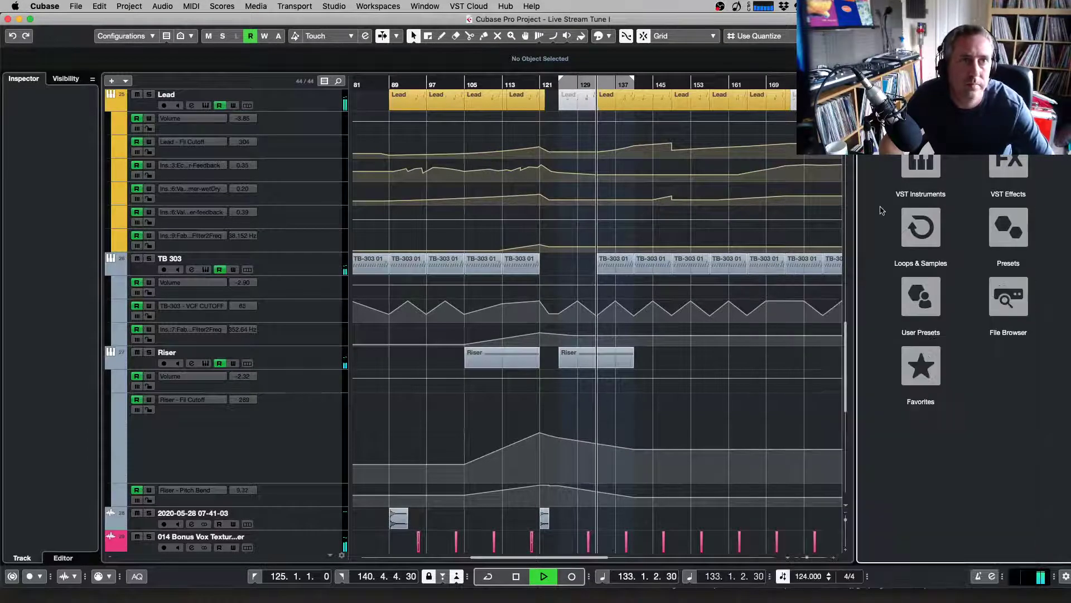
click(939, 79)
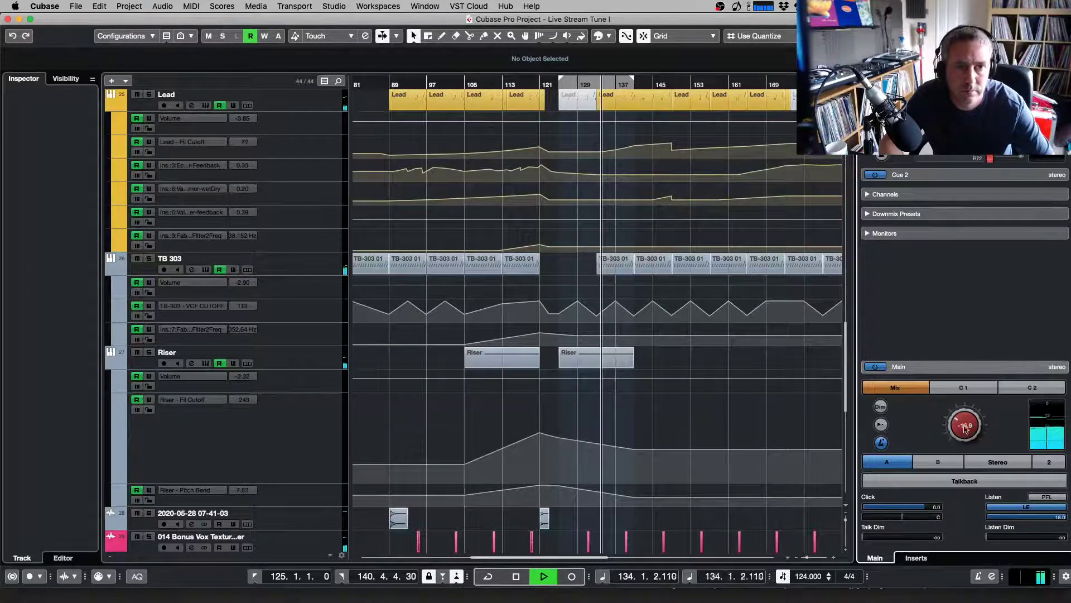
drag(965, 429, 967, 442)
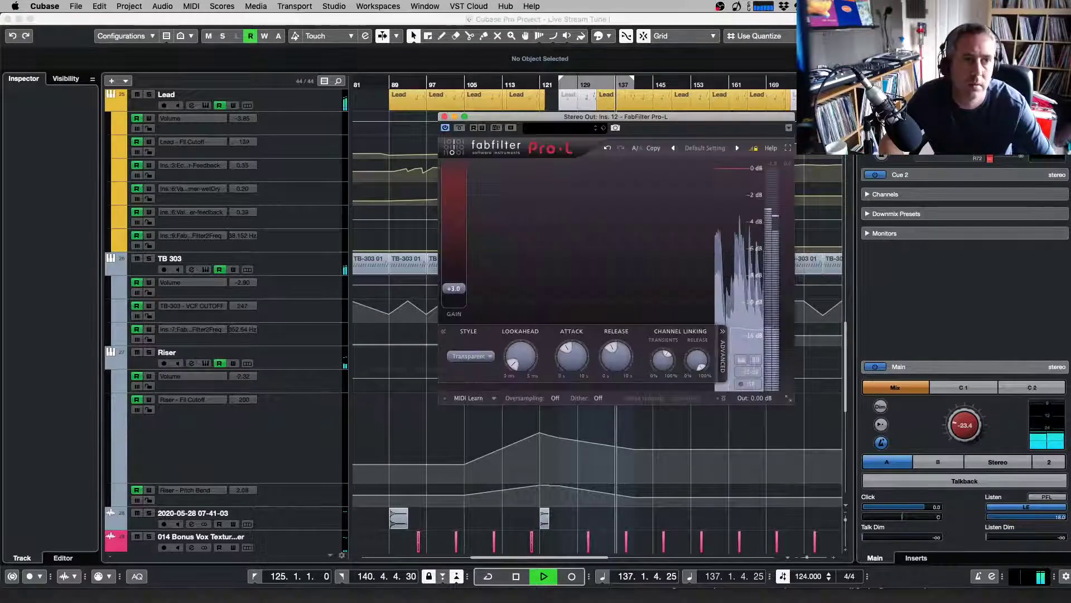
Raise the Pro-L limiter's gain to about +8.8 dB with the WLM loudness meter open, and close the limiter
drag(463, 288, 461, 267)
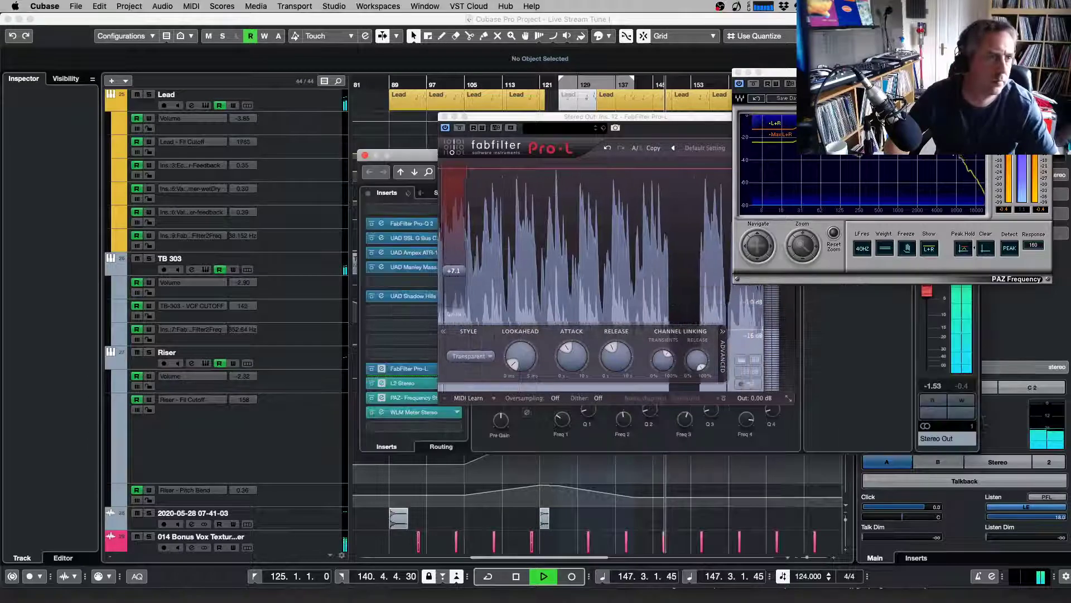
drag(413, 162, 95, 101)
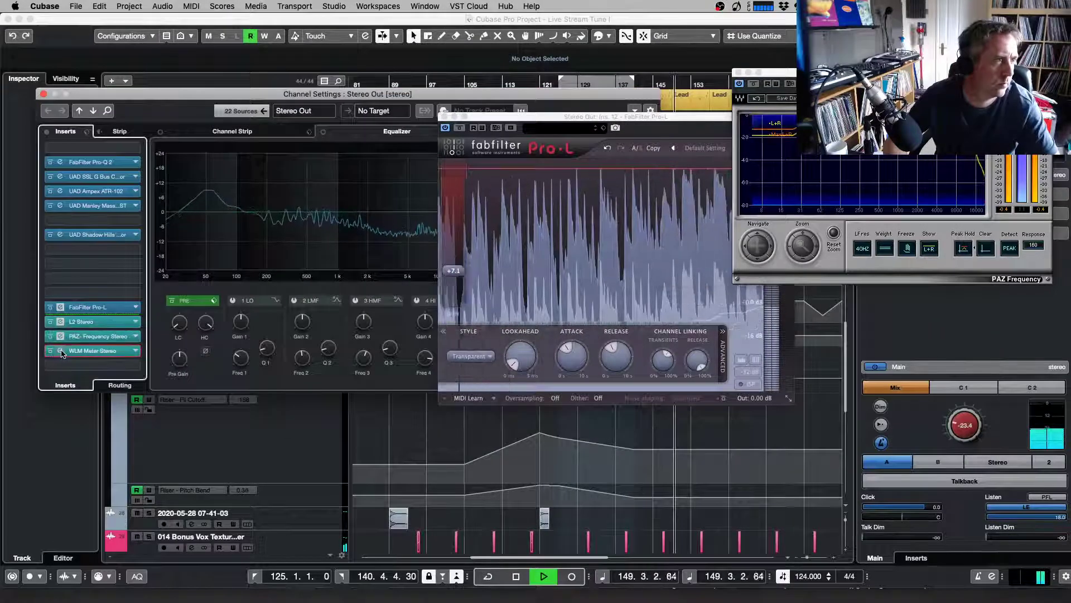
click(61, 350)
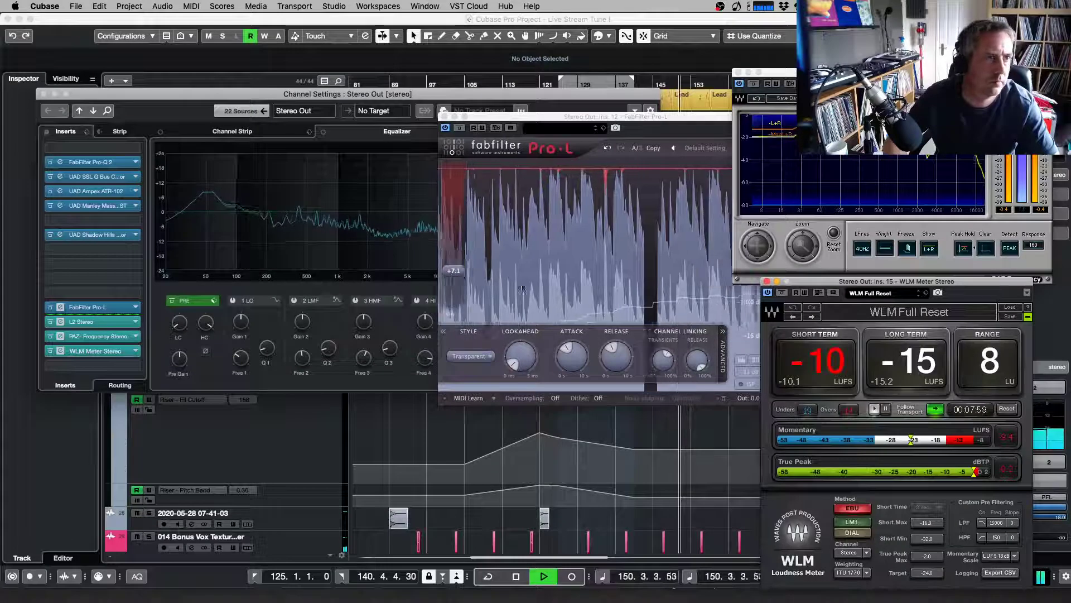
click(455, 270)
drag(463, 270, 464, 264)
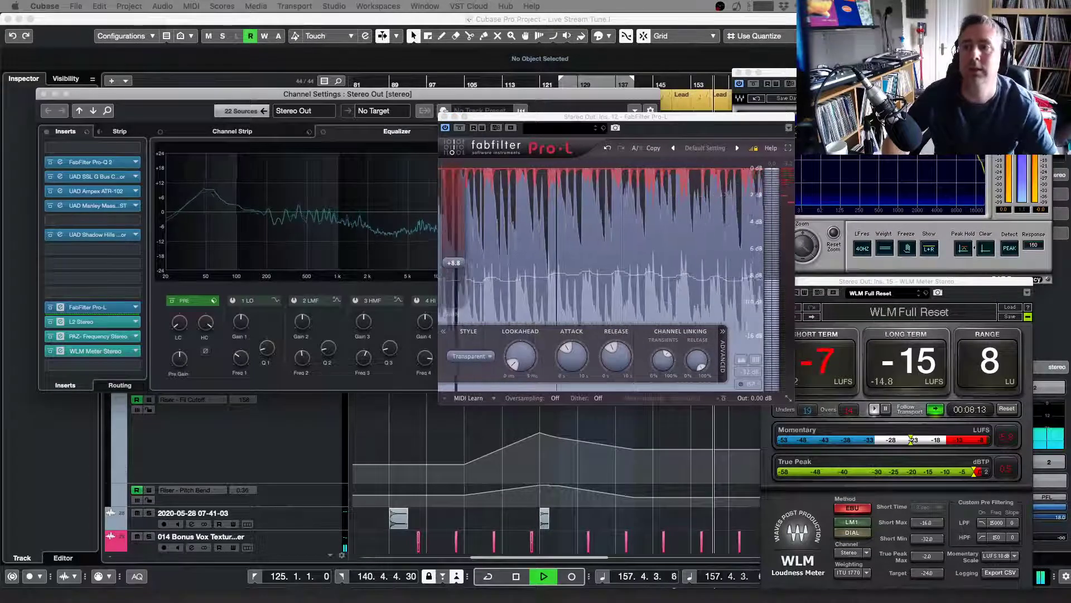
click(452, 117)
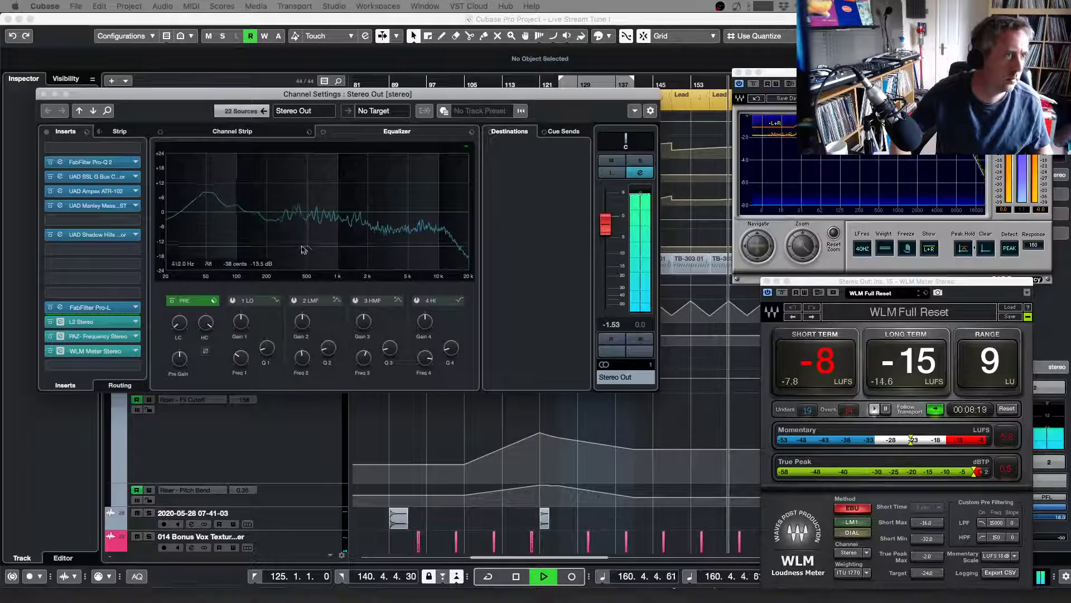
Enable band 2 LMF in the Stereo Out equalizer at just under 1 kHz with no gain change, and stop playback
click(317, 225)
key(space)
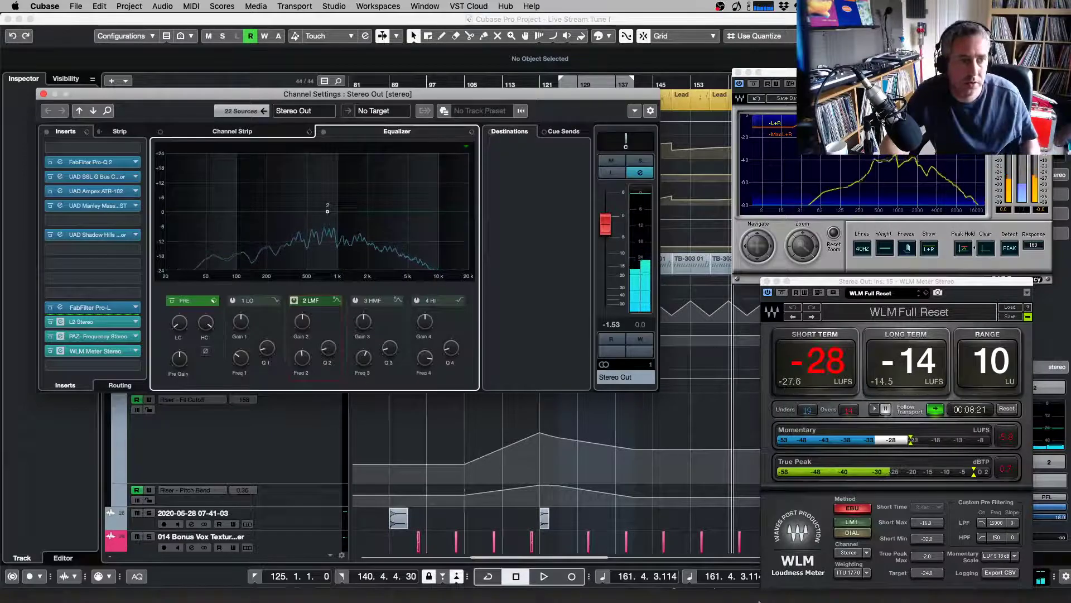
click(842, 581)
click(1069, 551)
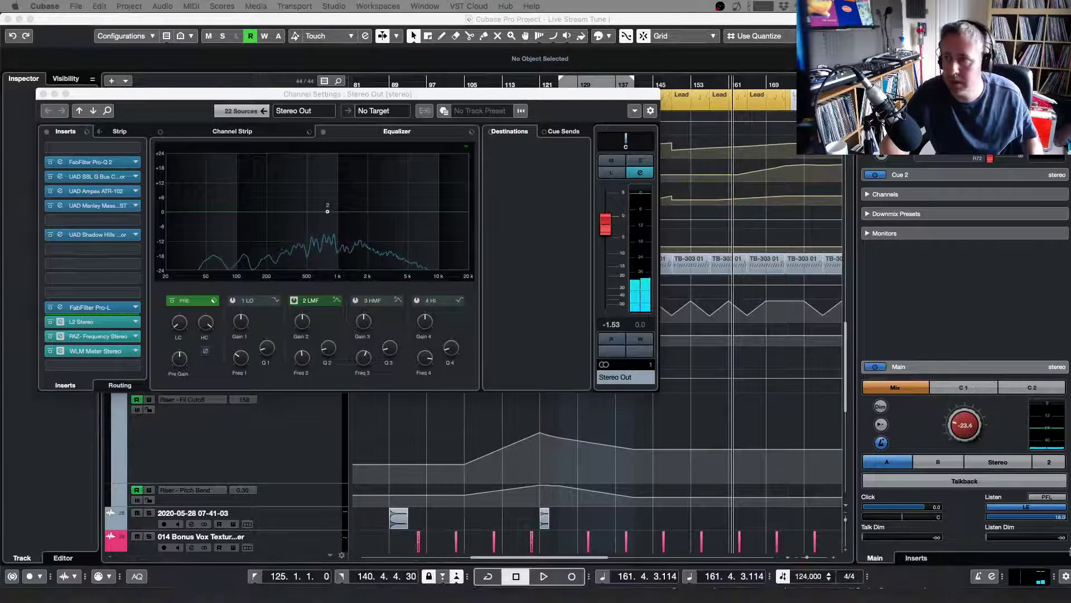
Replay the section from bar 125 several times and examine its loudness and spectrum on the WLM and PAZ meters
click(700, 89)
key(1)
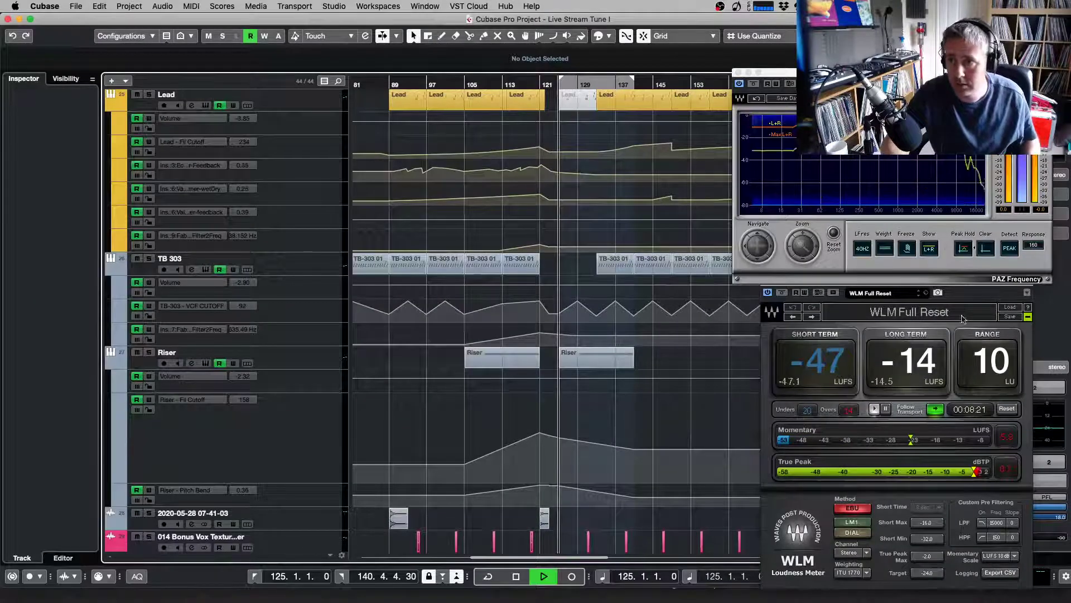
key(space)
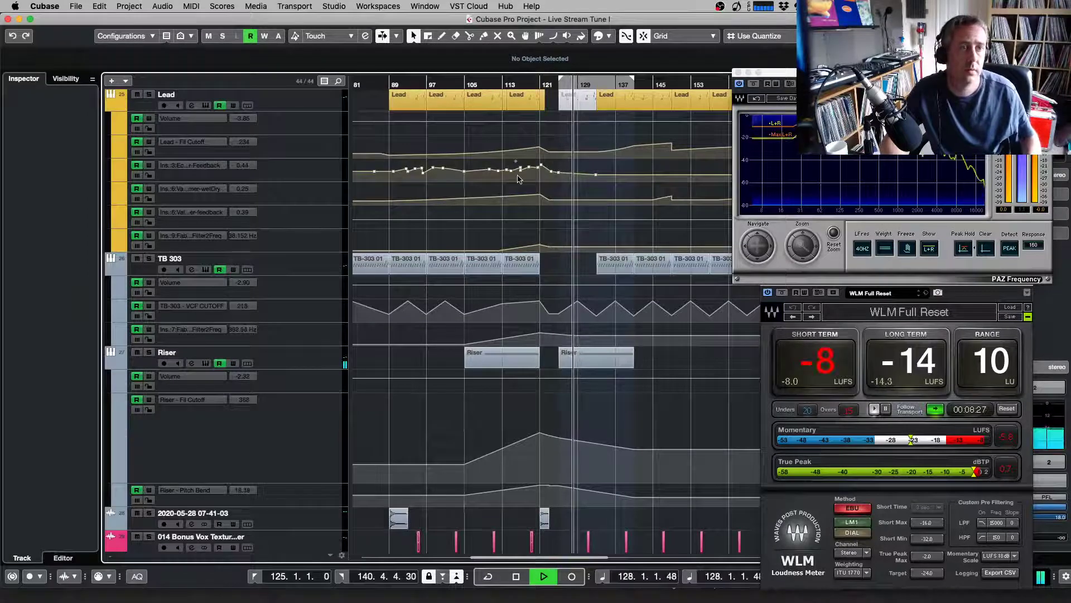
key(space)
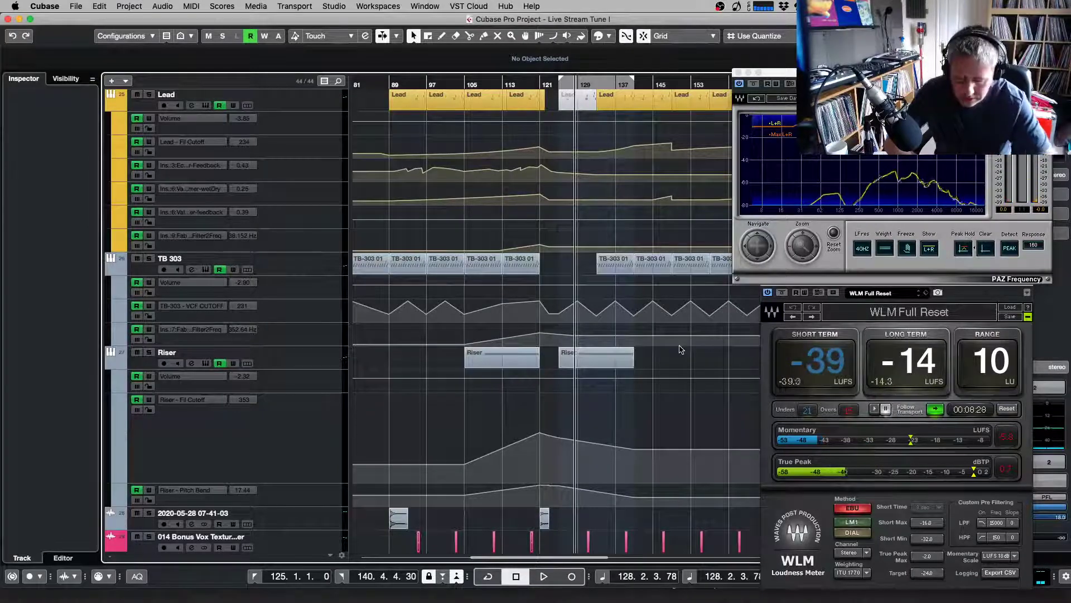
key(KP_1)
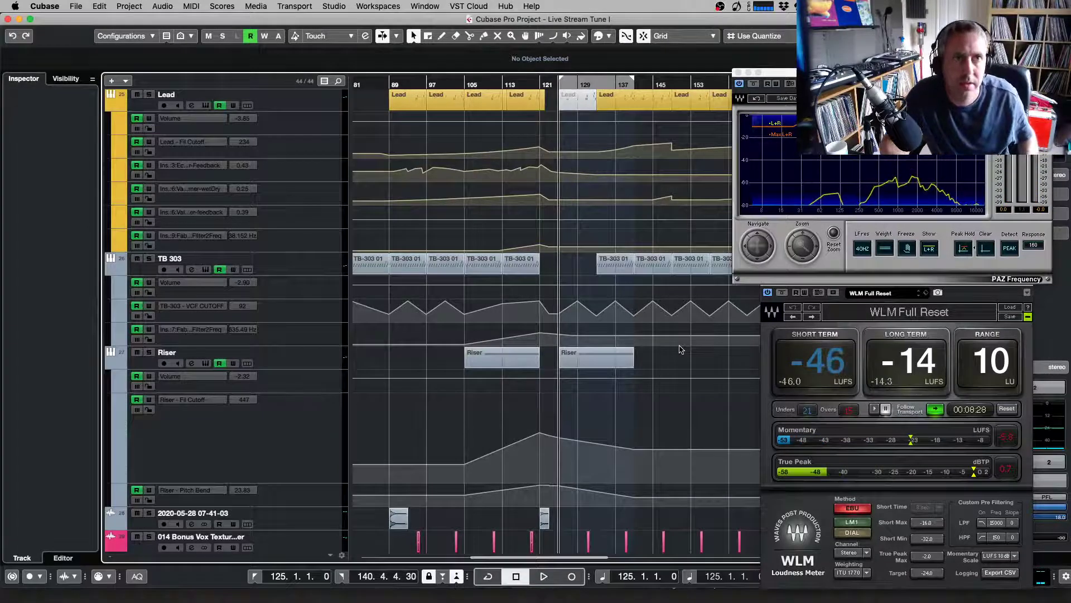
key(space)
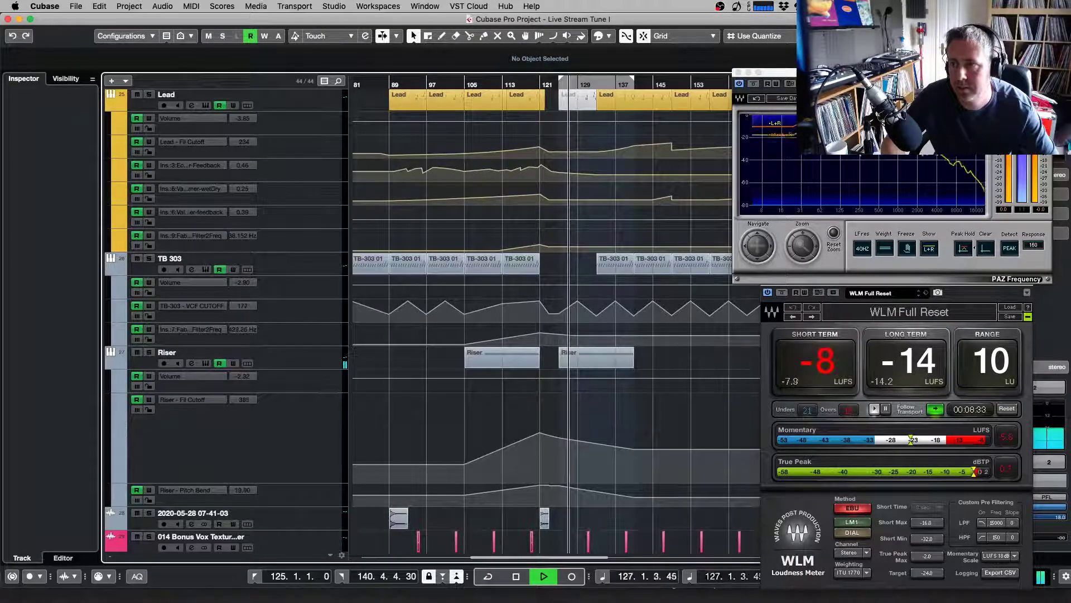
key(super+Tab)
key(super+Tab)
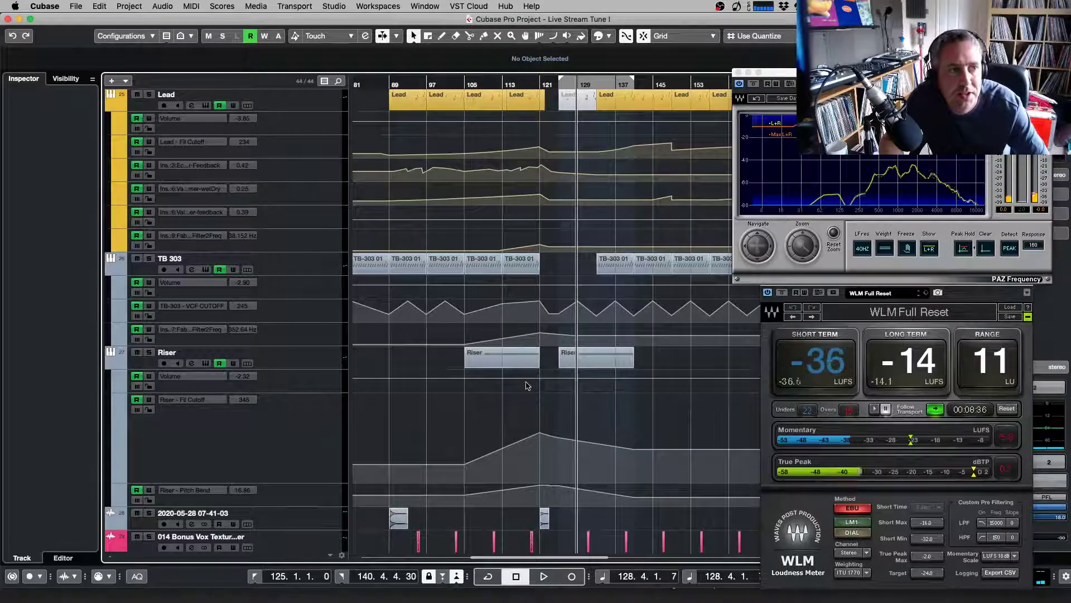
Select the Riser track, close the PAZ Frequency analyzer and the WLM loudness meter, and show the media browser again
click(268, 347)
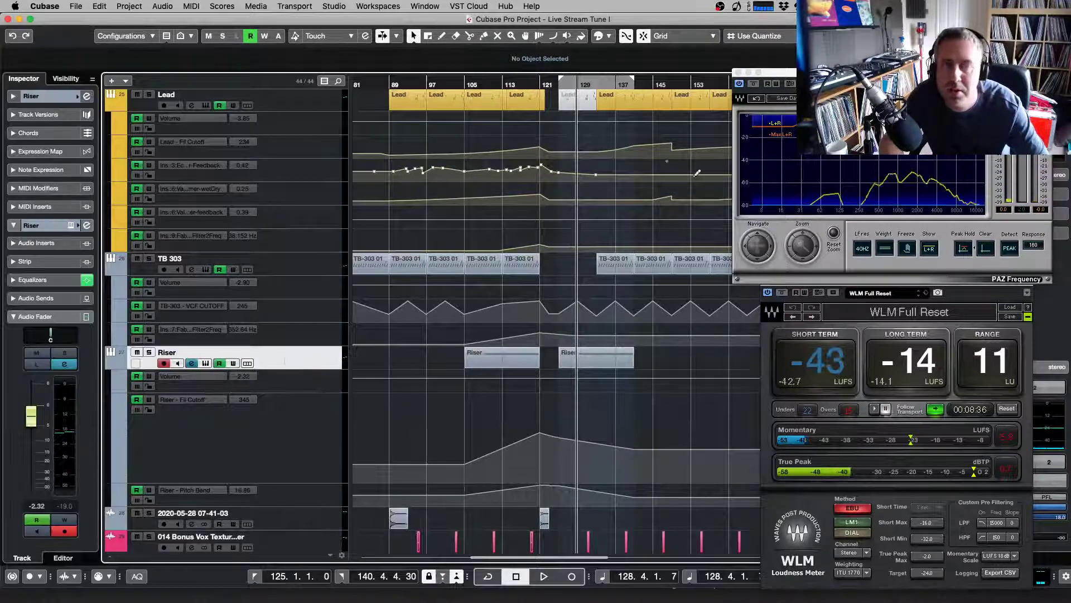
click(737, 73)
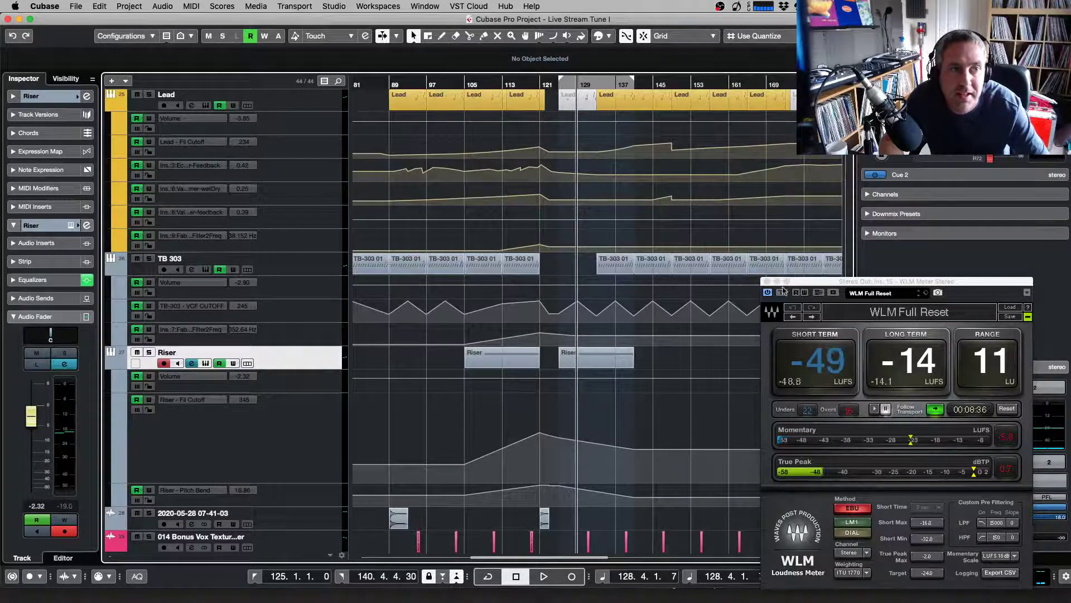
click(767, 282)
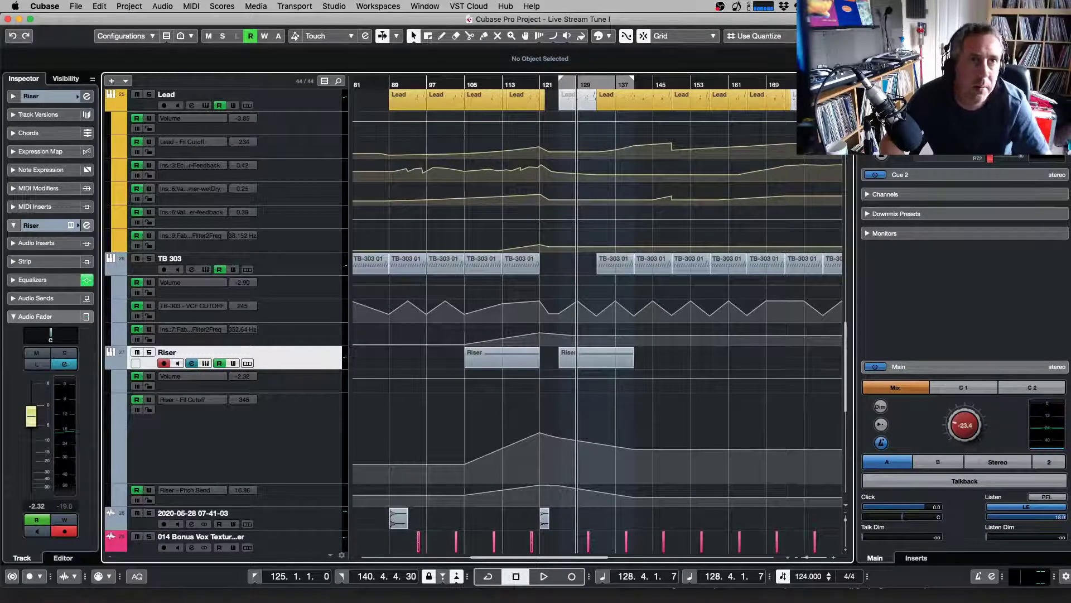
key(F11)
key(F5)
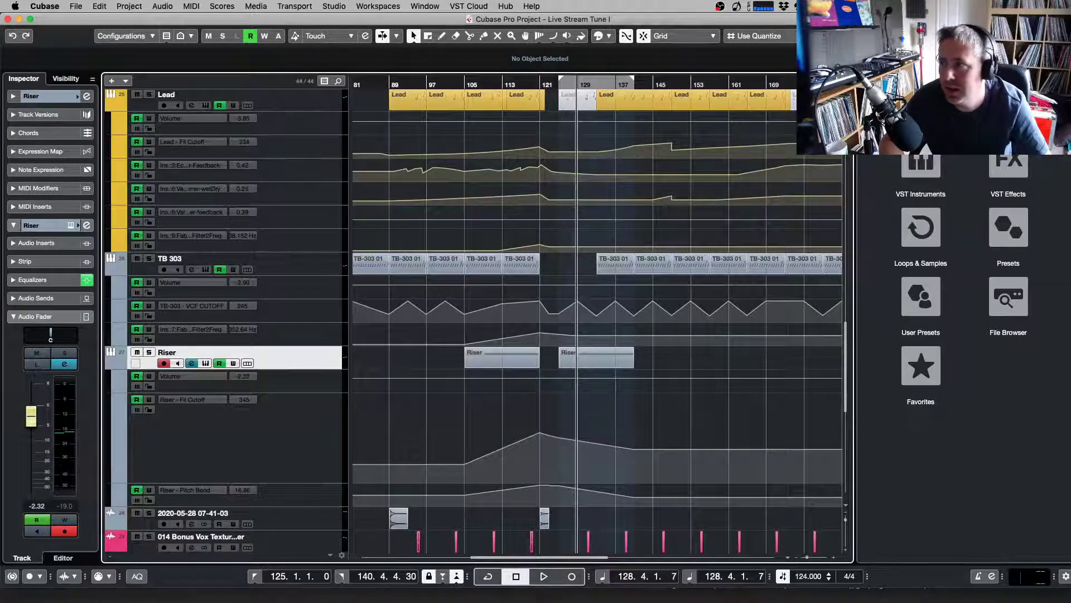
Reopen the Stereo Out channel settings, resume playback and set equalizer band 2 LMF to about 373 Hz with -8.9 dB gain
key(e)
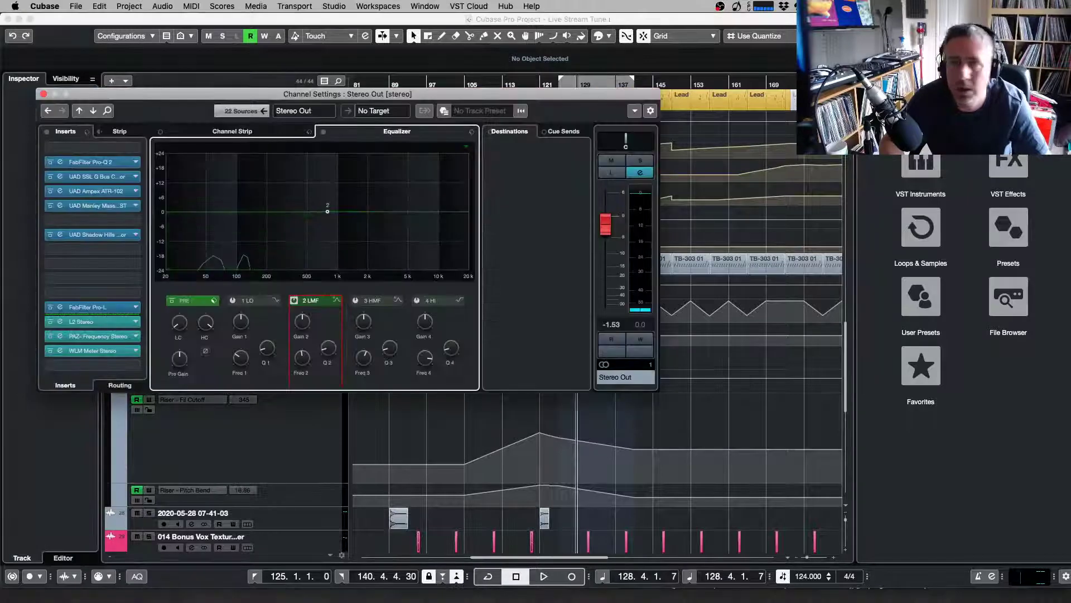
key(space)
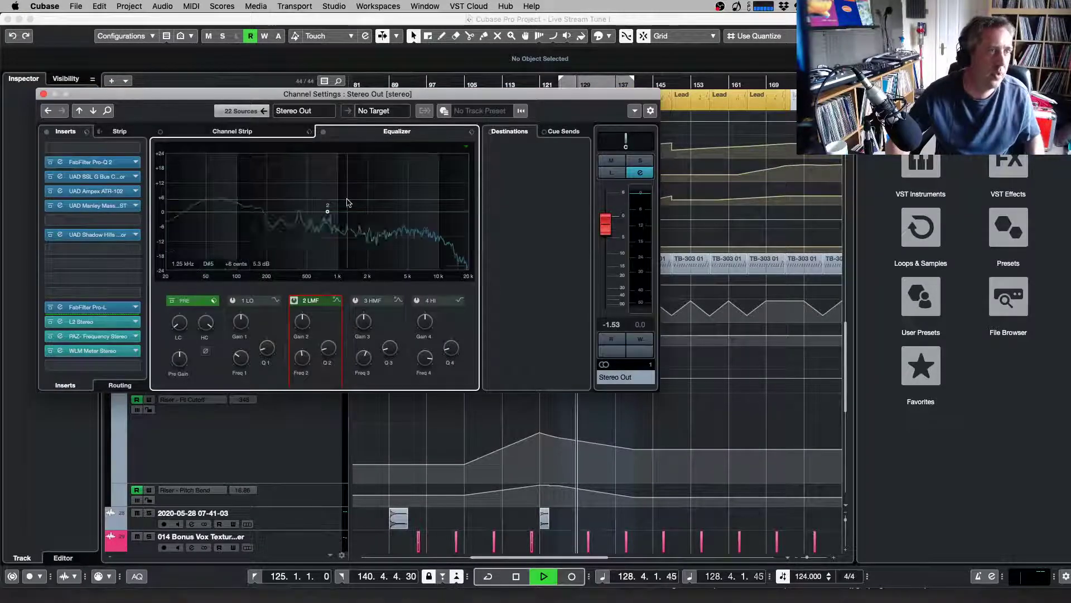
drag(327, 212, 296, 206)
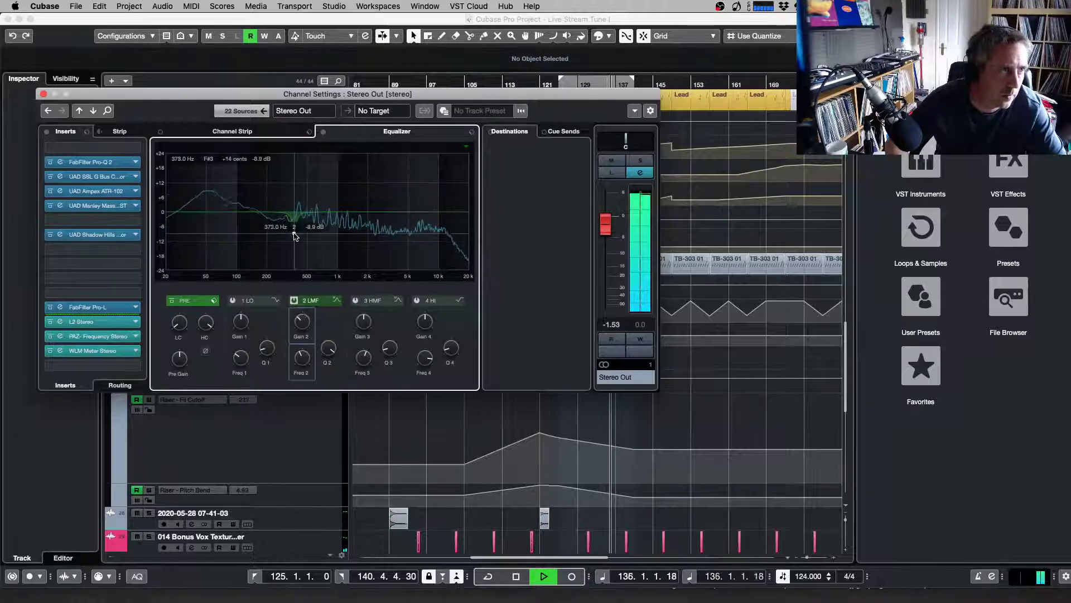
Enable equalizer band 3 HMF, try a boost of about 12 dB, and set it to cut about 9 dB at 2 kHz
click(367, 211)
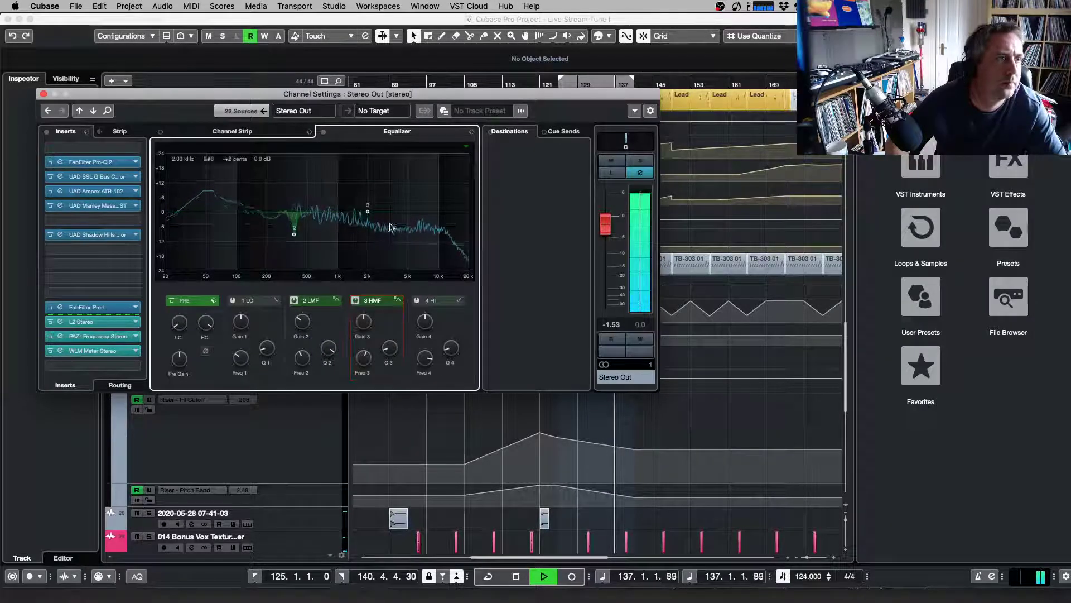
drag(365, 210, 367, 183)
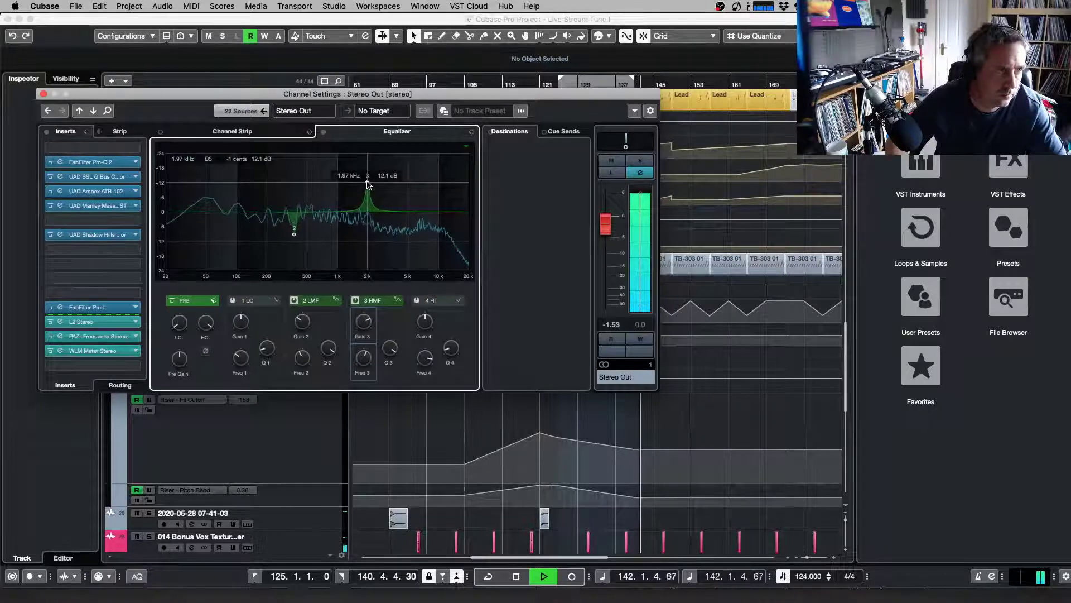
drag(373, 184, 369, 183)
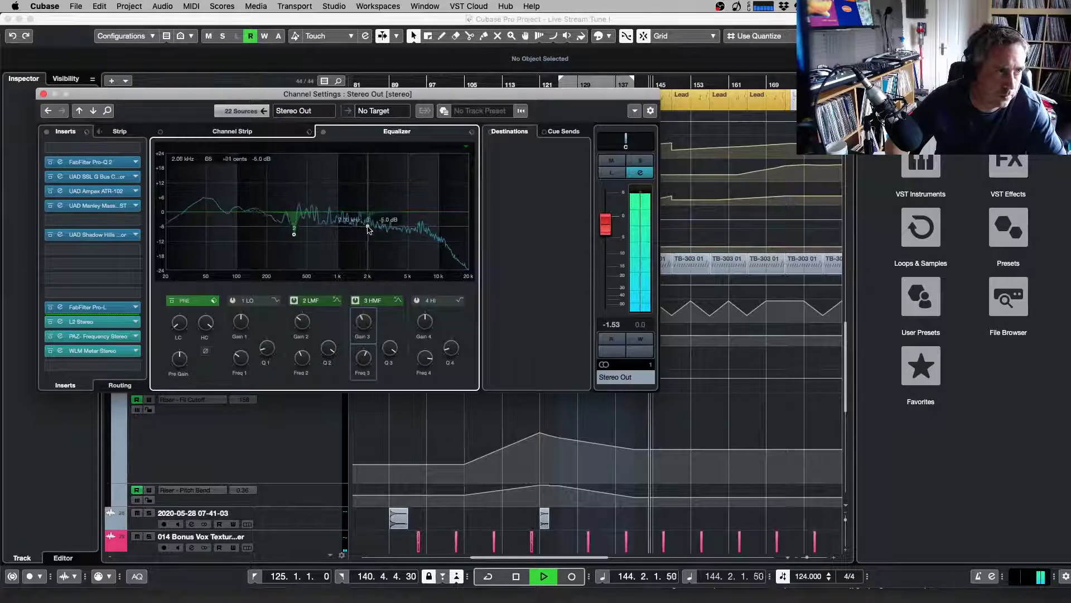
Enable equalizer band 4 HI on the Stereo Out and change its filter type to Parametric II
click(445, 212)
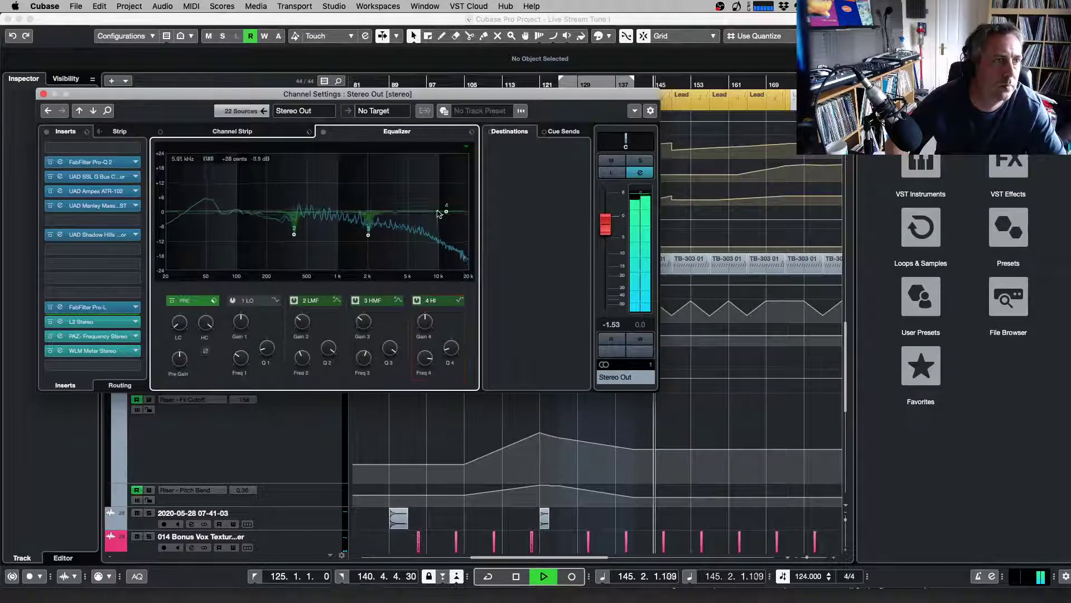
drag(445, 212, 428, 211)
click(459, 300)
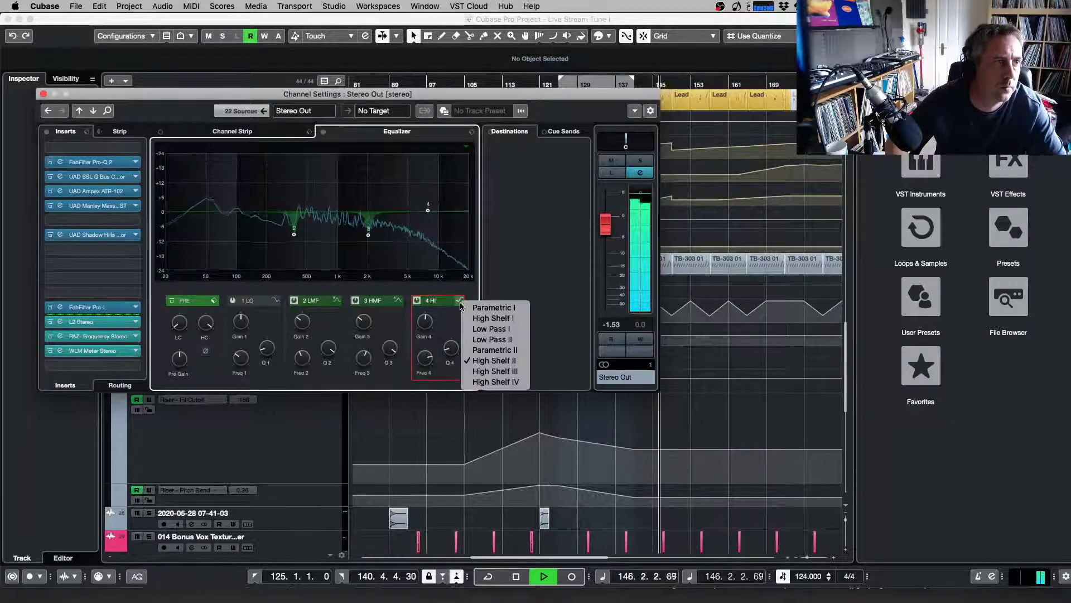
click(479, 350)
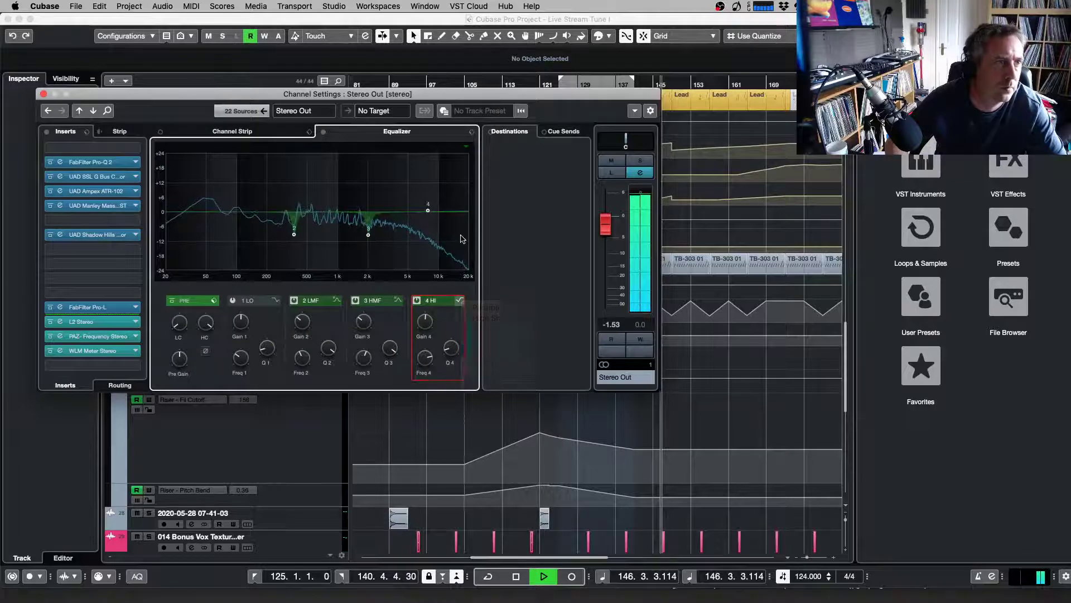
Switch off the stray band 1 LO boost and set band 4 HI to cut about 8 dB around 4 kHz
click(429, 203)
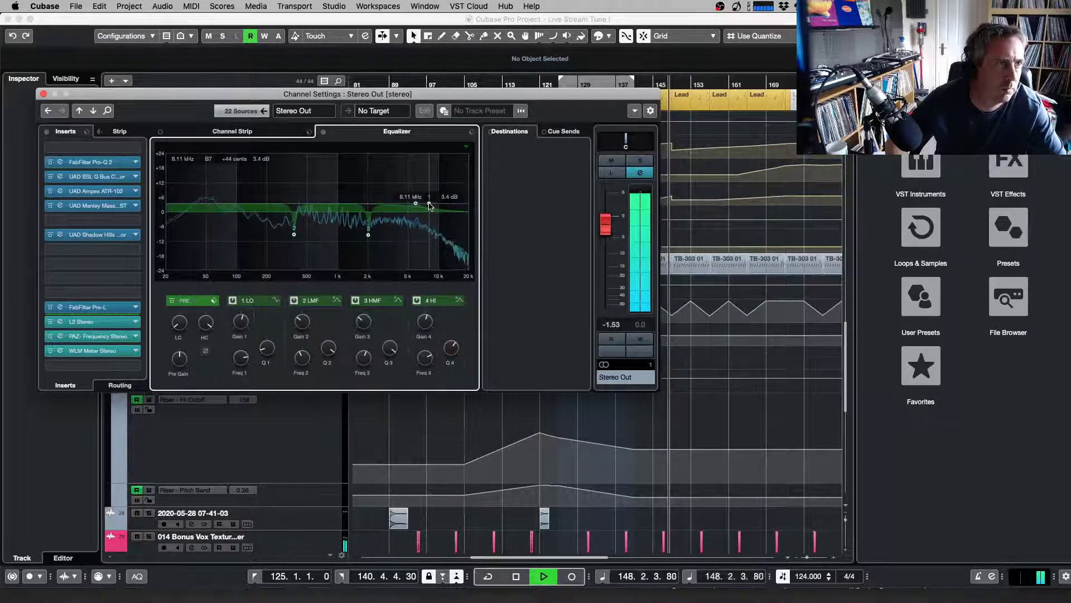
click(458, 301)
click(418, 301)
click(418, 301)
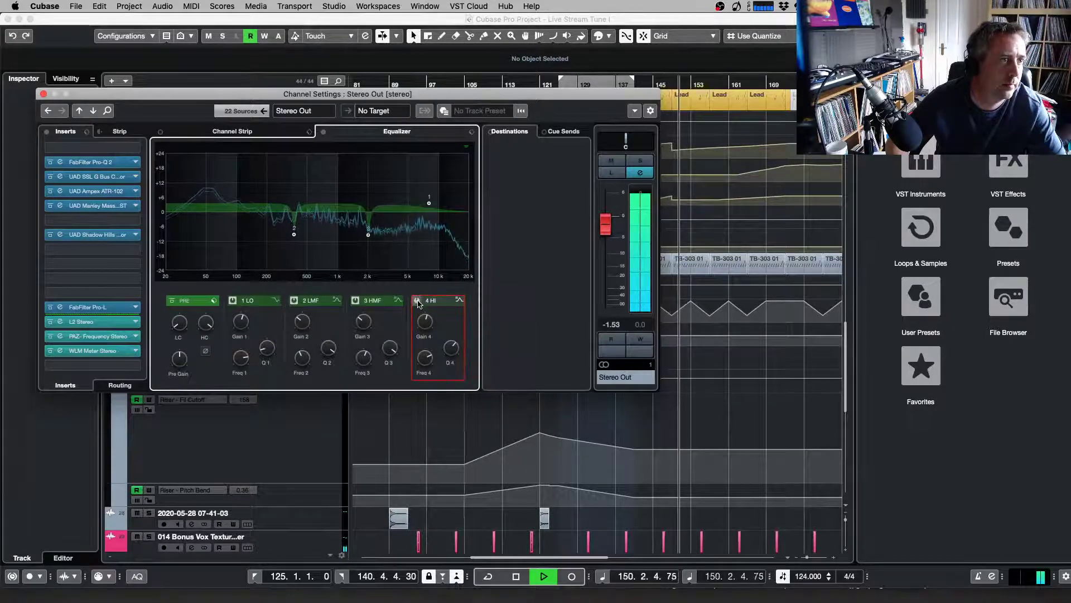
click(418, 302)
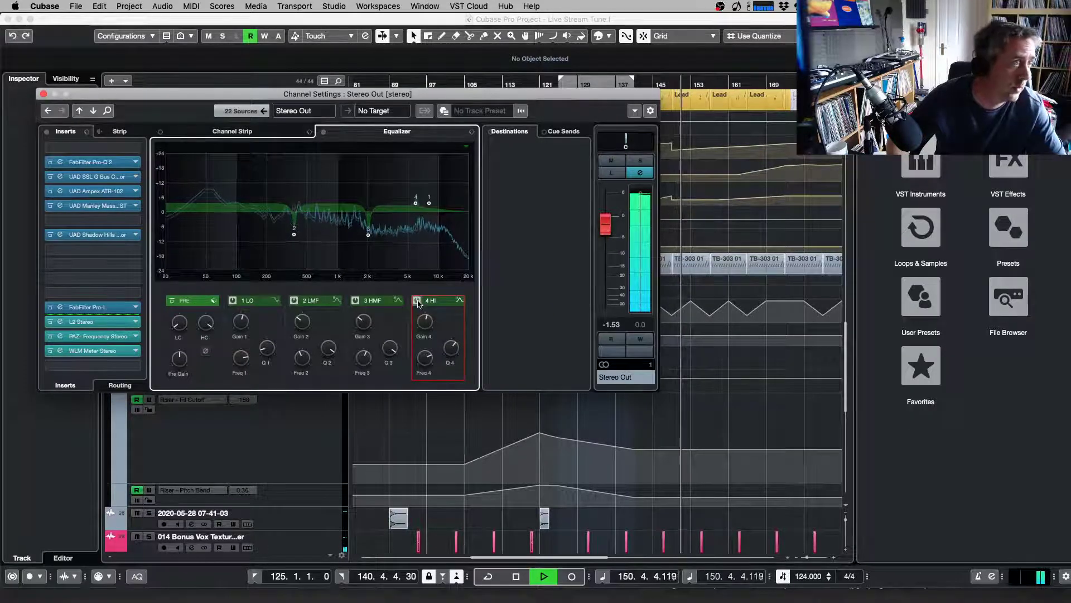
click(233, 301)
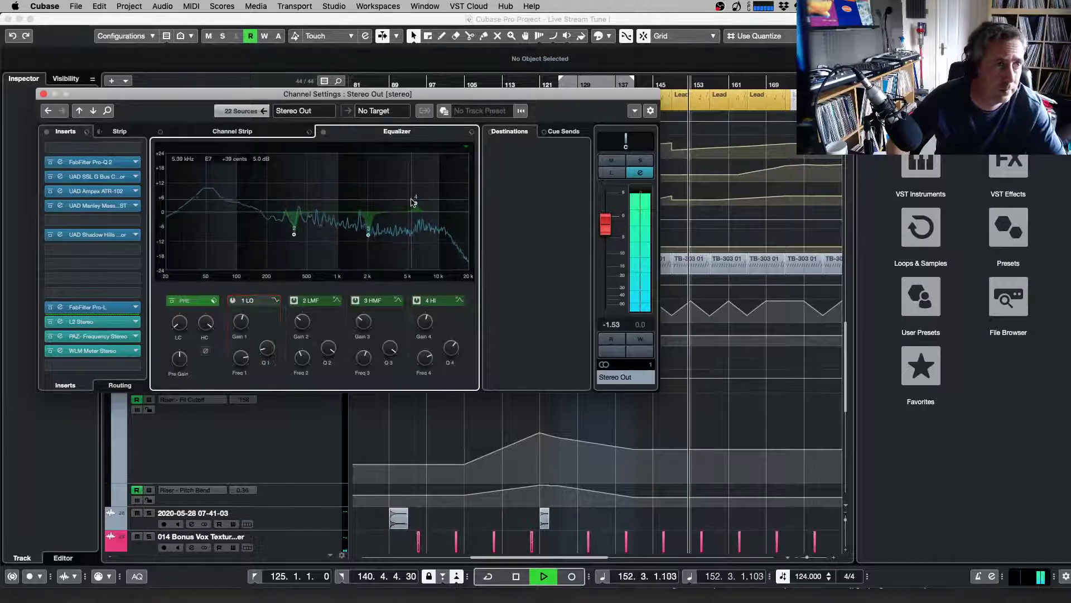
drag(414, 198, 397, 234)
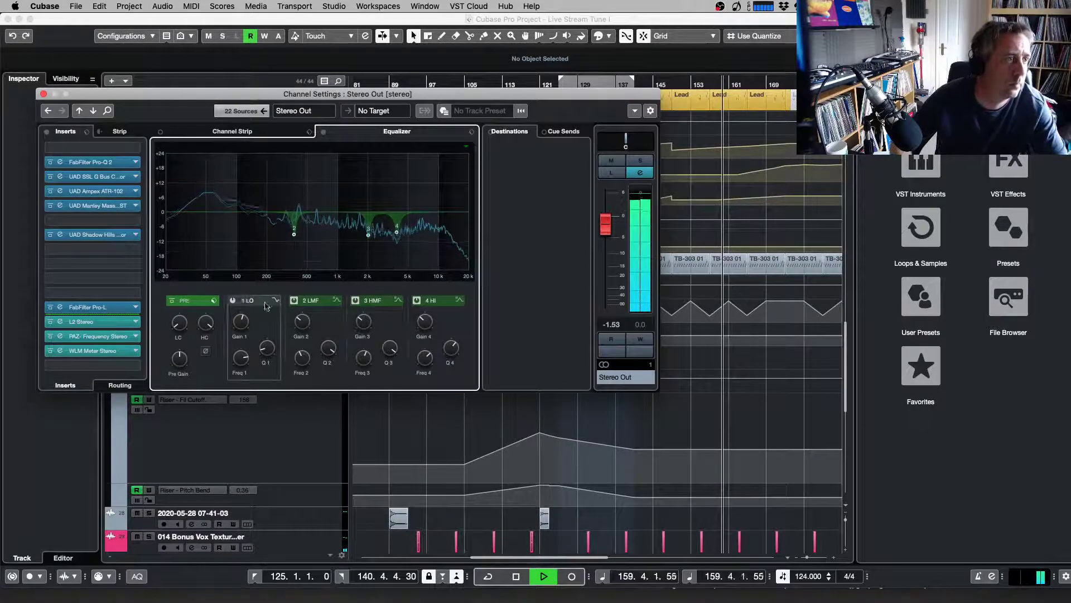
Enable band 1 LO as a Parametric I filter, set it to cut about 8 dB around 140 Hz, and stop playback
click(232, 300)
click(275, 300)
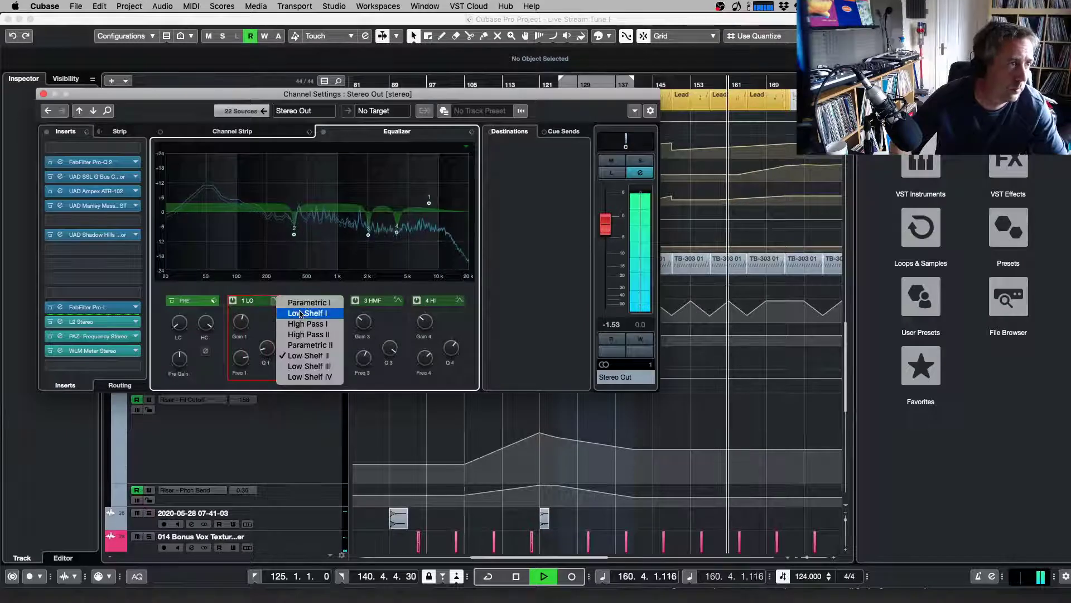
click(307, 303)
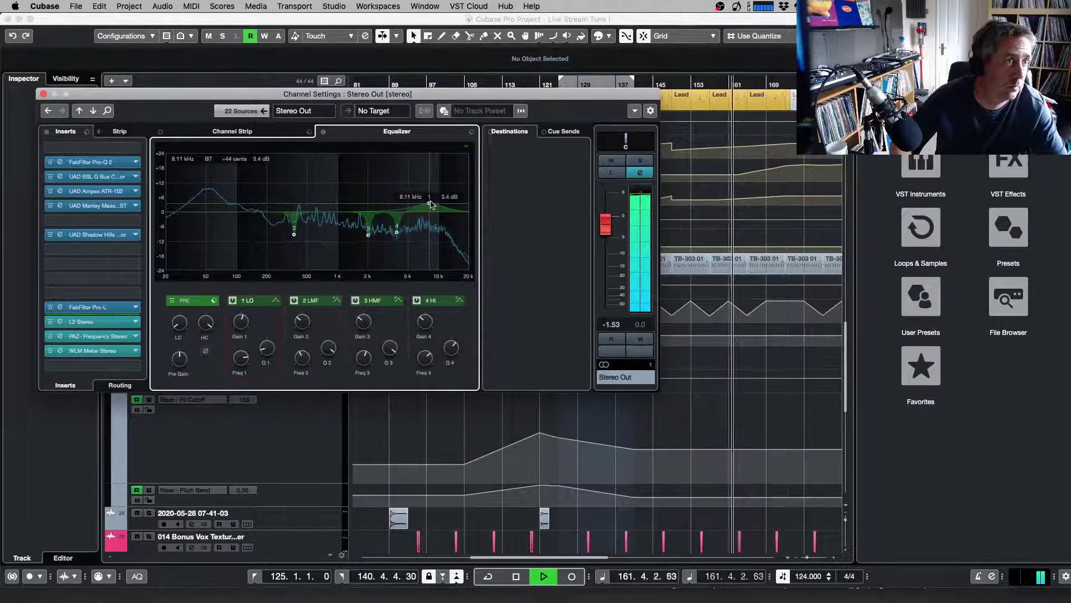
drag(429, 203, 239, 202)
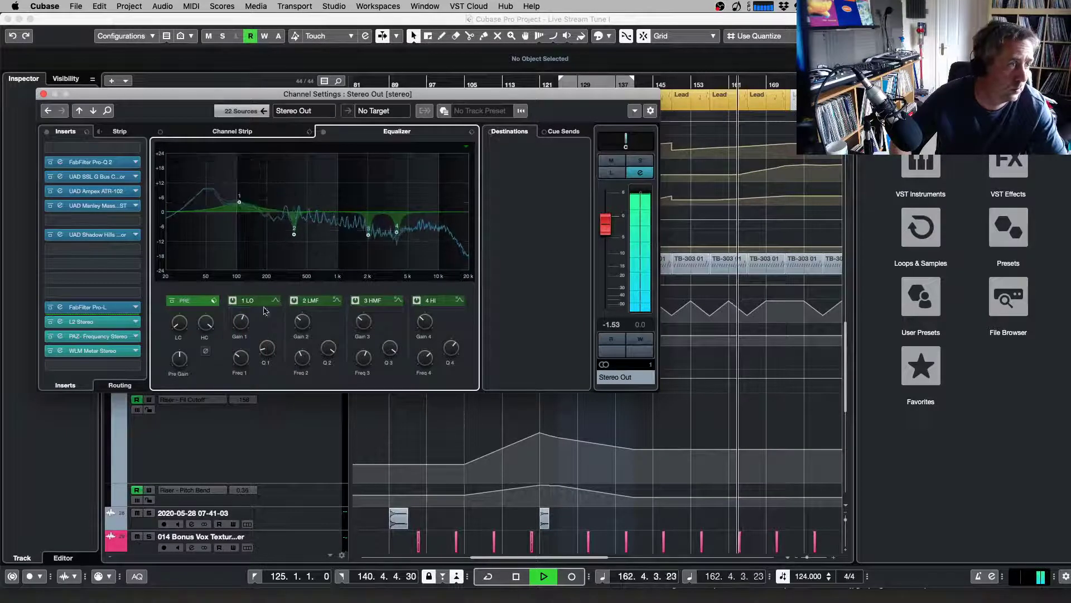
drag(239, 202, 251, 232)
key(space)
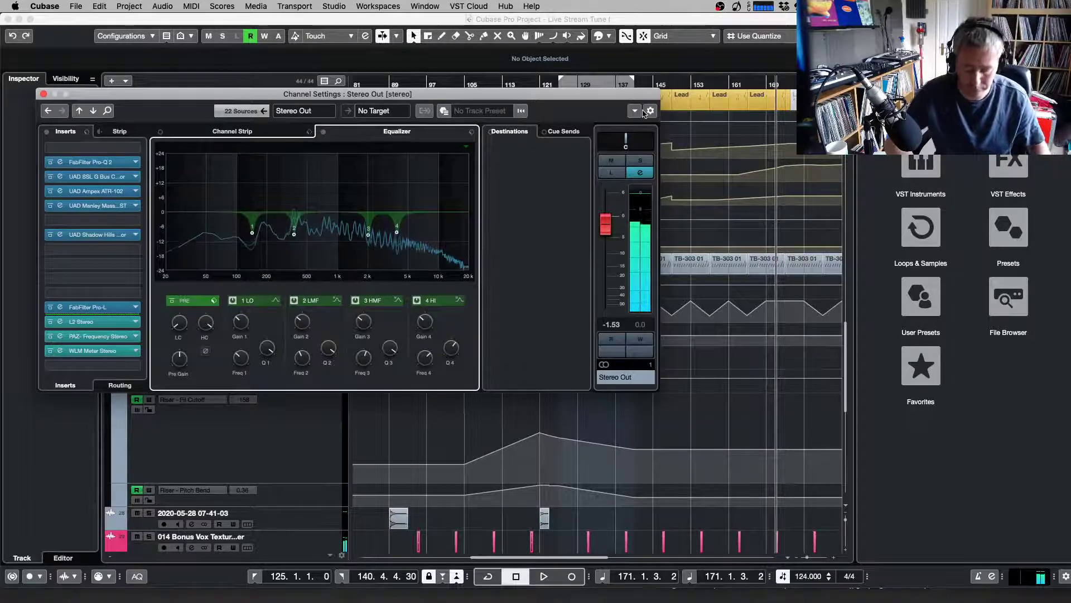
Replay from bar 125, reduce the cuts of bands 1 and 2 slightly, and set band 3 to about 1.97 kHz
key(KP_0)
key(space)
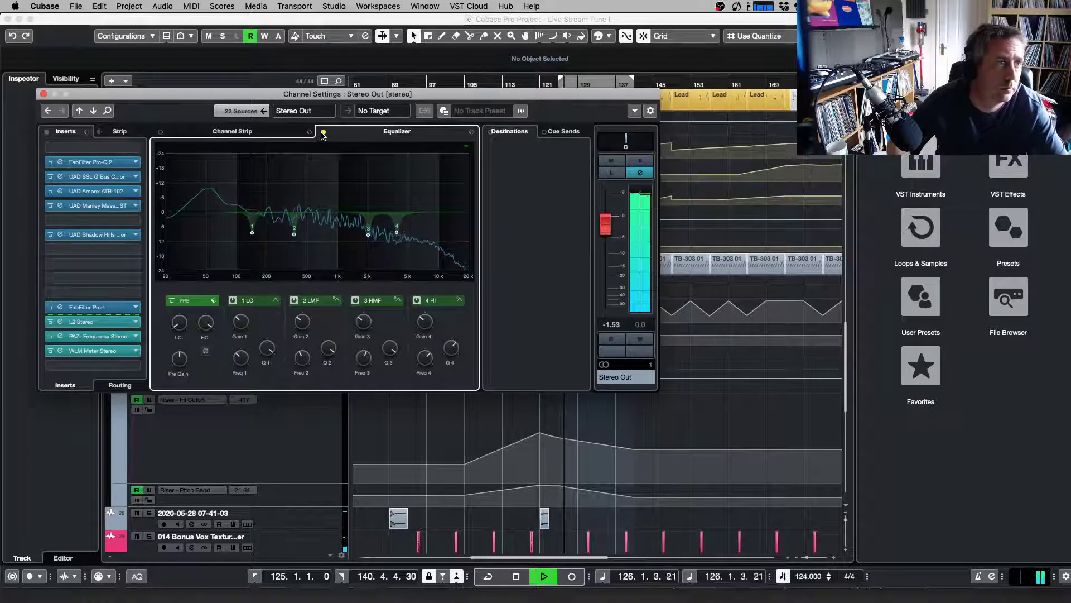
mouse_move(296, 239)
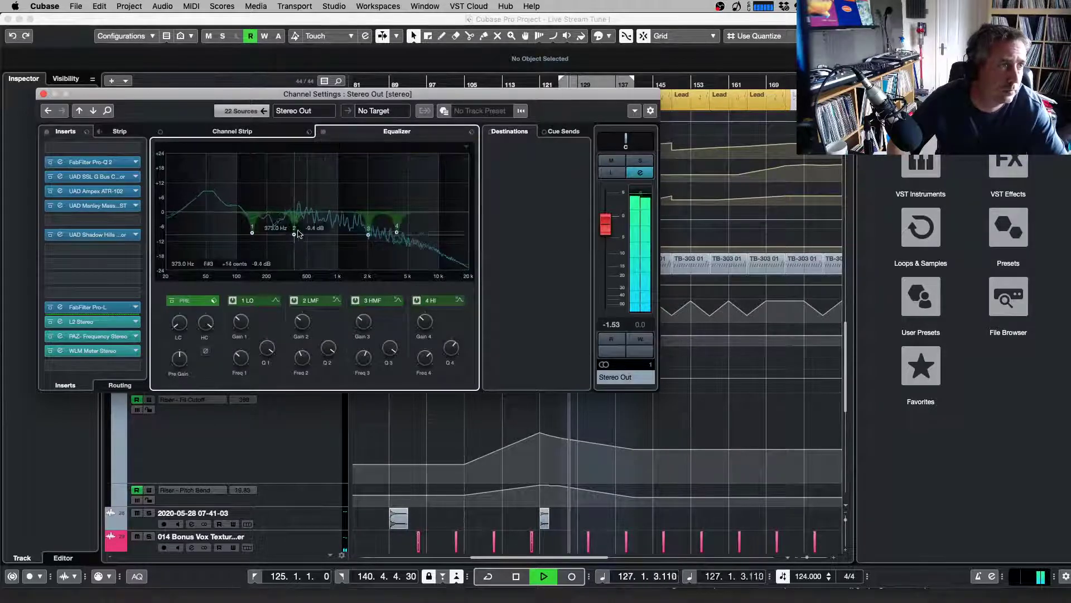
drag(296, 239, 252, 231)
drag(367, 237, 367, 233)
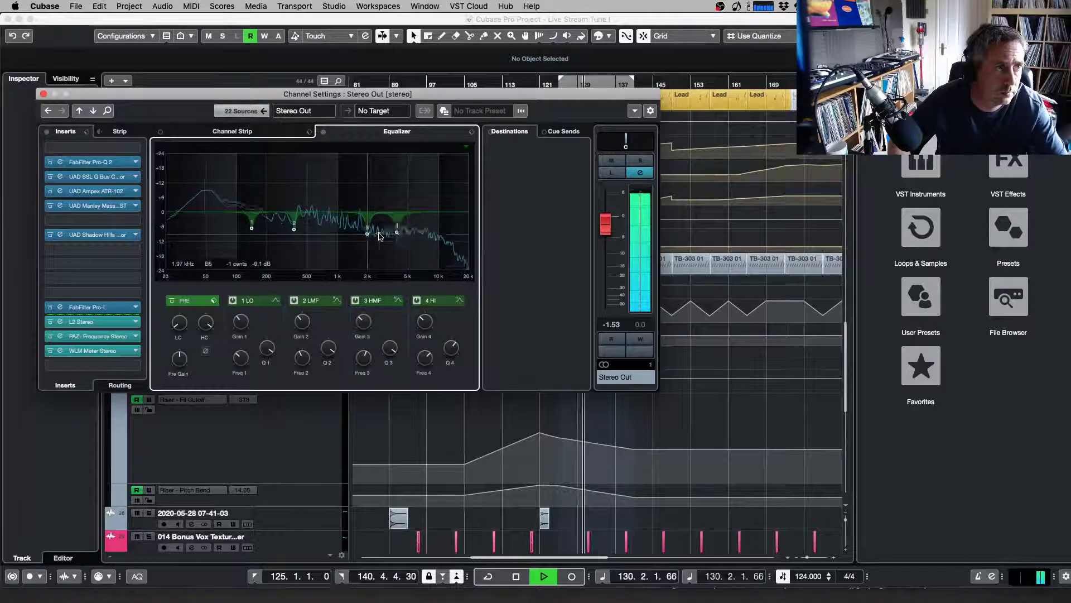
Compare the sound with the equalizer bypassed, fine-tune the band 3 and band 4 cuts, and stop playback
click(323, 133)
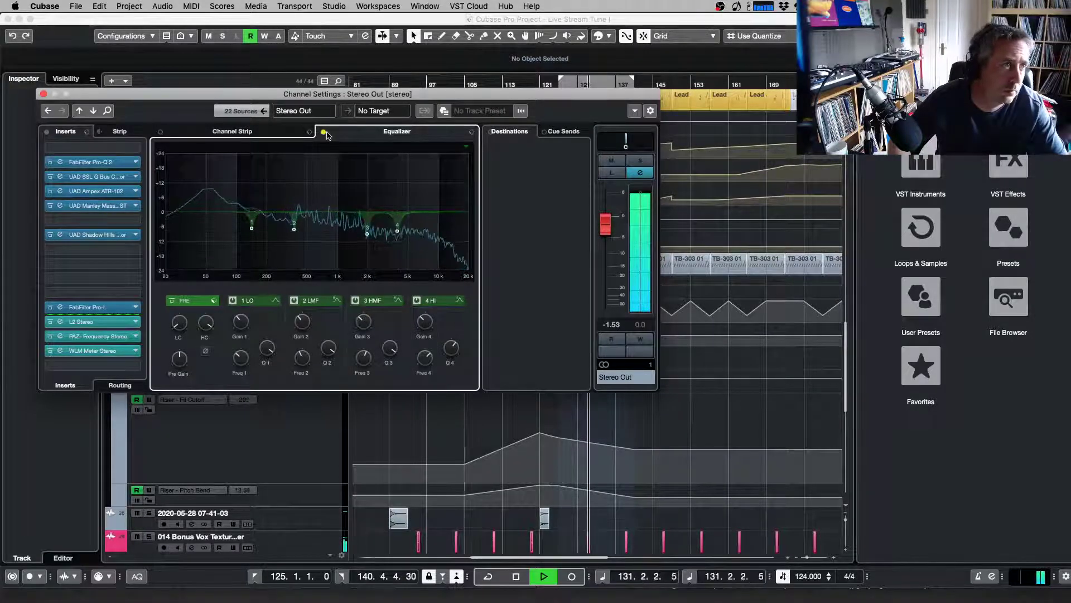
click(323, 132)
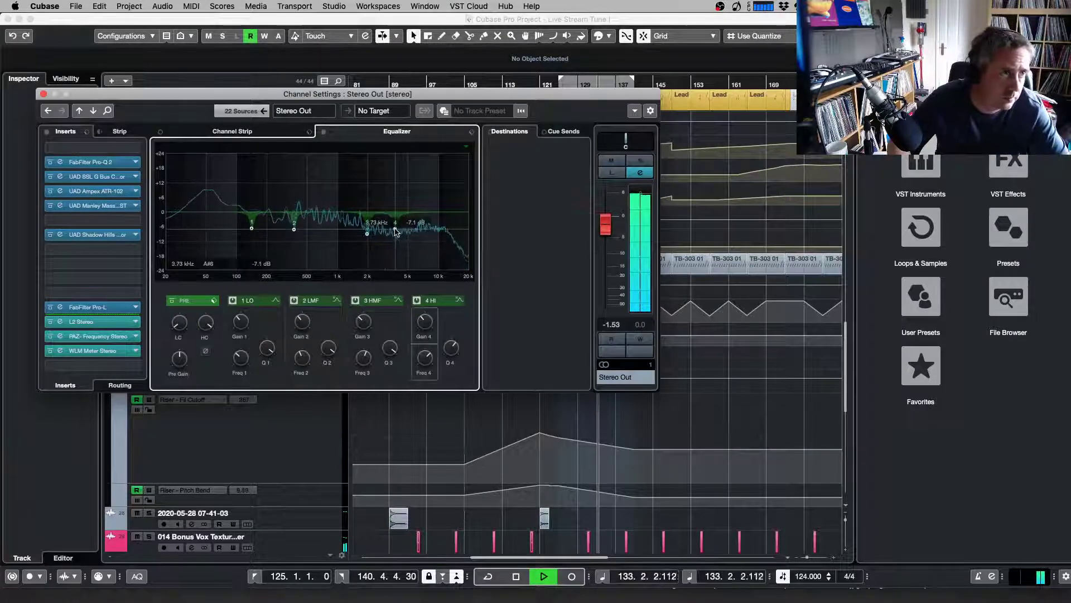
drag(368, 236, 368, 235)
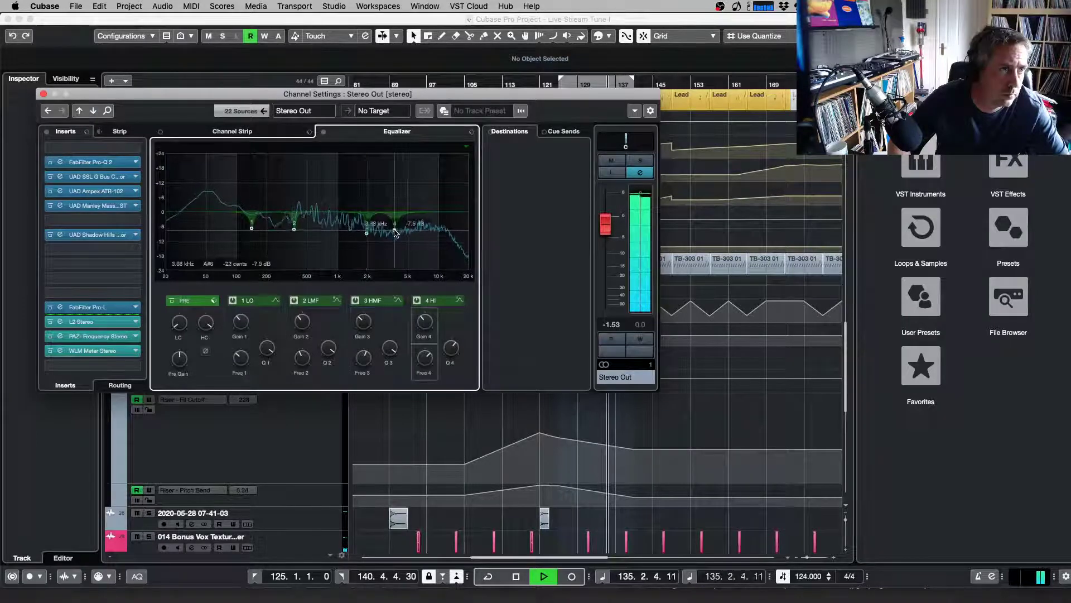
drag(402, 234, 403, 234)
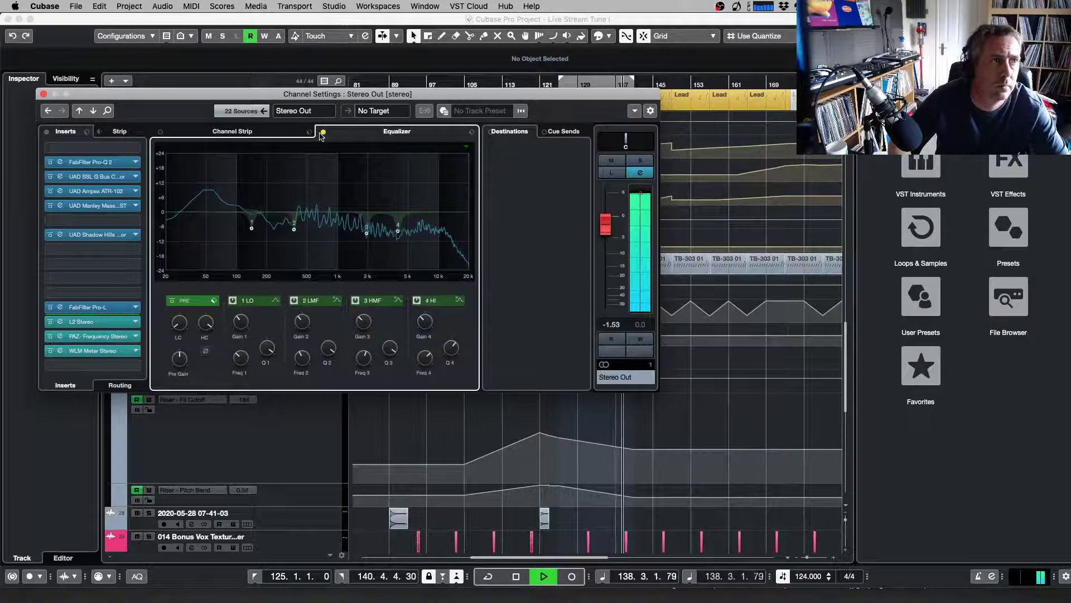
key(space)
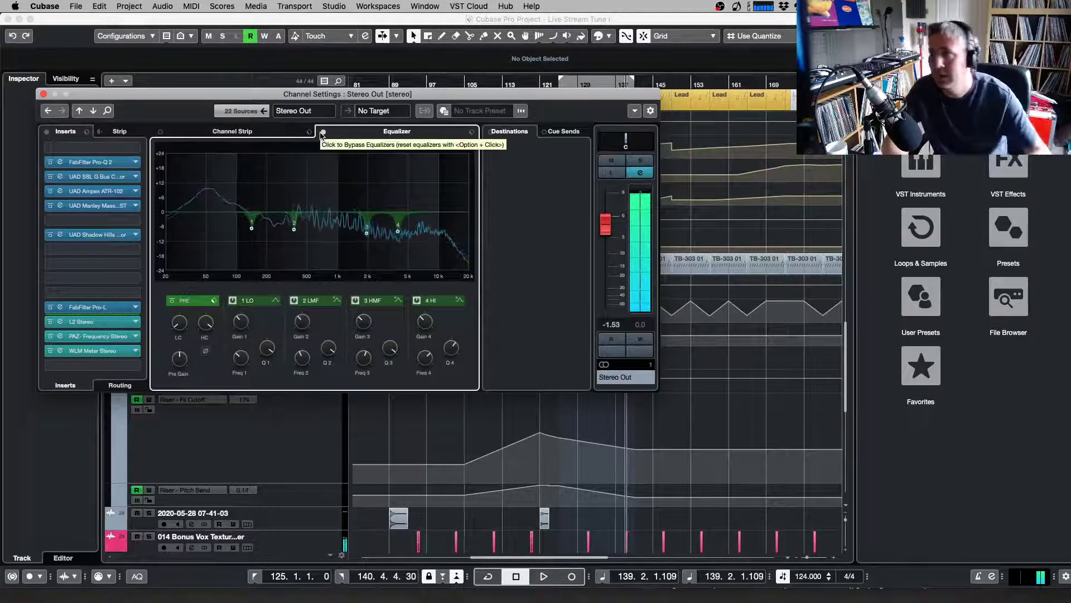
Close the Stereo Out channel settings and place the project cursor at bar 129
click(42, 94)
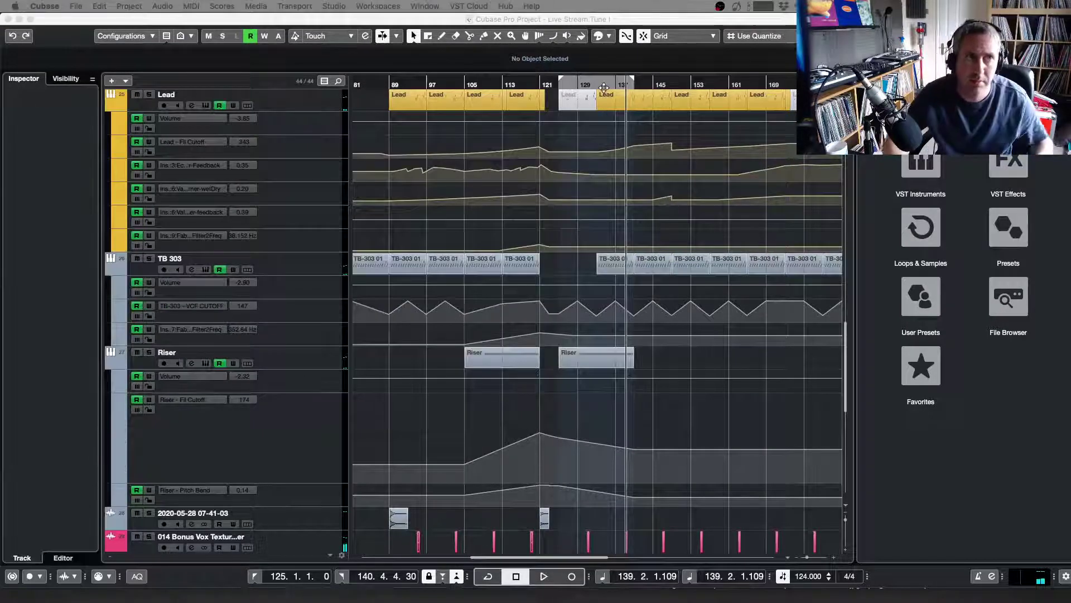
click(585, 83)
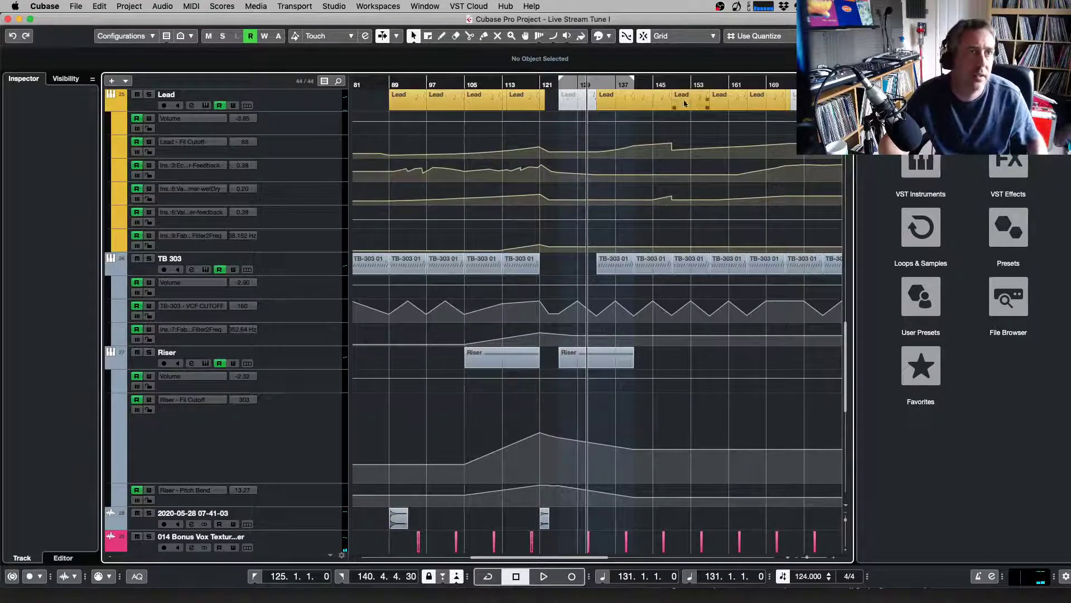
click(580, 85)
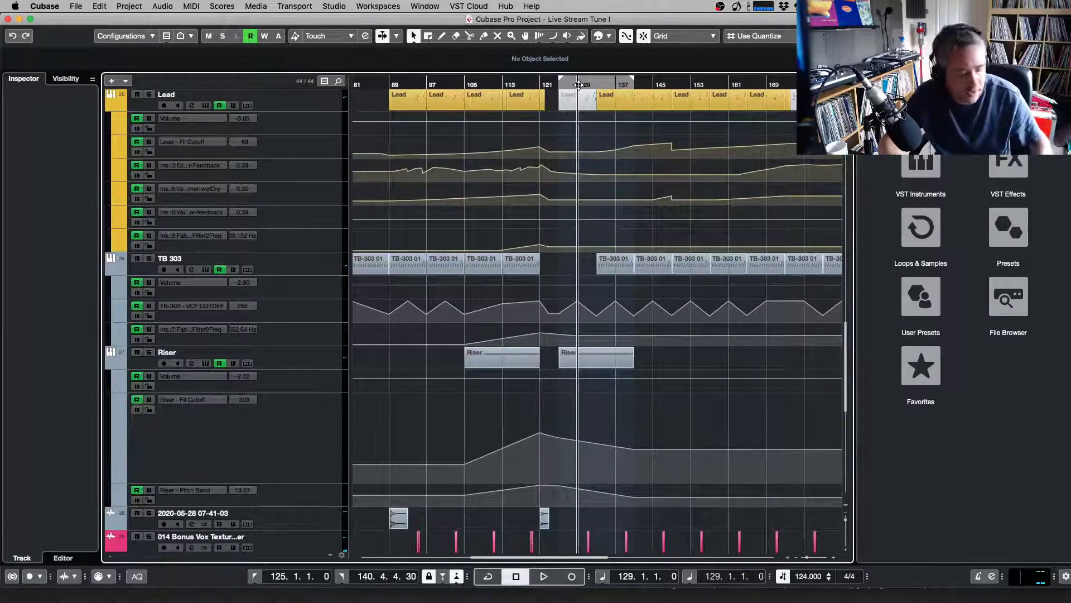
Set the locators around the whole arrangement, from bar 0 to bar 205, and move the project cursor to bar 7
key(g)
key(g)
key(g)
key(g)
key(g)
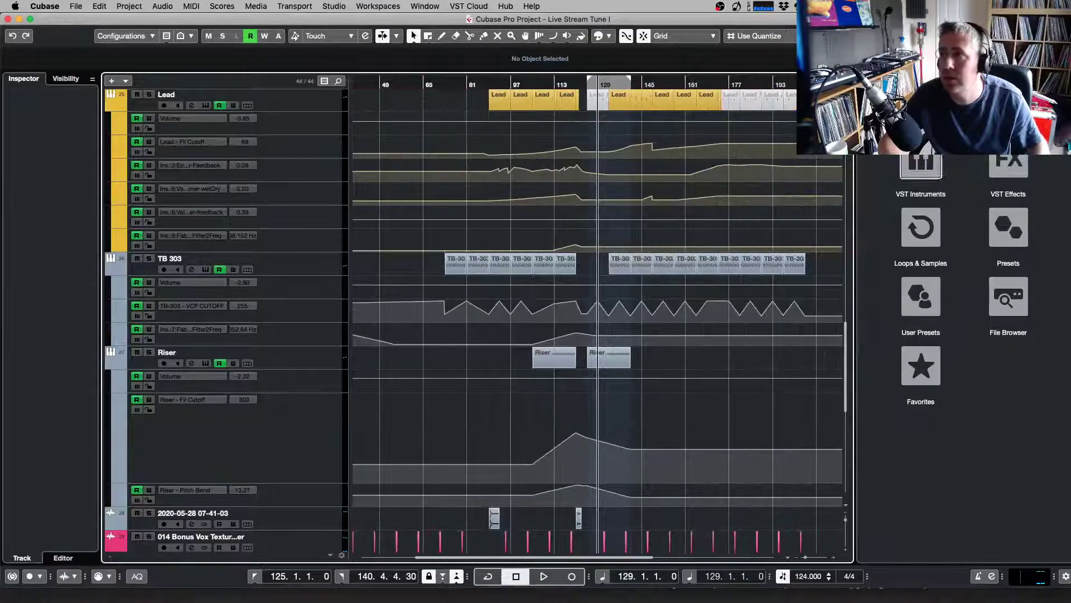
key(g)
key(g)
scroll(744, 160, up, 15)
alt+click(682, 84)
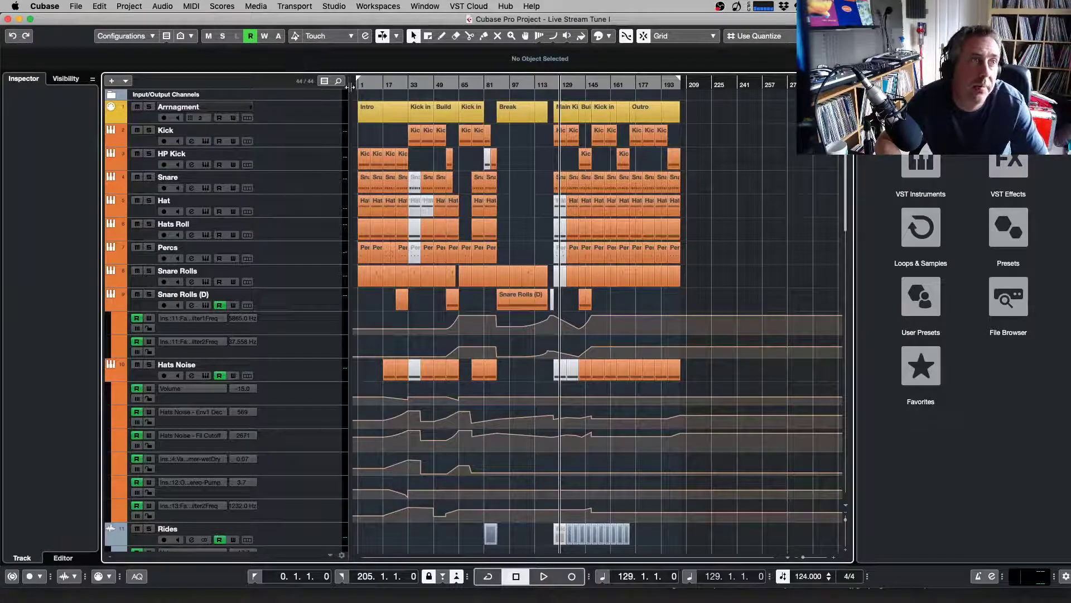
click(367, 88)
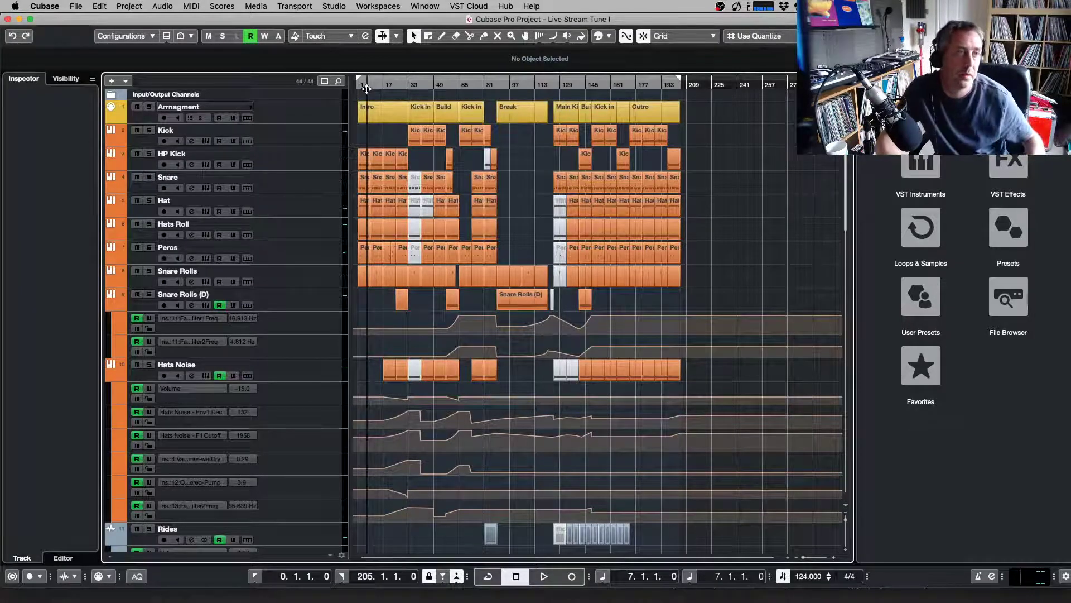
Switch to Google Chrome
click(791, 581)
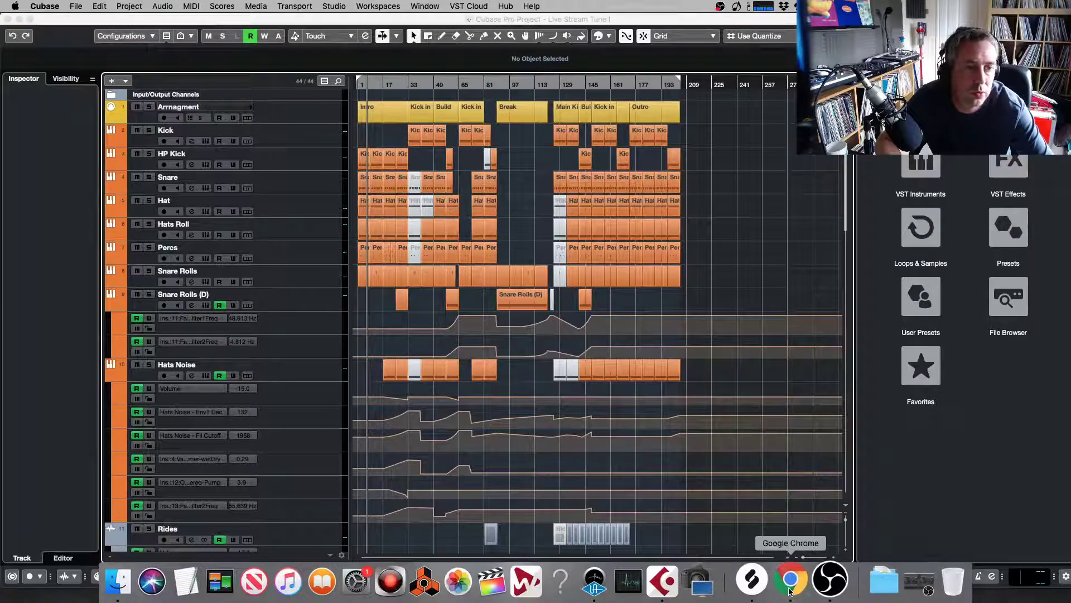